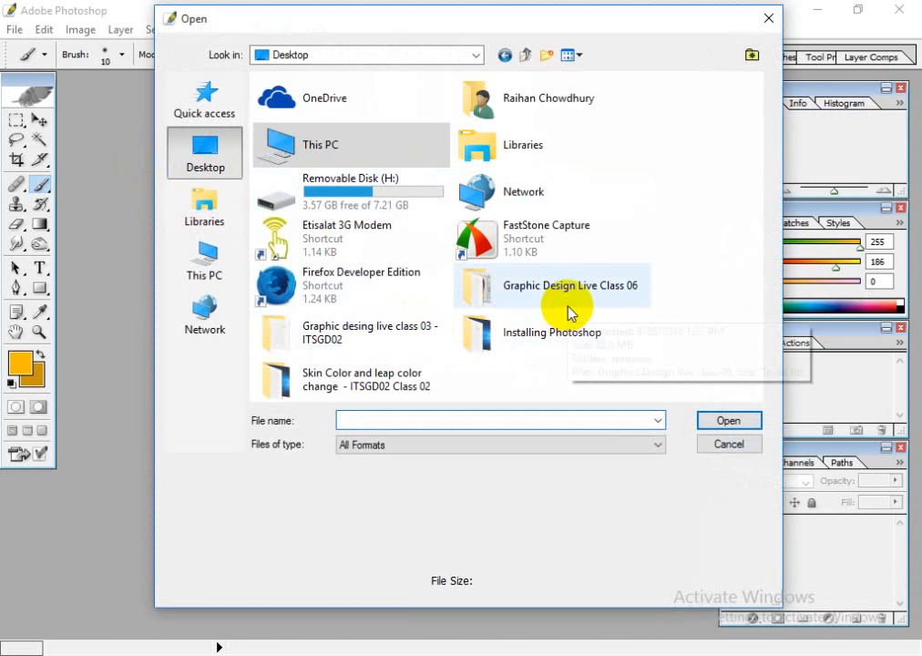
- Open boy-with-facial-acne.jpg from the class 03 resources folder and maximize its document window
left_click(391, 348)
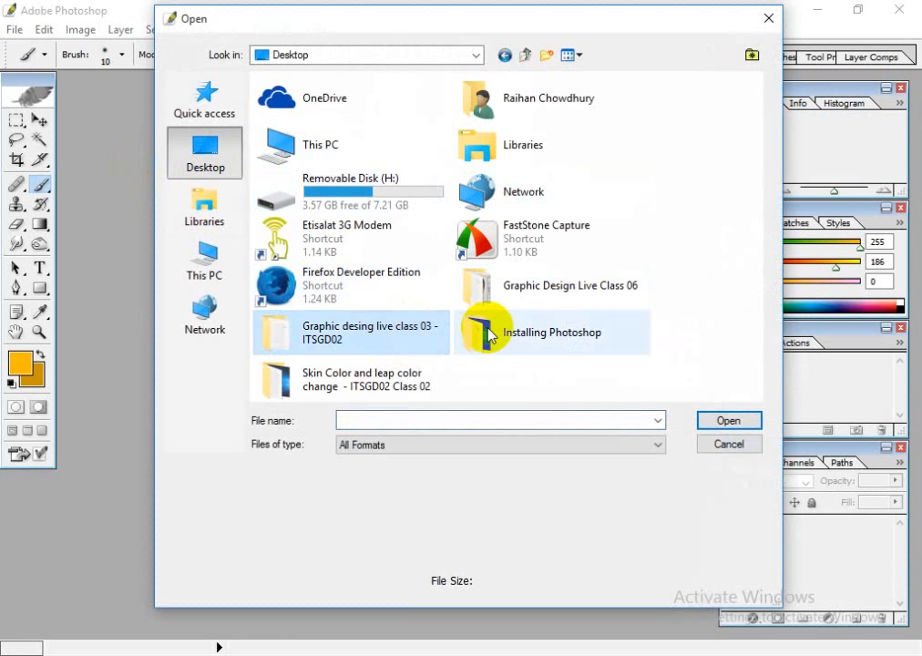
double_click(391, 348)
double_click(304, 155)
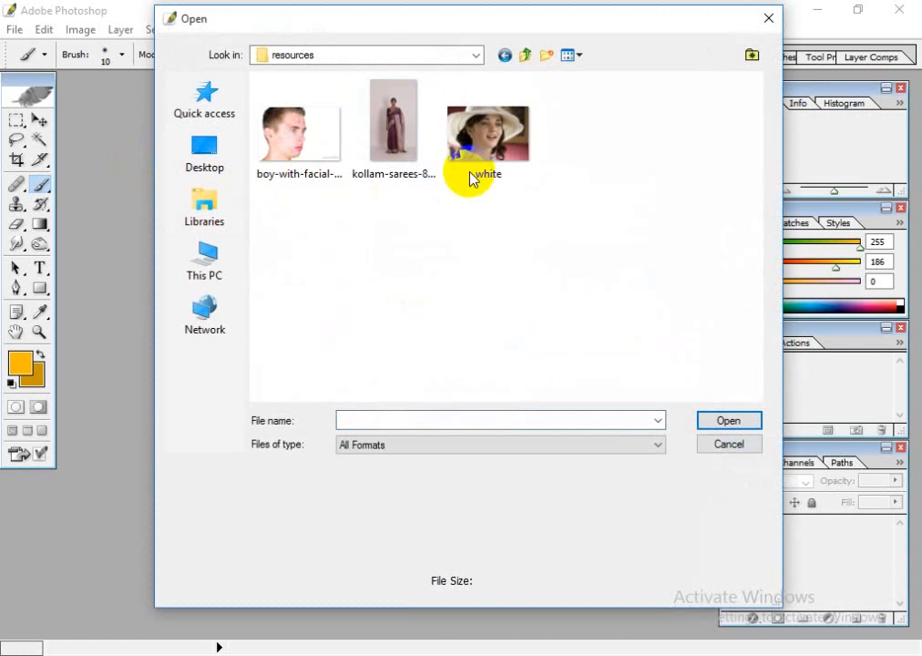
left_click(313, 150)
left_click(750, 418)
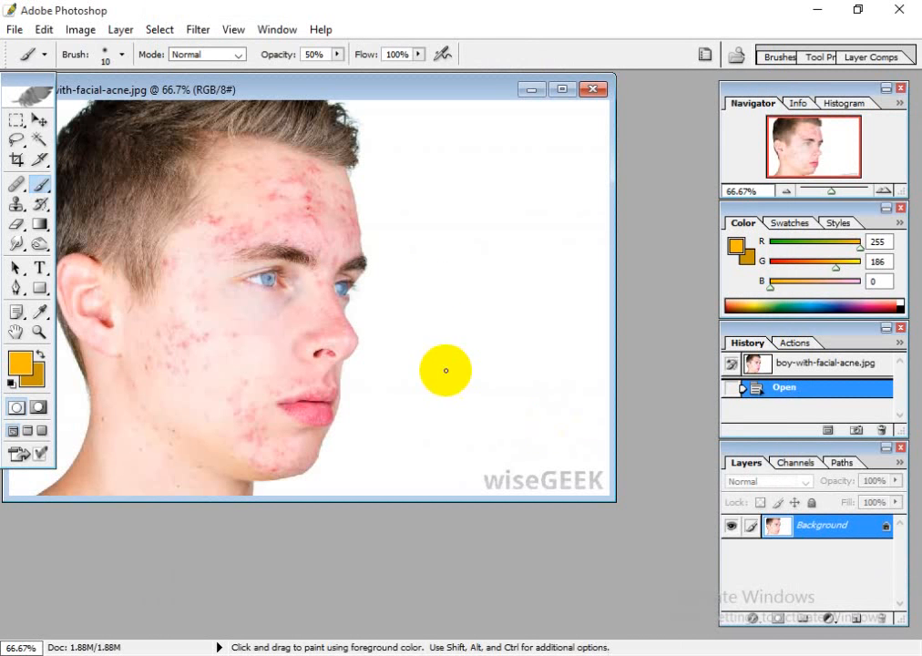
left_click(565, 91)
key("ctrl+plus")
key("ctrl+plus")
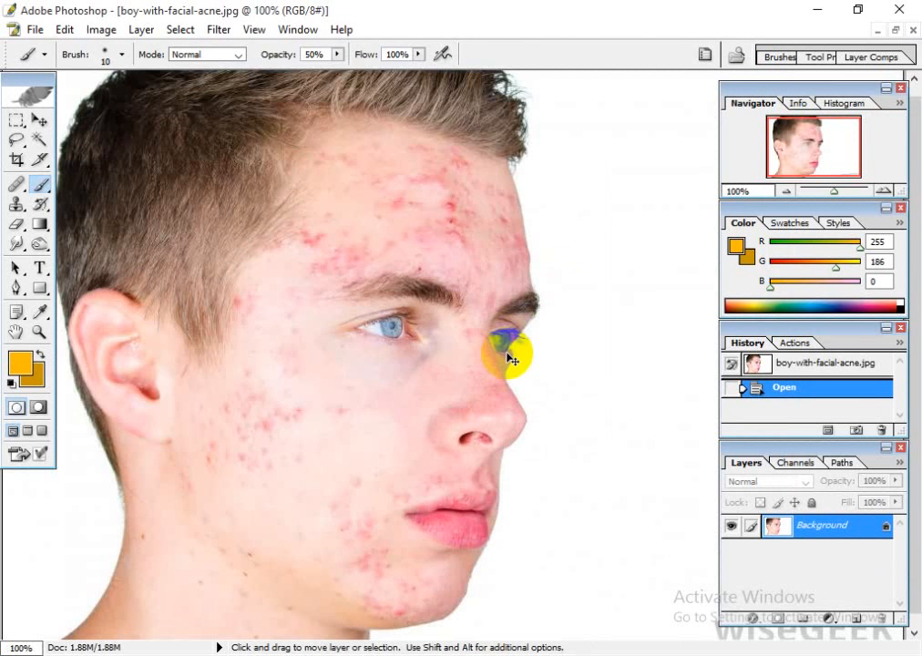
- Examine the acne on the cheek, jaw and around the mouth at 200% zoom
mouse_move(226, 415)
left_mouse_down()
mouse_move(438, 335)
mouse_move(392, 316)
mouse_move(422, 214)
mouse_move(417, 389)
mouse_move(442, 406)
mouse_move(329, 364)
mouse_move(439, 237)
mouse_move(450, 273)
mouse_move(434, 284)
mouse_move(447, 315)
mouse_move(485, 271)
mouse_move(425, 441)
mouse_move(446, 355)
mouse_move(465, 412)
mouse_move(422, 422)
mouse_move(417, 446)
left_mouse_up()
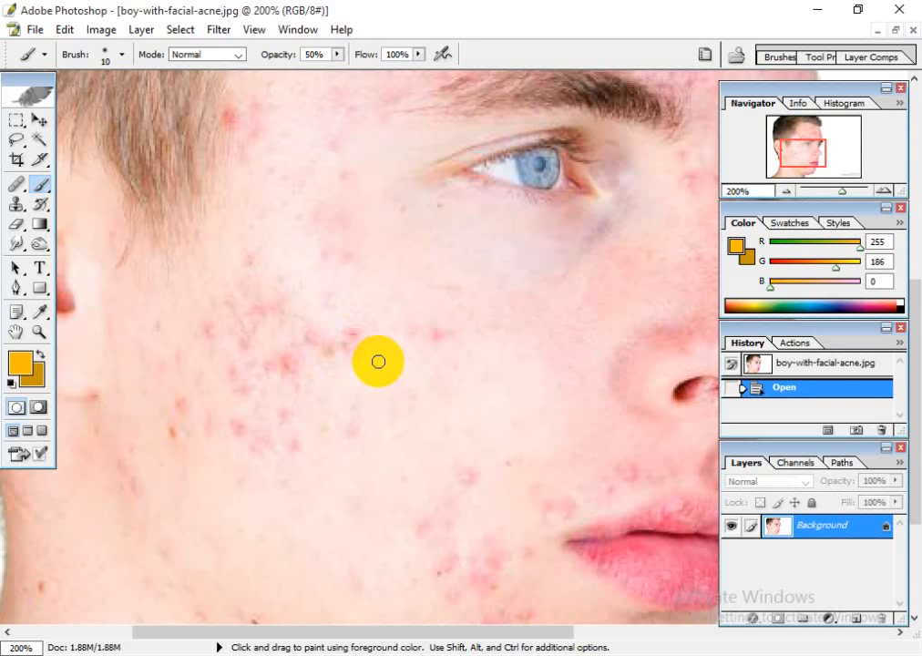
key("space")
mouse_move(376, 362)
left_mouse_down()
mouse_move(329, 311)
mouse_move(362, 372)
mouse_move(340, 341)
left_mouse_up()
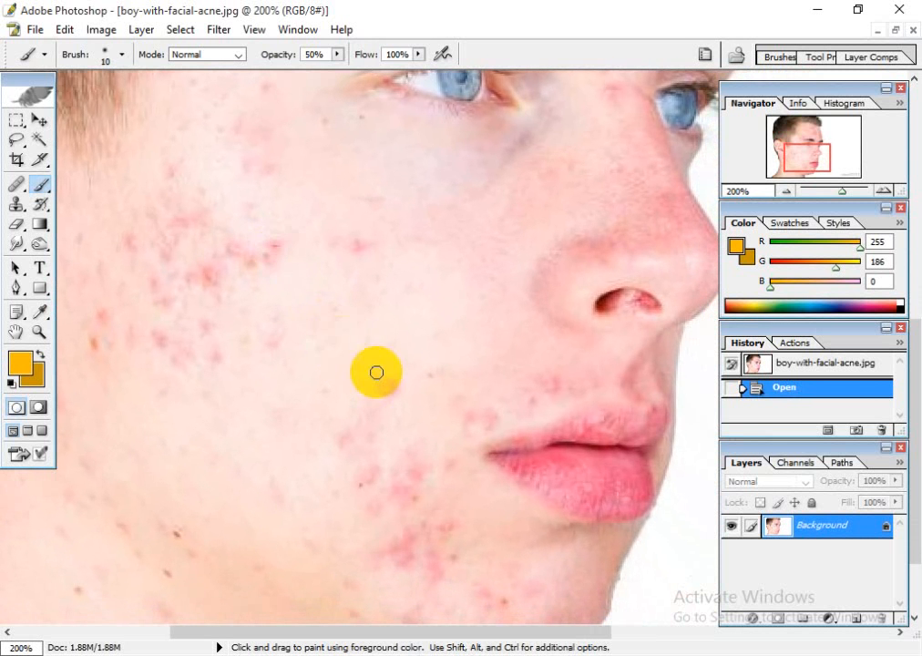
key("space")
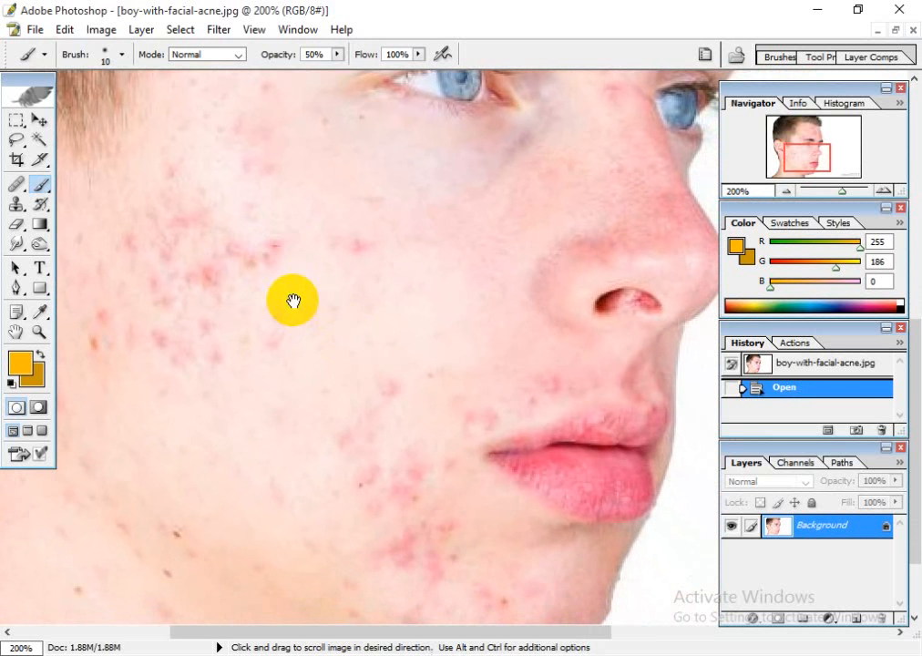
mouse_move(294, 302)
left_mouse_down()
mouse_move(304, 441)
mouse_move(258, 510)
mouse_move(284, 405)
mouse_move(335, 341)
left_mouse_up()
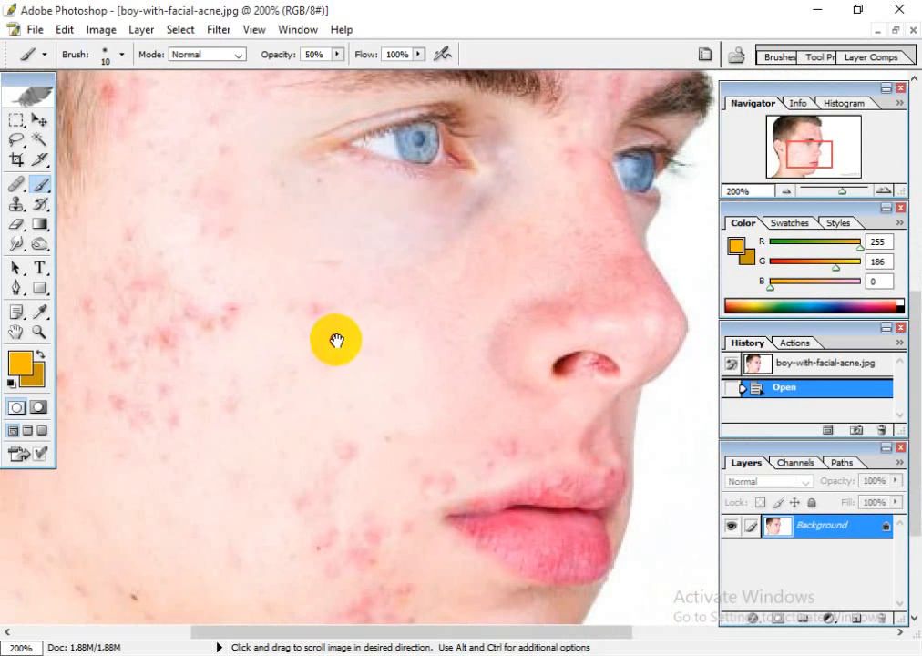
left_click_drag(332, 382, 355, 397)
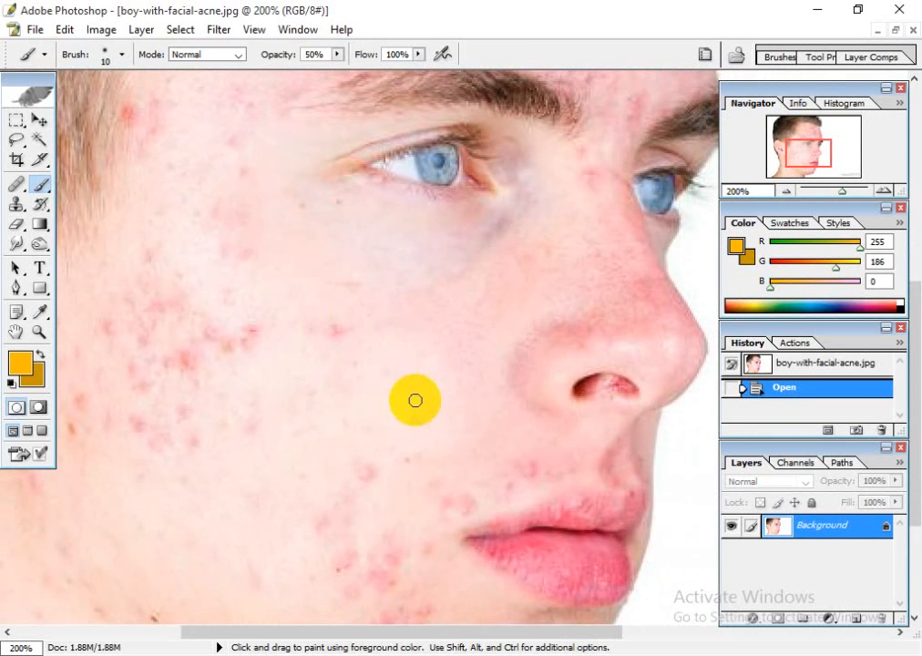
key("space")
mouse_move(294, 363)
left_mouse_down()
mouse_move(342, 380)
mouse_move(392, 374)
mouse_move(401, 349)
left_mouse_up()
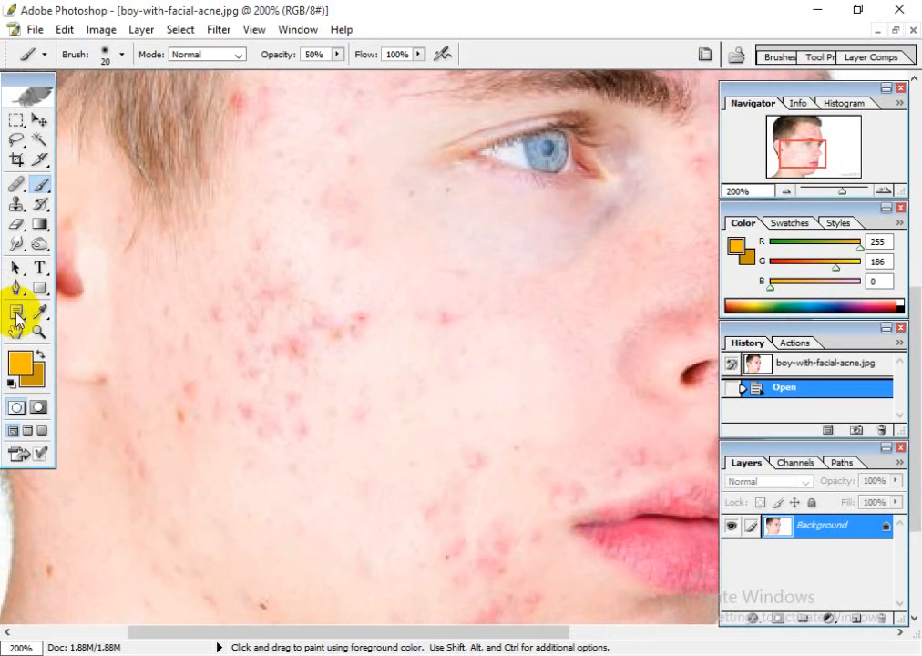
- Switch to the To Do list in Notepad, review the planned tasks and tools, and return to Photoshop
key("alt+Tab")
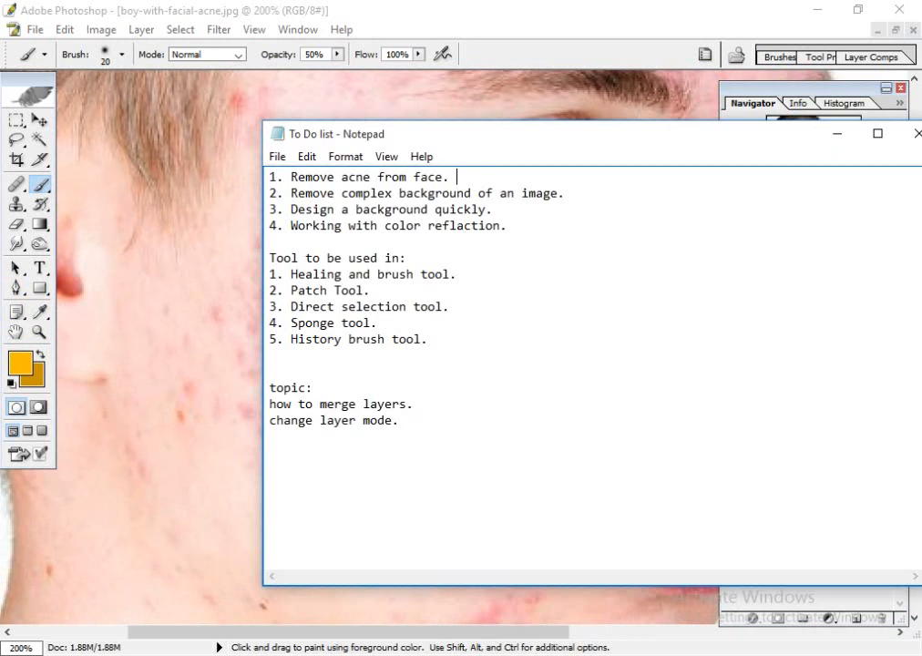
left_click(455, 318)
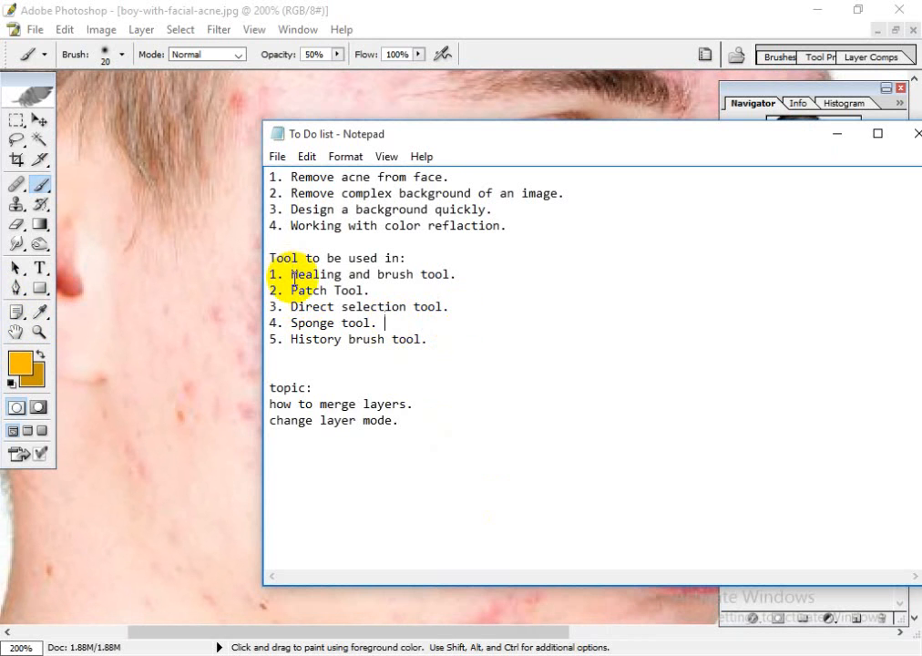
mouse_move(293, 273)
left_mouse_down()
mouse_move(498, 269)
mouse_move(500, 290)
left_mouse_up()
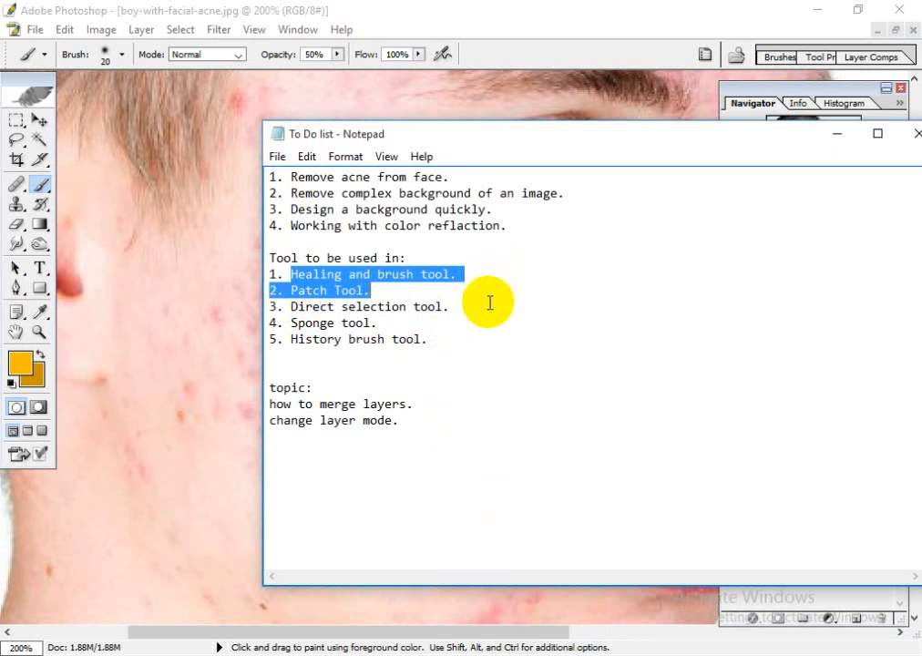
left_click(446, 306)
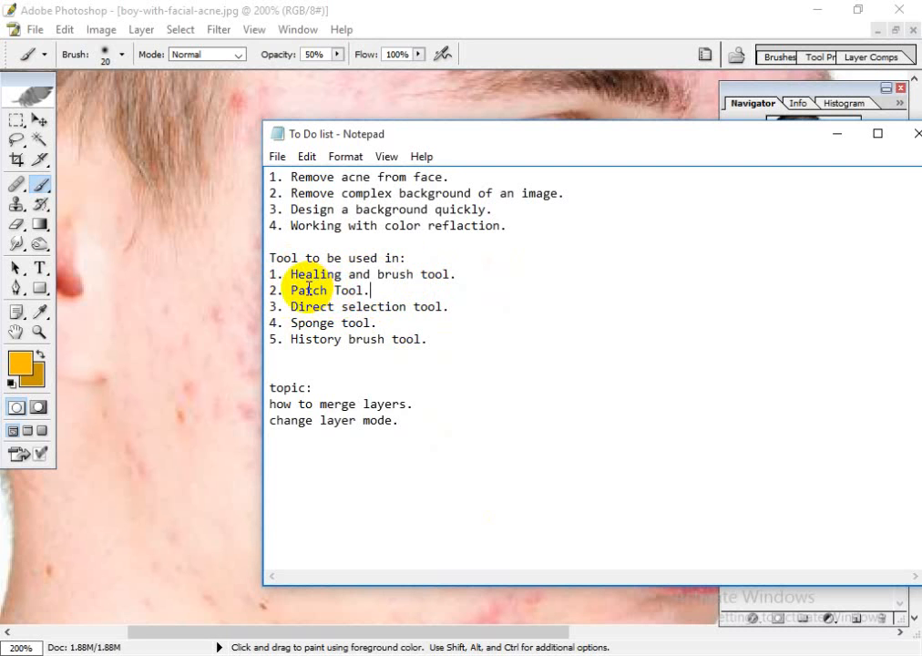
left_click(384, 289)
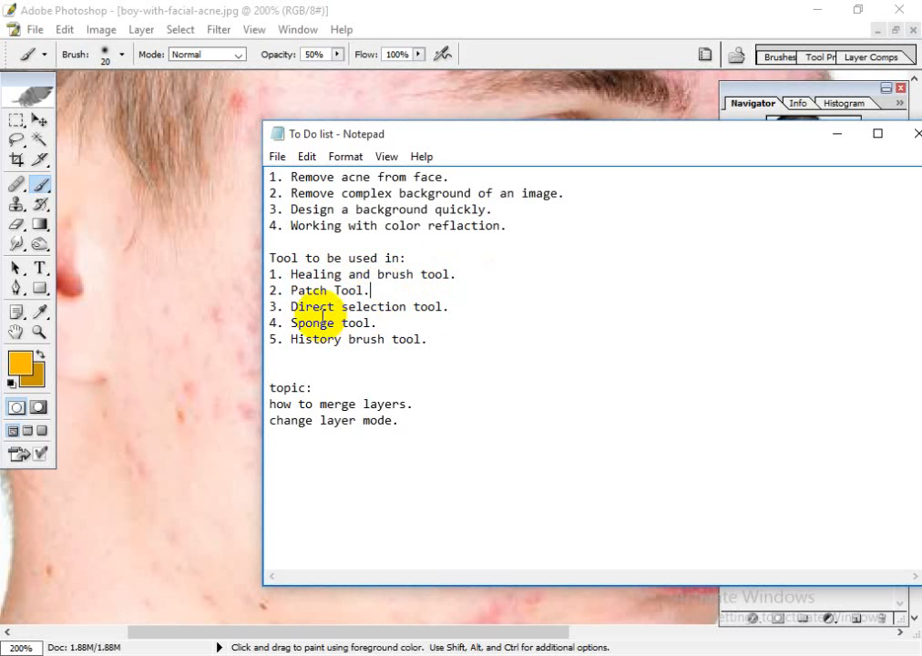
left_click(221, 474)
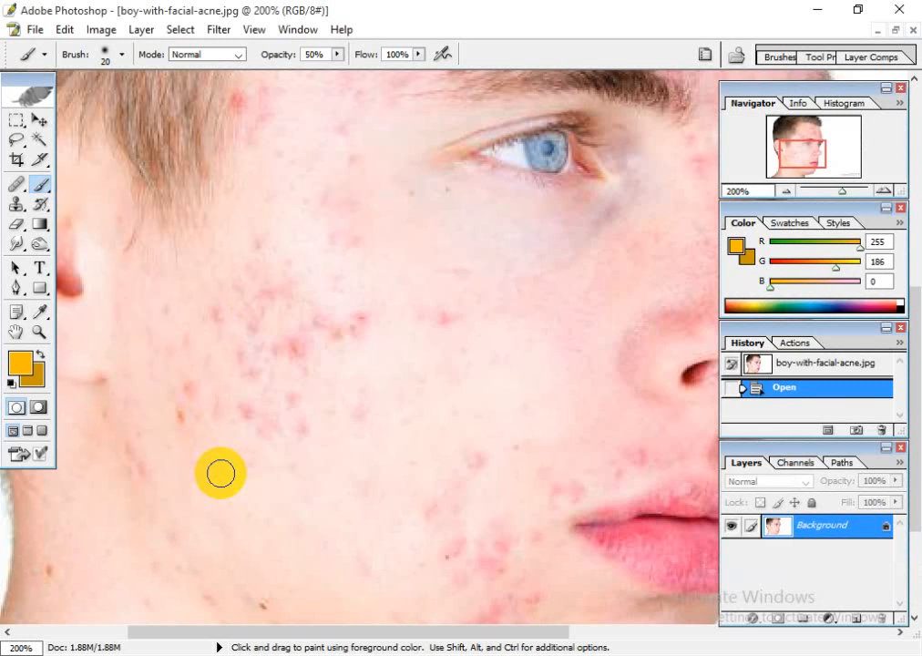
- Heal the red blemish at the inner edge of the cheek's acne cluster with the Healing Brush, sampling clear skin just below it
left_click(15, 185)
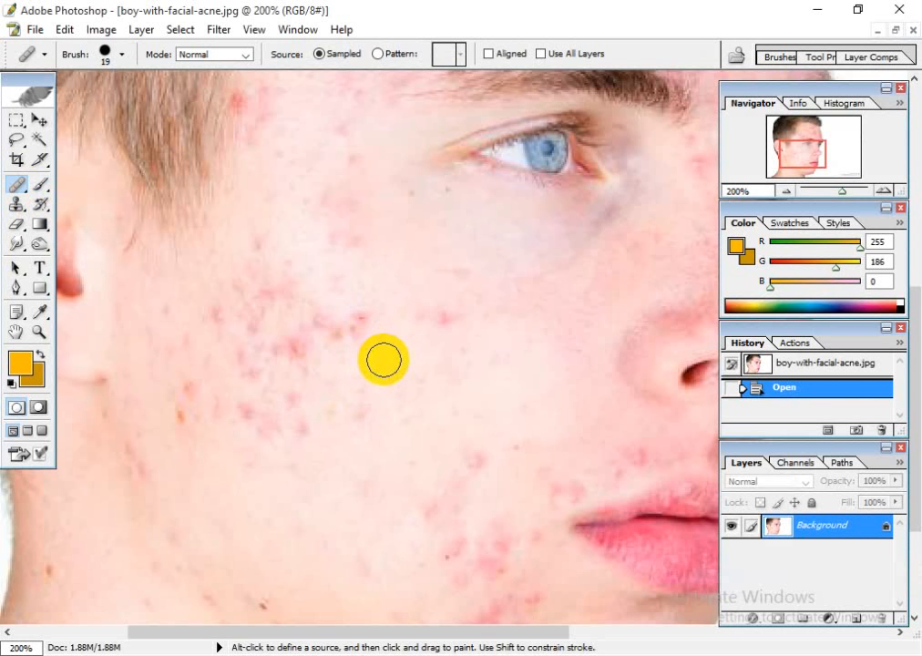
key("alt")
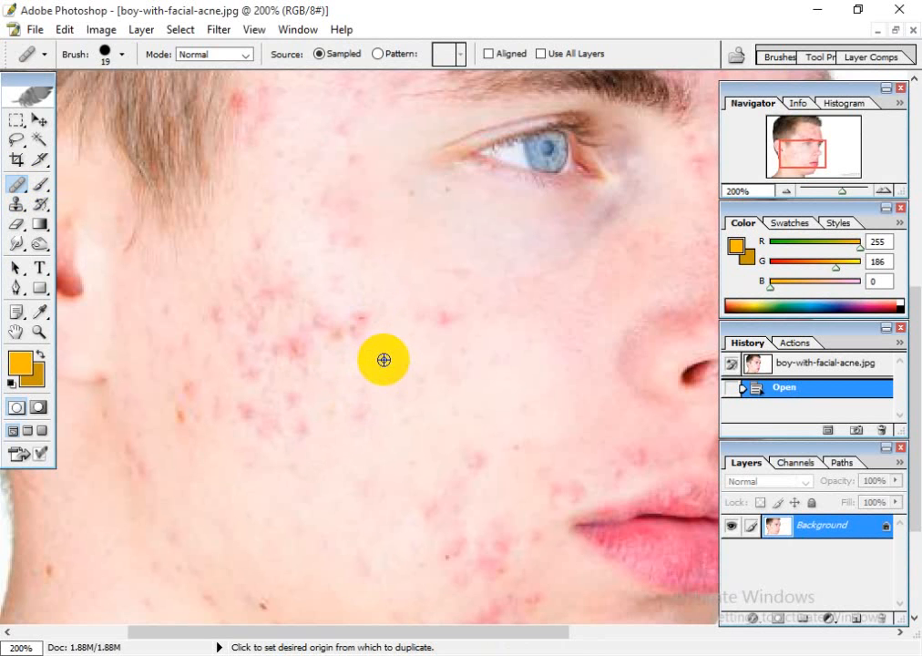
left_click(384, 360, "alt")
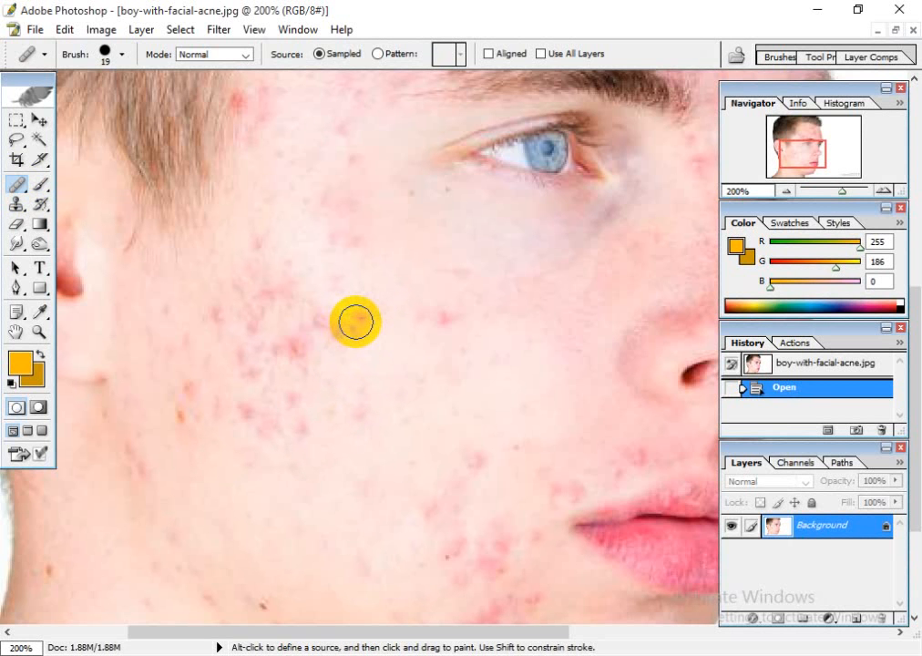
left_click(361, 320)
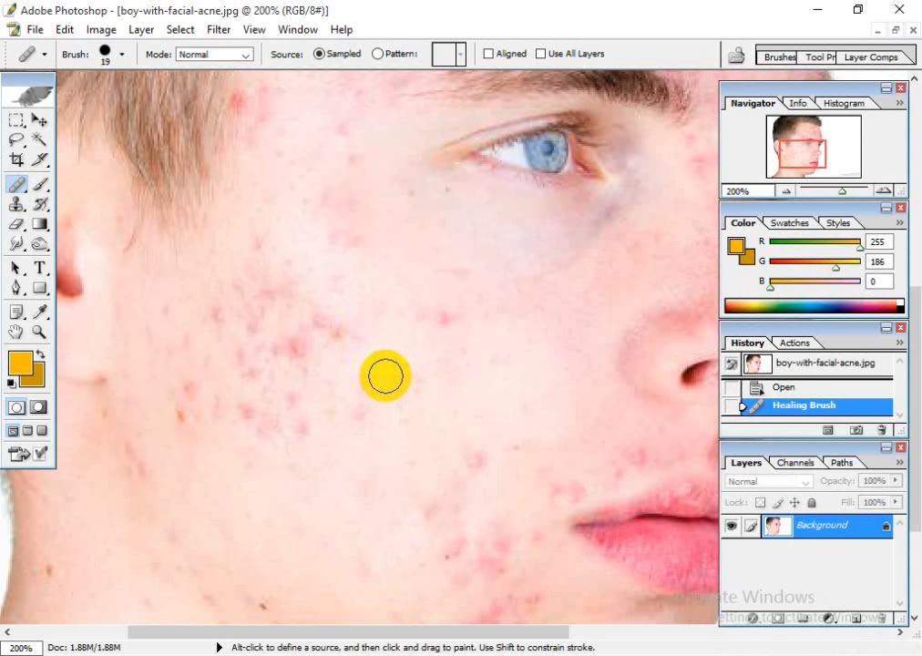
- Heal the brownish blemish and the adjacent spots at the inner edge of the acne cluster, resampling clear cheek skin beside them
key("ctrl+plus")
left_click_drag(377, 377, 329, 363)
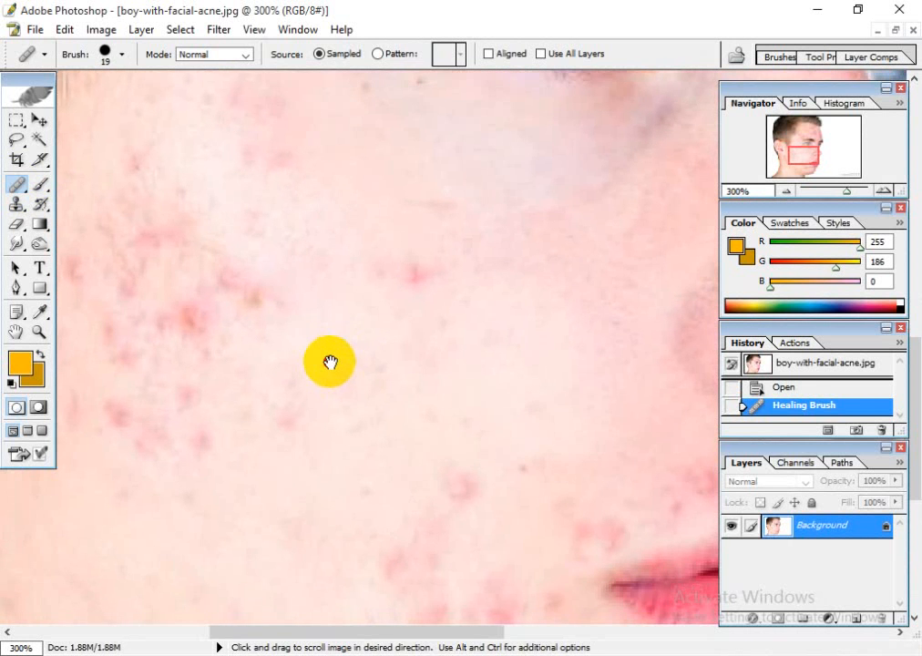
left_click(309, 337, "alt")
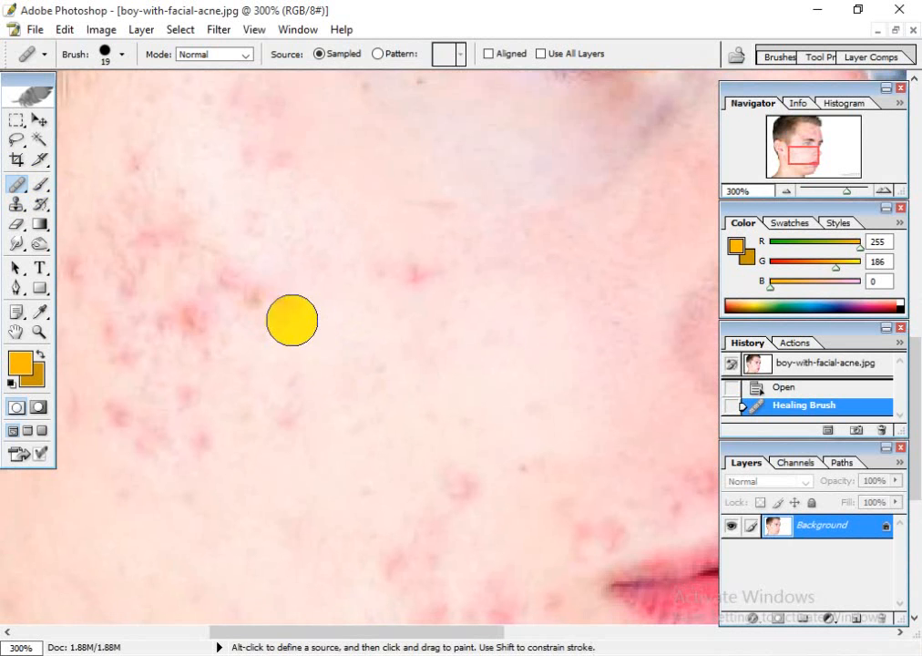
left_click(290, 313)
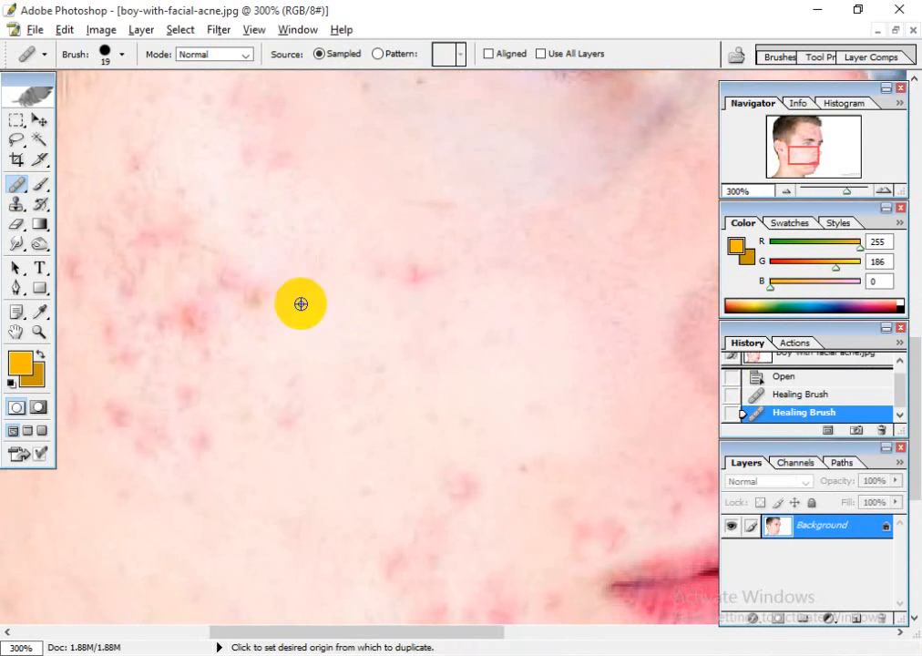
left_click(295, 325, "alt")
left_click(260, 304)
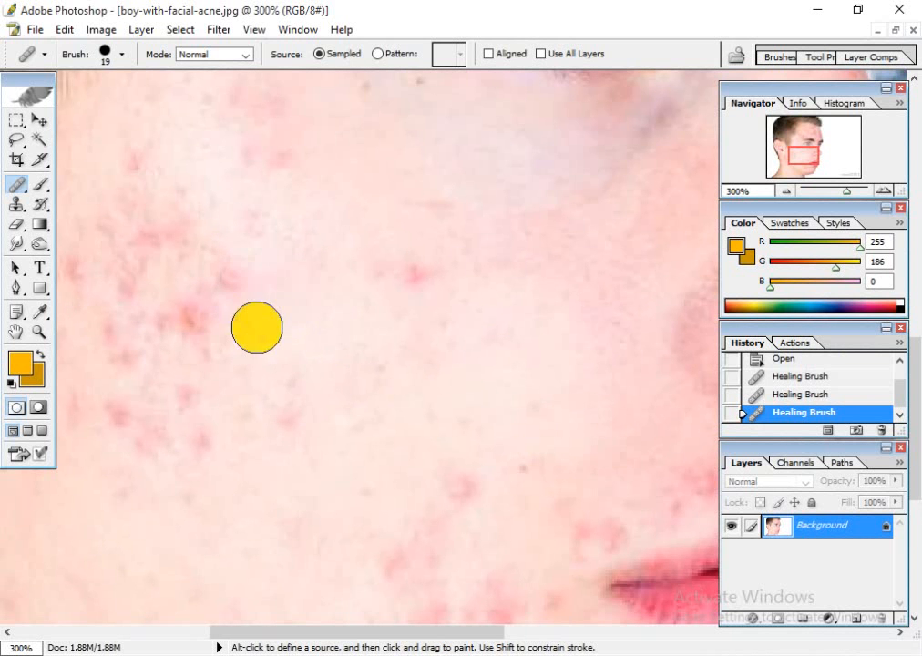
left_click(306, 336, "alt")
left_click(273, 304)
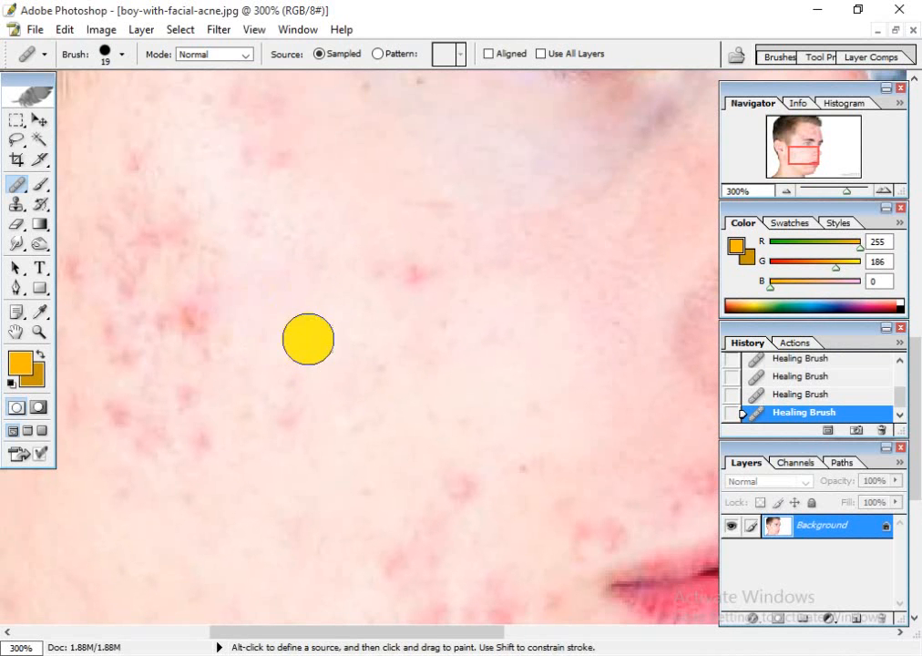
left_click(308, 338, "alt")
left_click(263, 331)
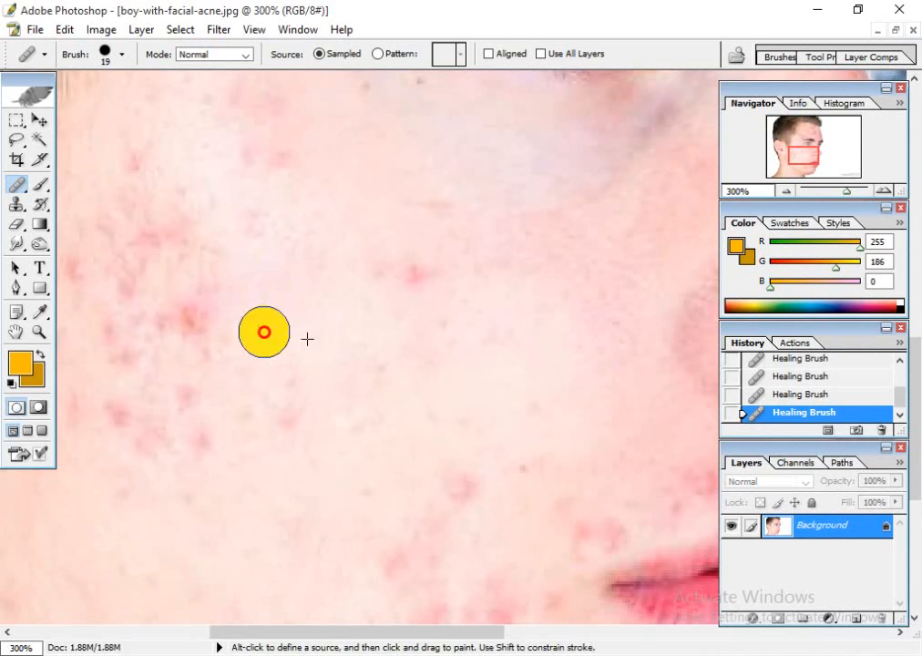
- Heal the isolated red spot in mid-cheek and the faint marks around it, resampling nearby clear skin between dabs
left_click(470, 356, "alt")
left_click(422, 284)
left_click(481, 389, "alt")
left_click(439, 335)
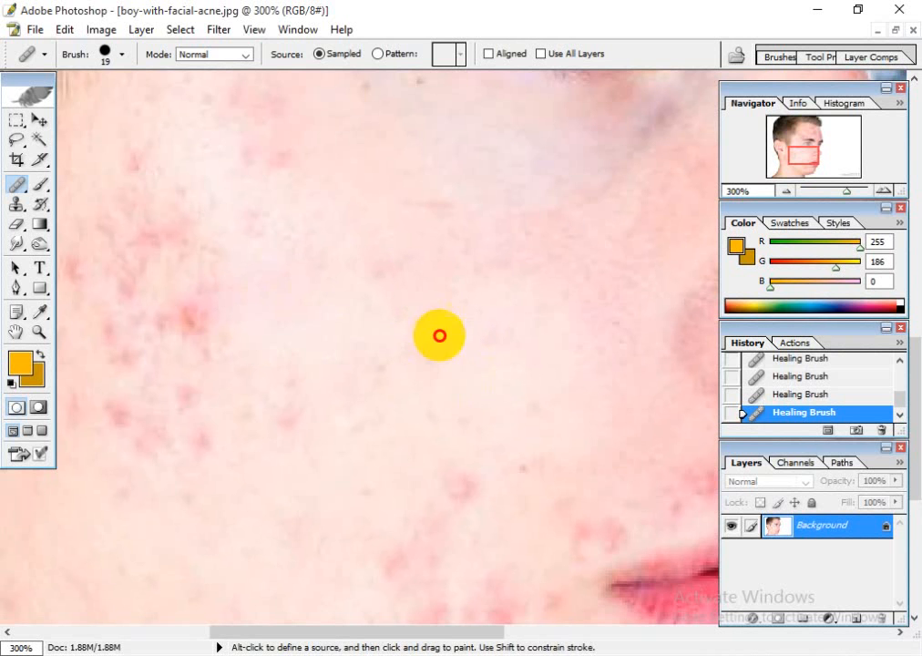
left_click(468, 385, "alt")
left_click(437, 367)
left_click(482, 387, "alt")
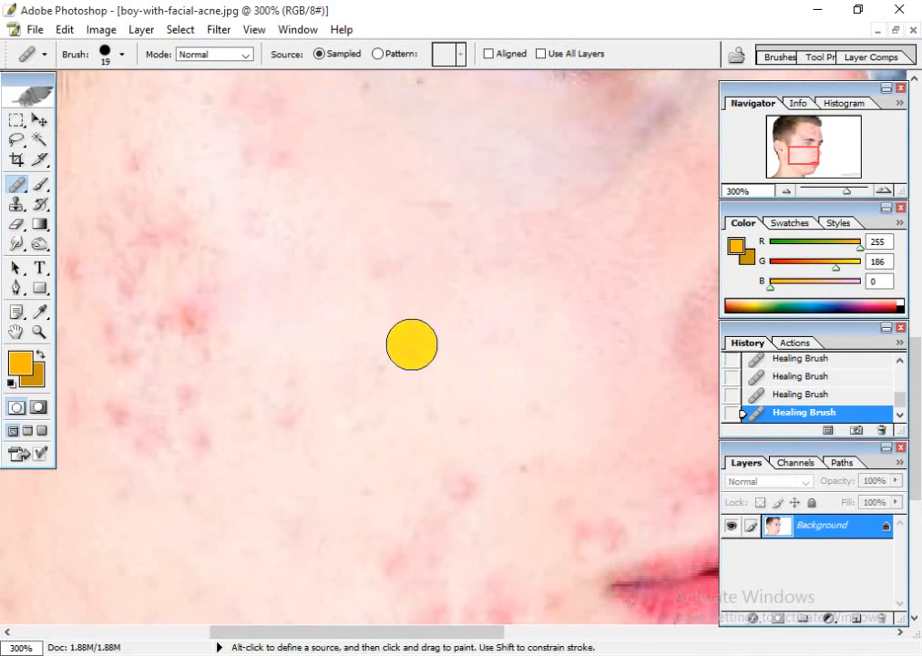
left_click(412, 343)
left_click(491, 382, "alt")
left_click(313, 260)
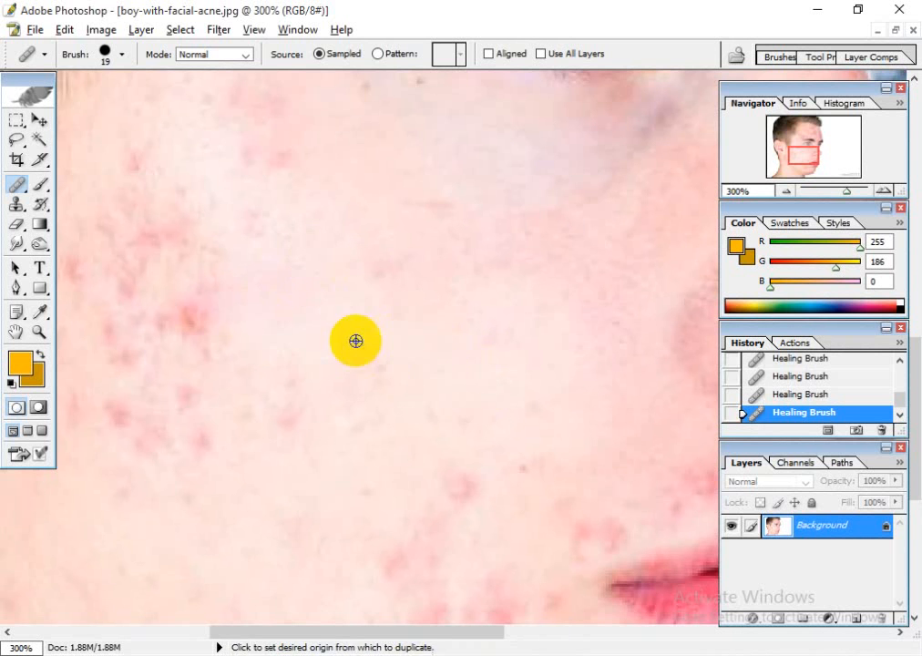
left_click(273, 309, "alt")
left_click(249, 225)
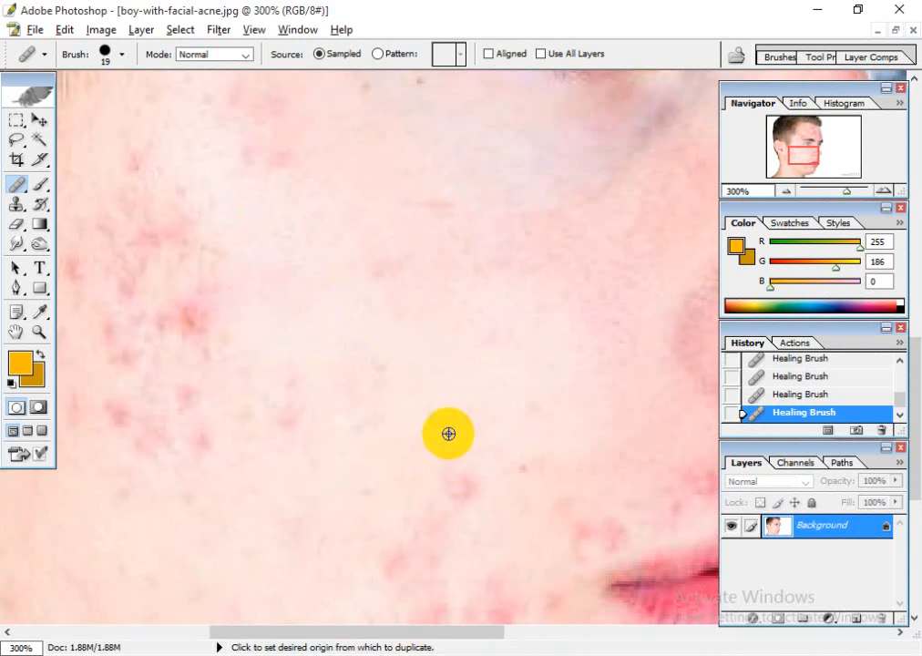
- Heal the isolated red spot on the lower cheek with the Healing Brush, resampling the clear skin above and beside it
left_click(448, 434, "alt")
left_click(469, 482)
left_click(407, 483, "alt")
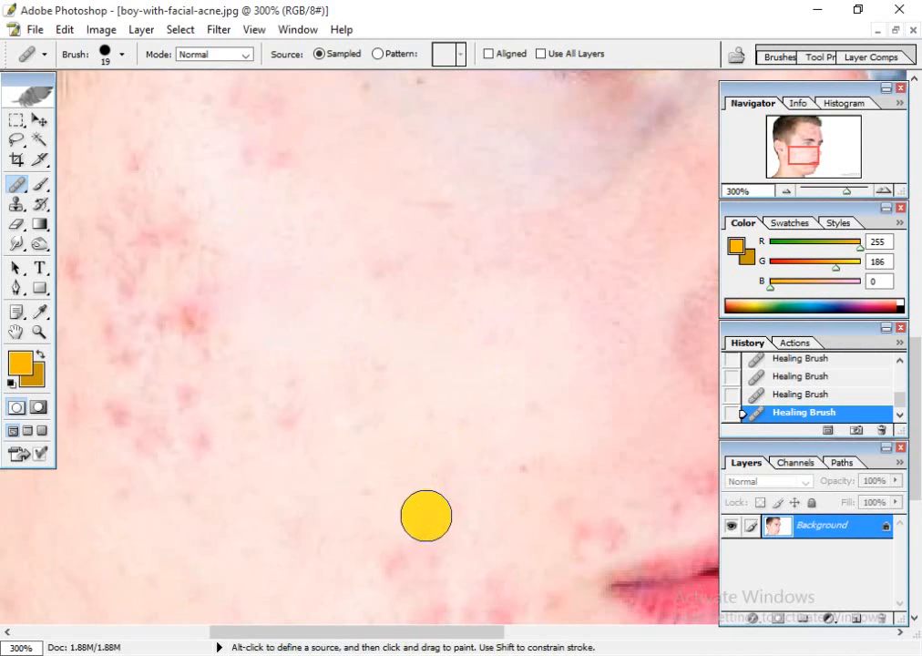
left_click(472, 428, "alt")
left_click(455, 490)
left_click(463, 417, "alt")
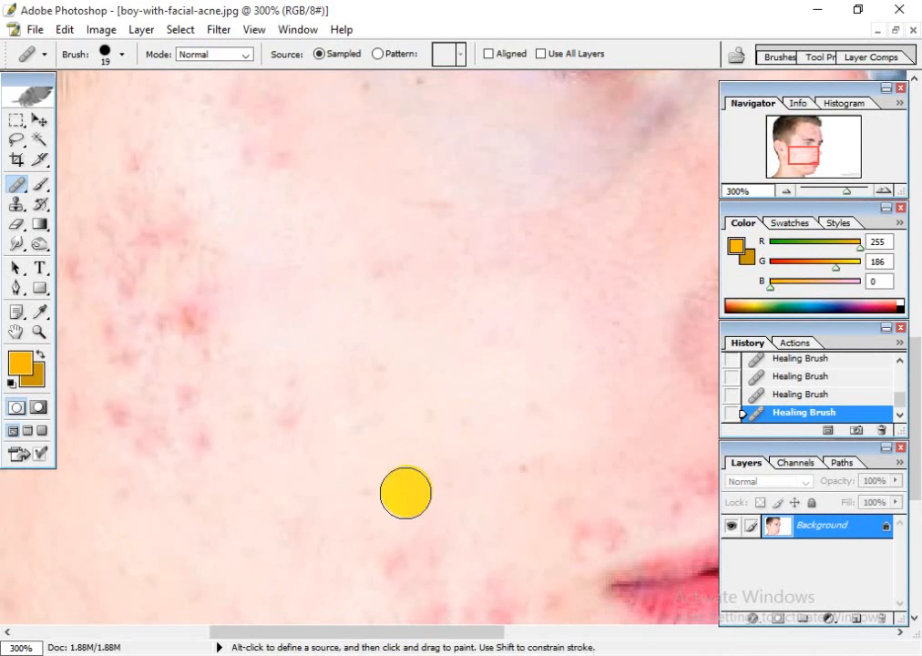
- Heal the pink patch on the lower cheek toward the jaw, sampling clear skin on its ear side
left_click(405, 549)
left_click(332, 584, "alt")
left_click(394, 573)
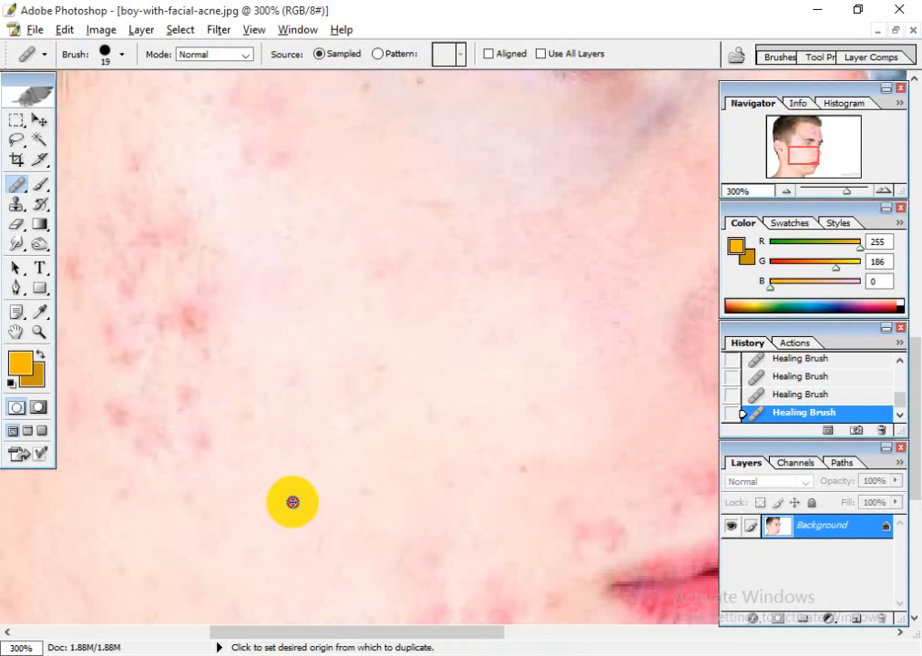
left_click(409, 522)
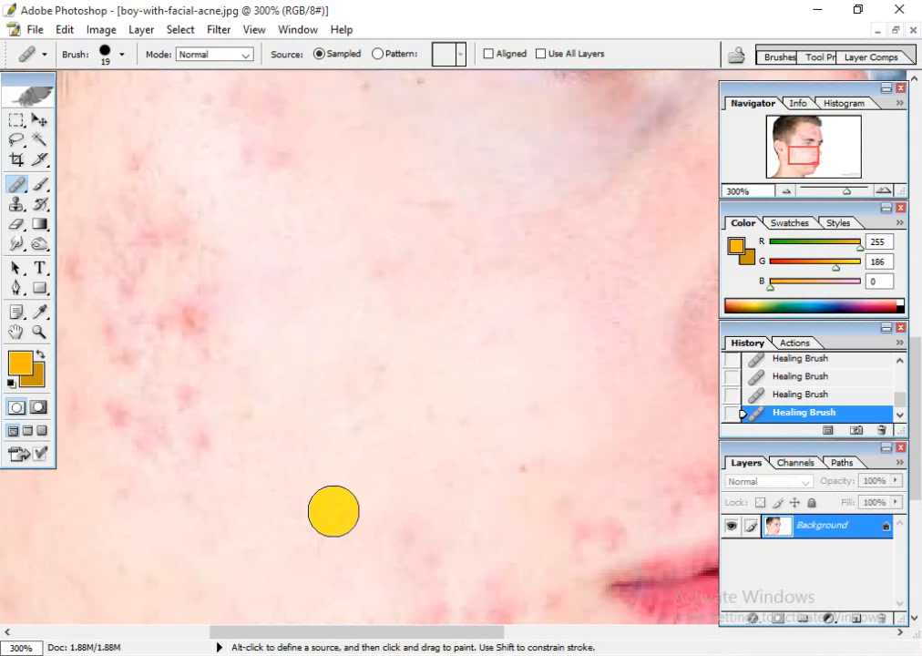
- Heal the orange-red pimple in the cheek's acne cluster and the red spots at the cluster's lower end, sampling adjacent clear skin
left_click(291, 348, "alt")
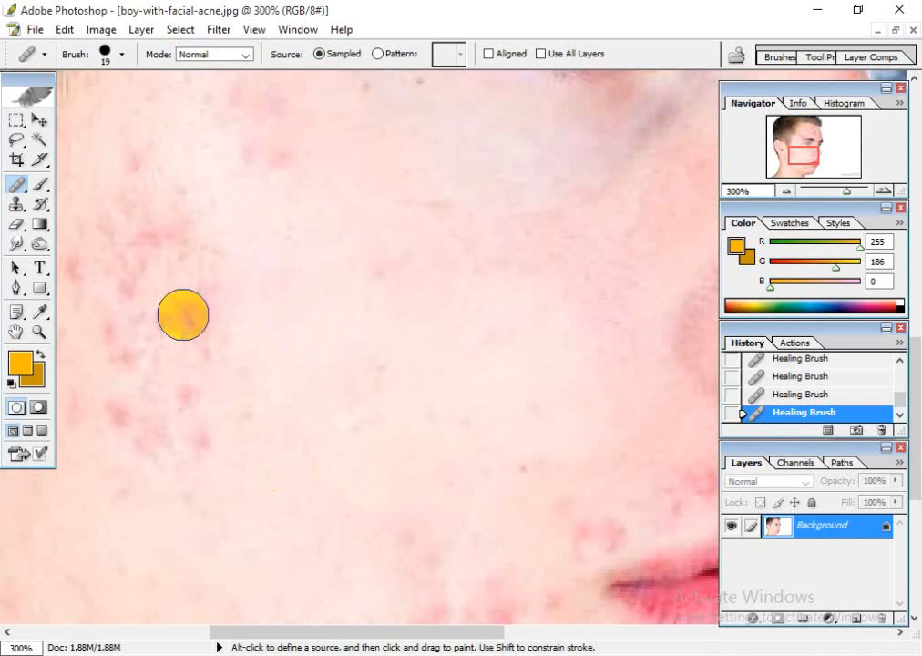
left_click(188, 315)
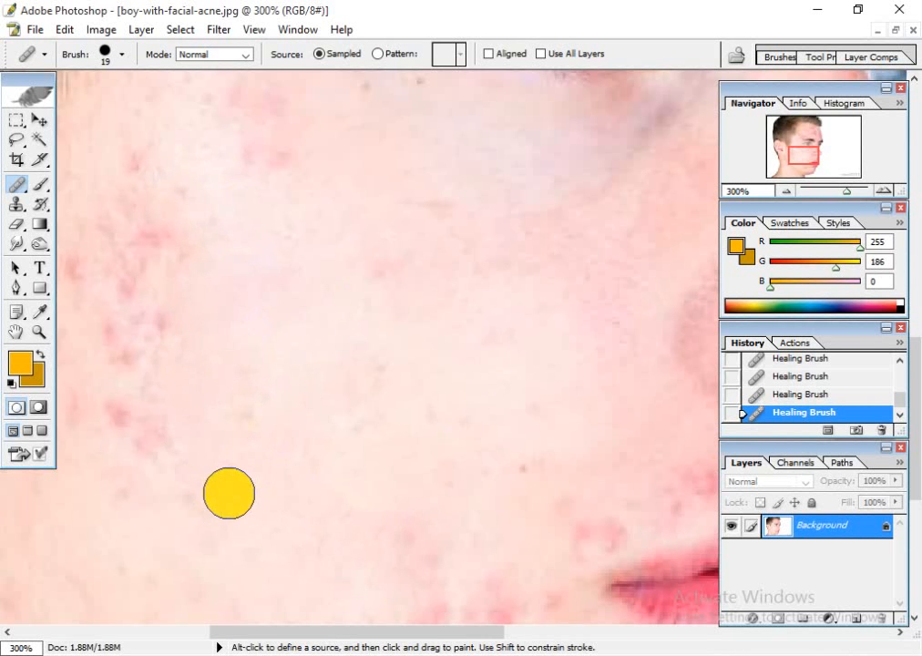
left_click_drag(236, 483, 399, 443)
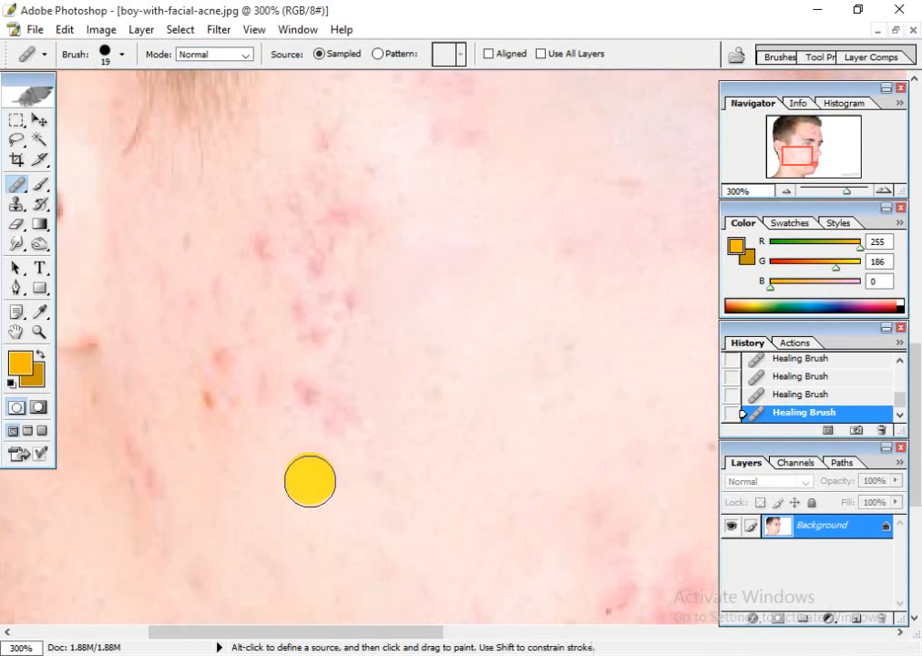
left_click(325, 527, "alt")
left_click(317, 449)
left_click(343, 511, "alt")
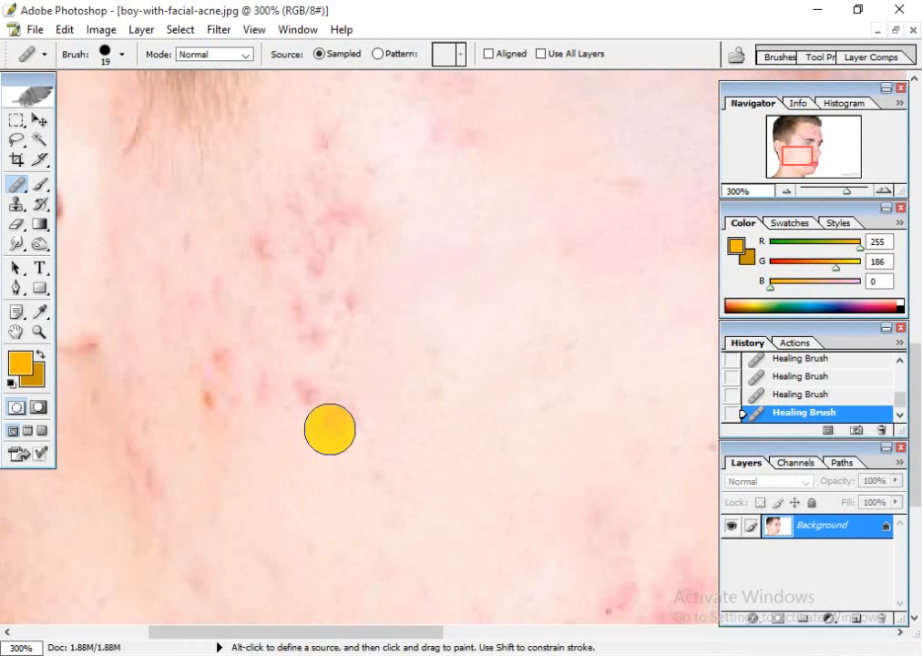
left_click(342, 500, "alt")
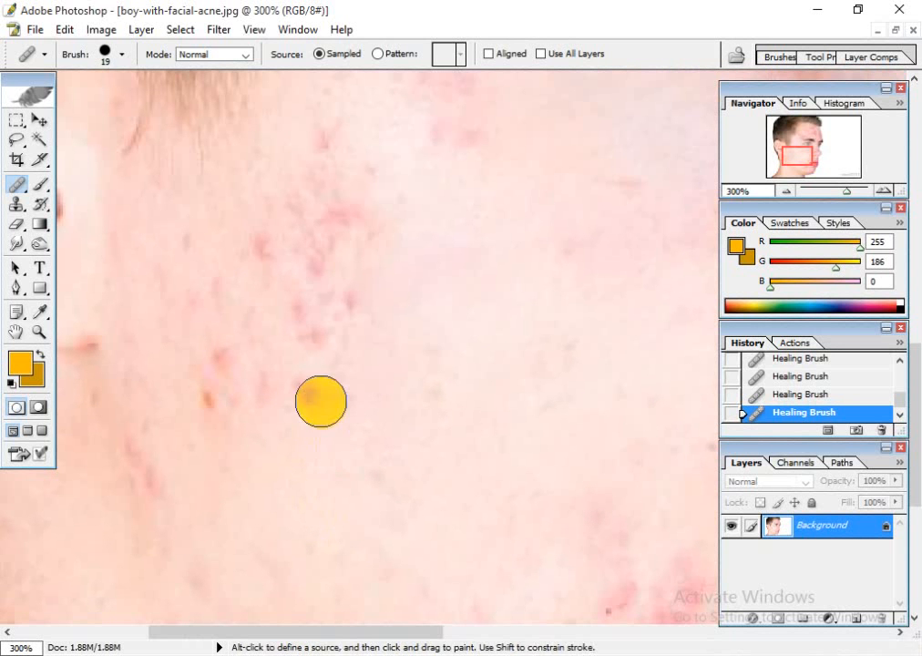
left_click(313, 394)
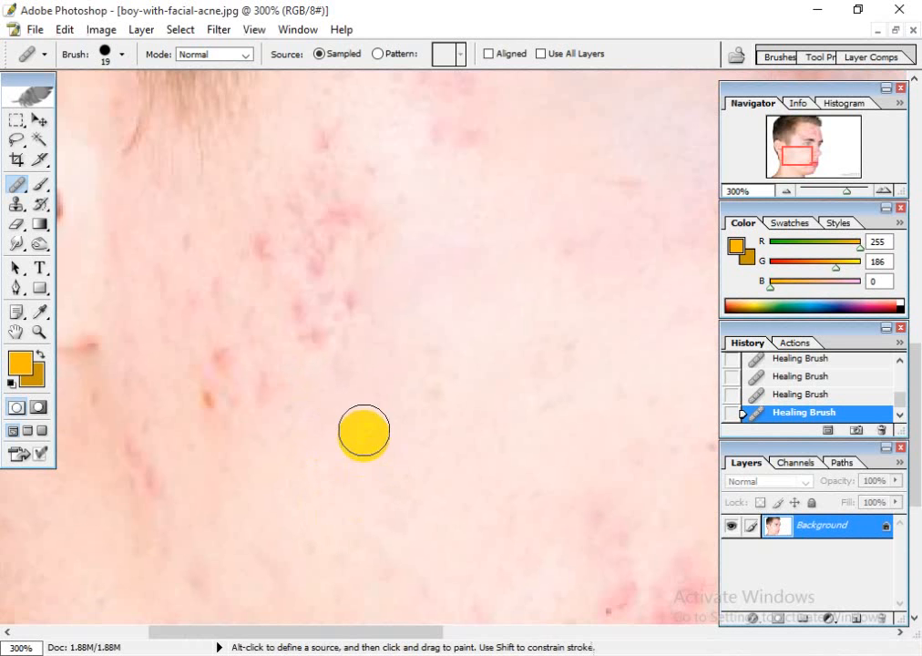
- Heal the lower red marks on the upper cheek between the sideburn and the eye, resampling clear skin around them
key("space")
mouse_move(339, 405)
left_mouse_down()
mouse_move(373, 494)
mouse_move(357, 574)
mouse_move(260, 496)
left_mouse_up()
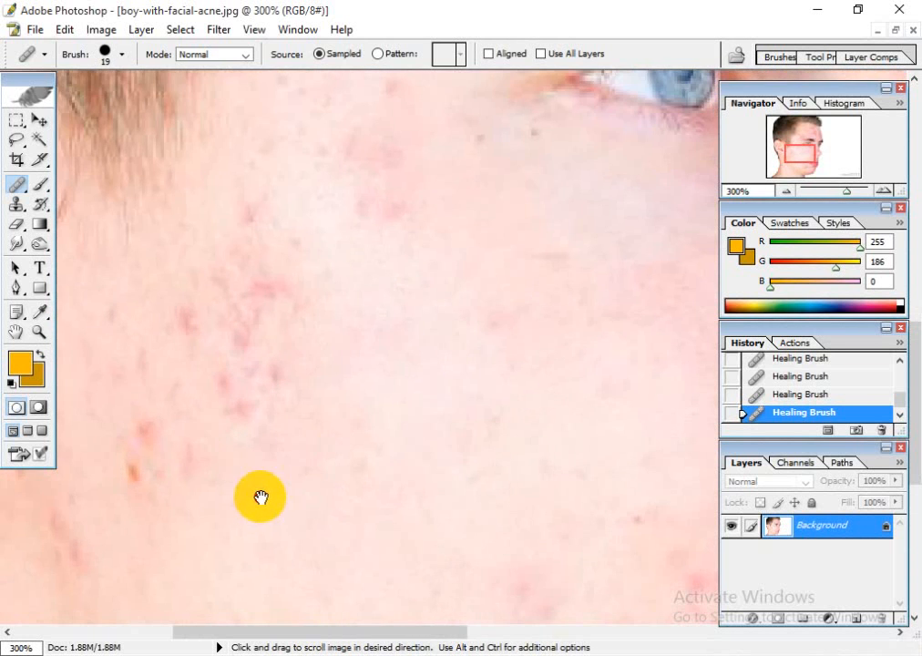
left_click(354, 267, "alt")
left_click(329, 245, "alt")
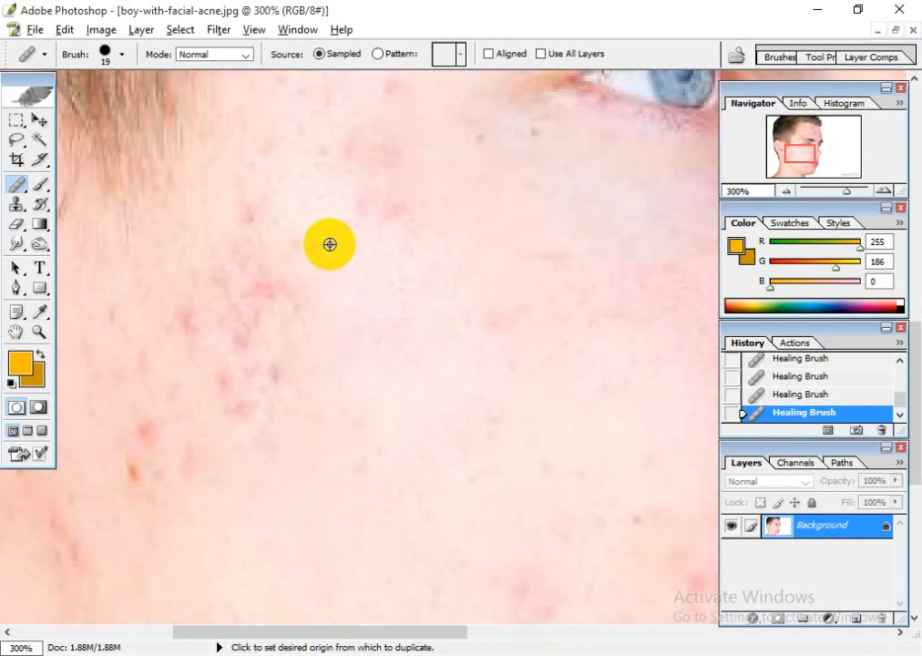
left_click(363, 208)
left_click(356, 278, "alt")
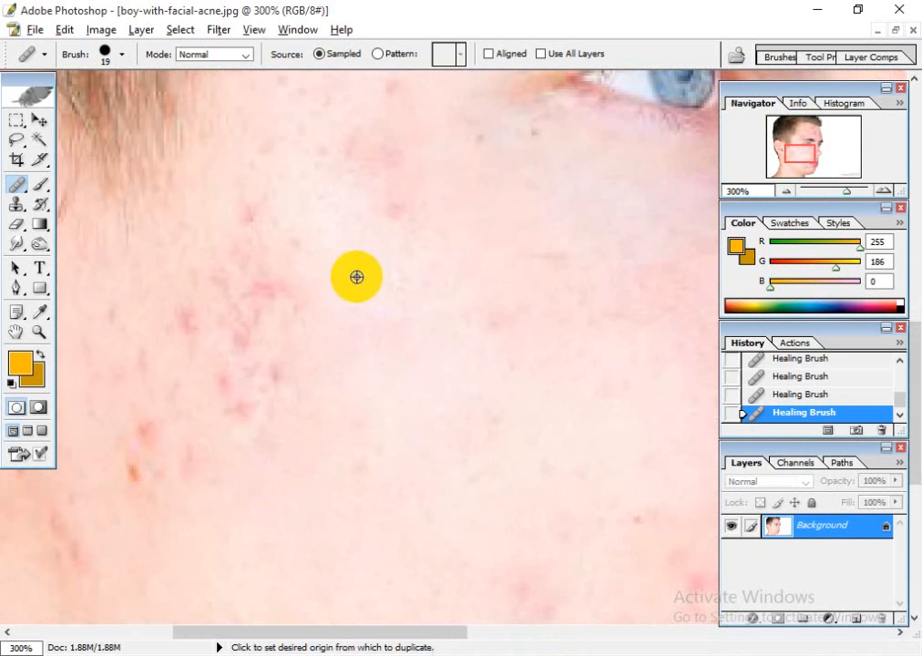
left_click(441, 209, "alt")
left_click(400, 214)
left_click(346, 262, "alt")
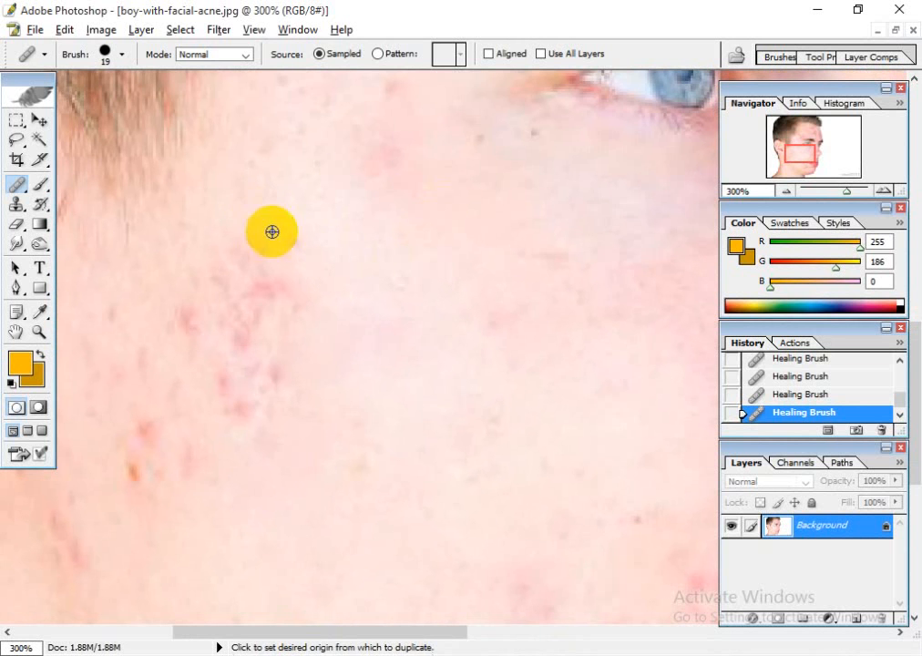
- Heal the red spots in the upper part of the cheek's acne cluster below the sideburn, sampling clear skin above each spot
left_click(219, 202, "alt")
left_click(231, 243)
left_click(260, 271)
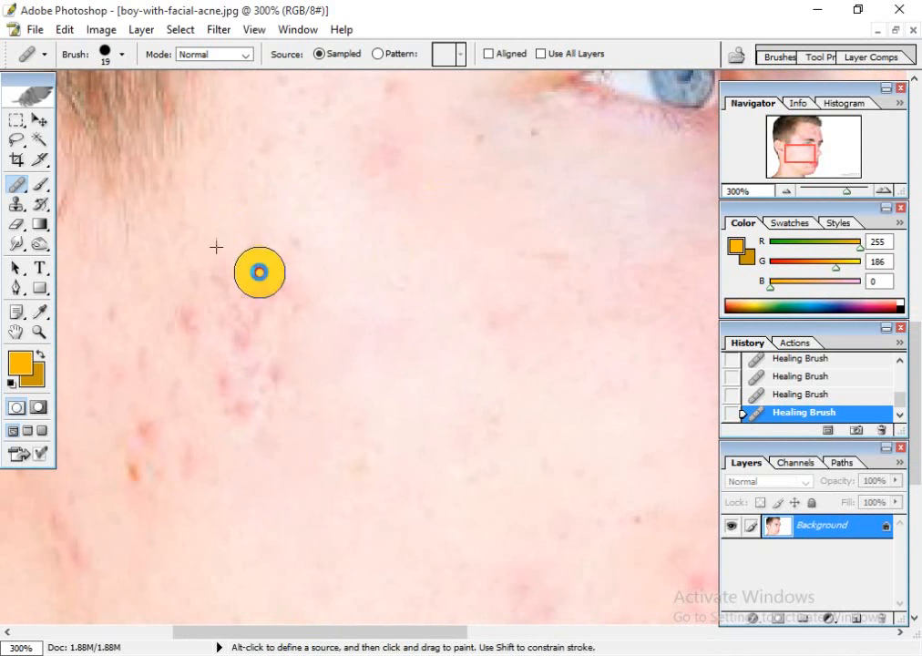
left_click(216, 246, "alt")
left_click(226, 273)
left_click(199, 263, "alt")
left_click(187, 320)
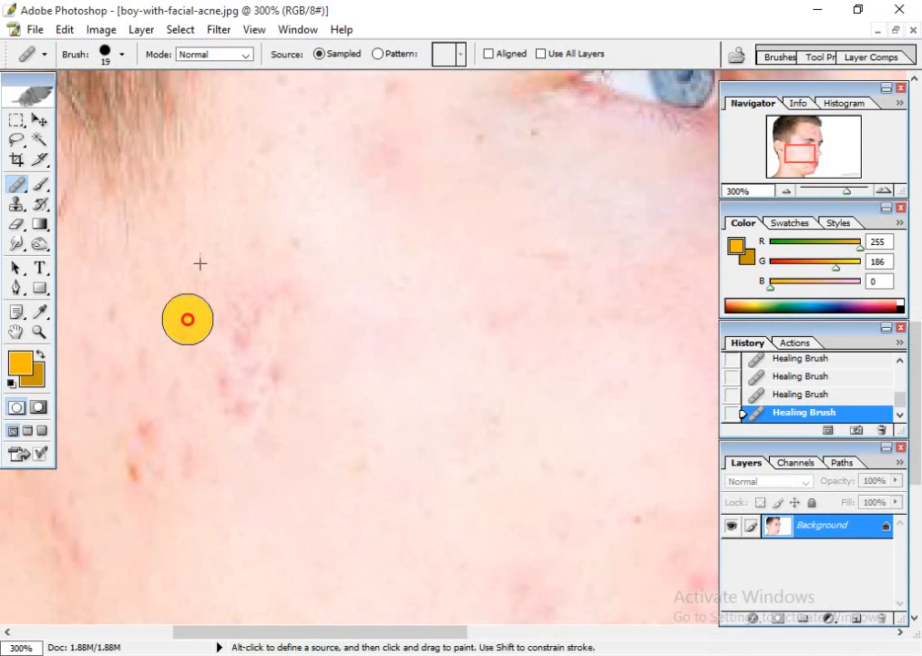
- Heal the reddish marks in the middle of the cheek's acne cluster, resampling clear skin above and beside them
left_click(237, 229, "alt")
left_click(243, 306)
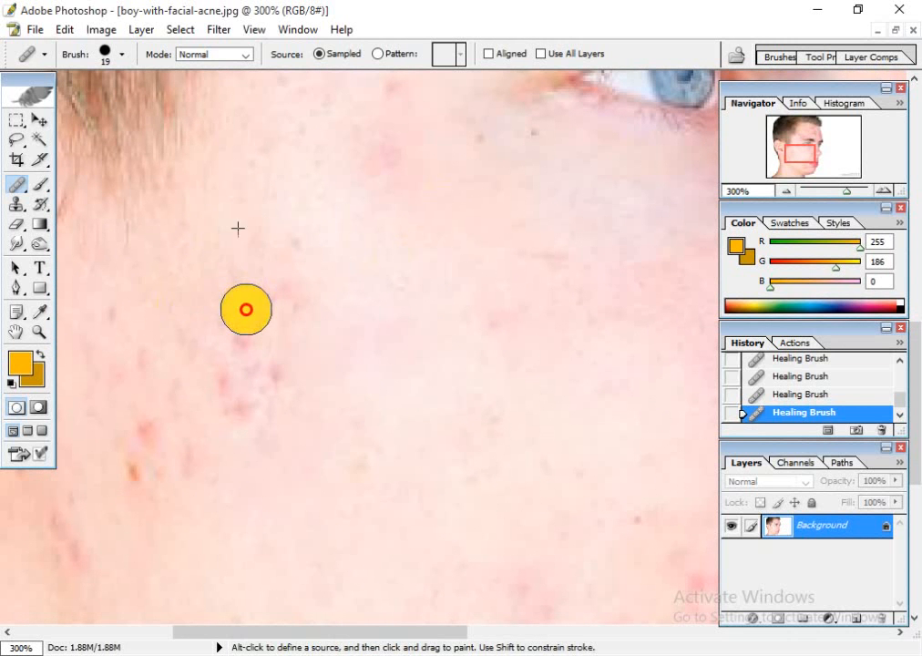
left_click(241, 232, "alt")
left_click(294, 302)
left_click(302, 369, "alt")
left_click(246, 333)
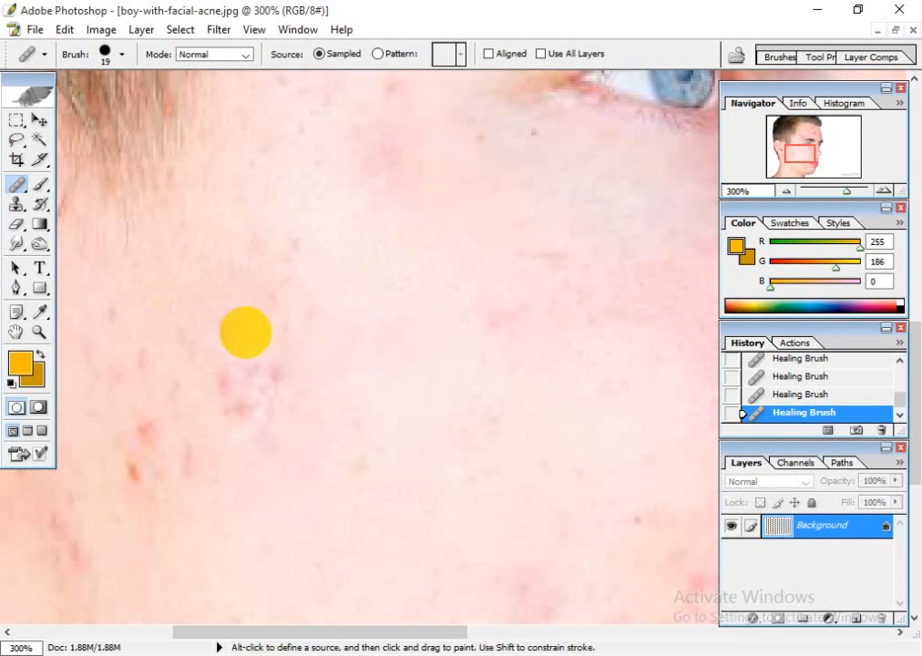
- Heal the last group of red spots at the bottom of the cheek cluster, sampling clear skin on its inner side
left_click(319, 360, "alt")
left_click(336, 372, "alt")
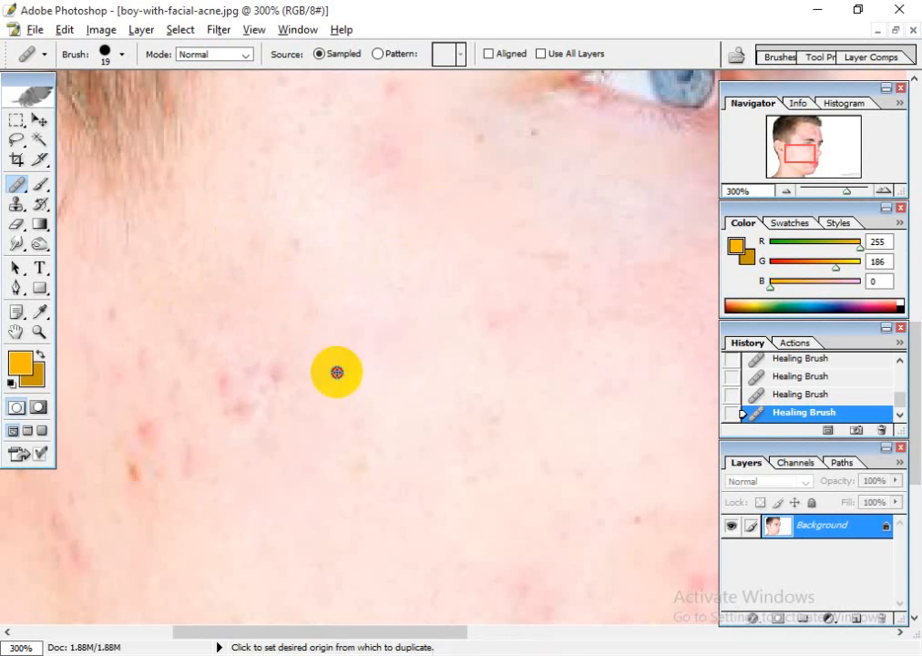
left_click(273, 374)
left_click(324, 396, "alt")
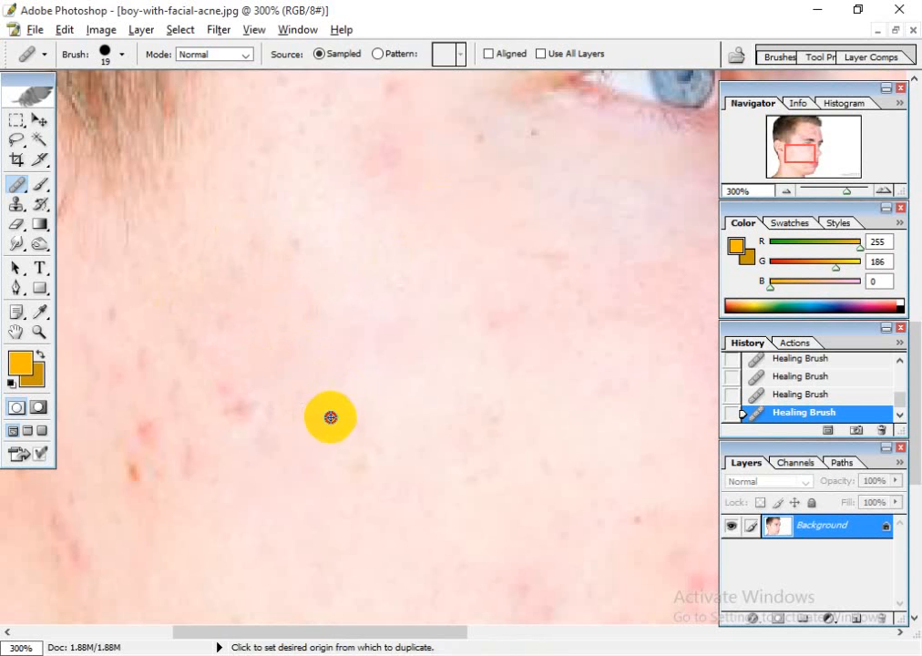
left_click(330, 419, "alt")
left_click(240, 407)
left_click(332, 445, "alt")
left_click(229, 391)
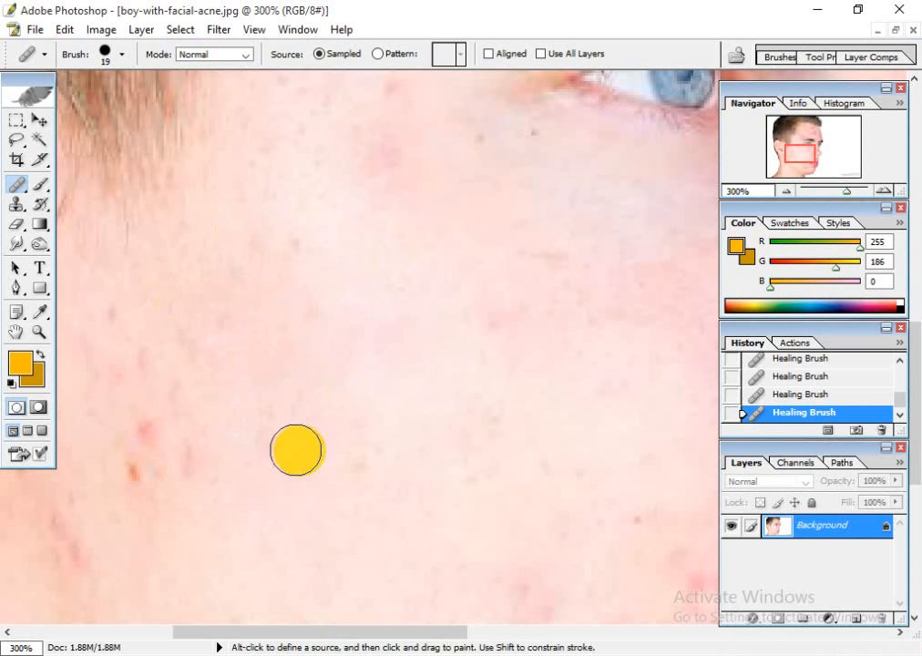
- Heal the orange pimple and the two red spots on the cheek beside the earlobe, sampling clear skin below them
left_click_drag(296, 448, 427, 320)
left_click(370, 459, "alt")
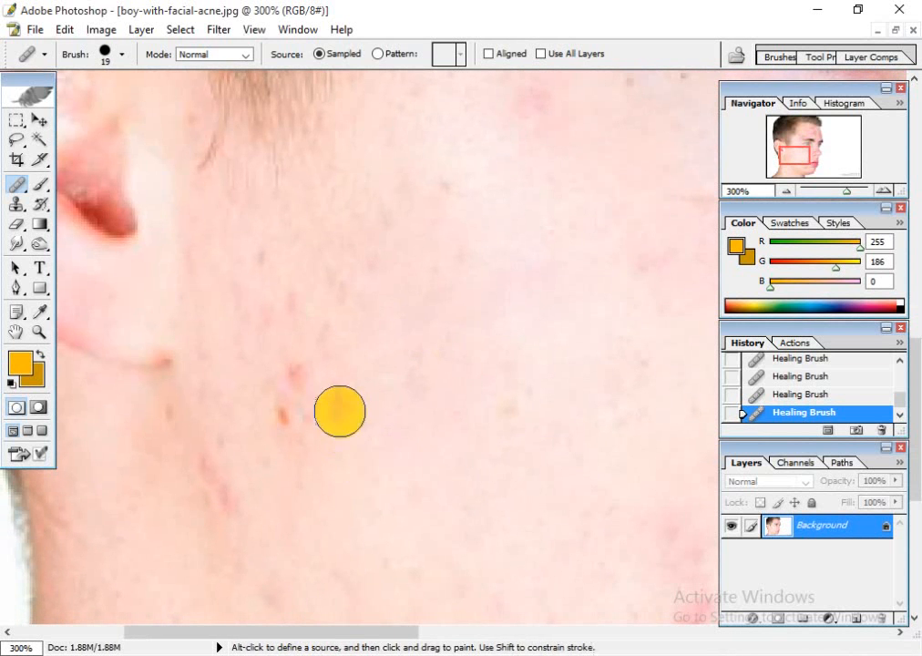
left_click(338, 408)
left_click(359, 484, "alt")
left_click(283, 421)
left_click(353, 485, "alt")
left_click(292, 374)
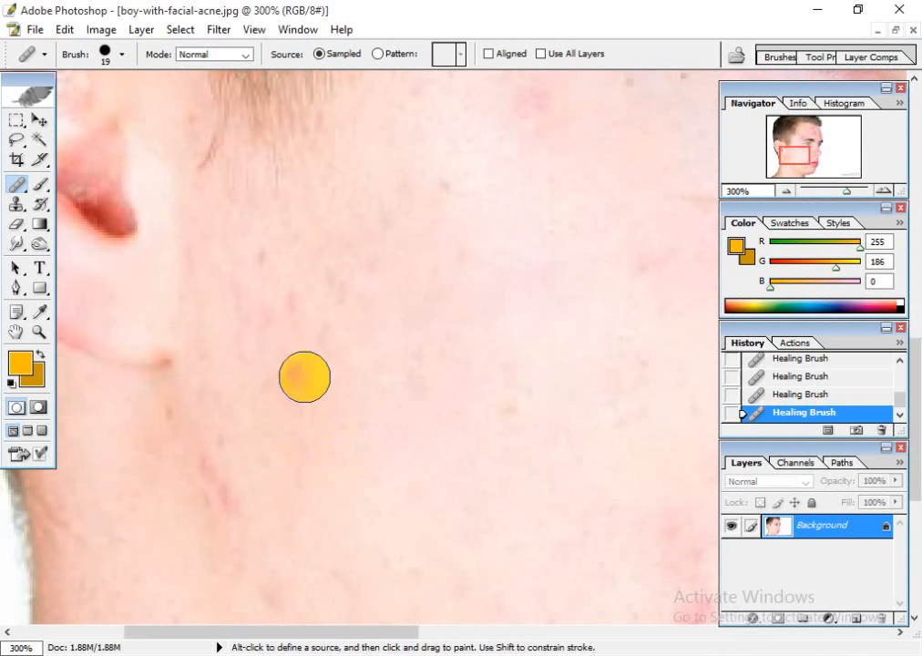
- Heal the faint pink marks on the cheek just in front of the earlobe with newly sampled clear skin
left_click(372, 457, "alt")
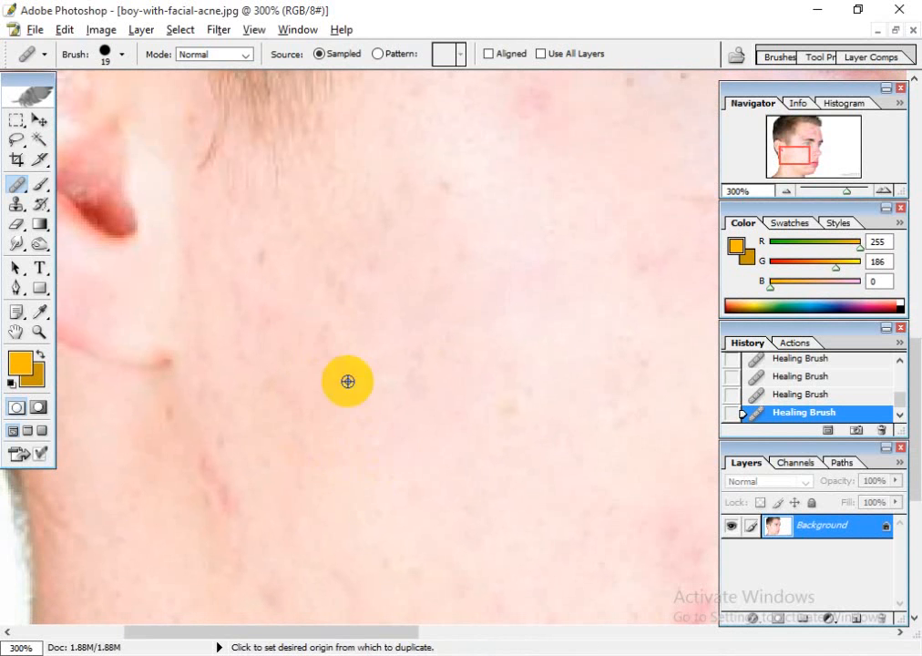
left_click(328, 338)
left_click(347, 456, "alt")
left_click(260, 311)
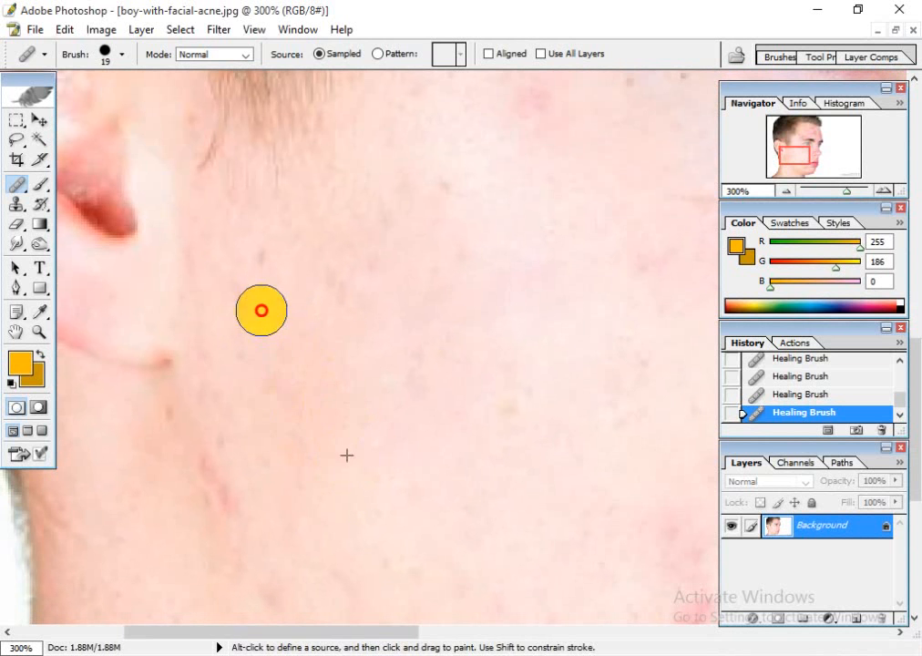
- Examine the retouched cheek from the sideburn and ear down to the jawline for leftover blemishes
left_click_drag(339, 505, 354, 430)
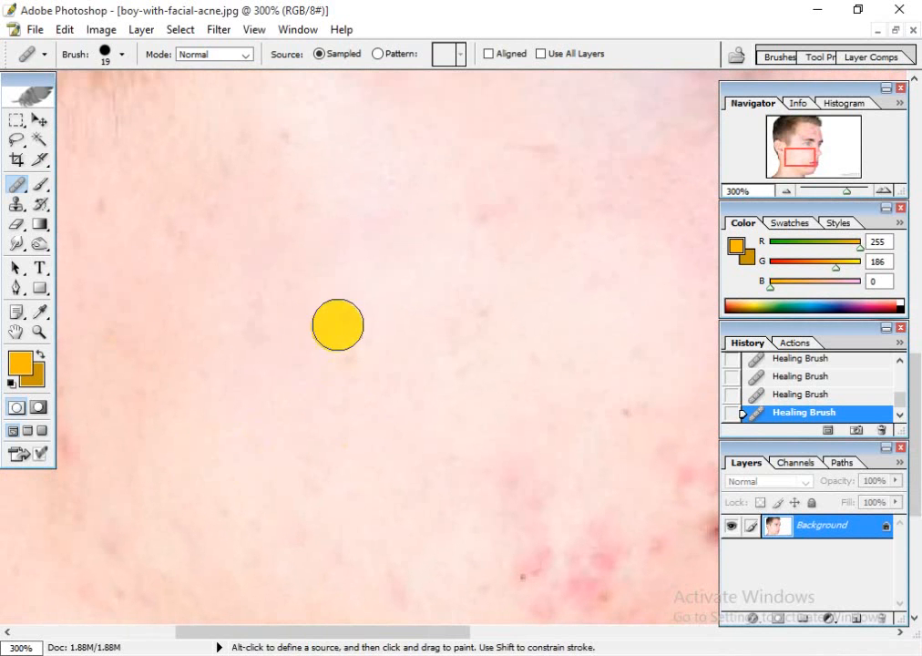
left_click_drag(373, 366, 402, 461)
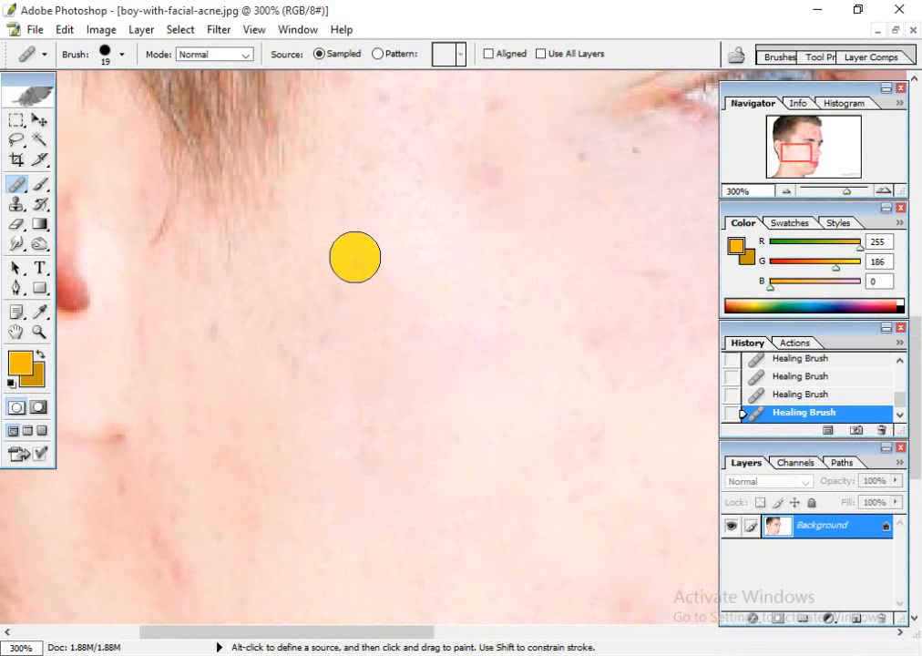
left_click_drag(446, 290, 366, 220)
left_click_drag(438, 356, 446, 445)
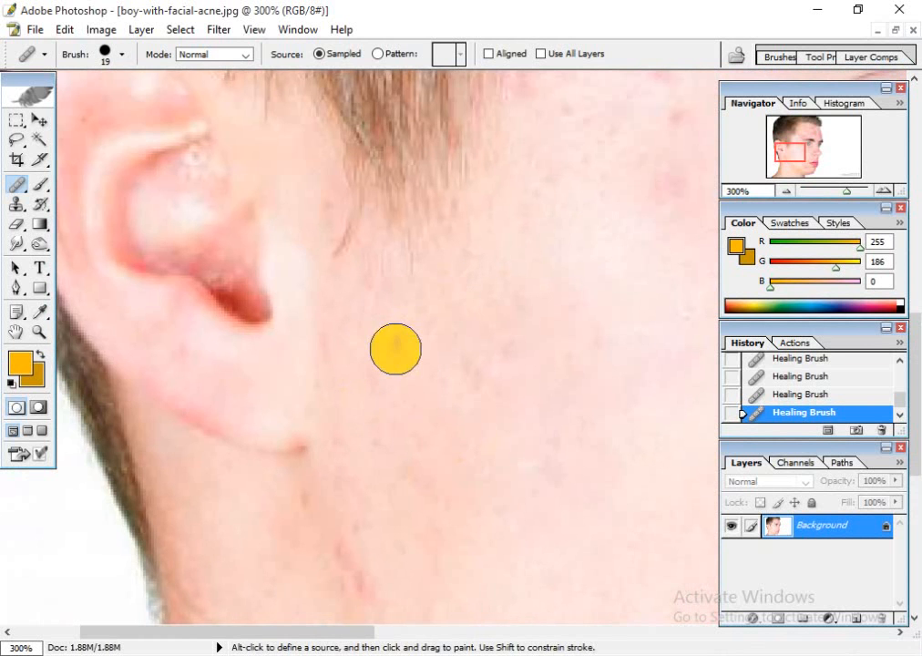
left_click_drag(506, 437, 397, 322)
left_click_drag(415, 426, 397, 313)
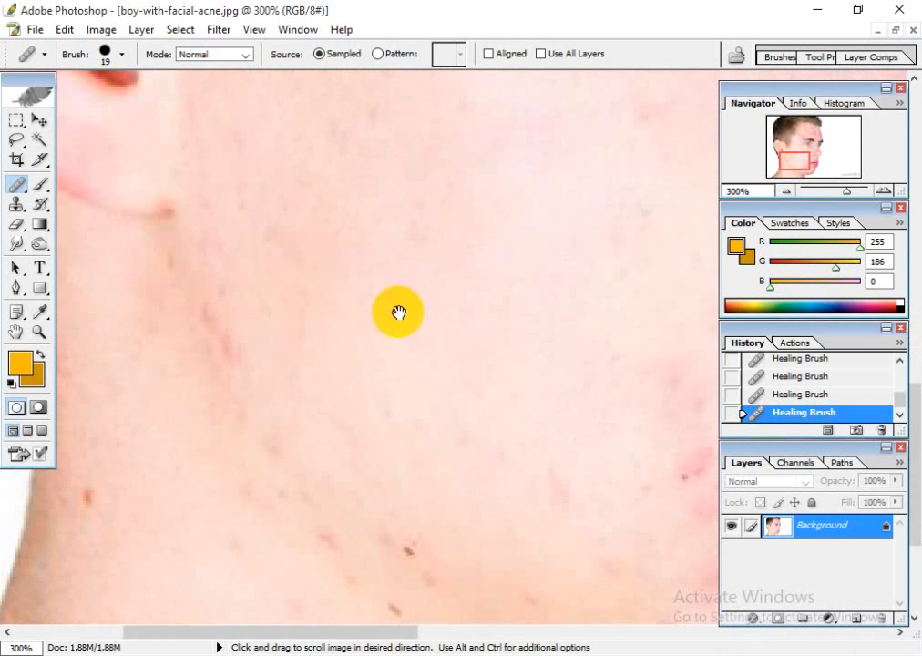
left_click(418, 370, "alt")
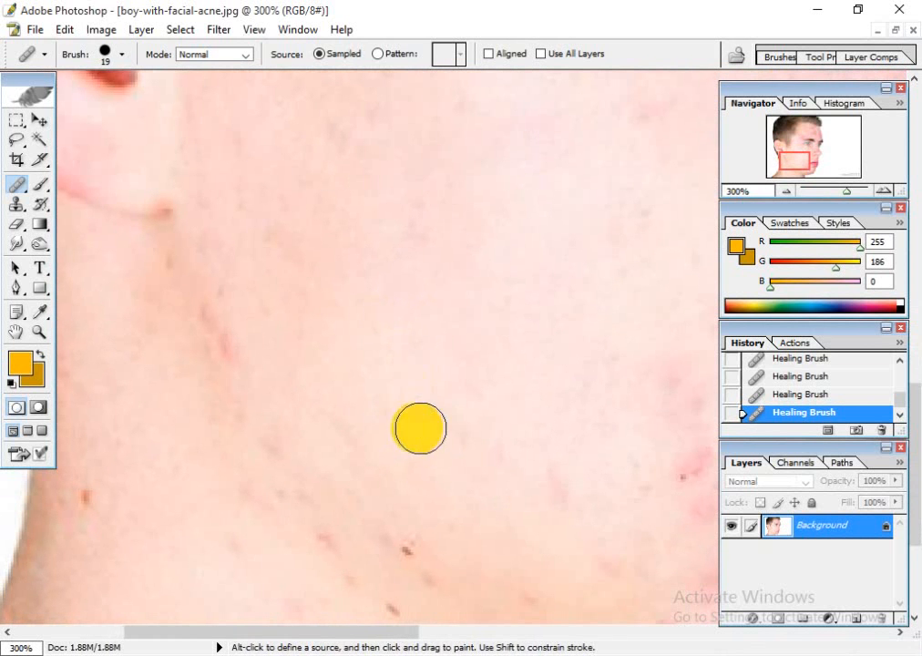
left_click_drag(422, 430, 382, 347)
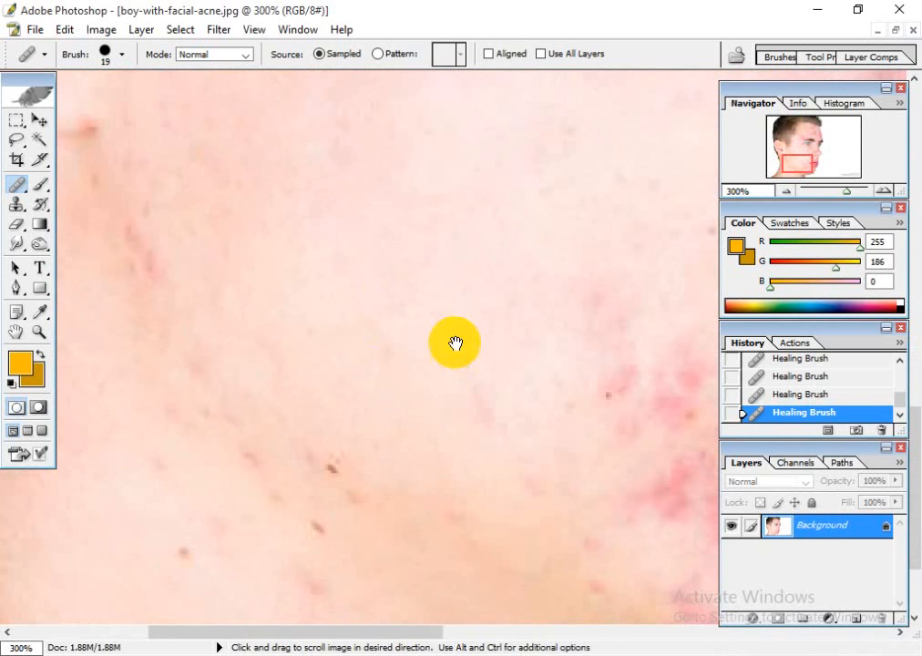
- Heal the upper part of the red cluster beside the corner of the mouth, sampling clear skin on its cheek side
left_click_drag(455, 343, 368, 436)
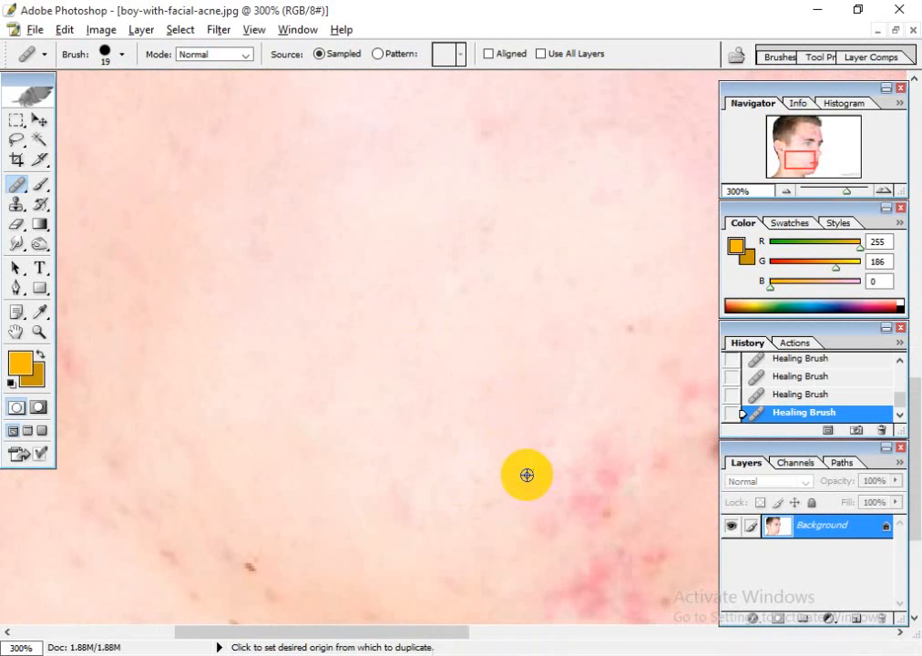
left_click_drag(562, 439, 421, 414)
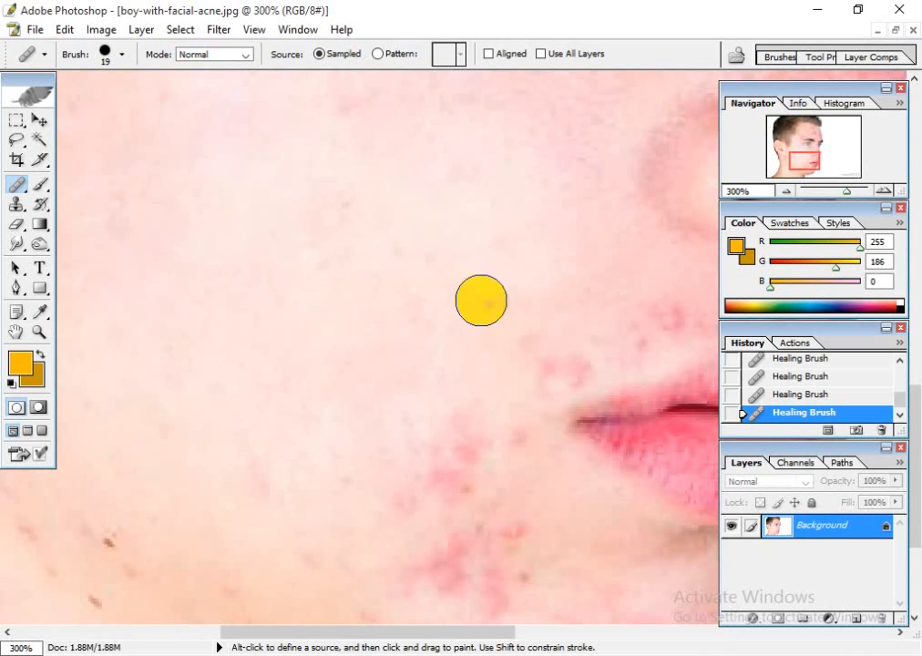
left_click_drag(469, 350, 423, 231)
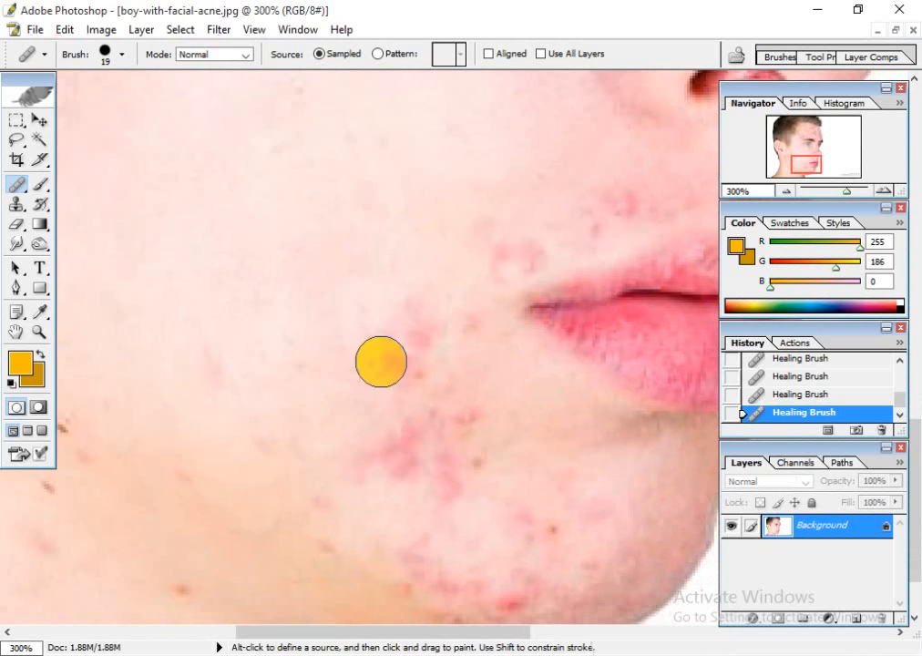
left_click(340, 399, "alt")
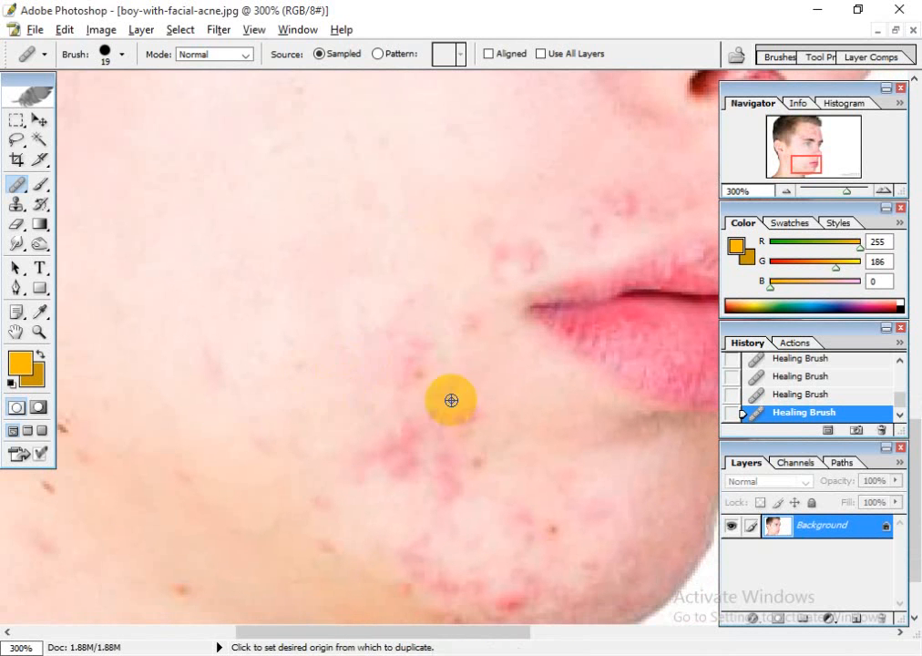
left_click(418, 372)
left_click(343, 401, "alt")
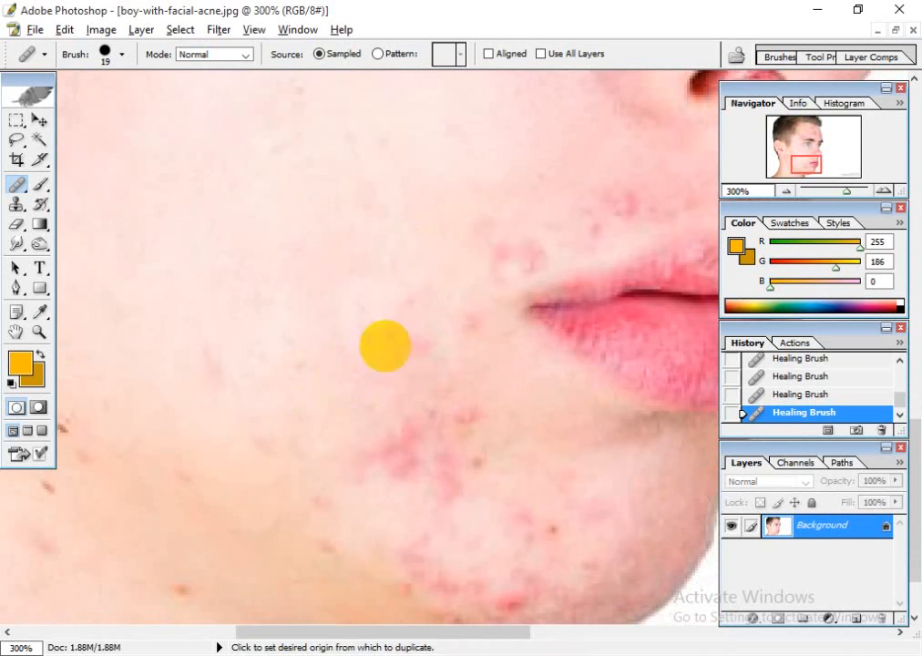
left_click(315, 393, "alt")
left_click(410, 290)
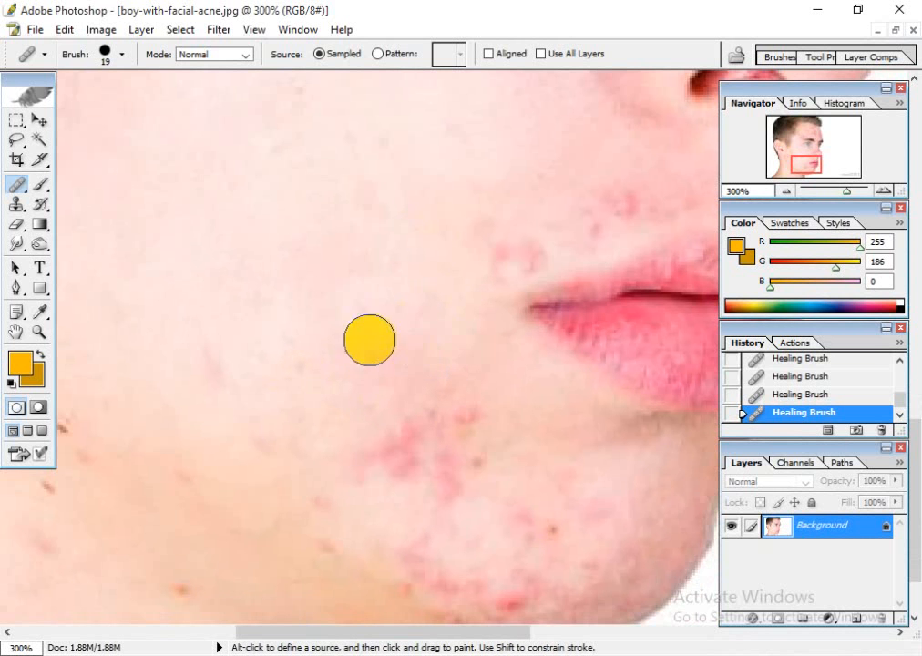
left_click(384, 498, "alt")
left_click(440, 443)
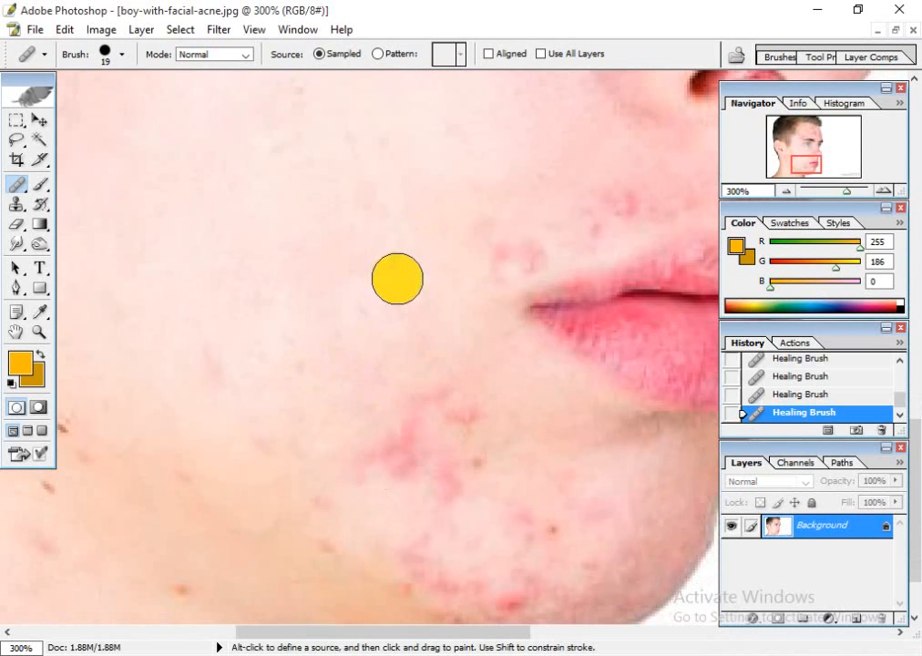
- Heal the red spots on the skin above the corner of the mouth, sampling clear cheek skin above them
key("space")
left_click_drag(438, 380, 477, 438)
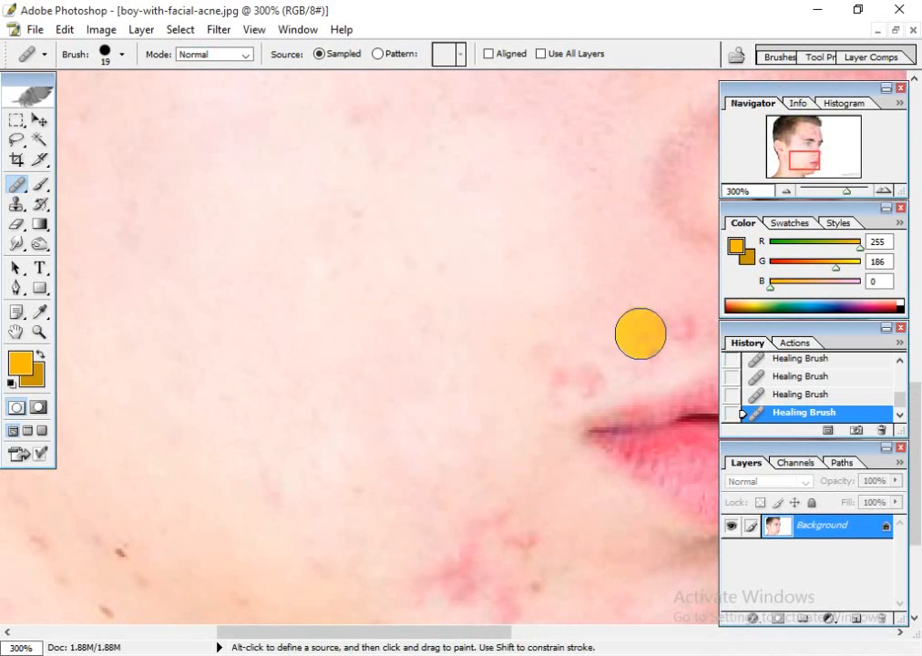
left_click(535, 296, "alt")
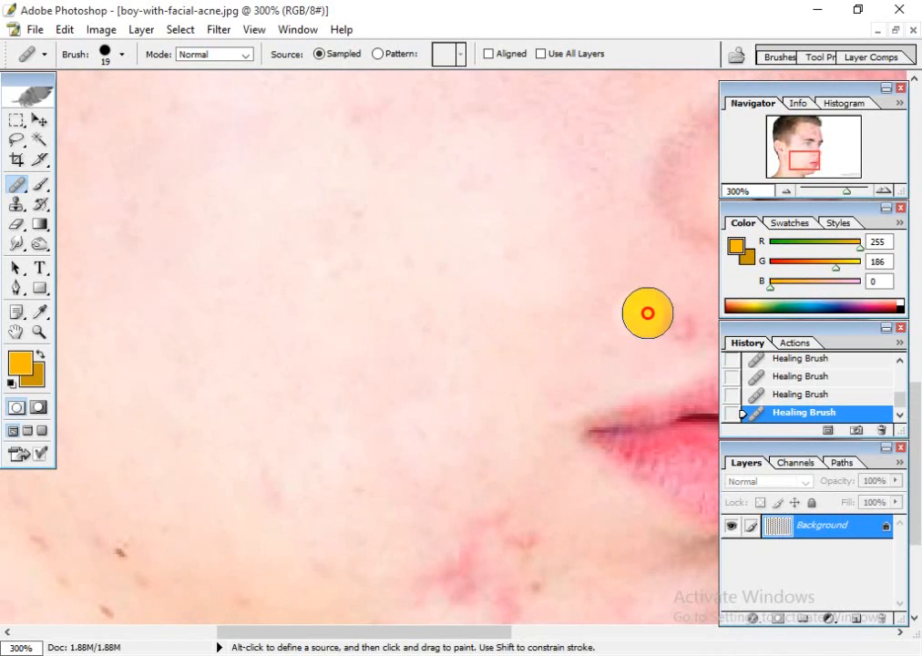
- Heal the red spots between the temple and the outer end of the eyebrow, repeatedly sampling clear skin beside them
left_click_drag(606, 329, 411, 521)
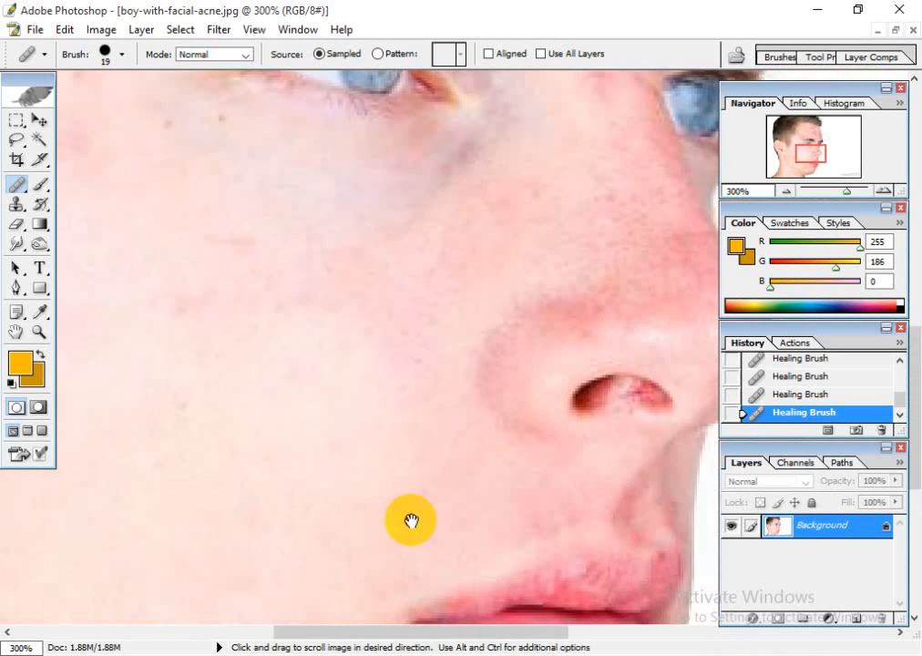
left_click_drag(454, 360, 327, 512)
left_click_drag(311, 145, 397, 582)
left_click_drag(208, 280, 381, 326)
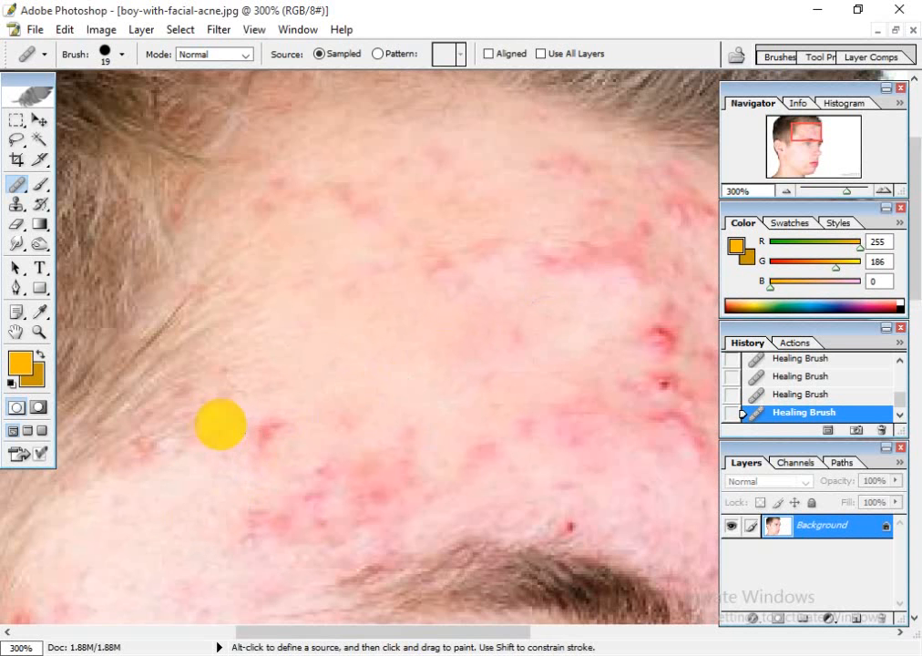
key("space")
left_click_drag(350, 439, 346, 342)
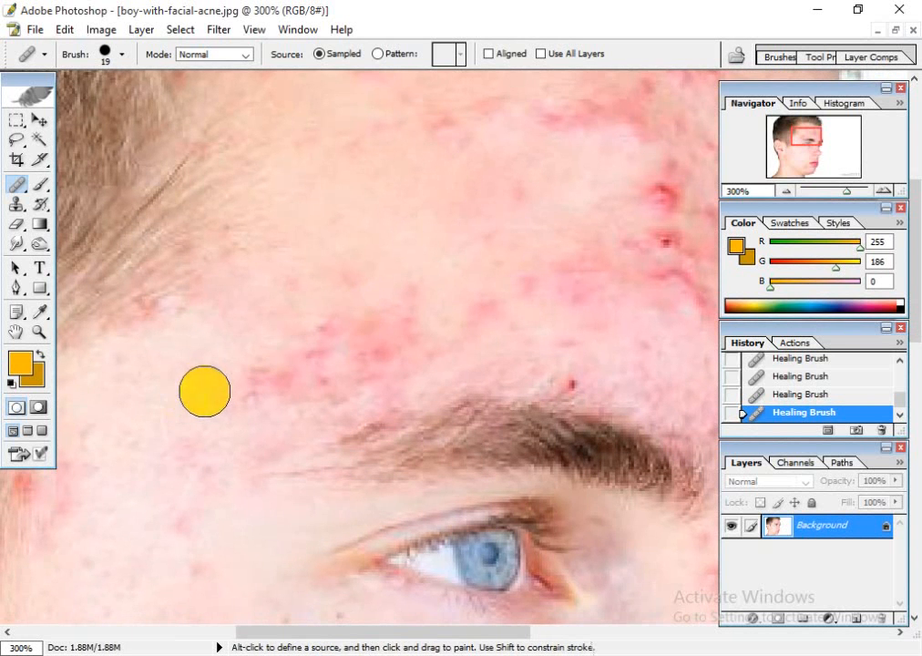
left_click(261, 374)
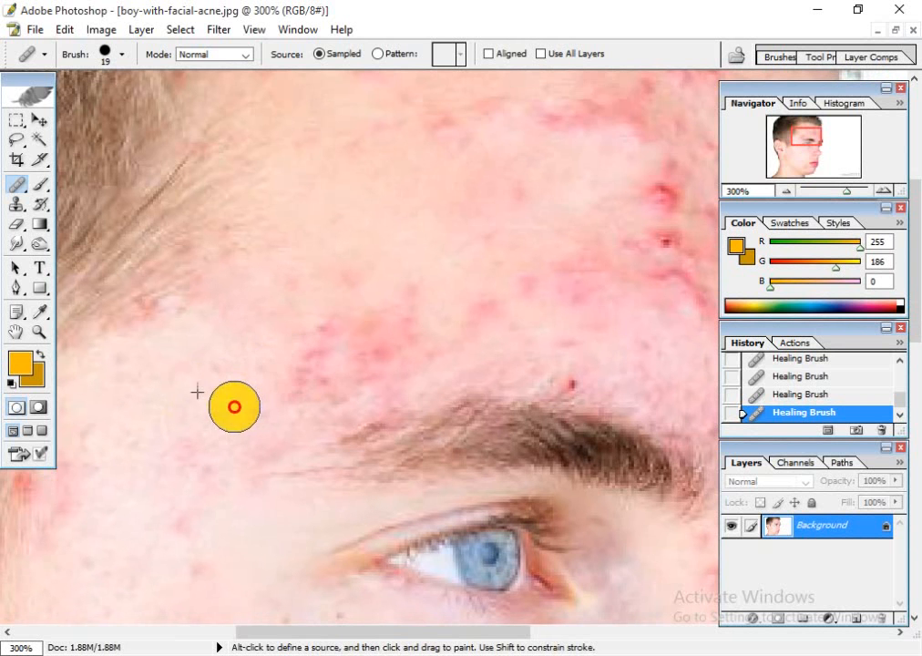
left_click(224, 414, "alt")
left_click(218, 377)
left_click(248, 410, "alt")
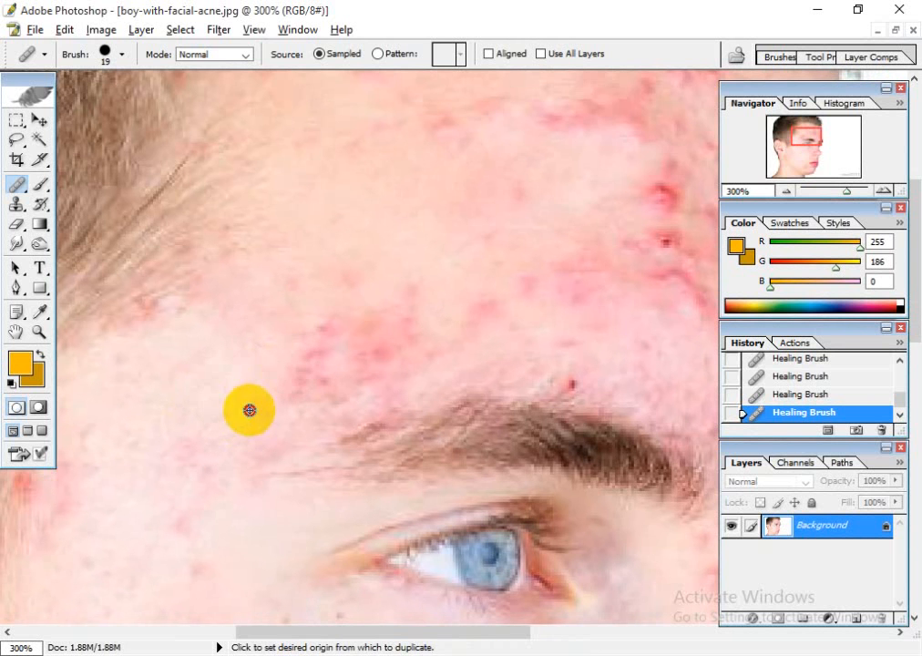
left_click(222, 405, "alt")
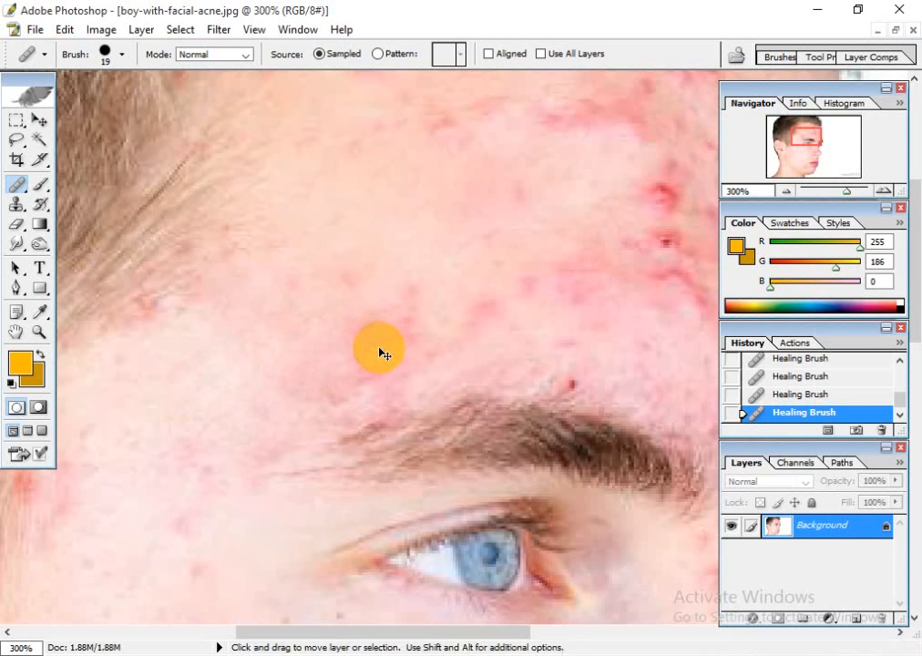
- Examine the whole face at fit-to-screen size and the forehead at 400% for remaining acne
key("ctrl+0")
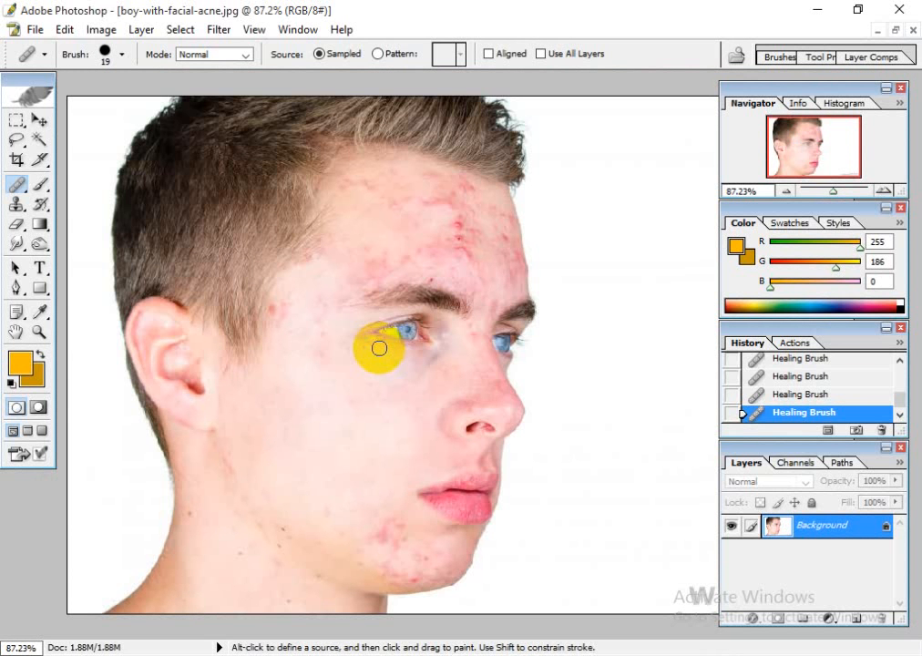
key("ctrl+plus")
key("ctrl+plus")
key("ctrl+plus")
key("ctrl+plus")
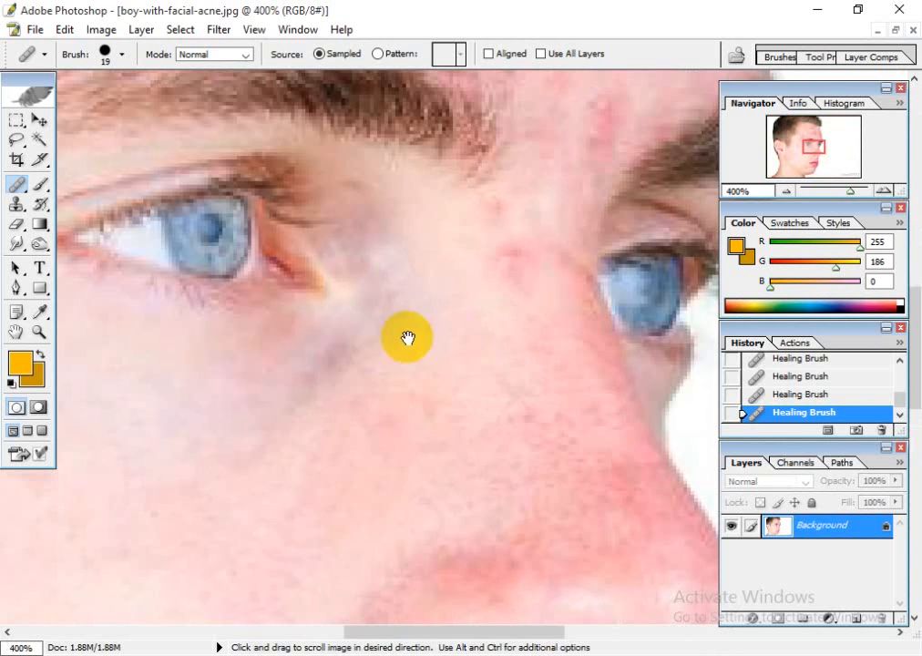
left_click_drag(405, 335, 304, 642)
left_click_drag(284, 389, 312, 524)
left_click_drag(223, 366, 263, 476)
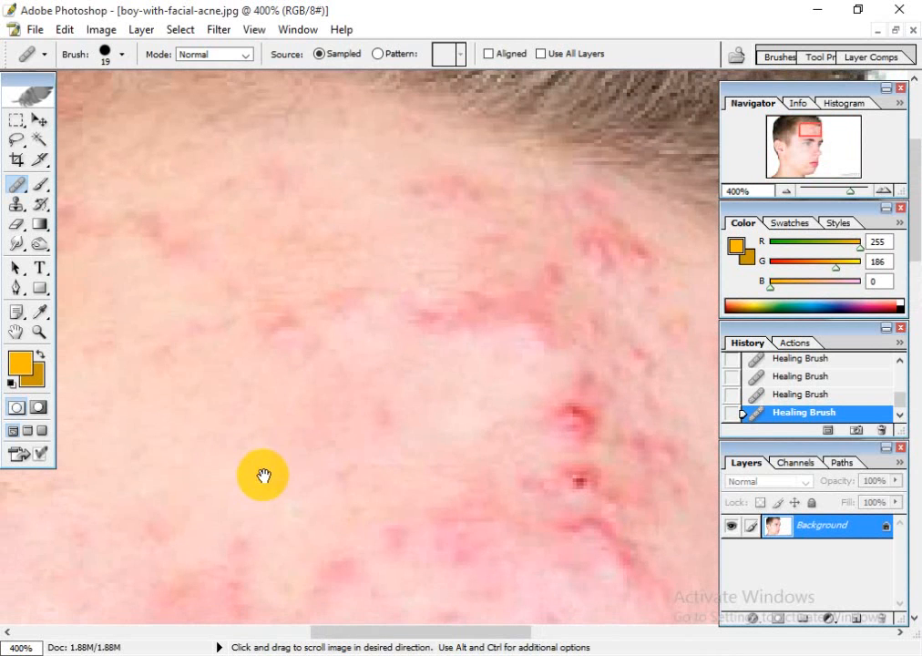
- Highlight the Patch Tool entry in the Notepad to-do list, and activate the Patch tool in Photoshop
key("alt+Tab")
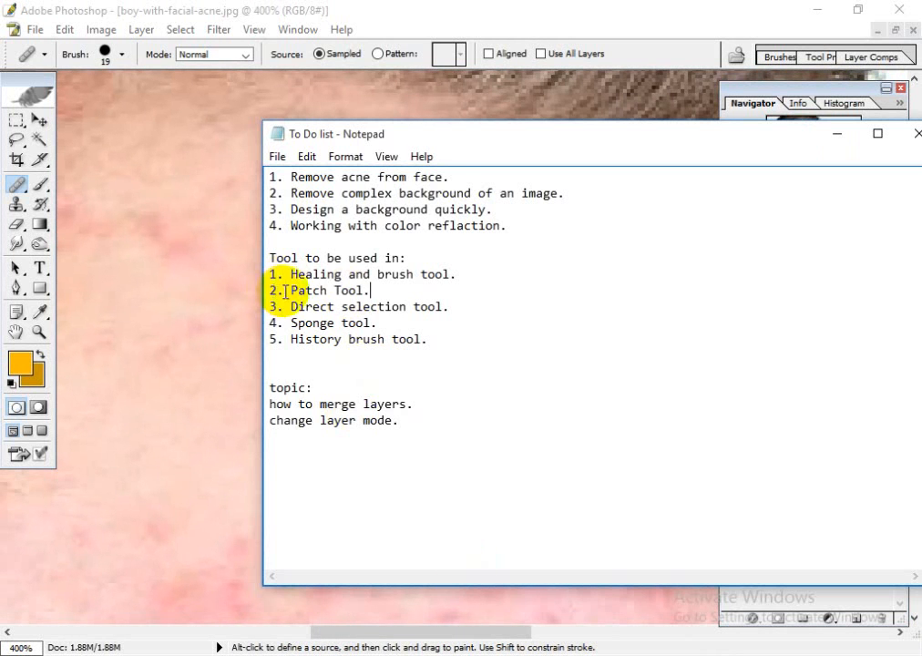
left_click_drag(285, 291, 371, 290)
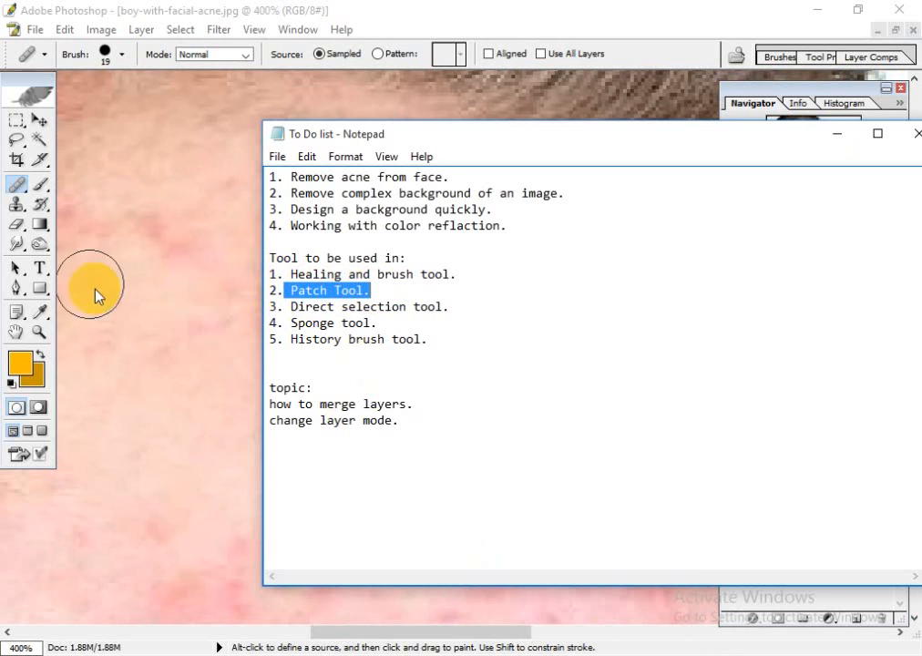
left_click(23, 188)
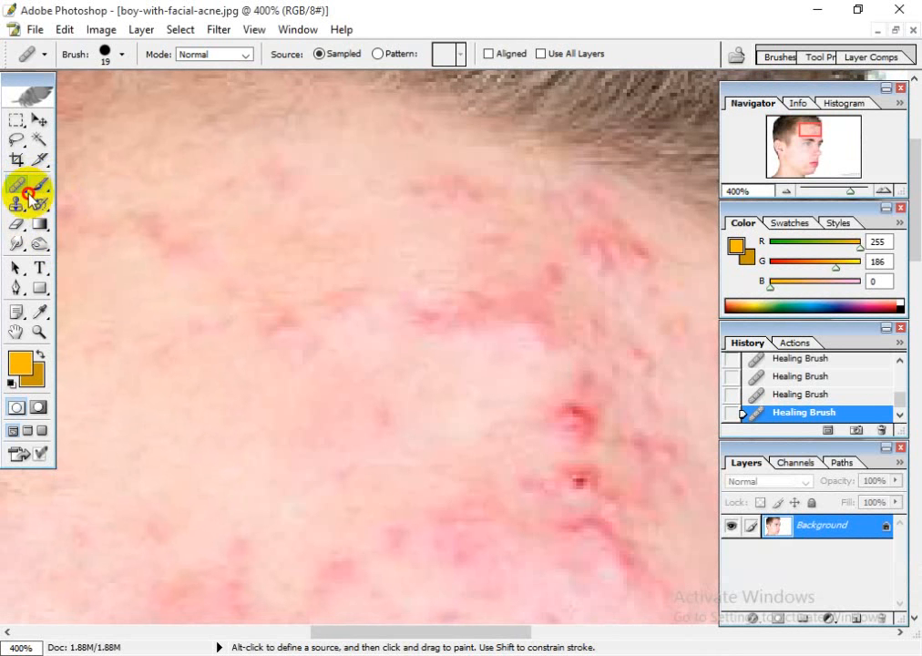
left_click(30, 186)
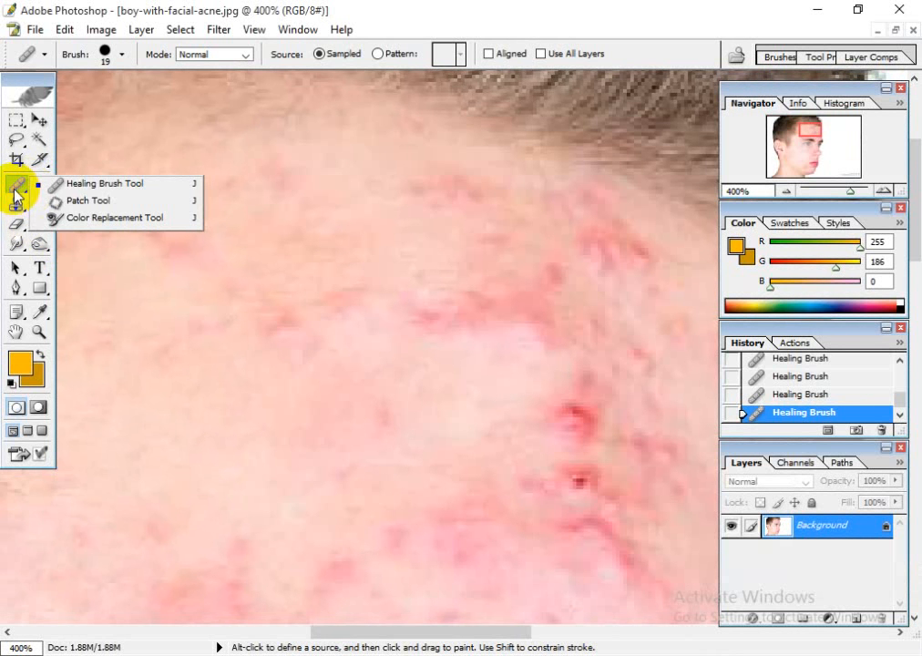
left_click(86, 206)
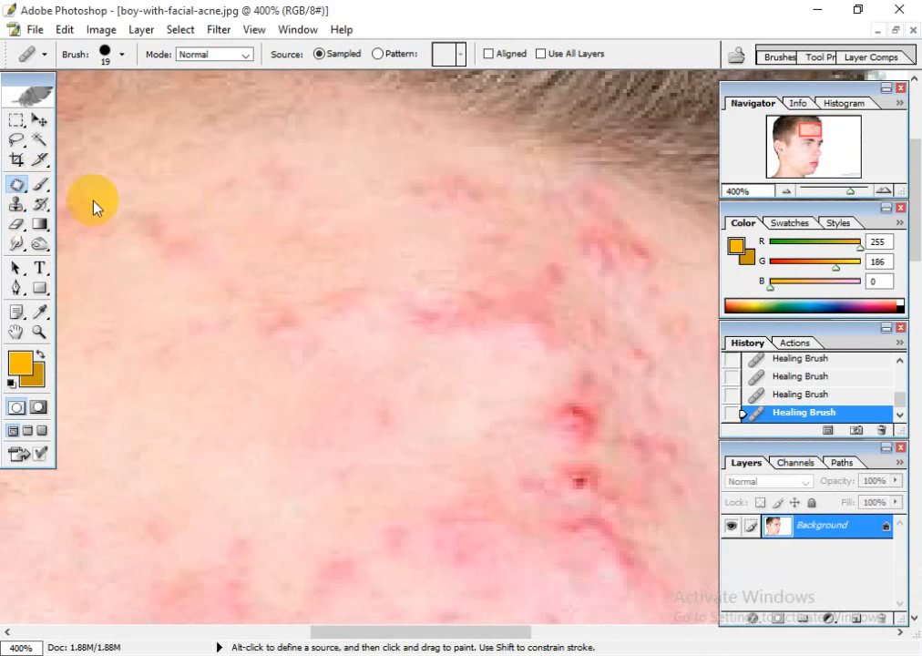
- Patch the red spots on the forehead near the temple hairline and the pink spot at mid-forehead with nearby clear skin
left_click_drag(324, 387, 413, 346)
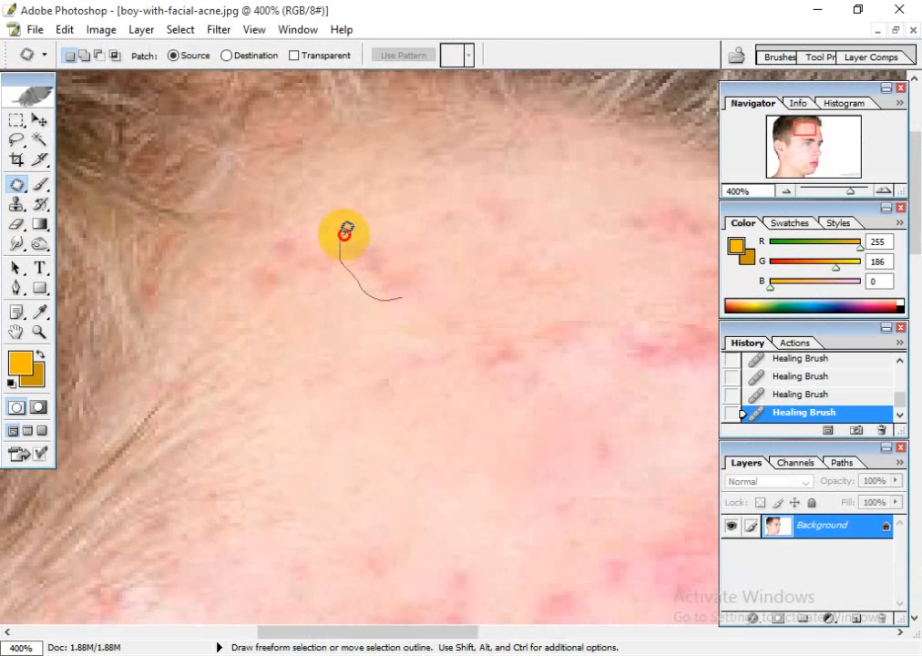
mouse_move(422, 296)
left_mouse_down()
mouse_move(400, 298)
mouse_move(390, 469)
left_mouse_up()
key("ctrl+d")
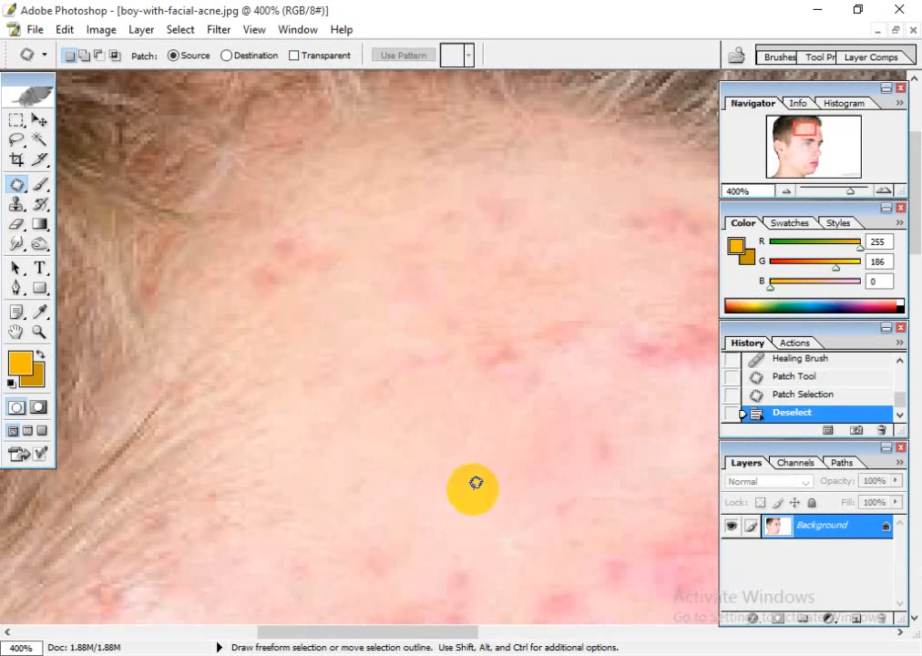
left_click_drag(471, 486, 378, 254)
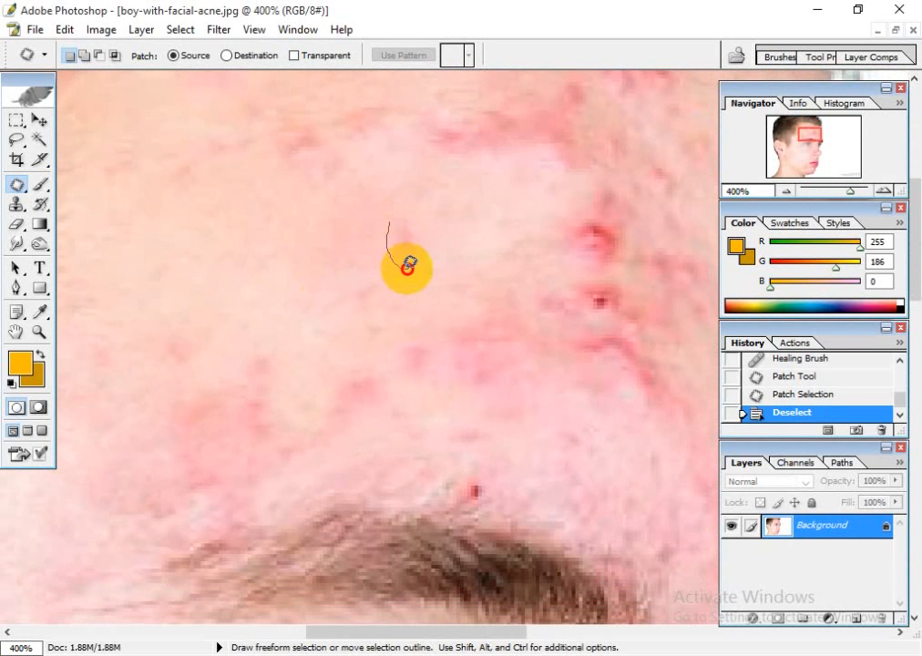
left_click_drag(417, 220, 222, 263)
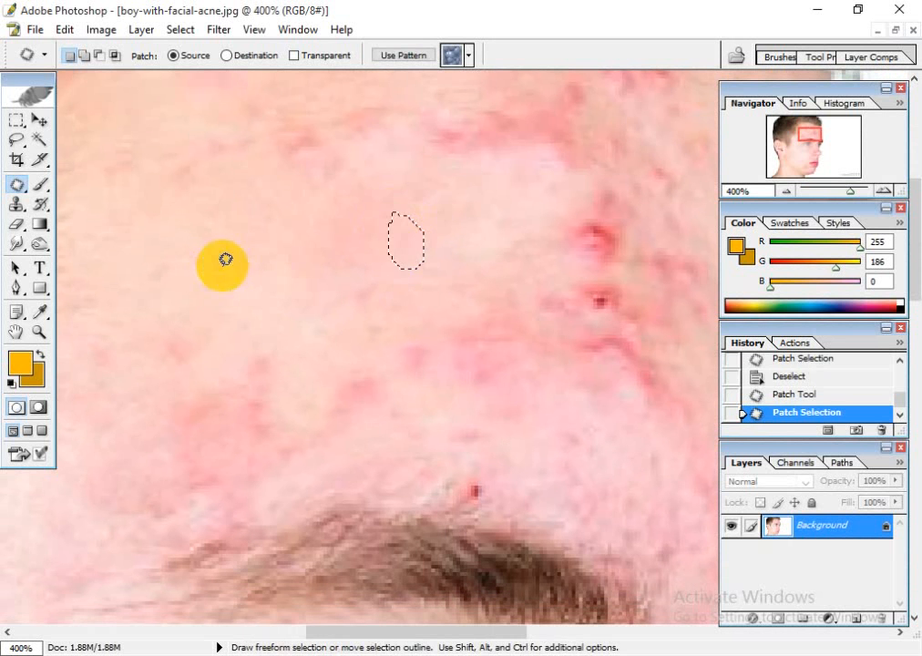
key("ctrl+d")
- Patch the pink spots above the middle of the eyebrow with clear skin from higher on the forehead
left_click_drag(392, 325, 439, 259)
mouse_move(308, 276)
left_mouse_down()
mouse_move(358, 318)
mouse_move(354, 333)
mouse_move(269, 248)
left_mouse_up()
key("ctrl+d")
mouse_move(478, 376)
left_mouse_down()
mouse_move(284, 277)
mouse_move(270, 239)
left_mouse_up()
key("ctrl+d")
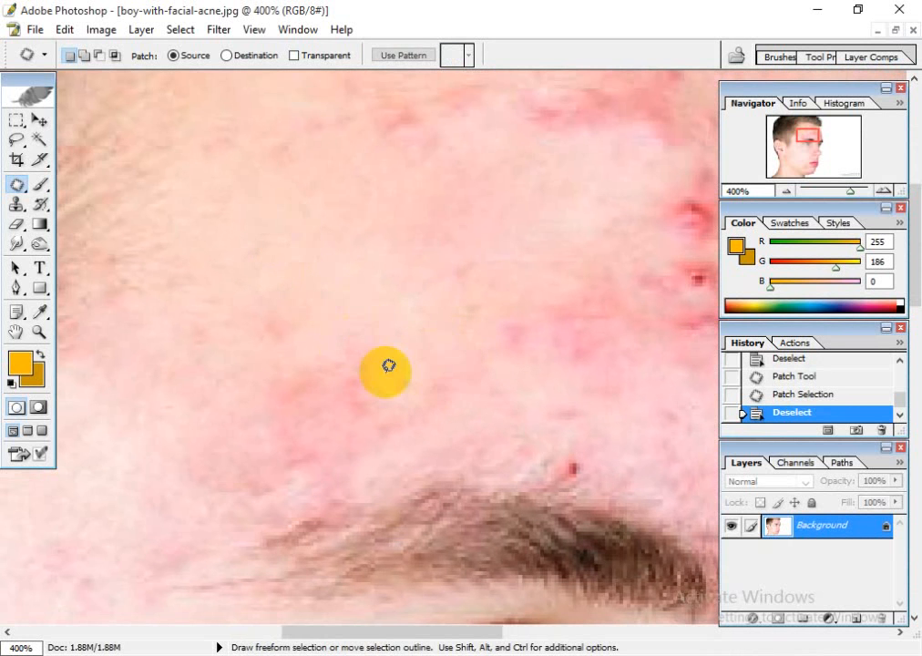
- Patch the upper of the two dark red pimples at the forehead's centre with clear skin, and clear the selection
left_click_drag(387, 371, 321, 462)
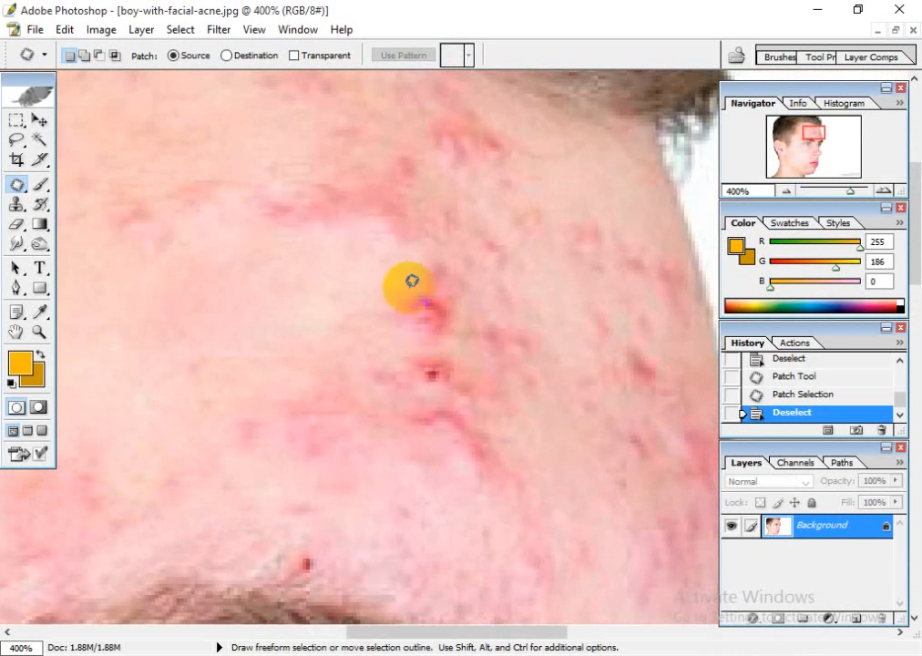
left_click_drag(462, 314, 401, 268)
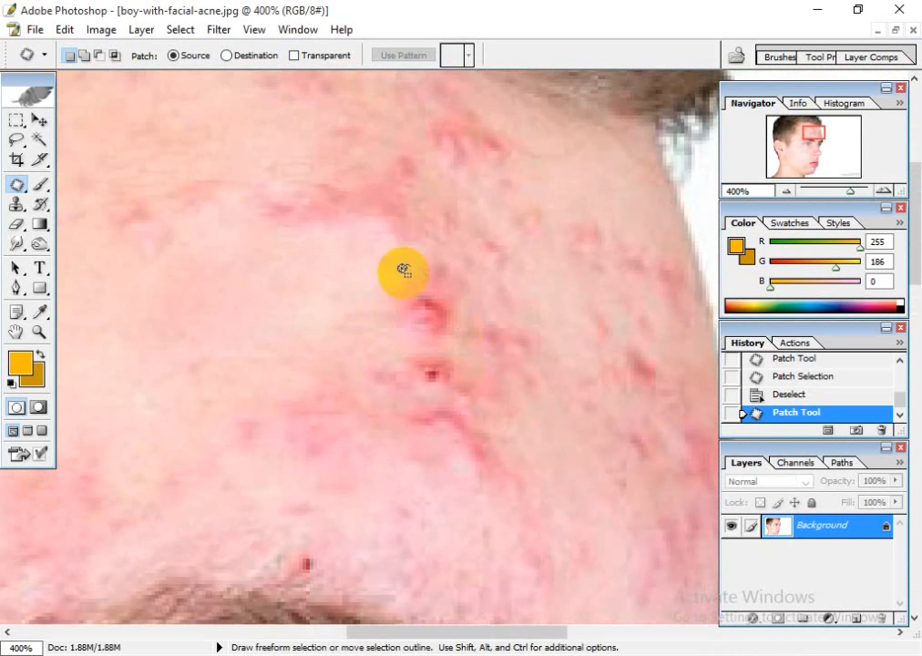
mouse_move(410, 307)
left_mouse_down()
mouse_move(113, 350)
mouse_move(89, 362)
left_mouse_up()
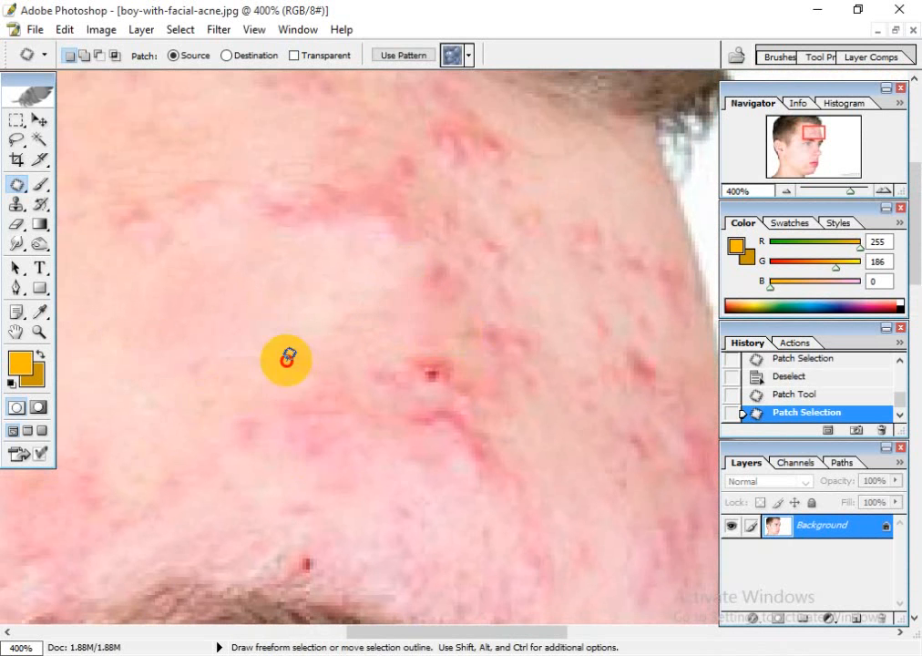
key("ctrl+d")
- Patch the red spots on the far side of the forehead near its outline with clear skin above them
left_click_drag(484, 335, 252, 438)
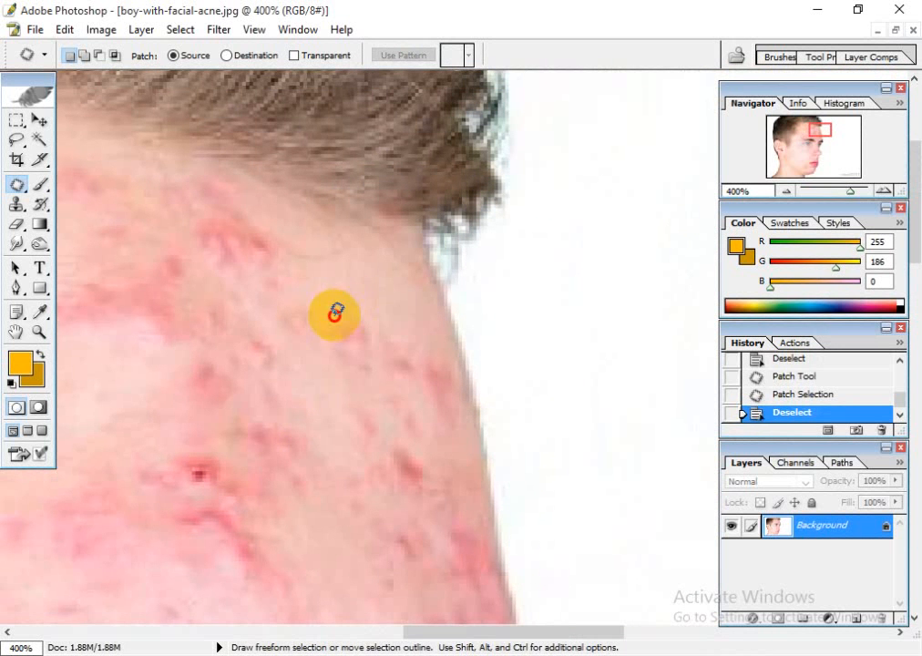
mouse_move(383, 345)
left_mouse_down()
mouse_move(338, 319)
mouse_move(379, 278)
mouse_move(406, 314)
mouse_move(403, 344)
mouse_move(366, 292)
left_mouse_up()
key("ctrl+d")
mouse_move(405, 381)
left_mouse_down()
mouse_move(398, 308)
mouse_move(441, 320)
mouse_move(382, 270)
mouse_move(391, 312)
left_mouse_up()
key("ctrl+d")
mouse_move(410, 412)
left_mouse_down()
mouse_move(389, 329)
mouse_move(368, 301)
left_mouse_up()
mouse_move(372, 323)
left_mouse_down()
mouse_move(363, 235)
mouse_move(380, 271)
mouse_move(373, 233)
left_mouse_up()
key("ctrl+d")
key("ctrl+d")
- Patch the pink spot just outside the horizontal red streak on the upper forehead with clear skin below it
mouse_move(337, 323)
left_mouse_down()
mouse_move(418, 335)
mouse_move(521, 400)
left_mouse_up()
left_click_drag(233, 329, 379, 417)
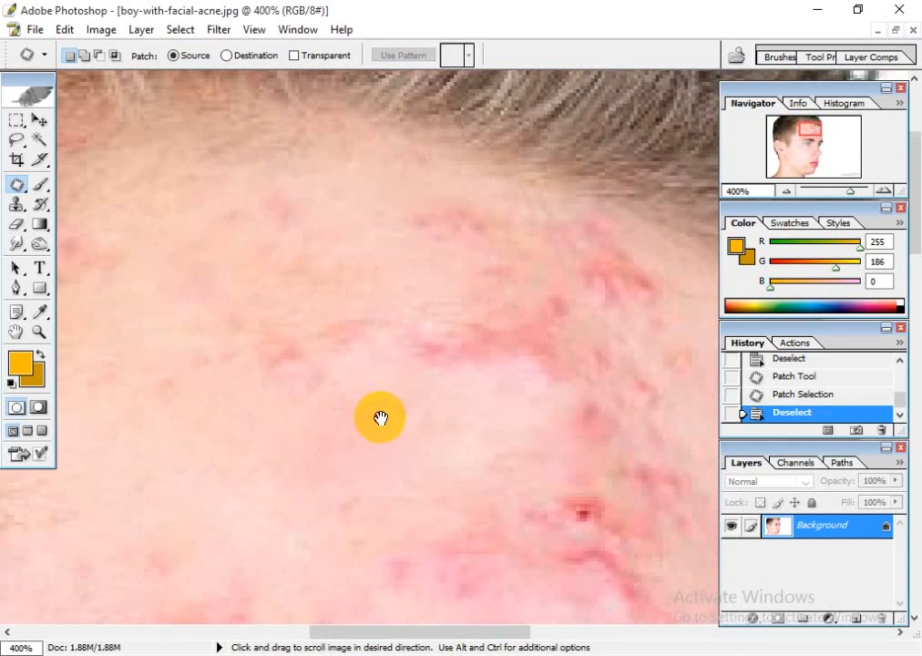
mouse_move(288, 331)
left_mouse_down()
mouse_move(313, 412)
mouse_move(293, 409)
left_mouse_up()
left_click_drag(285, 366, 276, 460)
key("ctrl+d")
- Patch the temple-side tip of the horizontal red streak on the upper forehead with clear skin, and clear the selection
left_click_drag(349, 409, 306, 419)
left_click_drag(303, 371, 270, 335)
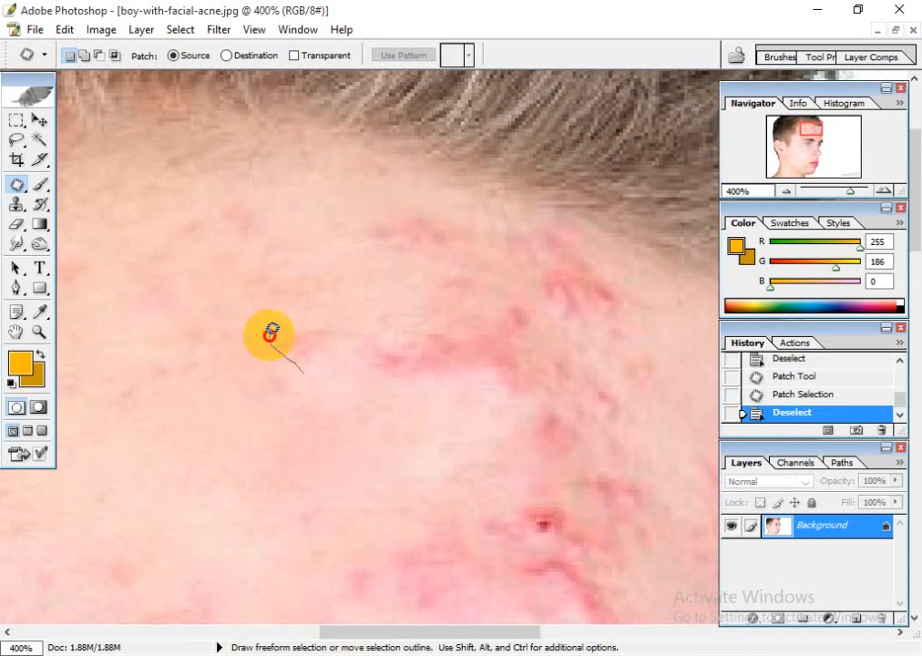
mouse_move(344, 345)
left_mouse_down()
mouse_move(315, 367)
mouse_move(323, 469)
mouse_move(273, 374)
left_mouse_up()
key("ctrl+d")
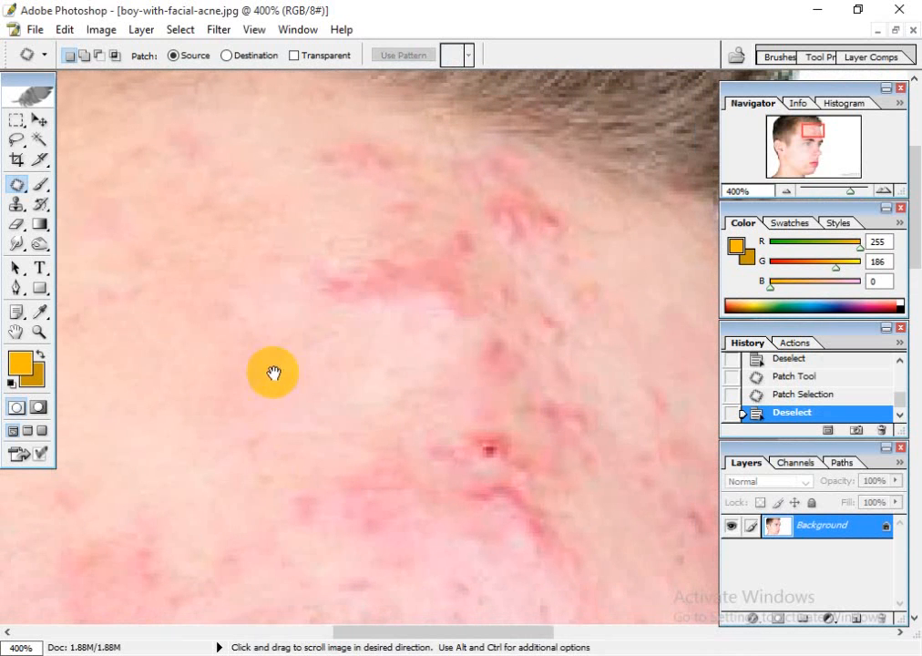
- Patch the horizontal red streak on the upper forehead and the pink skin beside it with clear skin, clearing each selection
mouse_move(308, 254)
left_mouse_down()
mouse_move(319, 312)
mouse_move(401, 326)
left_mouse_up()
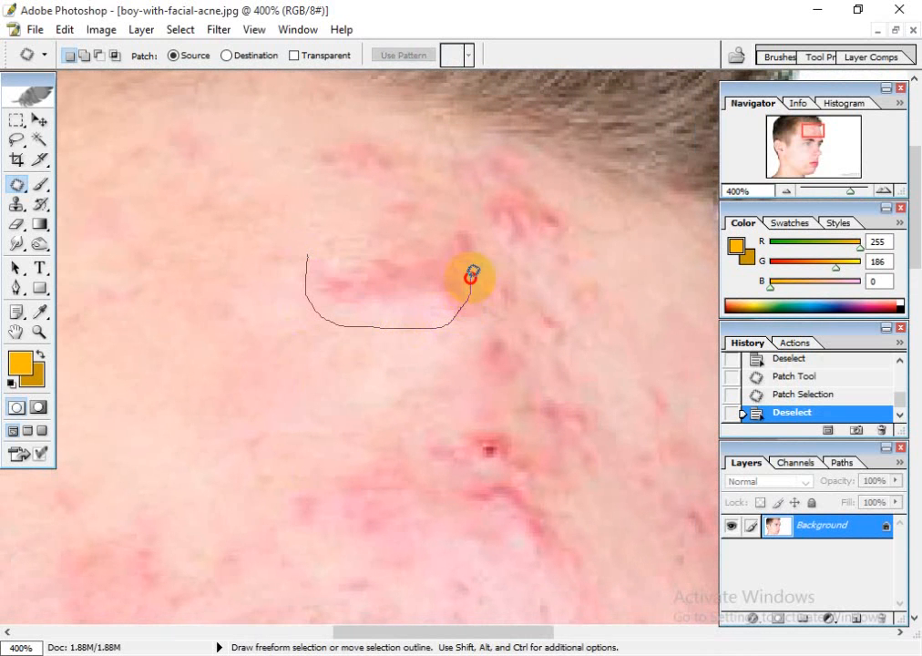
left_click_drag(432, 244, 309, 267)
mouse_move(355, 297)
left_mouse_down()
mouse_move(274, 370)
mouse_move(212, 407)
mouse_move(149, 387)
mouse_move(90, 440)
mouse_move(90, 419)
left_mouse_up()
key("ctrl+d")
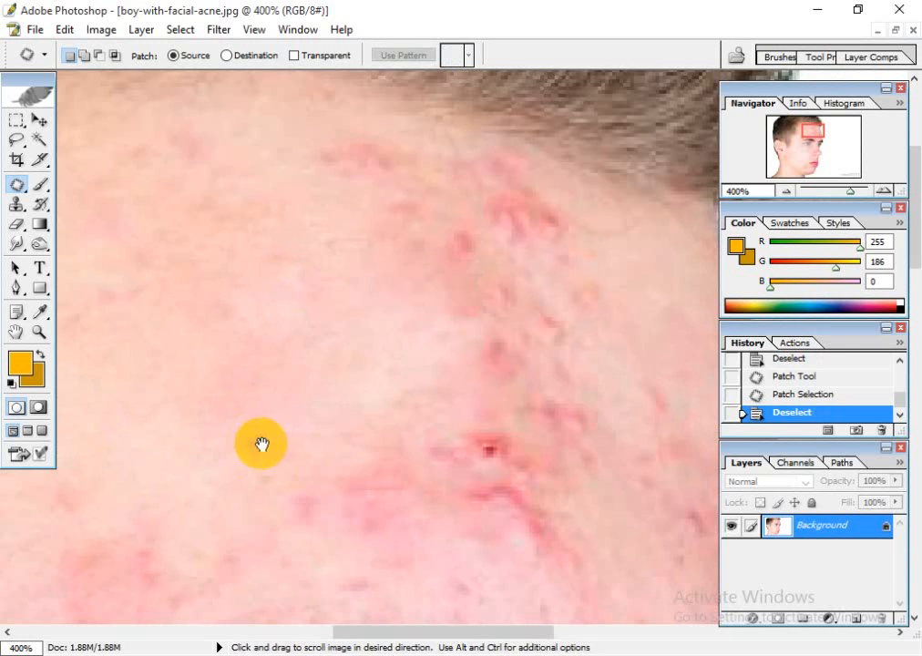
left_click_drag(349, 365, 283, 469)
mouse_move(290, 309)
left_mouse_down()
mouse_move(360, 354)
mouse_move(323, 294)
mouse_move(291, 323)
mouse_move(462, 322)
mouse_move(209, 446)
left_mouse_up()
key("ctrl+d")
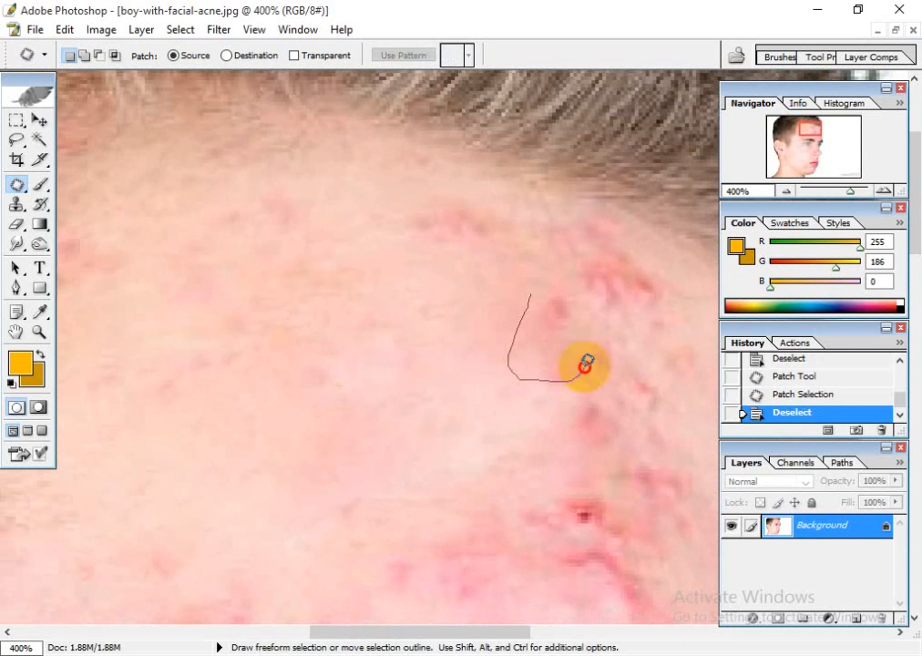
- Patch the pimple where the horizontal streak ended near the forehead's centre with clear skin, and clear the selection
left_click_drag(567, 289, 533, 293)
mouse_move(515, 361)
left_mouse_down()
mouse_move(154, 469)
mouse_move(206, 469)
left_mouse_up()
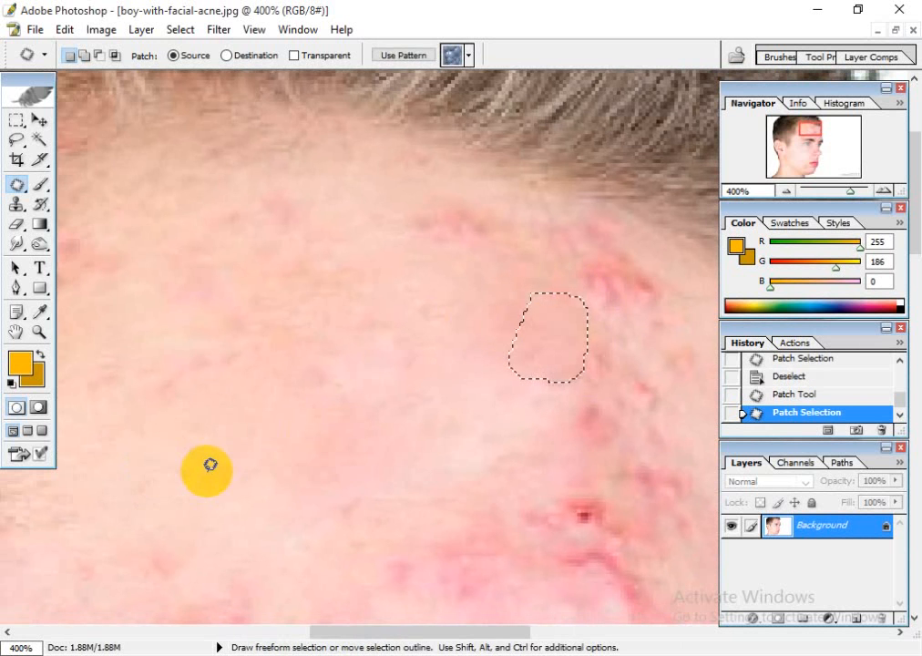
key("ctrl+d")
- Patch the cluster of red spots just below the front hairline with clear skin from lower on the forehead
left_click_drag(370, 390, 387, 460)
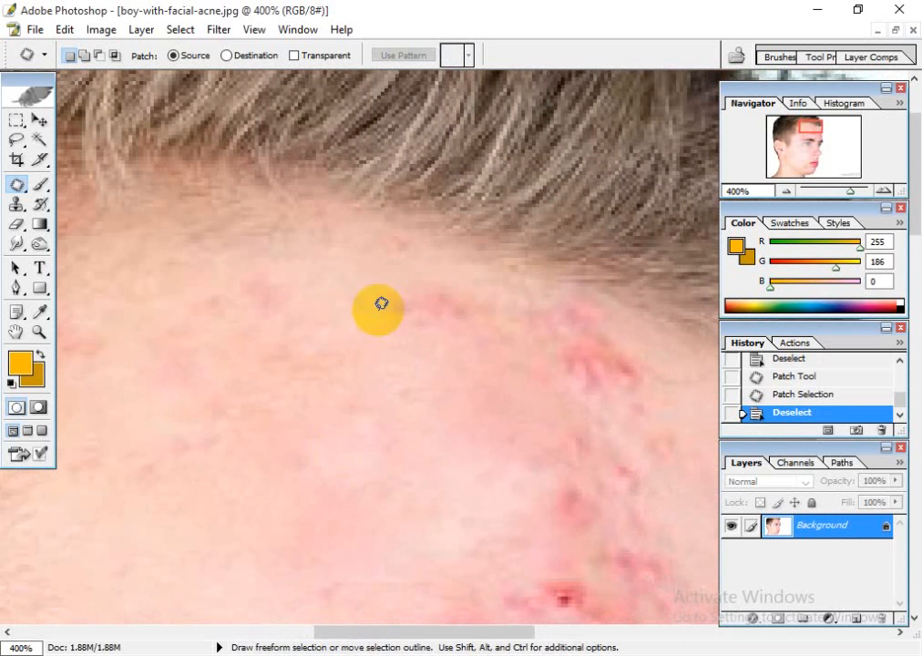
left_click_drag(378, 308, 469, 341)
mouse_move(486, 294)
left_mouse_down()
mouse_move(373, 294)
mouse_move(152, 496)
mouse_move(118, 560)
left_mouse_up()
left_click_drag(288, 537, 215, 572)
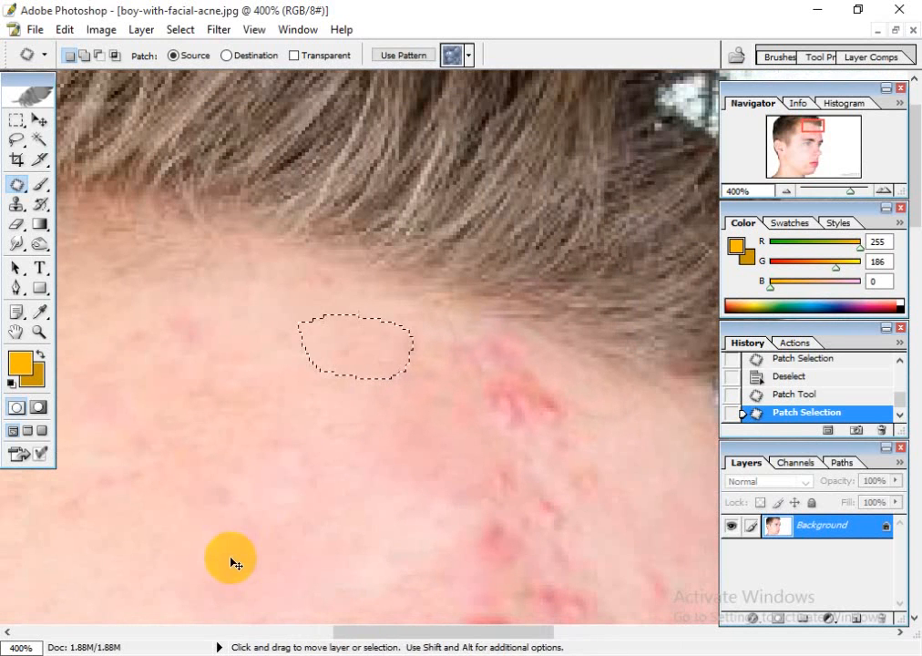
key("ctrl+0")
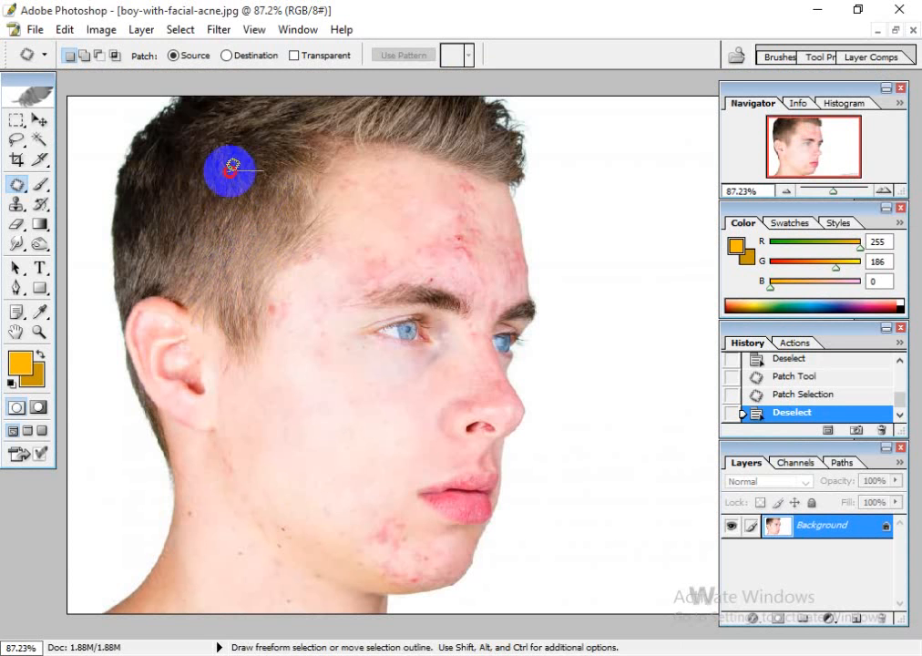
left_click_drag(309, 179, 269, 168)
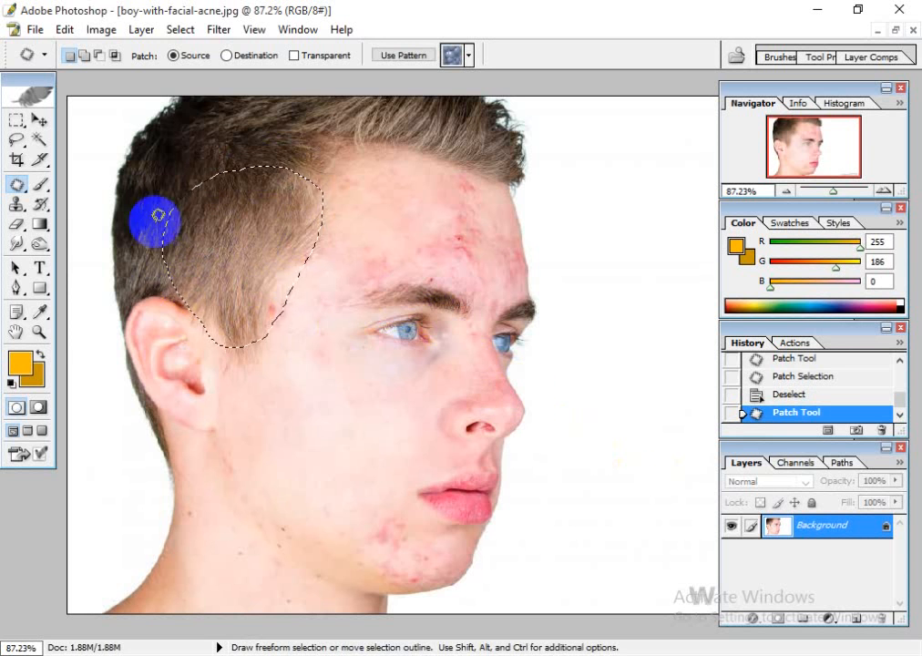
left_click(219, 29)
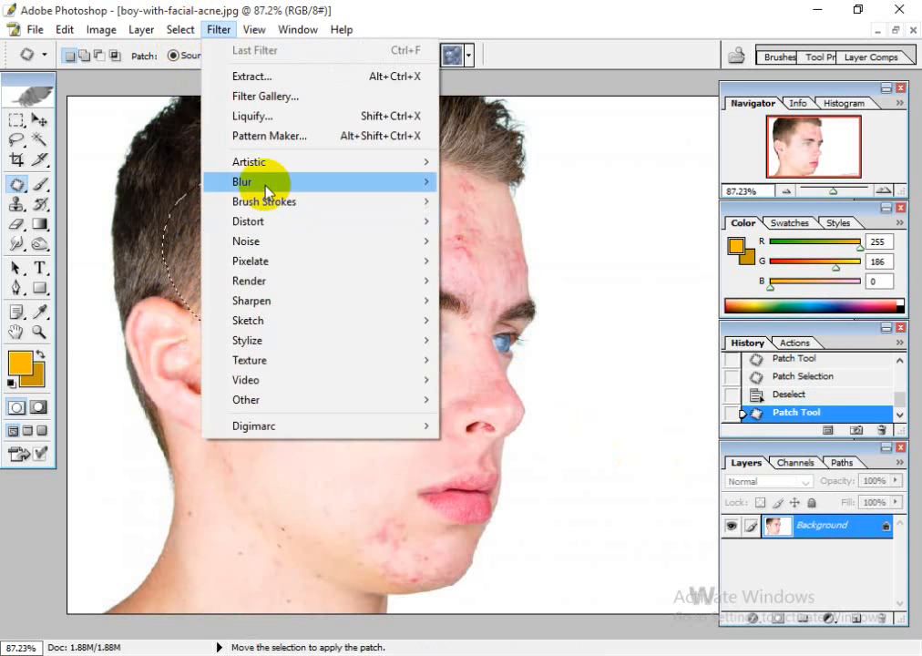
mouse_move(247, 181)
left_click(490, 248)
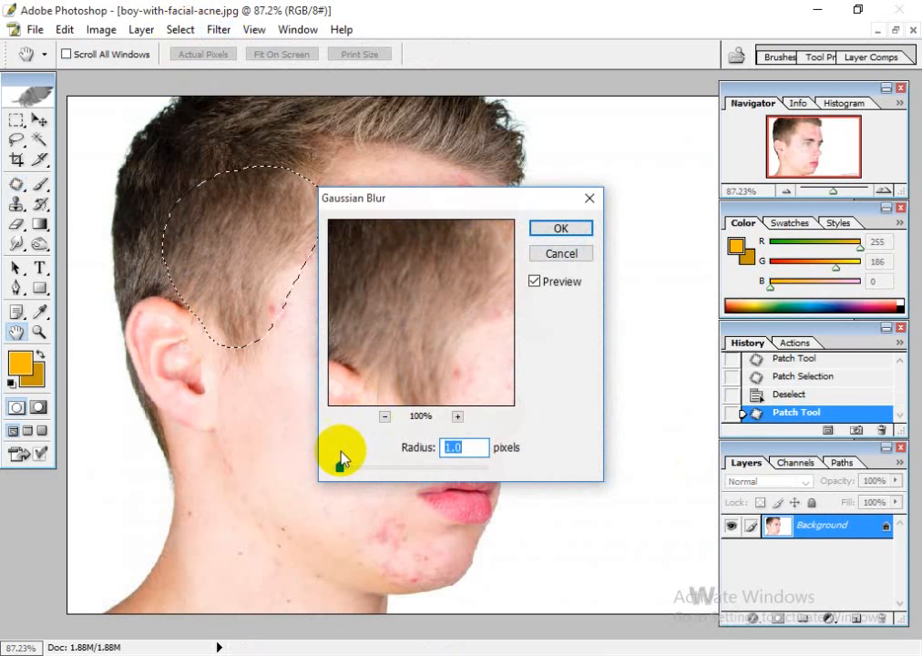
left_click(562, 254)
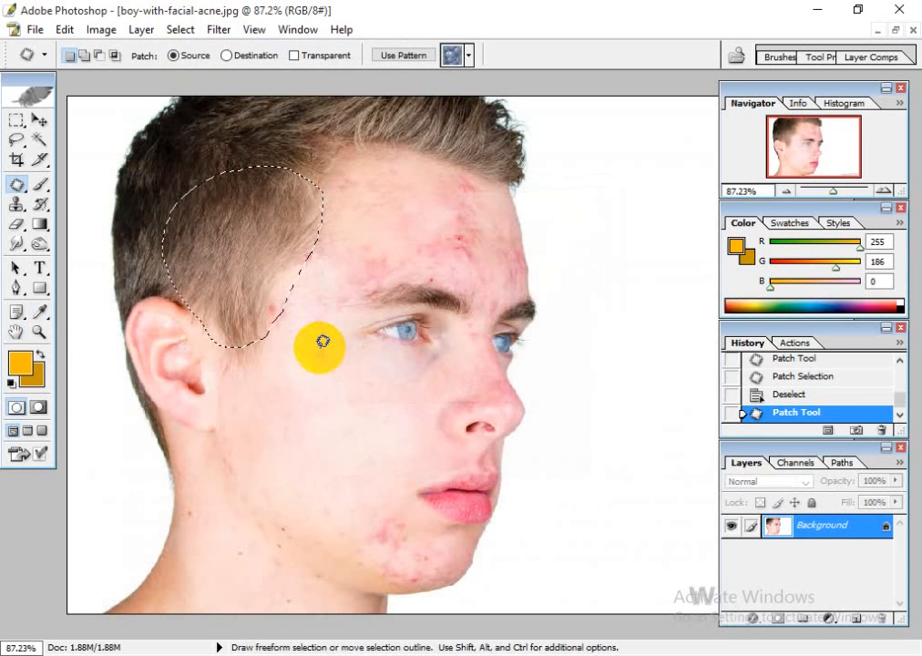
key("ctrl+d")
- Patch the blemished skin on the temple between the side hairline and the eye with clear skin, and clear the selection
key("ctrl+plus")
key("ctrl+plus")
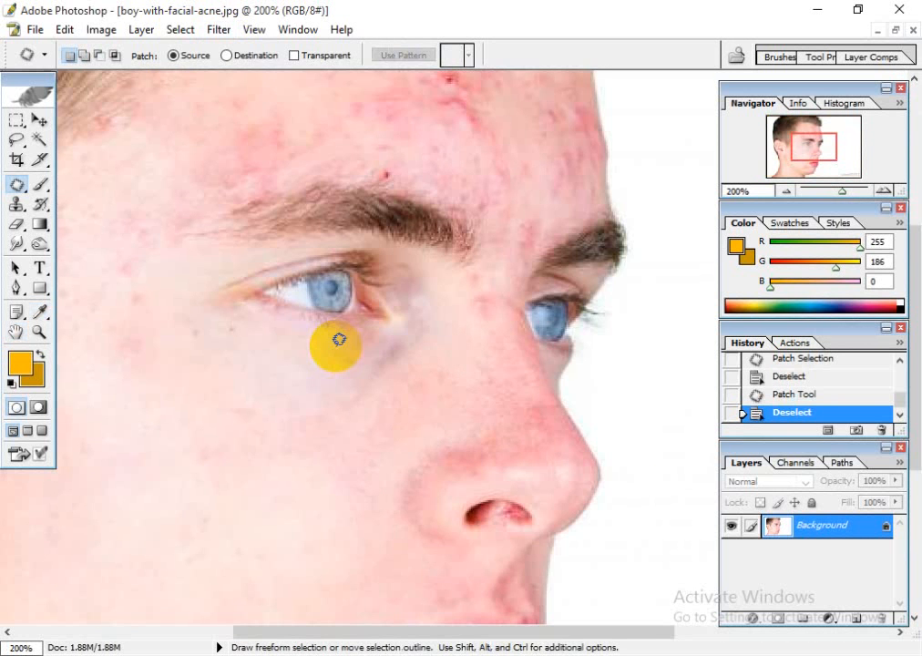
left_click_drag(325, 311, 321, 534)
left_click_drag(127, 340, 418, 292)
left_click_drag(423, 358, 403, 290)
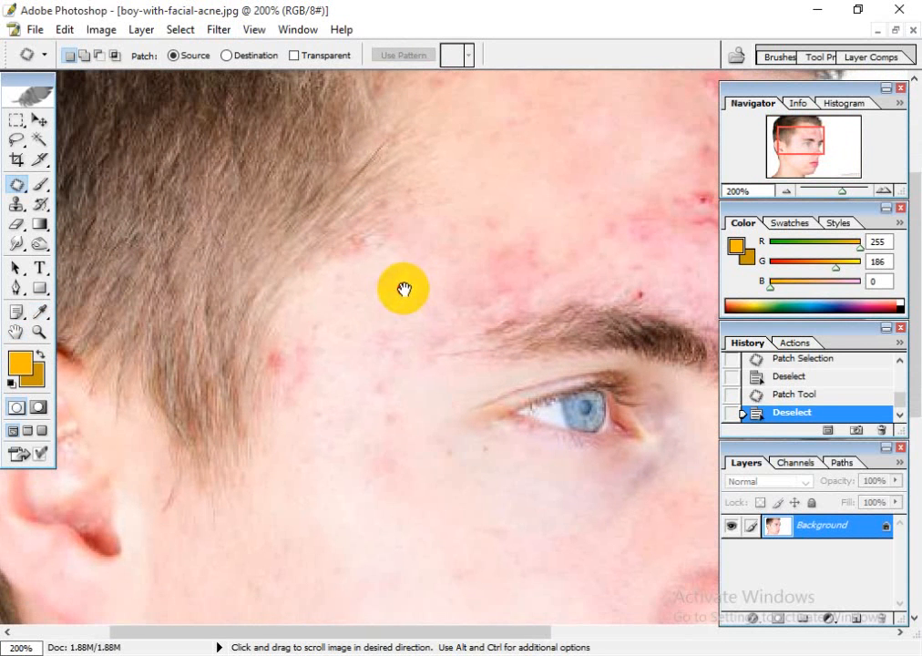
mouse_move(356, 343)
left_mouse_down()
mouse_move(369, 404)
mouse_move(390, 398)
mouse_move(374, 376)
mouse_move(379, 390)
mouse_move(337, 407)
left_mouse_up()
key("ctrl+d")
key("ctrl+d")
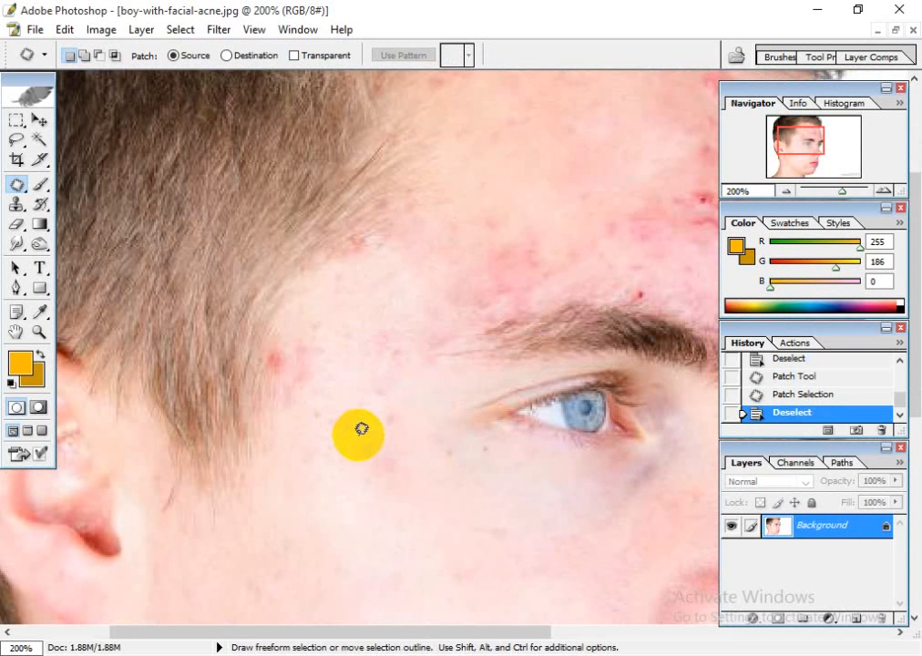
- Patch the red dot beside the outer eye corner and two small spots higher on the temple, clearing each selection
key("ctrl+plus")
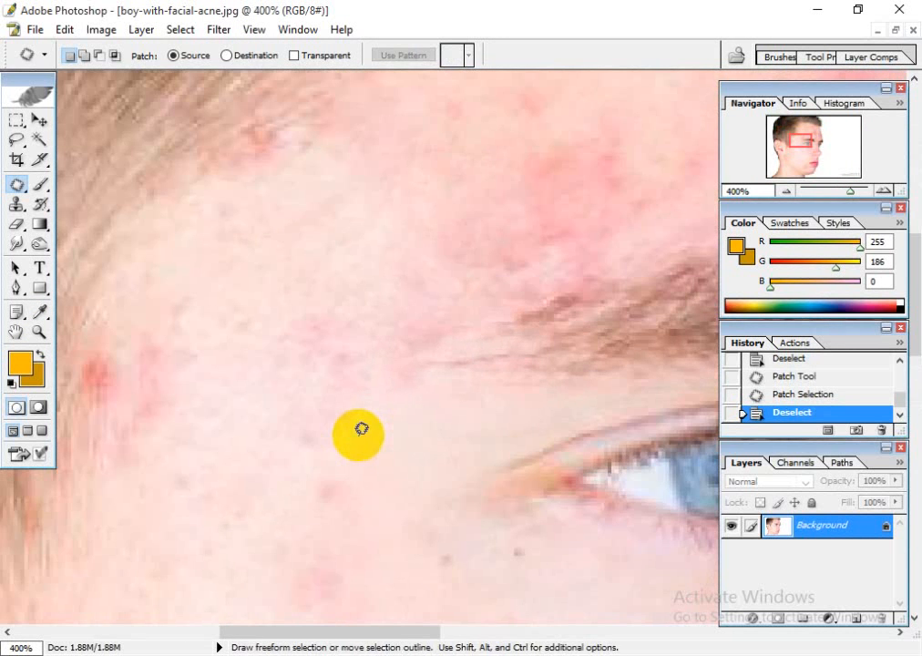
mouse_move(360, 429)
left_mouse_down()
mouse_move(288, 346)
mouse_move(286, 298)
mouse_move(270, 340)
mouse_move(329, 322)
mouse_move(290, 311)
mouse_move(348, 287)
mouse_move(325, 374)
mouse_move(333, 434)
left_mouse_up()
key("ctrl+d")
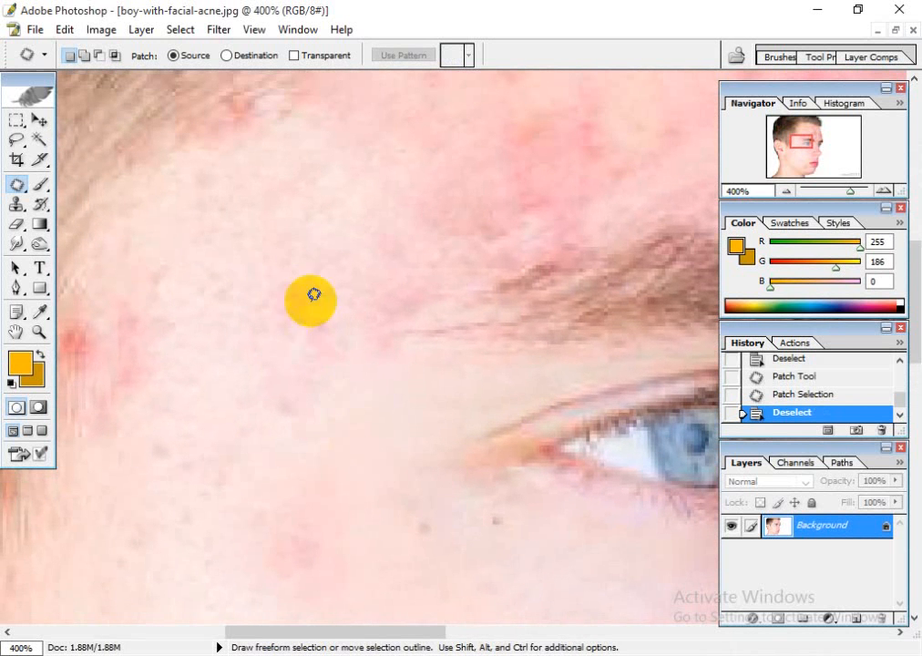
mouse_move(260, 307)
left_mouse_down()
mouse_move(308, 309)
mouse_move(270, 315)
mouse_move(280, 235)
left_mouse_up()
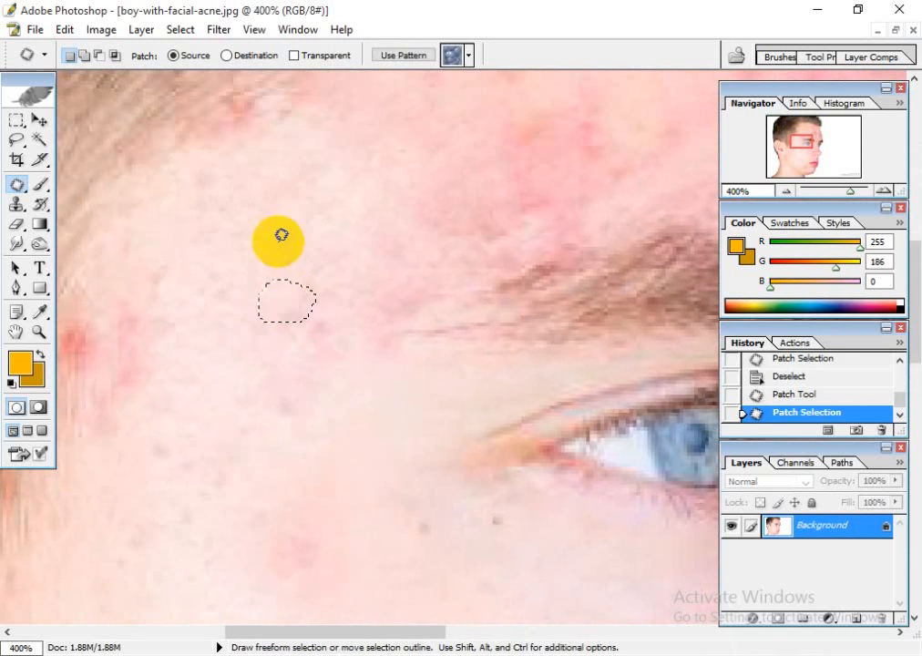
key("ctrl+d")
mouse_move(330, 341)
left_mouse_down()
mouse_move(300, 335)
mouse_move(276, 239)
left_mouse_up()
key("ctrl+d")
- Patch the pink blotch below the temple and a small spot on the upper cheek with nearby clear skin
left_click_drag(300, 433, 312, 233)
mouse_move(296, 313)
left_mouse_down()
mouse_move(304, 376)
mouse_move(311, 301)
mouse_move(330, 475)
mouse_move(405, 365)
mouse_move(393, 304)
mouse_move(413, 279)
mouse_move(369, 296)
mouse_move(375, 264)
mouse_move(446, 241)
mouse_move(372, 350)
mouse_move(391, 330)
mouse_move(378, 325)
left_mouse_up()
key("ctrl+d")
key("ctrl+d")
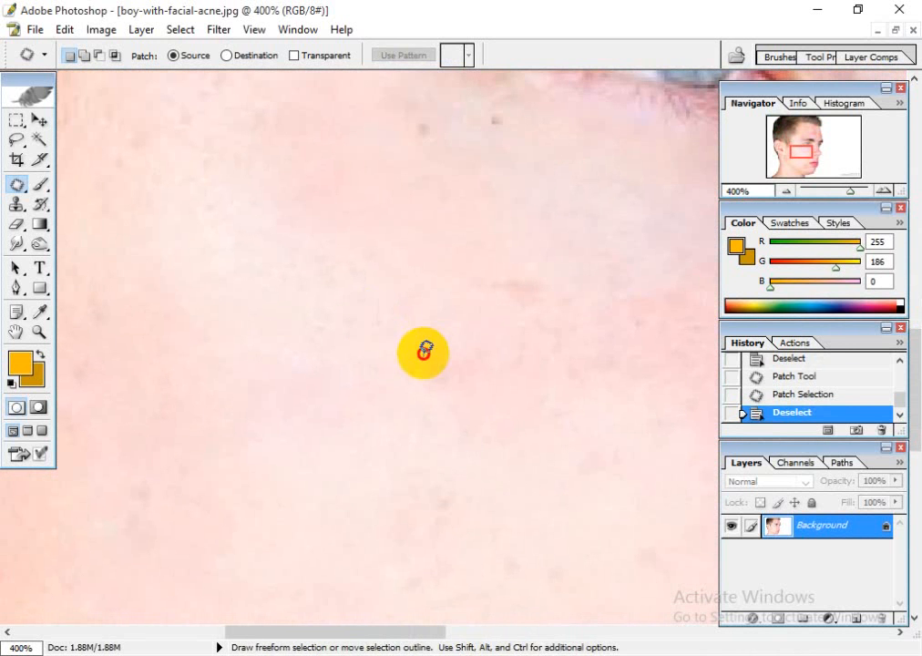
mouse_move(422, 349)
left_mouse_down()
mouse_move(461, 346)
mouse_move(428, 363)
mouse_move(426, 314)
left_mouse_up()
key("ctrl+d")
- Patch the two small dark dots below the outer corner of the eye with clear skin, clearing each selection
left_click_drag(418, 268, 421, 409)
left_click_drag(435, 271, 420, 253)
mouse_move(423, 265)
left_mouse_down()
mouse_move(420, 293)
mouse_move(449, 349)
left_mouse_up()
key("ctrl+d")
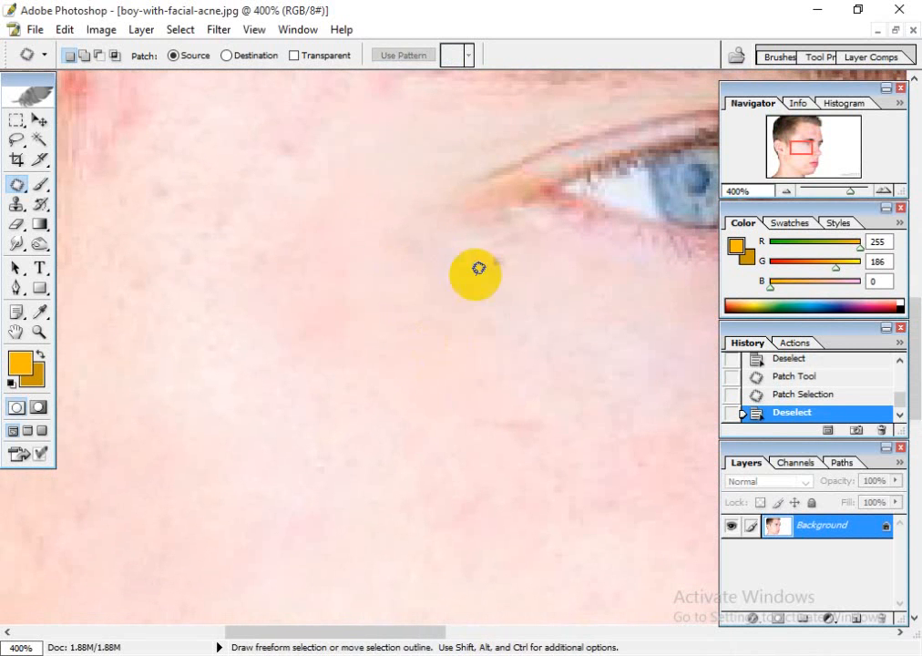
left_click_drag(518, 266, 490, 273)
key("ctrl+d")
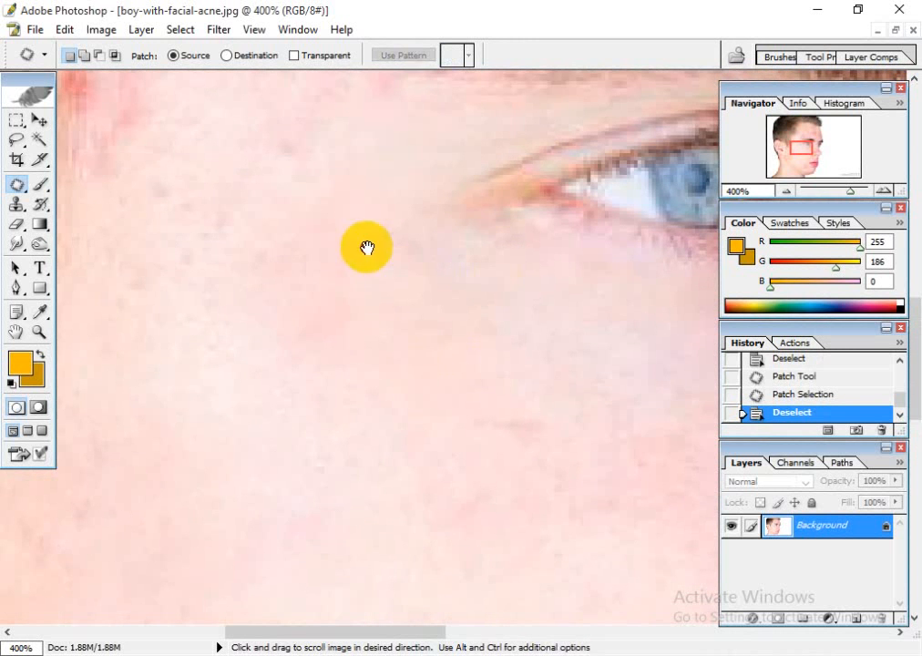
- Clear the stray selection, and patch the red pimple beside the sideburn hairline with clear temple skin
mouse_move(366, 249)
left_mouse_down()
mouse_move(407, 366)
mouse_move(446, 361)
mouse_move(421, 334)
left_mouse_up()
left_click_drag(418, 362, 504, 369)
left_click(506, 371)
mouse_move(318, 278)
left_mouse_down()
mouse_move(366, 422)
mouse_move(424, 352)
left_mouse_up()
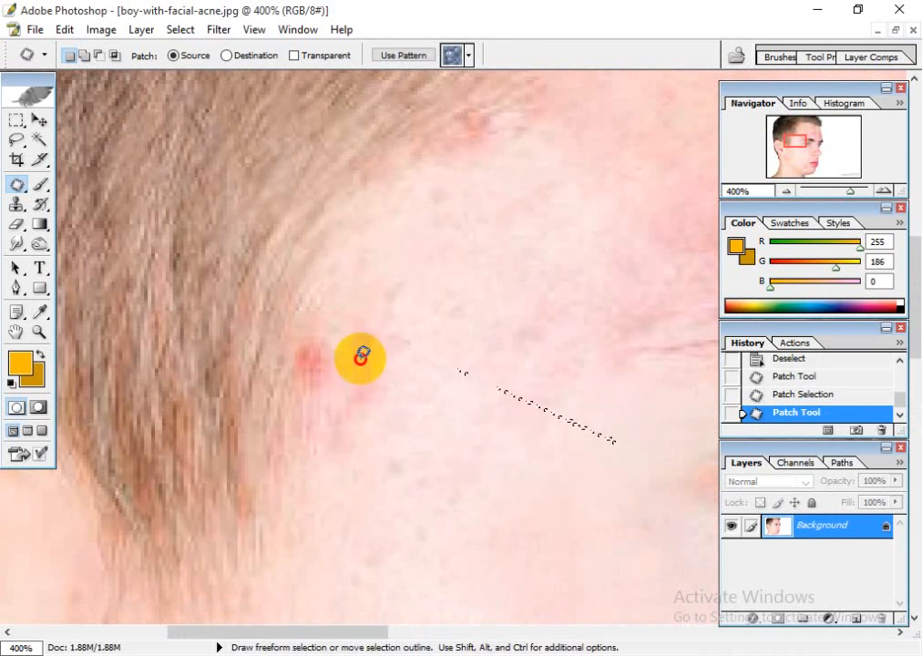
key("ctrl+d")
mouse_move(338, 337)
left_mouse_down()
mouse_move(330, 330)
mouse_move(390, 267)
left_mouse_up()
key("ctrl+d")
- Patch the pink area beside the sideburn pimple and another patch of temple skin near it, clearing each selection
mouse_move(362, 316)
left_mouse_down()
mouse_move(414, 337)
mouse_move(396, 282)
left_mouse_up()
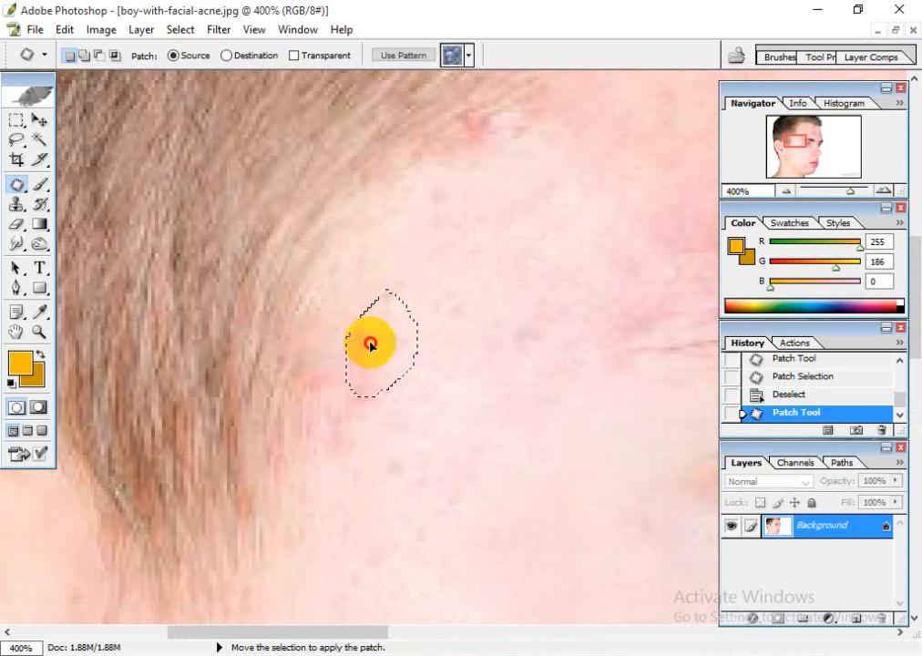
mouse_move(371, 343)
left_mouse_down()
mouse_move(453, 300)
mouse_move(430, 260)
left_mouse_up()
key("ctrl+d")
mouse_move(409, 221)
left_mouse_down()
mouse_move(376, 284)
mouse_move(406, 207)
mouse_move(430, 221)
left_mouse_up()
left_click_drag(467, 178, 467, 187)
key("ctrl+d")
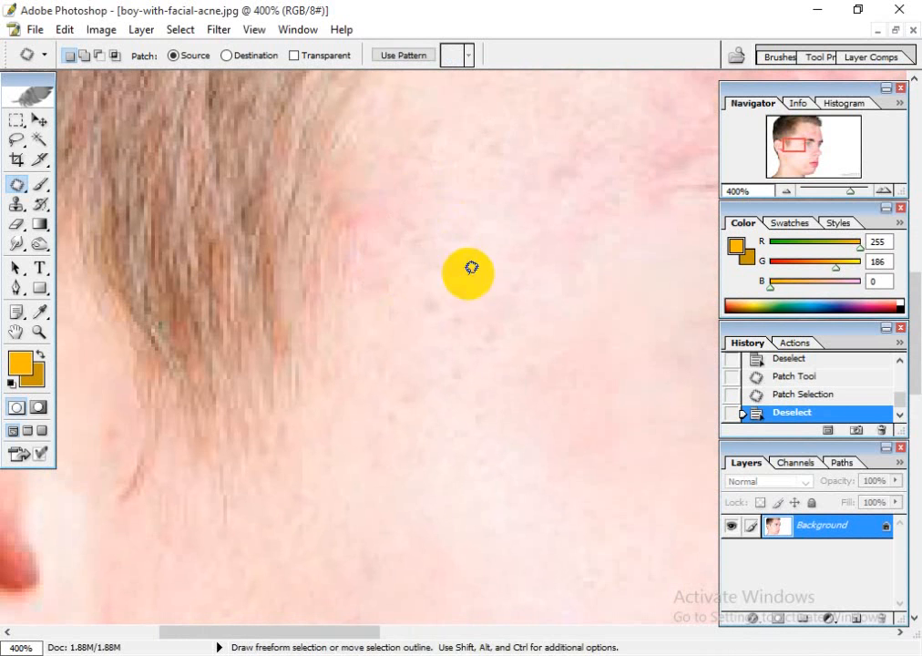
- Patch the pink streak below the earlobe with clear cheek skin in two passes, clearing each selection
left_click_drag(495, 325, 395, 228)
left_click_drag(398, 339, 422, 218)
left_click_drag(421, 374, 427, 271)
left_click_drag(380, 315, 385, 261)
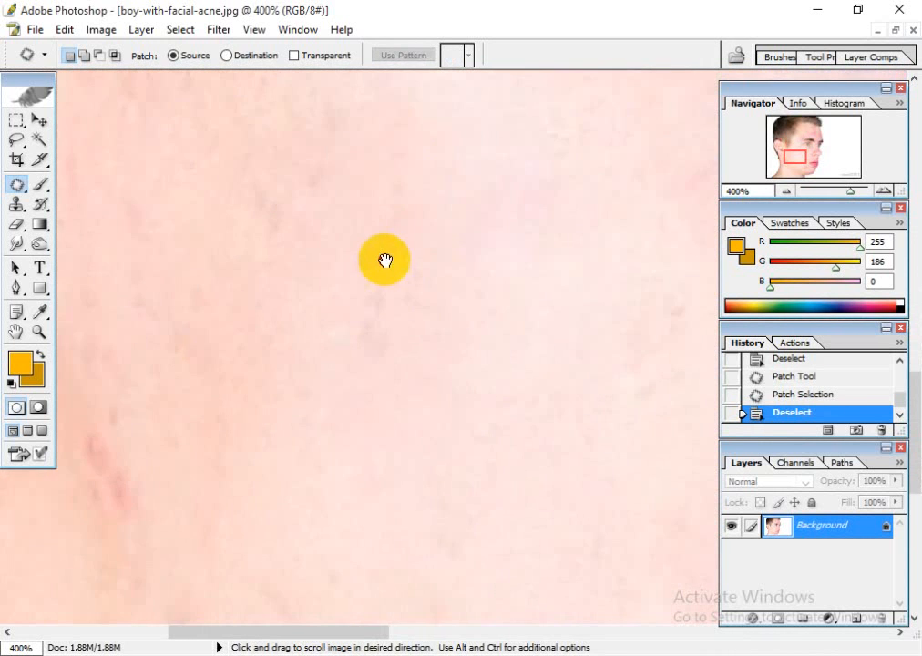
left_click_drag(416, 366, 424, 262)
left_click_drag(317, 357, 487, 393)
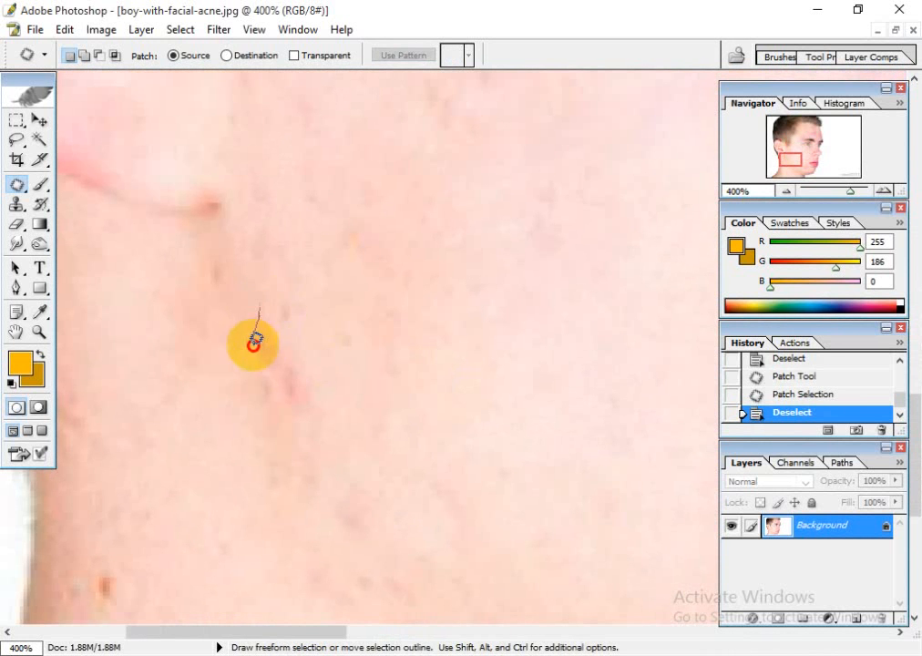
mouse_move(287, 346)
left_mouse_down()
mouse_move(277, 317)
mouse_move(323, 286)
left_mouse_up()
key("ctrl+d")
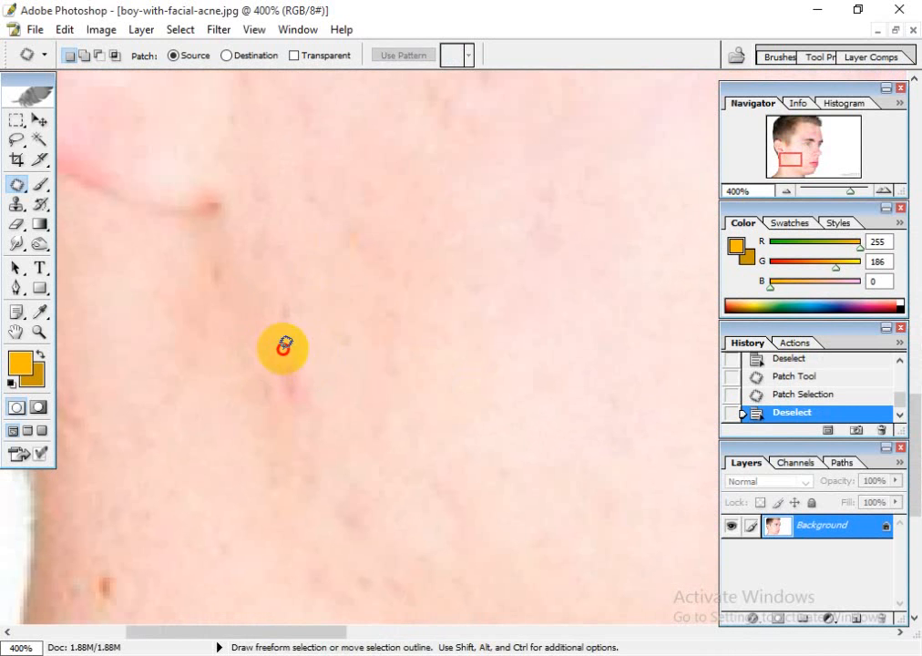
mouse_move(280, 349)
left_mouse_down()
mouse_move(319, 387)
mouse_move(280, 364)
mouse_move(430, 401)
left_mouse_up()
key("ctrl+d")
- Patch the pink spot below the ear and the dark mark with red specks on the jawline with clear skin
left_click_drag(410, 463, 400, 302)
mouse_move(353, 327)
left_mouse_down()
mouse_move(332, 360)
mouse_move(333, 300)
mouse_move(487, 274)
left_mouse_up()
key("ctrl+d")
left_click_drag(453, 366, 418, 284)
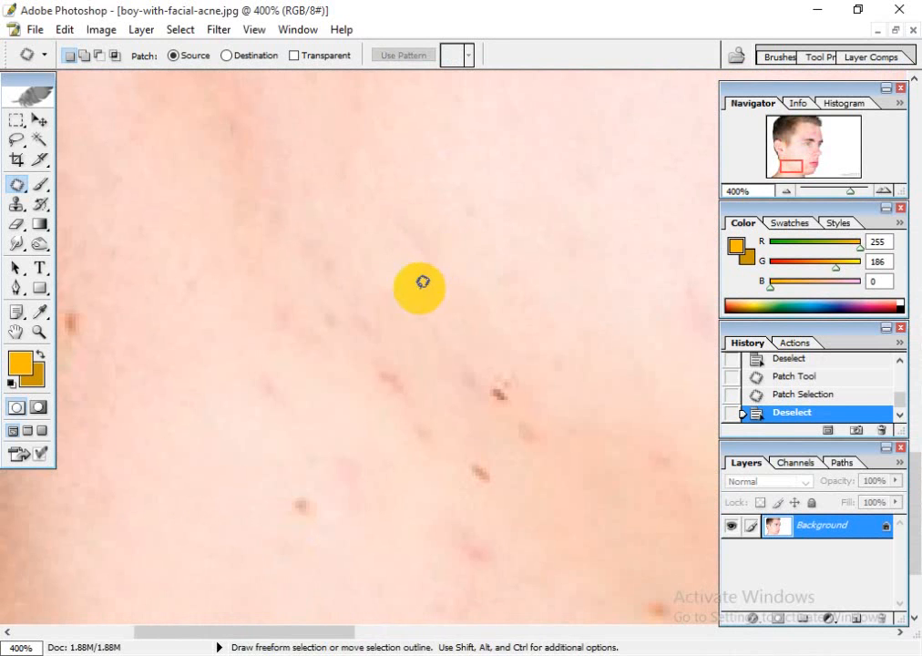
mouse_move(434, 334)
left_mouse_down()
mouse_move(448, 255)
mouse_move(531, 230)
left_mouse_up()
key("ctrl+d")
- Patch the elongated dark mark just below the jawline with clear skin, and clear the selection
left_click_drag(505, 300, 497, 290)
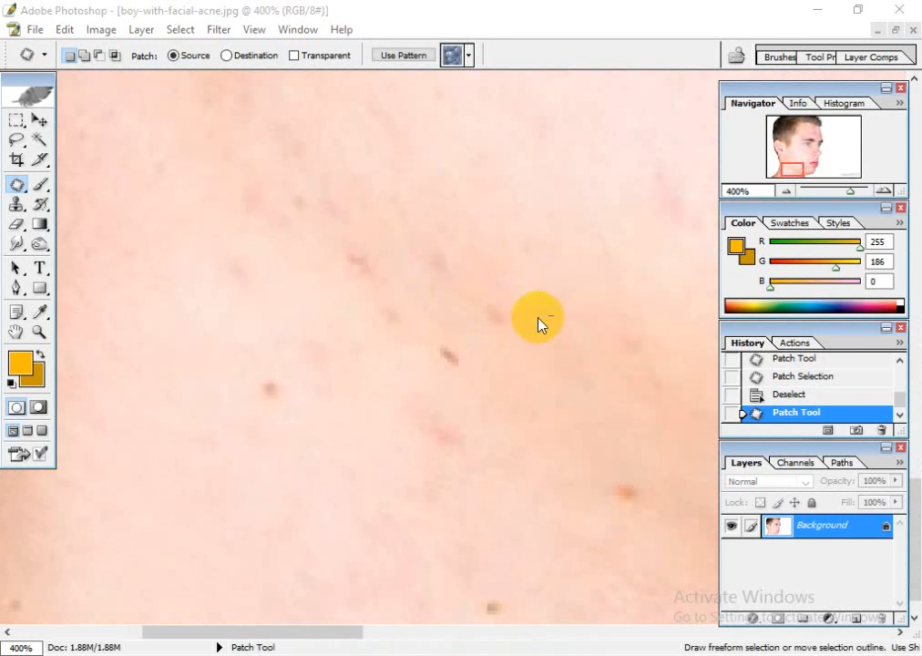
left_click(550, 315)
left_click(464, 266)
mouse_move(428, 337)
left_mouse_down()
mouse_move(466, 375)
mouse_move(428, 339)
mouse_move(515, 401)
left_mouse_up()
key("ctrl+d")
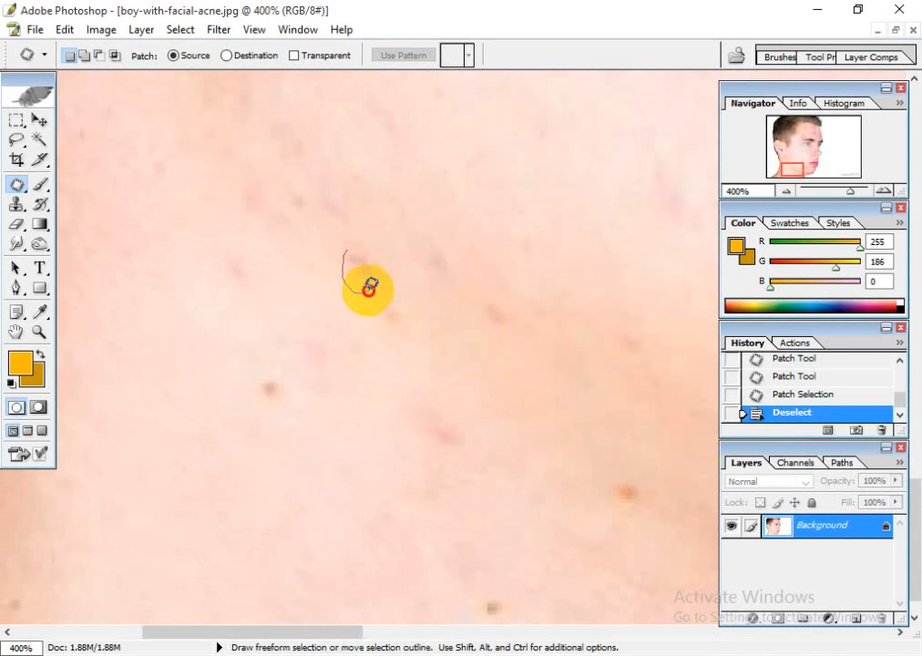
- Patch the reddish mark near the jawline and the pink spot on the neck below it, clearing each selection
mouse_move(369, 288)
left_mouse_down()
mouse_move(350, 261)
mouse_move(418, 299)
mouse_move(389, 288)
mouse_move(457, 362)
left_mouse_up()
key("ctrl+d")
key("ctrl+d")
left_click_drag(455, 315, 376, 273)
left_click_drag(343, 367, 428, 394)
key("ctrl+d")
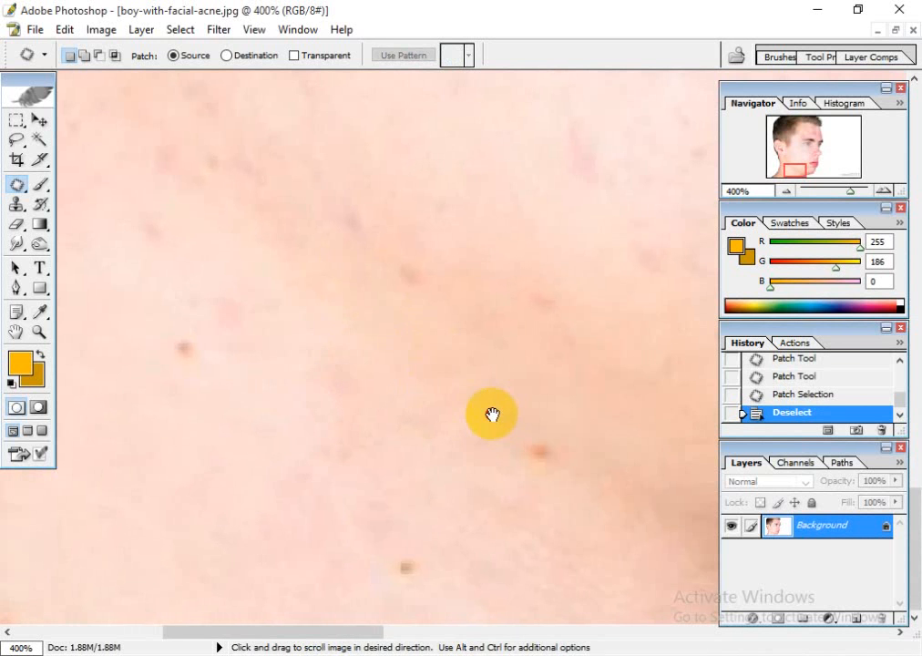
- Patch the orange spot under the jaw and the dark mole lower on the neck with clear skin
mouse_move(492, 415)
left_mouse_down()
mouse_move(425, 418)
mouse_move(438, 498)
left_mouse_up()
left_click_drag(471, 507, 465, 507)
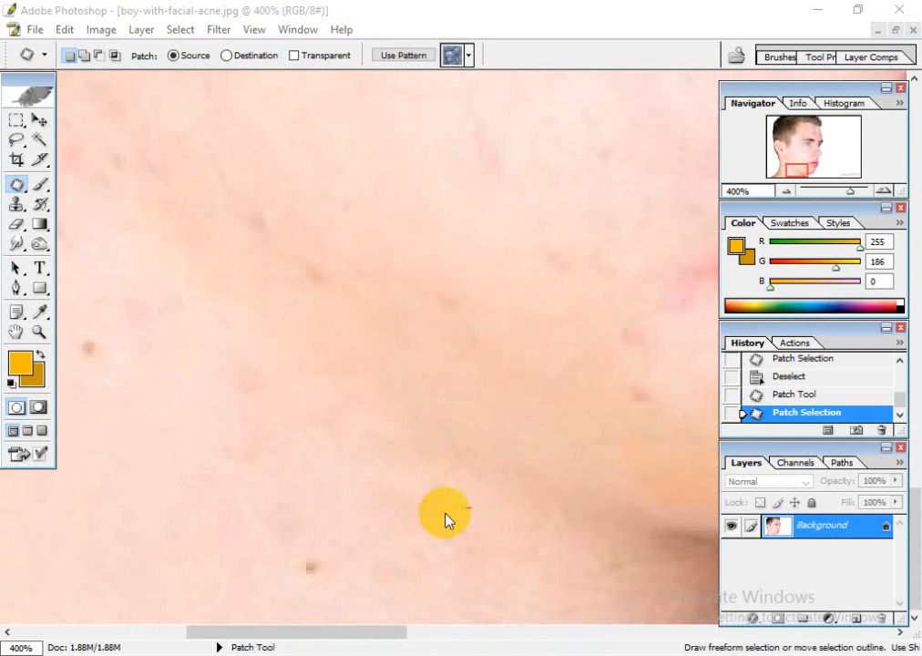
left_click(472, 263)
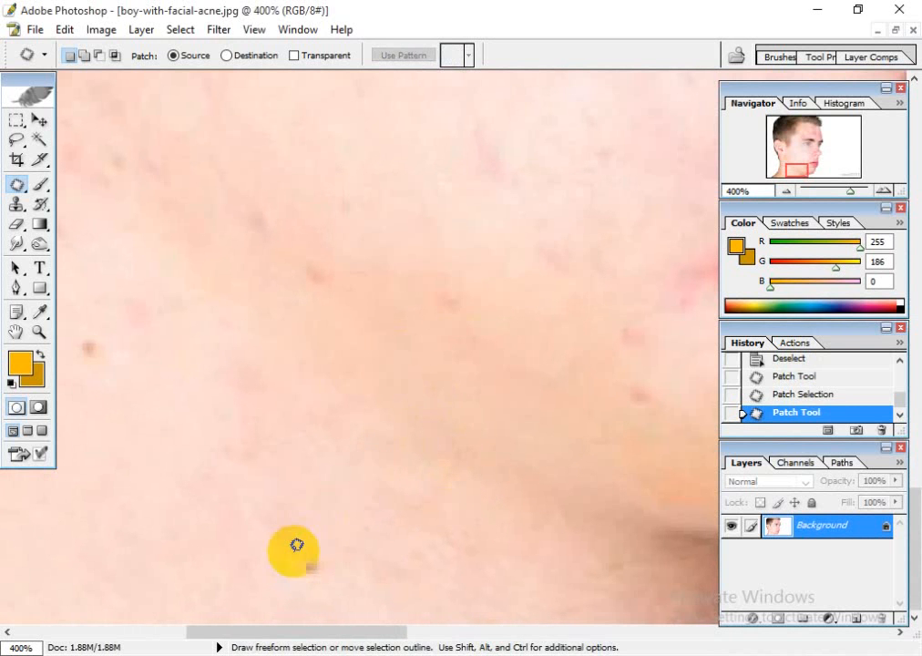
mouse_move(296, 547)
left_mouse_down()
mouse_move(329, 593)
mouse_move(310, 565)
mouse_move(232, 523)
mouse_move(412, 423)
left_mouse_up()
key("ctrl+d")
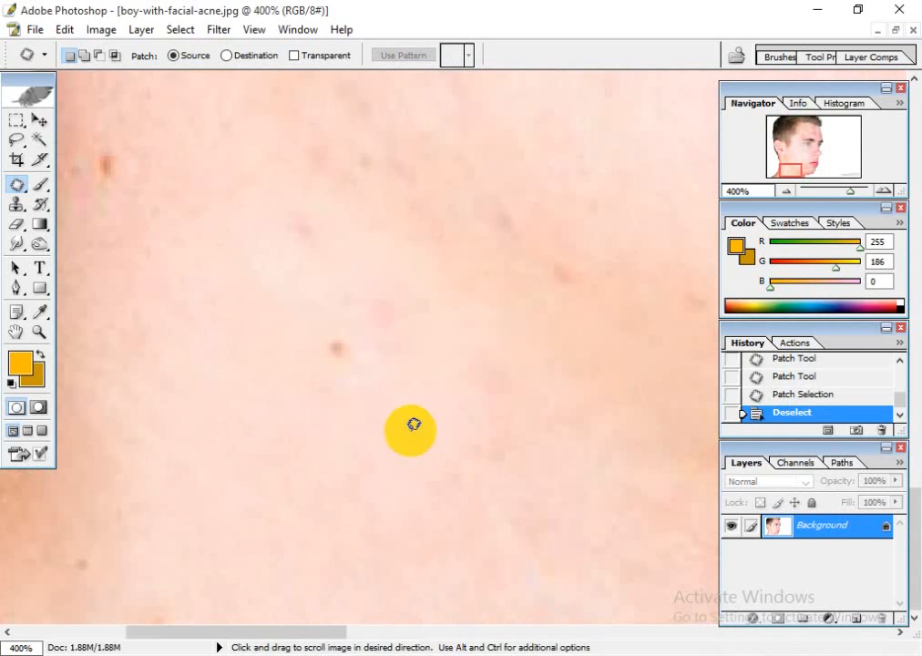
- Patch the brown mole in the middle of the neck and the reddish mole near the neck's back edge
mouse_move(334, 330)
left_mouse_down()
mouse_move(358, 361)
mouse_move(336, 350)
mouse_move(257, 362)
mouse_move(426, 291)
left_mouse_up()
key("ctrl+d")
left_click_drag(395, 256, 382, 247)
left_click_drag(374, 272, 446, 406)
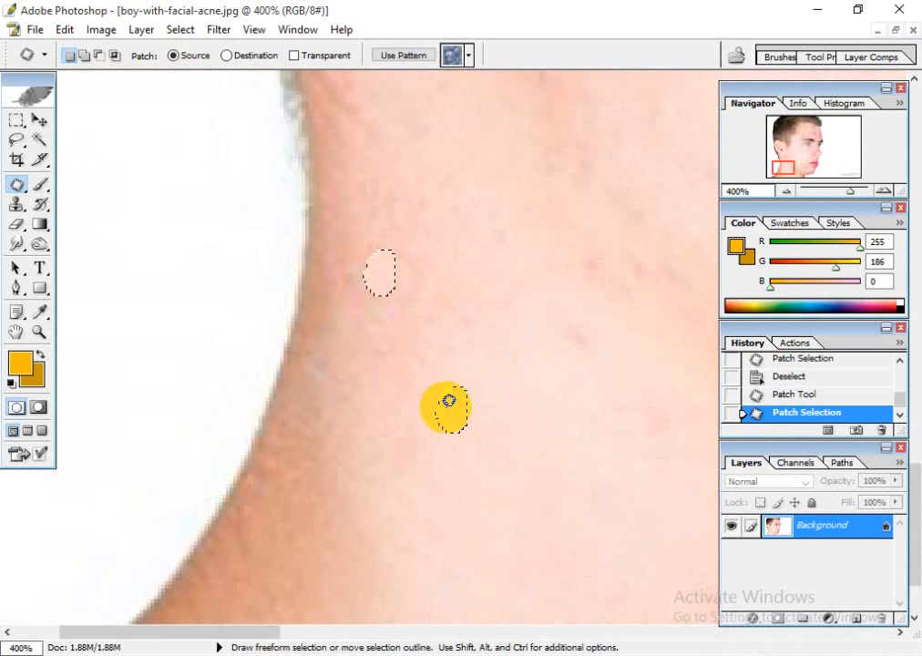
left_click(492, 410)
left_click(477, 276)
- Patch the two faint pink spots on the side of the neck with clear skin, clearing each selection
mouse_move(531, 337)
left_mouse_down()
mouse_move(465, 262)
mouse_move(473, 270)
left_mouse_up()
left_click_drag(508, 301, 485, 373)
key("ctrl+d")
left_click_drag(553, 392, 480, 324)
mouse_move(462, 283)
left_mouse_down()
mouse_move(486, 325)
mouse_move(476, 281)
mouse_move(514, 397)
mouse_move(439, 376)
left_mouse_up()
key("ctrl+d")
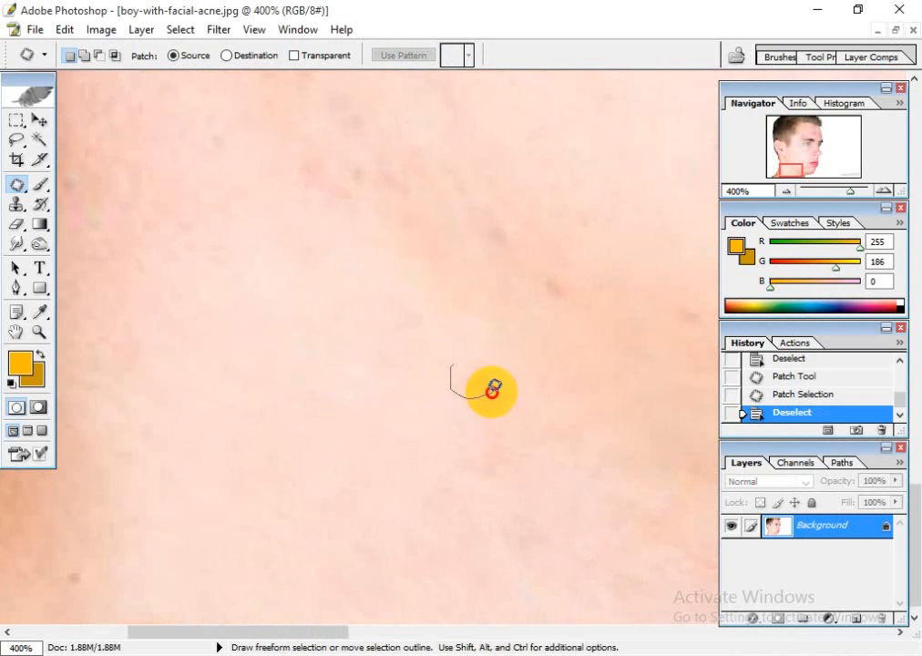
- Patch the faint pink mark on the lower cheek with clear skin and clear the selection
left_click_drag(532, 362, 373, 512)
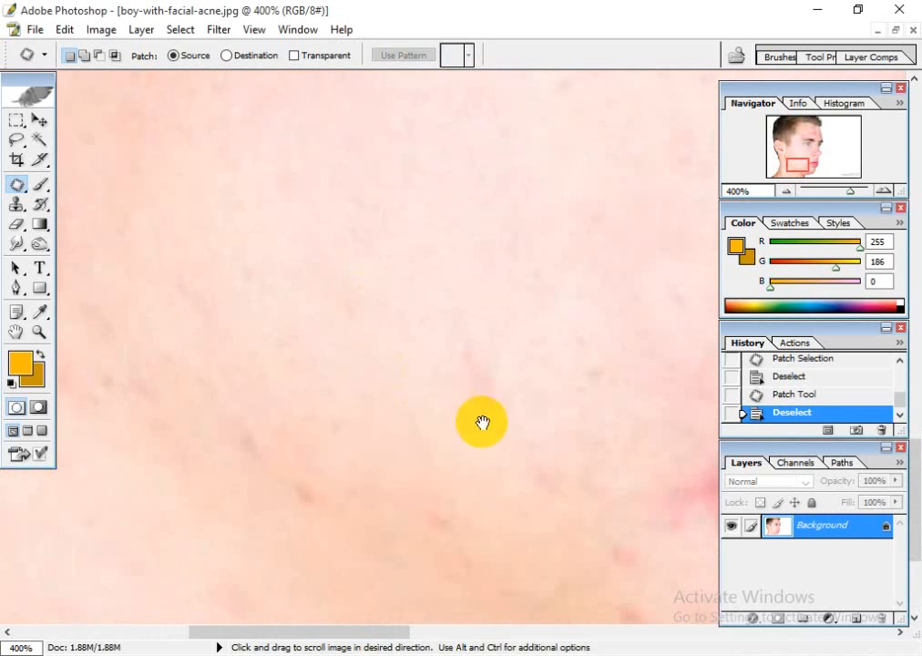
mouse_move(467, 346)
left_mouse_down()
mouse_move(479, 401)
mouse_move(463, 346)
mouse_move(401, 401)
mouse_move(451, 414)
left_mouse_up()
key("ctrl+d")
- Patch the dark spot on the chin below the corner of the mouth and clear the selection
left_click_drag(460, 493, 351, 357)
left_click_drag(573, 587, 305, 259)
left_click_drag(435, 477, 377, 231)
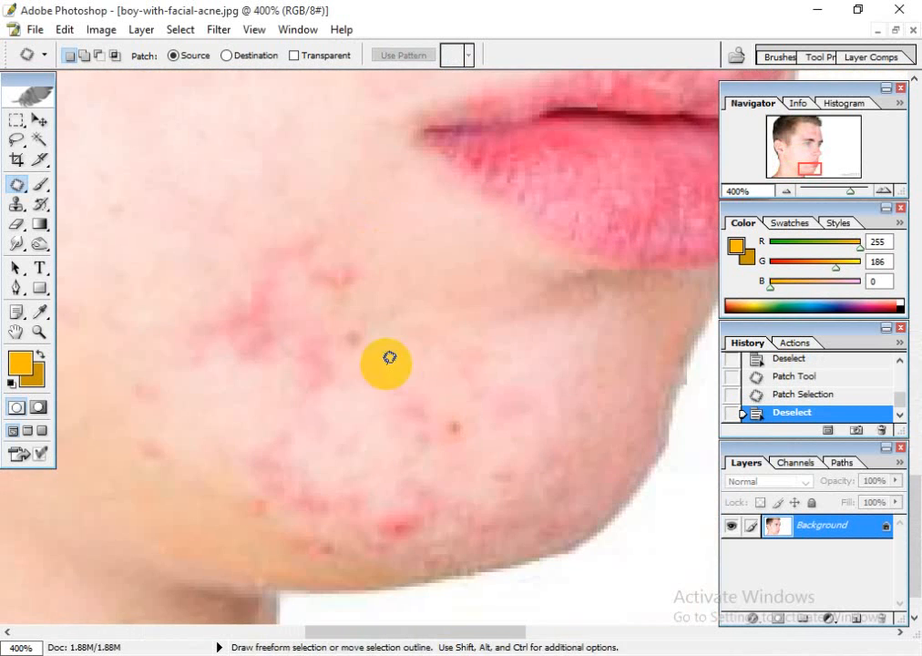
left_click_drag(369, 338, 363, 319)
left_click_drag(353, 331, 398, 235)
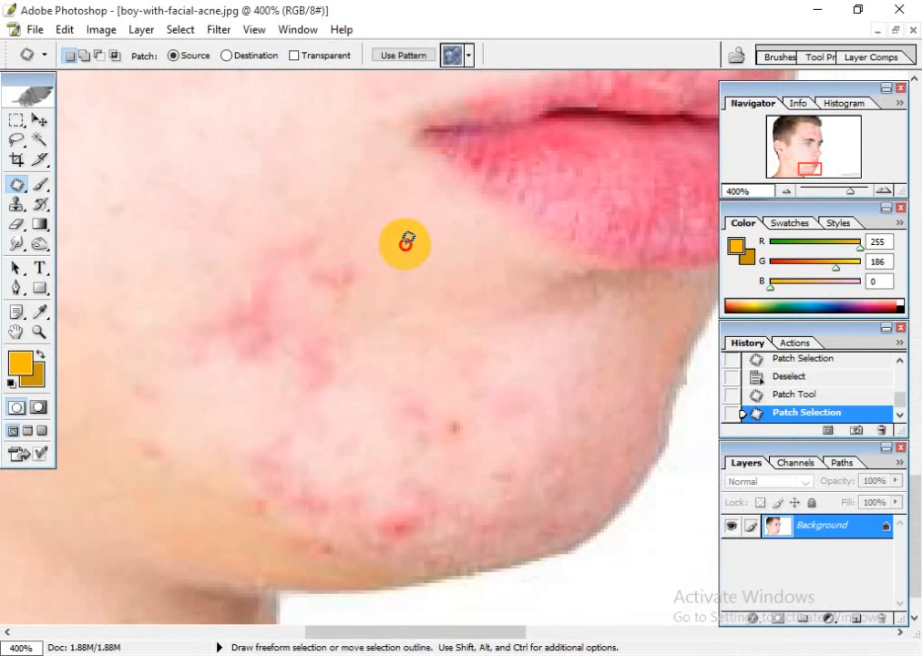
key("ctrl+d")
- Patch the small reddish spots on the upper chin near the mouth corner with clear skin, clearing each selection
mouse_move(369, 282)
left_mouse_down()
mouse_move(392, 321)
mouse_move(344, 287)
left_mouse_up()
left_click_drag(395, 324, 389, 278)
mouse_move(361, 303)
left_mouse_down()
mouse_move(421, 246)
mouse_move(428, 337)
left_mouse_up()
key("ctrl+d")
mouse_move(377, 275)
left_mouse_down()
mouse_move(366, 296)
mouse_move(378, 275)
left_mouse_up()
left_click_drag(373, 302, 372, 208)
key("ctrl+d")
left_click_drag(369, 326, 420, 246)
mouse_move(366, 240)
left_mouse_down()
mouse_move(357, 270)
mouse_move(370, 247)
mouse_move(333, 168)
left_mouse_up()
key("ctrl+d")
- Patch the two faint pink spots along the jaw behind the chin with clear skin and clear the selections
left_click_drag(391, 265, 421, 222)
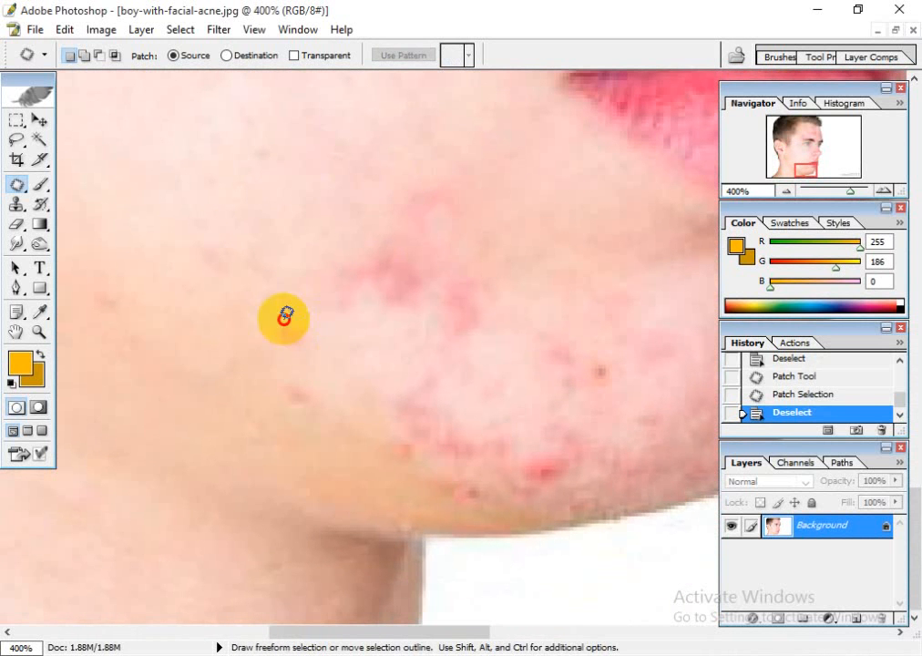
left_click_drag(307, 319, 290, 316)
left_click_drag(295, 335, 276, 239)
key("ctrl+d")
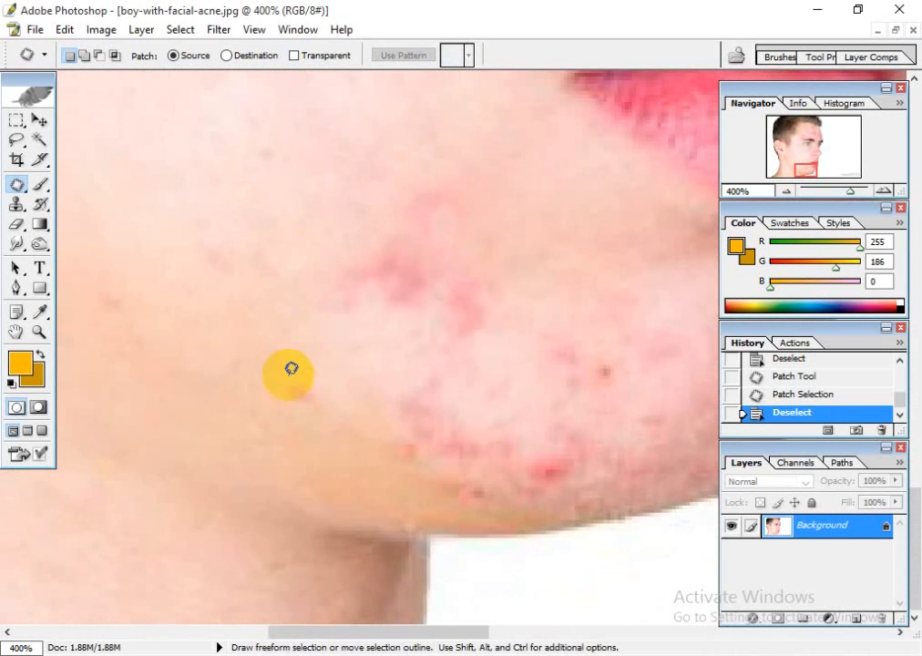
left_click_drag(318, 381, 283, 383)
left_click_drag(287, 401, 235, 350)
left_click(312, 371)
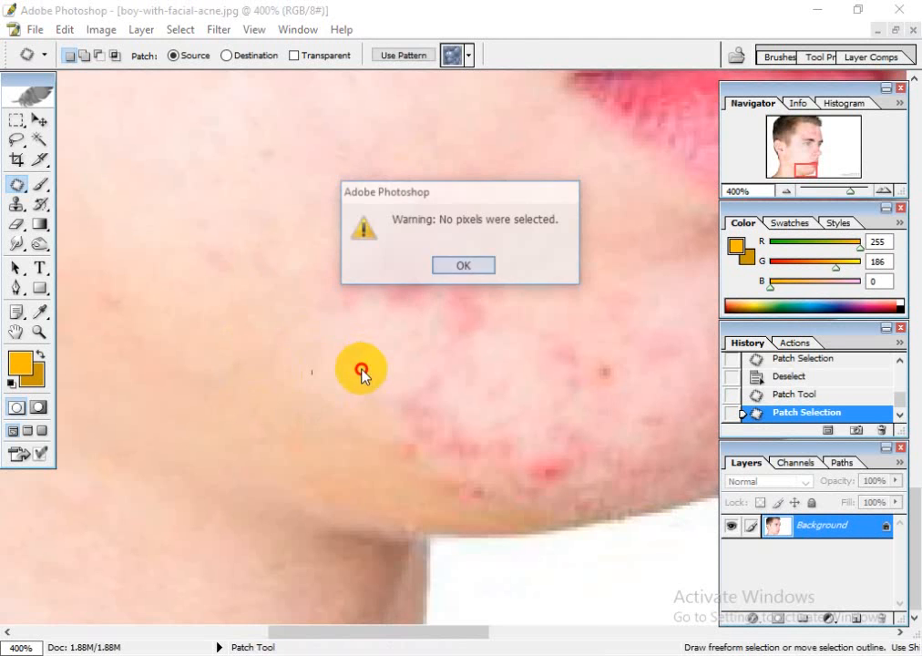
left_click(467, 268)
- Examine the retouched skin on the whole face and close up around the cheek, eye and nose
key("ctrl+minus")
key("ctrl+minus")
key("ctrl+minus")
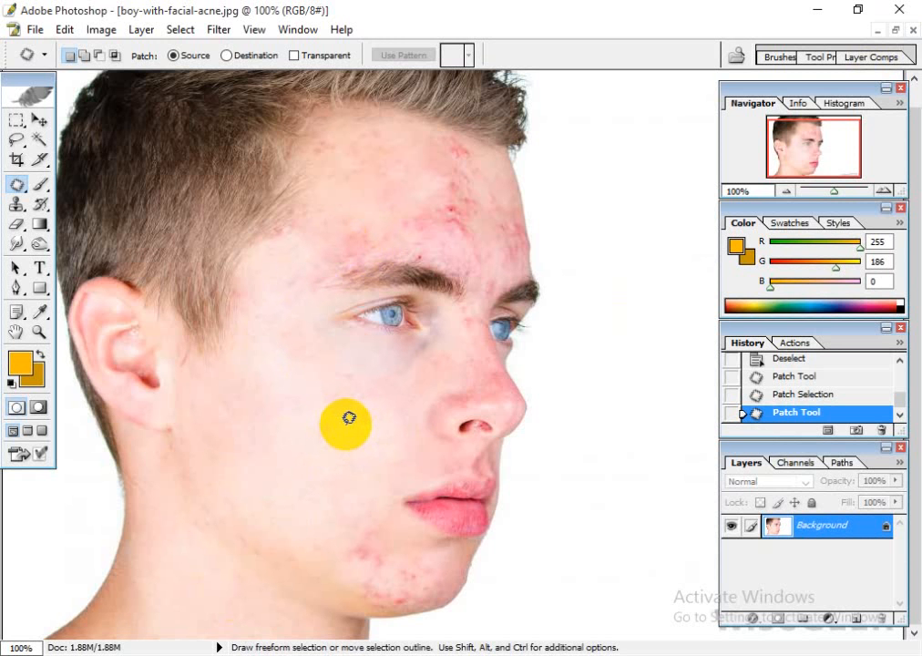
key("ctrl+plus")
key("ctrl+plus")
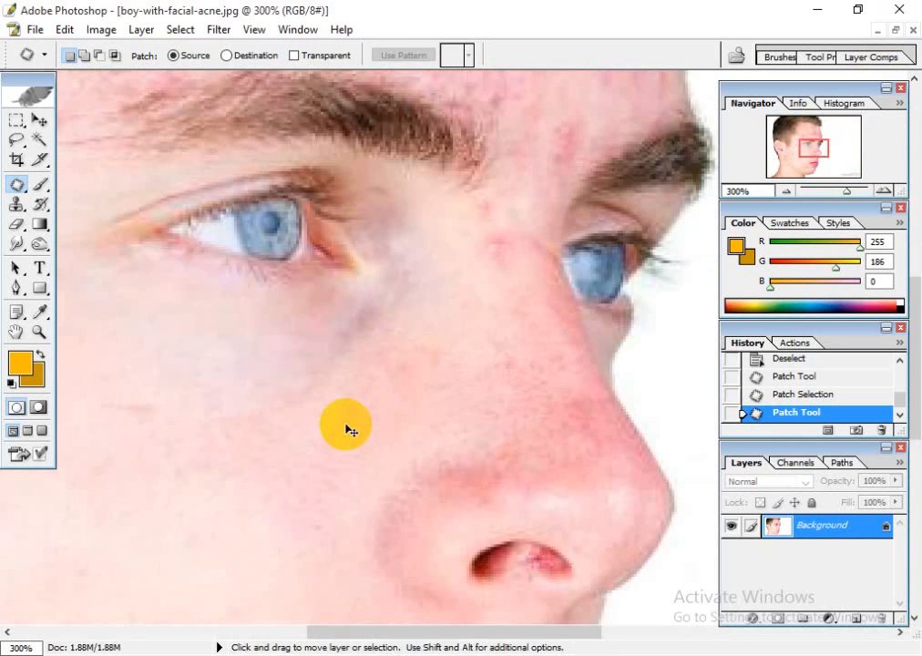
left_click_drag(238, 437, 489, 321)
left_click_drag(422, 403, 346, 277)
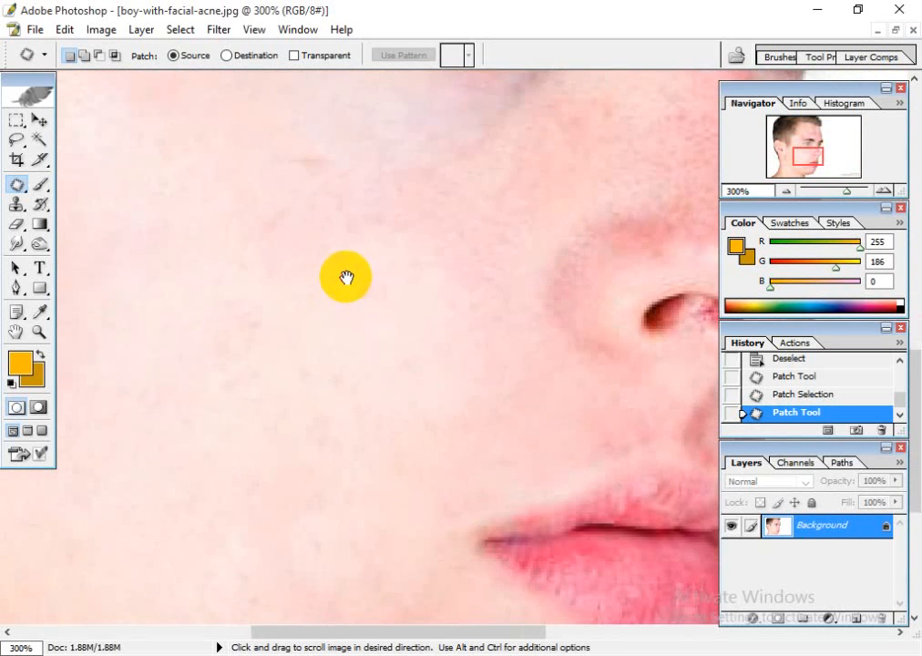
left_click_drag(388, 458, 457, 487)
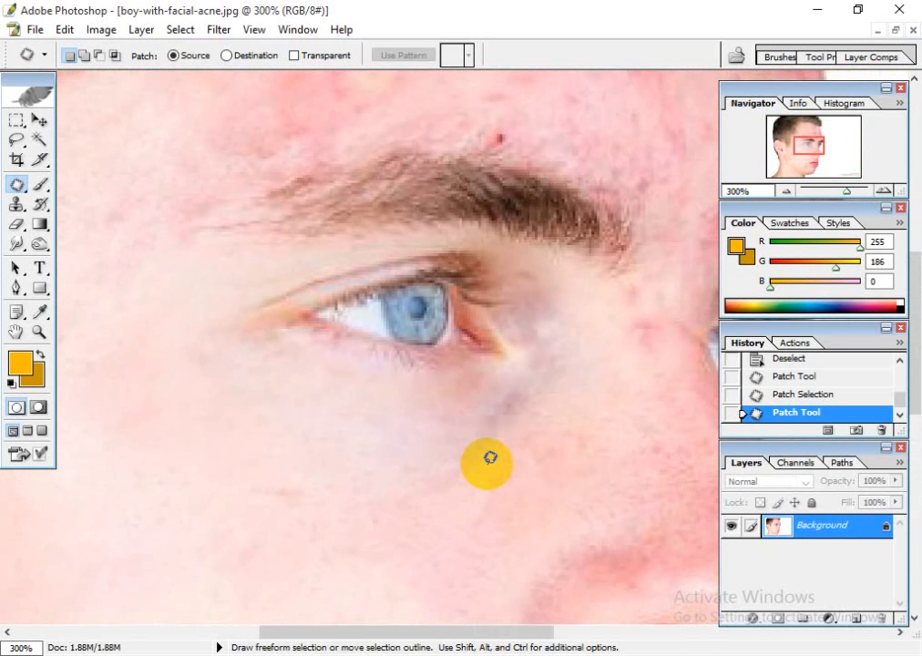
left_click_drag(531, 291, 467, 176)
left_click_drag(494, 327, 477, 240)
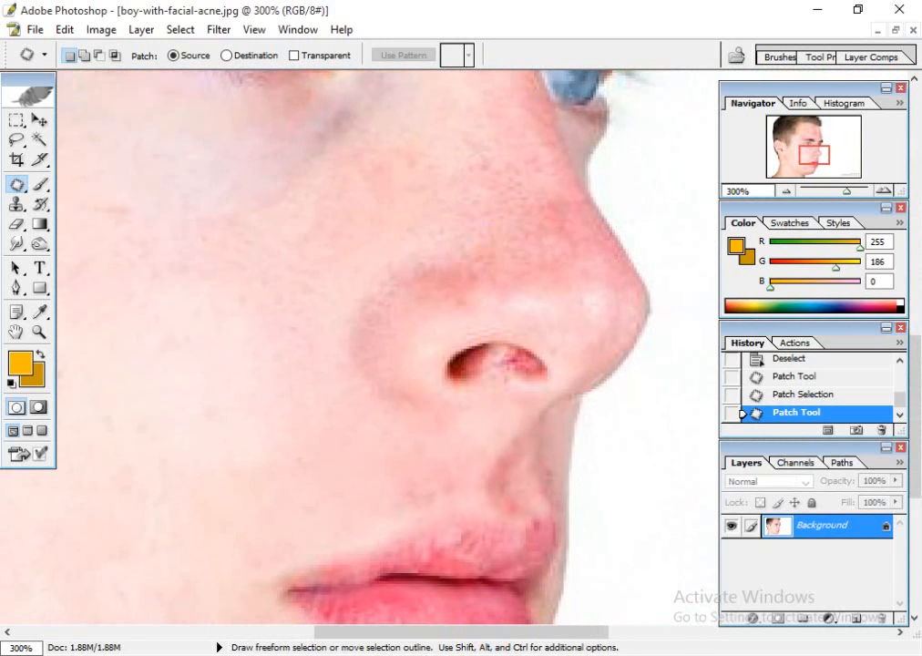
- Switch to the To Do list in Notepad, check the task about removing a complex background, and return to Photoshop
key("alt+Tab")
left_click(282, 261)
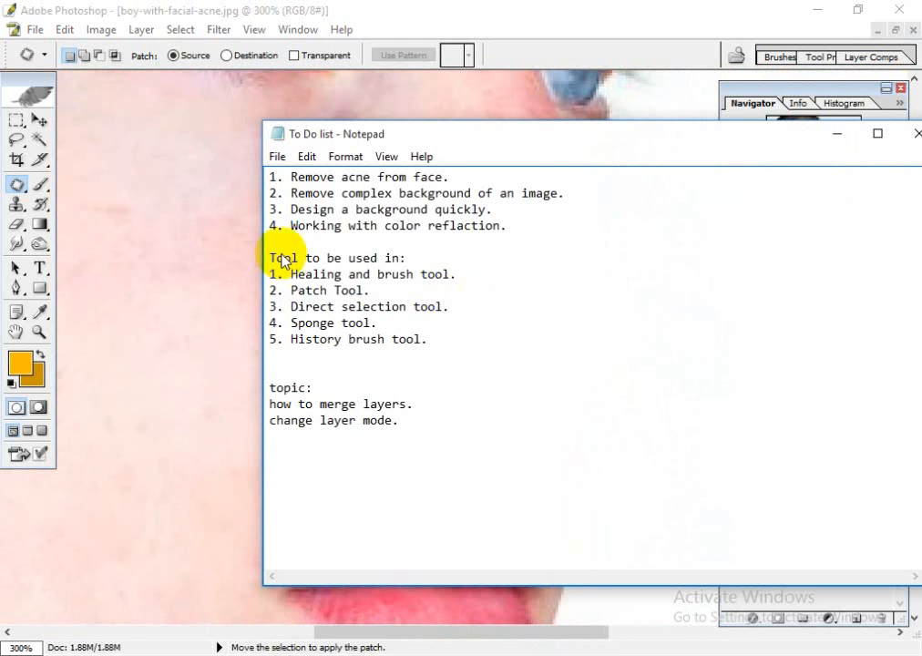
left_click_drag(568, 194, 323, 191)
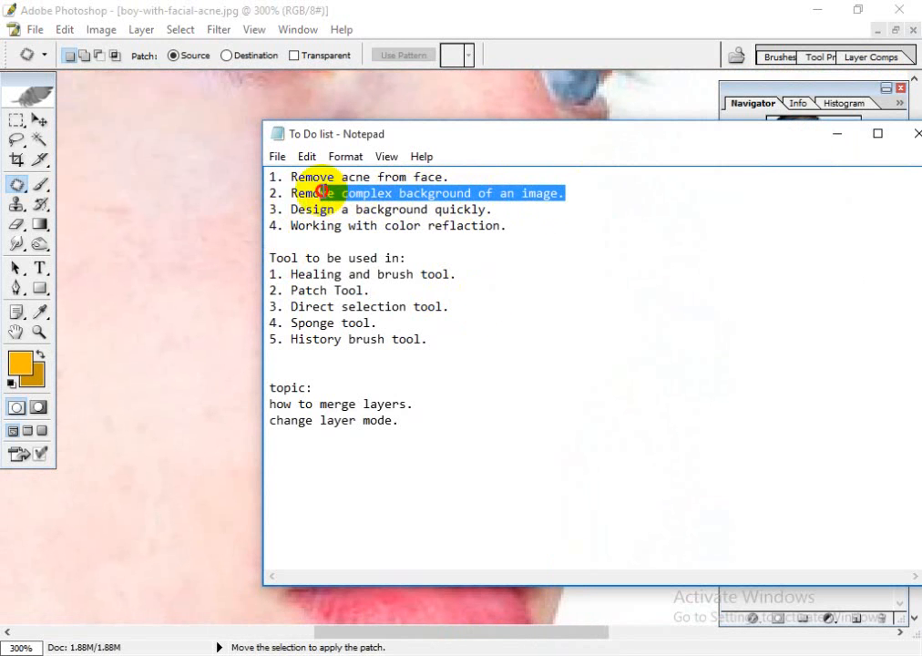
left_click(212, 309)
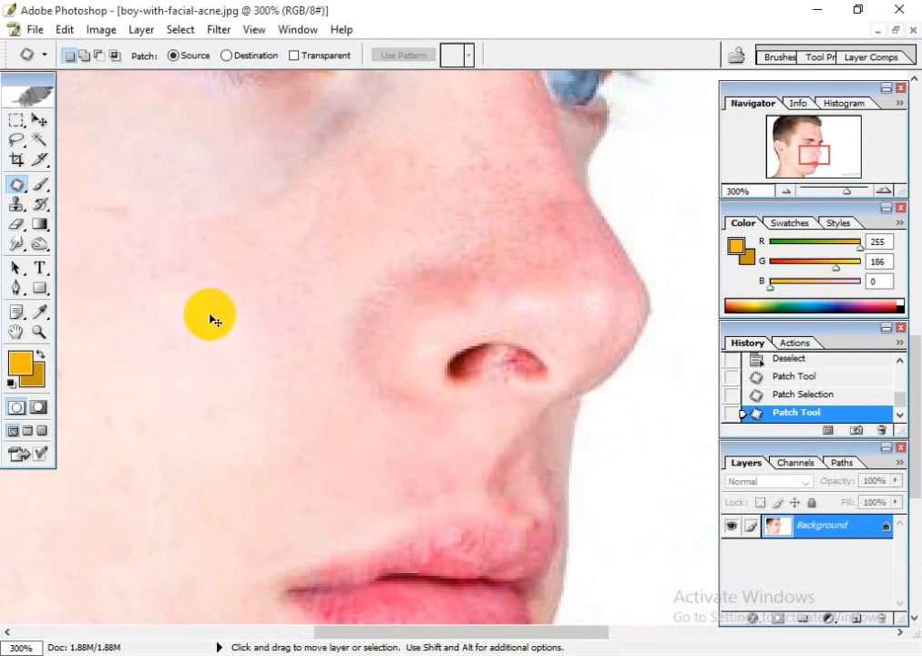
- Take the portrait out of its maximized view and move its window aside to free the workspace
key("ctrl+minus")
key("ctrl+minus")
key("ctrl+minus")
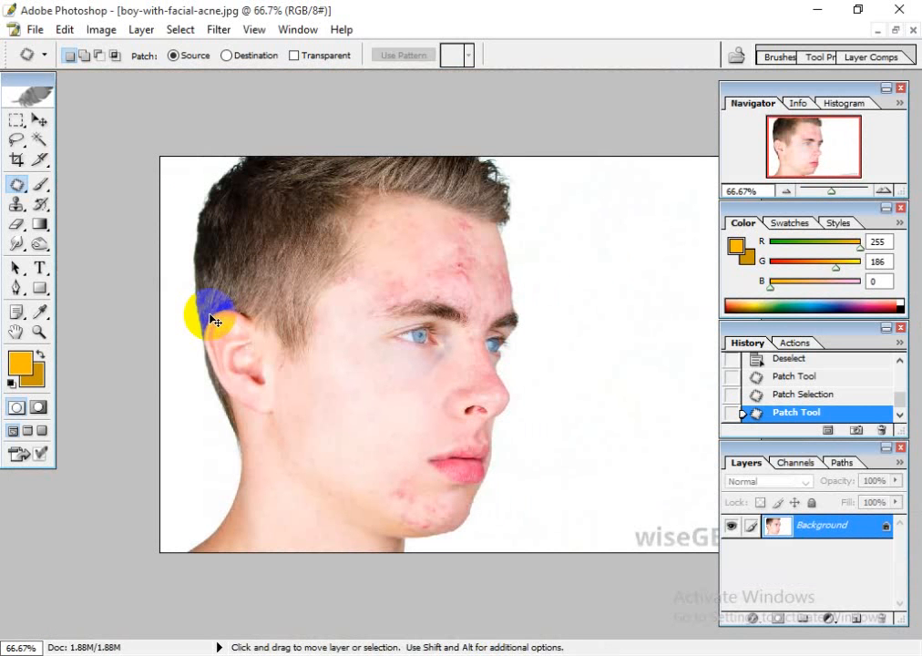
key("ctrl+plus")
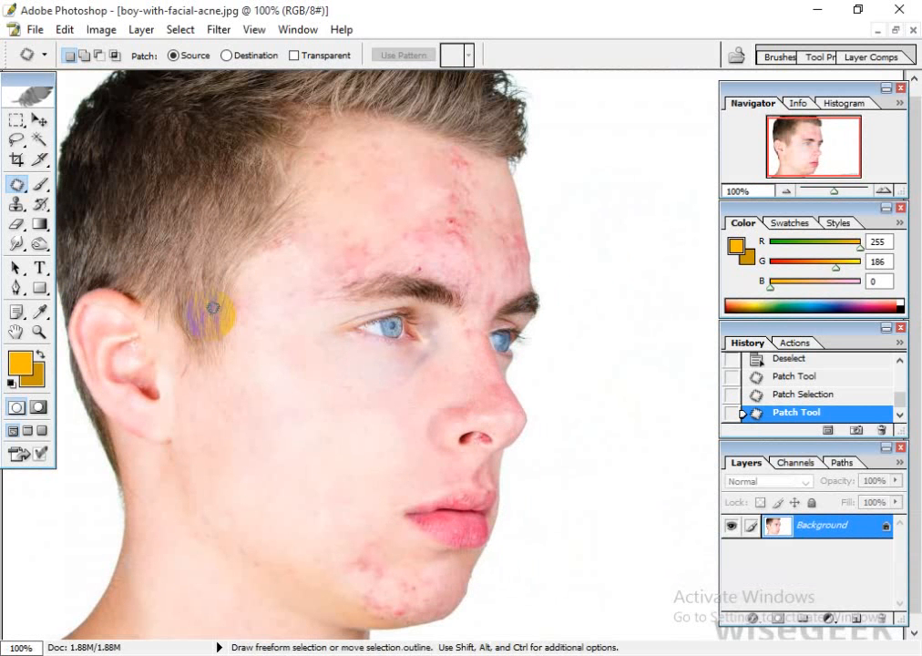
key("space")
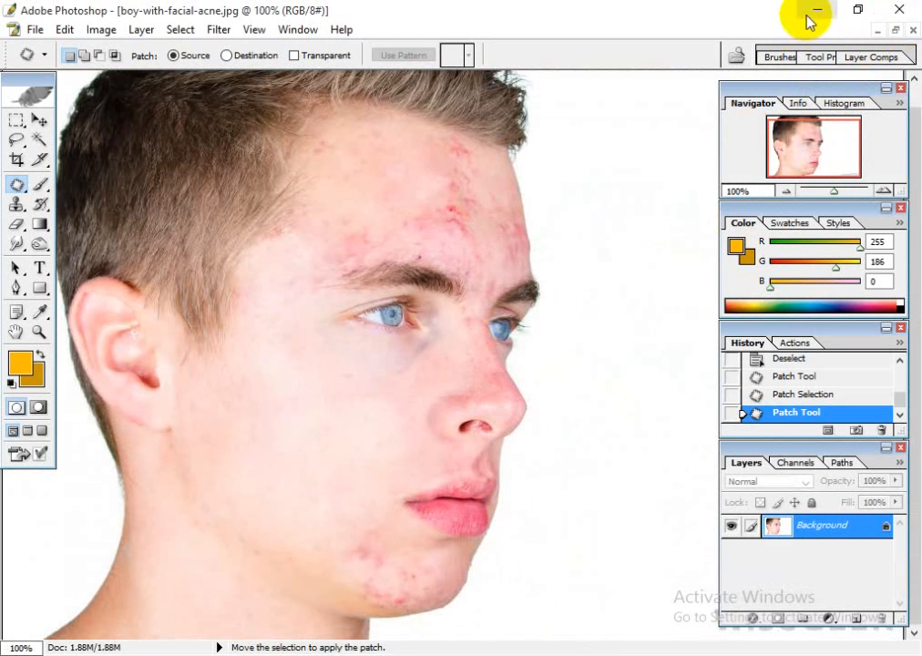
left_click(894, 31)
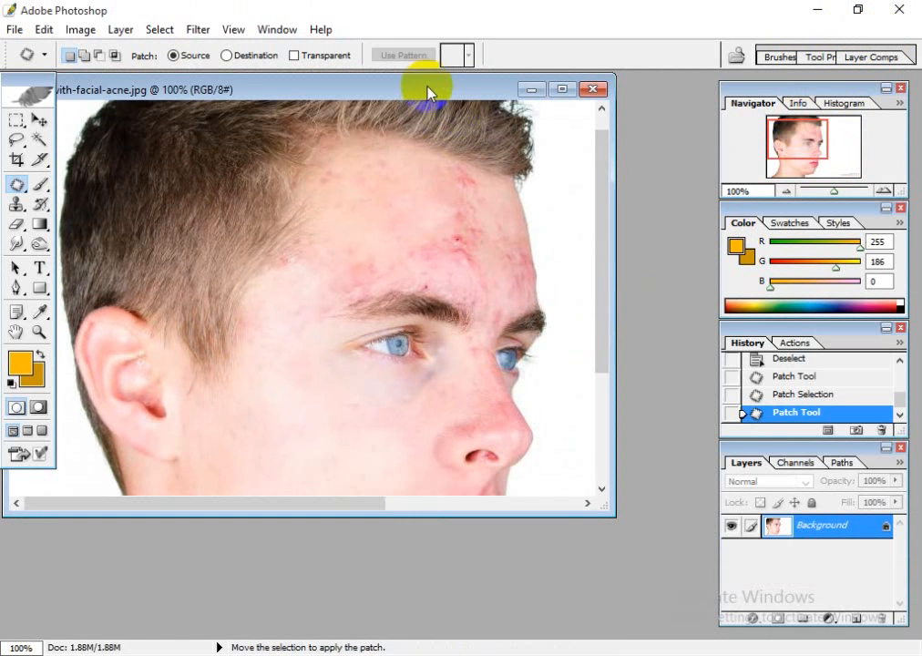
left_click_drag(428, 93, 182, 103)
- Open the image kollam-sarees-833048.jpg from the resources folder and maximize its window
double_click(583, 298)
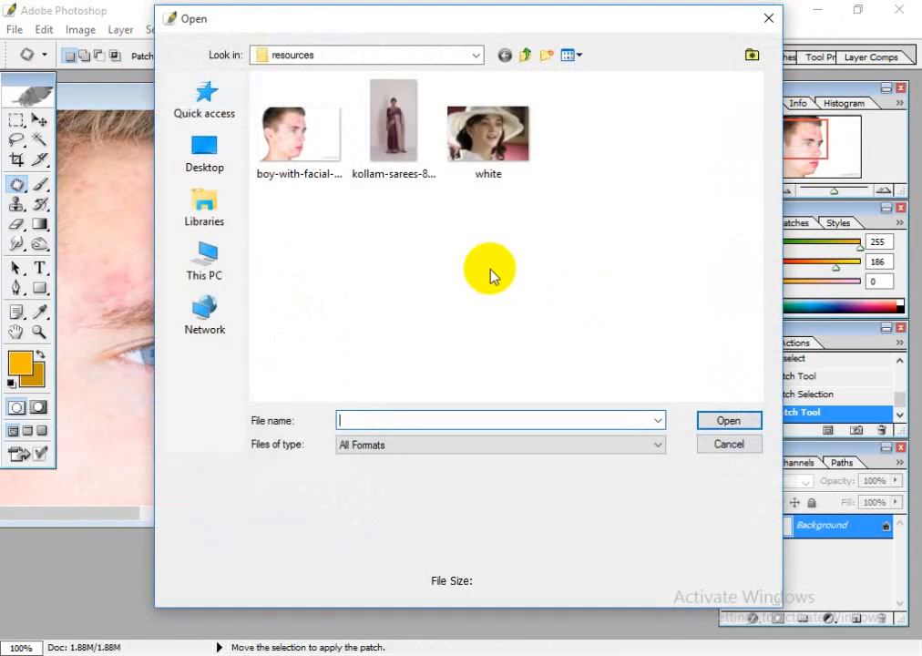
left_click(398, 175)
left_click(728, 426)
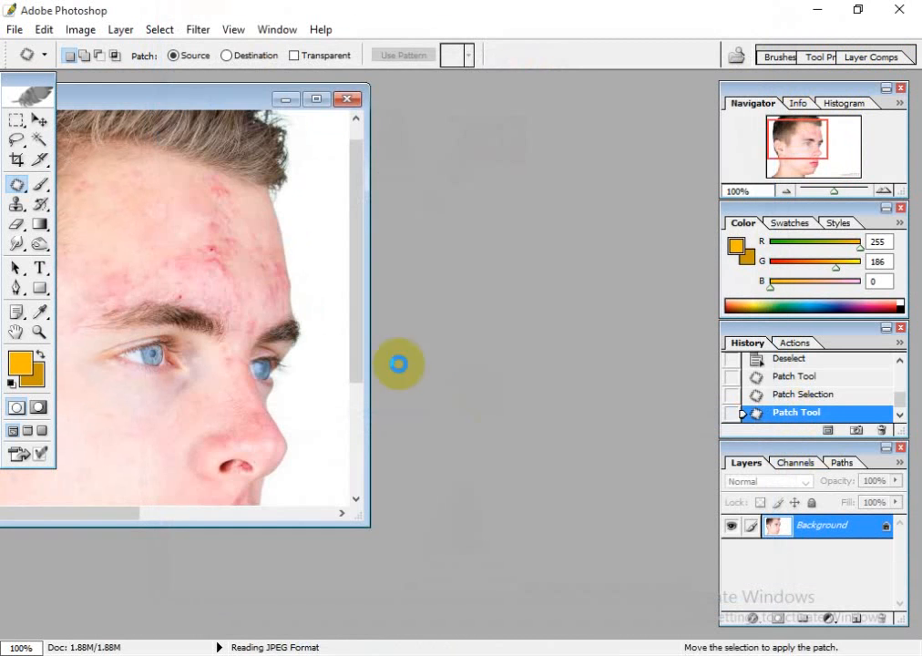
left_click(199, 96)
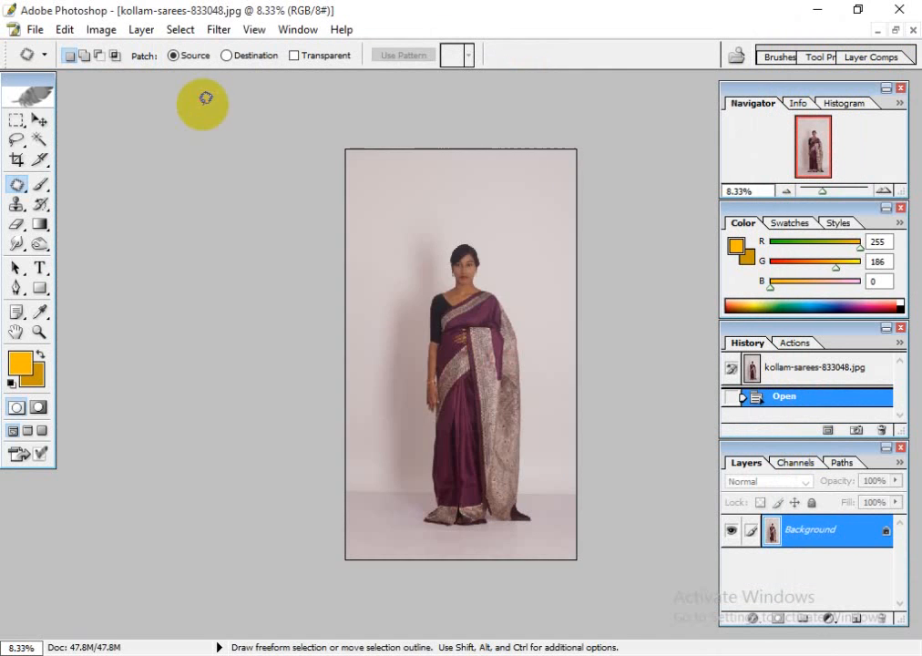
- Inspect the outline of the woman in the saree from her head down to the hem against the background
scroll(539, 328, "up", 5)
left_click_drag(526, 459, 490, 57)
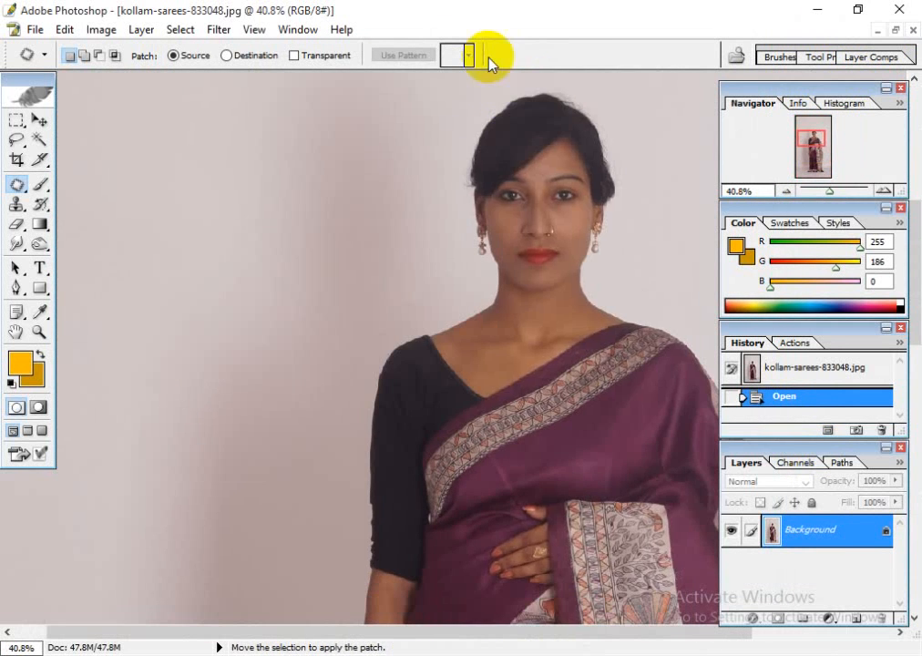
left_click_drag(502, 379, 471, 41)
left_click_drag(476, 409, 476, 17)
left_click_drag(443, 283, 450, 84)
left_click_drag(450, 415, 447, 290)
left_click_drag(482, 390, 494, 269)
left_click_drag(524, 369, 498, 551)
left_click_drag(474, 210, 456, 391)
left_click_drag(463, 239, 463, 492)
left_click_drag(455, 196, 233, 229)
left_click_drag(387, 484, 400, 200)
left_click_drag(419, 442, 422, 162)
left_click_drag(417, 516, 448, 241)
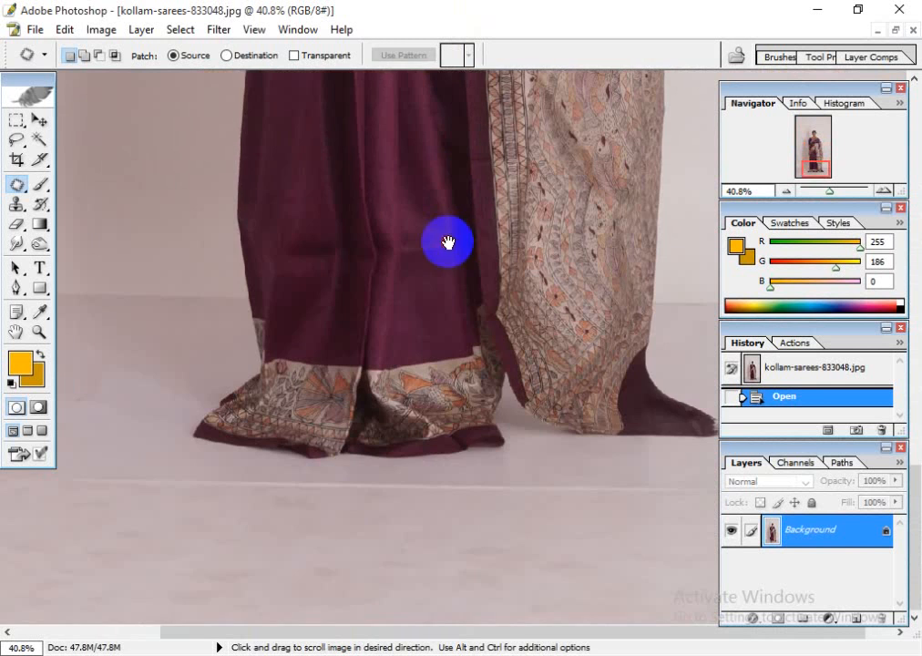
left_click_drag(479, 307, 506, 275)
- Activate the Pen tool in Paths mode for tracing the saree's hem
key("ctrl+plus")
key("ctrl+plus")
left_click_drag(416, 420, 452, 339)
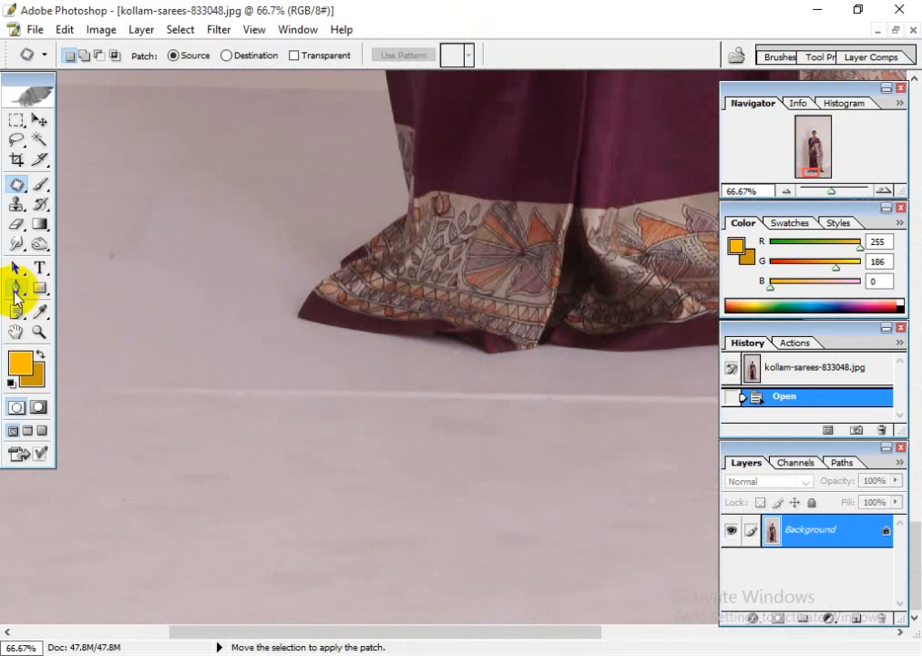
left_click(16, 289)
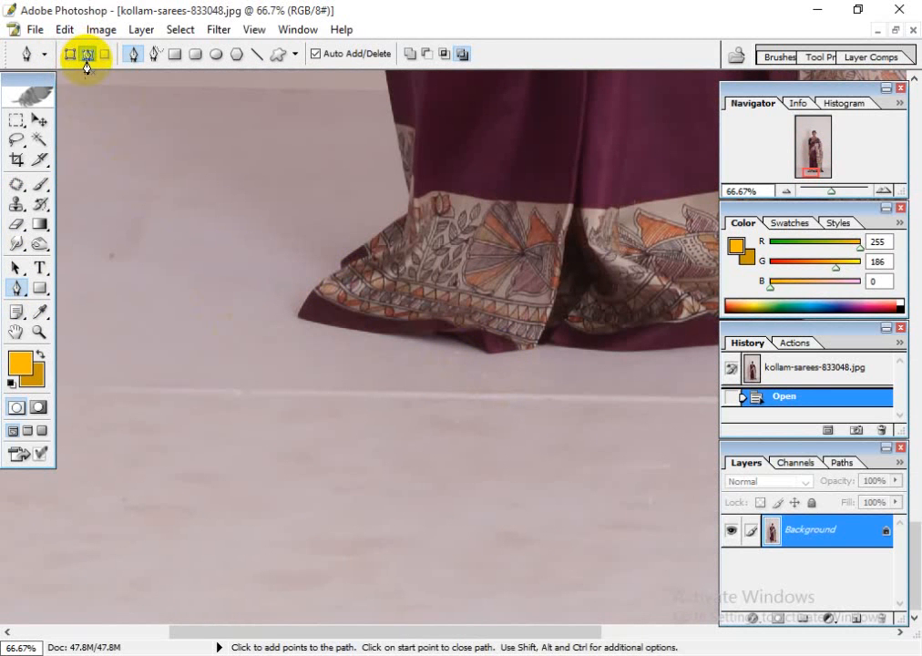
key("ctrl+plus")
key("ctrl+plus")
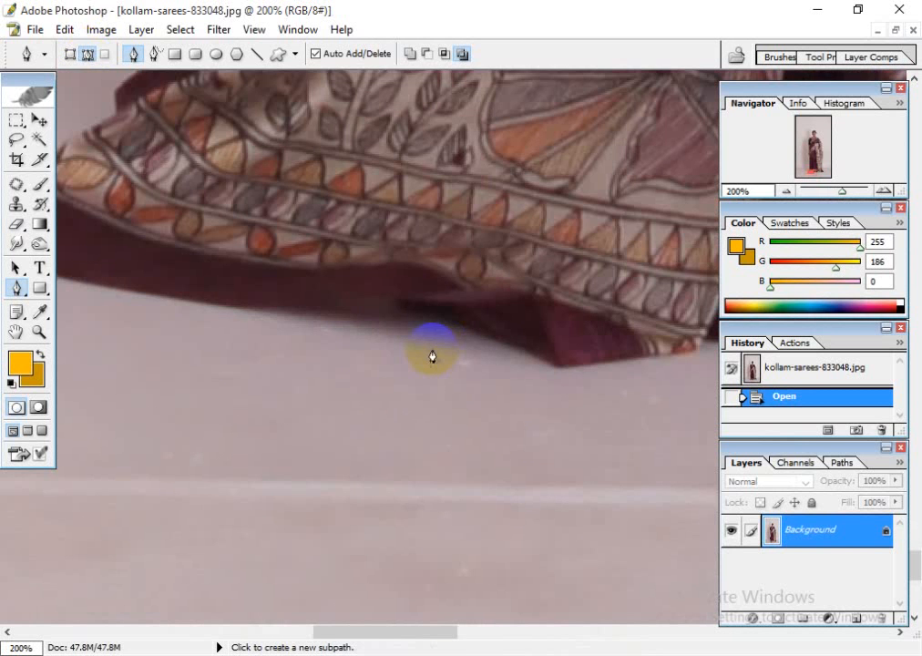
left_click(87, 54)
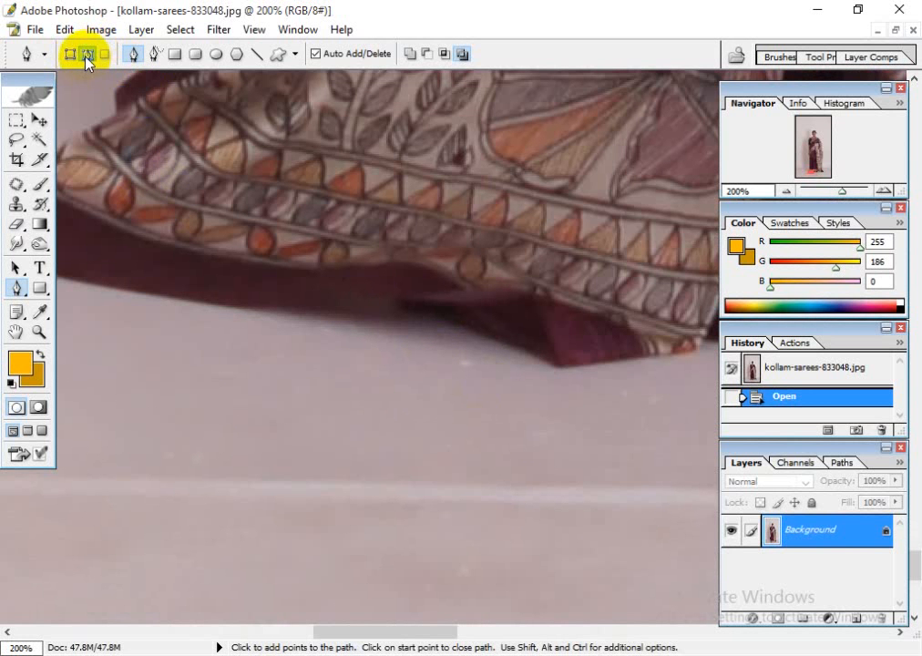
- Start a path at the lowest corner of the front hem and add a curved segment along its bottom edge, removing the outgoing handle
key("space")
left_click_drag(498, 420, 539, 592)
left_click(604, 530)
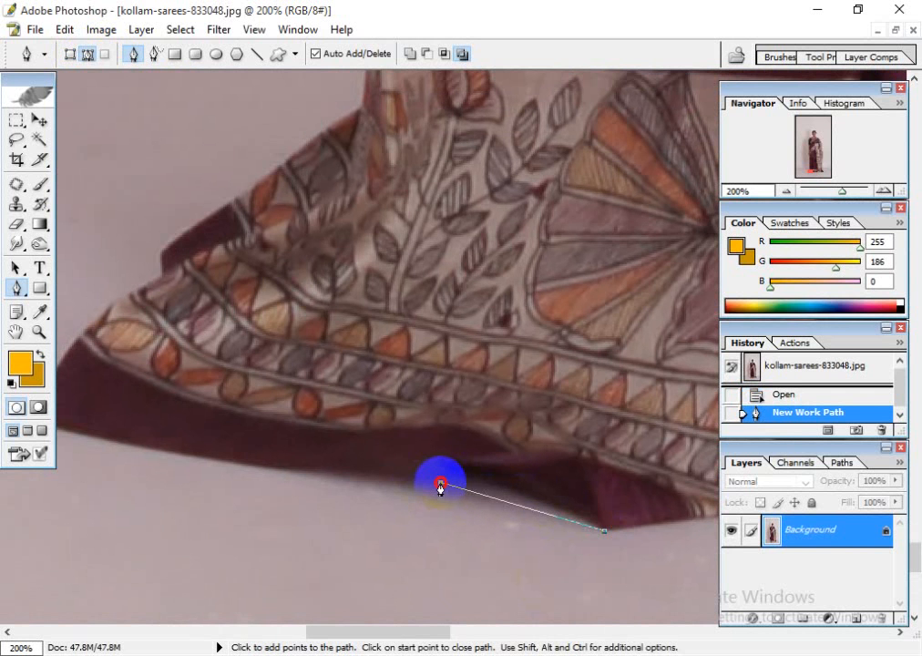
left_click_drag(440, 485, 355, 489)
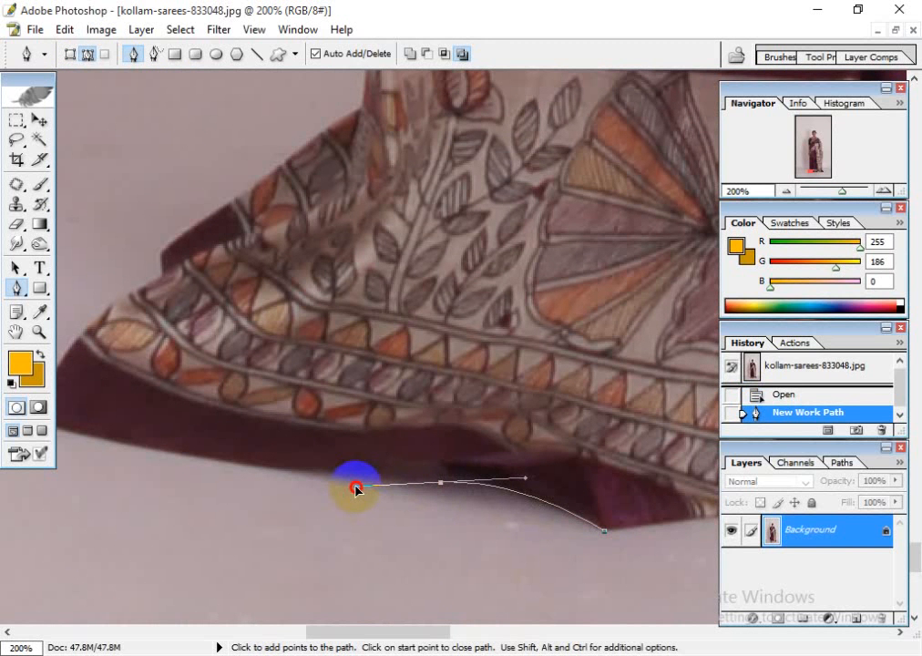
left_click_drag(355, 488, 355, 488)
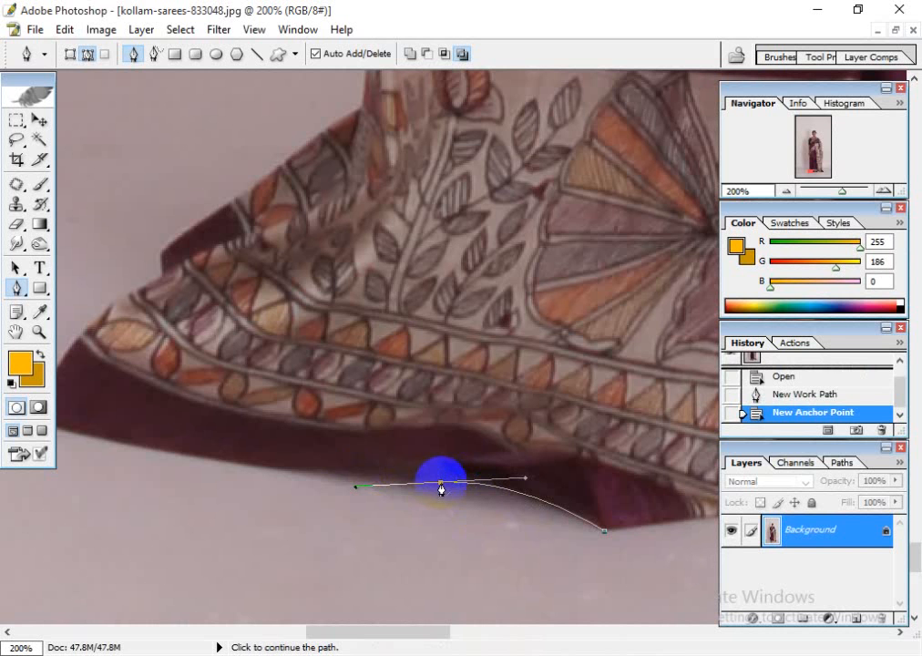
left_click(440, 488, "alt")
- Continue the path with a curved segment to the hem's outer tip and remove the anchor's outgoing handle
left_click_drag(441, 488, 454, 571)
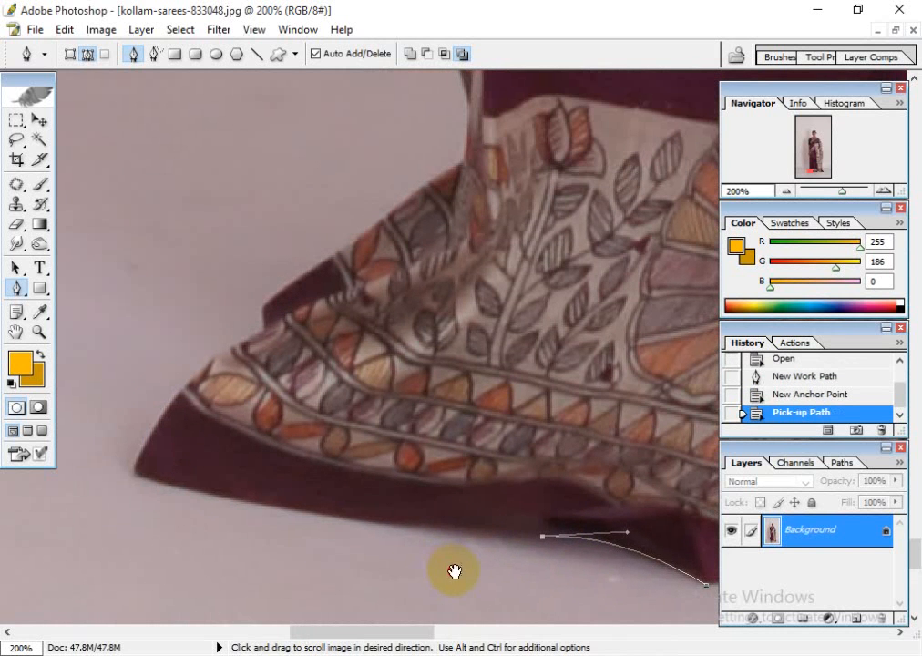
left_click_drag(135, 474, 78, 444)
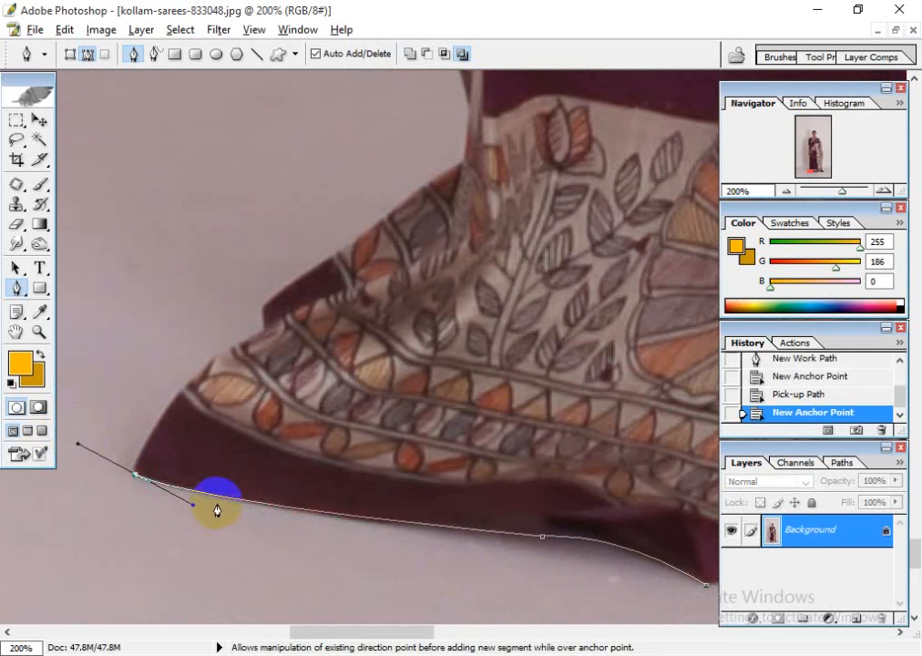
left_click(136, 474, "alt")
- Trace the path from the hem's tip around the small notch and along the sloping border up to the skirt fold
left_click_drag(187, 469, 200, 572)
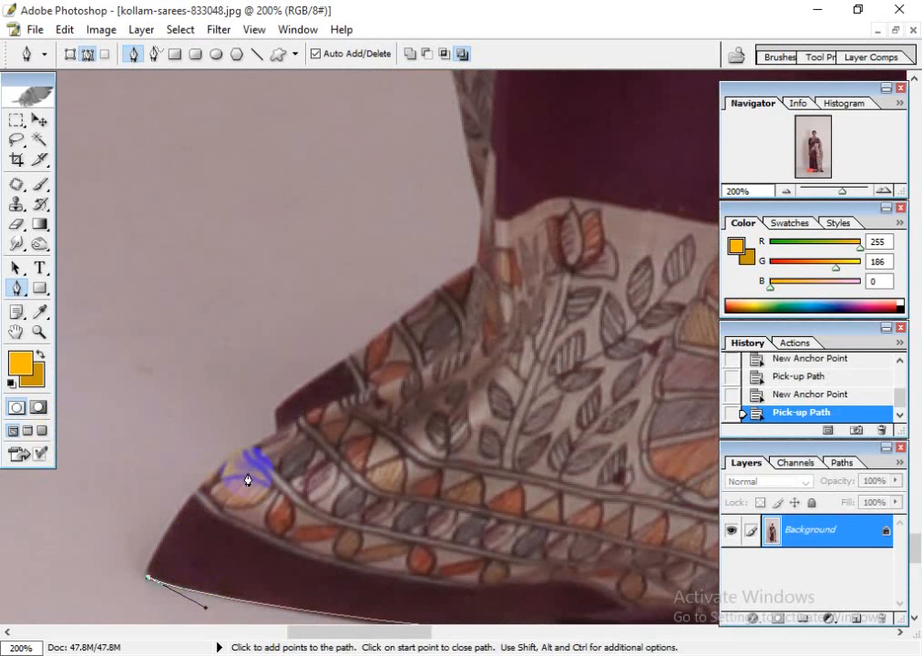
left_click_drag(277, 437, 206, 518)
left_click(279, 434, "alt")
left_click(277, 410)
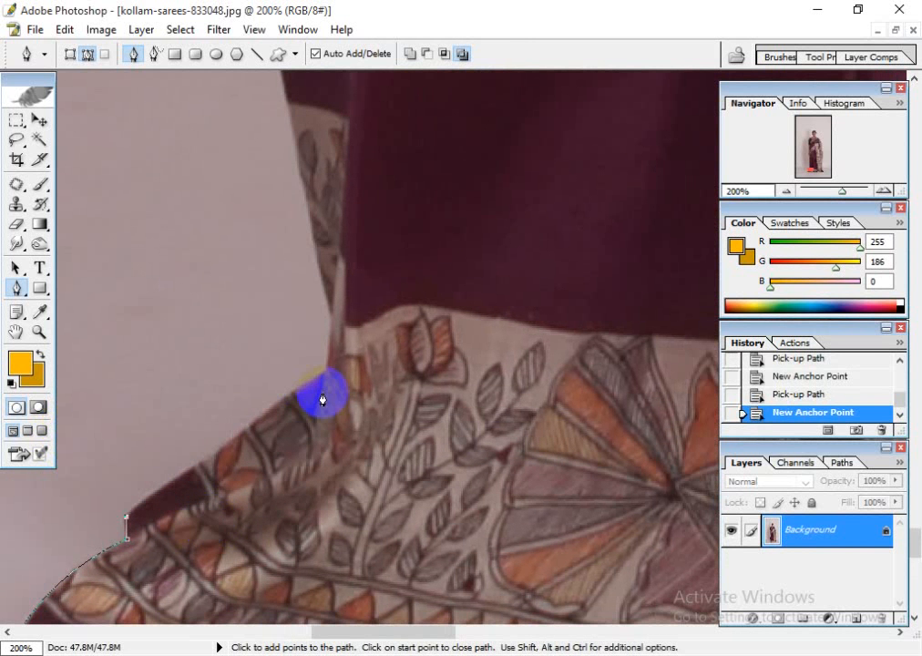
left_click_drag(356, 362, 354, 363)
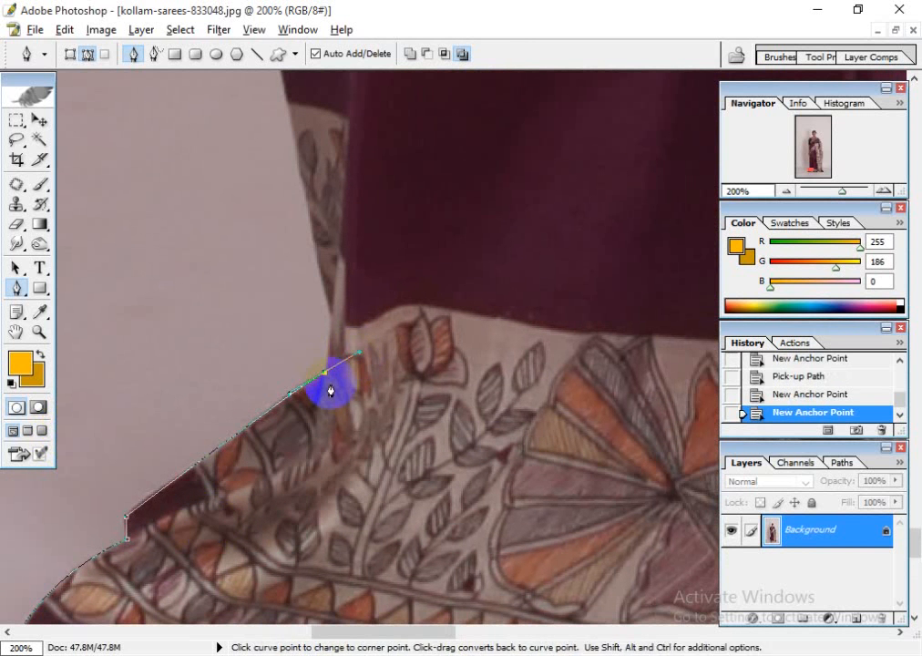
- Remove the fold anchor's outgoing handle and trace the path up the skirt's outer edge to the bend
left_click(325, 378, "alt")
left_click(333, 321)
left_click_drag(333, 321, 355, 521)
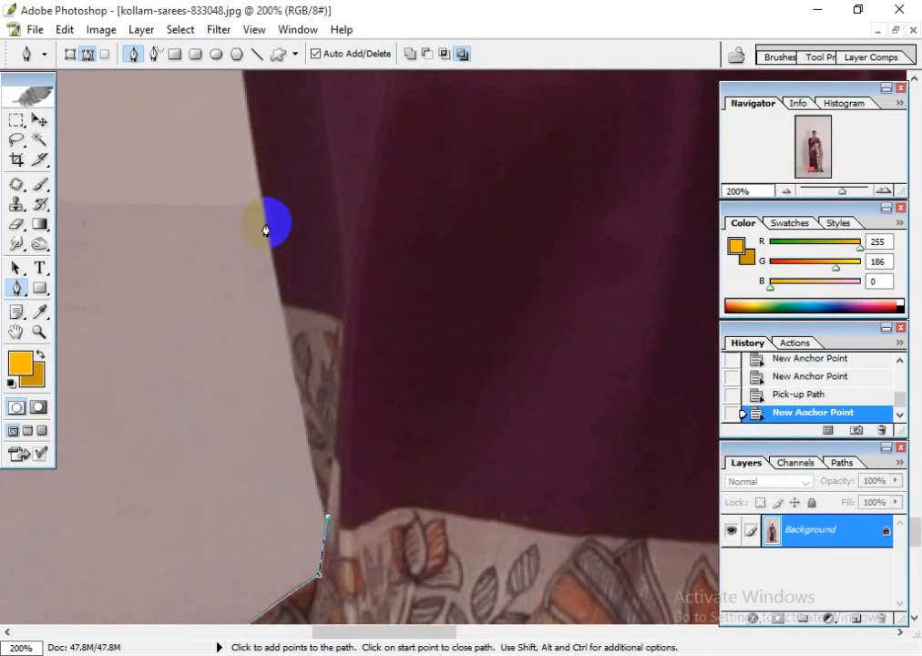
left_click(266, 224)
left_click_drag(290, 248, 299, 502)
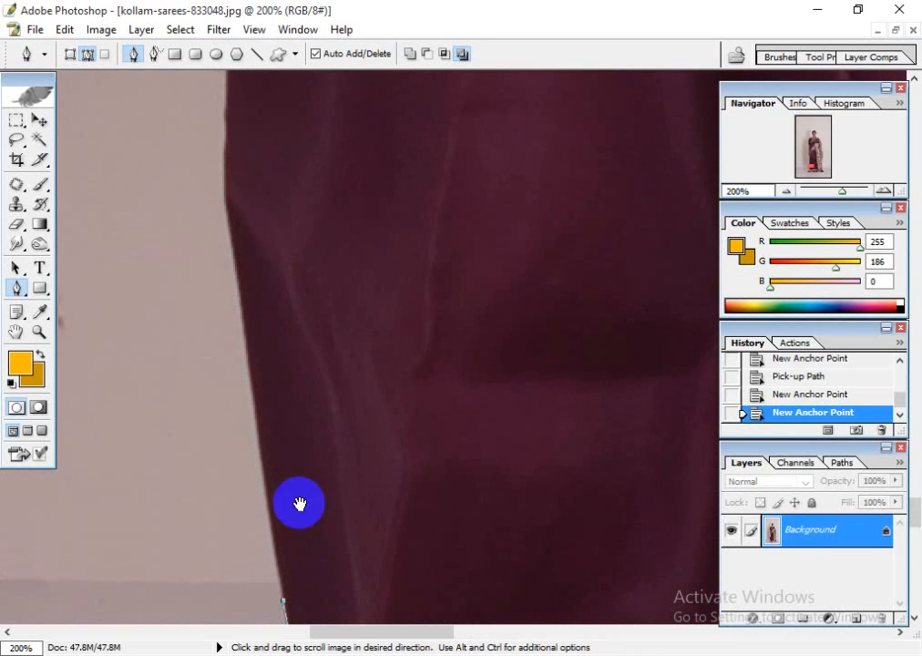
left_click_drag(222, 210, 225, 526)
left_click(223, 209, "alt")
- Place a separate anchor on the skirt's outer edge above the bend
key("ctrl+x")
left_click_drag(319, 269, 299, 556)
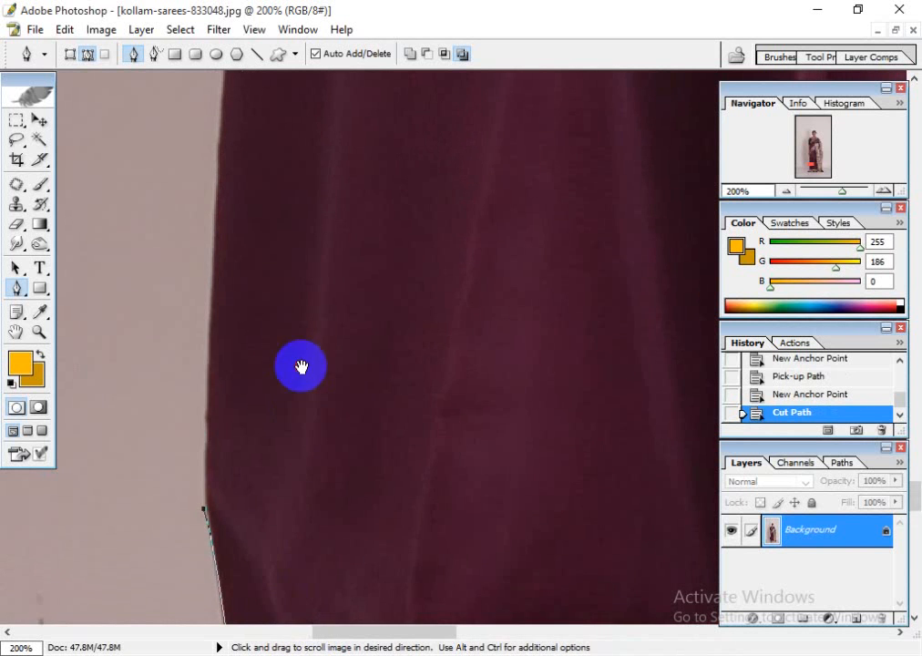
left_click_drag(301, 366, 316, 485)
left_click(237, 250)
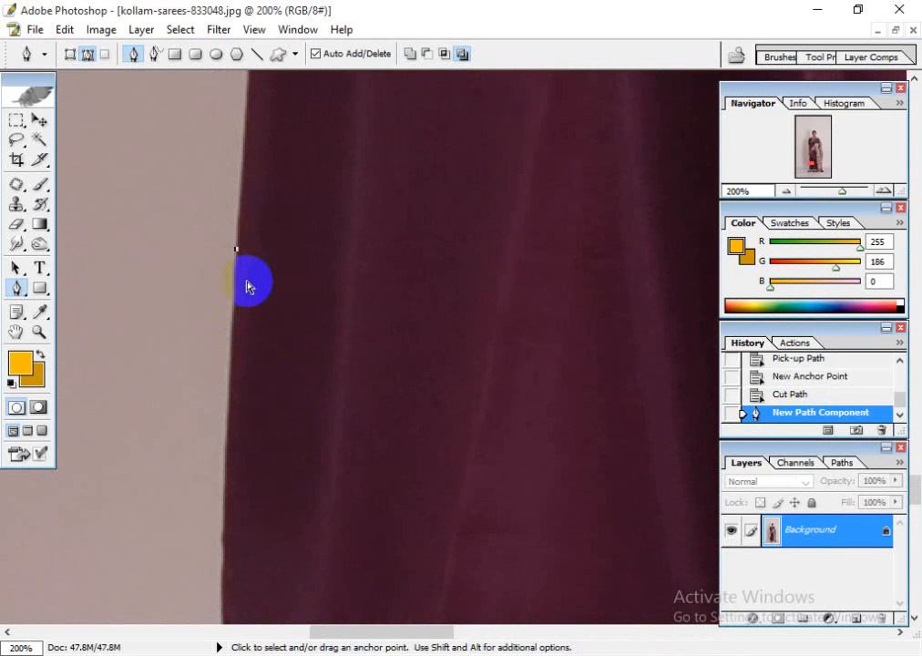
key("ctrl+x")
left_click_drag(284, 406, 324, 226)
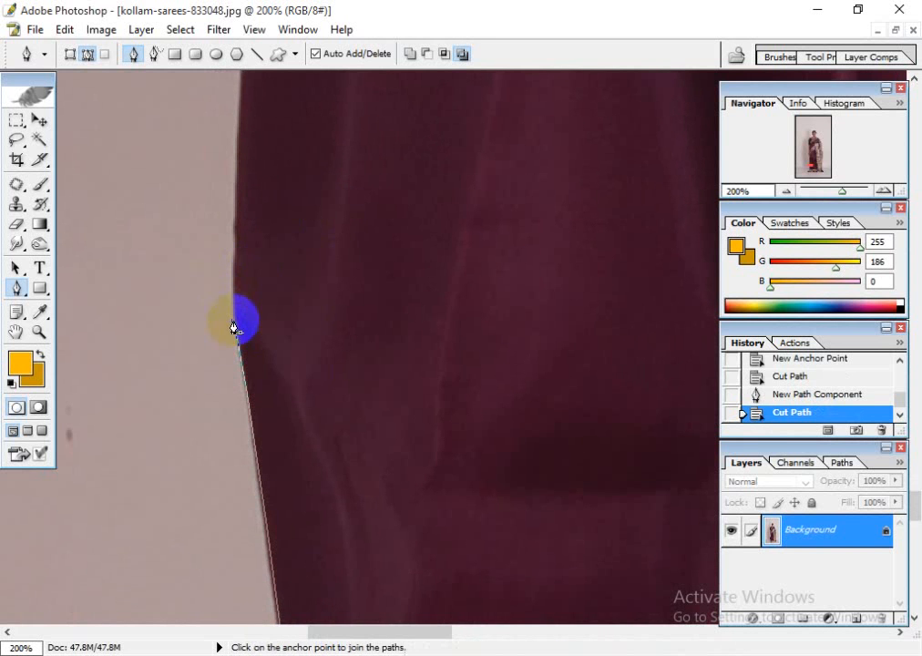
key("ctrl+z")
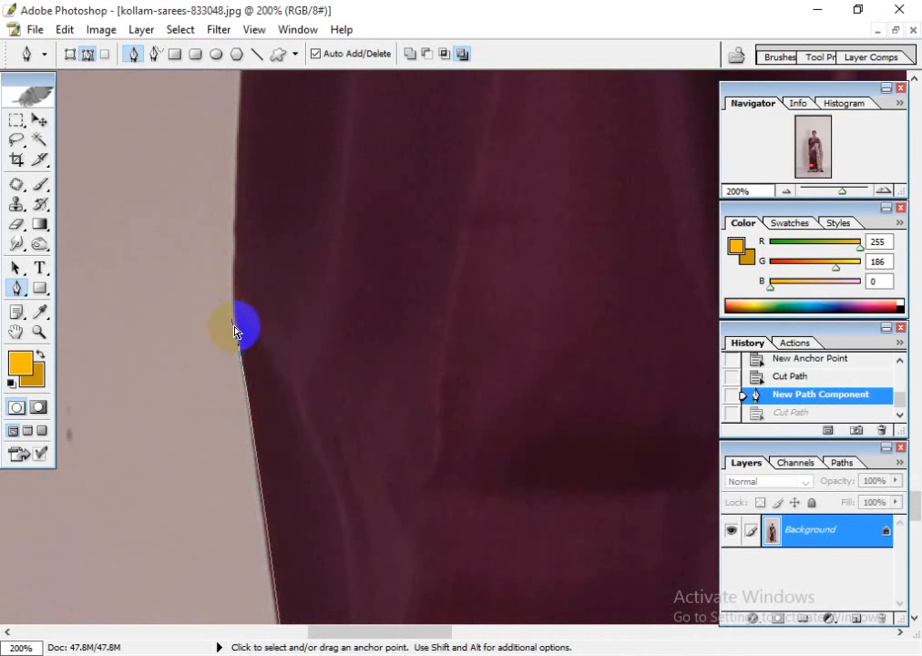
key("ctrl+z")
key("ctrl+z")
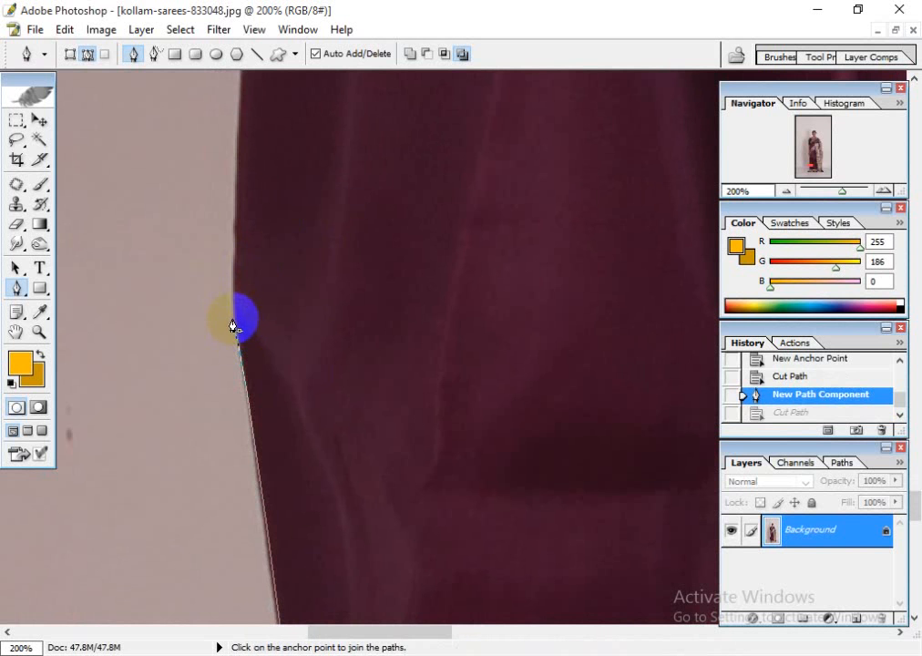
- Join the separate anchor to the traced path's end at the skirt's bend and resume the path from its upper anchor
left_click(232, 326)
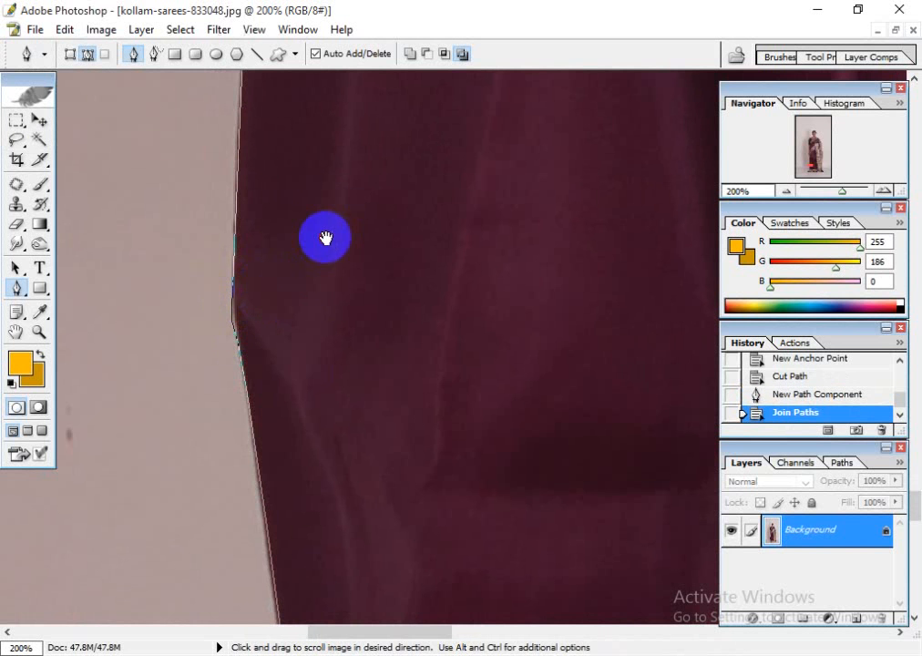
left_click_drag(331, 241, 340, 391)
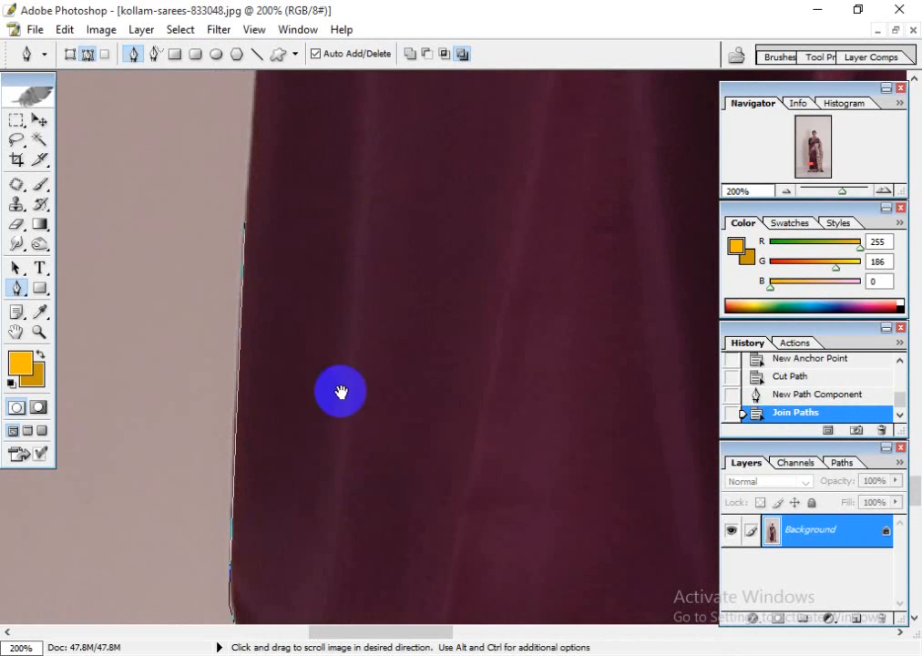
left_click(233, 406)
- Extend the path with two anchors up the skirt's outer edge to the angle below the patterned border
left_click_drag(298, 350, 298, 471)
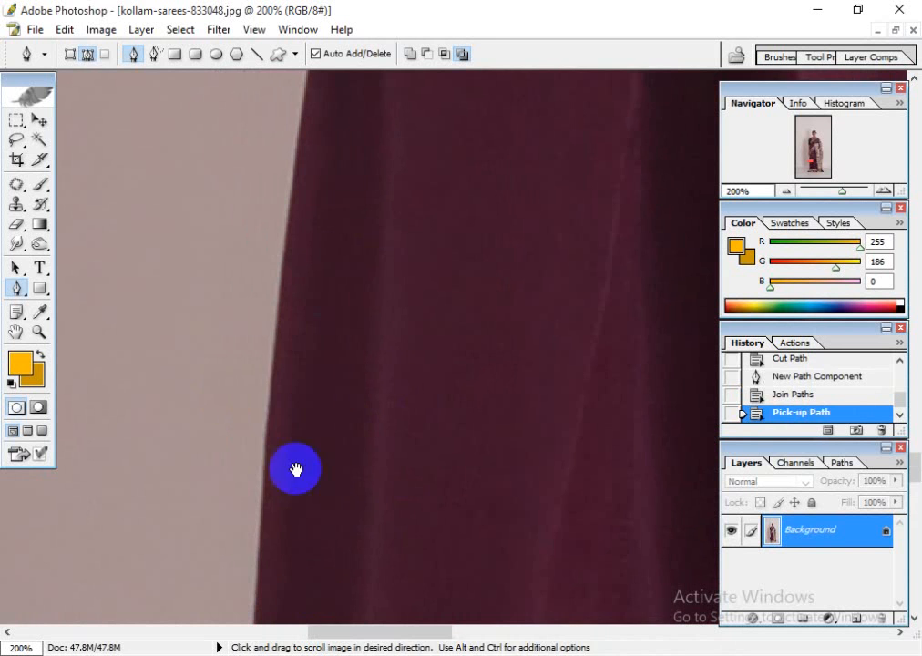
left_click(275, 333)
left_click_drag(321, 307, 293, 574)
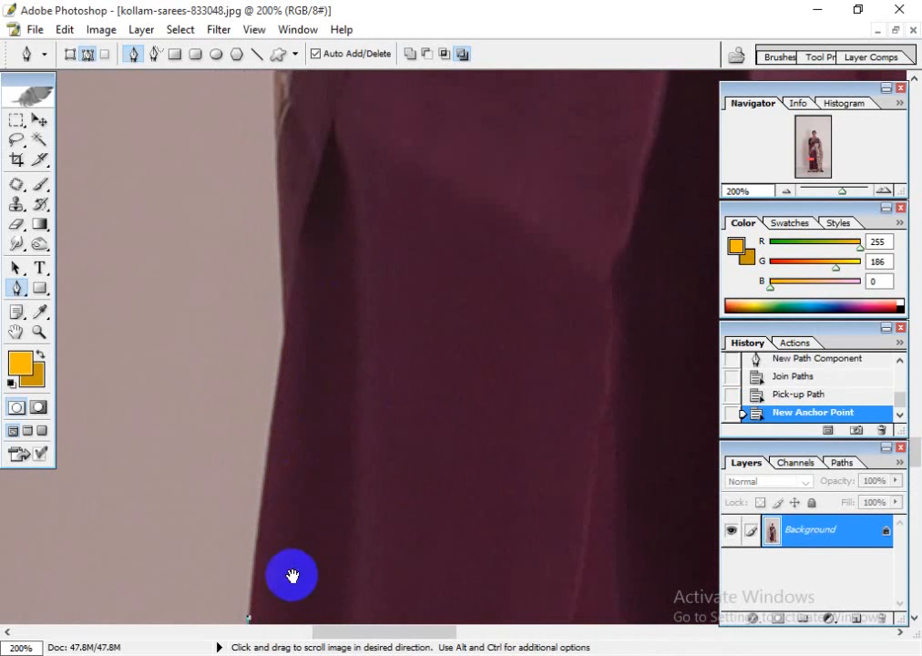
left_click(286, 344)
- Trace the patterned border's outer edge with two curved segments up to the thumb, removing each anchor's outgoing handle
left_click_drag(350, 360, 397, 612)
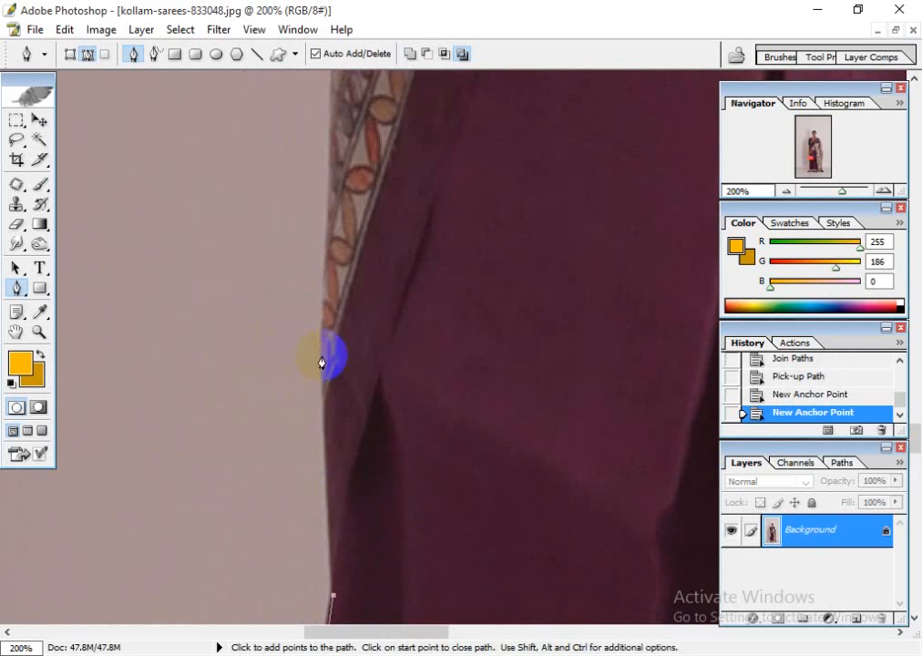
left_click_drag(327, 365, 312, 313)
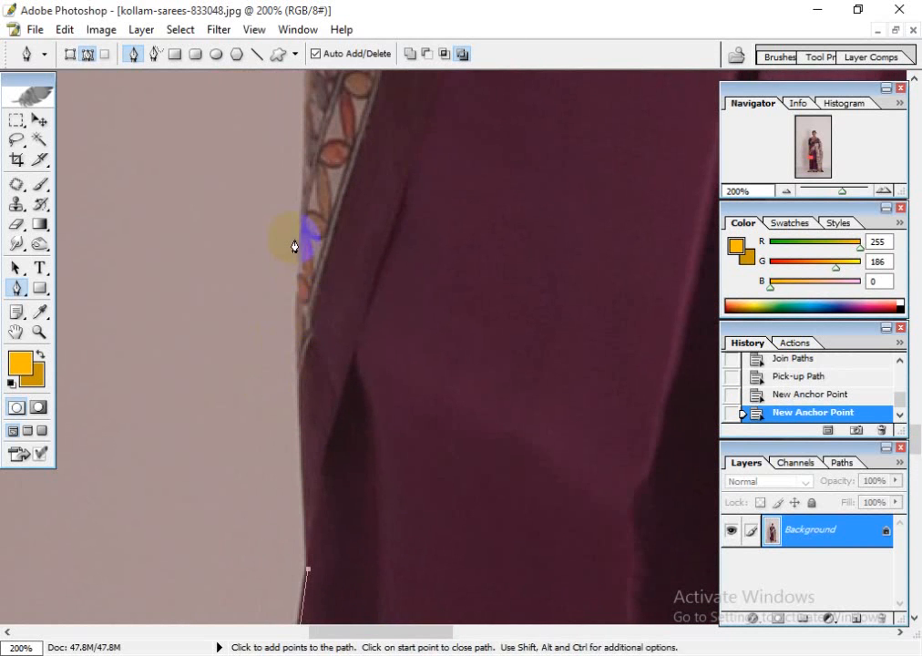
key("ctrl+minus")
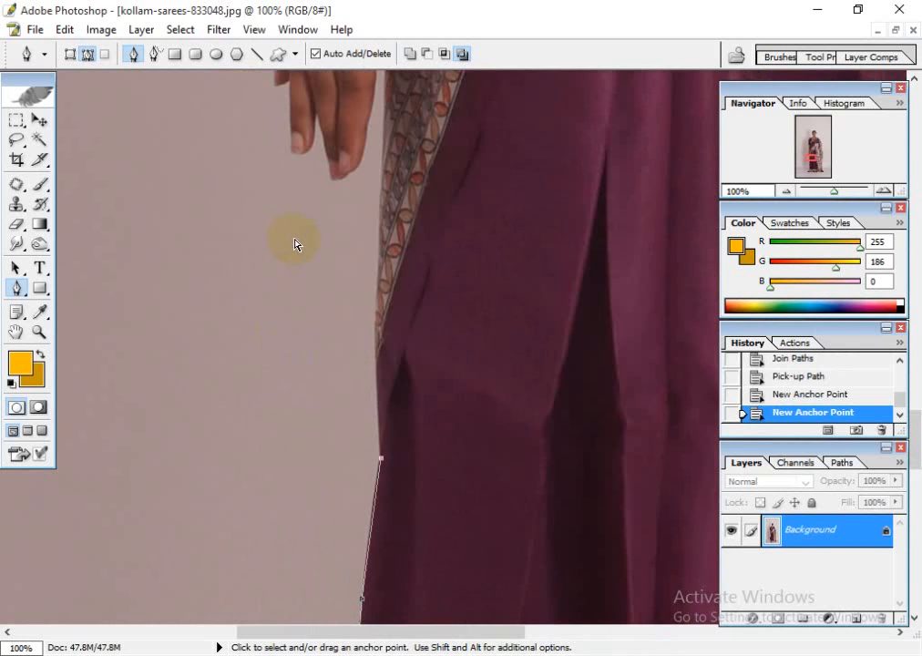
left_click(384, 191)
left_click(376, 273)
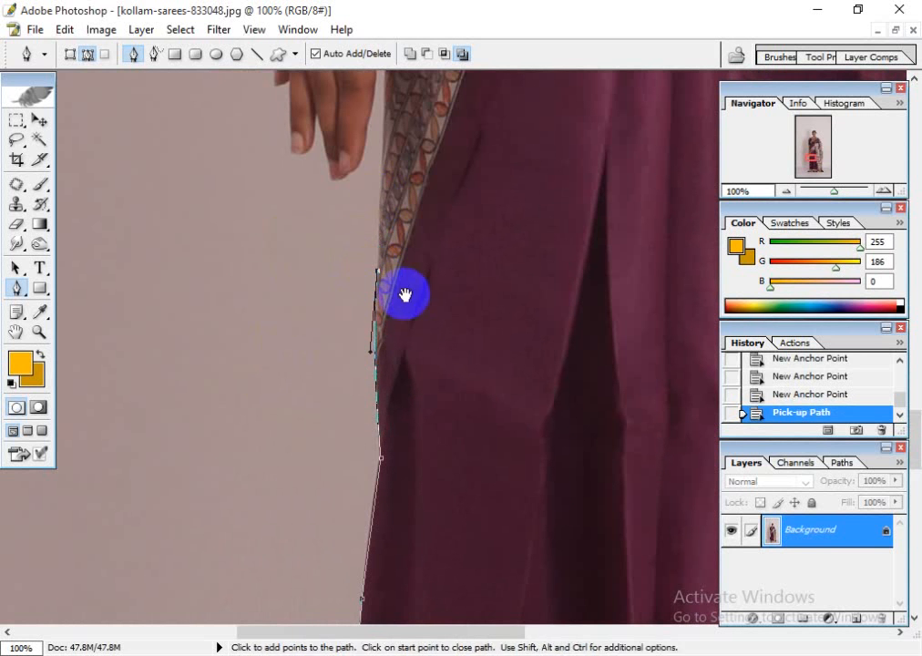
left_click_drag(407, 294, 376, 465)
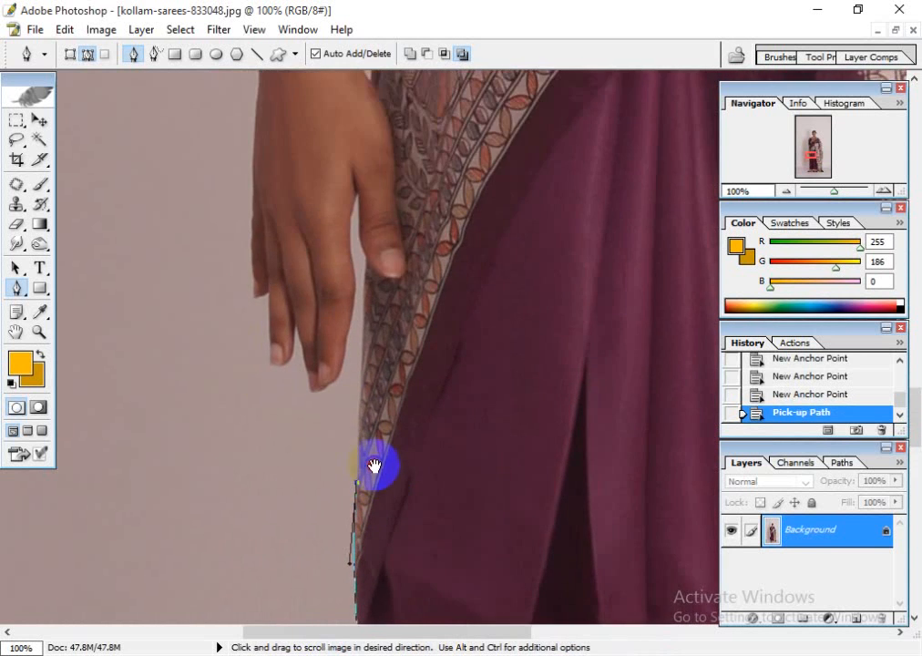
left_click(359, 280)
left_click_drag(371, 235, 371, 233)
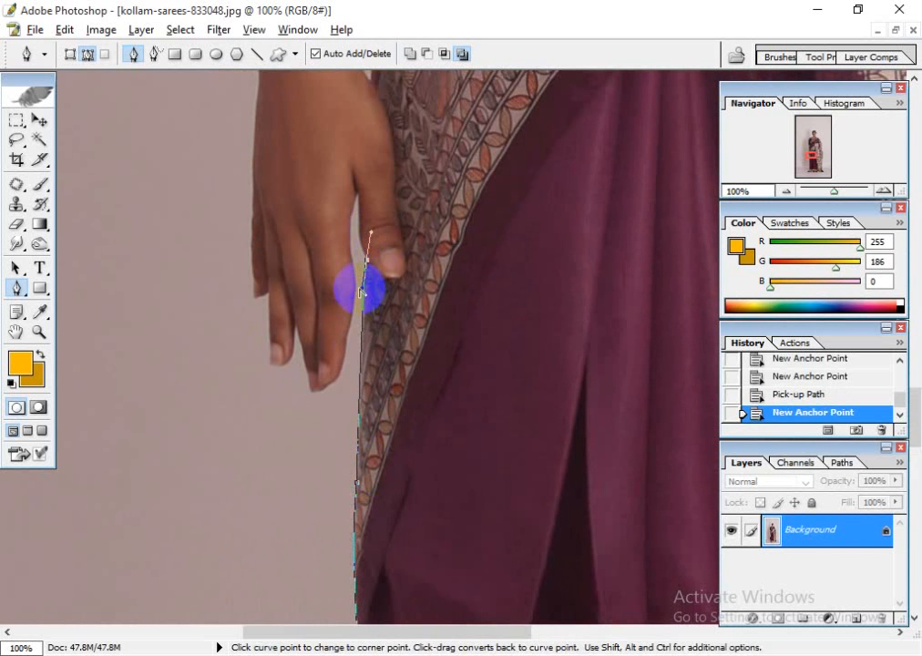
left_click(369, 266)
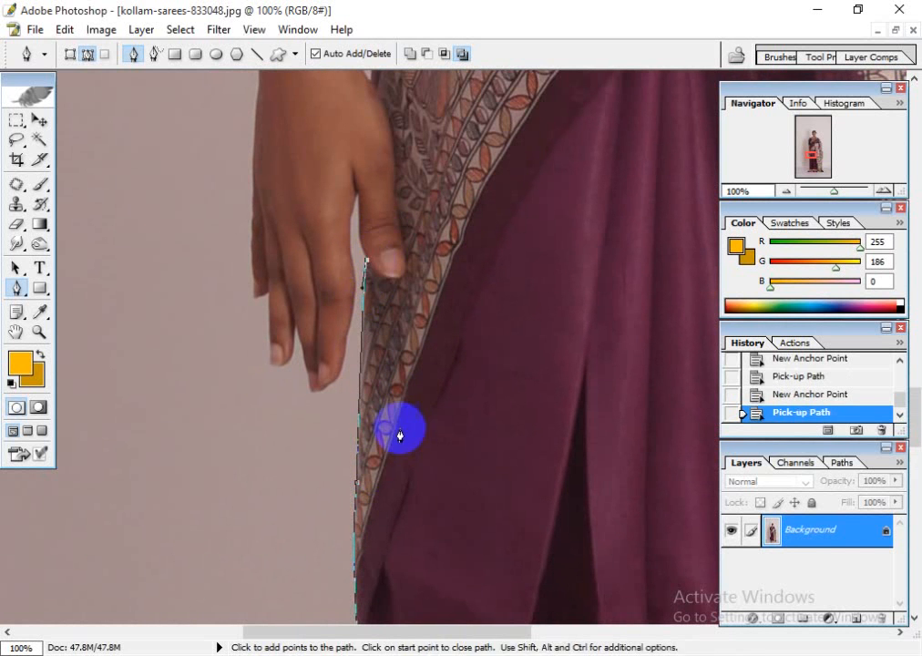
- Continue the path with a curved segment from the border up the thumb's inner edge and remove its outgoing handle
key("ctrl+plus")
key("ctrl+plus")
key("ctrl+plus")
left_click_drag(164, 187, 385, 572)
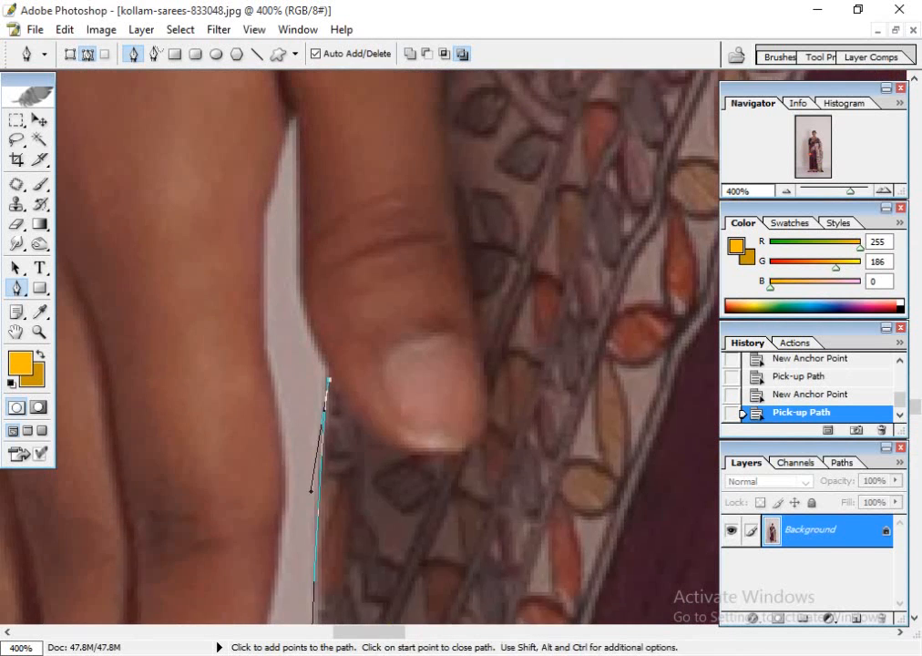
left_click_drag(313, 453, 337, 583)
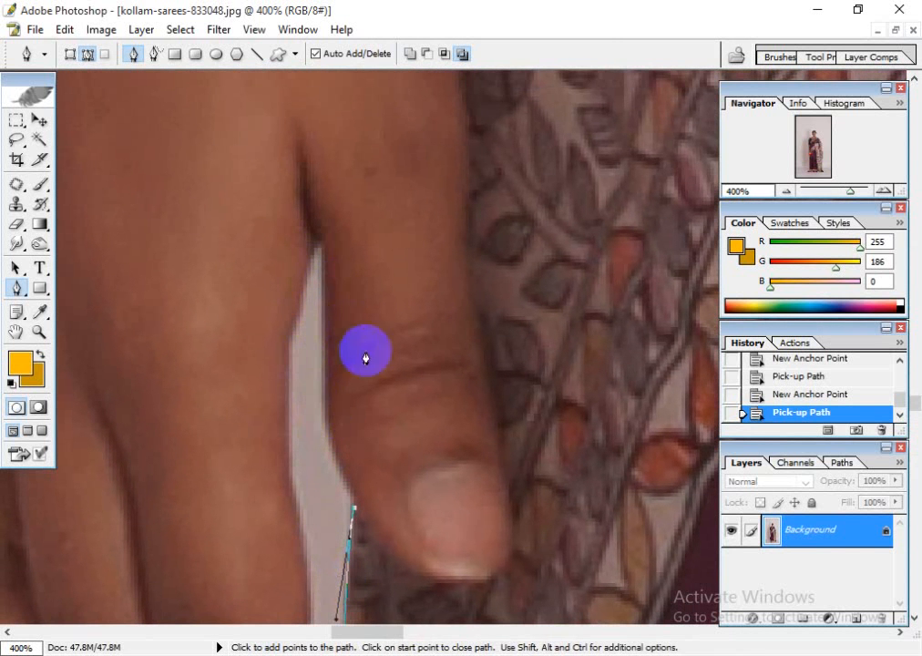
left_click(323, 164)
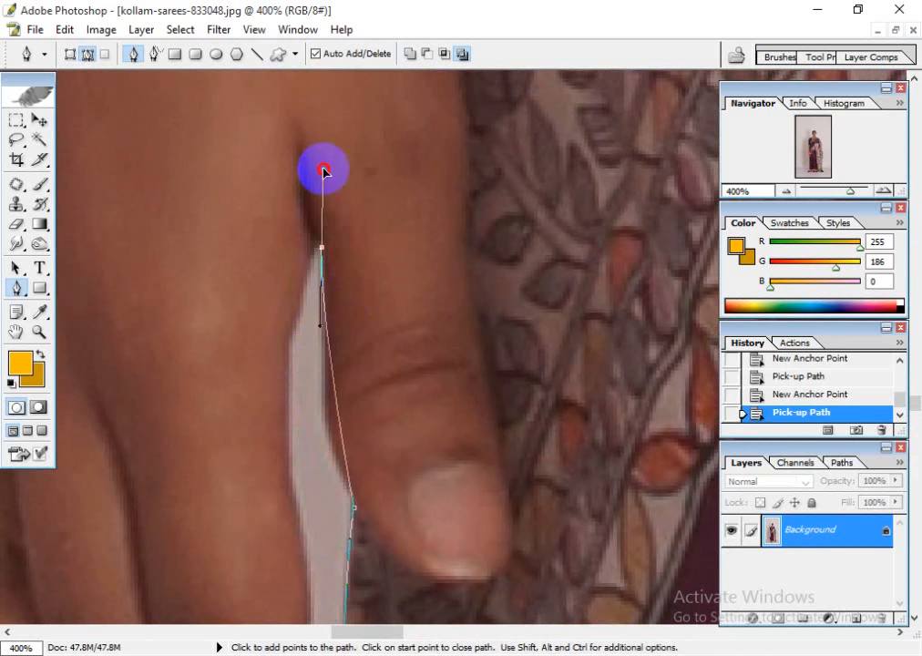
key("ctrl+z")
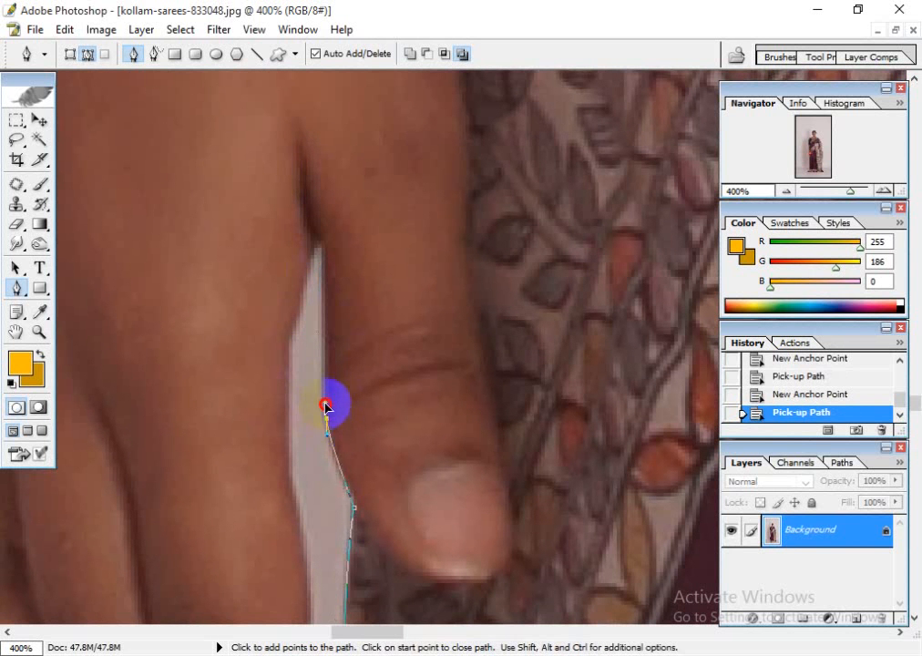
left_click_drag(325, 404, 326, 380)
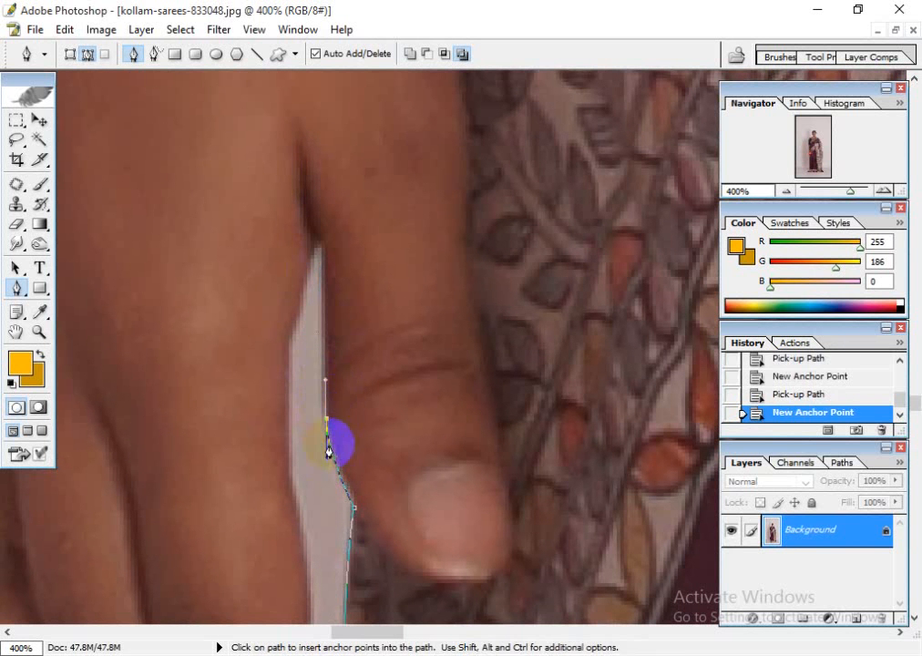
left_click(327, 421, "alt")
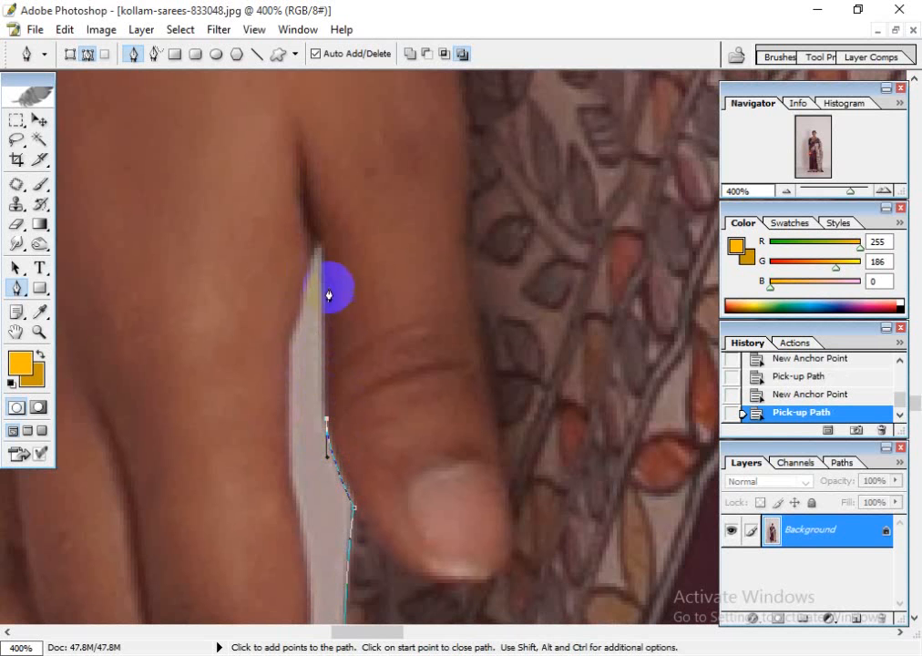
- Trace up into the narrow crease between thumb and index finger and back down to the finger's bend, using corner anchors
left_click_drag(320, 244, 310, 217)
left_click(321, 244, "alt")
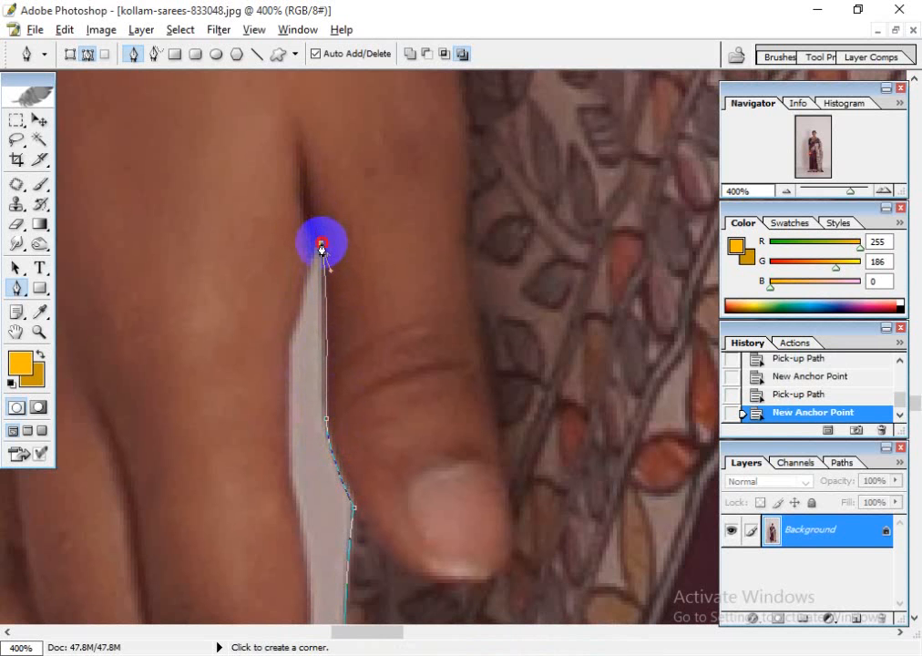
left_click_drag(305, 141, 304, 141)
left_click(304, 167, "alt")
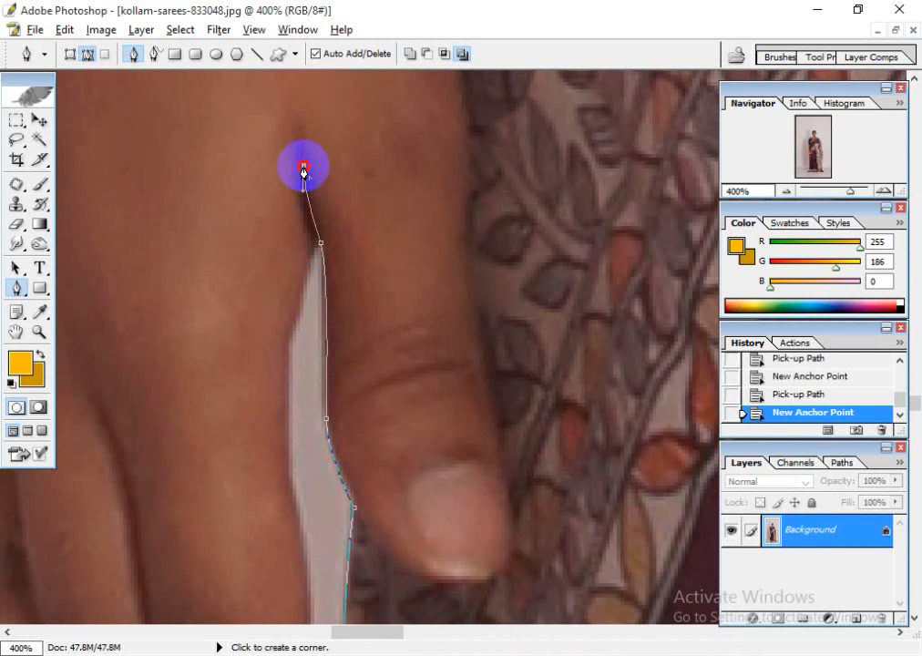
left_click_drag(313, 260, 327, 279)
left_click(314, 260, "alt")
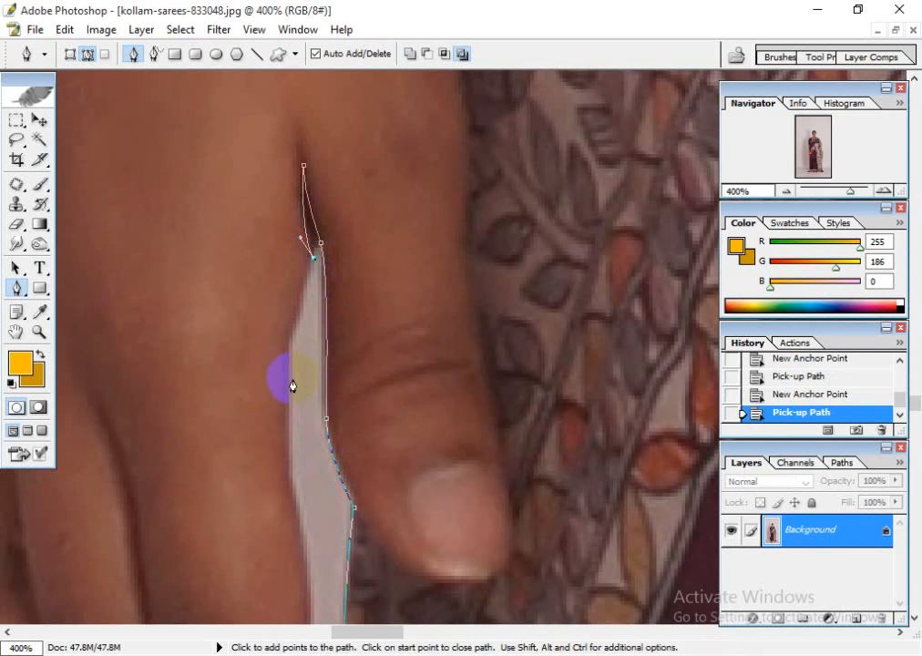
left_click(290, 338)
left_click(290, 338, "alt")
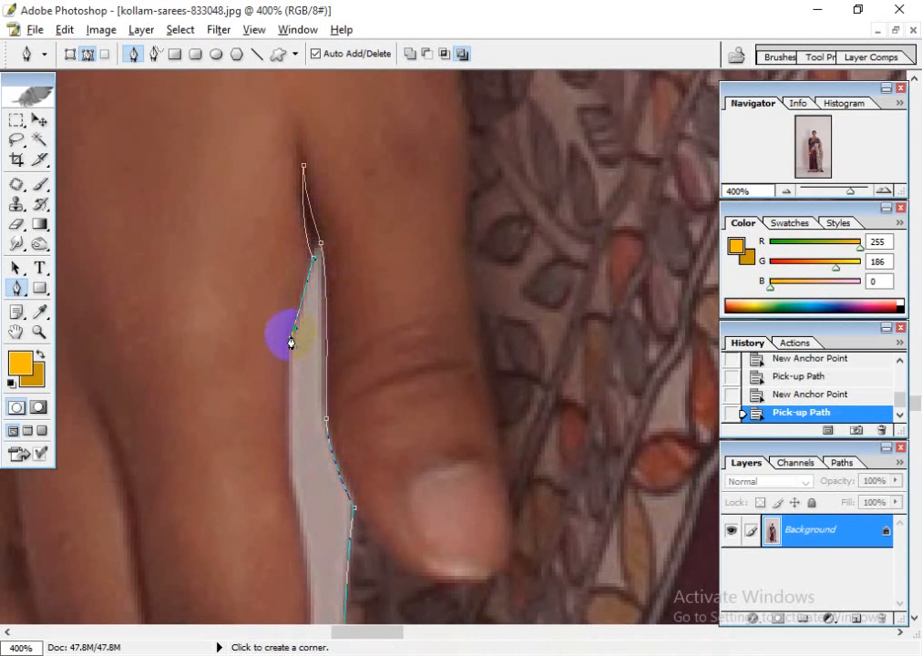
- Resume the path at the index finger's bend and trace down the finger's inner edge past the knuckle
left_click_drag(319, 462, 324, 349)
key("ctrl+x")
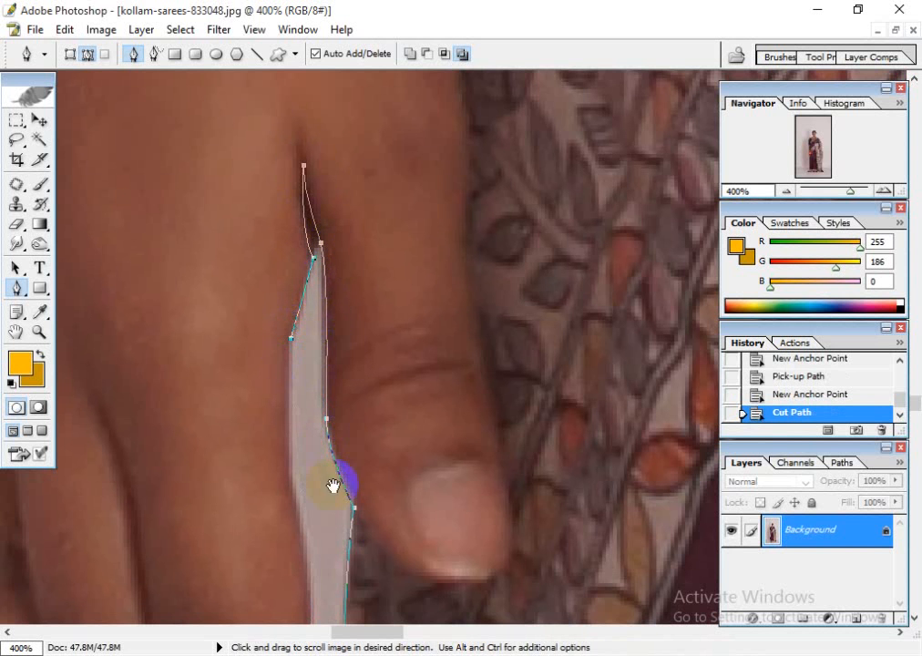
left_click_drag(335, 512, 355, 274)
left_click(310, 241)
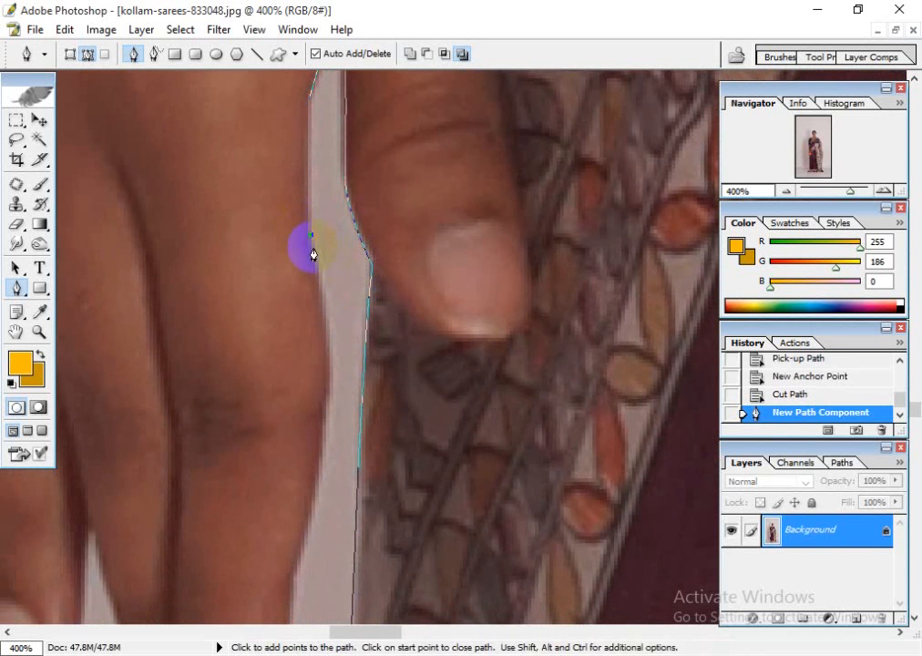
key("ctrl+z")
left_click(310, 100)
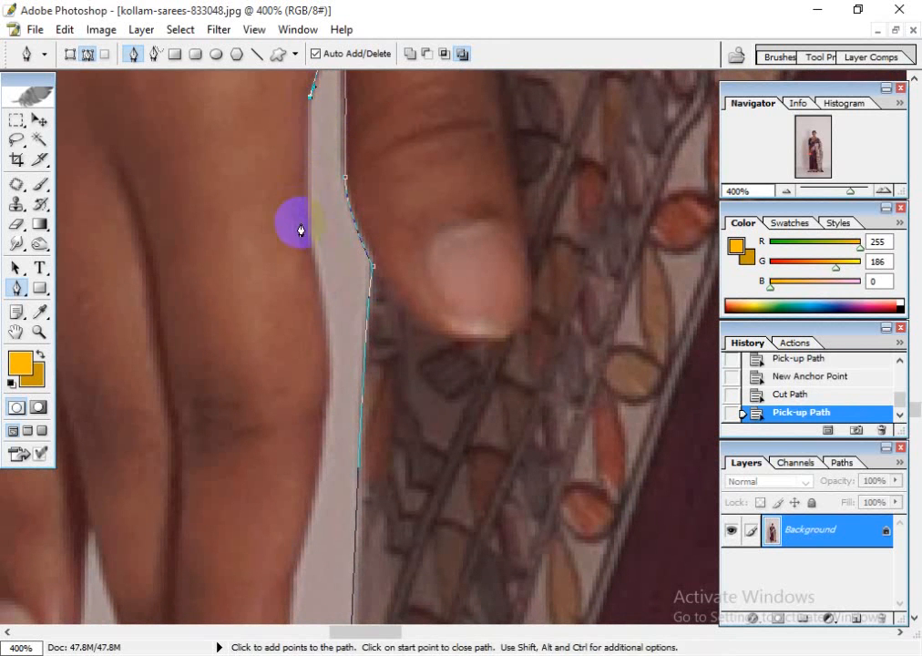
left_click_drag(339, 325, 342, 284)
key("ctrl+z")
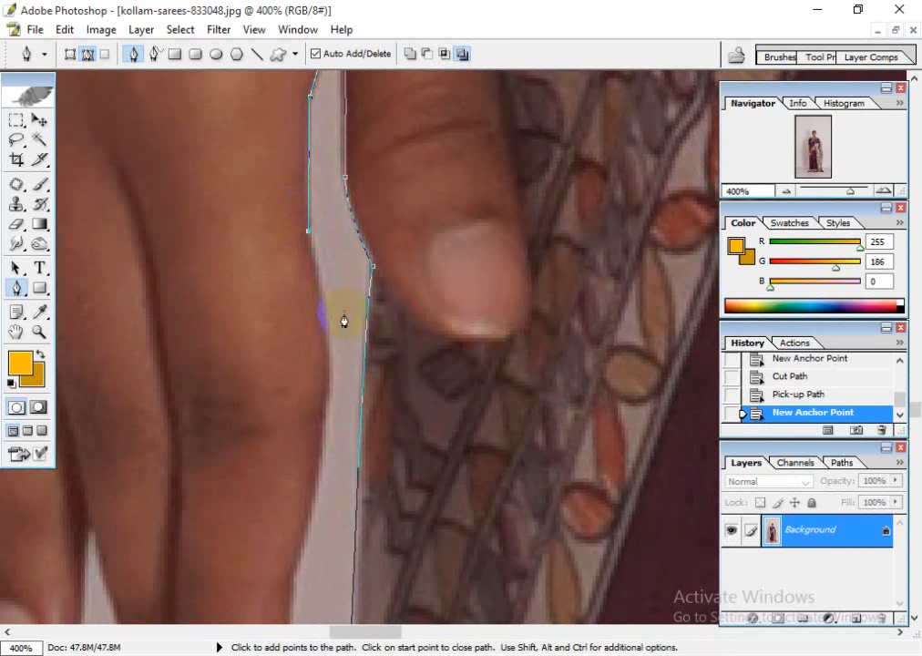
key("space")
left_click_drag(358, 440, 297, 467)
left_click(344, 317)
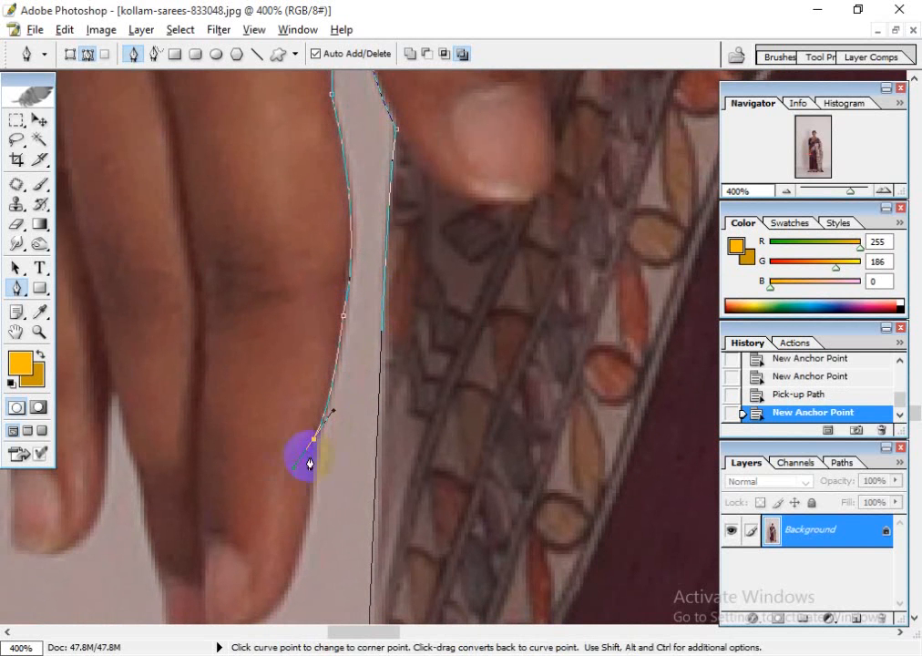
- Trace around the index fingertip to the tip of the adjacent middle finger with curved segments, removing each anchor's outgoing handle
left_click(316, 440)
left_click_drag(319, 508, 381, 330)
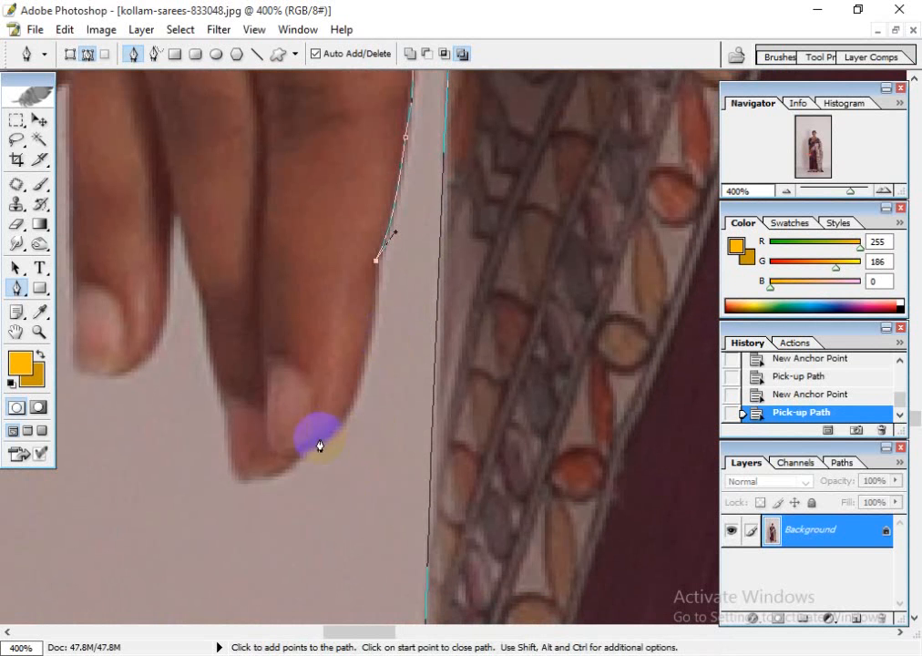
left_click_drag(314, 448, 248, 483)
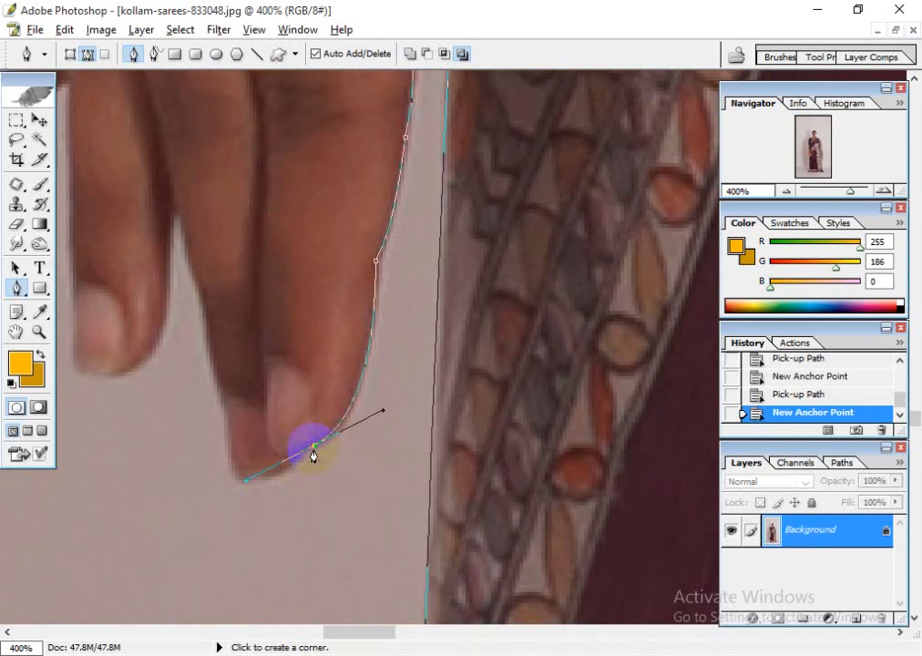
left_click(312, 448)
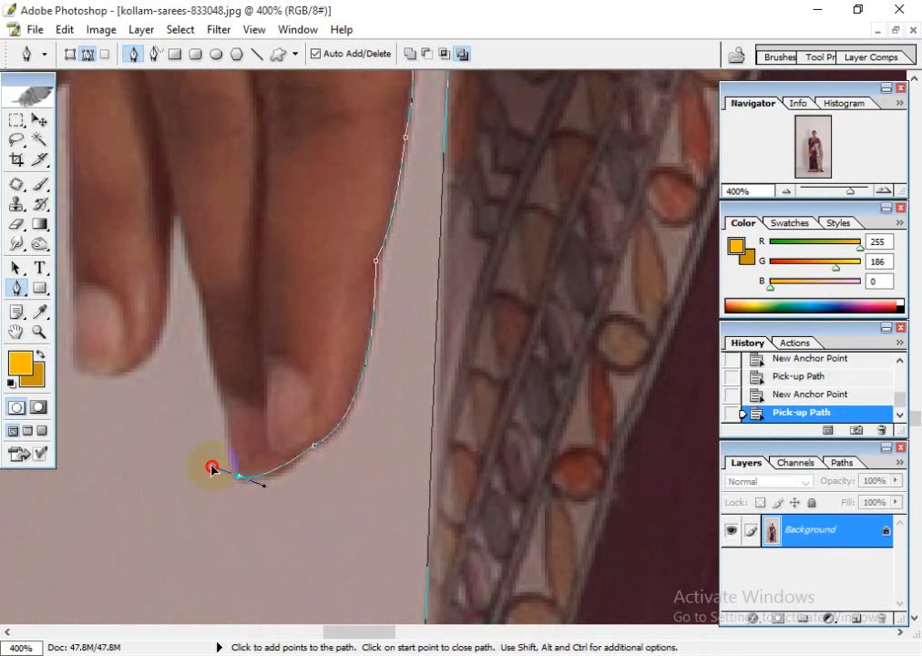
left_click_drag(208, 460, 216, 453)
left_click(239, 478)
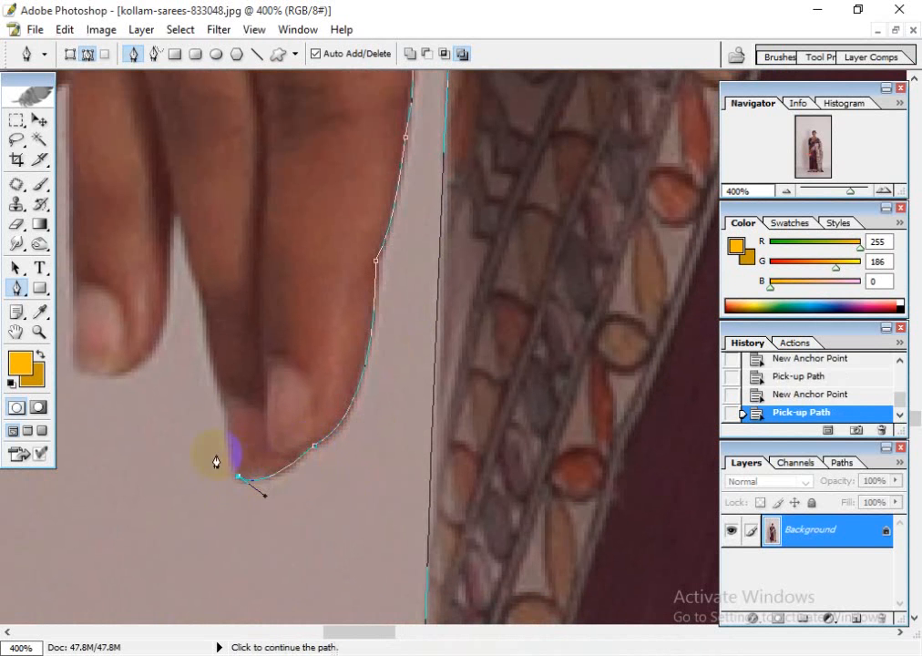
- Continue the path up the middle finger's outer edge into the gap before the ring finger, using anchors without outgoing handles
left_click_drag(225, 407, 207, 274)
left_click(225, 407)
left_click(203, 309)
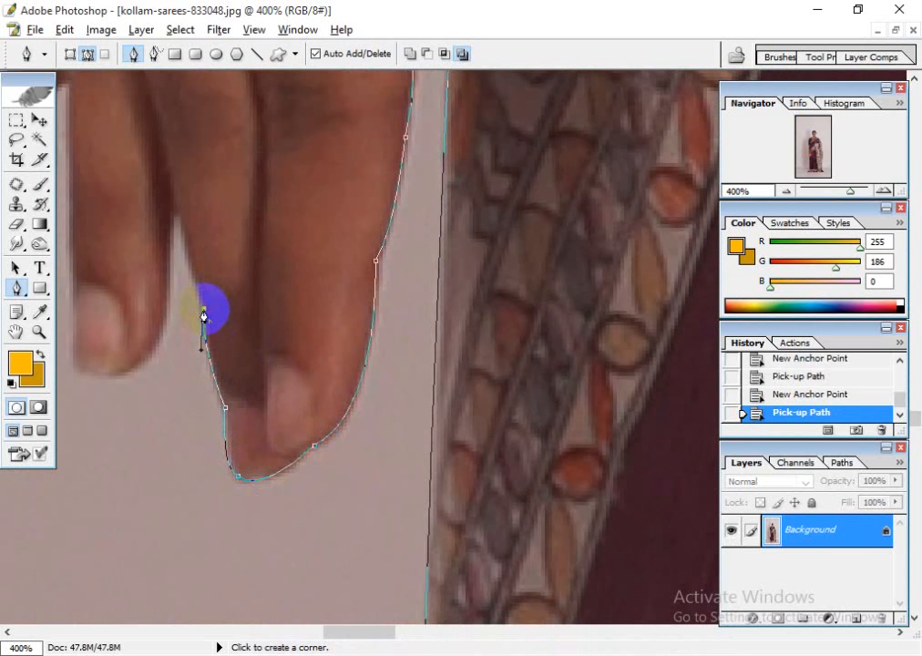
mouse_move(173, 205)
left_mouse_down()
mouse_move(177, 226)
mouse_move(175, 206)
left_mouse_up()
left_click(174, 205)
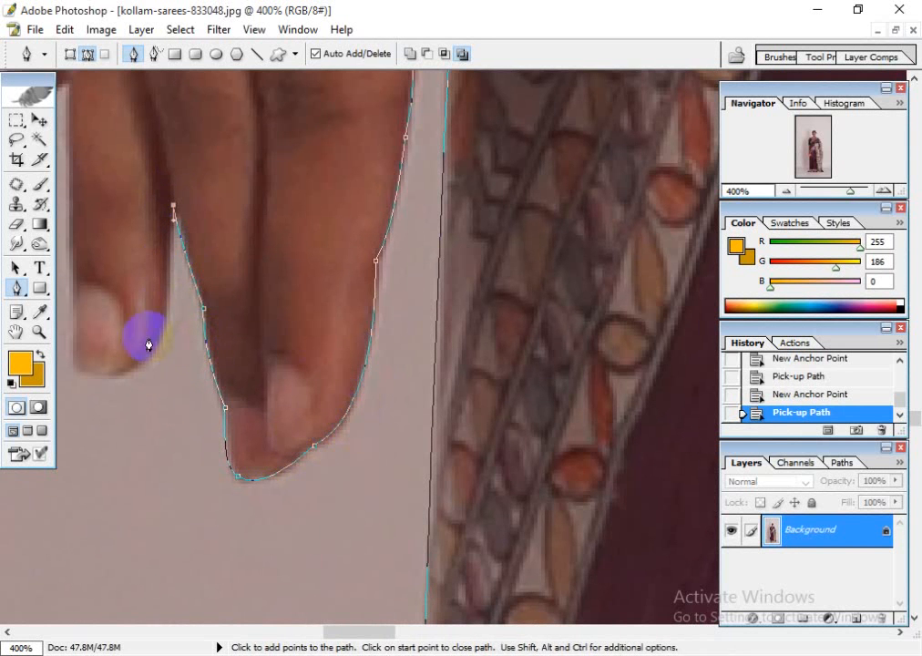
- Trace around the ring fingertip and straight up the finger's outer edge to where it meets the little finger
left_click_drag(75, 376, 37, 362)
left_click(108, 374)
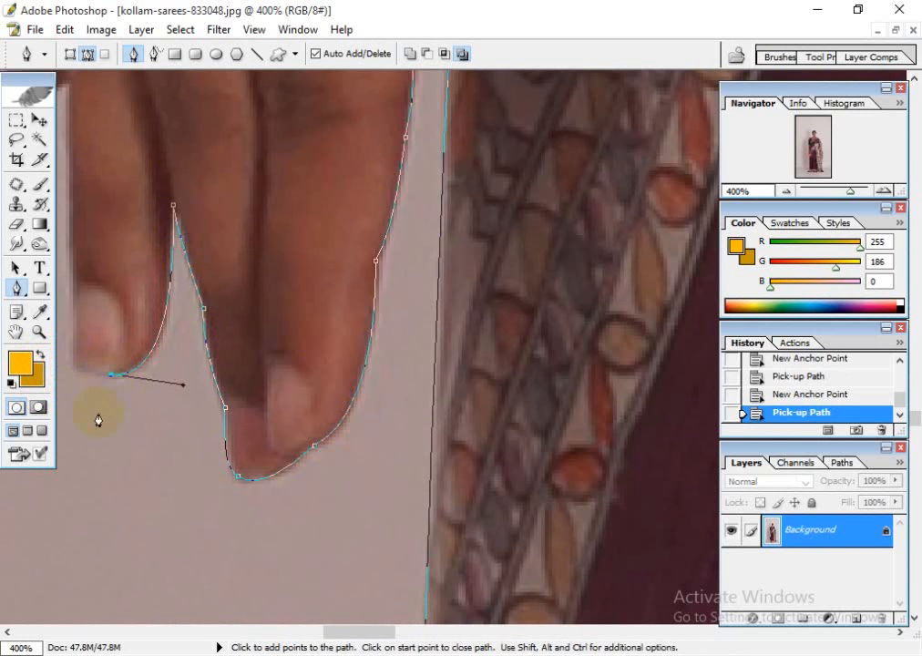
left_click_drag(97, 422, 300, 539)
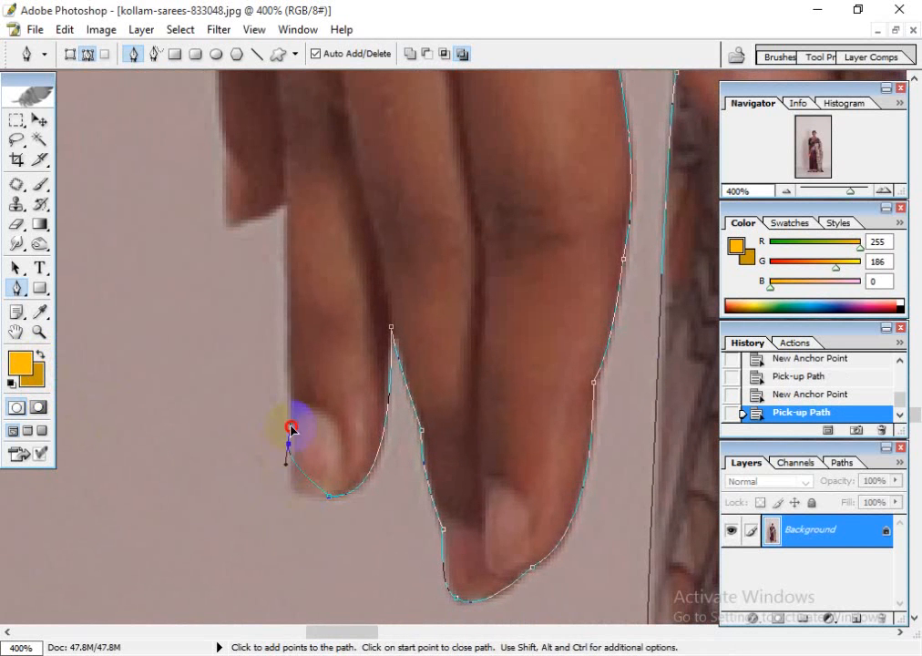
left_click_drag(291, 428, 297, 367)
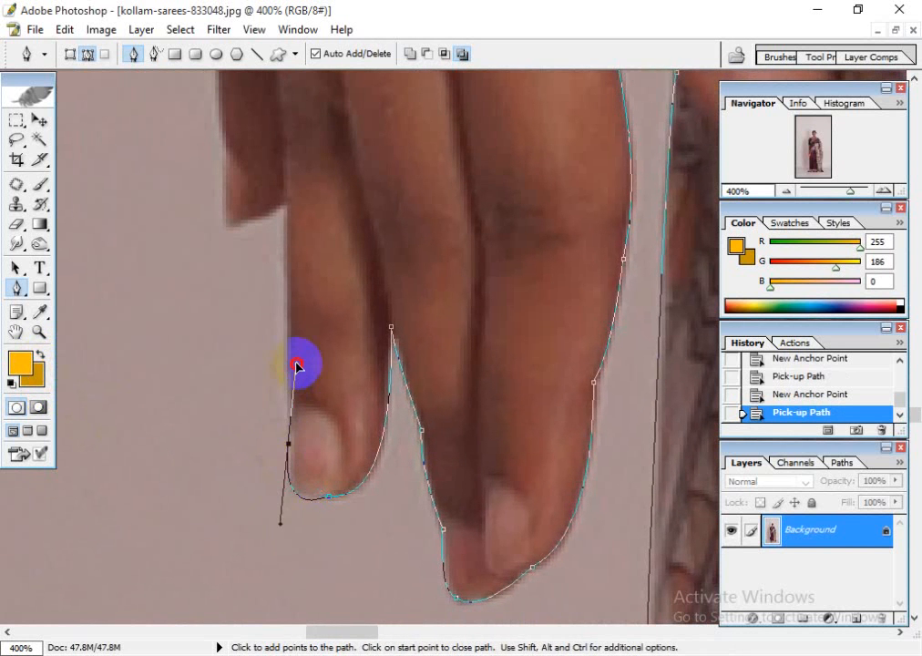
left_click(287, 444)
key("super")
left_click(378, 16)
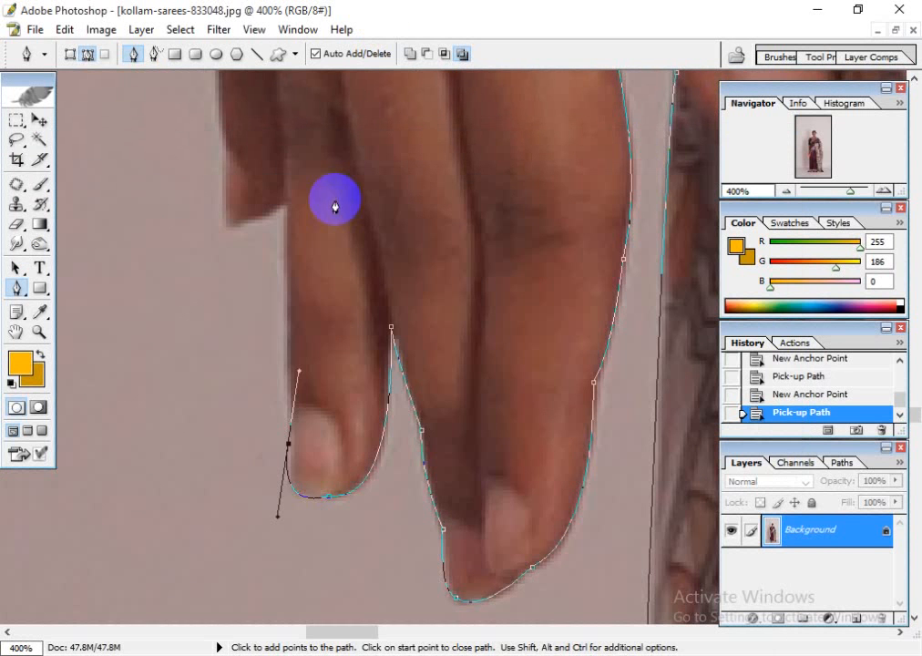
left_click(288, 445)
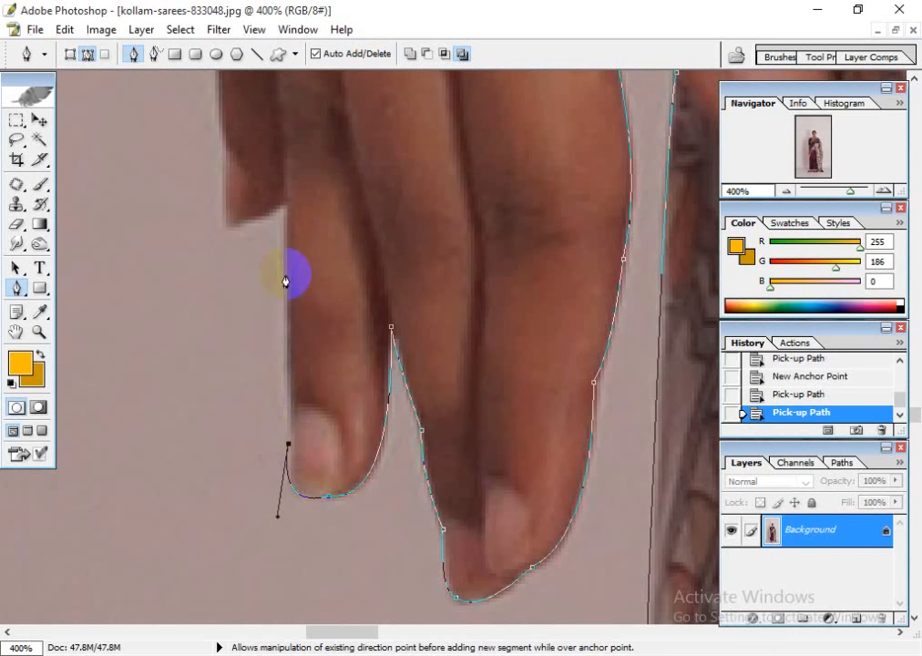
left_click(286, 204)
- Trace around the little fingertip and up its outer side with two curved segments, removing each anchor's outgoing handle
left_click_drag(307, 319, 428, 572)
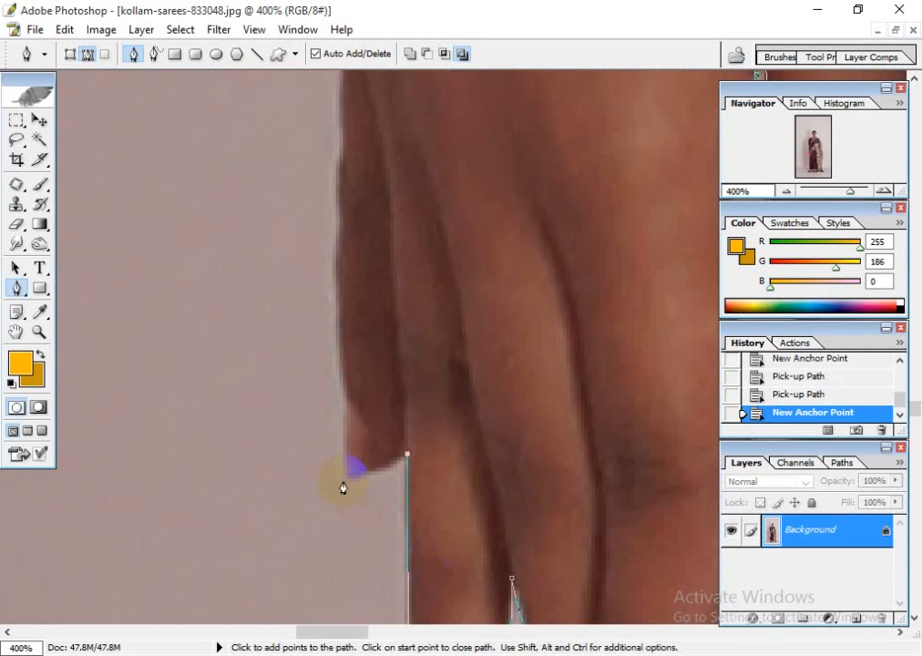
left_click_drag(337, 465, 335, 464)
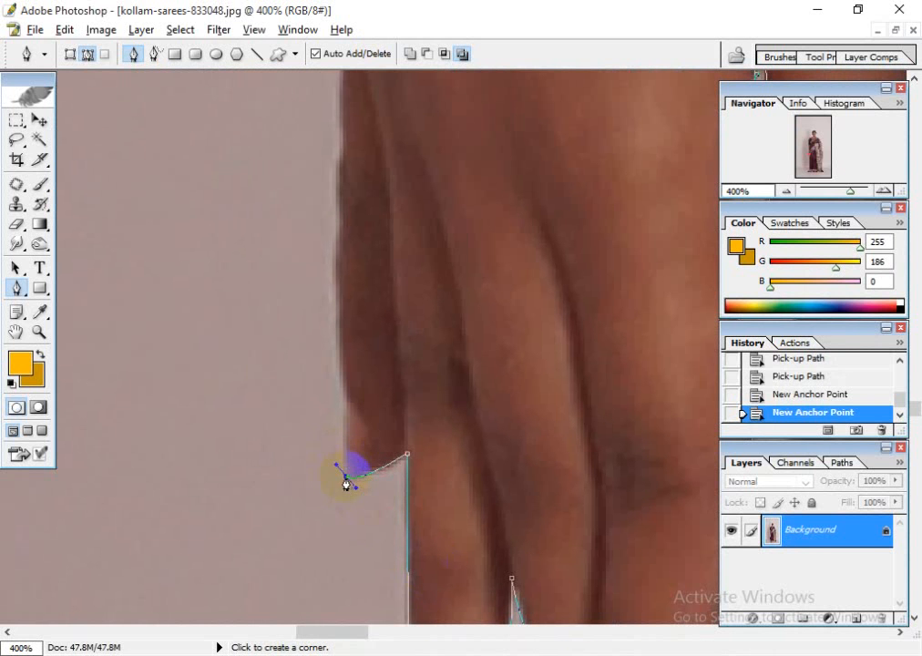
left_click(345, 475, "alt")
left_click_drag(347, 389, 349, 383)
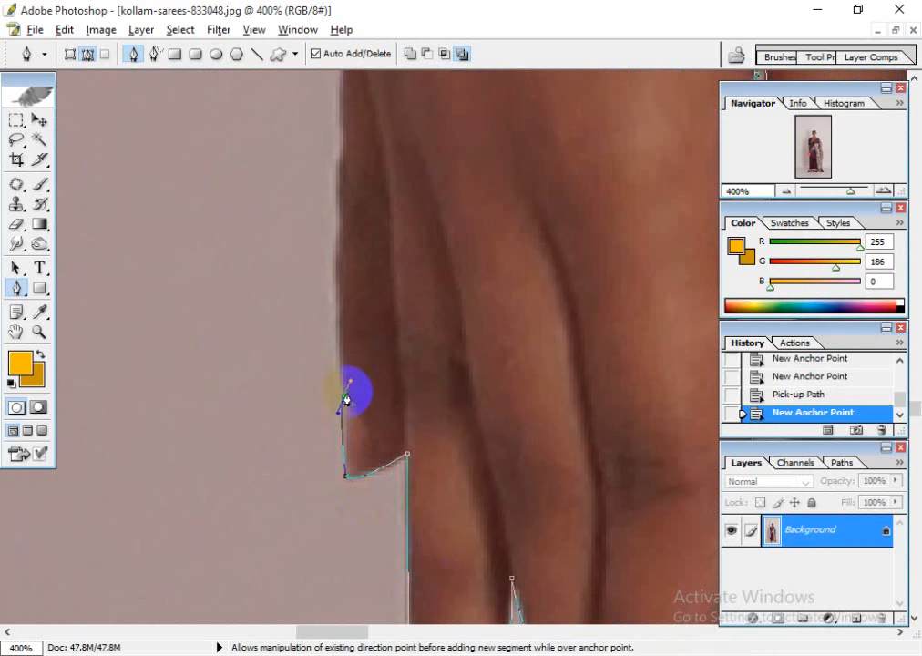
left_click(344, 397, "alt")
- Trace the outer edge of the hand upward from the little finger with four curved segments, removing each anchor's outgoing handle
left_click_drag(414, 333, 426, 522)
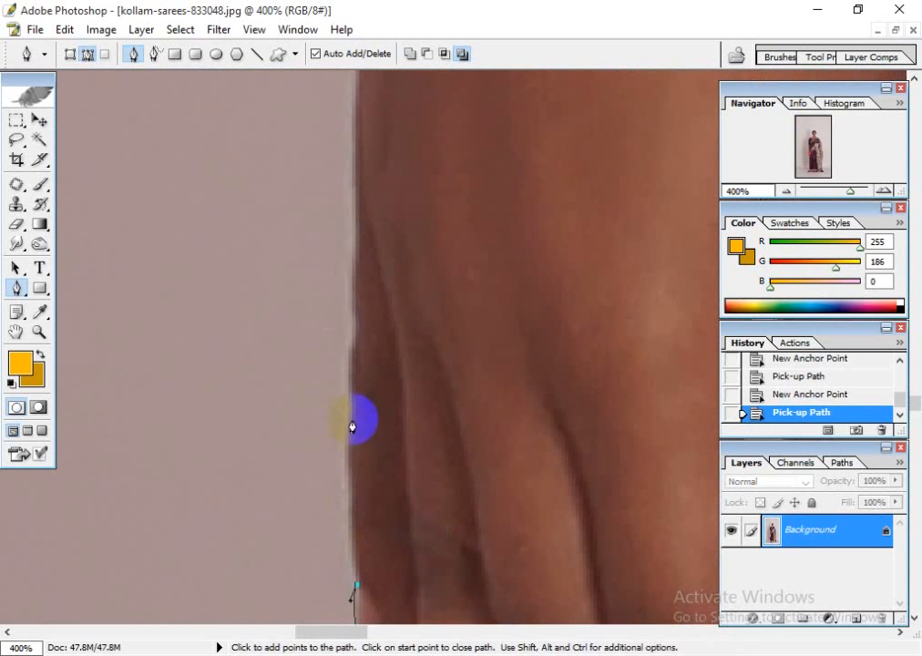
left_click_drag(362, 383, 351, 417)
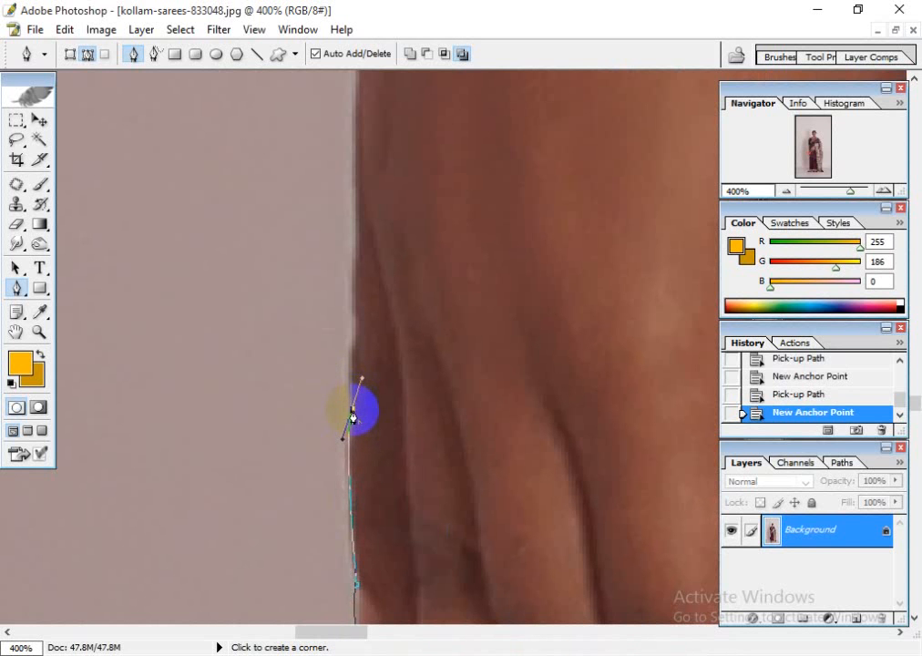
left_click(352, 409, "alt")
left_click_drag(363, 328, 393, 515)
left_click(358, 344, "alt")
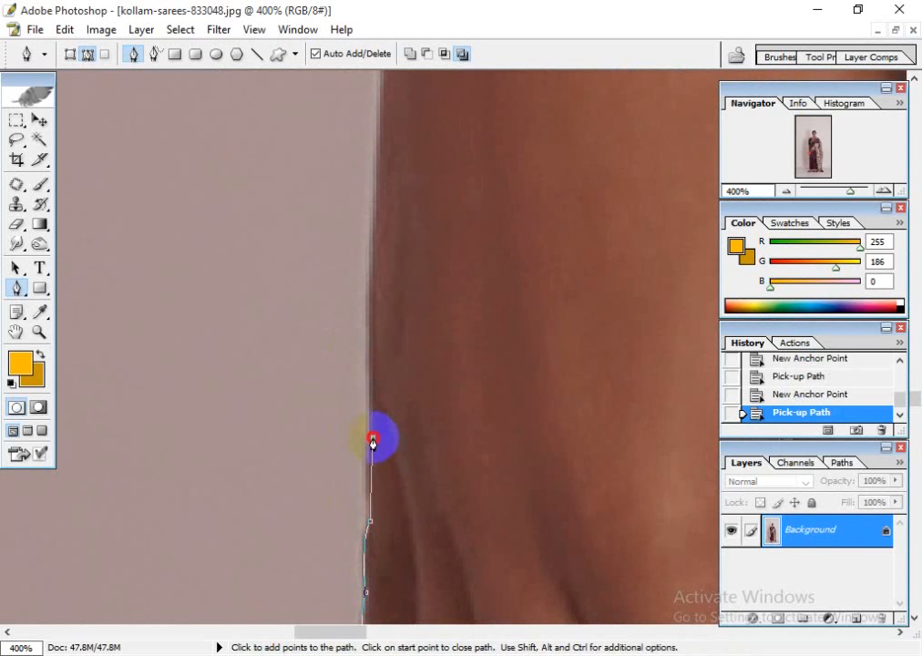
left_click_drag(372, 441, 391, 570)
left_click(375, 440, "alt")
left_click_drag(382, 317, 394, 265)
left_click(383, 317, "alt")
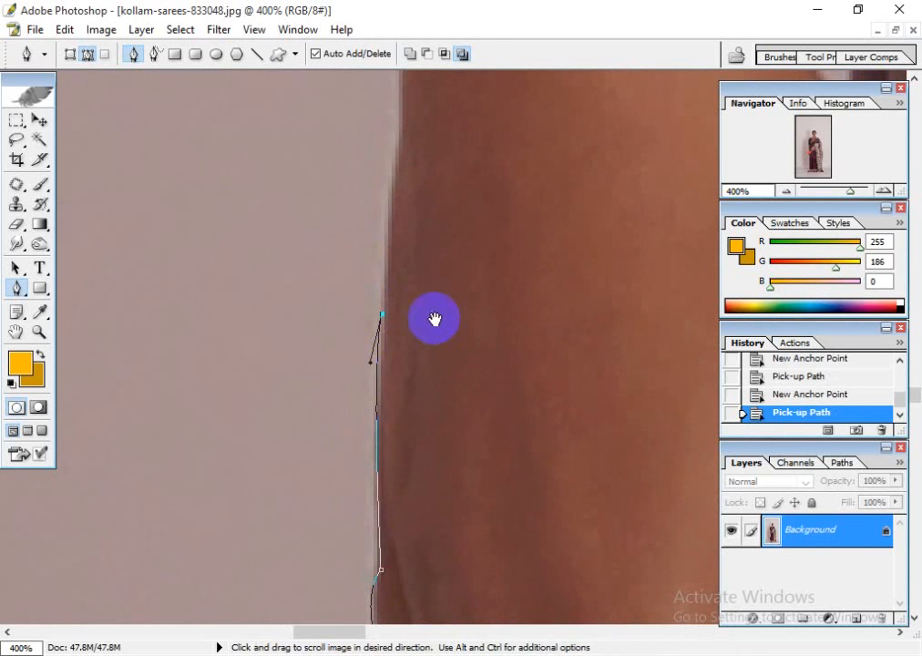
left_click_drag(431, 319, 422, 524)
left_click(398, 321)
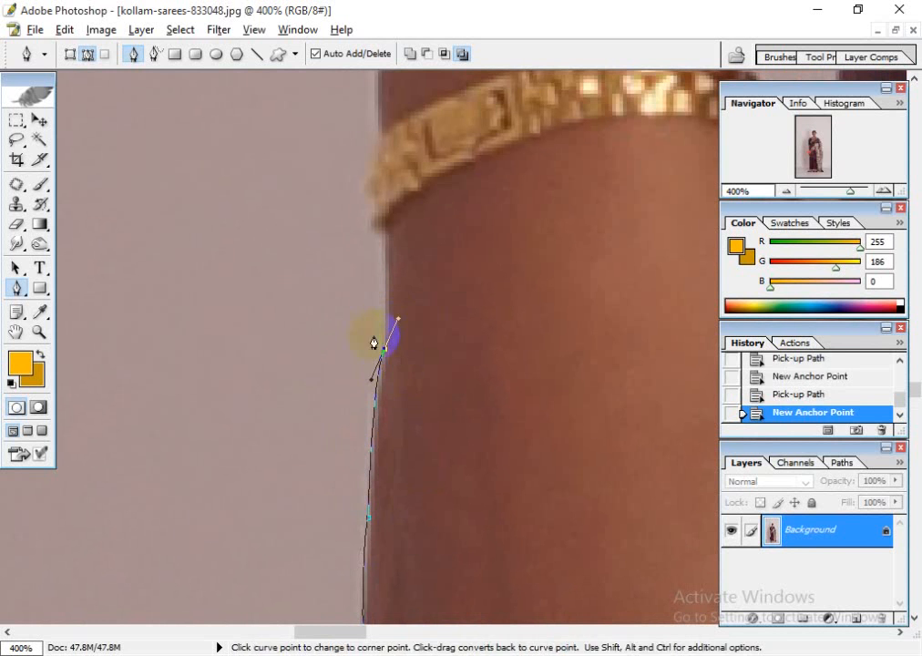
left_click(386, 354, "alt")
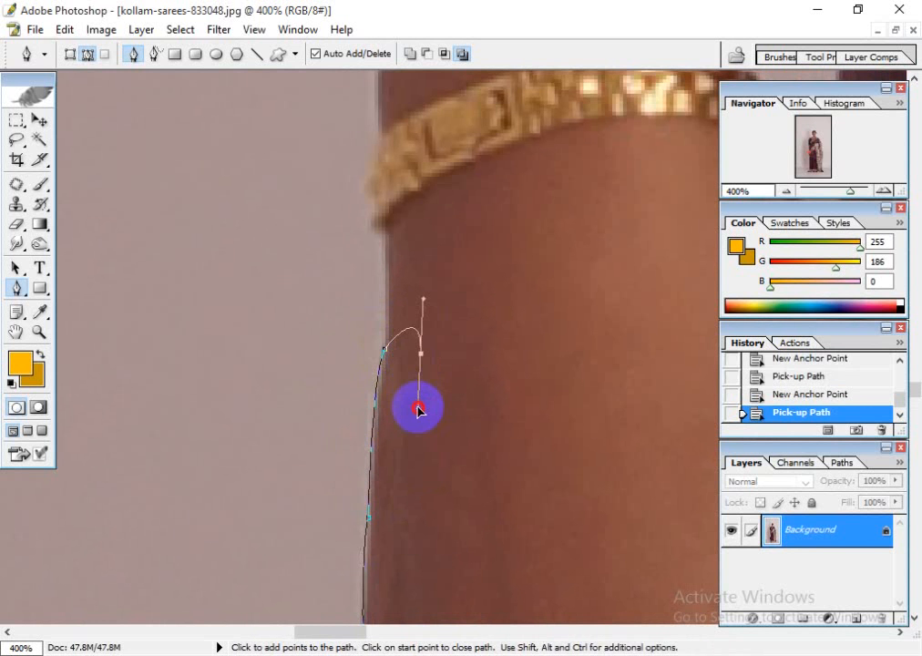
left_click(420, 417)
key("Delete")
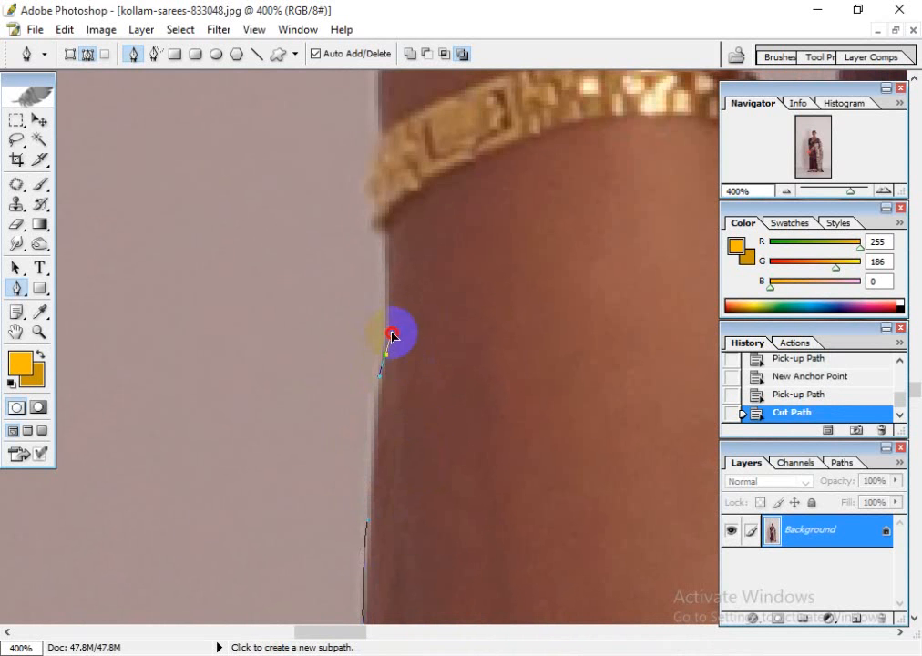
left_click_drag(391, 333, 392, 331)
key("ctrl+z")
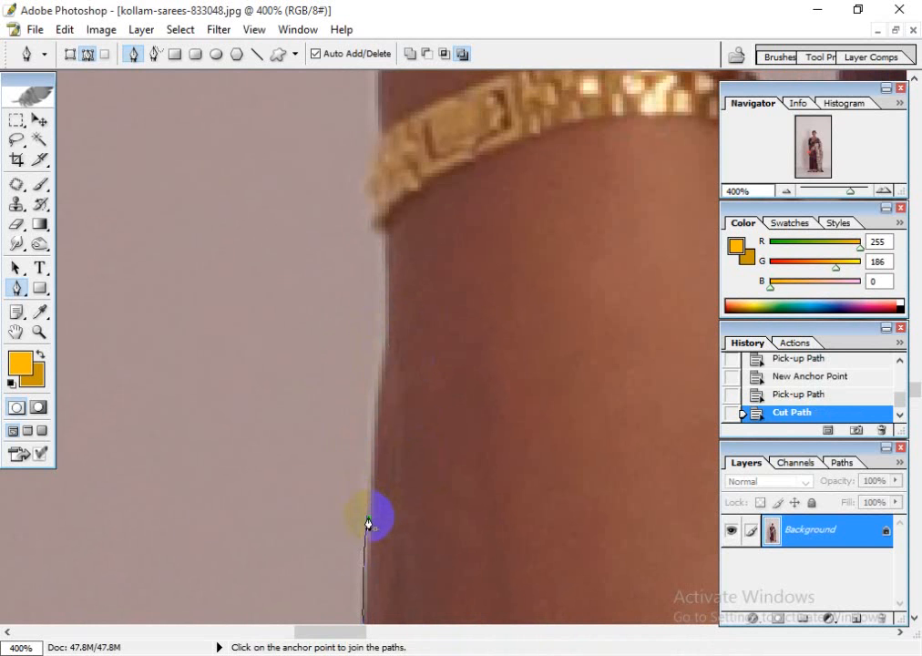
- Reconnect to the path's last anchor and add a curved segment up the wrist towards the gold bracelet, without an outgoing handle
left_click(368, 520)
left_click_drag(398, 311, 399, 307)
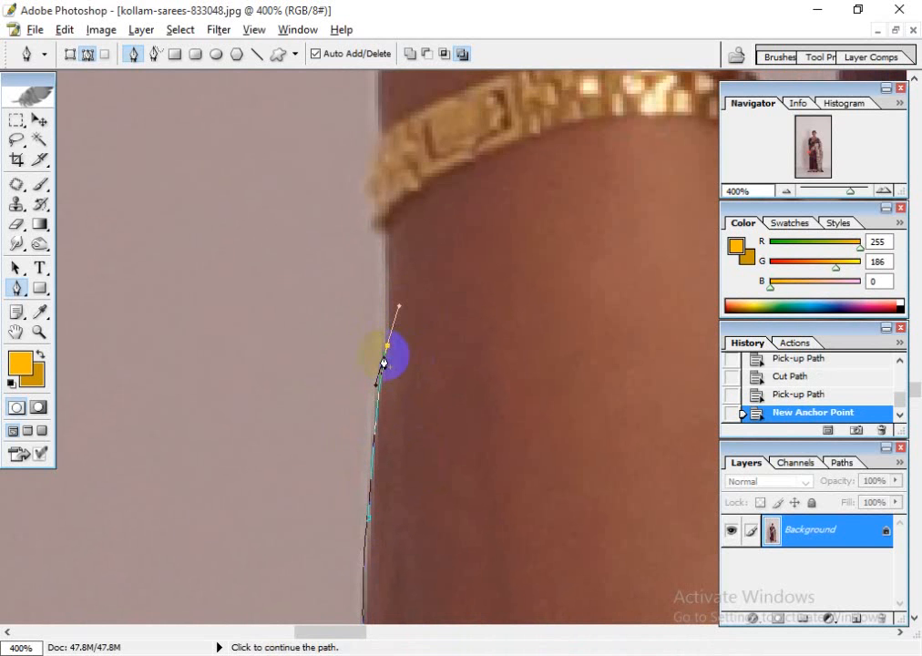
left_click(387, 346, "alt")
- Trace up to the gold bracelet's lower corner and curve around its outer edge, removing the last anchor's outgoing handle
left_click_drag(452, 327, 466, 518)
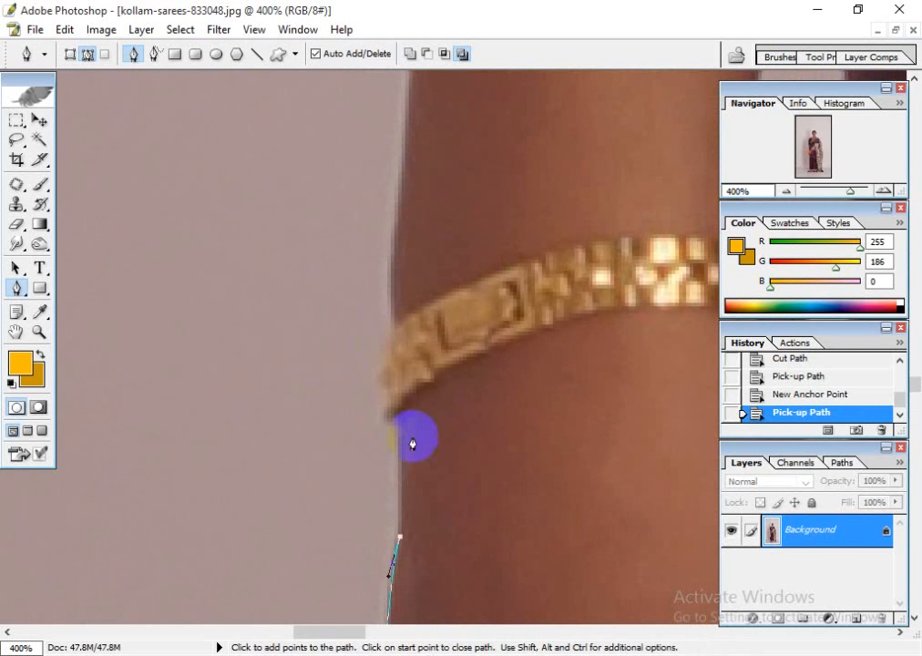
left_click(388, 412)
left_click(391, 329)
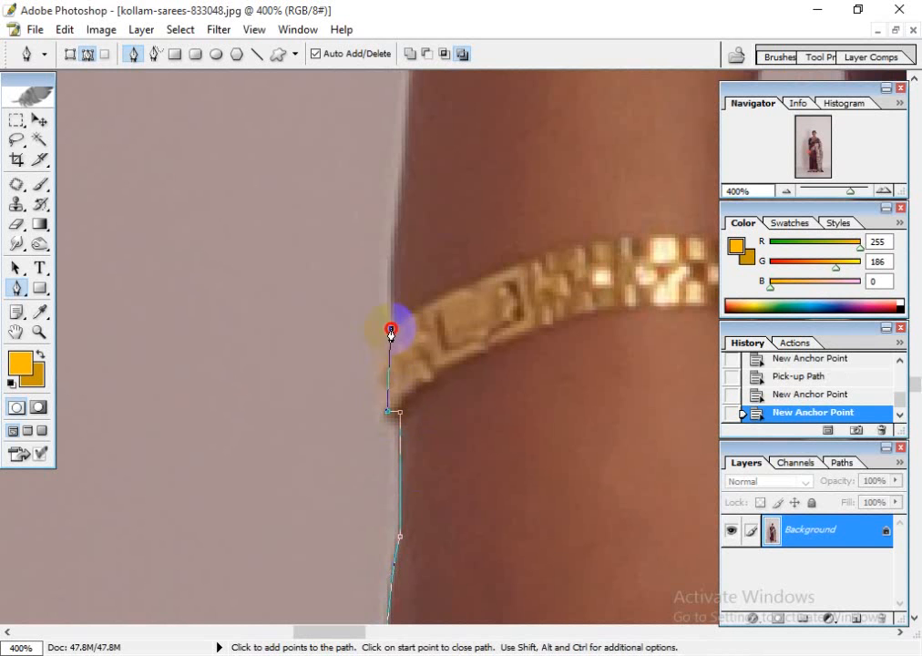
left_click_drag(412, 288, 412, 288)
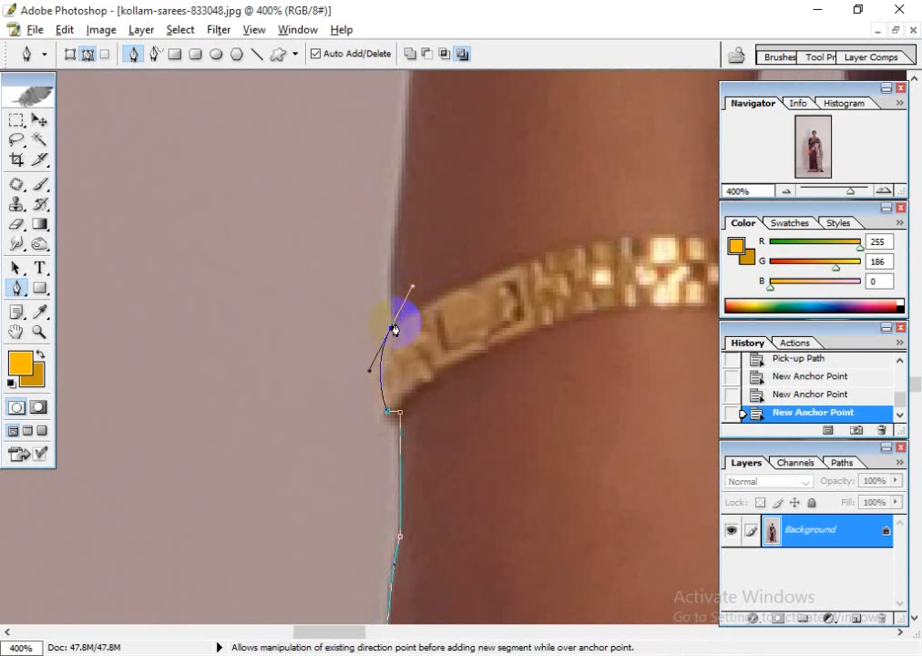
left_click(391, 331)
- Trace the forearm's outer edge above the bracelet with two curved segments, removing each anchor's outgoing handle
left_click_drag(426, 341, 418, 535)
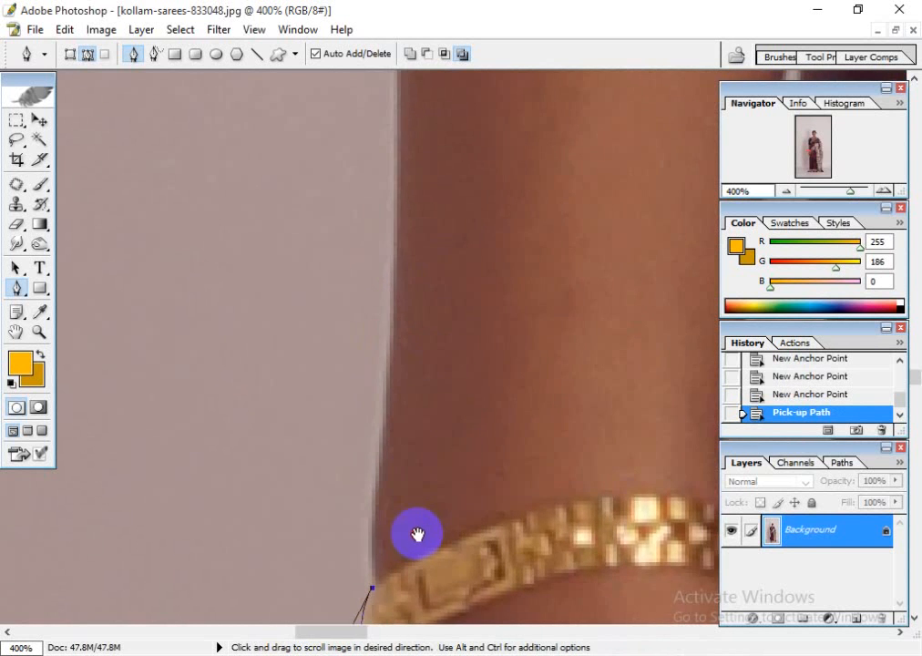
left_click_drag(377, 416, 420, 551)
left_click(376, 416)
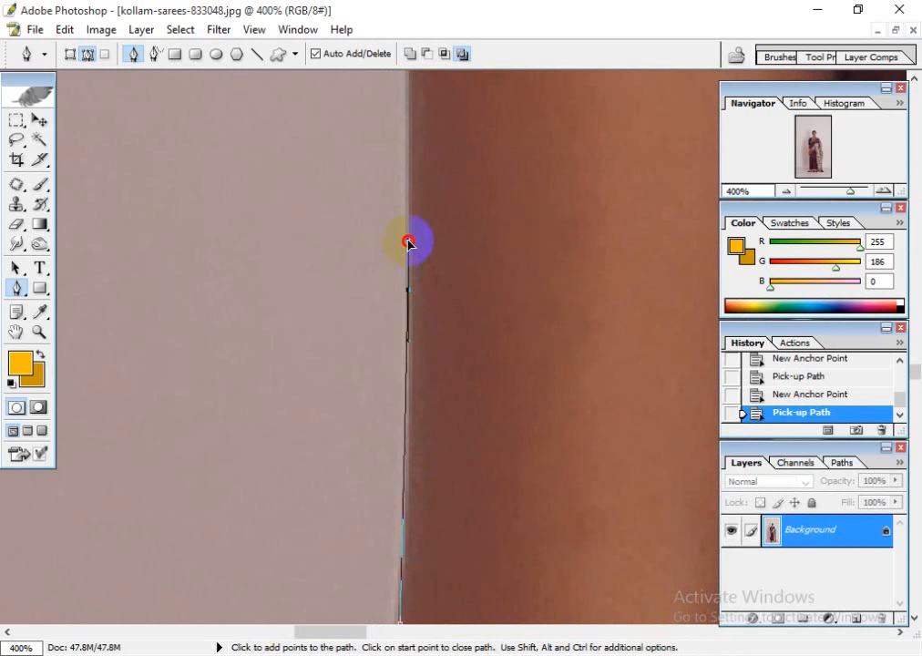
left_click_drag(399, 211, 399, 212)
left_click(408, 289, "alt")
- Add the next curved segment up the forearm at 300% zoom, nudge its anchor slightly left and remove the outgoing handle
left_click_drag(456, 264, 479, 548)
key("ctrl+minus")
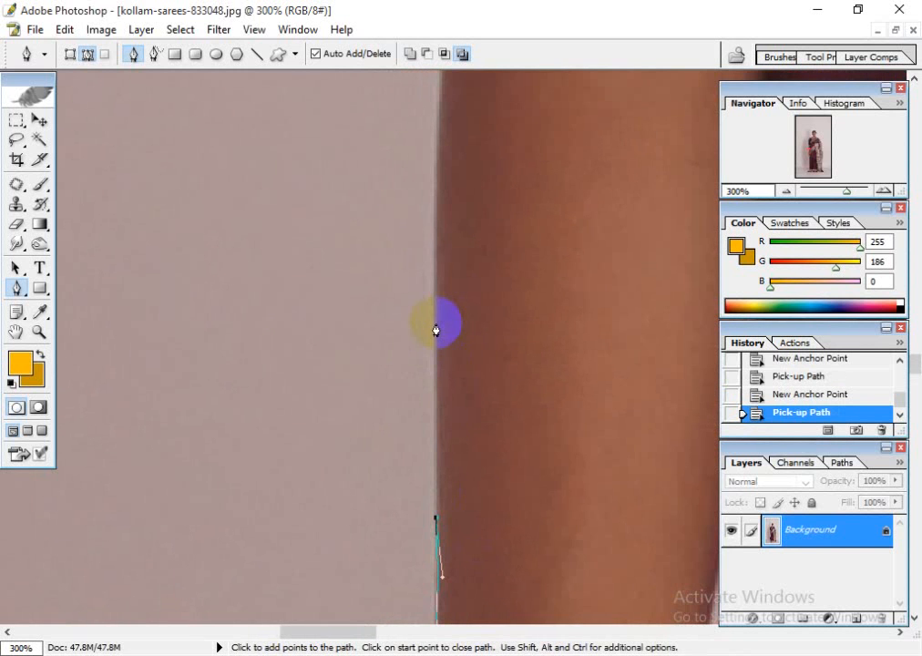
left_click(444, 169)
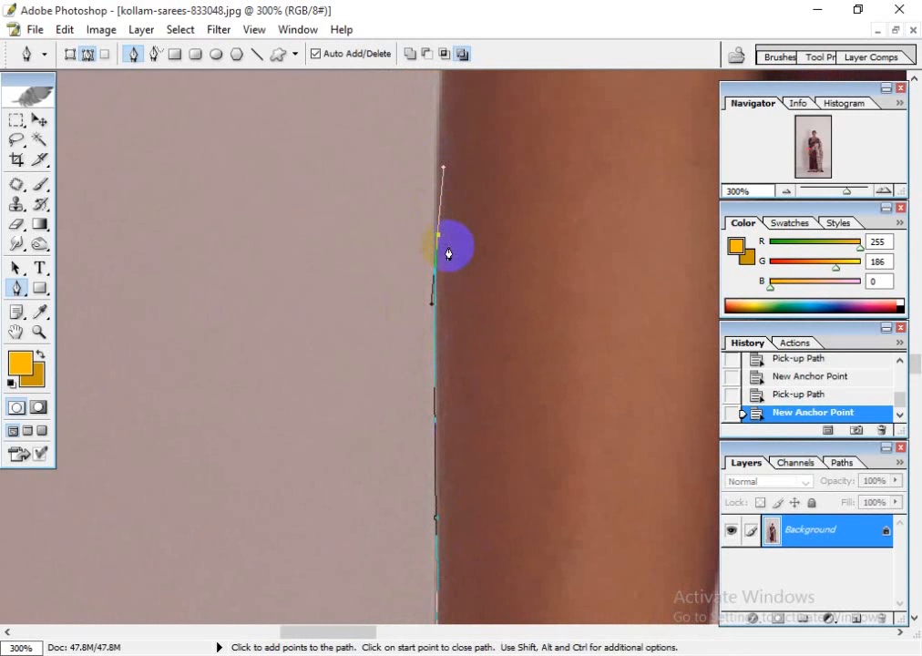
key("Left")
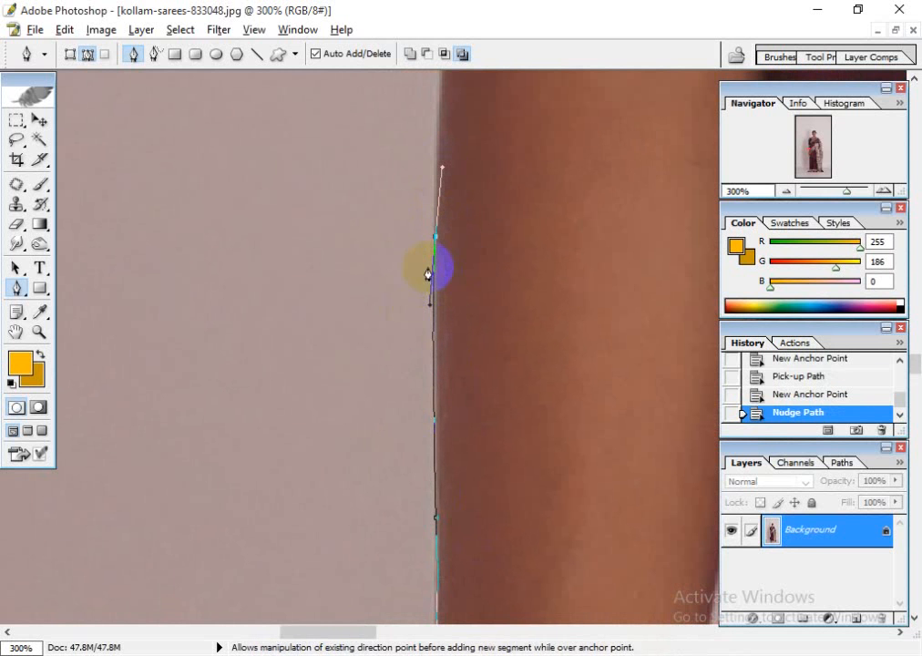
left_click(436, 242)
- Add a curved segment up the upper arm's outer edge and remove its last anchor's outgoing handle
left_click_drag(453, 264, 438, 442)
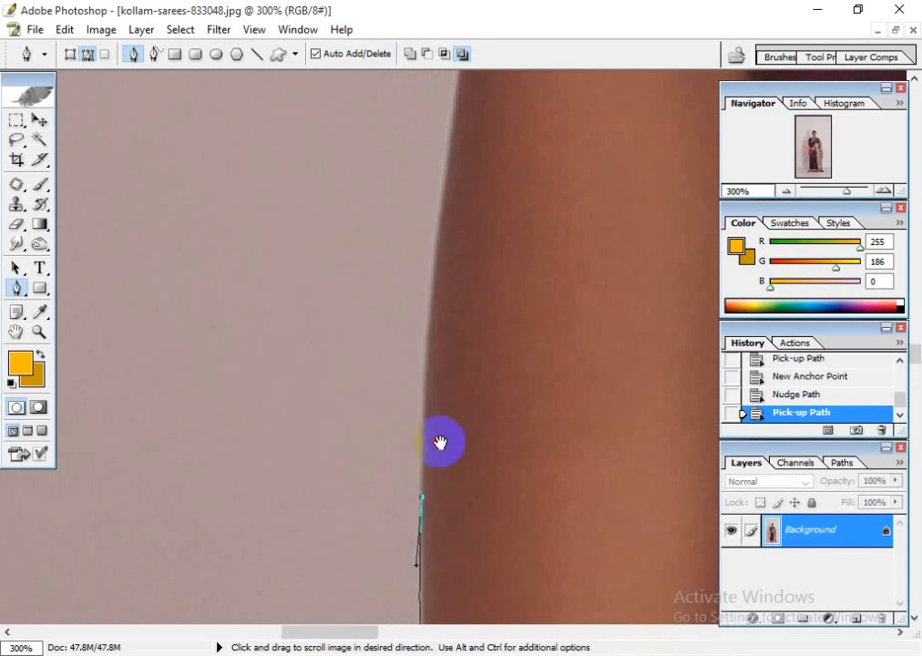
left_click_drag(431, 214, 455, 102)
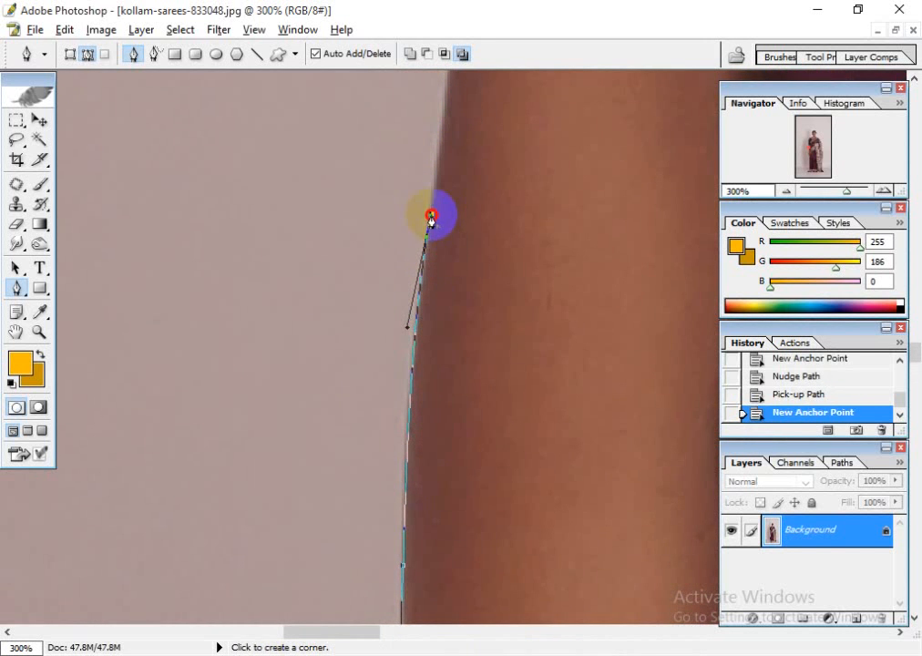
left_click(430, 215)
- Try another curved segment up the arm without an outgoing handle, and delete its last anchor near the sleeve
left_click_drag(485, 191, 444, 534)
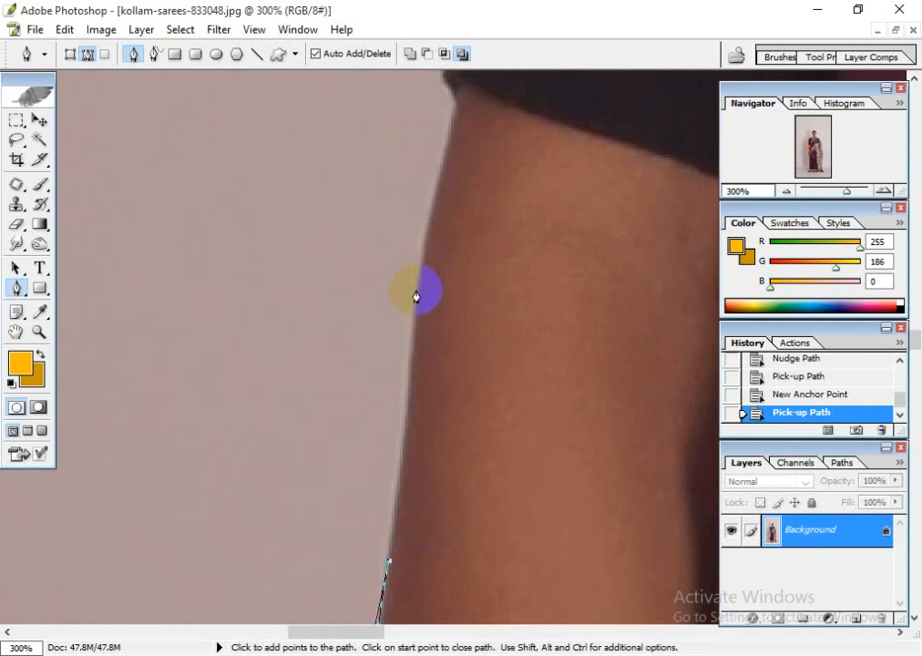
left_click_drag(416, 289, 418, 219)
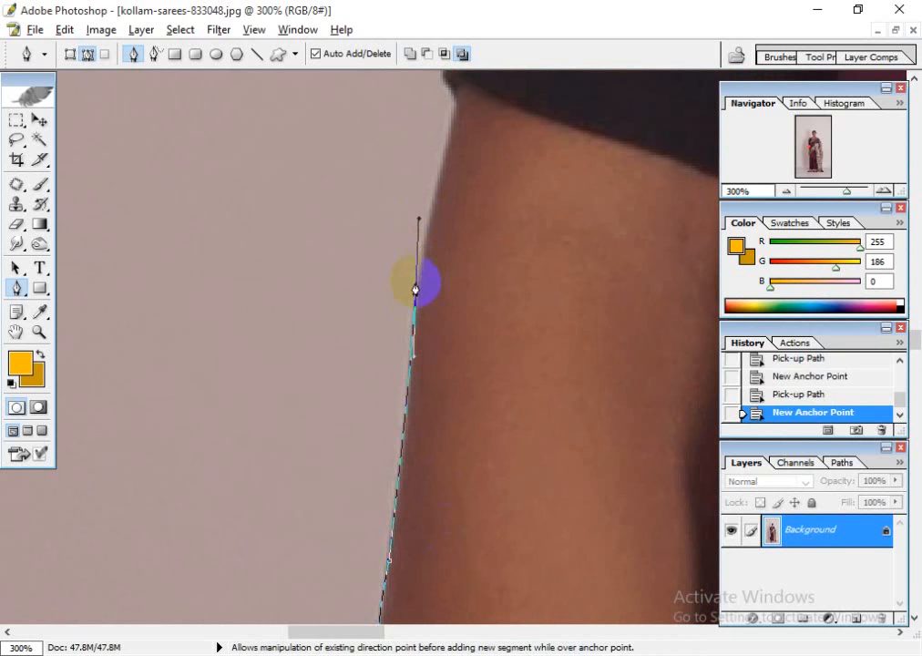
left_click(415, 287)
left_click_drag(469, 383, 452, 568)
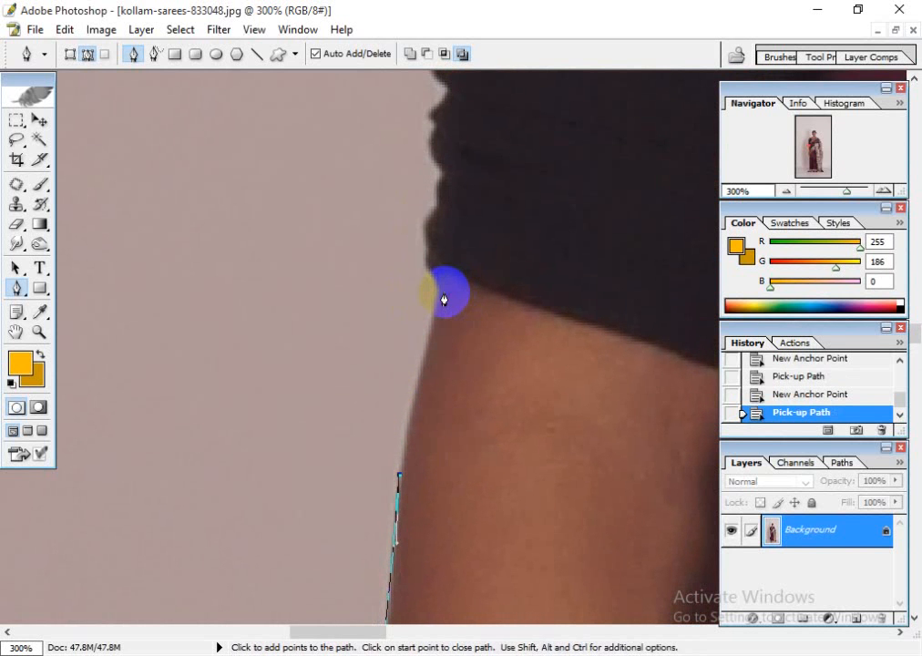
left_click(443, 293)
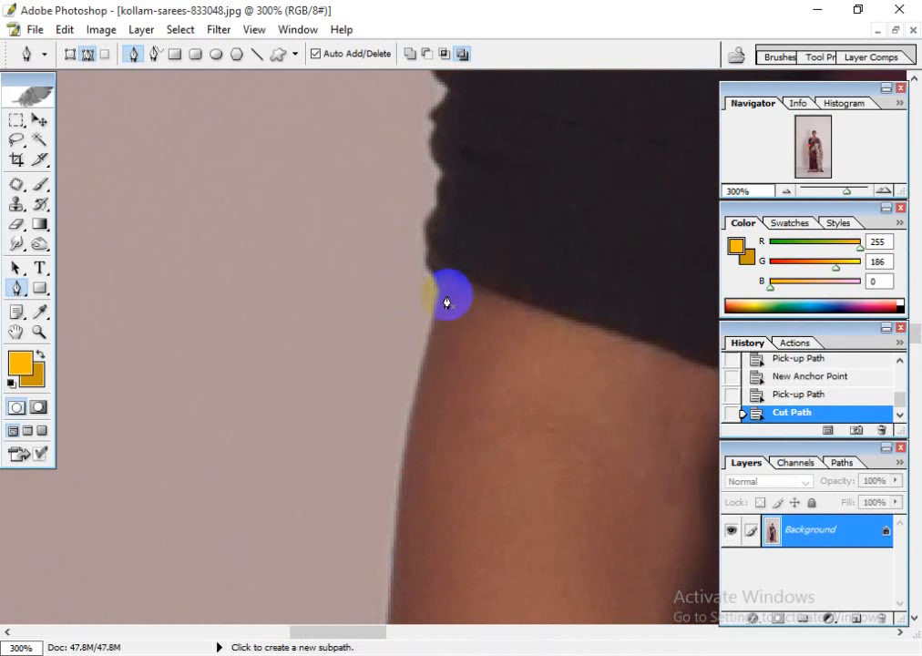
- Reconnect to the path's remaining end anchor, try one long curve to the sleeve hem and undo it
left_click_drag(463, 330, 479, 165)
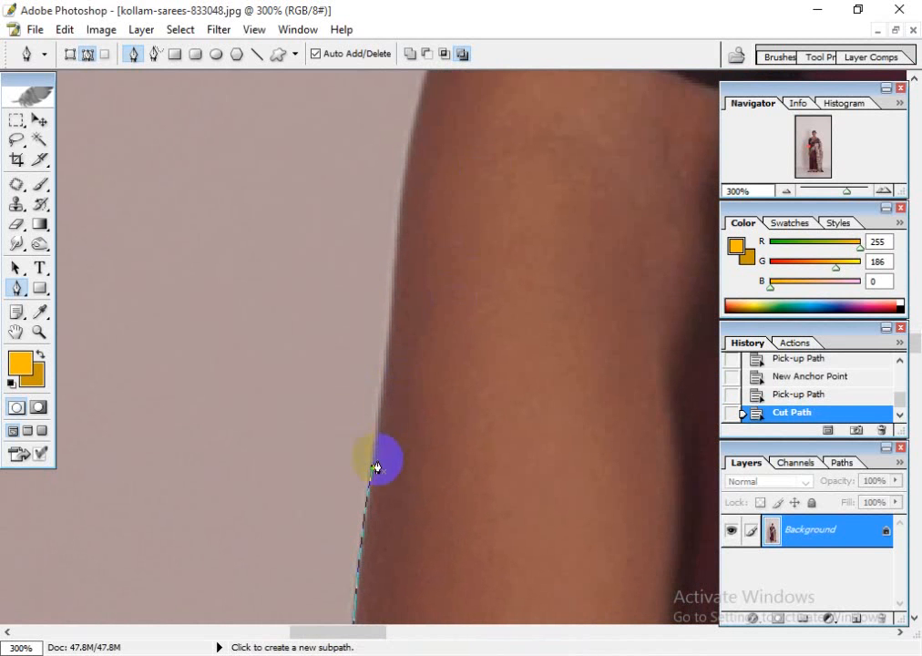
left_click(374, 467)
left_click_drag(414, 301, 375, 524)
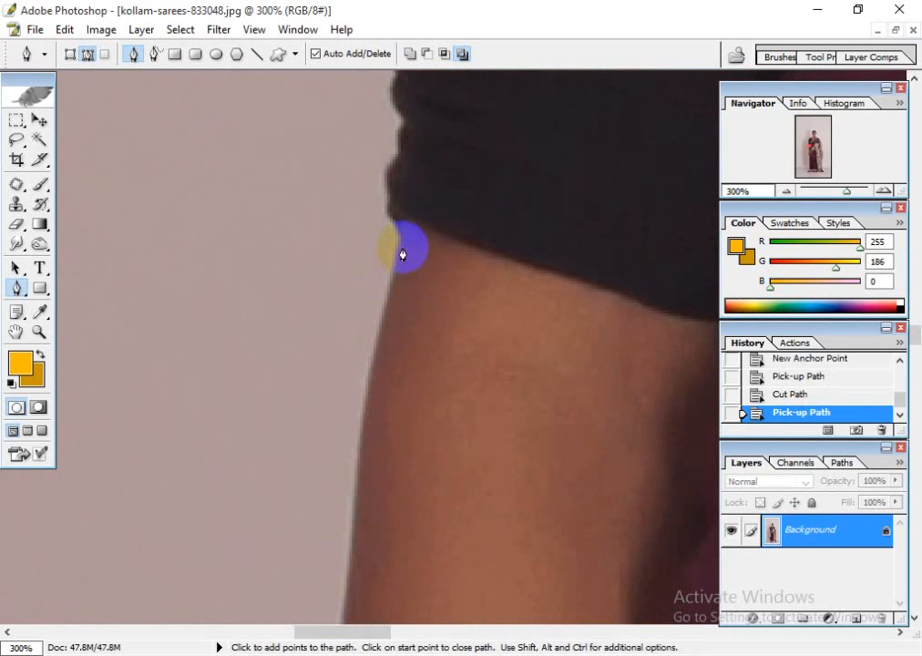
left_click_drag(398, 238, 421, 182)
key("ctrl+z")
left_click_drag(424, 536, 364, 320)
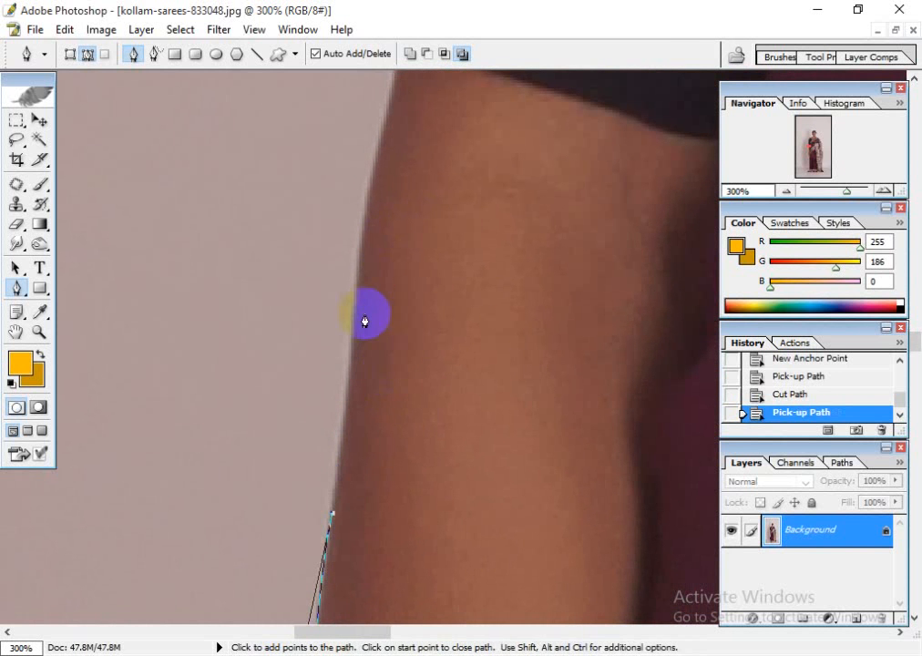
- Trace the upper arm to the dark sleeve's hem with two curved segments, removing each anchor's outgoing handle
left_click_drag(349, 248, 349, 248)
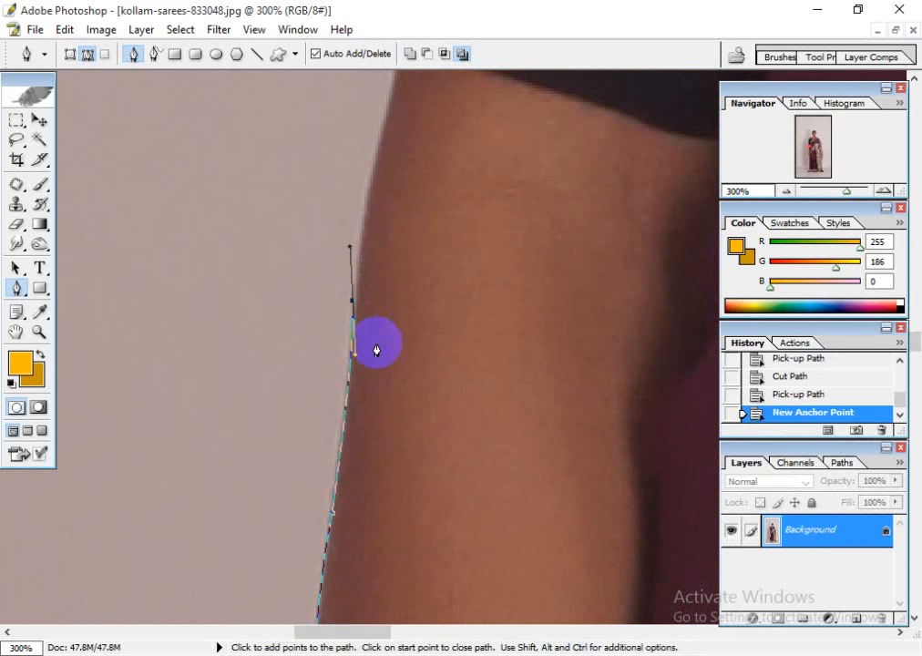
left_click(352, 301)
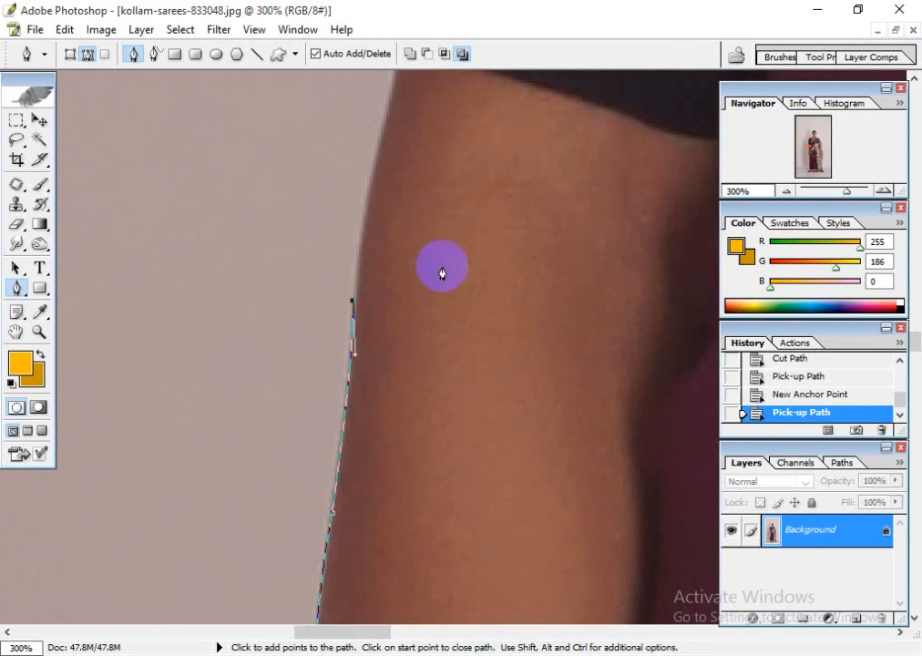
left_click_drag(443, 266, 385, 436)
left_click_drag(358, 262, 373, 223)
left_click(352, 276)
- Trace around the sleeve hem's corner and its lowest bump with short straight segments
left_click(353, 267)
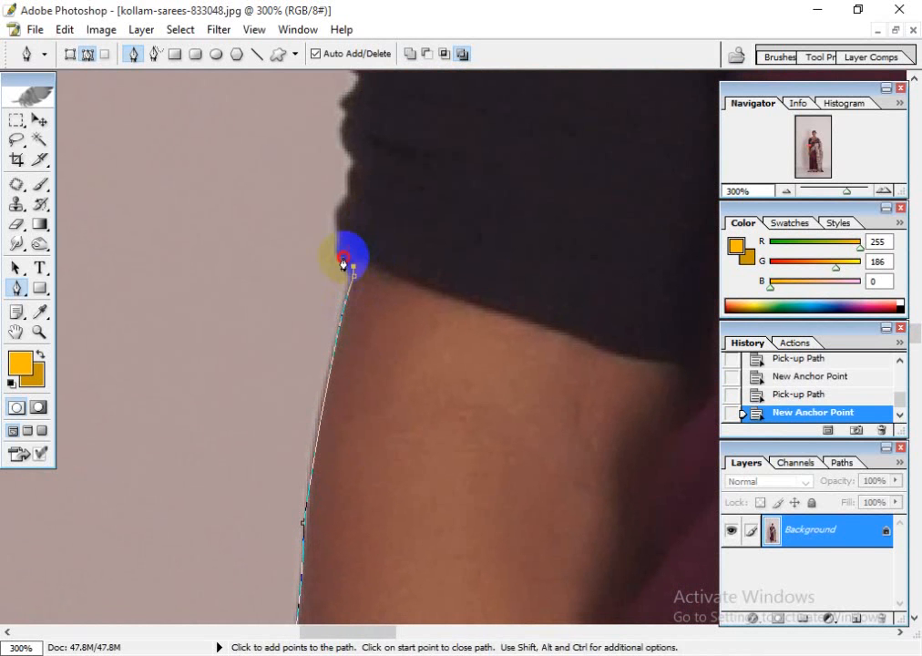
left_click(343, 257)
left_click(336, 249)
left_click(338, 229)
left_click(337, 213)
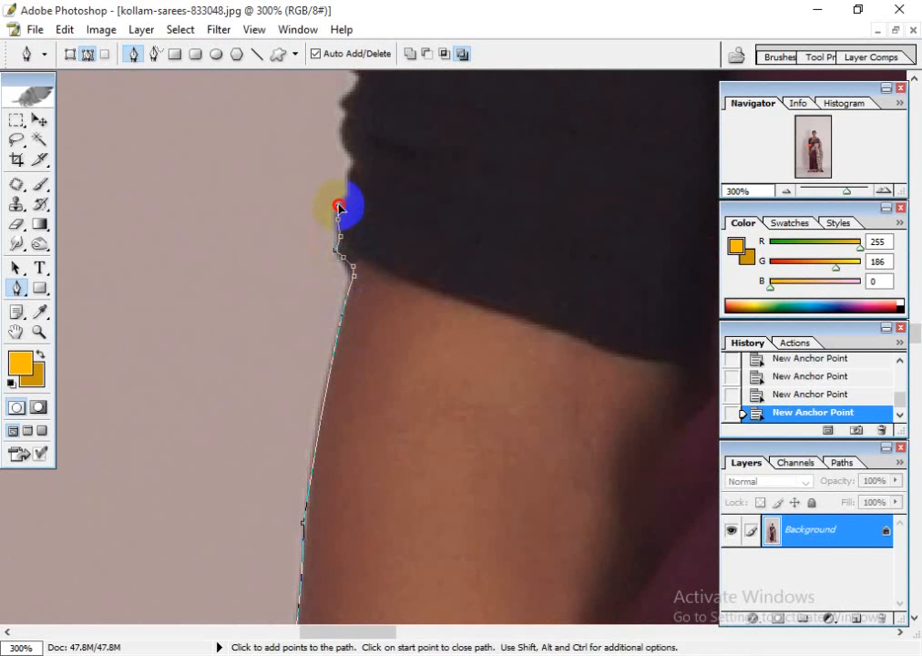
left_click(344, 199)
- Continue the path up the sleeve's remaining wavy bumps with closely spaced corner anchors
left_click_drag(360, 196, 331, 310)
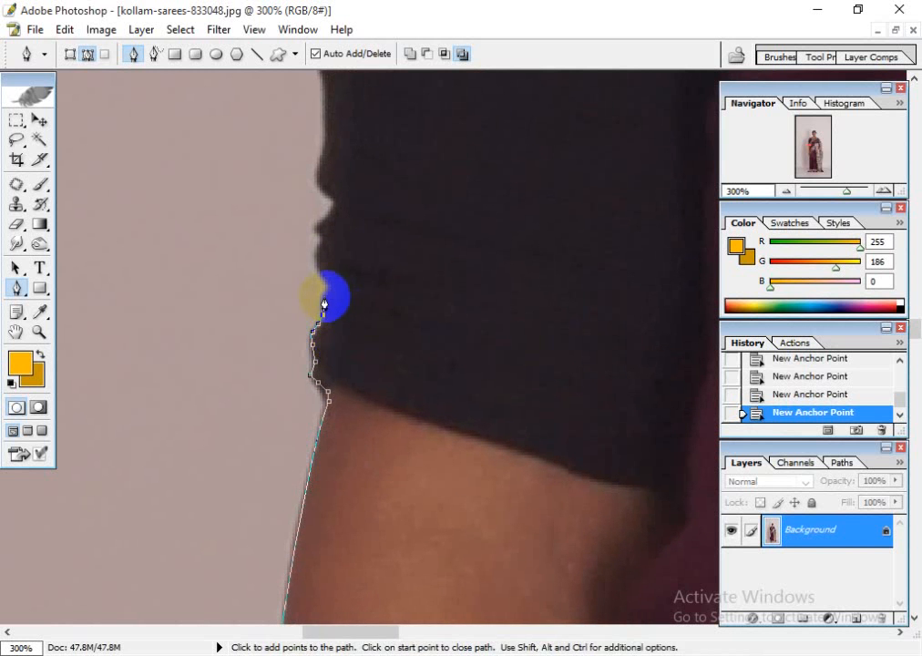
left_click(324, 290)
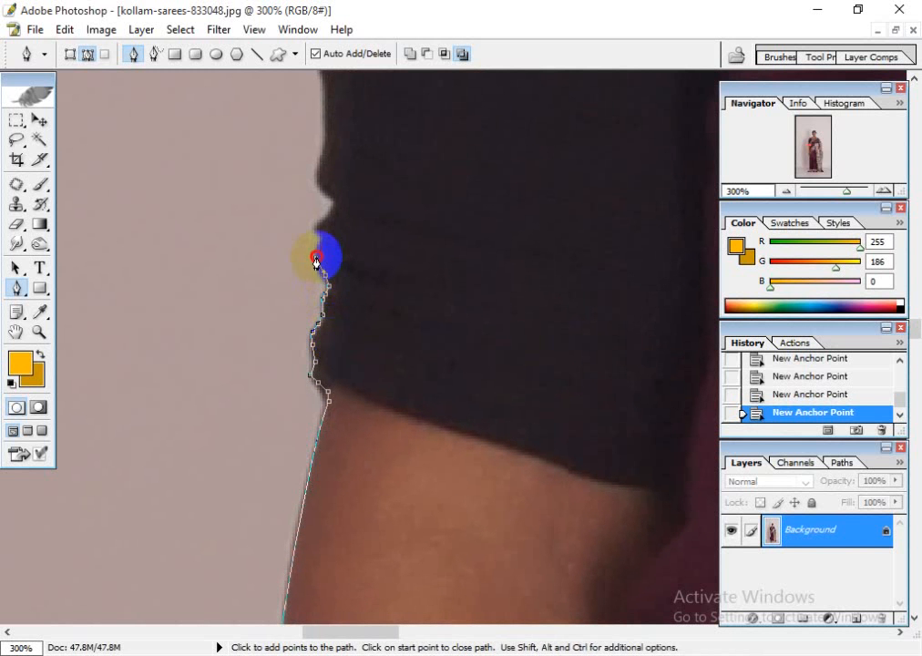
left_click(315, 228)
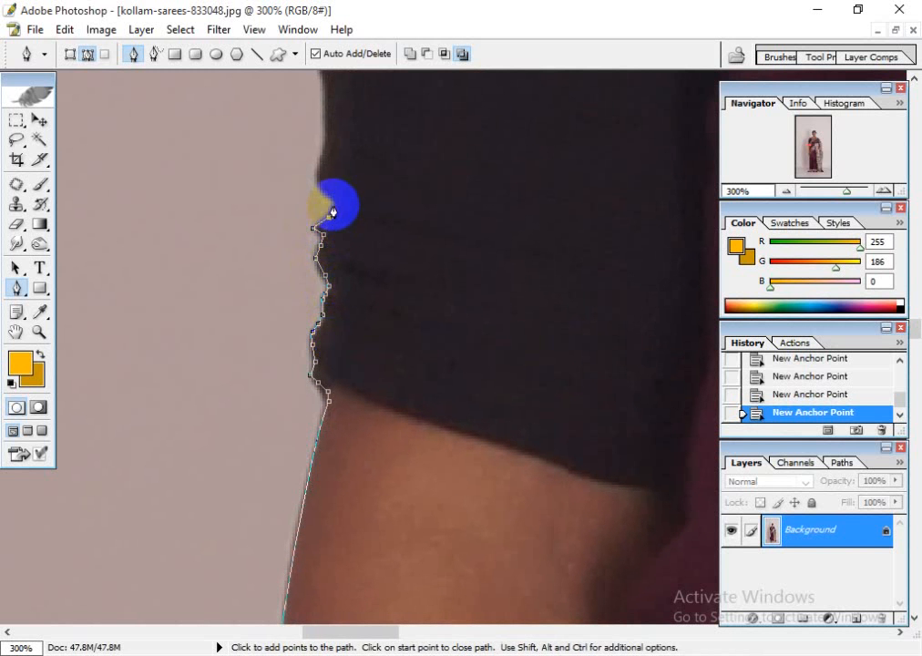
left_click(334, 213)
left_click_drag(333, 204, 326, 319)
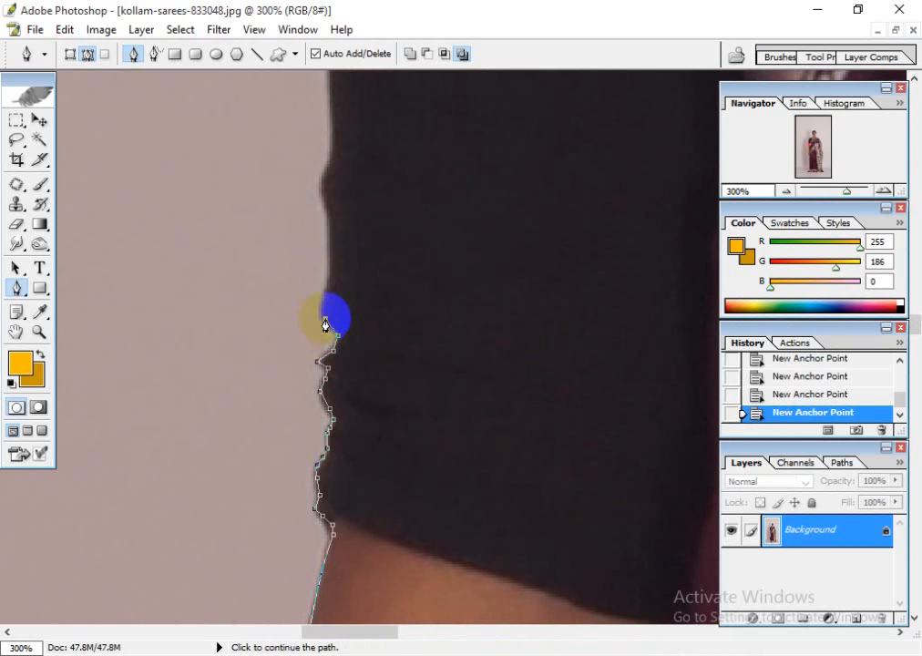
left_click(324, 293)
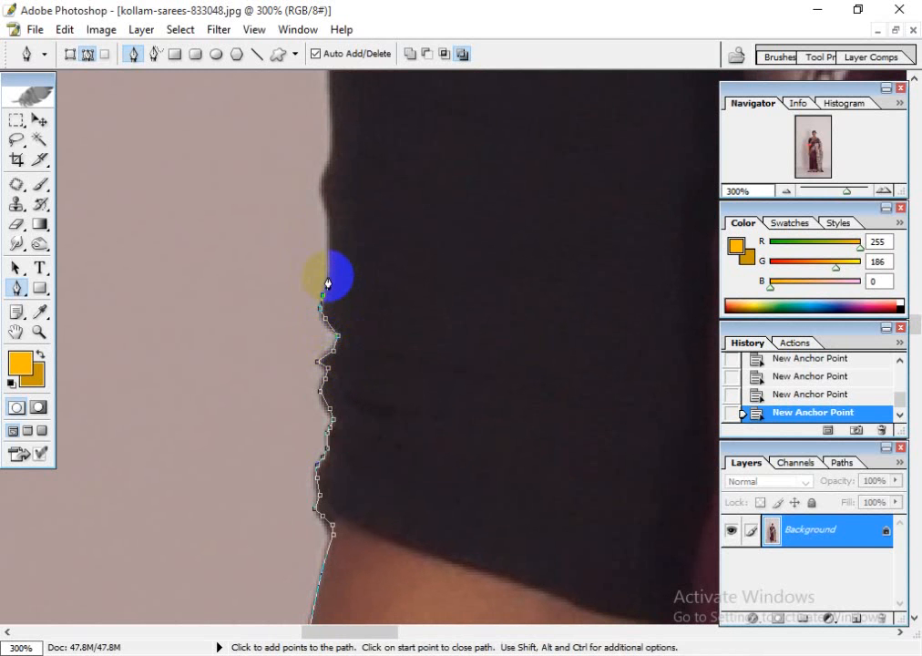
left_click(325, 215)
left_click(323, 182)
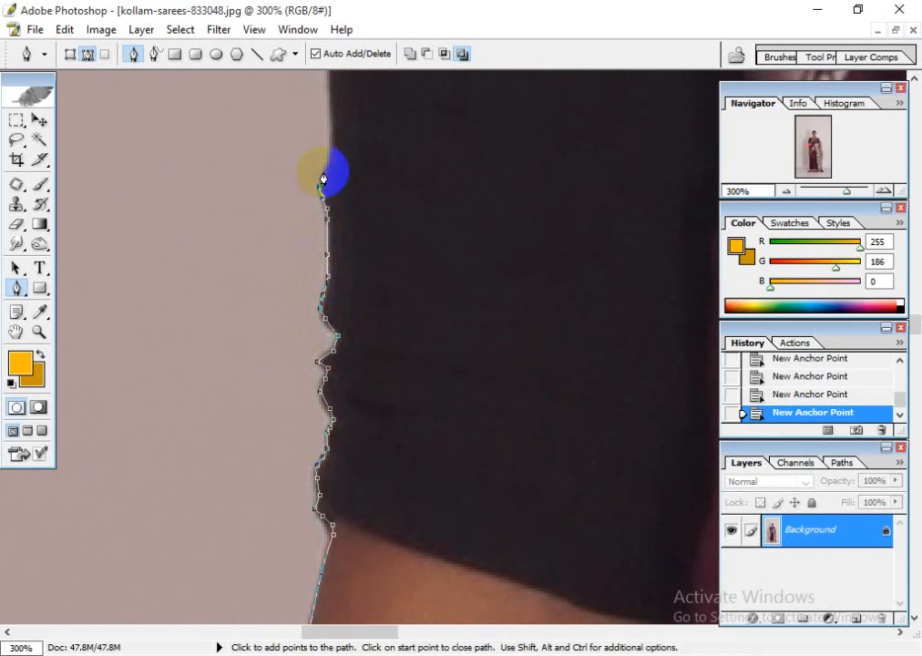
- Trace the straight sleeve edge above the bumps and around the outward step in the fabric
left_click_drag(330, 164, 336, 313)
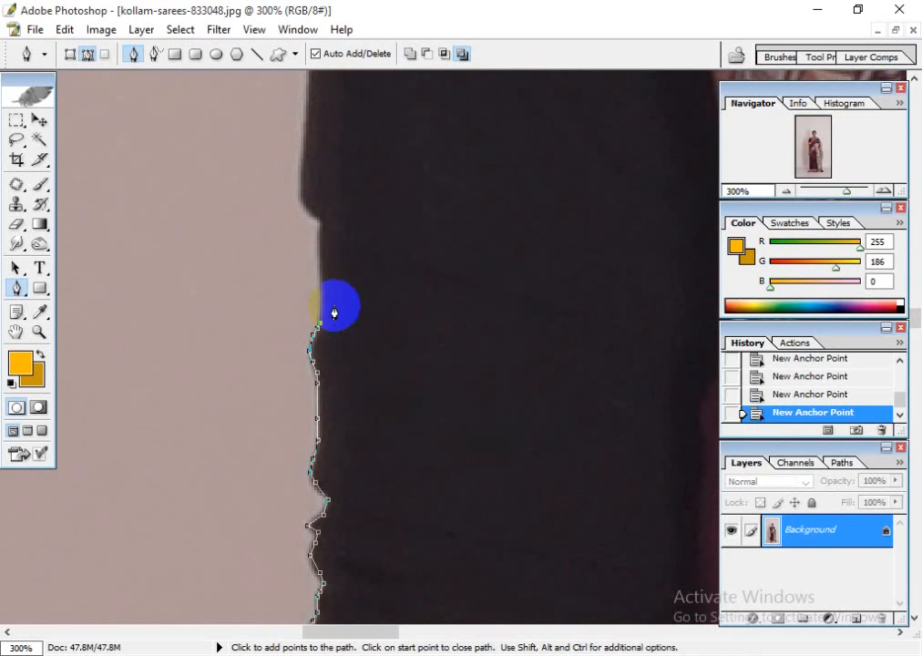
left_click(320, 276)
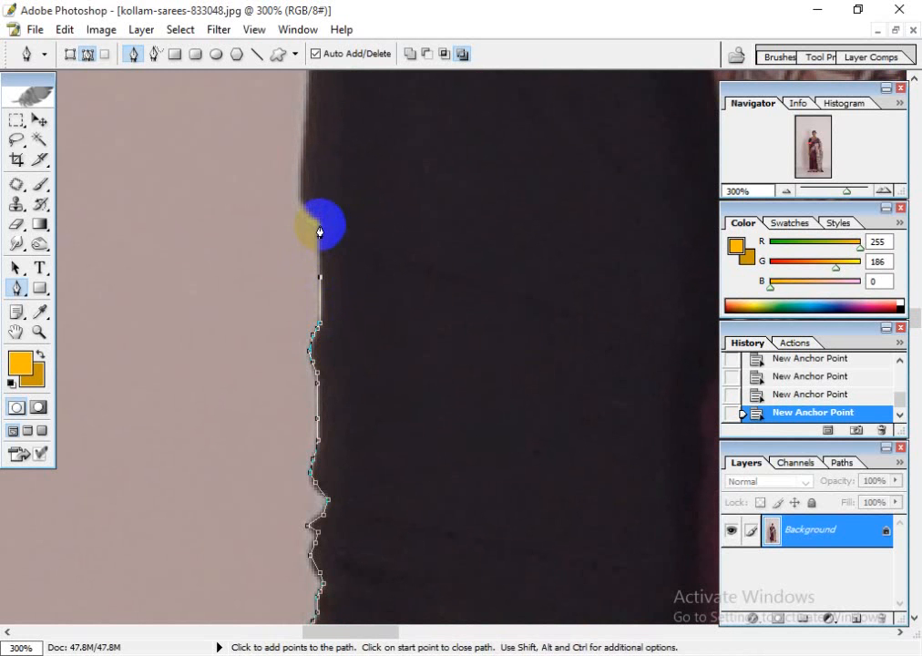
left_click(320, 222)
left_click(311, 208)
left_click(304, 200)
left_click(302, 187)
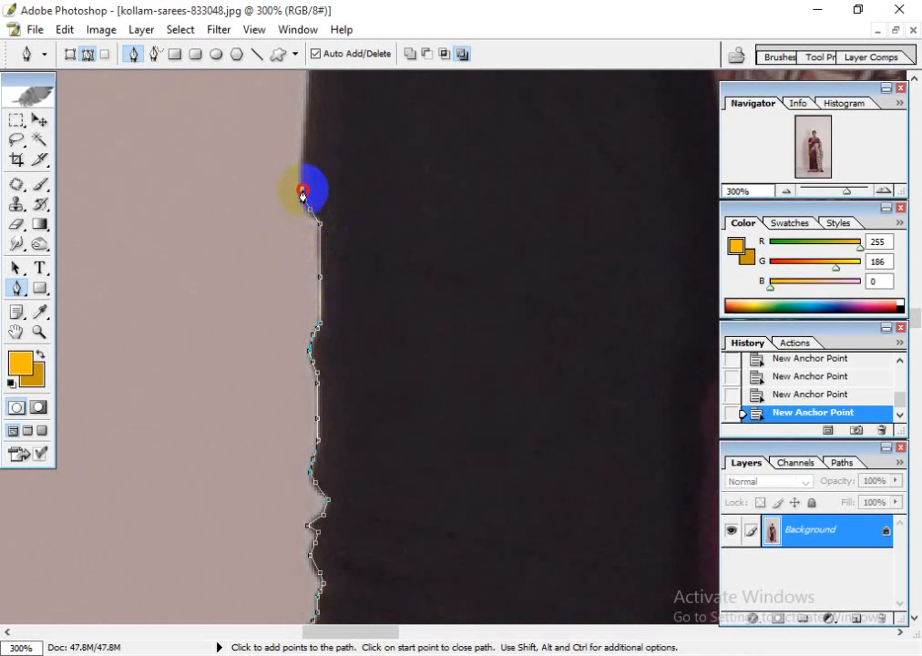
left_click(302, 172)
left_click(304, 163)
- Extend the path up the smooth sleeve edge above the fabric step with short straight segments
left_click_drag(319, 159, 290, 416)
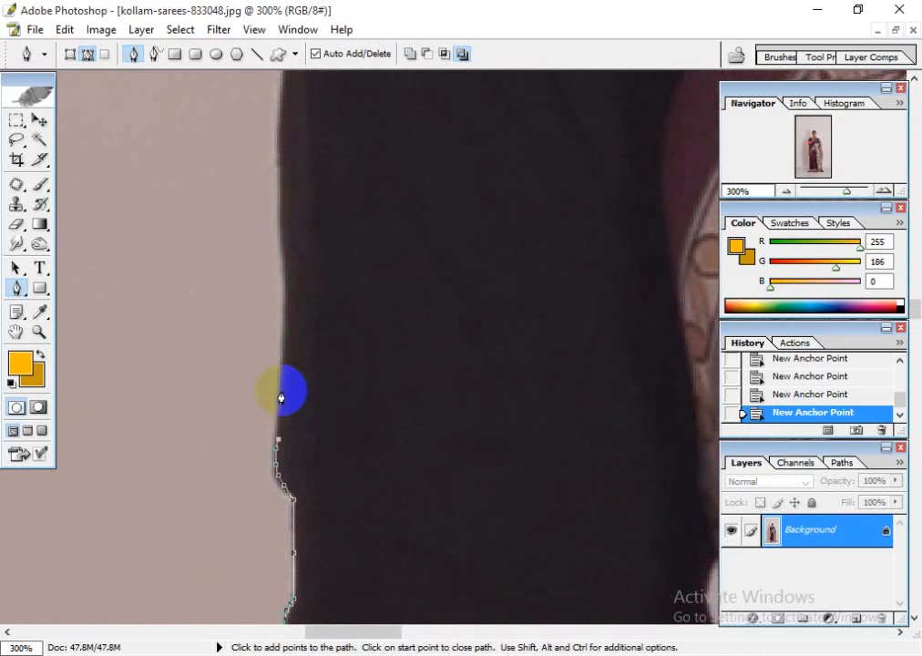
left_click(279, 390)
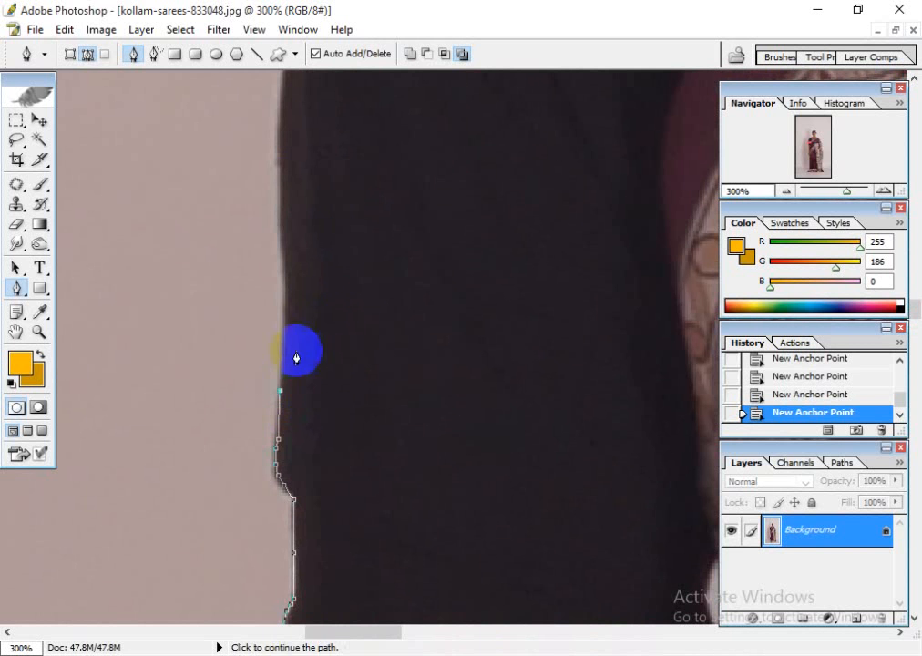
left_click(285, 301)
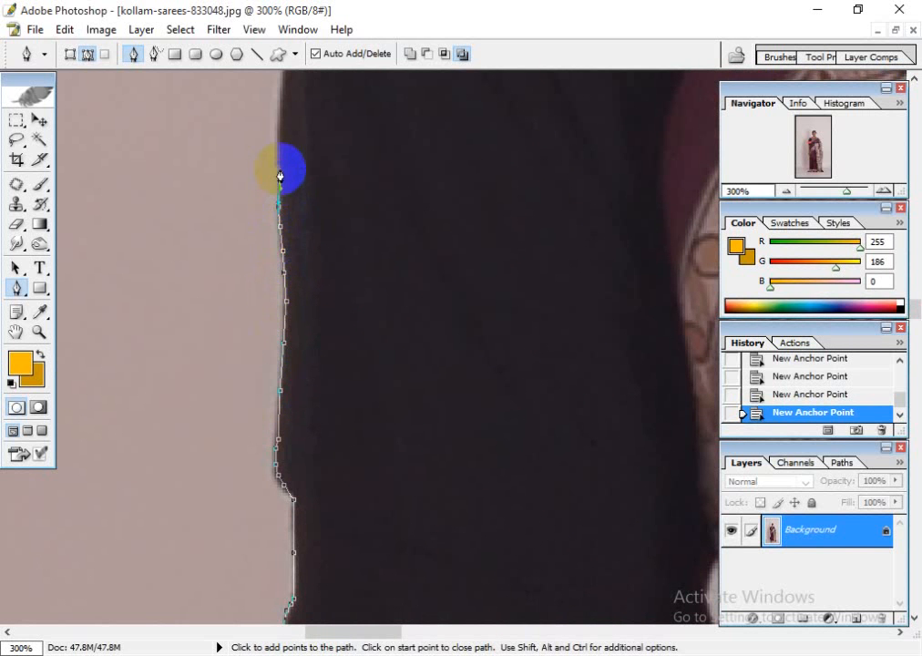
left_click_drag(280, 176, 232, 451)
left_click(255, 428)
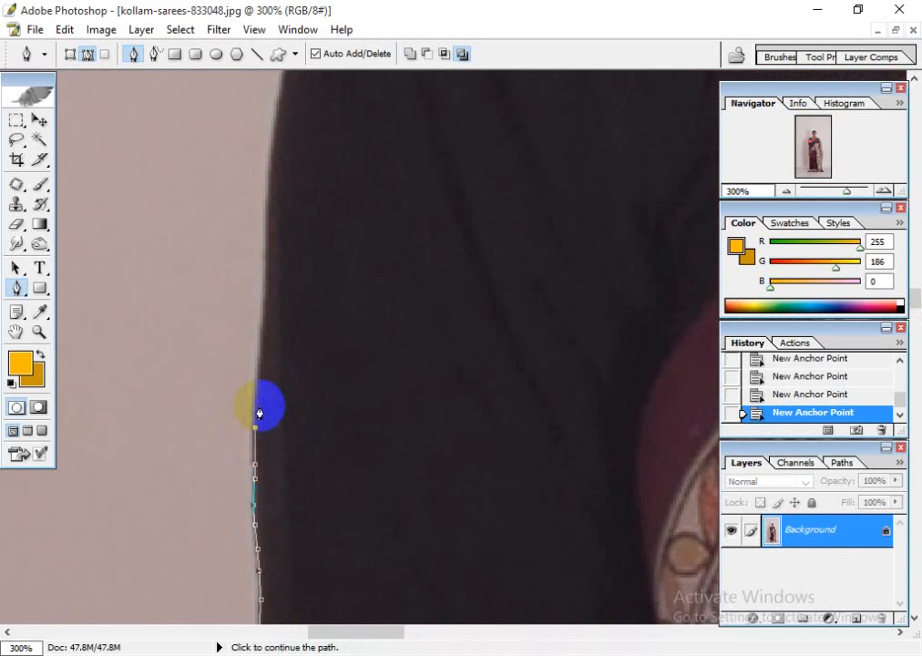
left_click(260, 385)
left_click(261, 355)
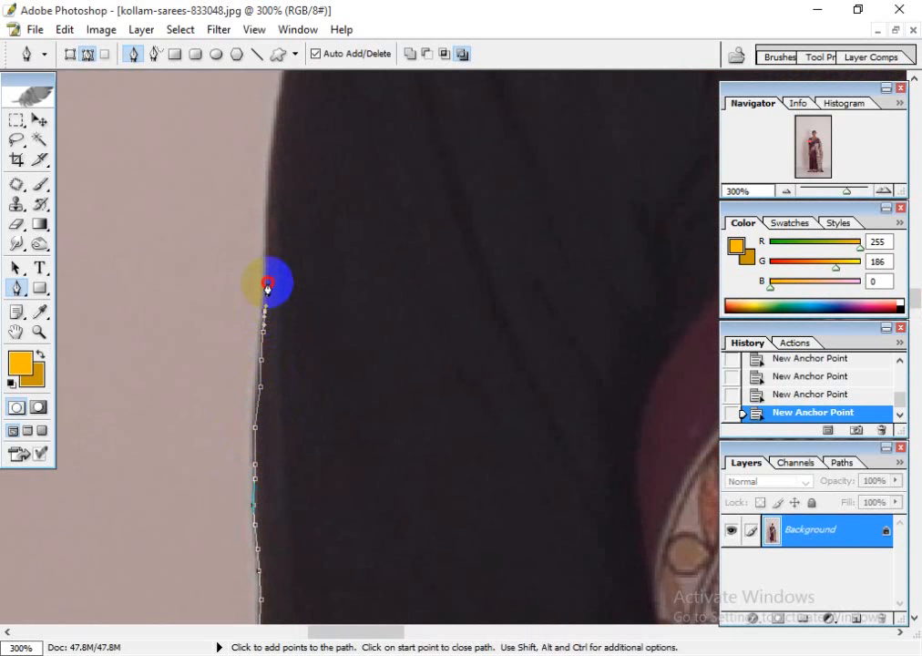
- Trace the upper sleeve's slanting outer edge with corner anchors up to the small notch below the shoulder
left_click_drag(263, 253, 242, 562)
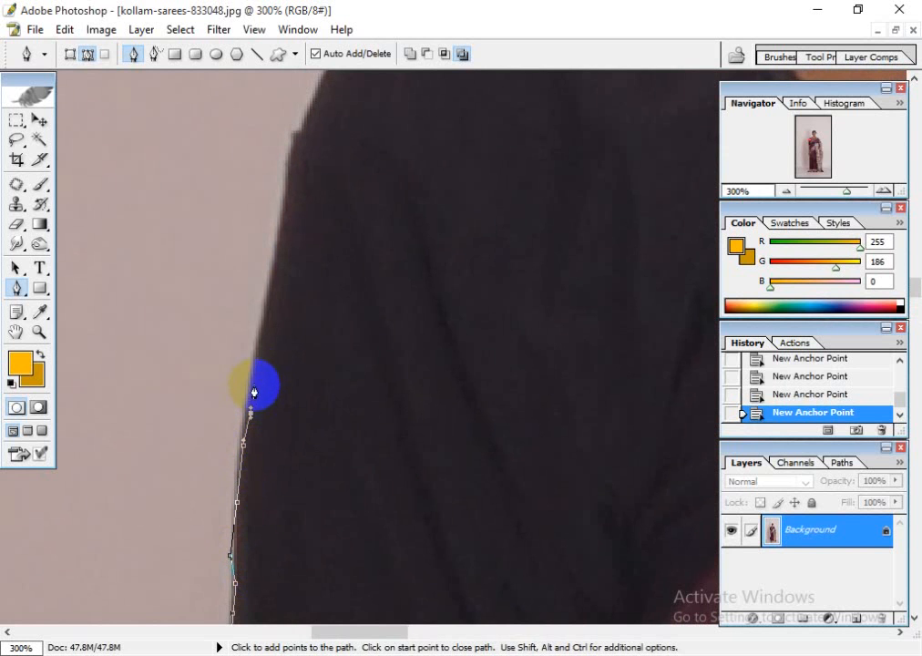
left_click_drag(257, 360, 247, 595)
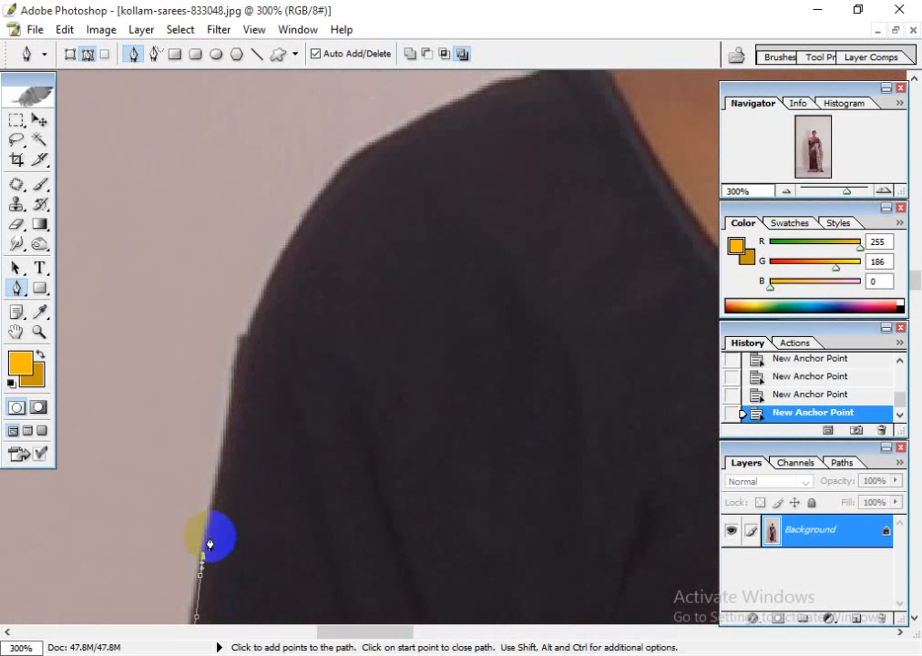
left_click(216, 487)
left_click(221, 467)
left_click(227, 444)
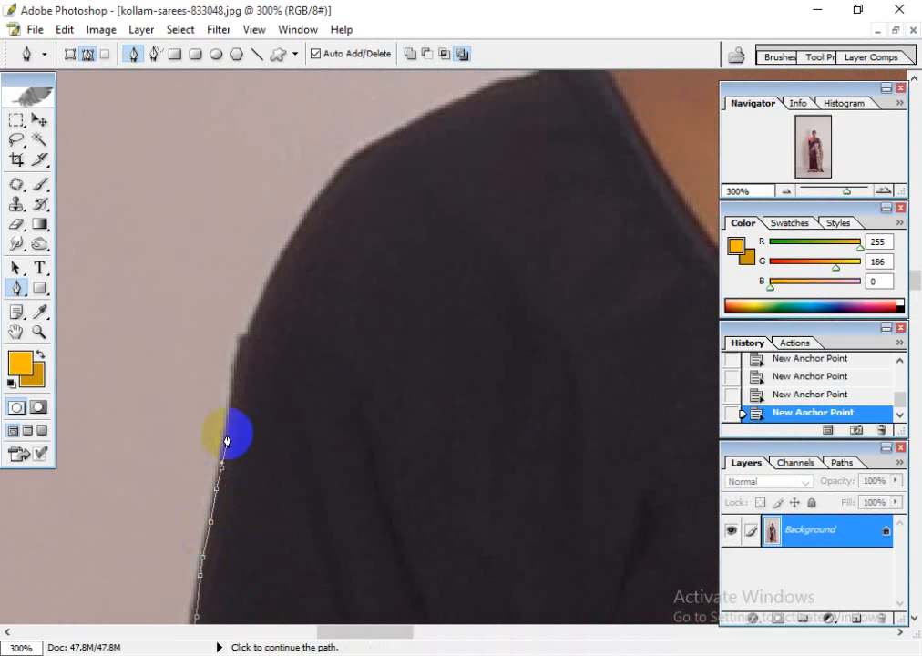
left_click(227, 424)
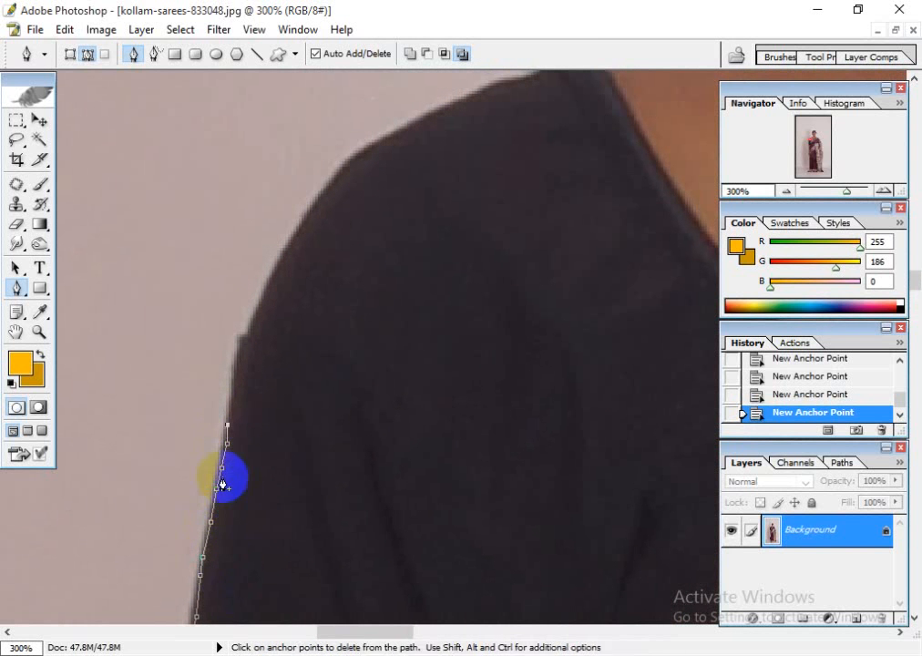
left_click(228, 402)
left_click(232, 386)
left_click(237, 358)
left_click(244, 335)
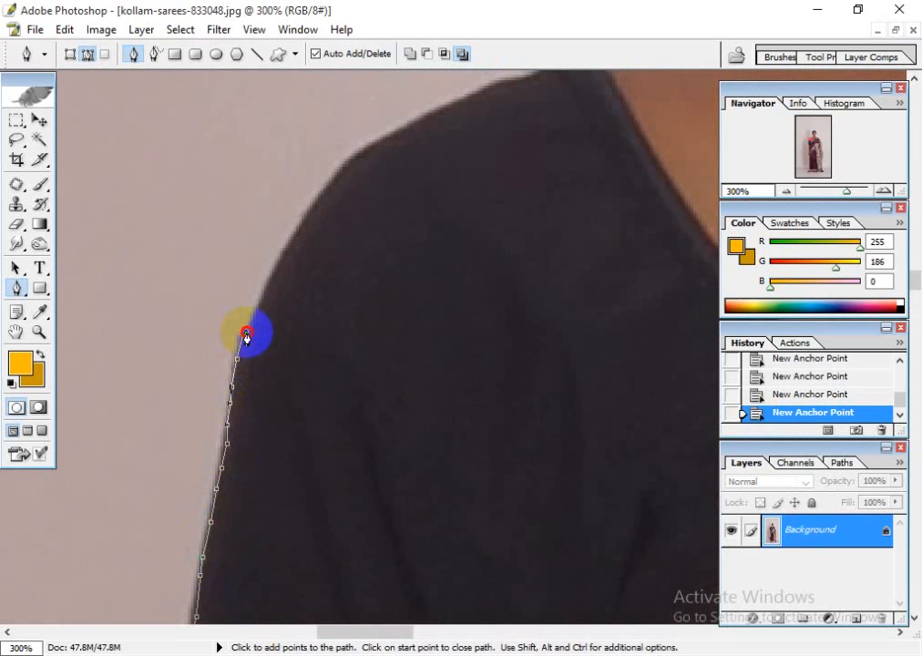
- Trace the rounded shoulder from the notch towards the neckline with short straight segments
left_click(255, 313)
left_click(270, 276)
left_click(289, 241)
left_click(304, 219)
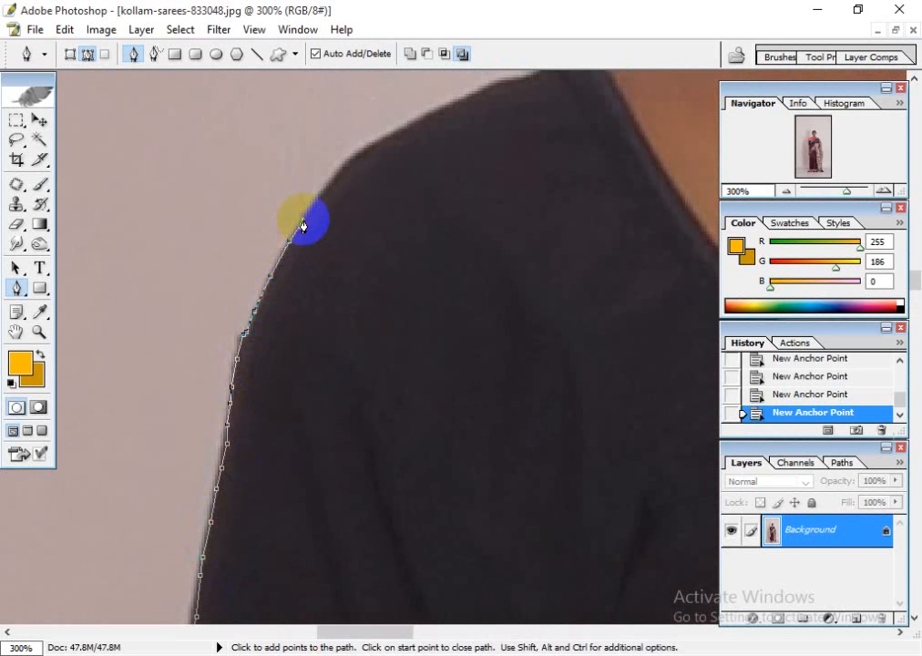
left_click(356, 158)
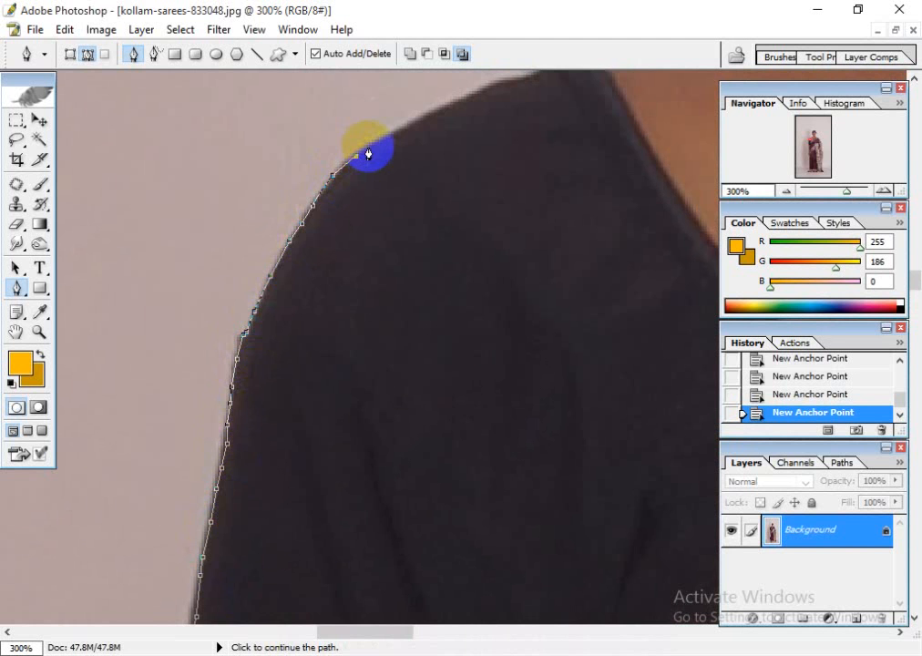
left_click(389, 142)
left_click_drag(414, 139, 278, 431)
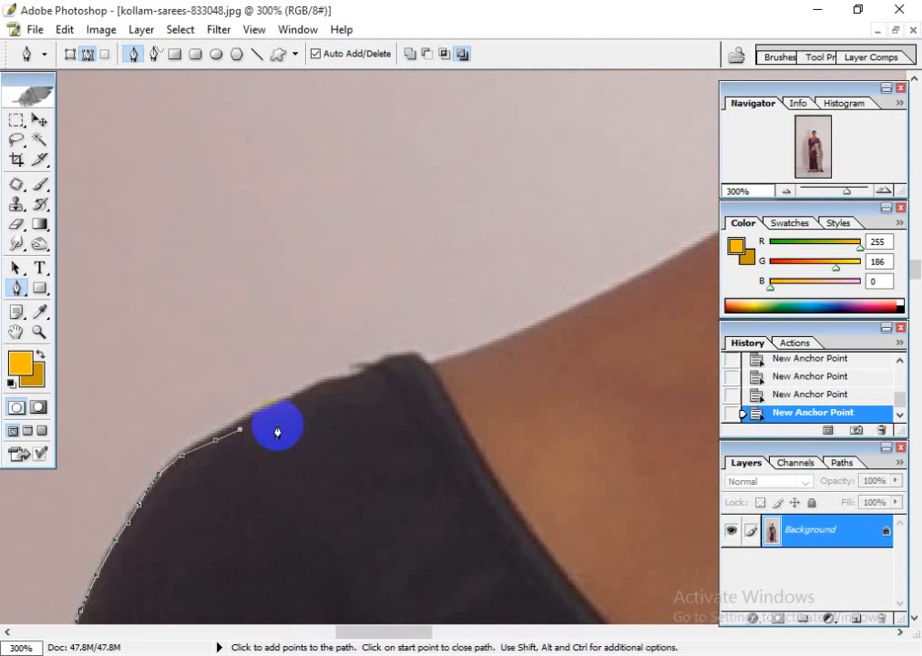
- Trace the last stretch of the dark sleeve's shoulder edge up to where the fabric meets the bare skin
left_click(328, 388)
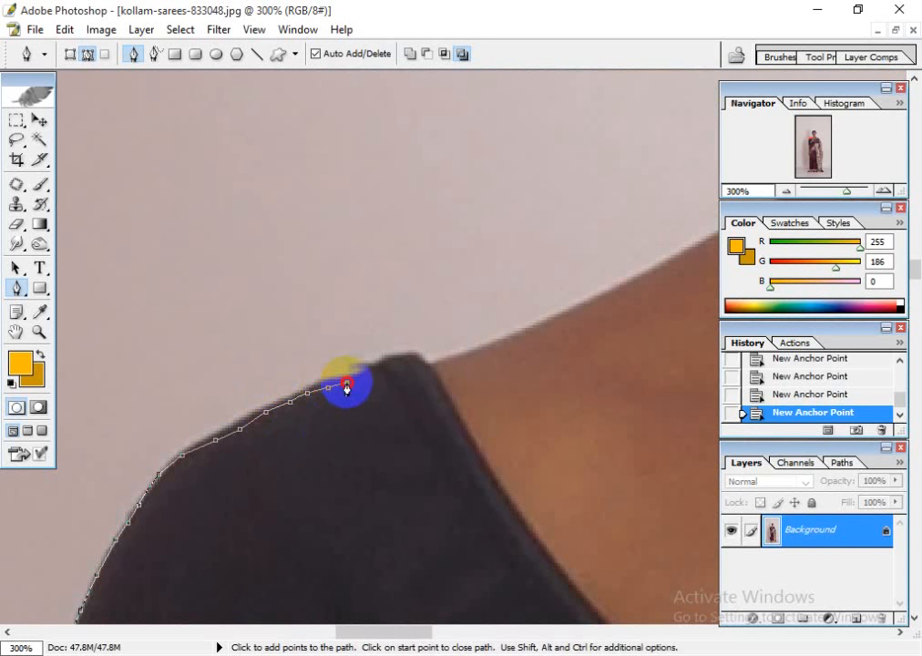
left_click(349, 380)
left_click(356, 377)
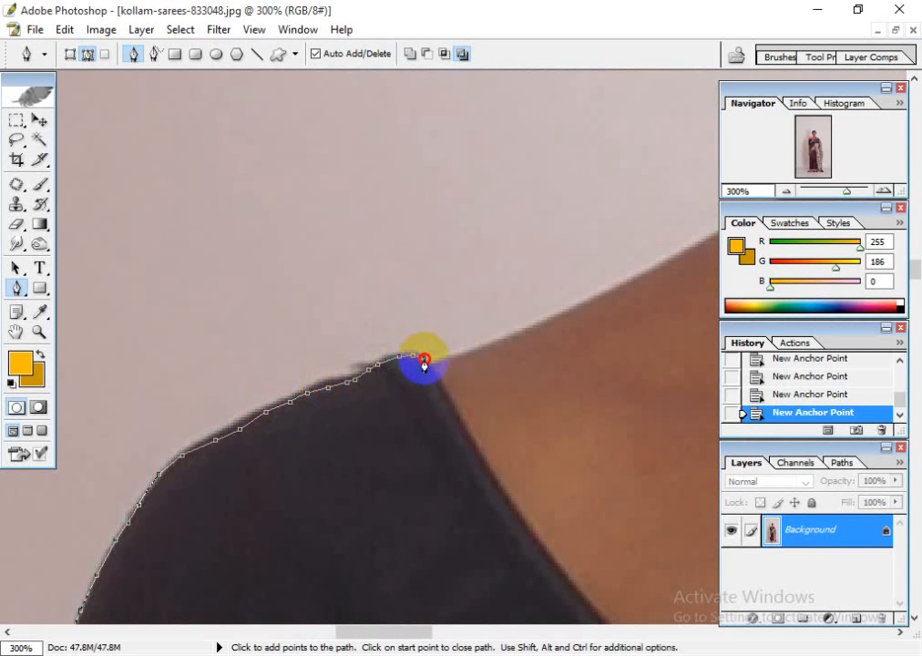
left_click(424, 366)
- Trace the lower part of the bare shoulder from the sleeve edge towards the neck with short segments
left_click_drag(426, 369, 375, 477)
left_click(373, 455)
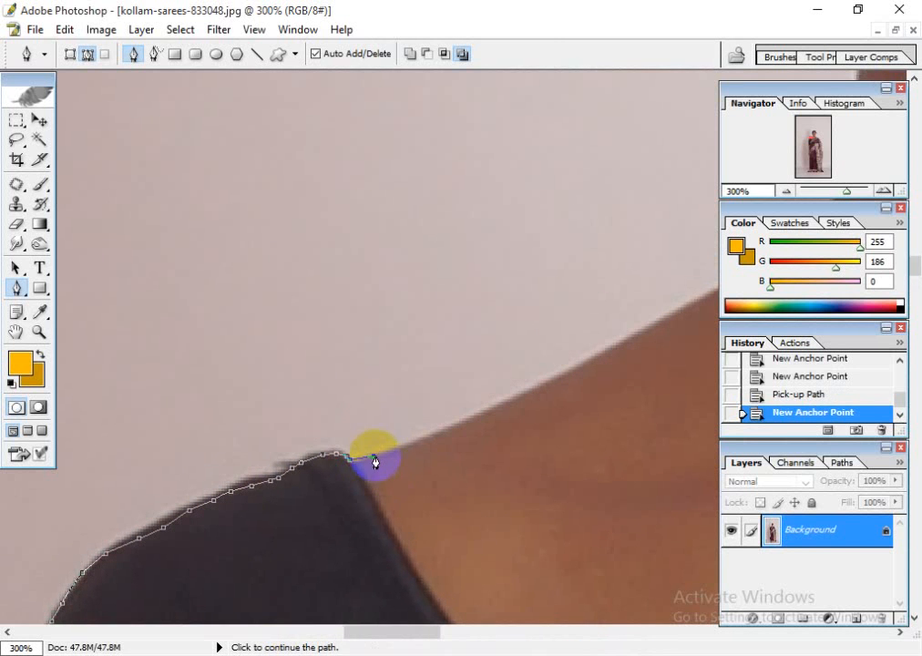
left_click(424, 439)
left_click(459, 425)
left_click(511, 403)
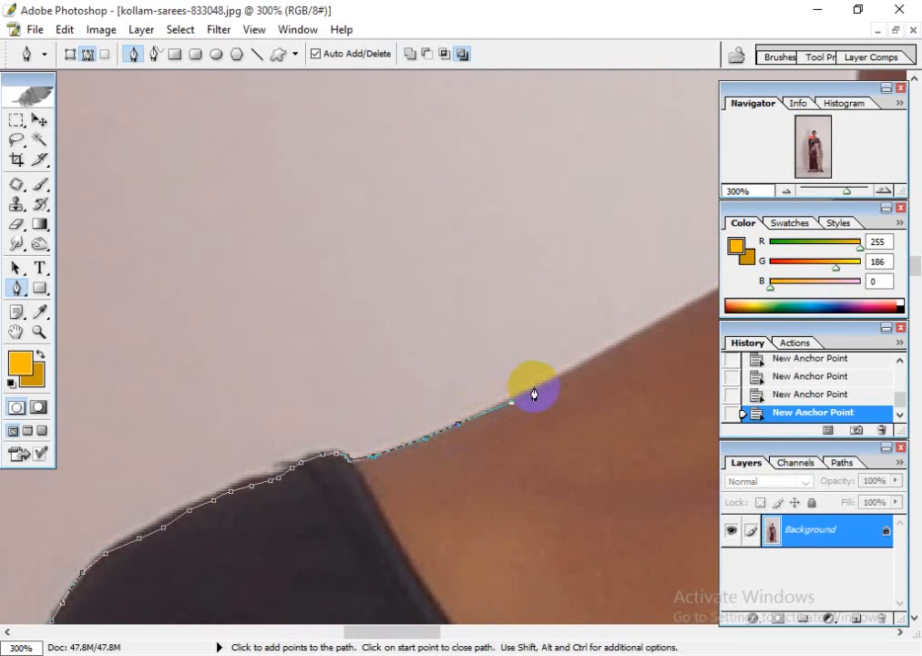
left_click(536, 384)
key("space")
left_click_drag(553, 415, 244, 543)
- Continue the path up the bare shoulder's slope and around the bend at the base of the neck
left_click(272, 508)
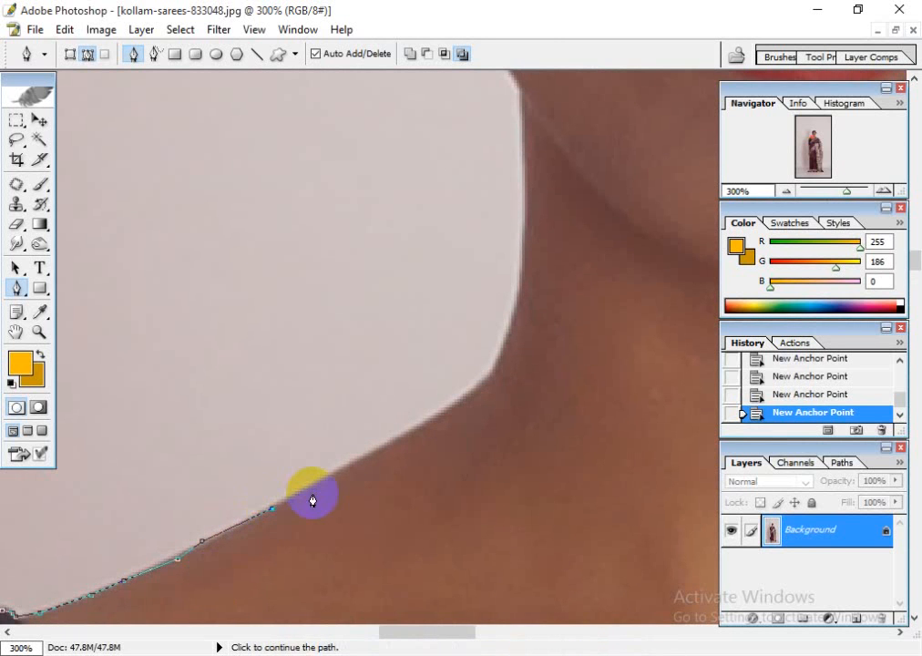
left_click(326, 478)
left_click(361, 462)
key("space")
left_click_drag(325, 506, 189, 598)
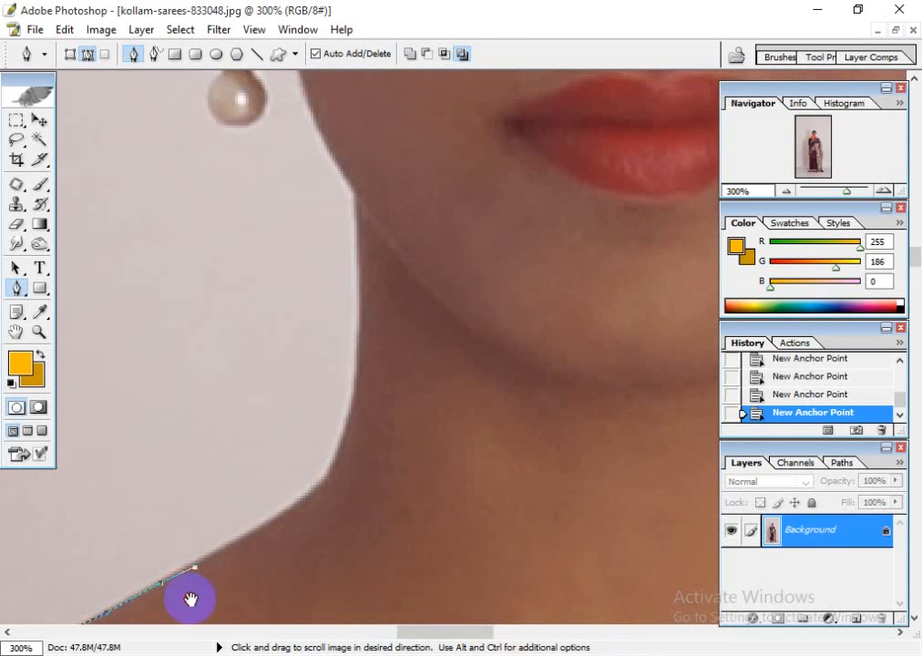
left_click(253, 526)
left_click(291, 505)
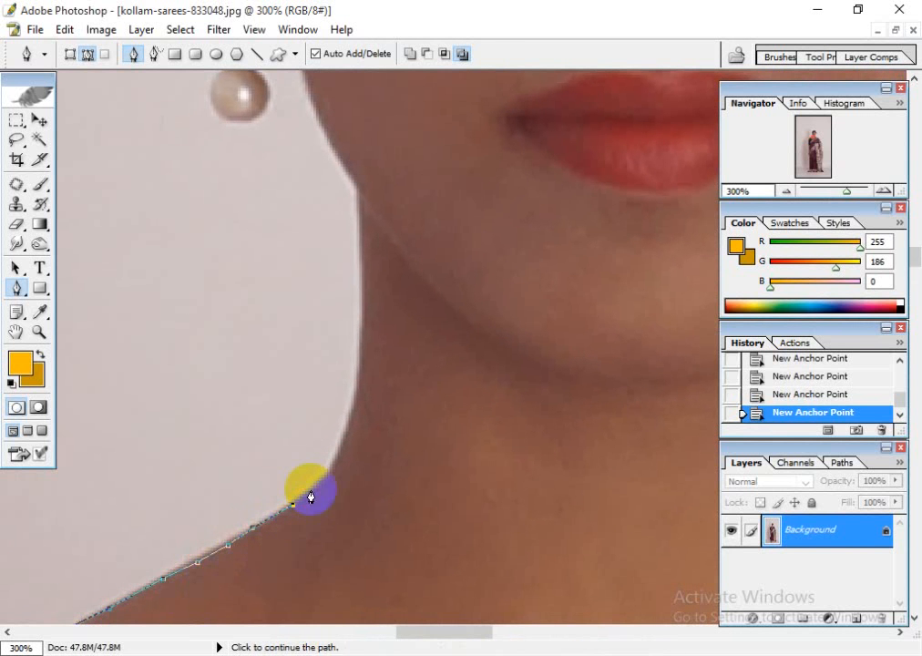
left_click(318, 482)
left_click(328, 470)
- Trace the side of the neck up to the jaw with one curved segment ending in a corner anchor
key("space")
left_click_drag(352, 485, 325, 613)
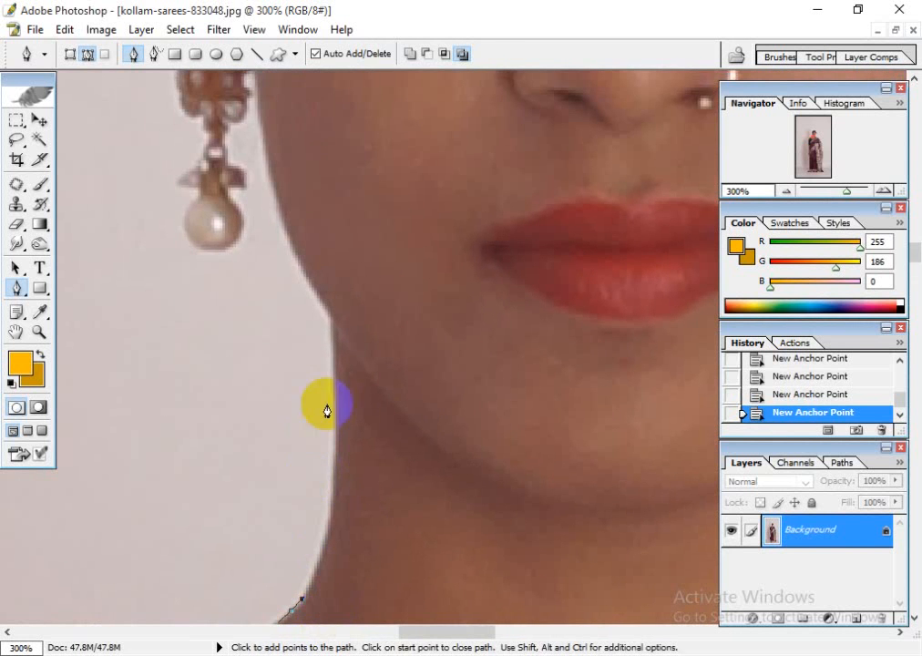
left_click_drag(333, 318, 307, 112)
key("Left")
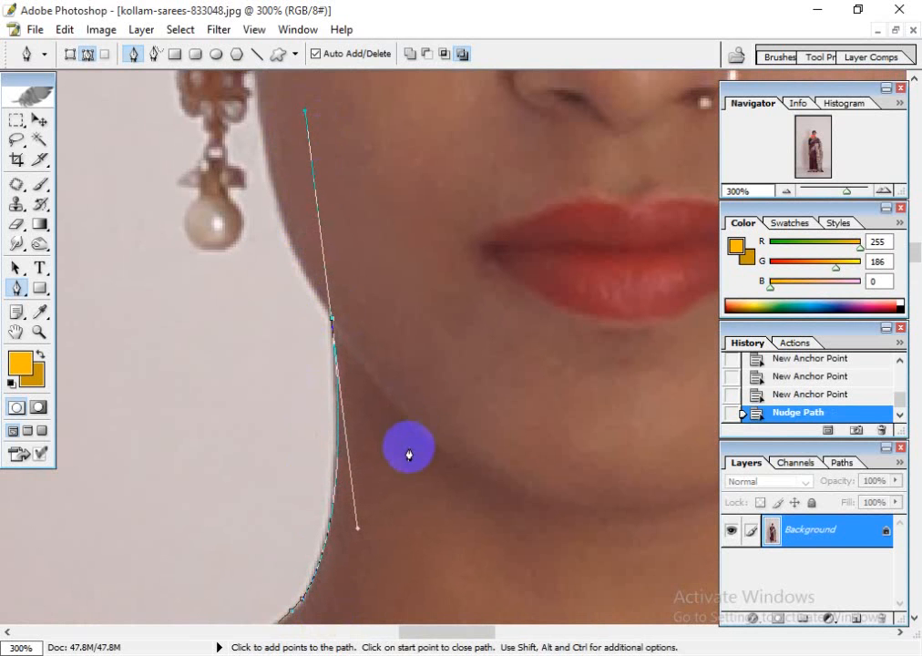
left_click(330, 316, "alt")
- Trace the jaw and cheek edge with curved segments up to where the earring's flower touches the face
left_click_drag(277, 318, 321, 539)
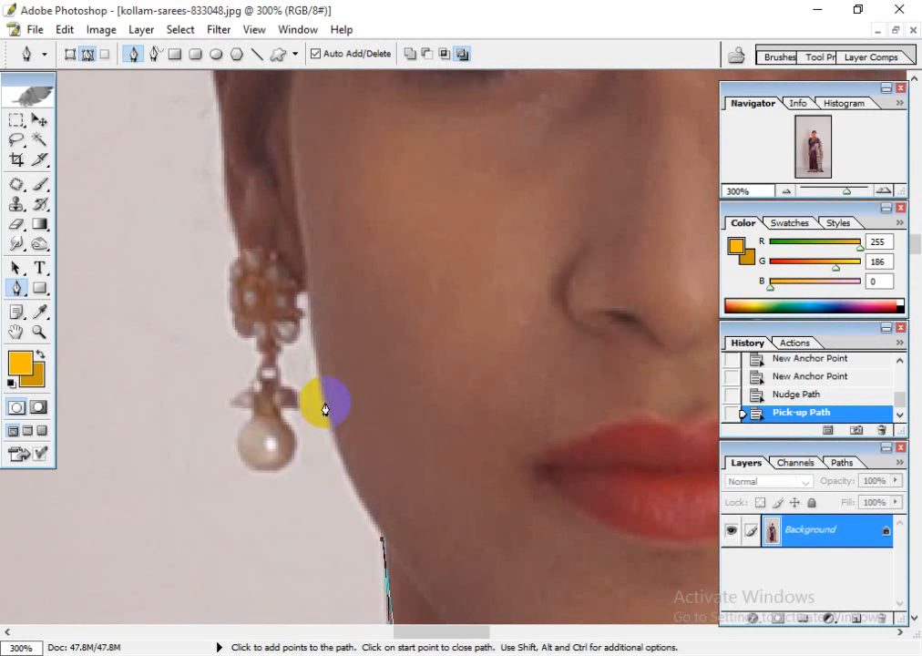
left_click_drag(324, 401, 318, 334)
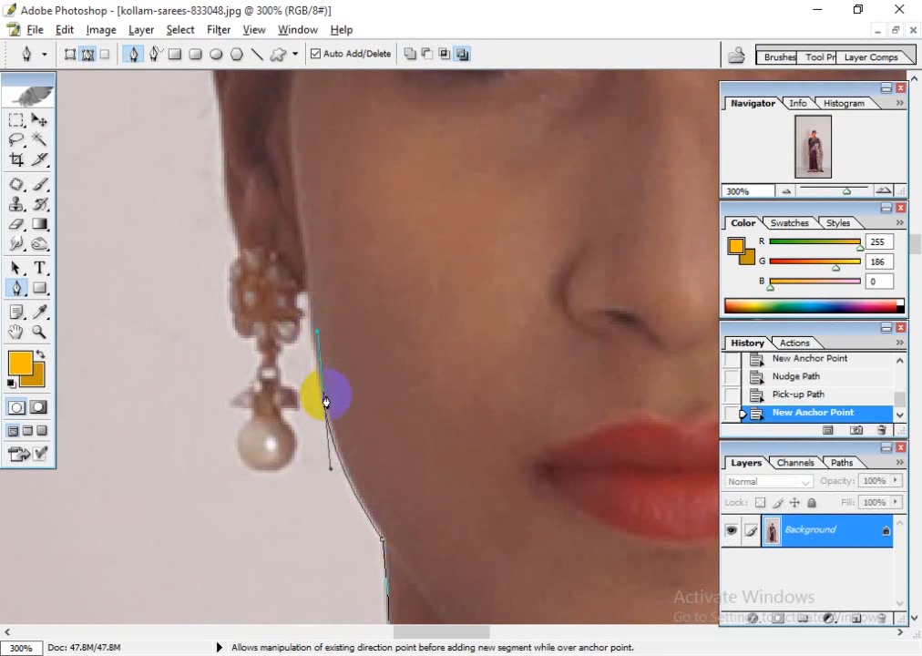
left_click(325, 399, "alt")
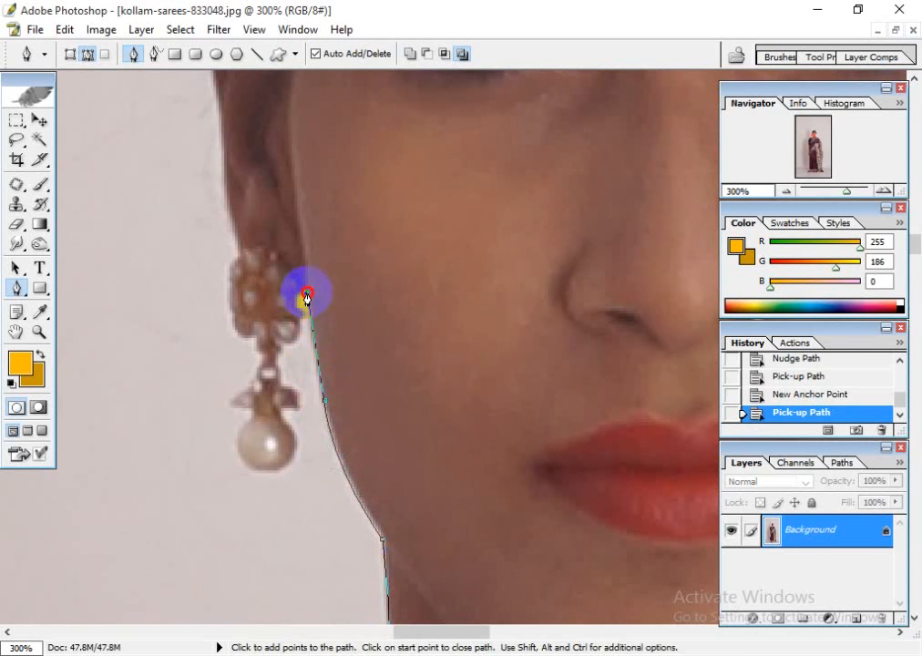
left_click(306, 293)
left_click(305, 294, "alt")
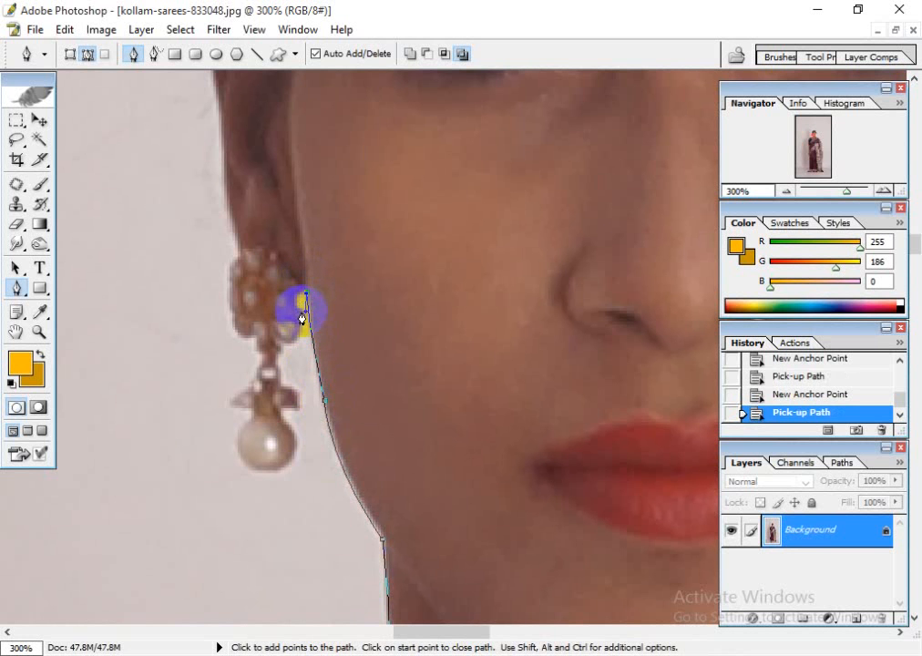
- Trace the face-side edge of the earring's flower down to the narrow link below it
left_click(302, 309)
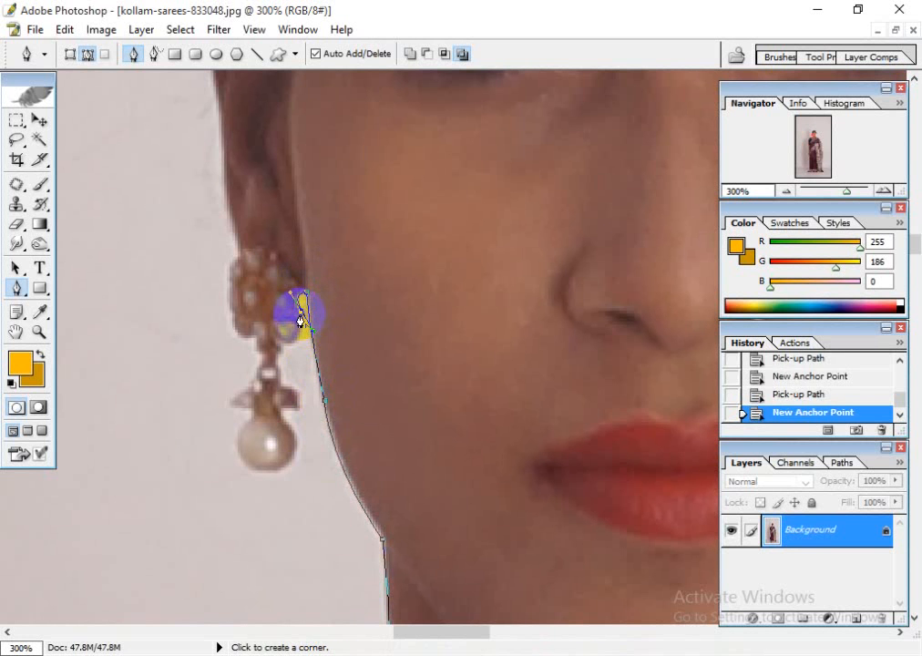
left_click(302, 311, "alt")
left_click(294, 352)
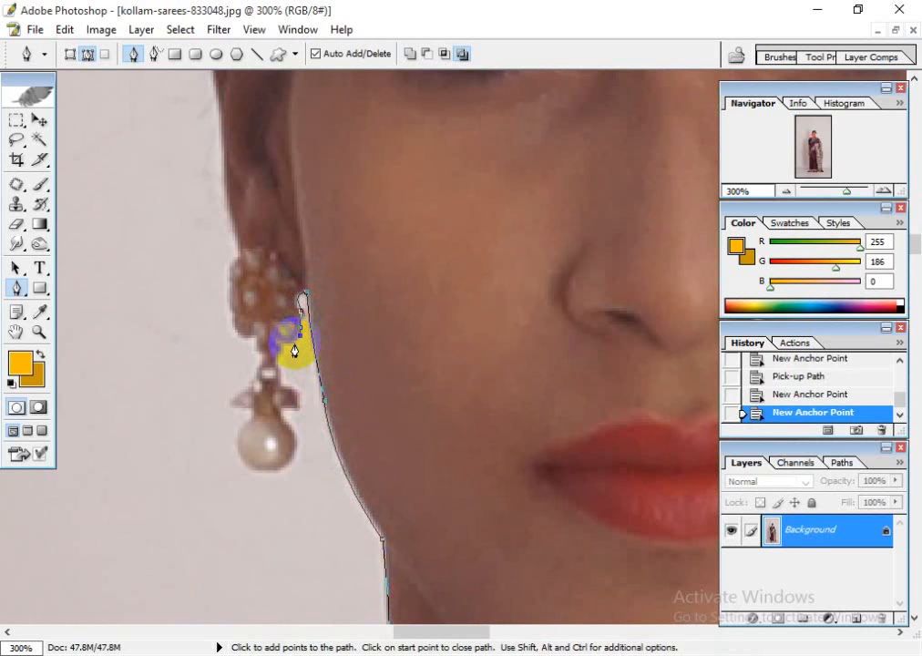
left_click(290, 349)
left_click(279, 348)
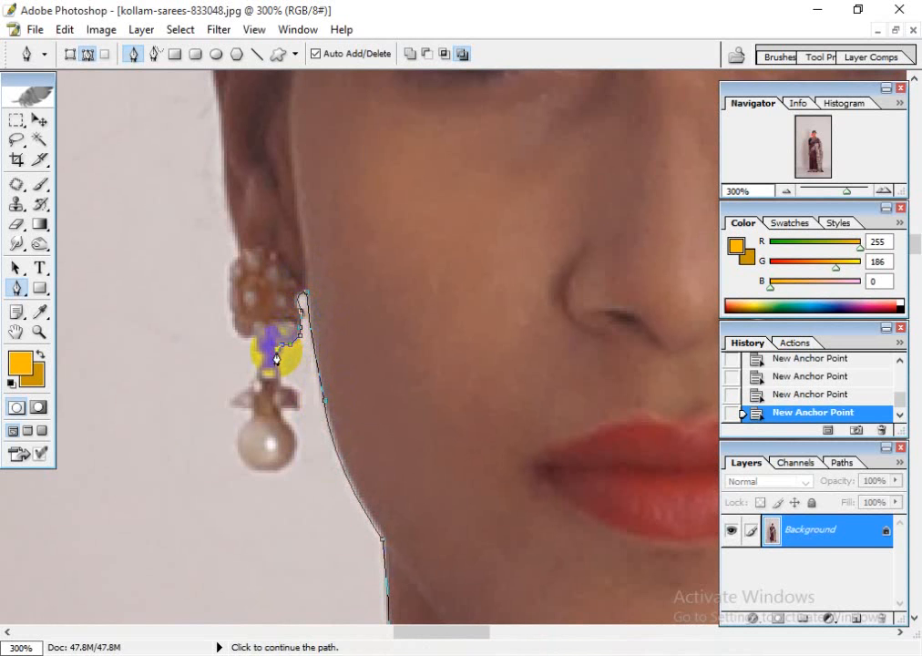
left_click(278, 364)
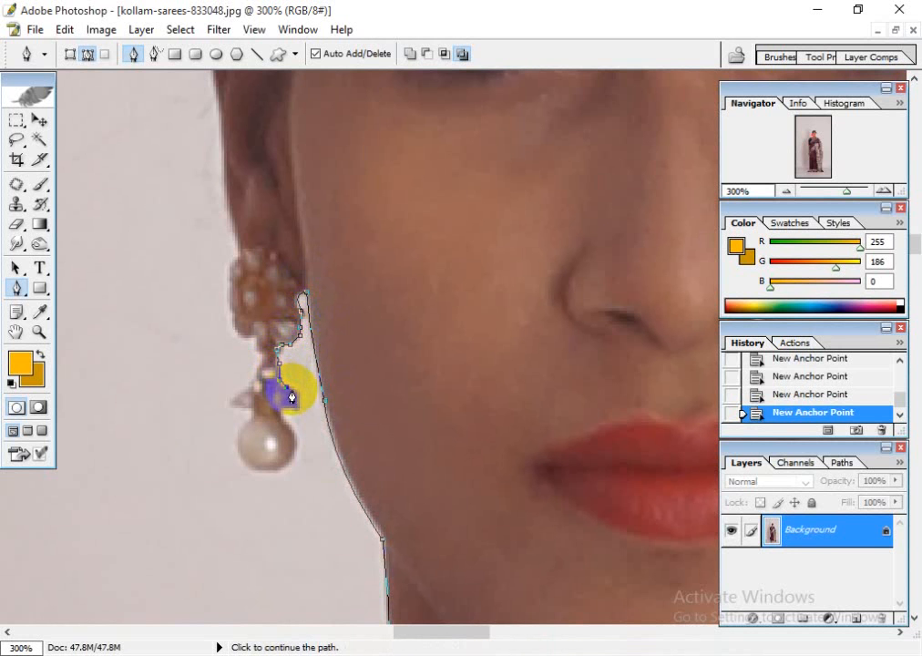
- Trace around the earring's small wing-shaped cap on the face side down to the top of the pearl
left_click(290, 384)
left_click(298, 401)
left_click(297, 405)
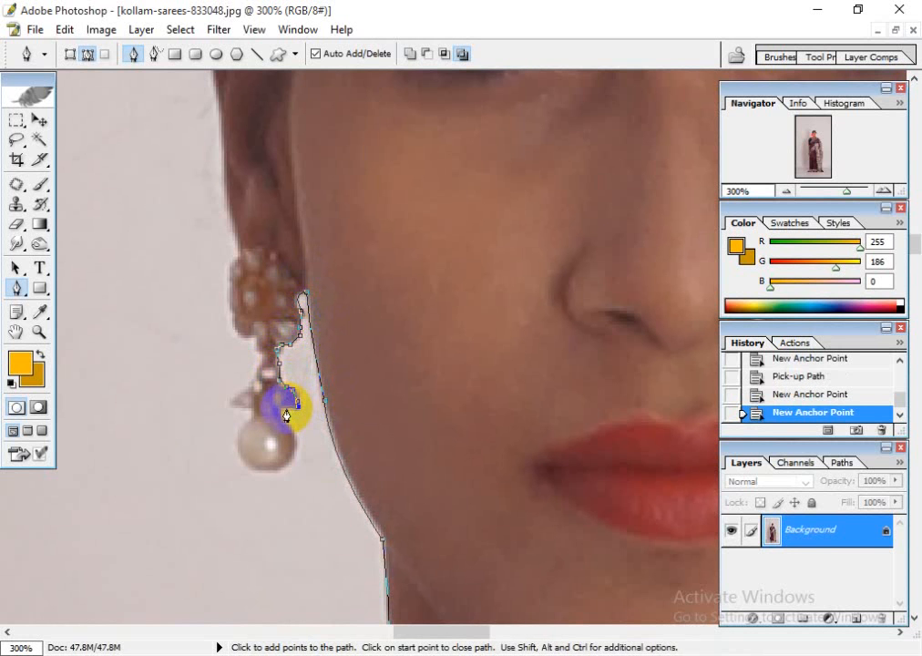
left_click(290, 408)
left_click(283, 411)
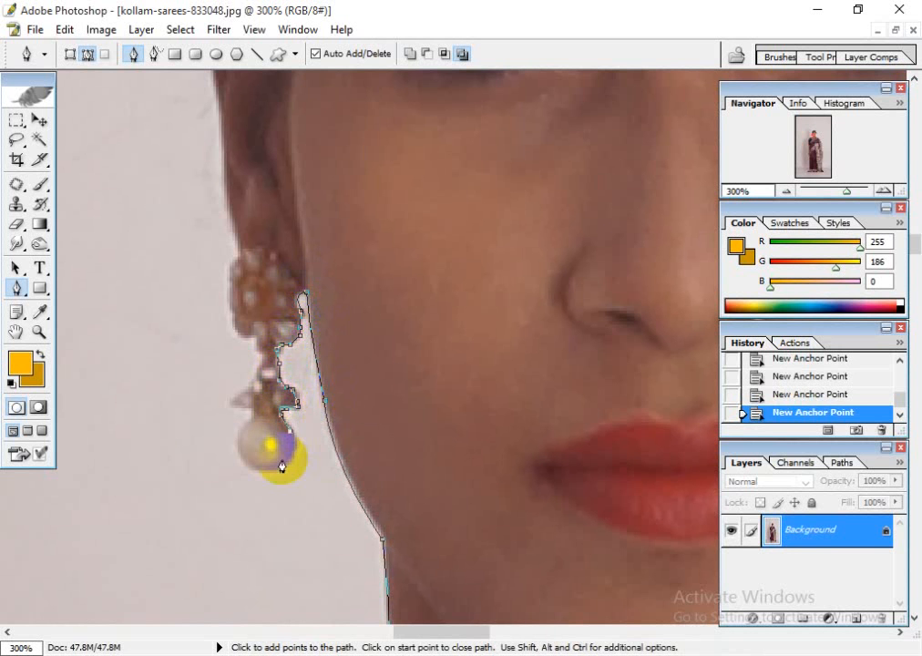
- Trace around the pearl's underside and outer side with curved segments, ending in a corner anchor at its top
left_click_drag(250, 472, 211, 477)
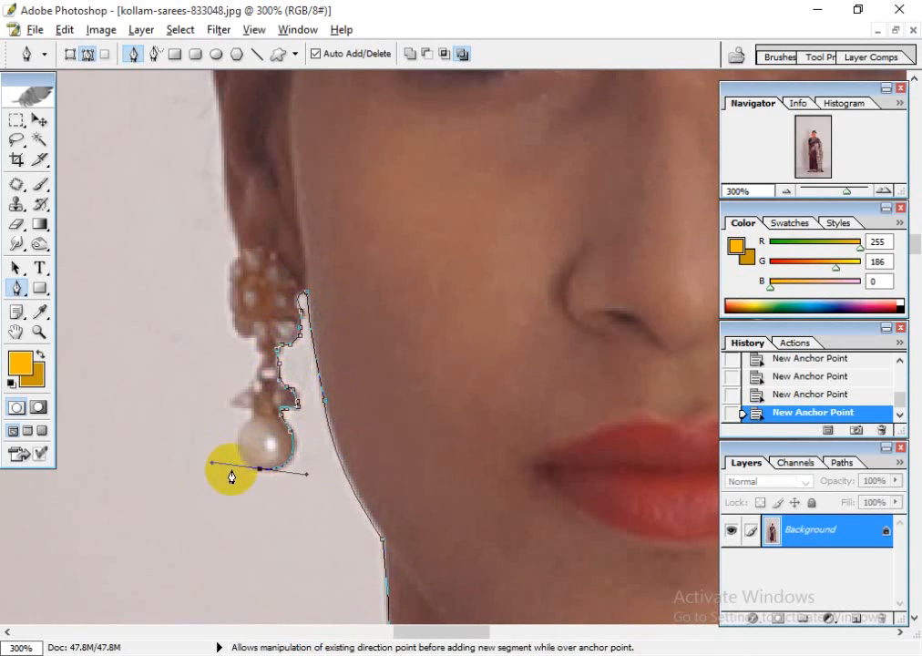
left_click(259, 468, "alt")
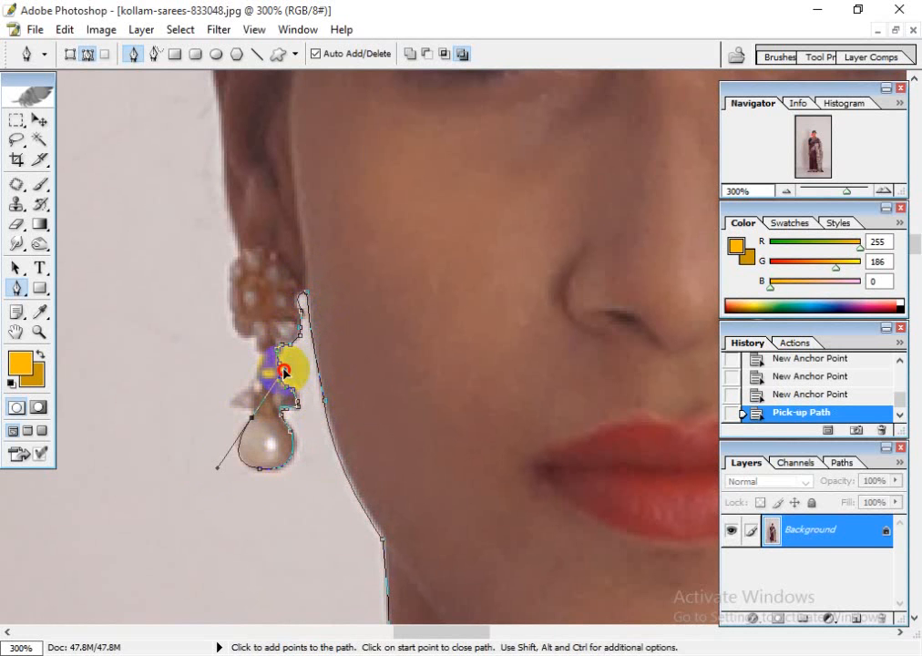
left_click_drag(286, 378, 265, 384)
left_click(252, 417, "alt")
- Trace the outer side of the earring's wing-shaped cap and the narrow link up to the flower
left_click(255, 406)
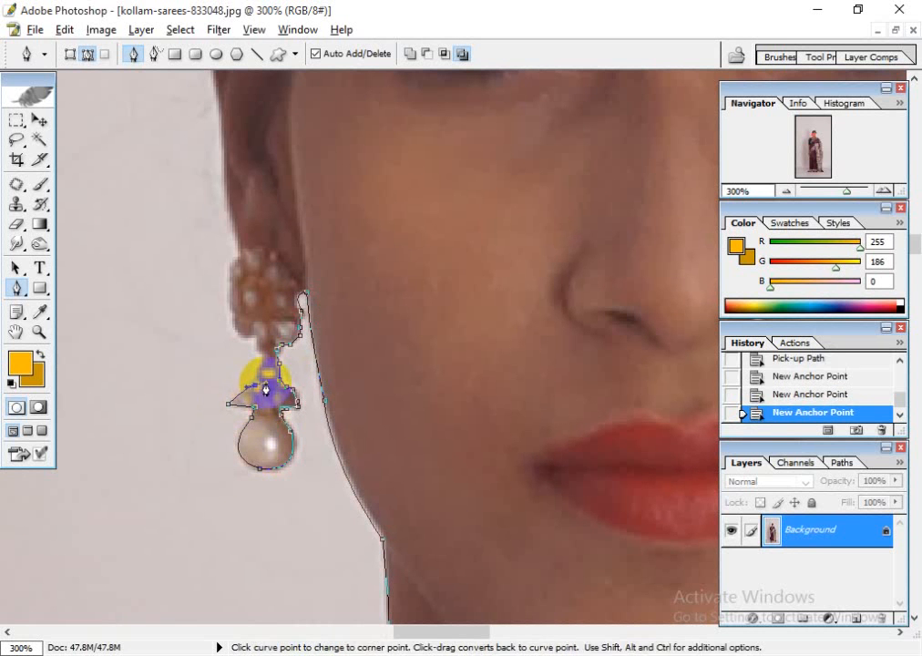
left_click(256, 387, "alt")
left_click(257, 373)
left_click(260, 364)
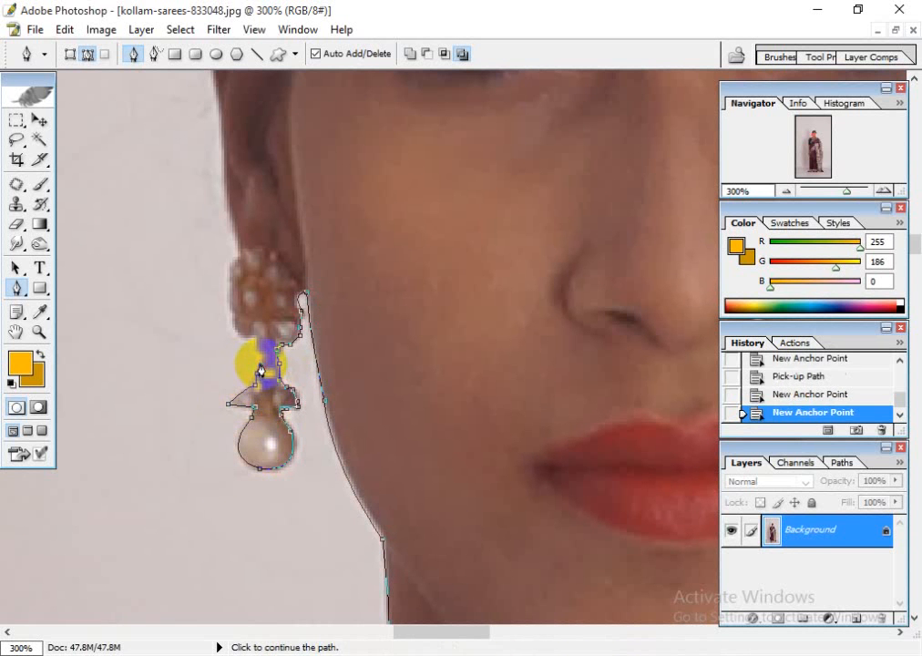
left_click(264, 355)
- Trace the outer edge of the earring's flower with short segments up towards the earlobe
left_click(253, 336)
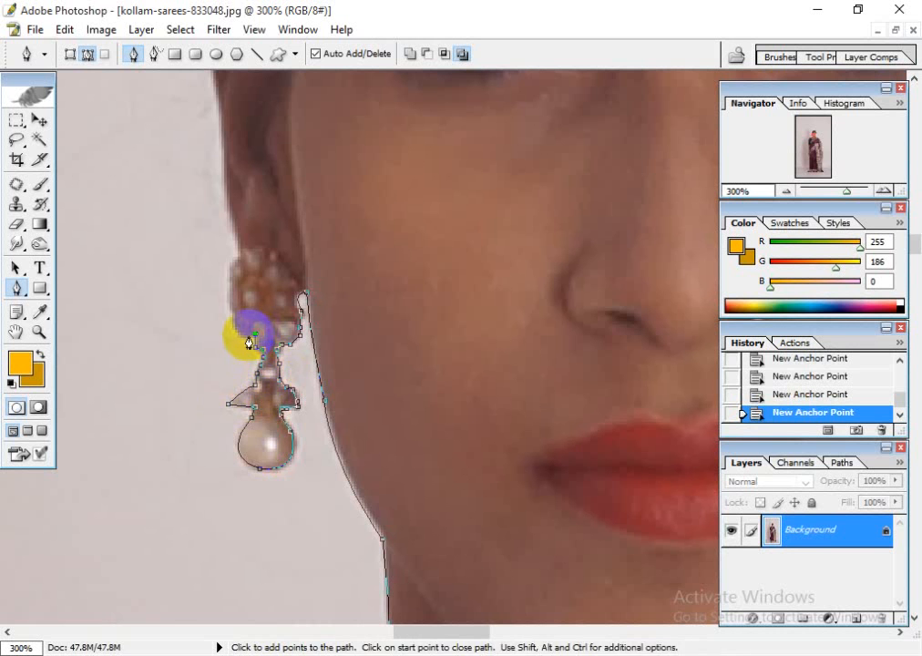
left_click(233, 321)
left_click(233, 313)
left_click(228, 302)
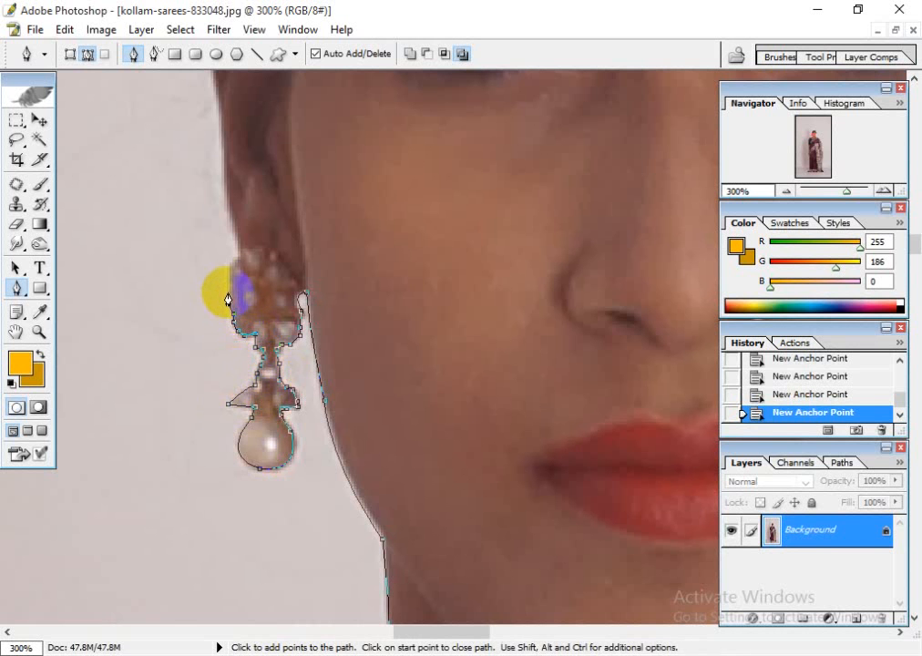
left_click(228, 290)
left_click(228, 281)
left_click(228, 271)
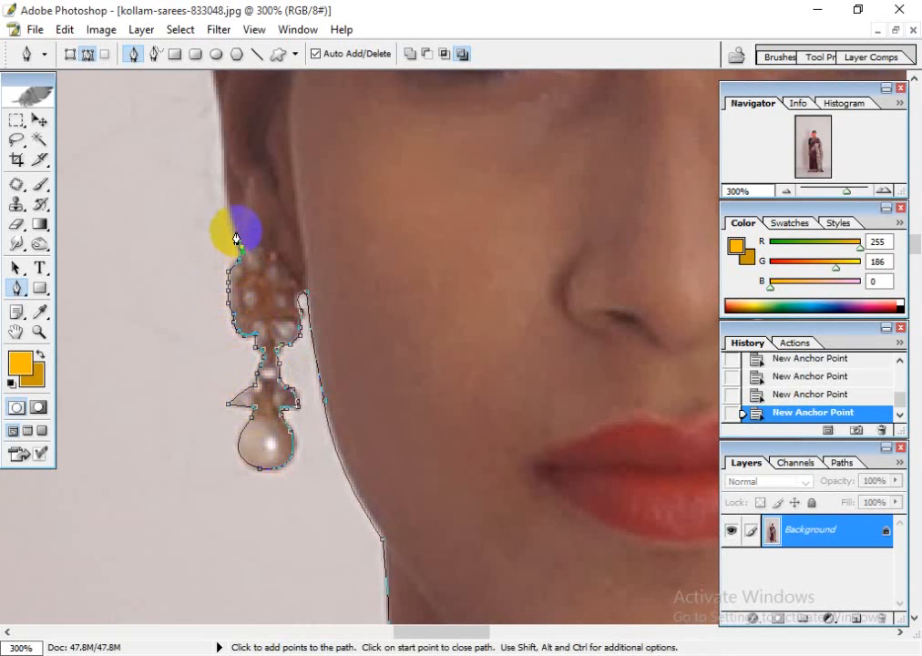
- Trace the ear's outer edge from the top of the earring up to the hairline
left_click_drag(237, 231, 255, 486)
key("ctrl+x")
left_click_drag(270, 304, 273, 515)
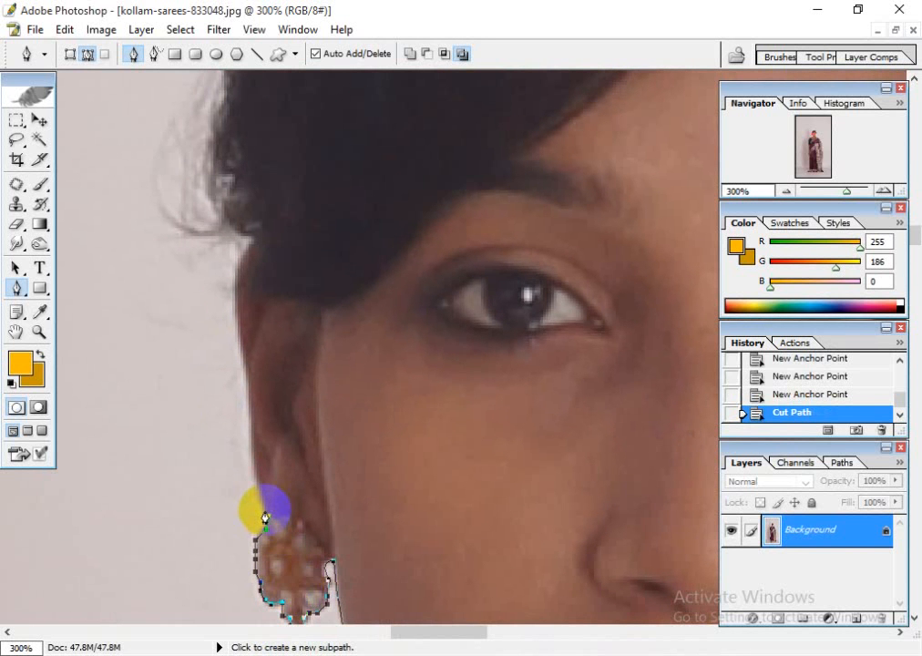
left_click(254, 477)
left_click(253, 454)
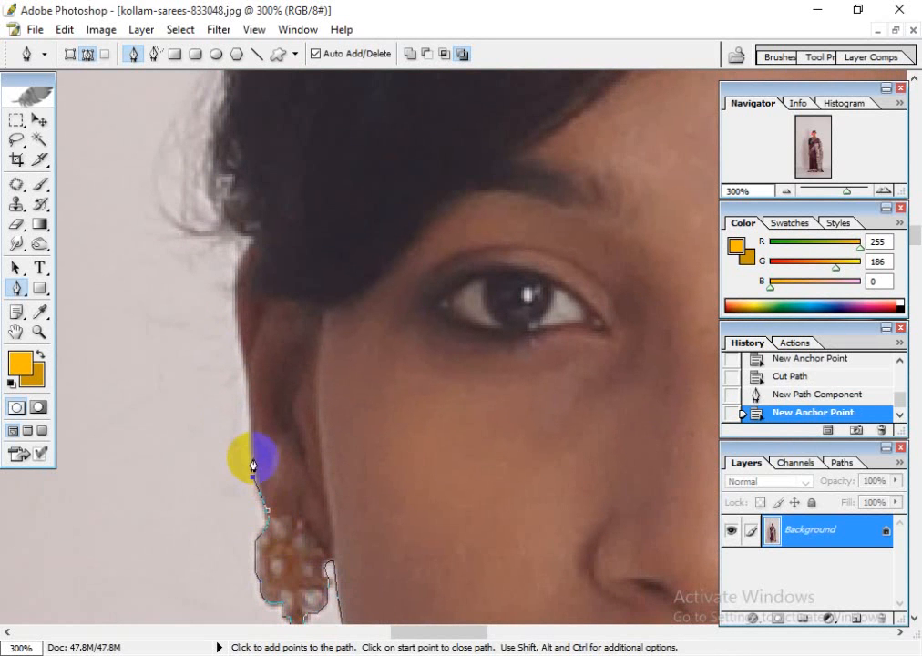
left_click(250, 429)
left_click(243, 364)
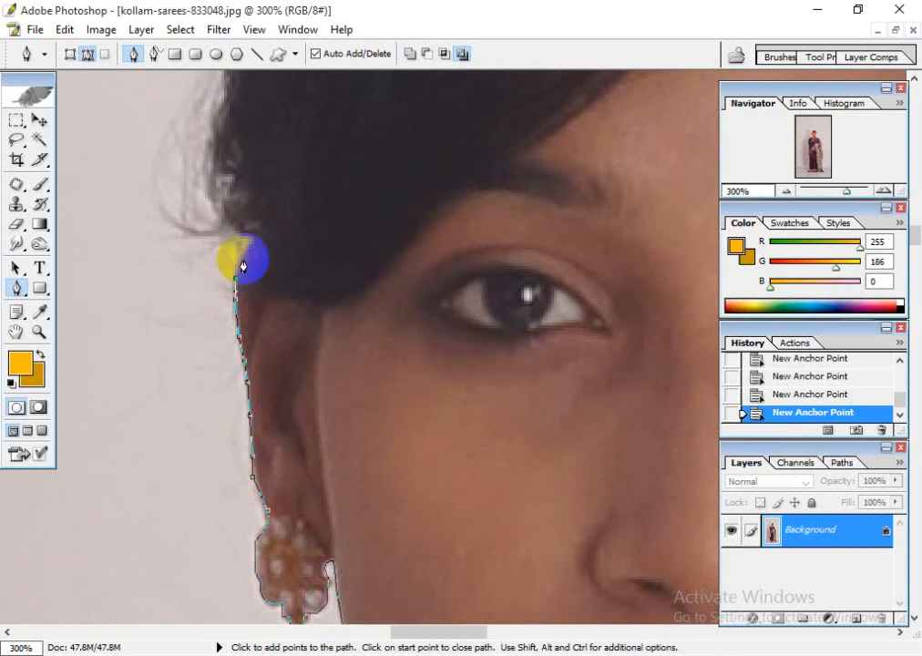
left_click_drag(253, 241, 387, 440)
- Examine the traced outline along the neck, earring and ear in relation to the whole head
key("ctrl+minus")
key("ctrl+minus")
key("ctrl+minus")
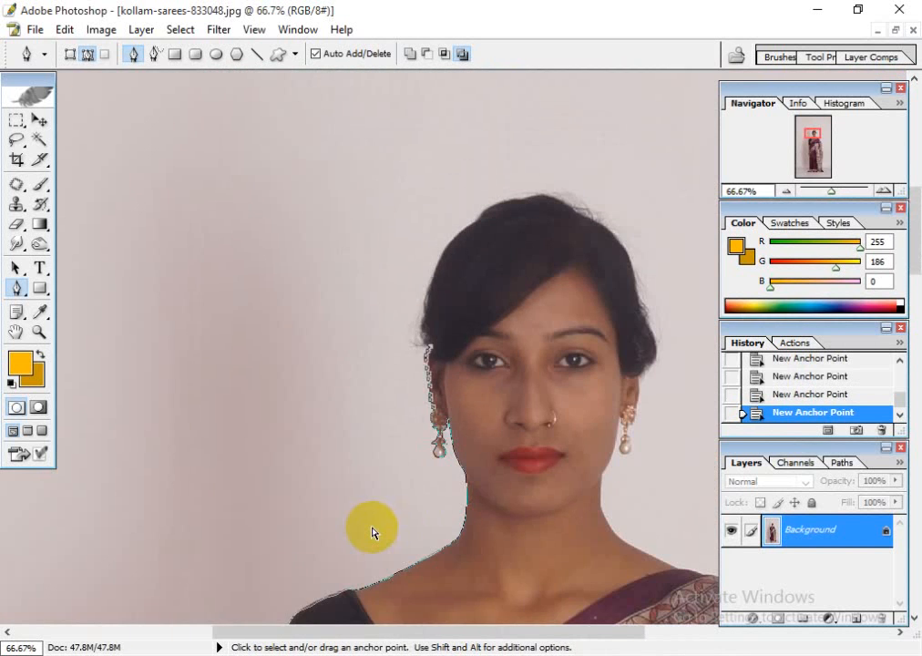
key("ctrl+BackSpace")
key("ctrl+plus")
key("ctrl+z")
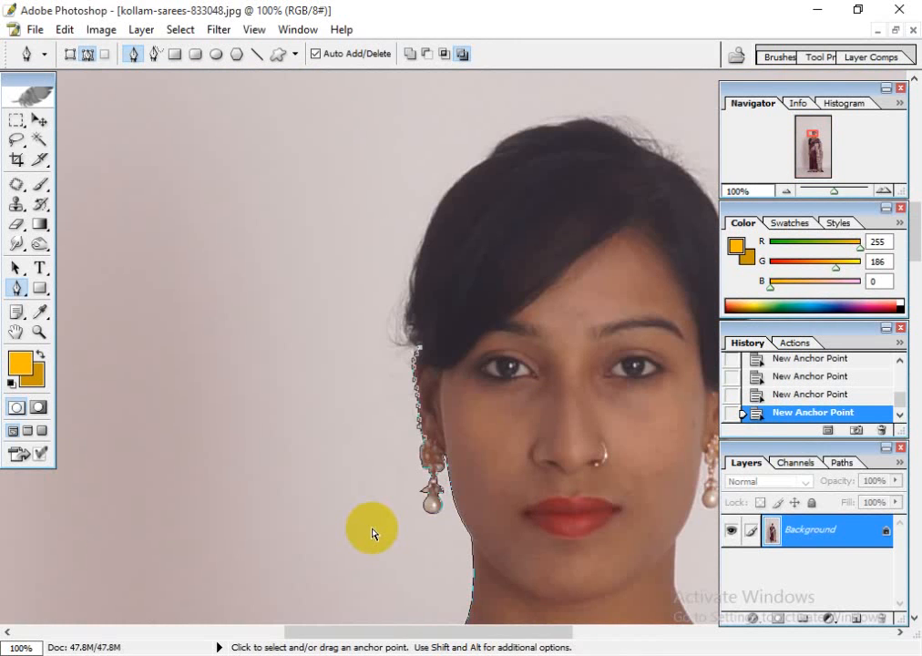
key("ctrl+plus")
key("ctrl+plus")
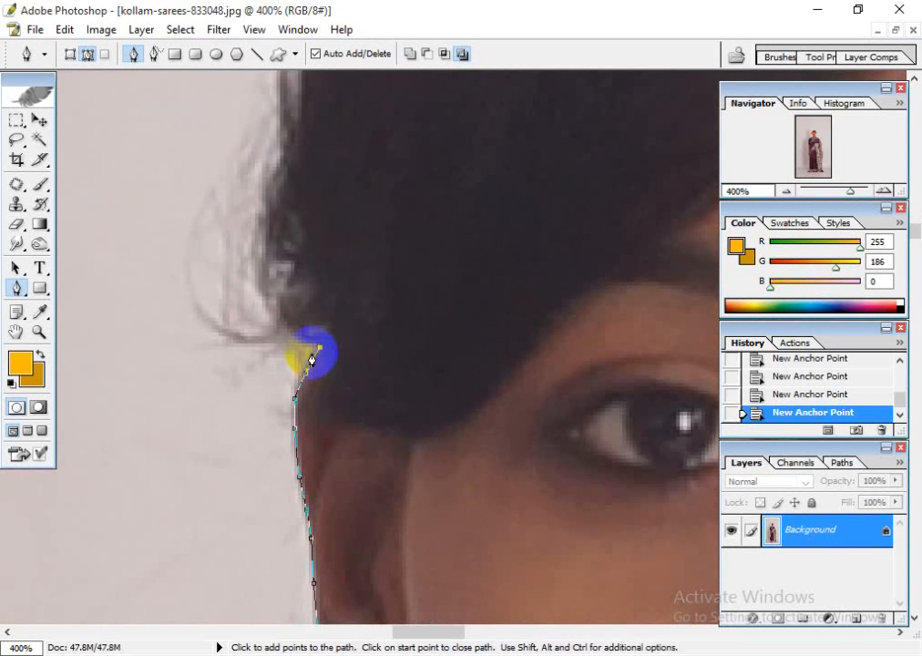
- Trace loosely around the wispy curl of hair above the ear with curved segments kept outside the stray strands
left_click(314, 352)
left_click_drag(362, 360, 368, 403)
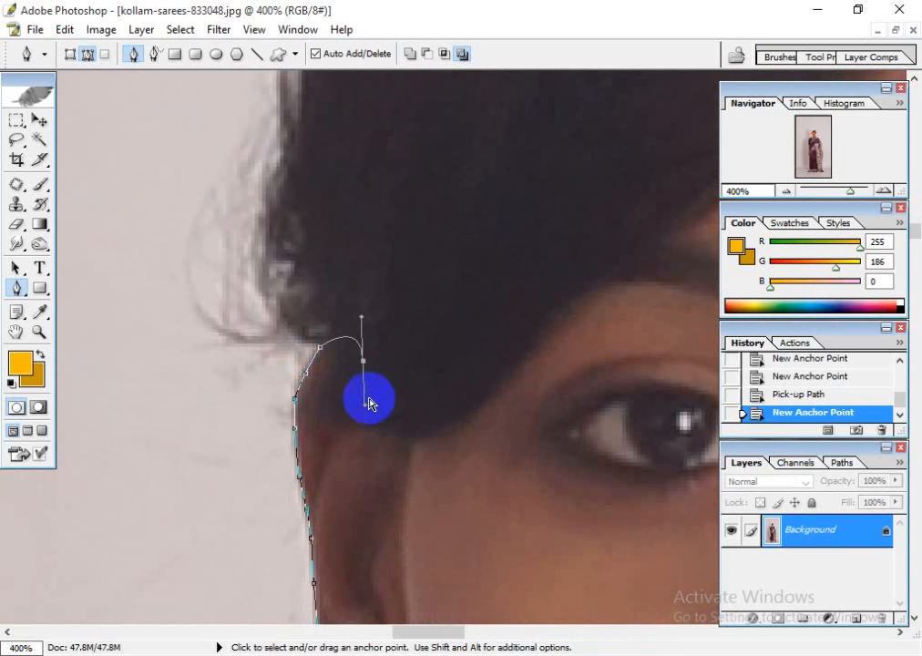
key("ctrl+z")
left_click(263, 362)
left_click_drag(171, 346, 160, 338)
left_click_drag(140, 254, 142, 227)
left_click_drag(152, 189, 171, 146)
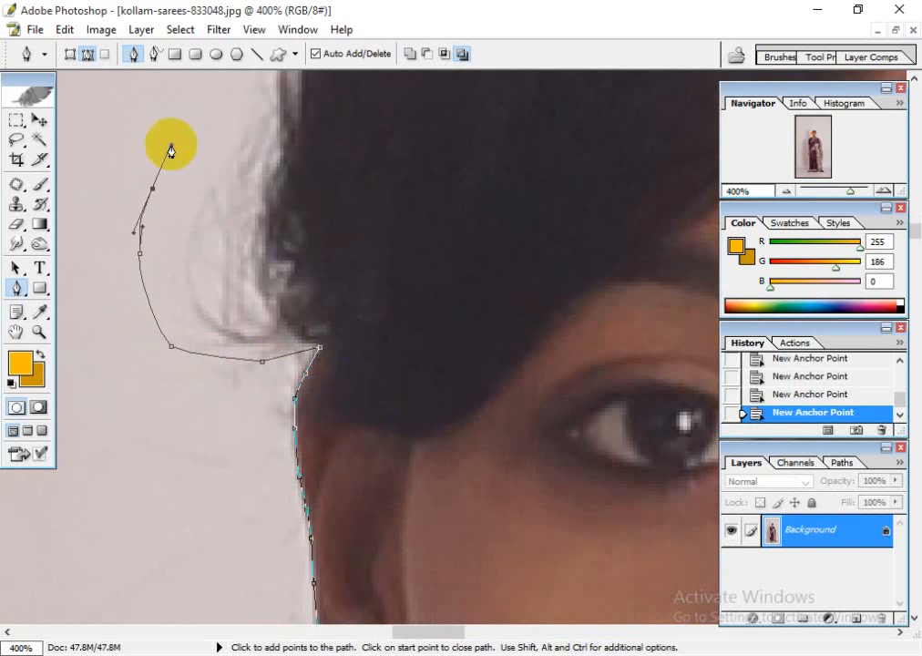
left_click_drag(212, 111, 218, 103)
- Trace upward with curved segments kept loosely outside the stray strands along the side of the hair
left_click_drag(258, 154, 246, 583)
left_click_drag(228, 462, 273, 385)
left_click_drag(281, 317, 283, 299)
left_click_drag(303, 256, 308, 247)
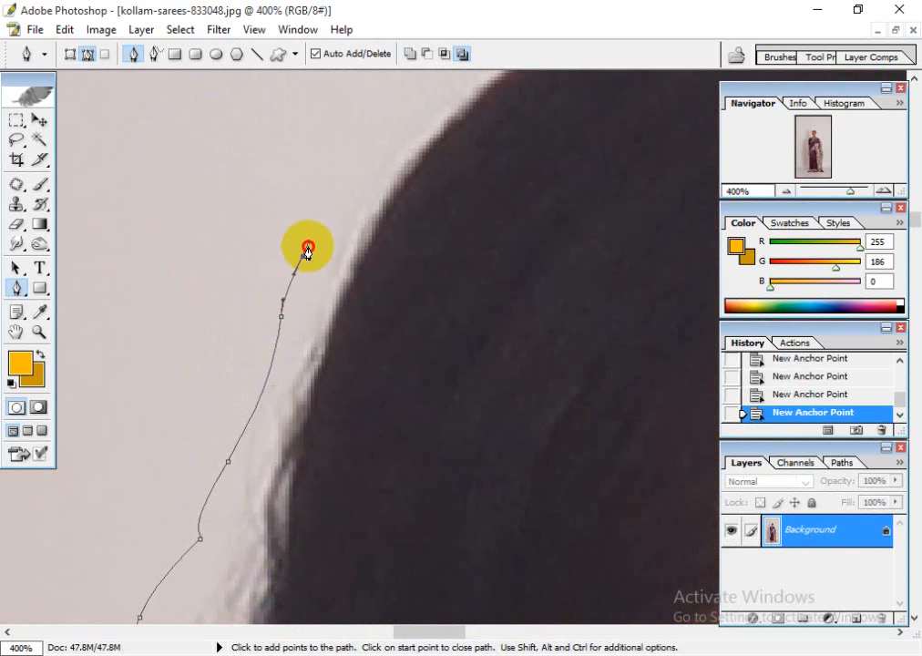
- Continue the path around the upper curve of the hair towards the crown, leaving a narrow margin of background
left_click_drag(351, 294, 230, 559)
left_click(245, 434)
left_click(376, 326)
left_click(444, 246)
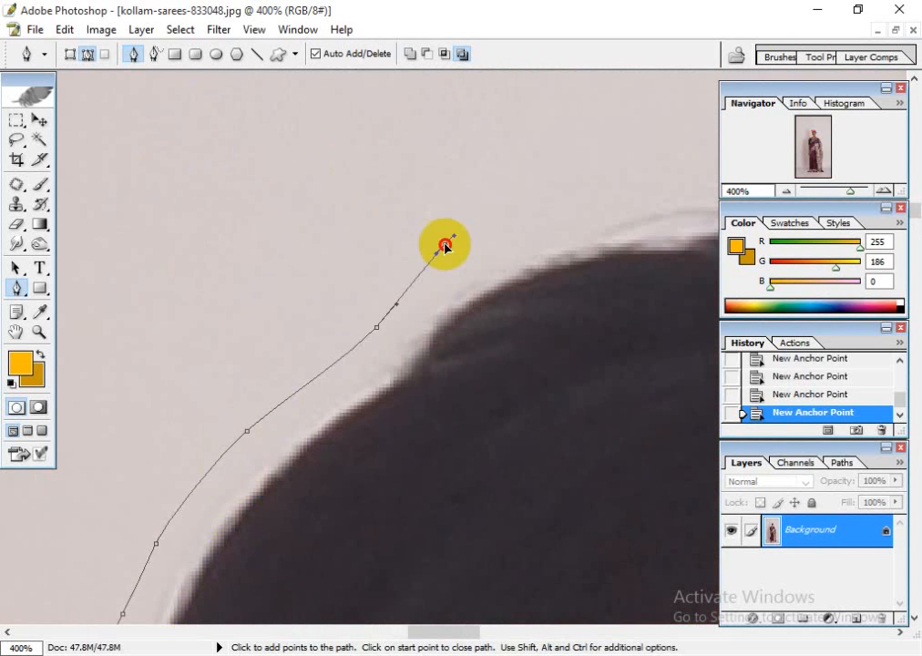
left_click_drag(445, 246, 482, 202)
left_click(529, 199)
- Trace across the top of the head with curved segments well above the flyaway hairs
left_click_drag(593, 296, 175, 394)
left_click_drag(276, 216, 332, 214)
left_click_drag(453, 209, 471, 210)
left_click_drag(540, 219, 613, 260)
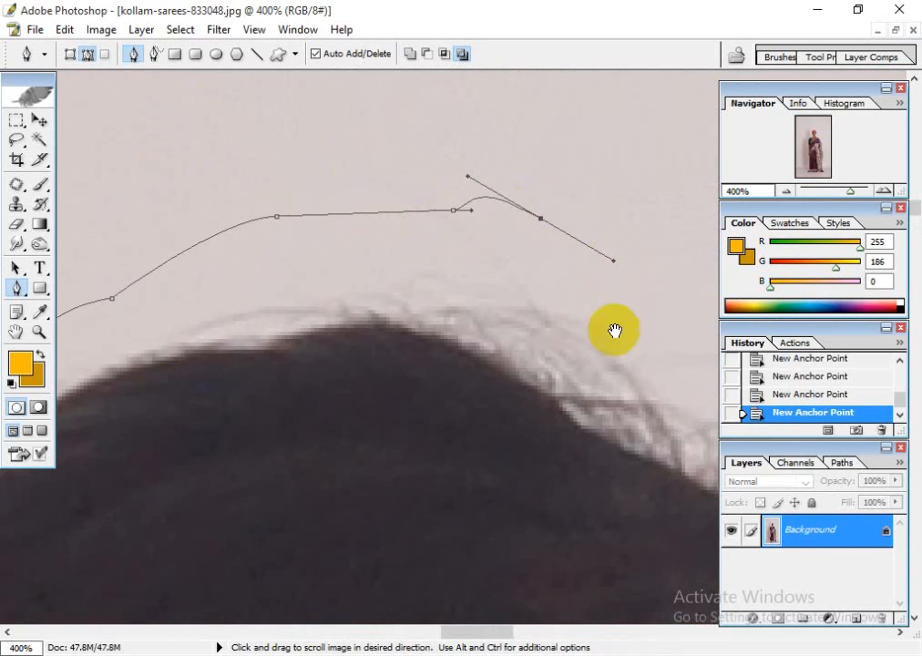
- Trace down from the crown around the frizzy strands on the far side of the head with short curved segments
left_click_drag(615, 330, 296, 309)
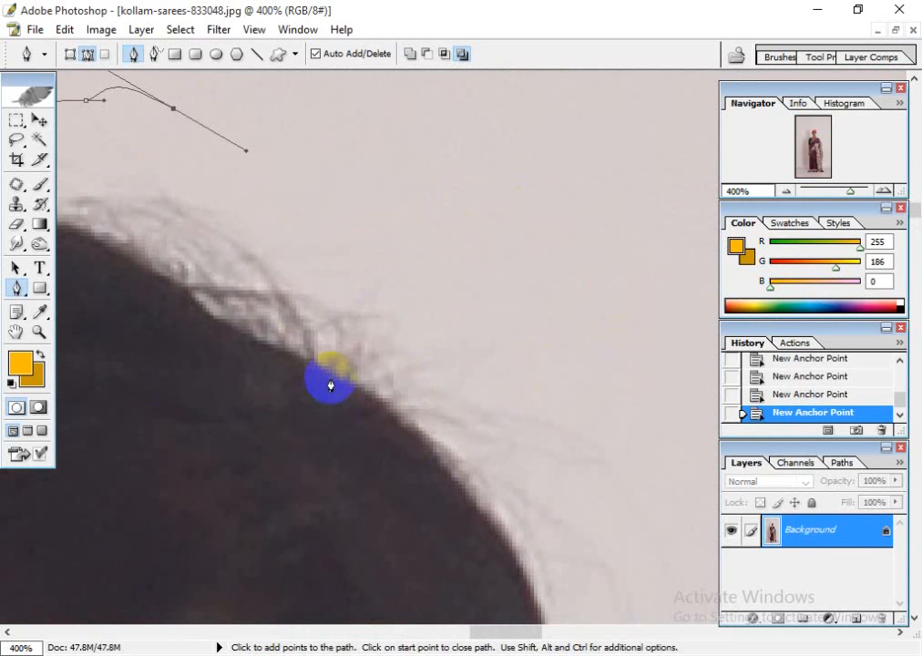
left_click_drag(444, 383, 432, 377)
left_click_drag(274, 164, 313, 169)
left_click_drag(414, 205, 427, 219)
left_click_drag(487, 264, 514, 301)
left_click_drag(543, 343, 551, 352)
left_click_drag(573, 371, 597, 403)
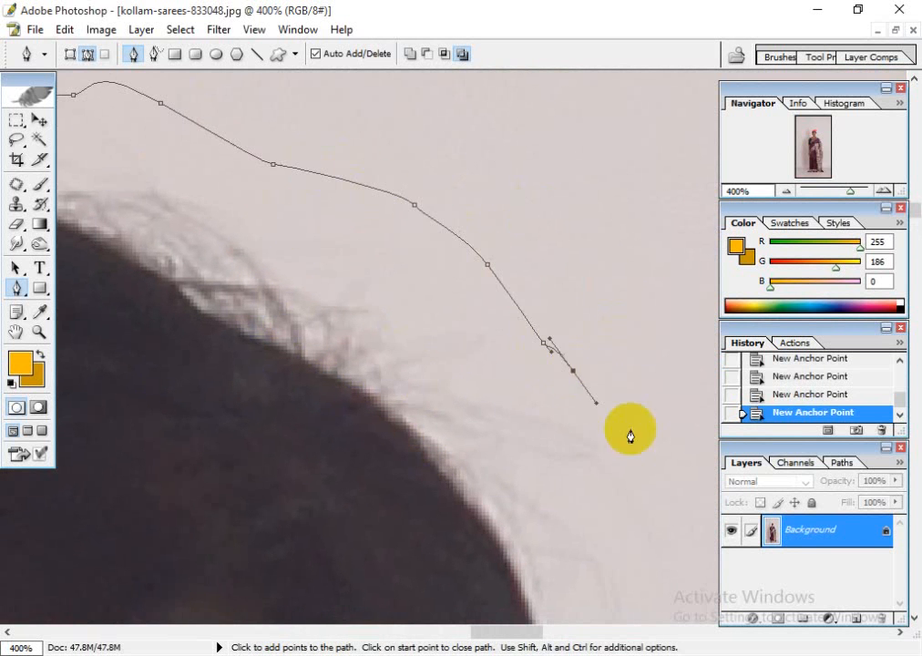
left_click_drag(630, 437, 630, 464)
left_click_drag(622, 509, 618, 520)
- Trace down the far side of the hair with curved segments kept outside the long loose strands
left_click_drag(610, 585, 483, 296)
left_click_drag(609, 340, 609, 383)
left_click(638, 471)
left_click_drag(587, 501, 576, 530)
left_click_drag(601, 583, 558, 265)
left_click_drag(624, 363, 617, 381)
left_click_drag(595, 436, 592, 449)
left_click(589, 485)
- Curve the path inward beneath the lower hair strands to the top of the second ear
left_click_drag(575, 541, 564, 262)
left_click_drag(599, 318, 588, 355)
left_click_drag(537, 417, 525, 434)
left_click(451, 438)
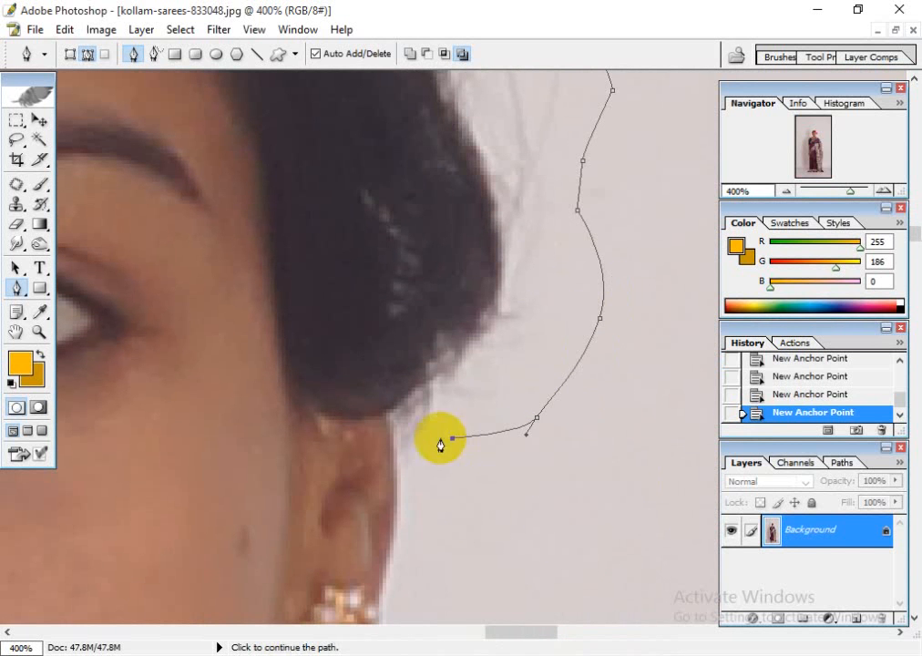
left_click(409, 438)
left_click(391, 449)
- Trace down the second ear's outer edge and along the outer side of its earring's flower to the hanging part
left_click_drag(398, 529, 490, 232)
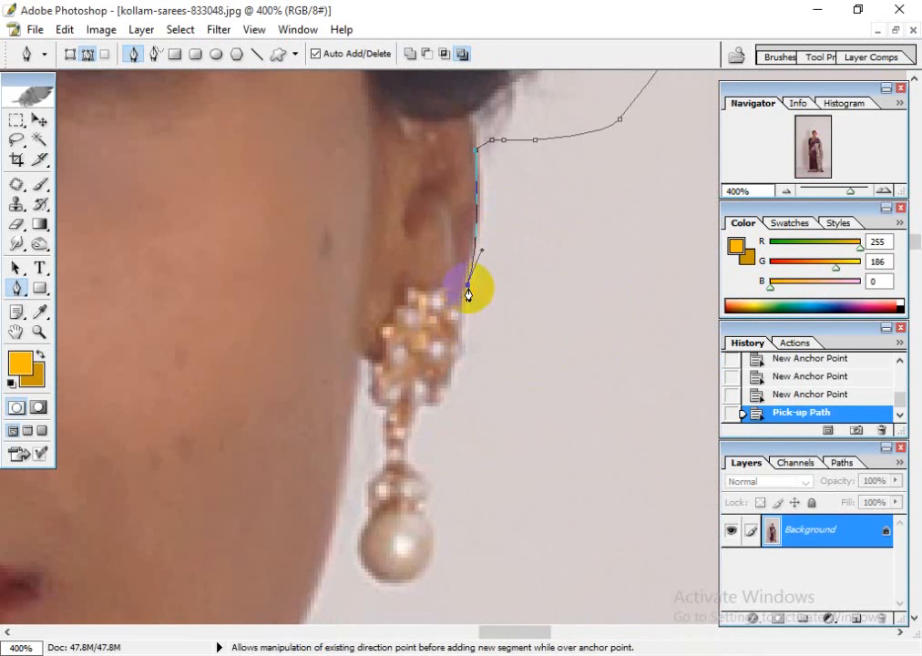
left_click(461, 325)
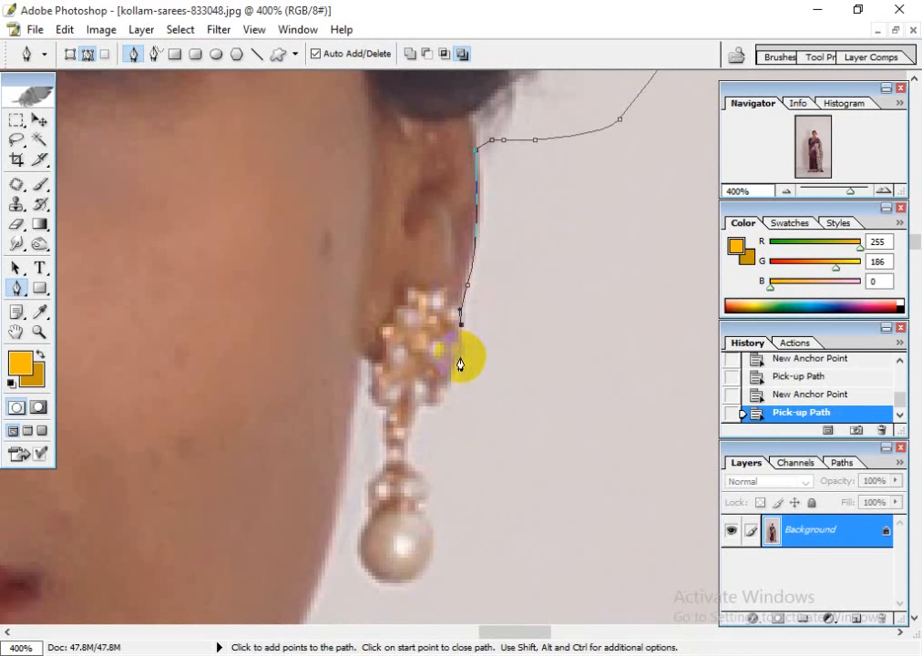
left_click(460, 357)
left_click(447, 382)
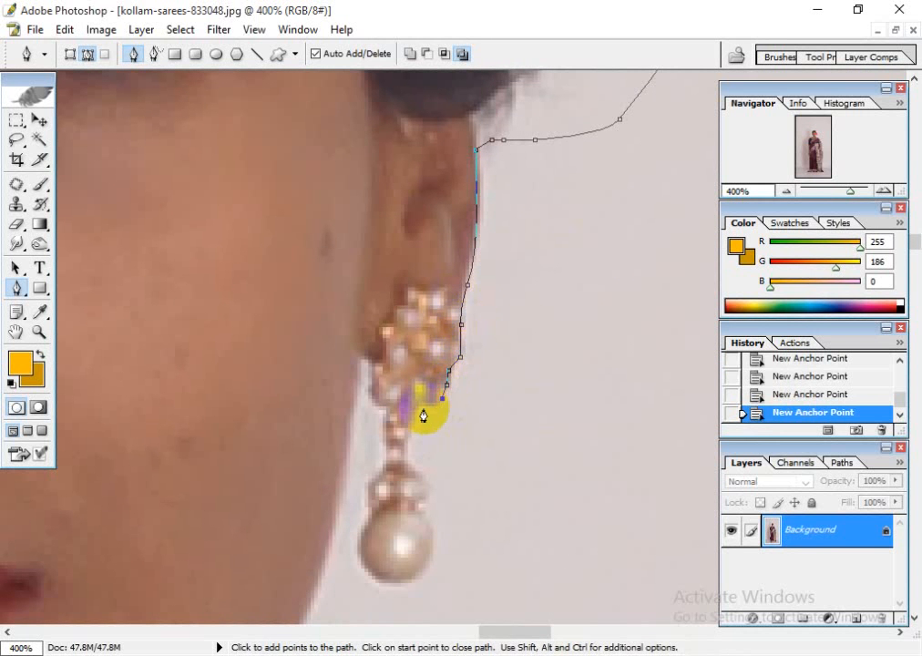
left_click(423, 408)
left_click(414, 425)
- Trace around the earring's hanging beads and pearl and back up its inner side to the earlobe
left_click_drag(421, 480, 429, 491)
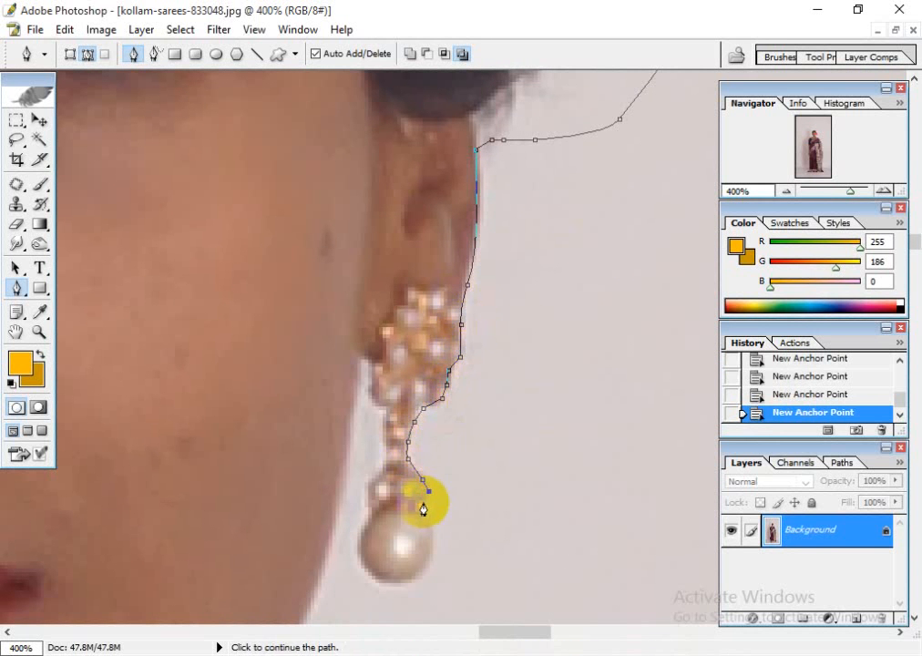
left_click(431, 538)
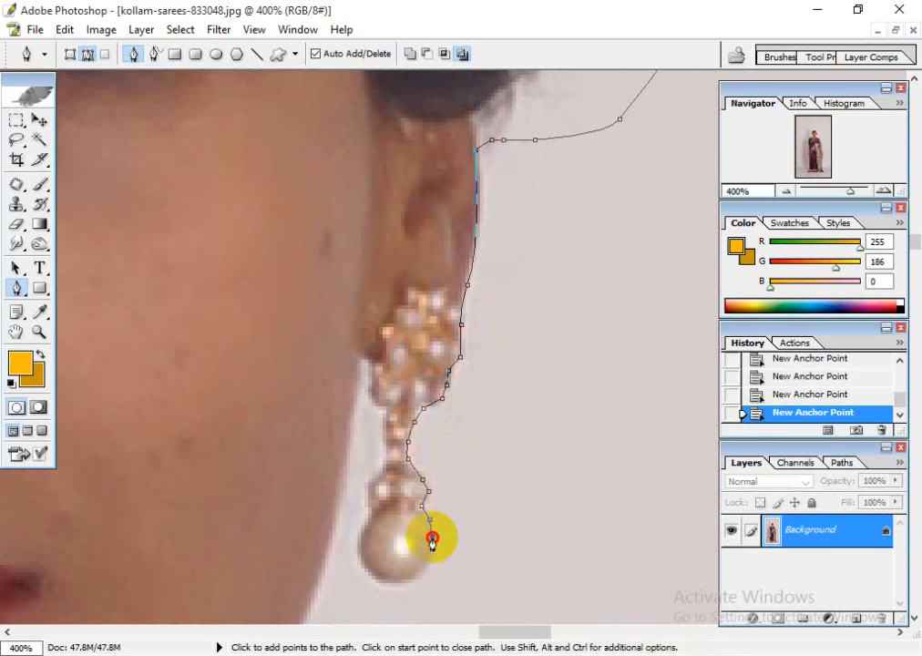
left_click(402, 582)
left_click(387, 582)
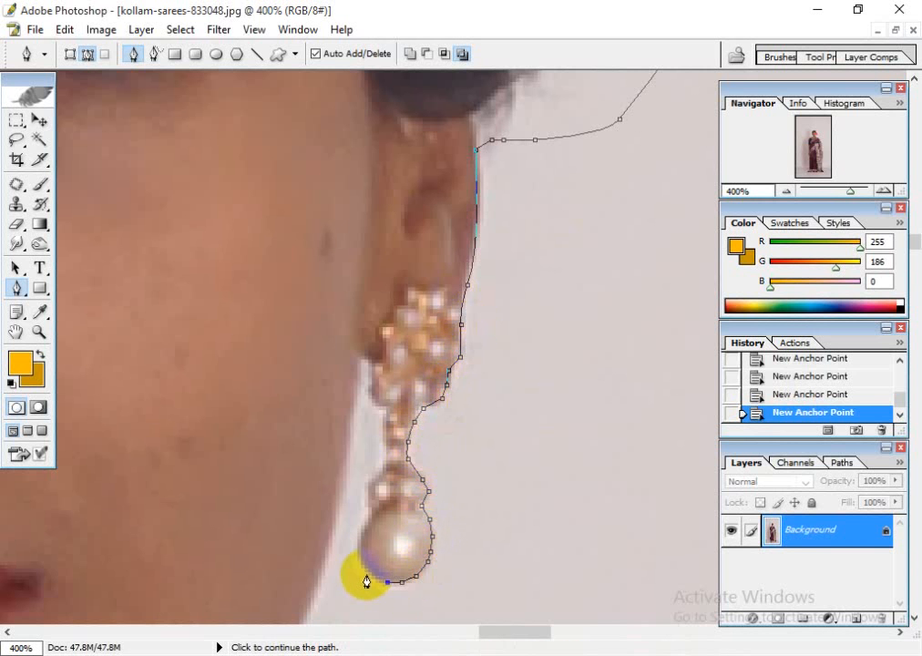
left_click(365, 526)
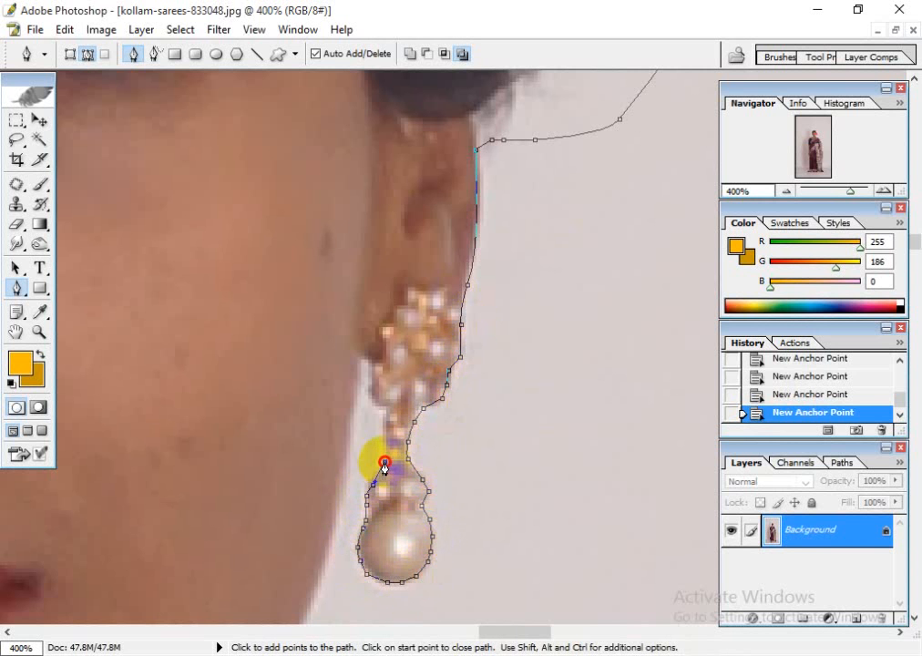
left_click(387, 429)
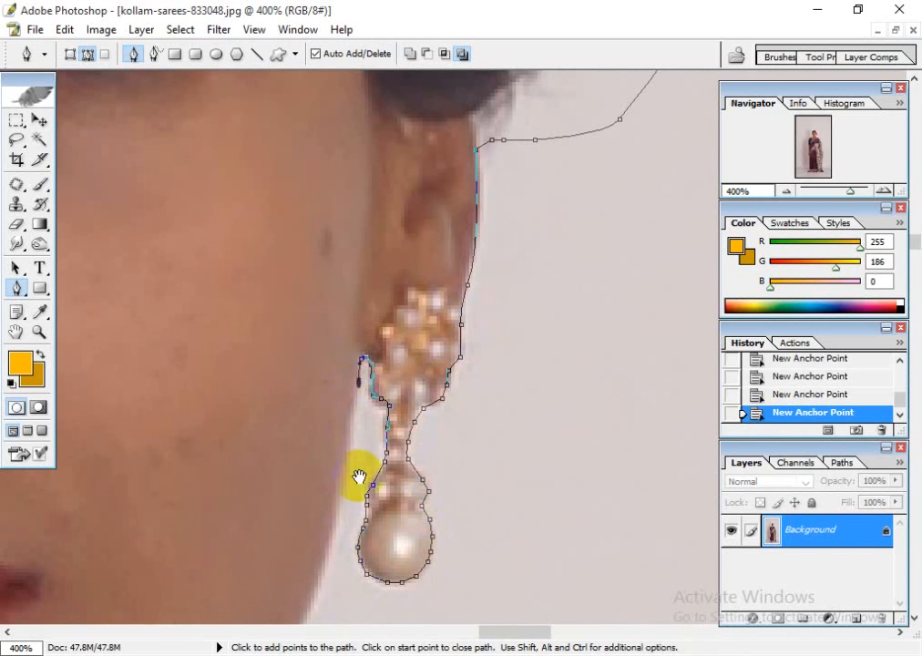
- Trace the cheek and jawline from the earlobe down to the neck, removing the outgoing handle at the jaw point
left_click_drag(358, 477, 494, 212)
left_click_drag(448, 333, 425, 364)
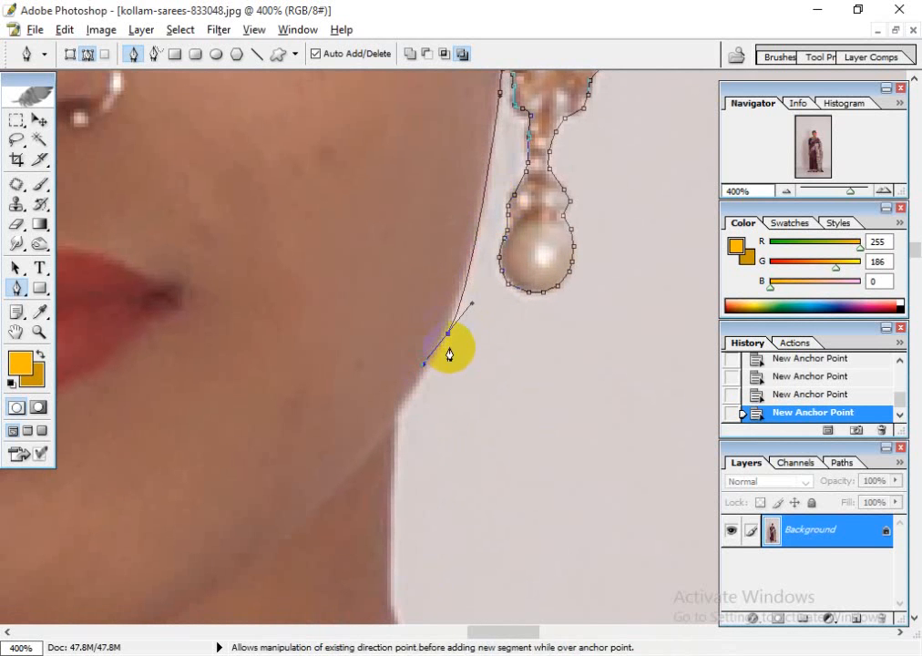
left_click(447, 333)
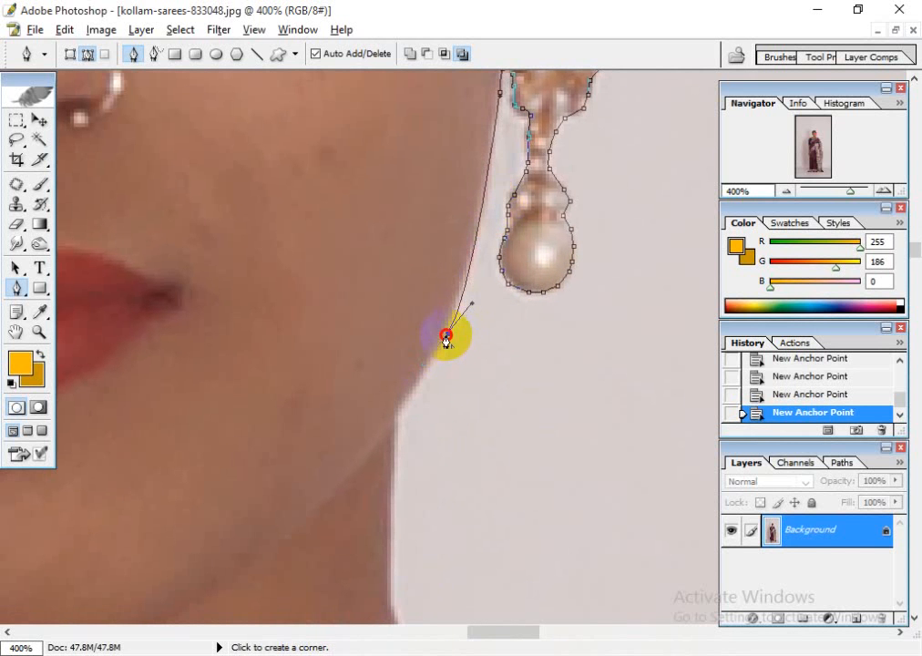
left_click(390, 416)
- Trace the neck's edge down into the curve of the shoulder, ending in a corner point
left_click_drag(393, 416, 479, 245)
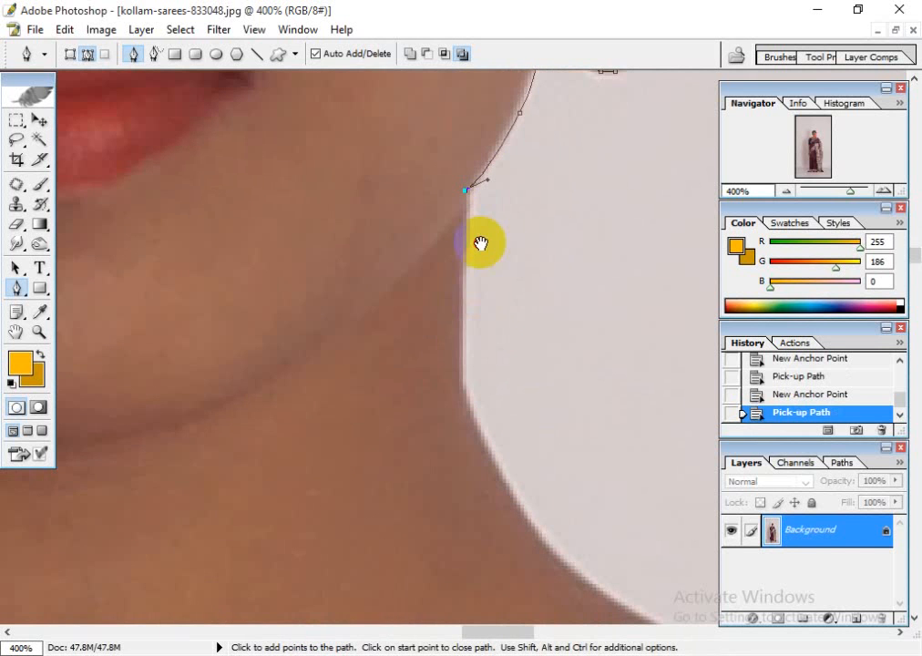
left_click(465, 368)
left_click_drag(475, 423, 372, 202)
left_click_drag(505, 363, 244, 305)
left_click(506, 363, "alt")
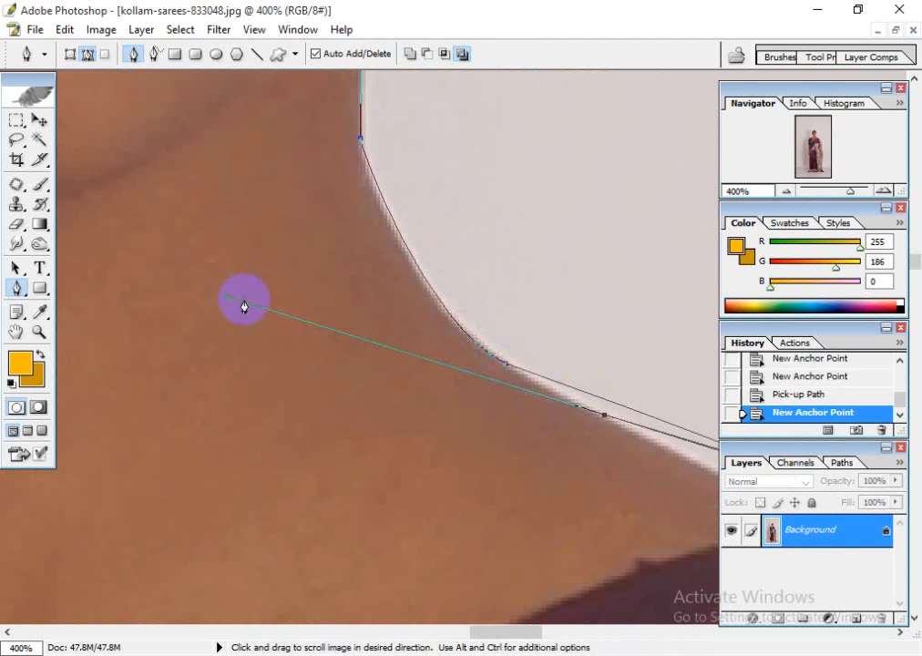
- Undo the last misplaced segment and retrace the bare shoulder's slope towards the saree's edge
key("ctrl+z")
left_click_drag(672, 453, 573, 437)
left_click_drag(508, 422, 538, 425)
key("ctrl+z")
- Trace the saree's upper edge and patterned border over the shoulder with curved segments, removing the outgoing handles
left_click_drag(600, 465, 419, 345)
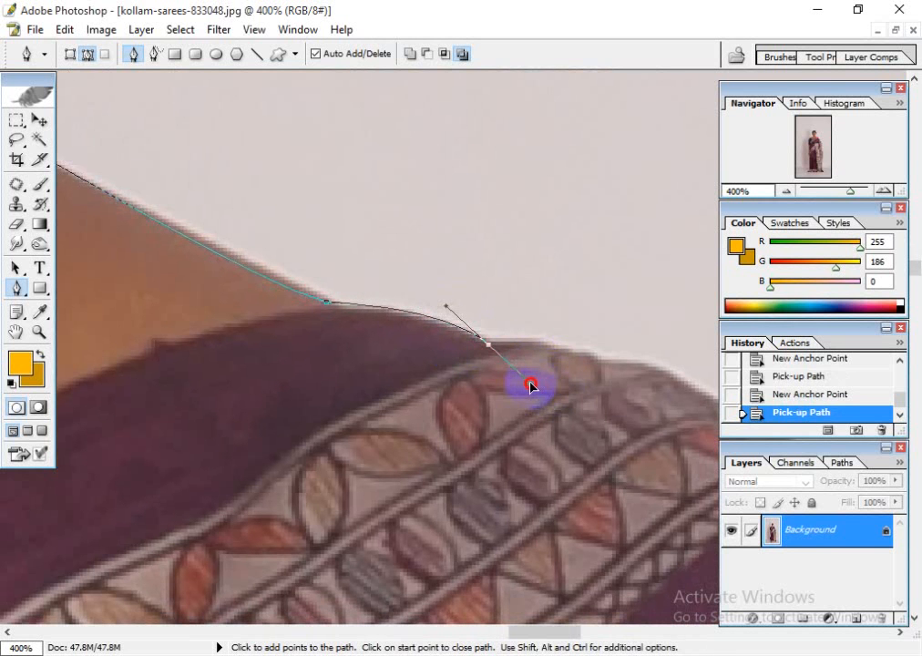
left_click_drag(530, 384, 531, 382)
left_click(489, 345, "alt")
left_click_drag(590, 398, 500, 330)
left_click(464, 307, "alt")
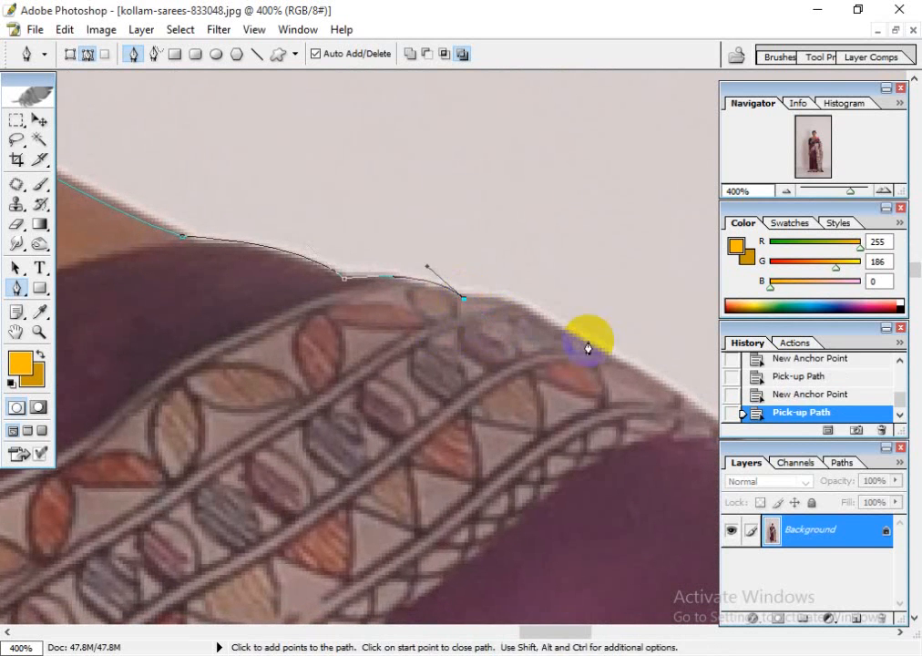
left_click_drag(619, 370, 522, 305)
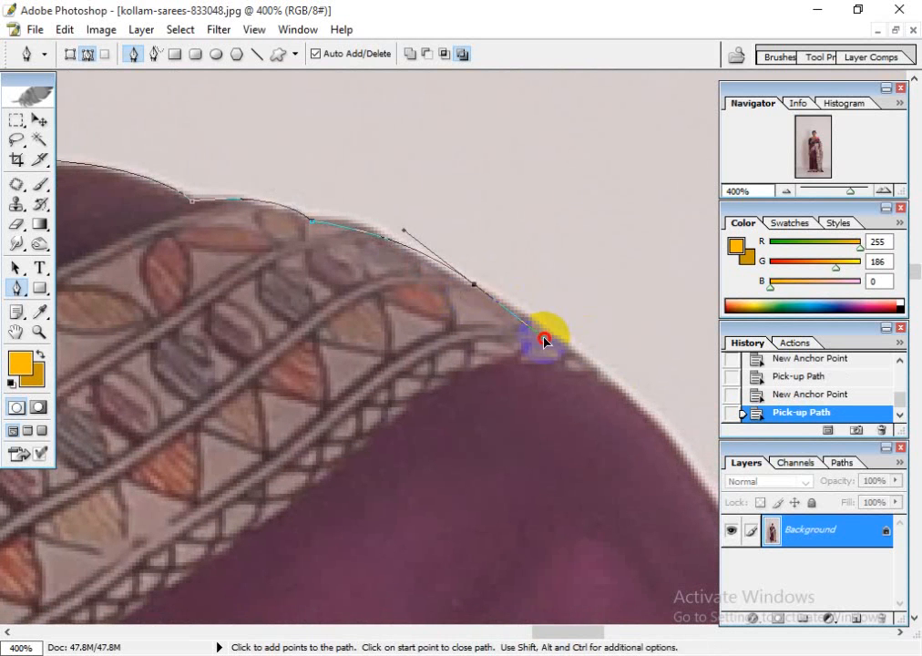
left_click(544, 340)
- Trace down the outer edge of the purple drape below the patterned border to the start of the pale fabric
left_click_drag(591, 389, 442, 270)
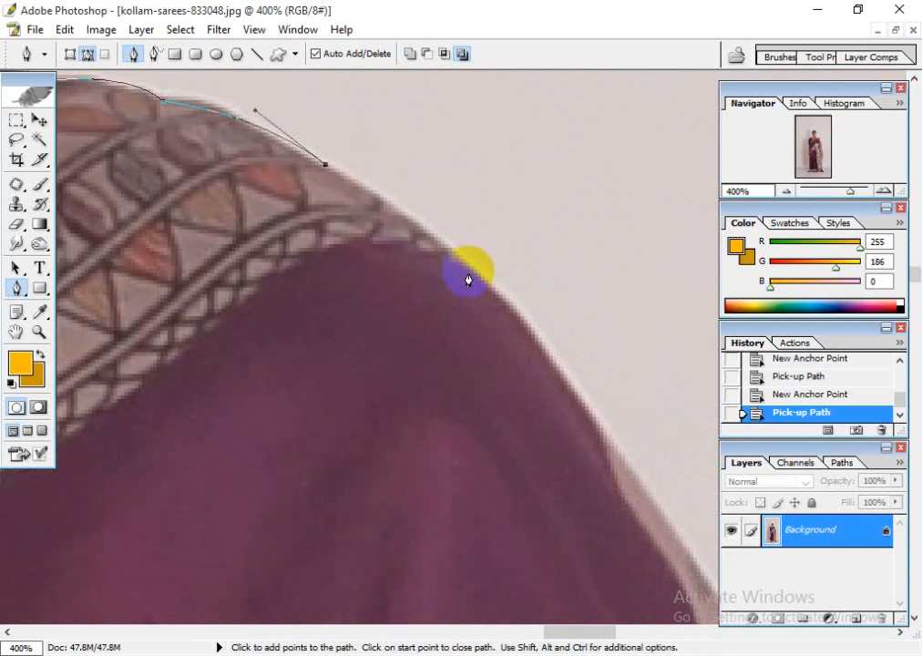
left_click_drag(515, 314, 532, 197)
left_click(513, 311, "alt")
left_click(605, 303)
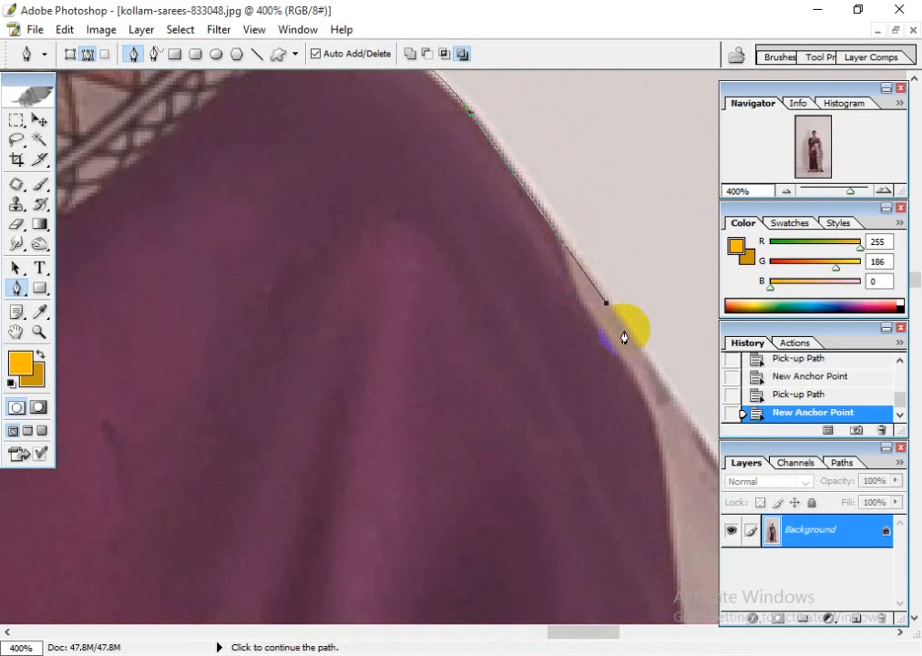
- Trace the sloping outer edge of the pale fabric with straight segments past the flower and upper leaf motifs
left_click_drag(624, 337, 374, 190)
left_click(470, 314)
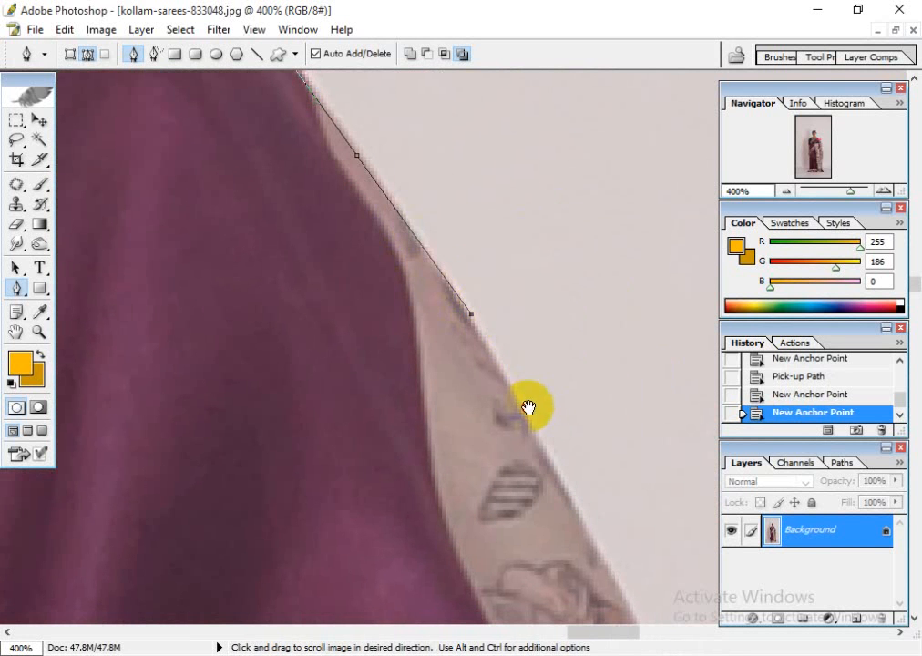
left_click_drag(529, 407, 479, 173)
left_click_drag(547, 316, 446, 139)
left_click(516, 365)
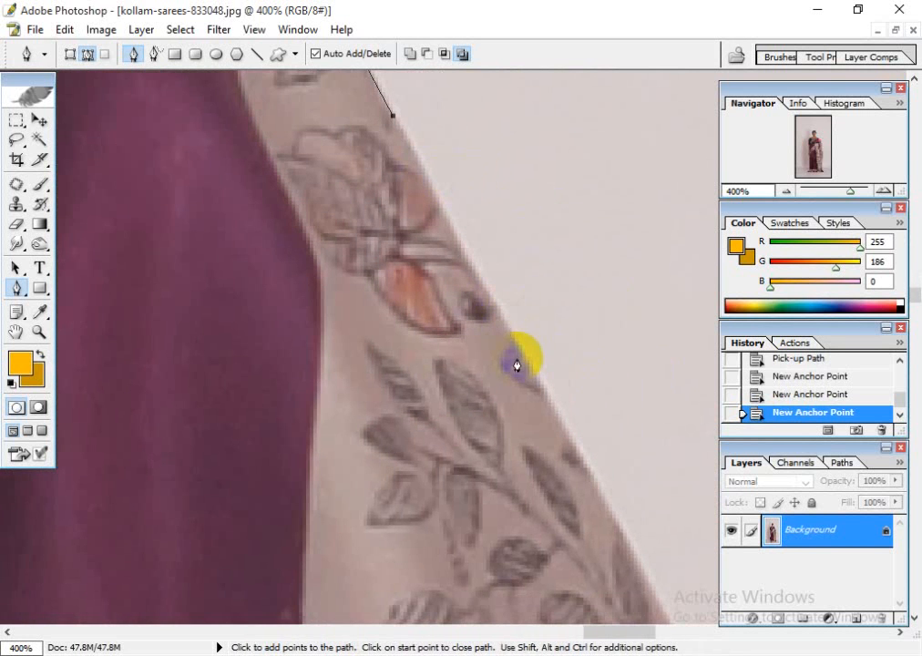
left_click_drag(528, 367, 383, 173)
left_click(480, 323)
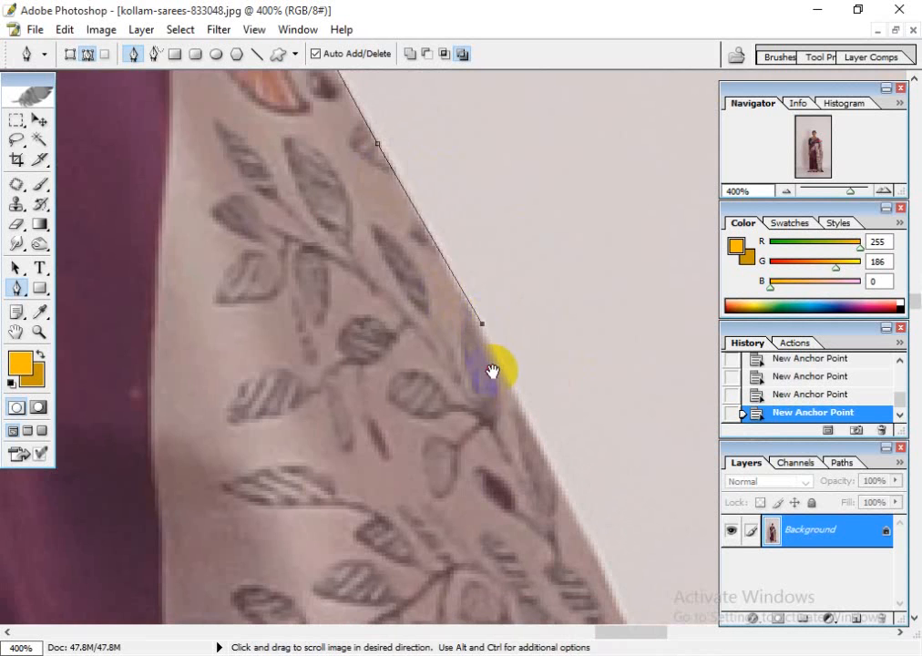
- Continue the path down the leaf-patterned fabric's outer edge to beside the bird motif
left_click_drag(493, 371, 433, 186)
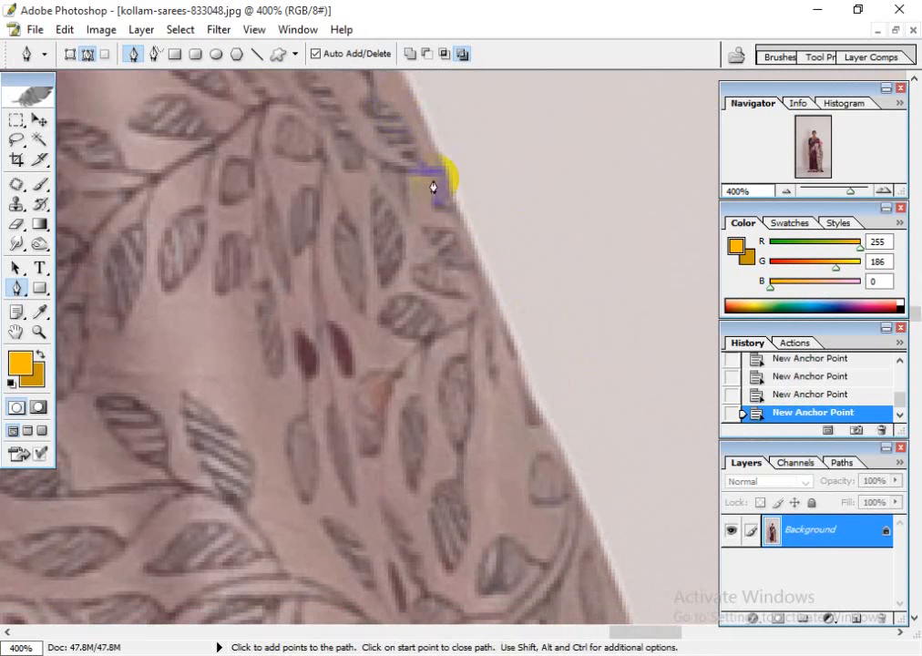
left_click(469, 237)
left_click_drag(502, 334, 424, 106)
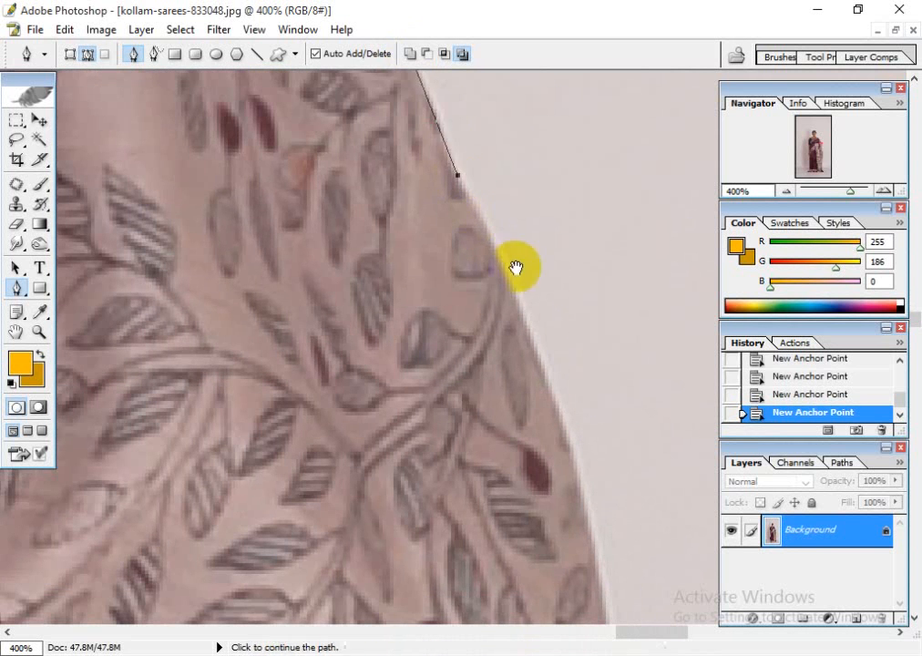
left_click_drag(515, 263, 487, 175)
left_click_drag(510, 276, 499, 193)
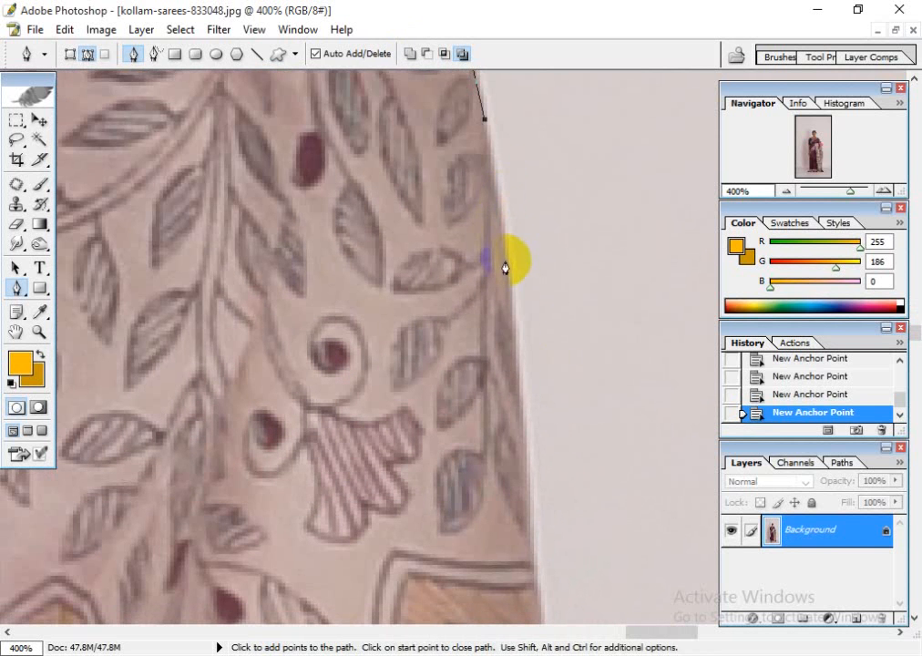
left_click_drag(510, 342, 554, 221)
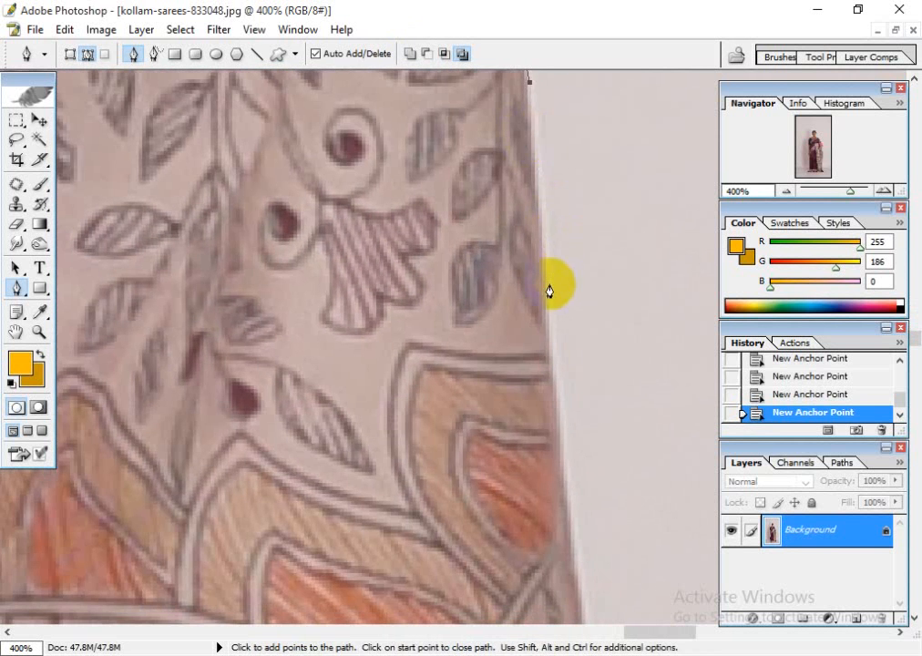
- Trace the saree's outer edge past the orange motifs and the triangle-patterned border bands
left_click_drag(545, 313, 542, 158)
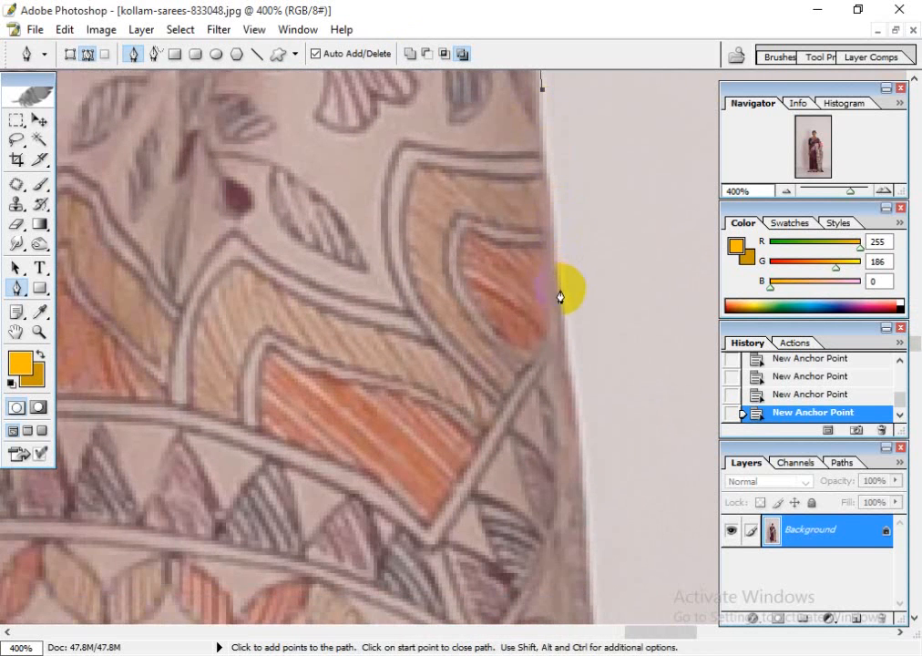
left_click_drag(559, 339, 575, 233)
left_click_drag(581, 284, 571, 158)
left_click(484, 307)
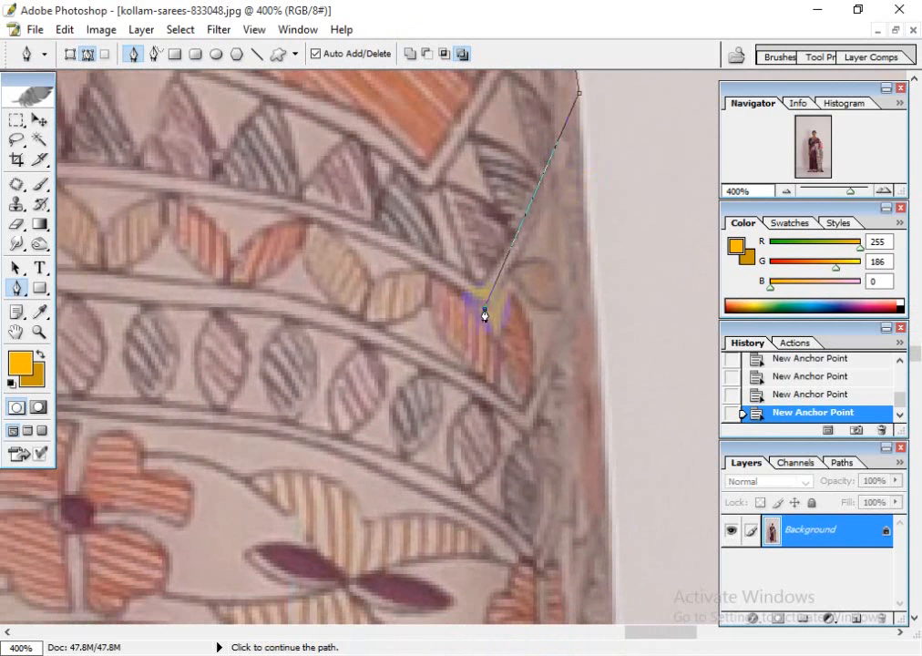
left_click(598, 391)
- Trace the saree's edge with short segments beside the band with the large orange flowers
left_click_drag(547, 419, 613, 261)
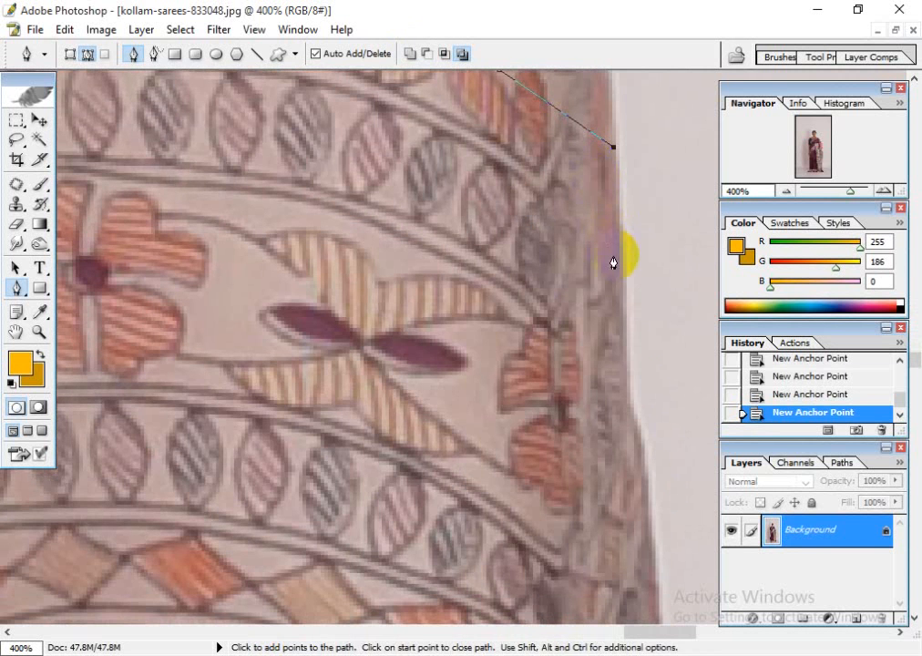
left_click(622, 290)
left_click(621, 353)
left_click(623, 399)
- Trace the bulging saree edge past the diamond-patterned band with short segments down towards the dotted band
left_click_drag(642, 433, 597, 280)
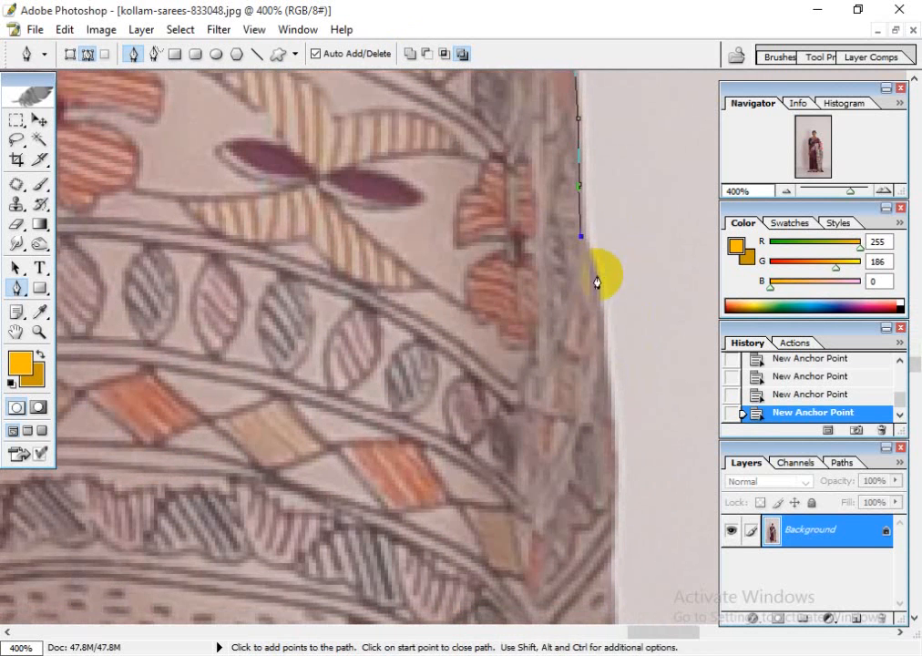
left_click(598, 291)
left_click(607, 338)
left_click_drag(607, 395, 591, 269)
left_click(591, 262)
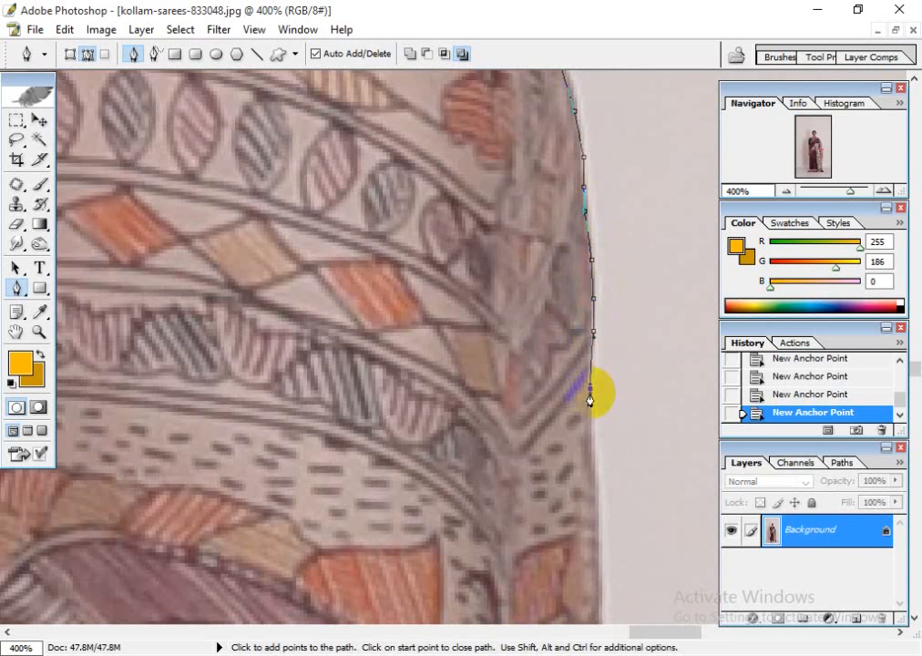
- Continue the pen path down the saree's outer edge past the dotted band and the large striped leaf motifs
left_click_drag(590, 399, 586, 237)
left_click(591, 342)
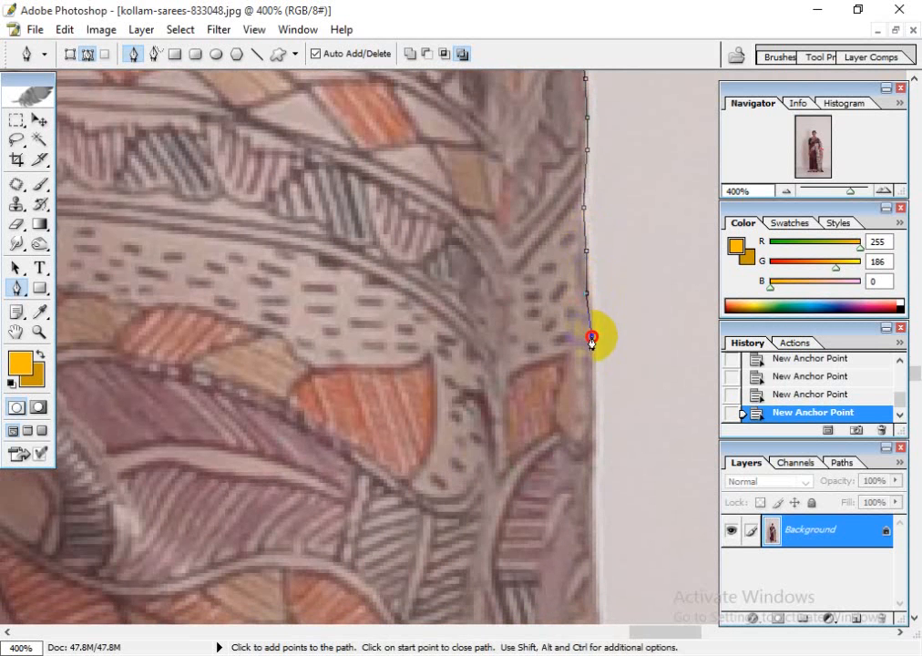
left_click_drag(595, 396, 536, 182)
left_click(541, 216)
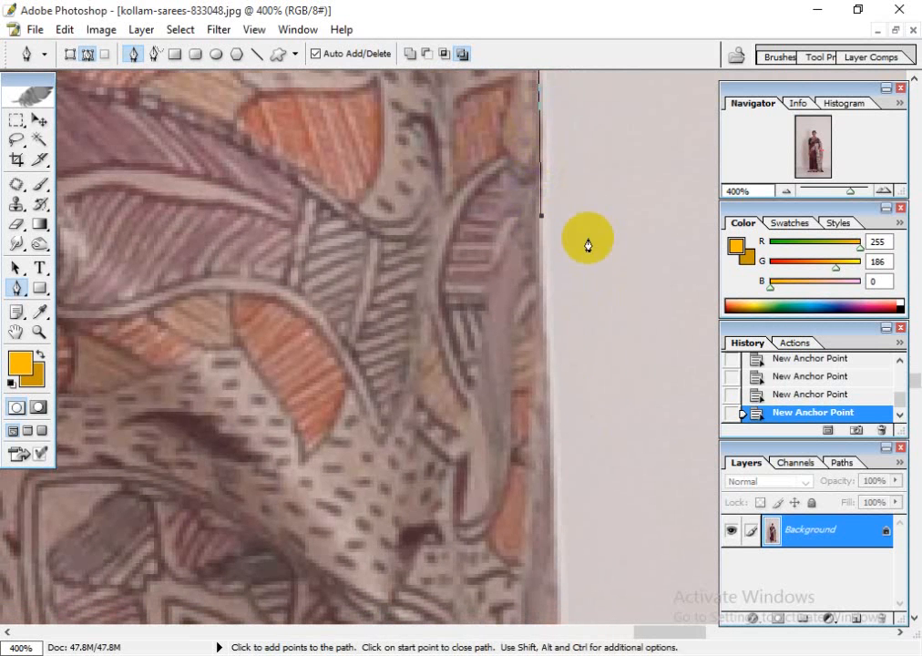
left_click(544, 393)
left_click_drag(549, 445, 531, 230)
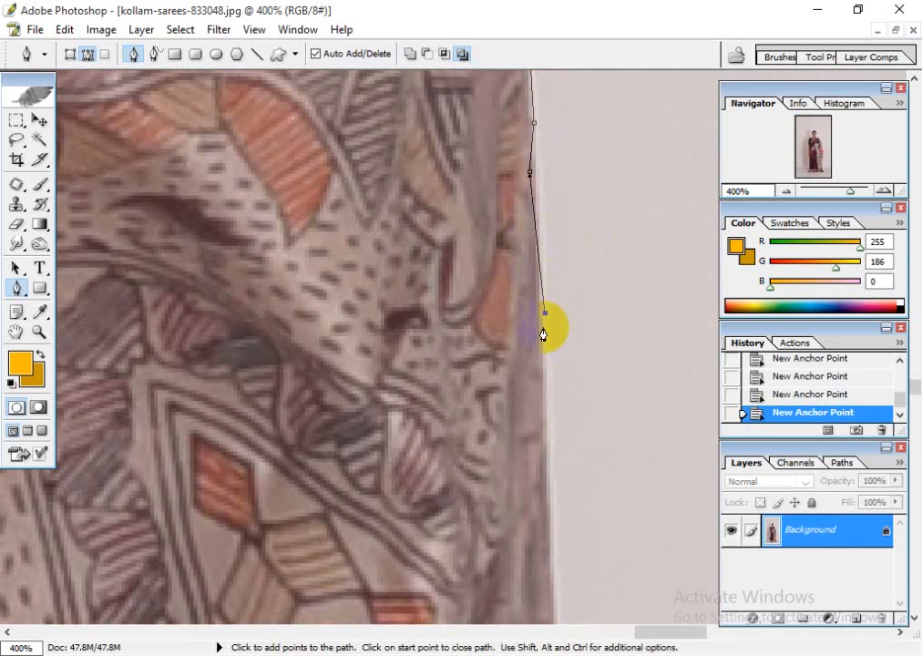
- Trace the saree's outer edge beside the orange and tan diamond strip down to the chain of orange leaves
left_click(578, 370)
left_click_drag(532, 438, 566, 467)
left_click_drag(572, 473, 512, 134)
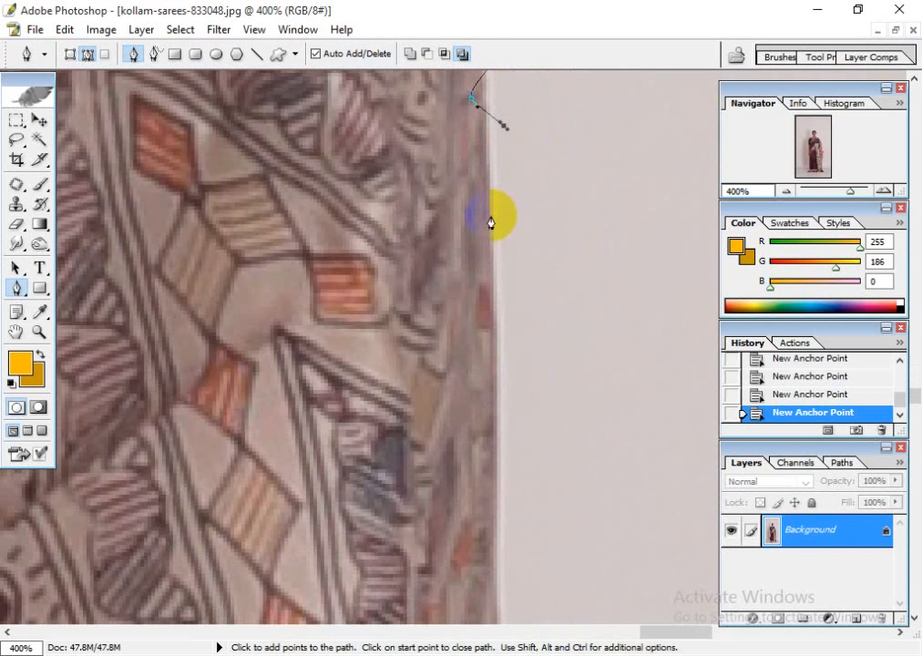
left_click_drag(490, 379, 500, 286)
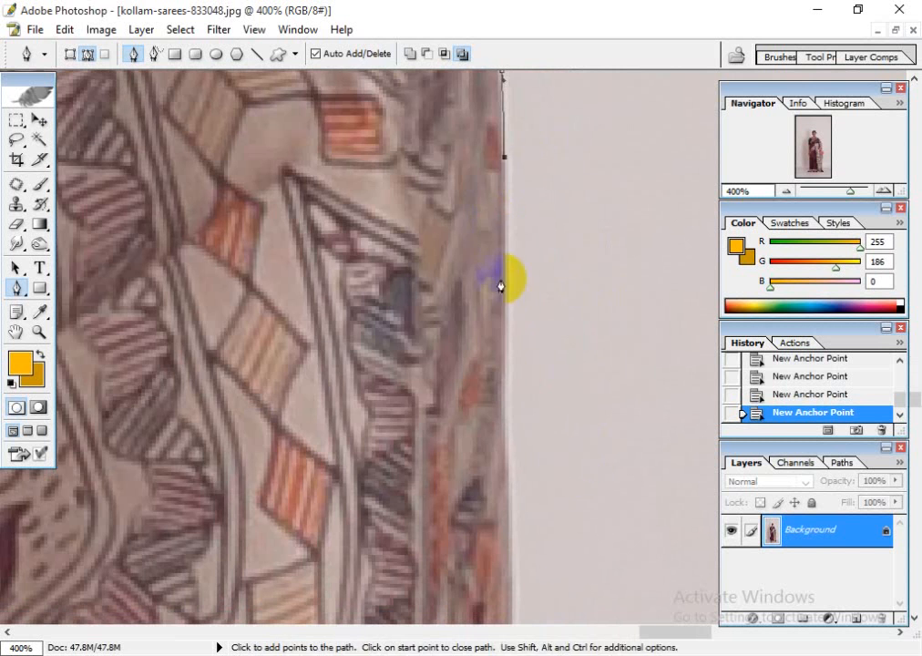
left_click_drag(504, 374, 477, 133)
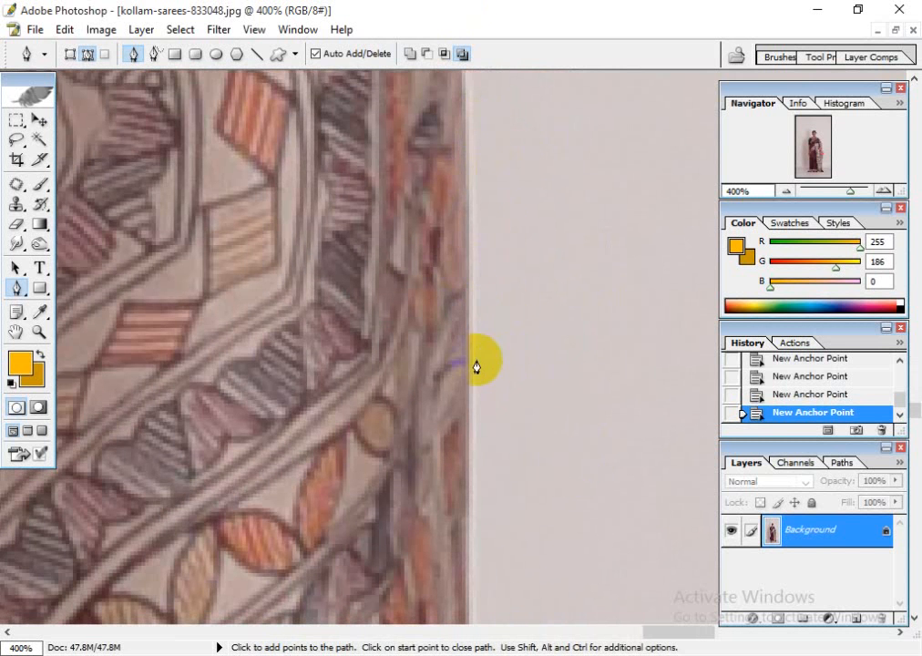
left_click_drag(469, 392, 494, 41)
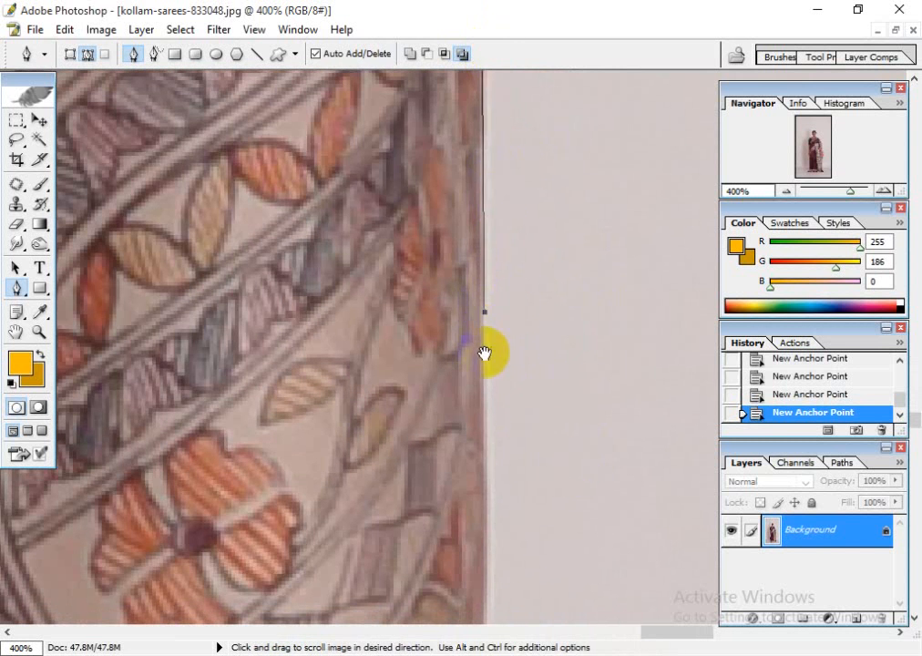
- Continue the path down the saree's edge past the large orange flower, the heart motifs and the second diamond strip
left_click_drag(483, 353, 477, 96)
left_click_drag(477, 286, 488, 28)
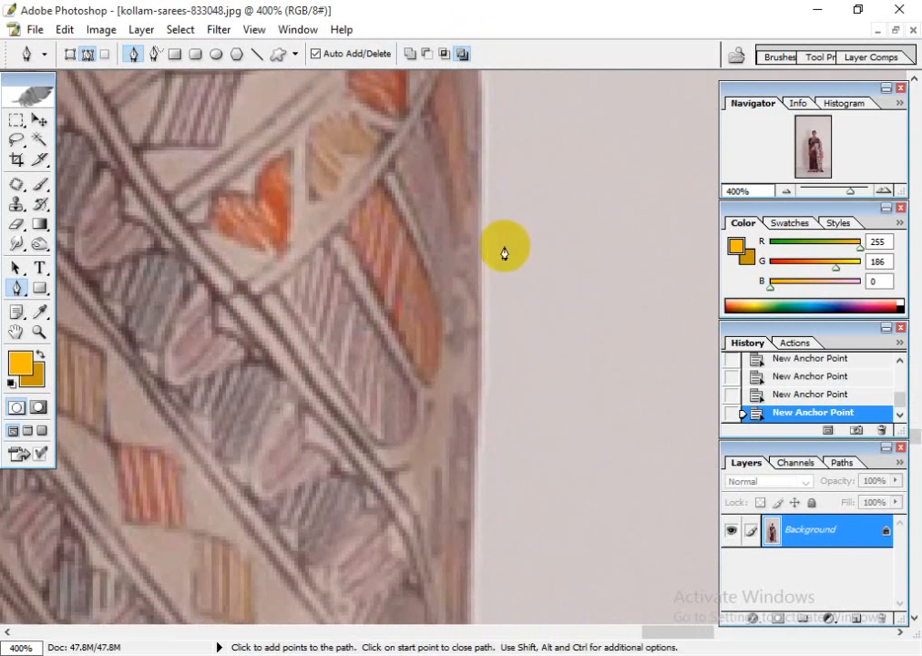
left_click_drag(500, 446, 504, 171)
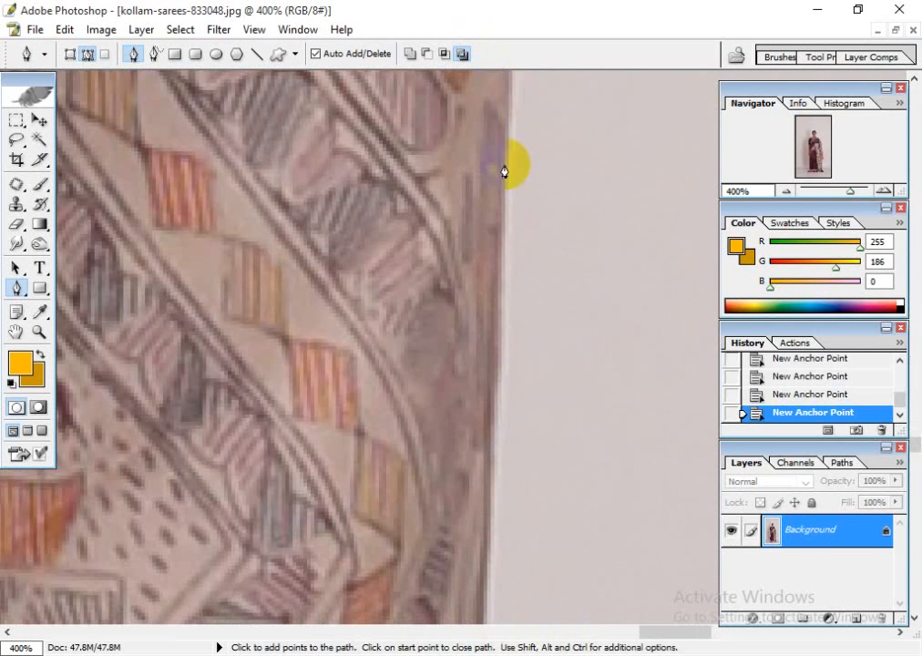
left_click_drag(500, 364, 483, 202)
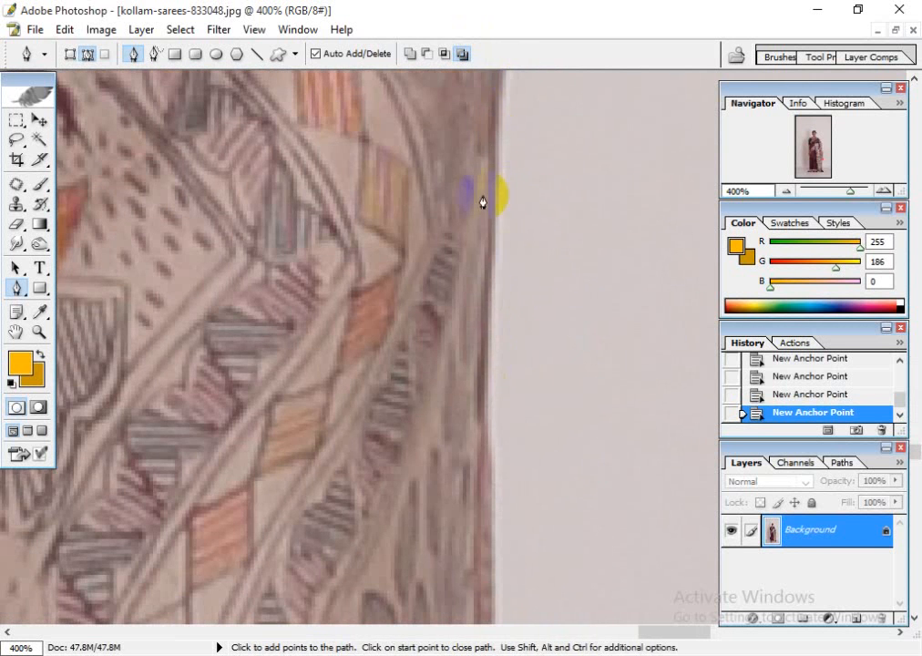
left_click_drag(491, 269, 525, 114)
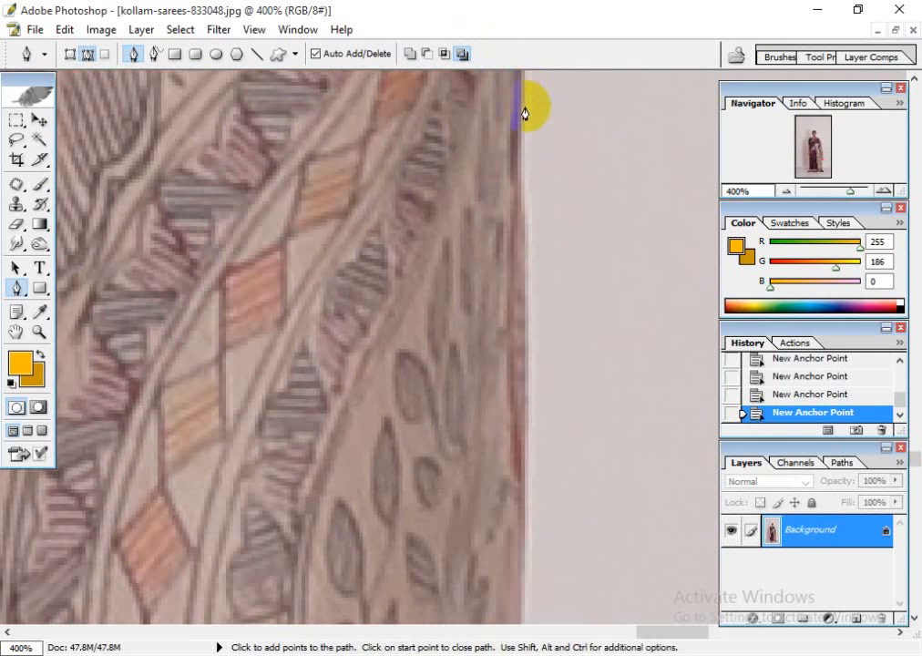
- Trace the saree's edge beside the small oval leaf motifs and around the slight bulge below them
left_click(523, 202)
left_click_drag(520, 309, 519, 124)
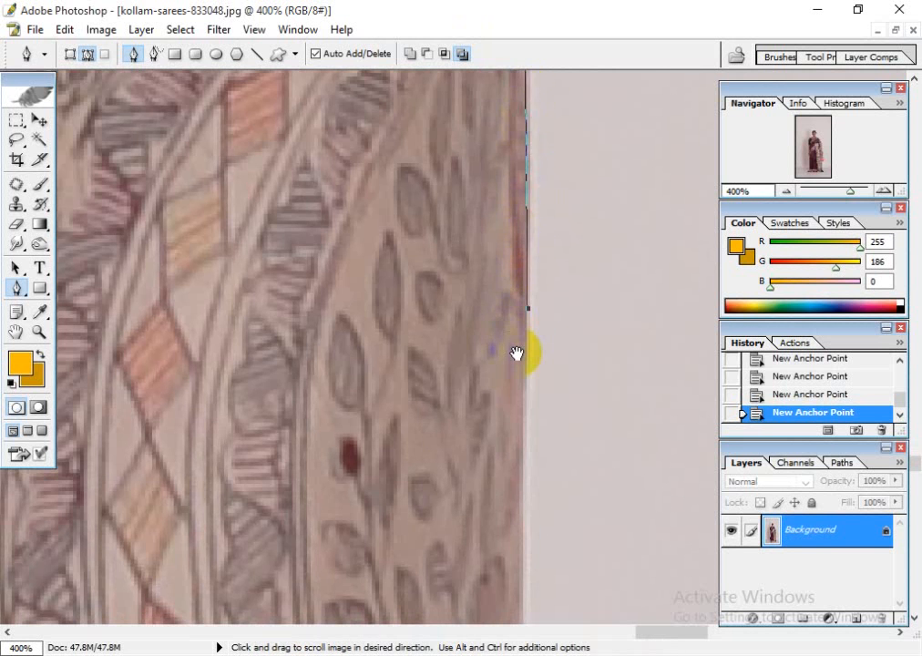
left_click_drag(516, 353, 516, 113)
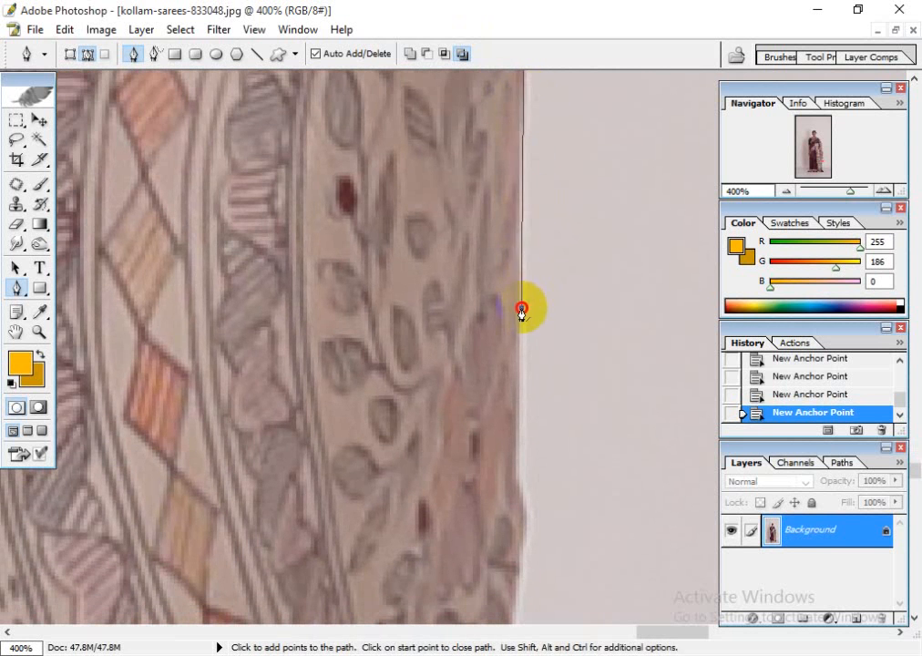
left_click_drag(521, 310, 508, 247)
left_click(512, 244)
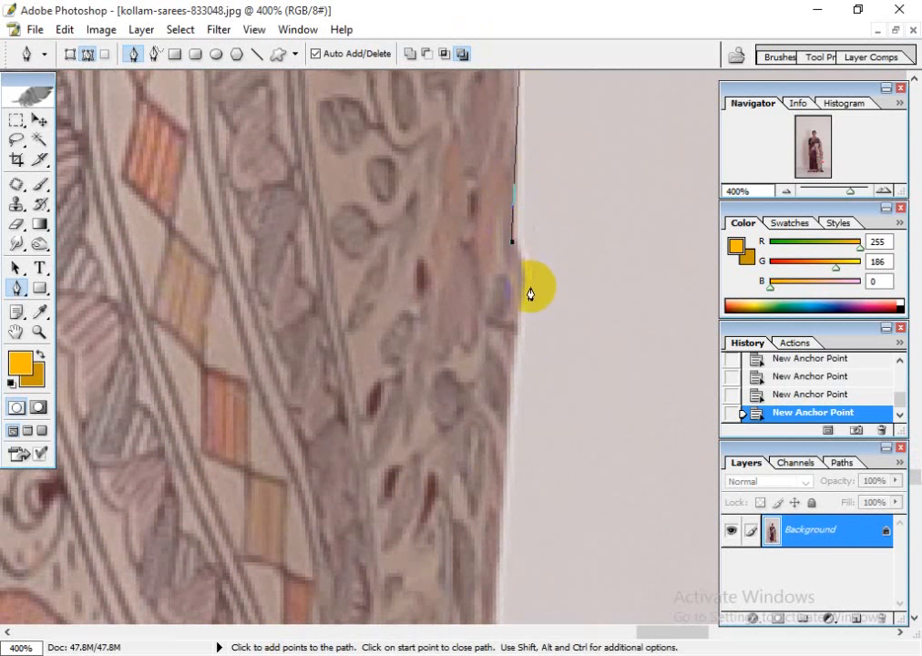
left_click_drag(520, 326, 502, 206)
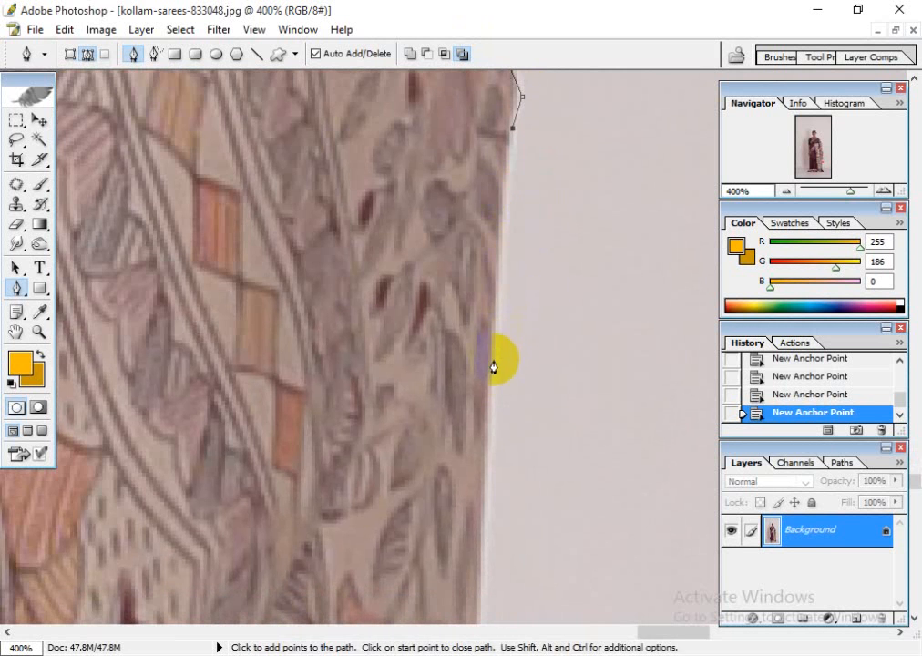
- Trace the long, nearly straight saree edge down past the lower pleat motifs to the tan oval near the floor line
left_click_drag(492, 367, 556, 302)
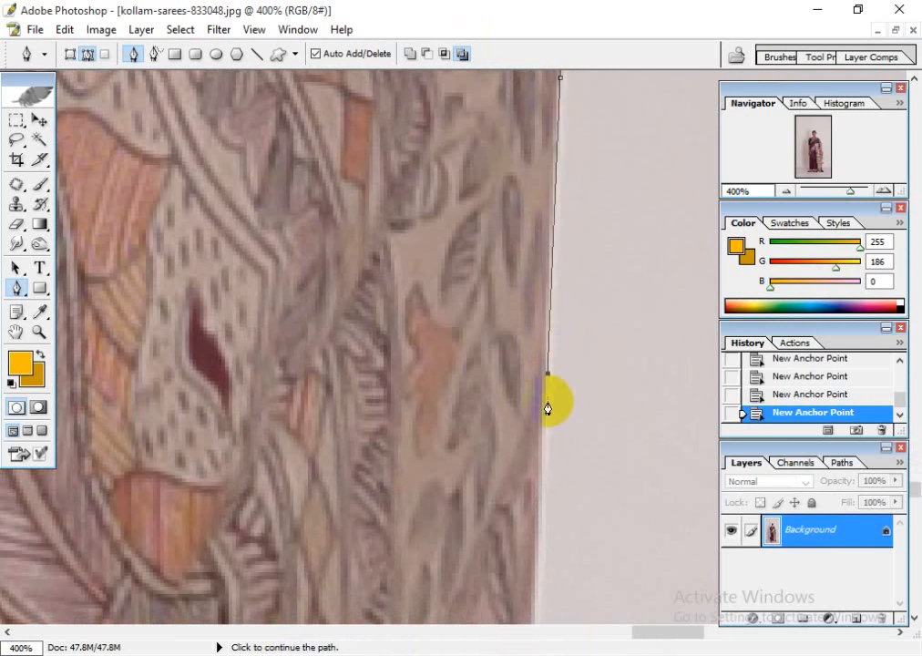
left_click_drag(548, 406, 558, 187)
left_click_drag(549, 430, 595, 103)
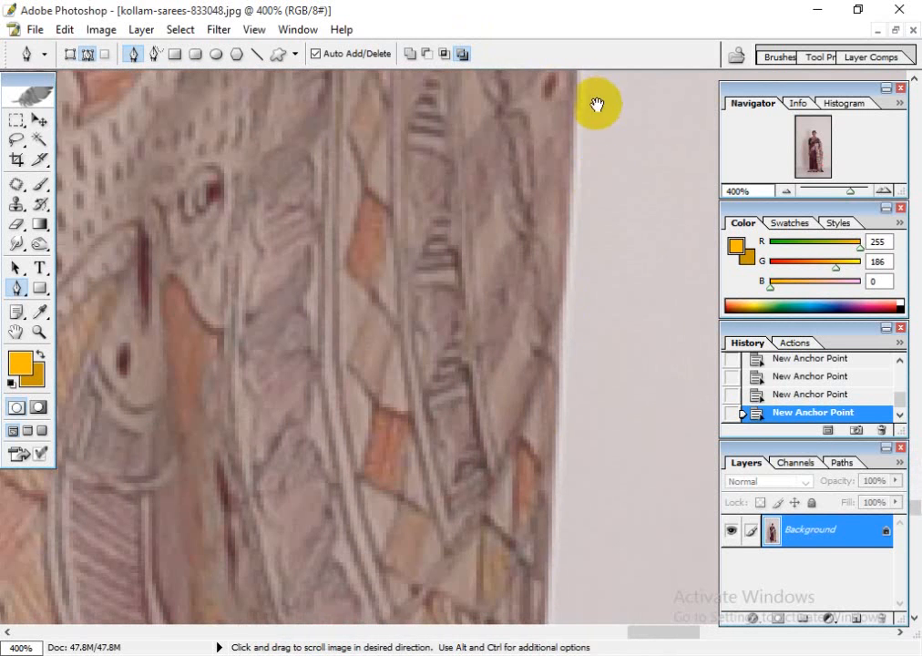
left_click_drag(562, 371, 628, 181)
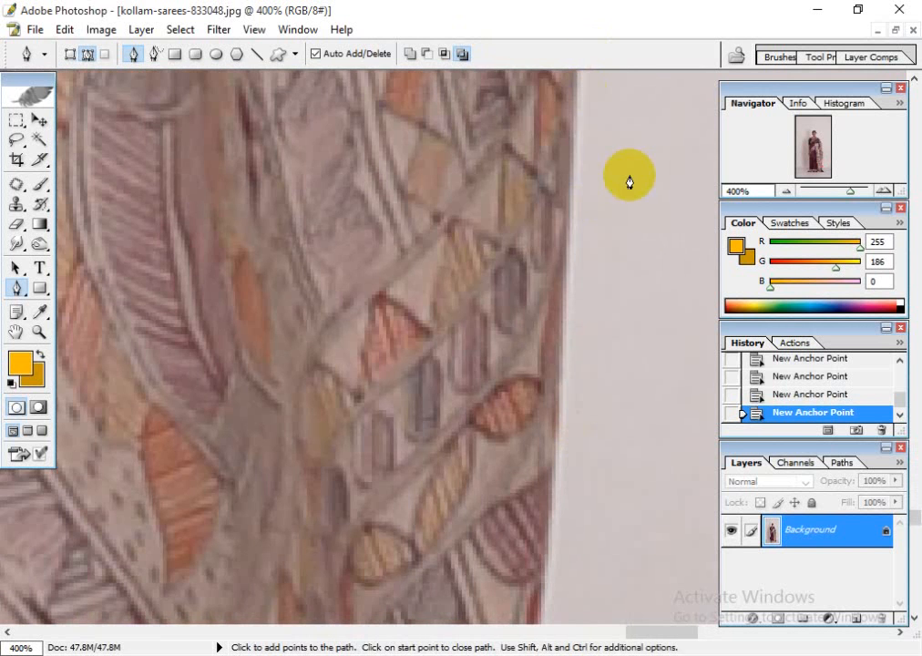
left_click_drag(556, 393, 603, 179)
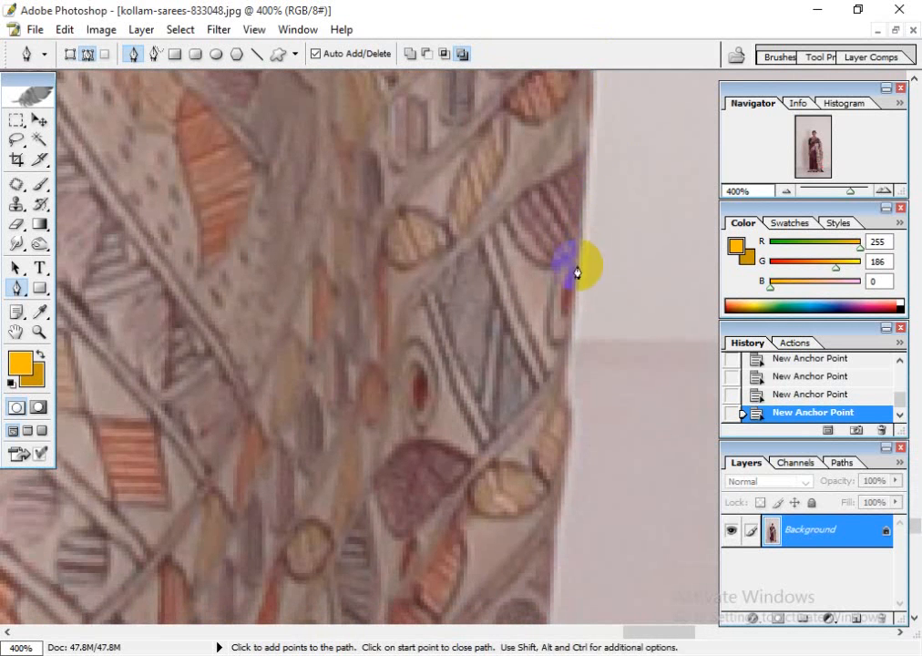
left_click_drag(565, 391, 593, 132)
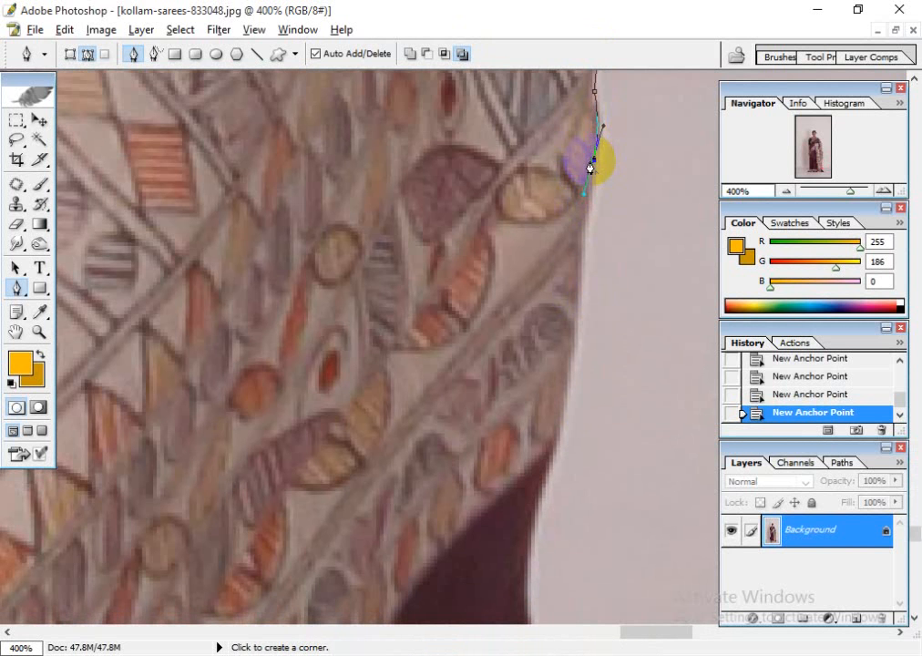
- Curve the path inward along the patterned border's outer edge to the start of the plain maroon fabric
left_click(590, 167)
left_click_drag(572, 262, 572, 264)
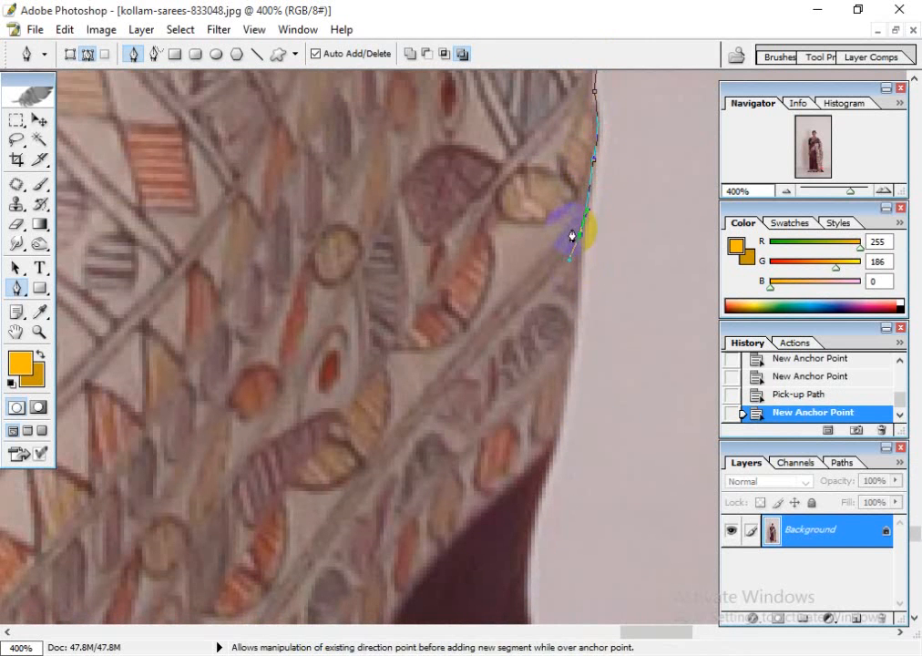
left_click(579, 236, "alt")
left_click_drag(561, 442, 567, 230)
left_click_drag(538, 289, 491, 391)
left_click(537, 300)
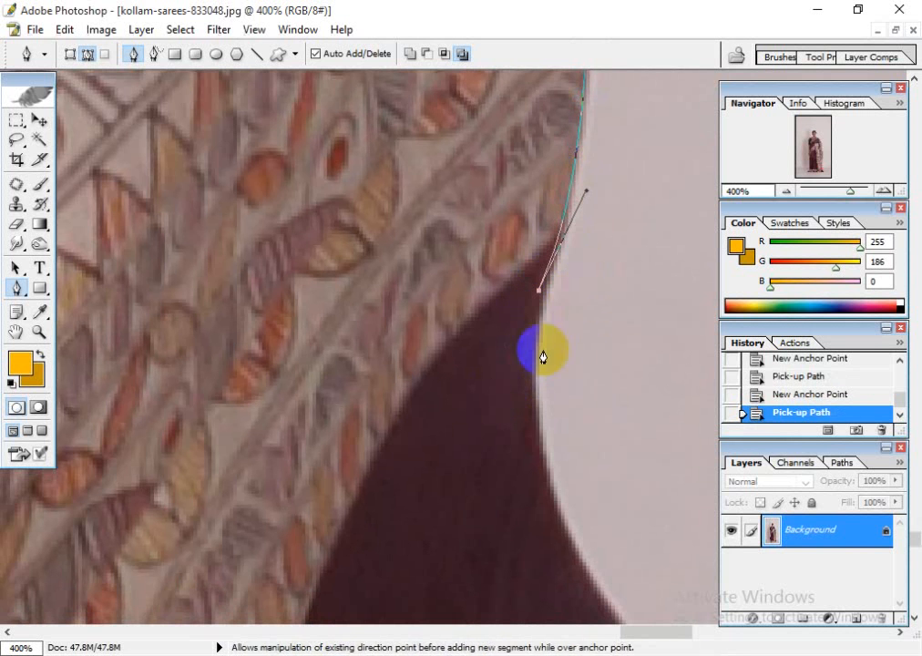
- Trace the flaring upper edge of the plain maroon fabric with curved segments out to its fringed tip
left_click_drag(543, 354, 547, 212)
left_click_drag(592, 351, 365, 165)
left_click(591, 351, "alt")
left_click_drag(592, 296, 784, 352)
left_click(591, 296, "alt")
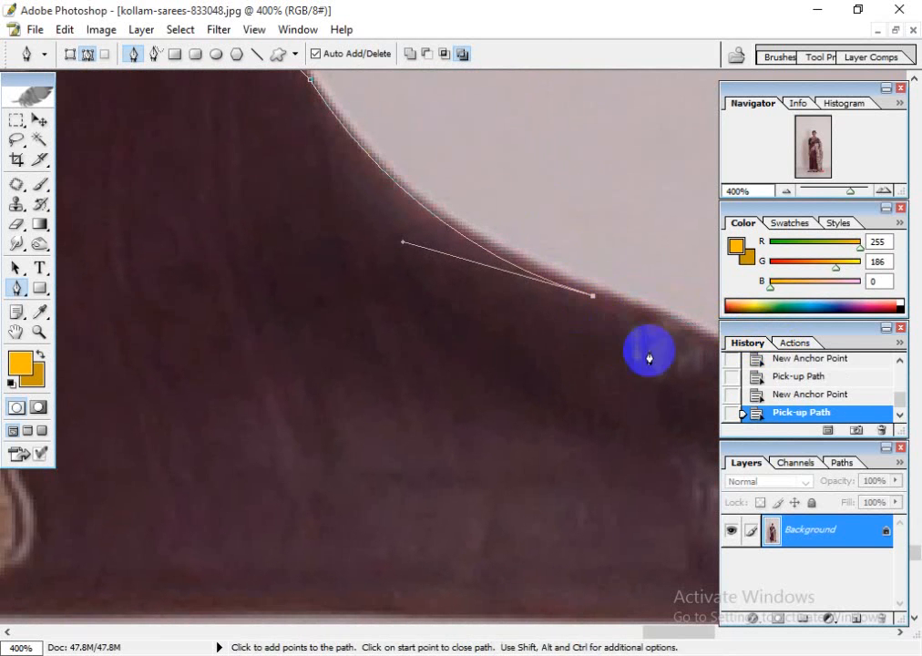
left_click_drag(648, 352, 334, 259)
key("ctrl+z")
left_click_drag(659, 410, 169, 218)
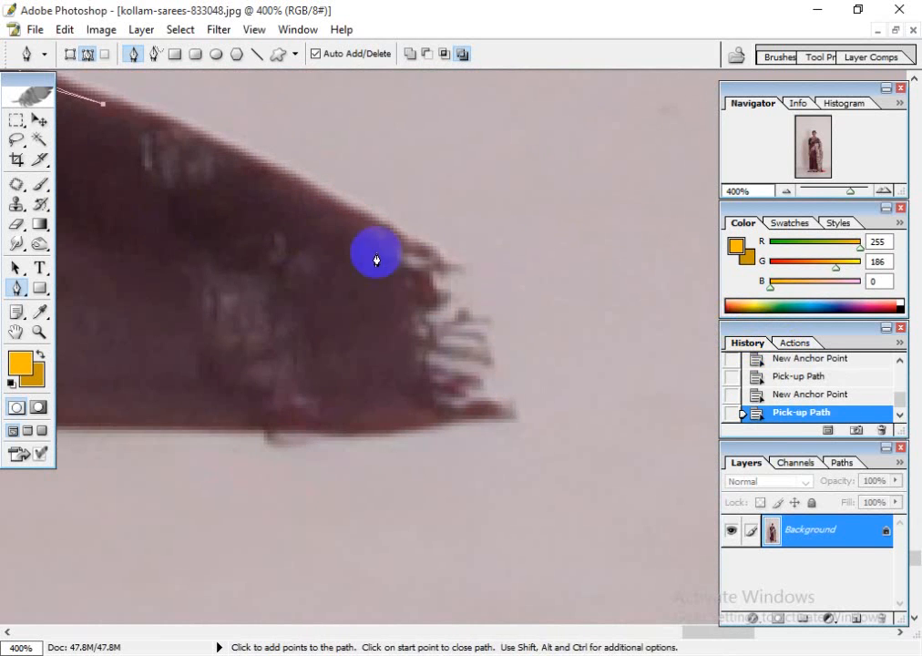
left_click_drag(443, 262, 534, 319)
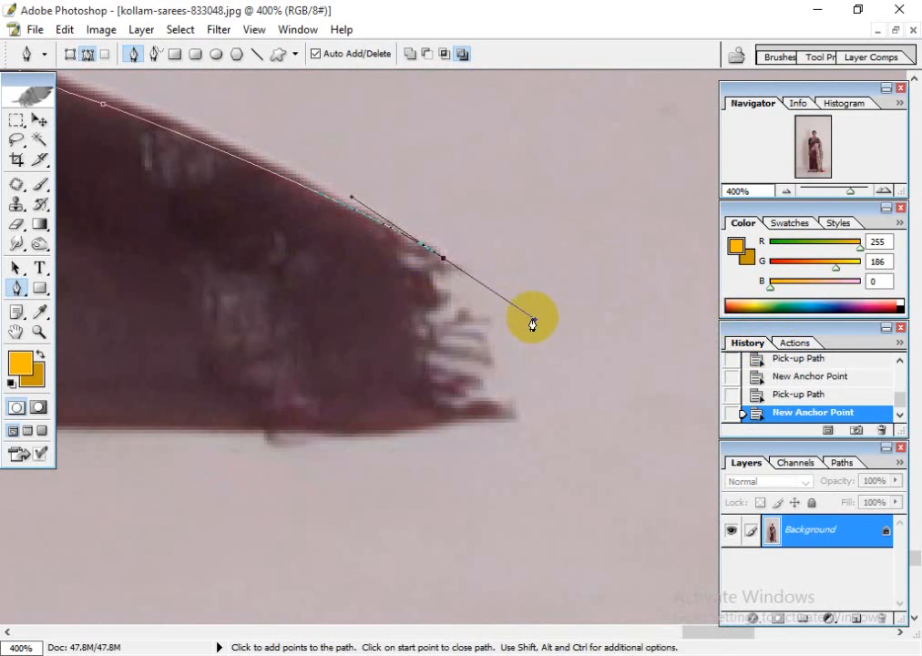
- Outline the fringe threads at the maroon fabric's tip with short zigzag segments down to its lowest corner
left_click(431, 285)
left_click(444, 297)
left_click(427, 311)
left_click(483, 321)
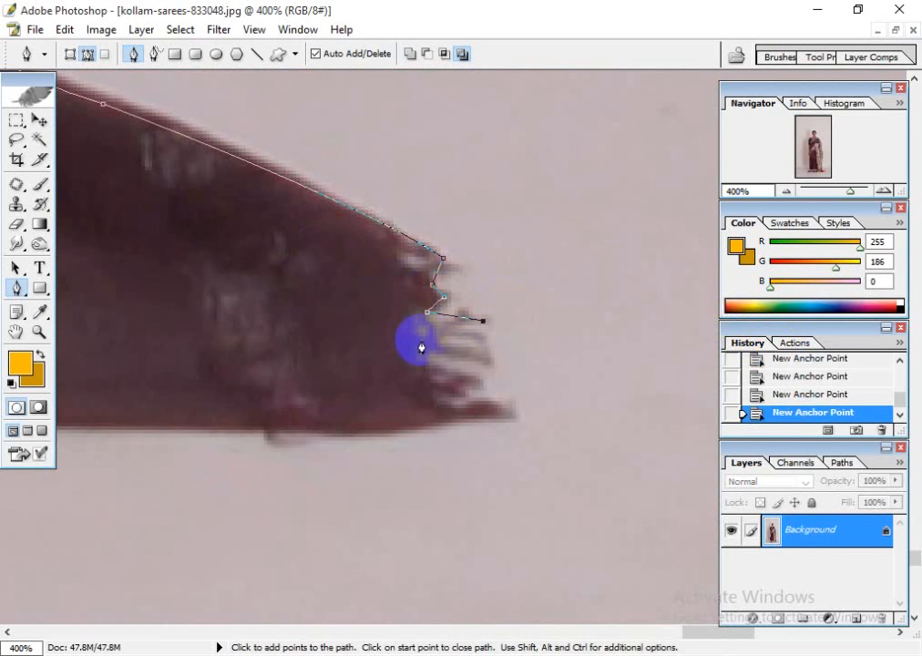
left_click(464, 368)
left_click(427, 374)
left_click(480, 404)
left_click(510, 420)
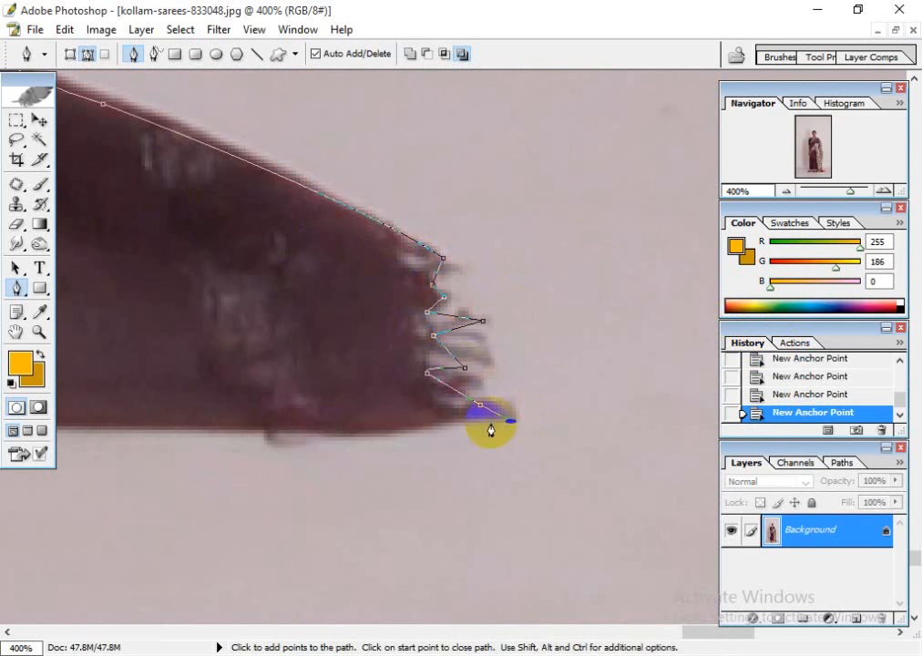
- Trace the bottom hem of the maroon fabric from the fringe back to beneath the patterned pleats
left_click_drag(400, 437, 383, 439)
left_click_drag(157, 430, 596, 428)
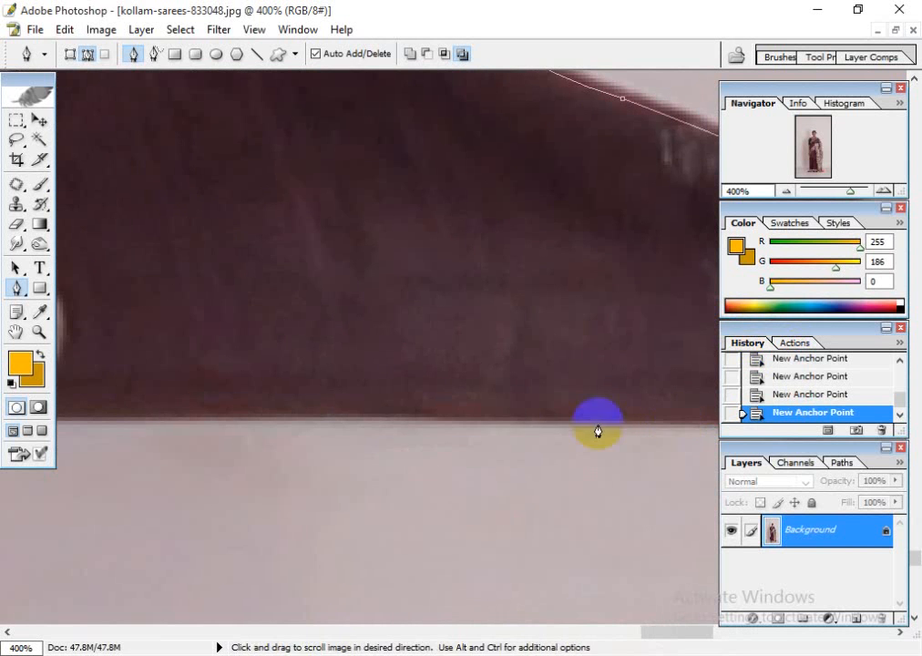
left_click_drag(463, 426, 598, 417)
left_click_drag(417, 417, 518, 426)
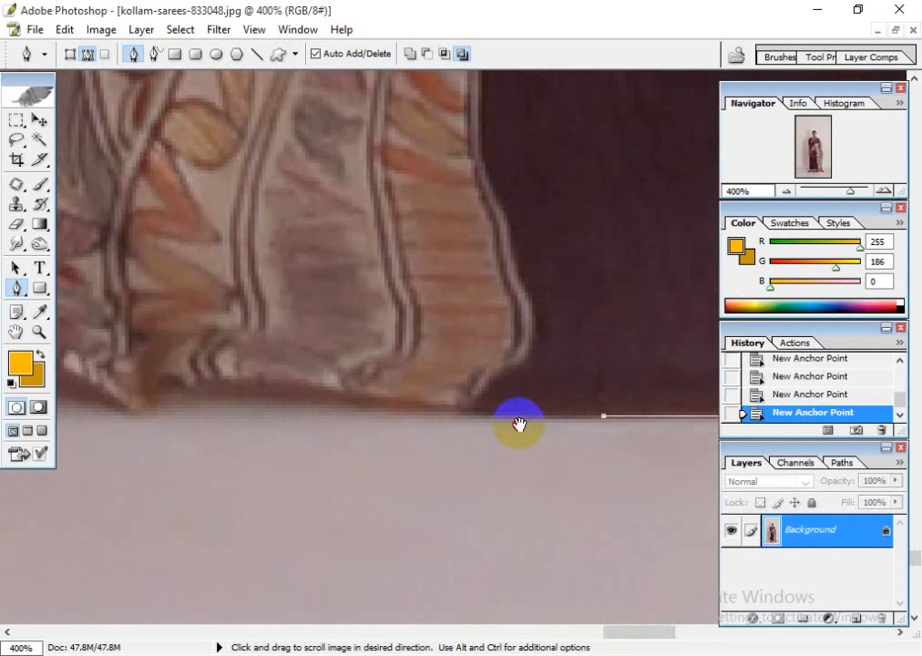
left_click_drag(421, 419, 523, 435)
- Trace the uneven bottom edge of the patterned pleats up to the corner beside the gap in the saree
left_click(410, 400)
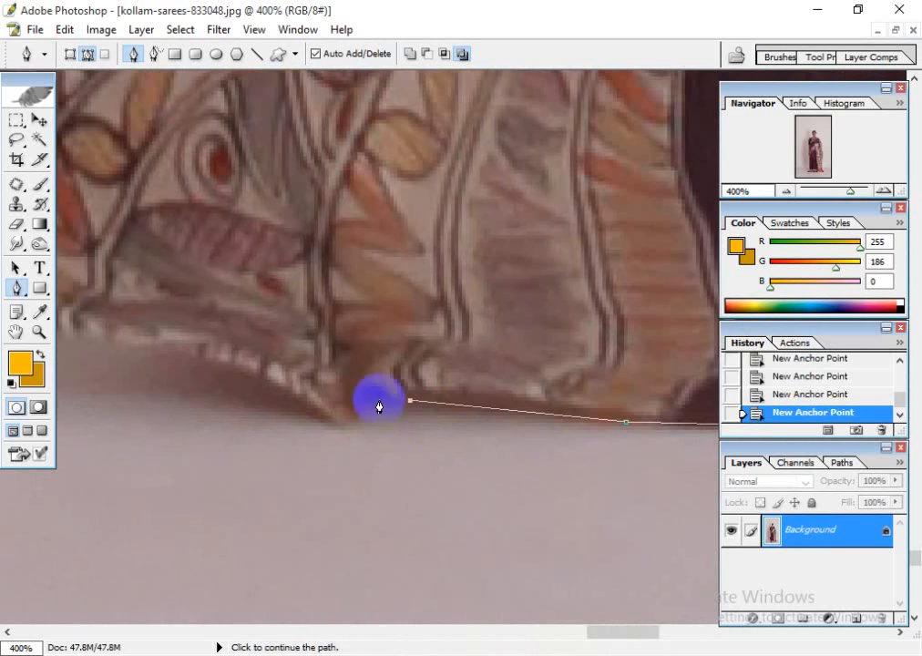
left_click(364, 398)
left_click_drag(282, 381, 264, 368)
left_click_drag(240, 374, 577, 434)
left_click_drag(559, 415, 524, 404)
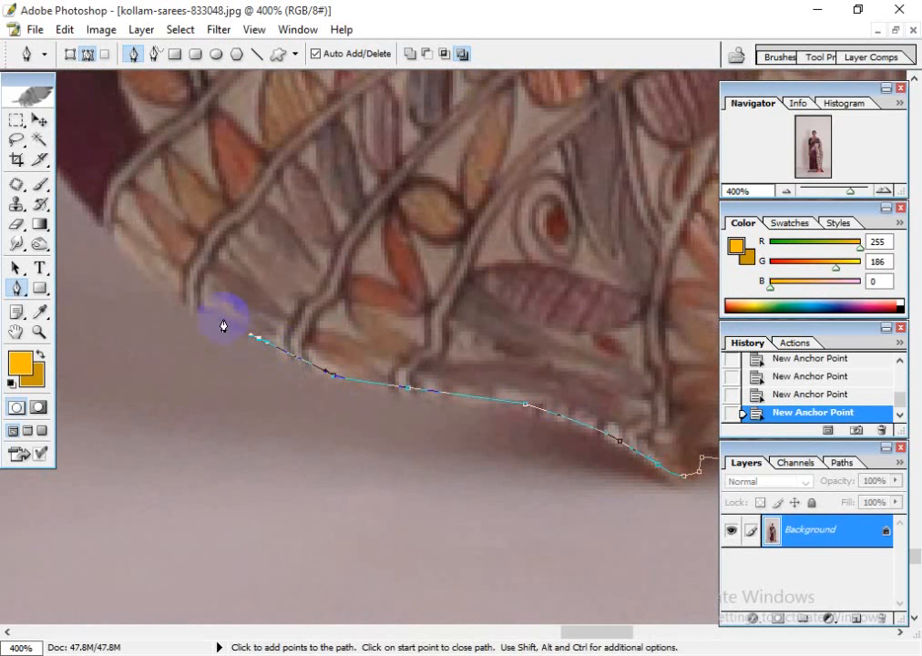
left_click_drag(146, 291, 601, 502)
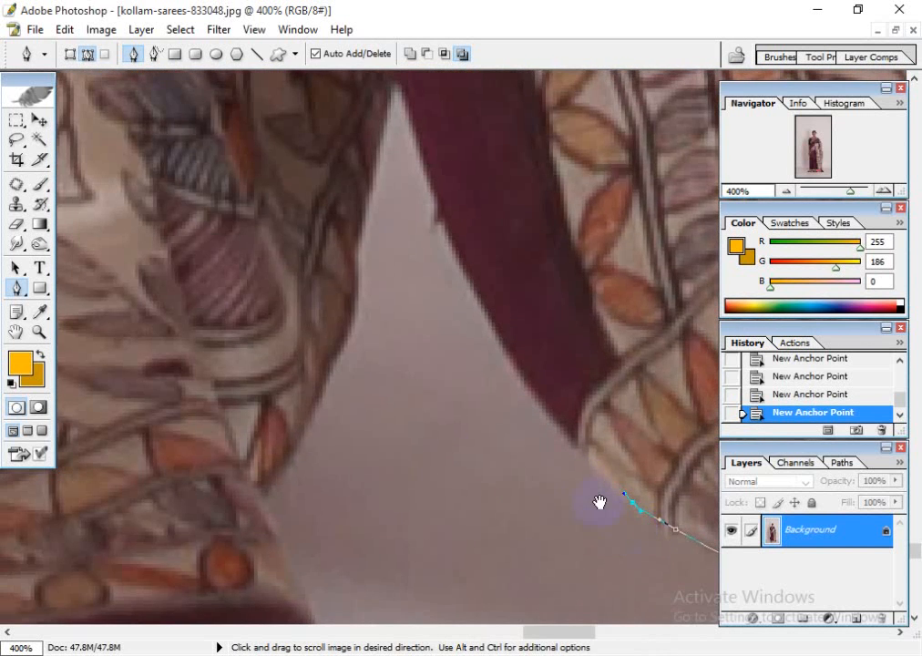
- Trace up the maroon edge of the triangular gap, around its peak and partway down the opposite patterned edge
left_click(567, 455)
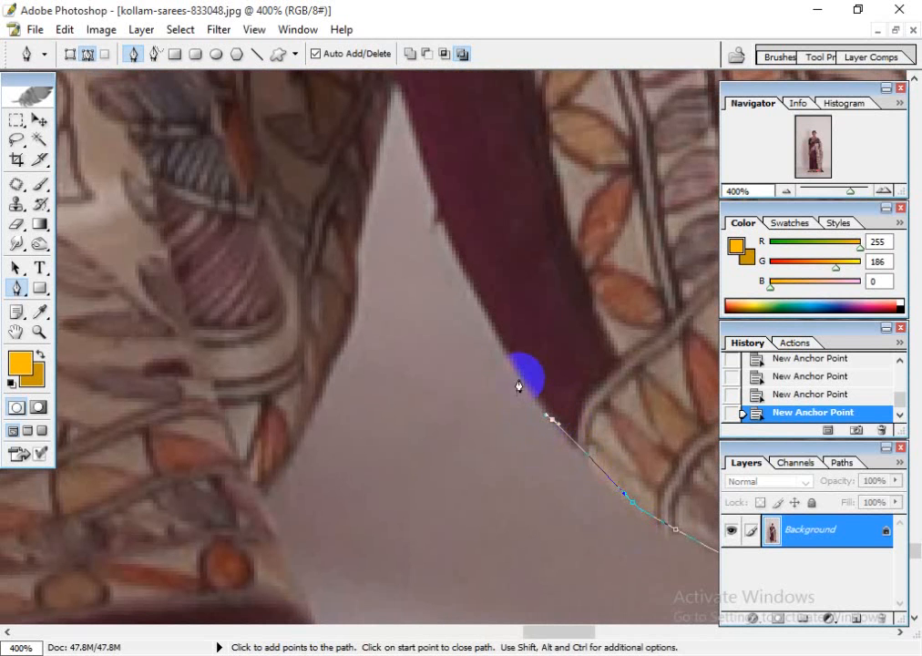
left_click(419, 149)
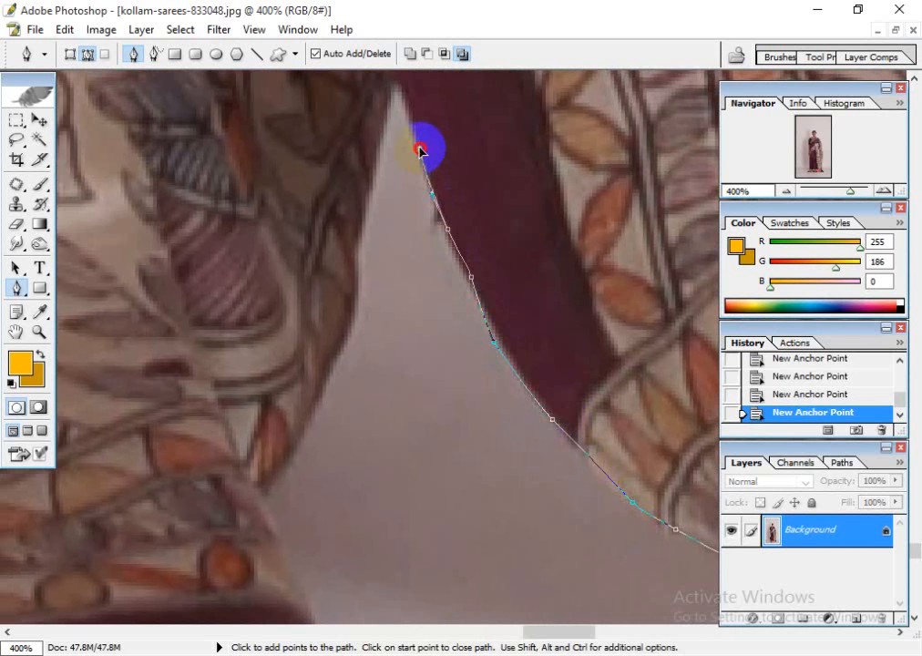
left_click(407, 103)
left_click(395, 82)
left_click(369, 173)
left_click(359, 219)
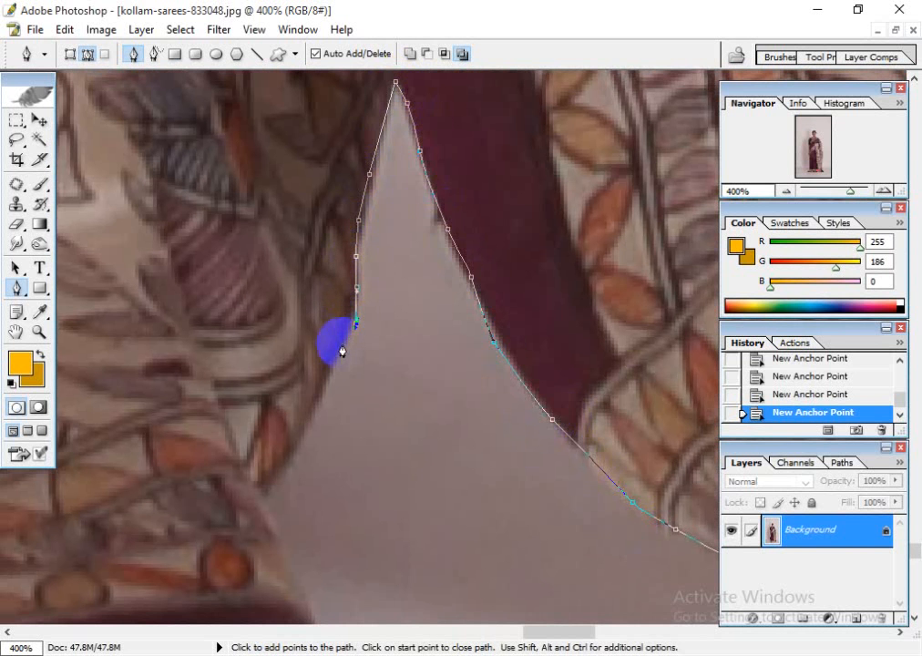
- Trace the rest of the patterned edge below the triangular gap and down to the maroon border
left_click(296, 441)
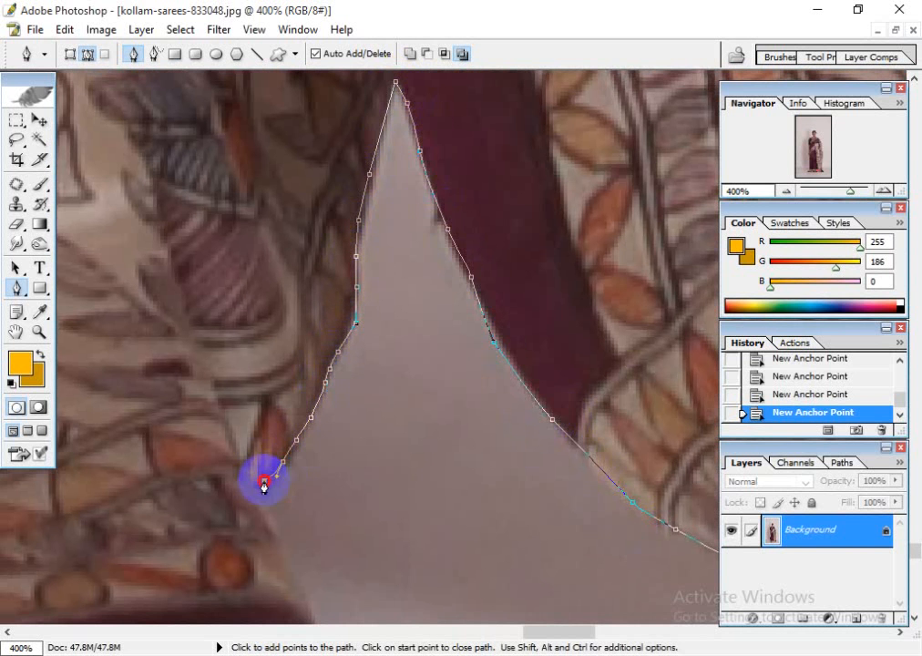
left_click_drag(276, 512, 407, 169)
left_click(411, 181)
left_click(431, 226)
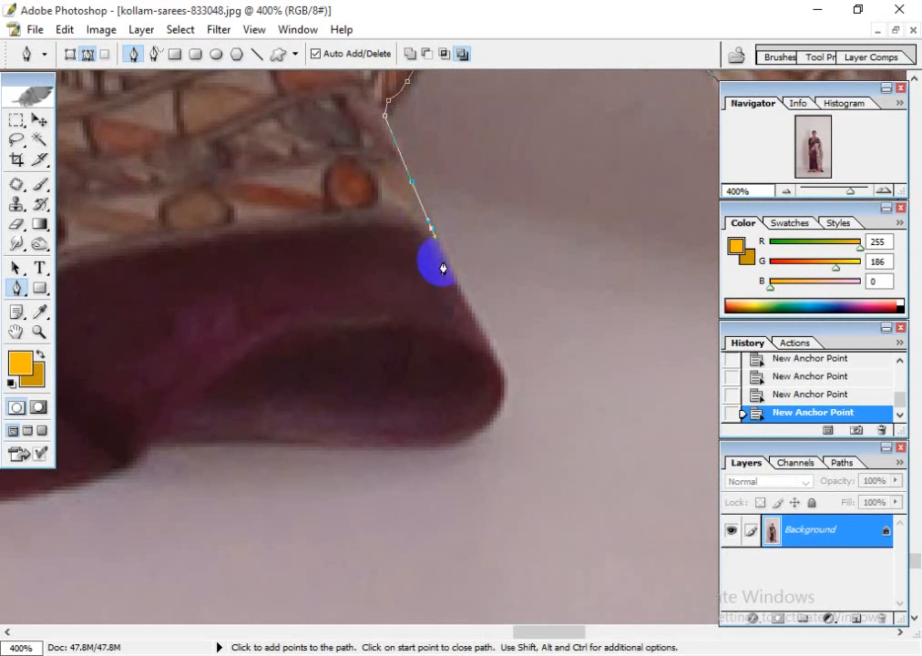
- Trace the maroon border down its slanted side, around the rounded corner and onto its underside
left_click(442, 263)
left_click(466, 301)
left_click(485, 344)
left_click(504, 390)
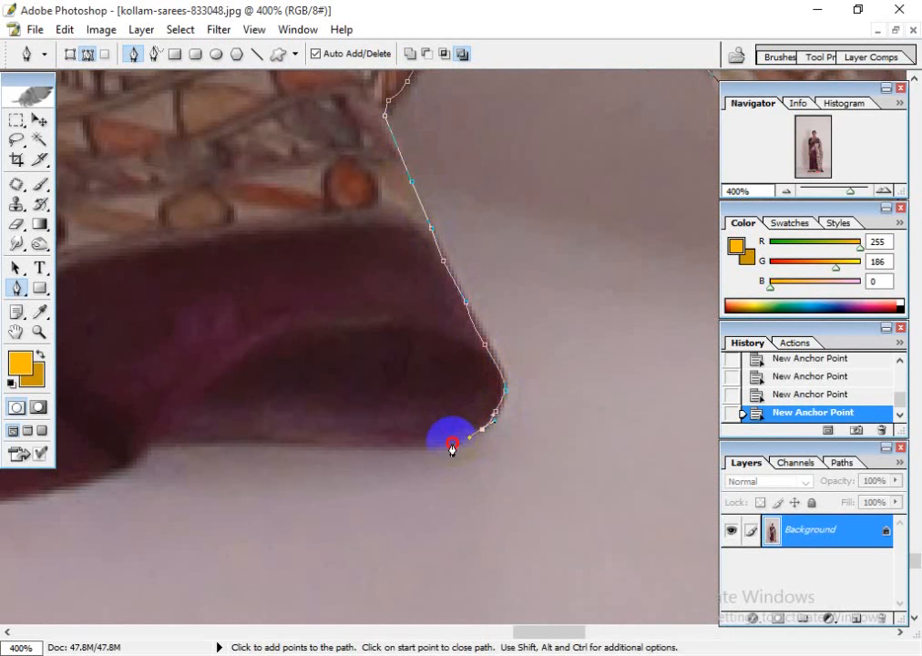
left_click(393, 447)
left_click(355, 445)
left_click_drag(353, 458, 670, 230)
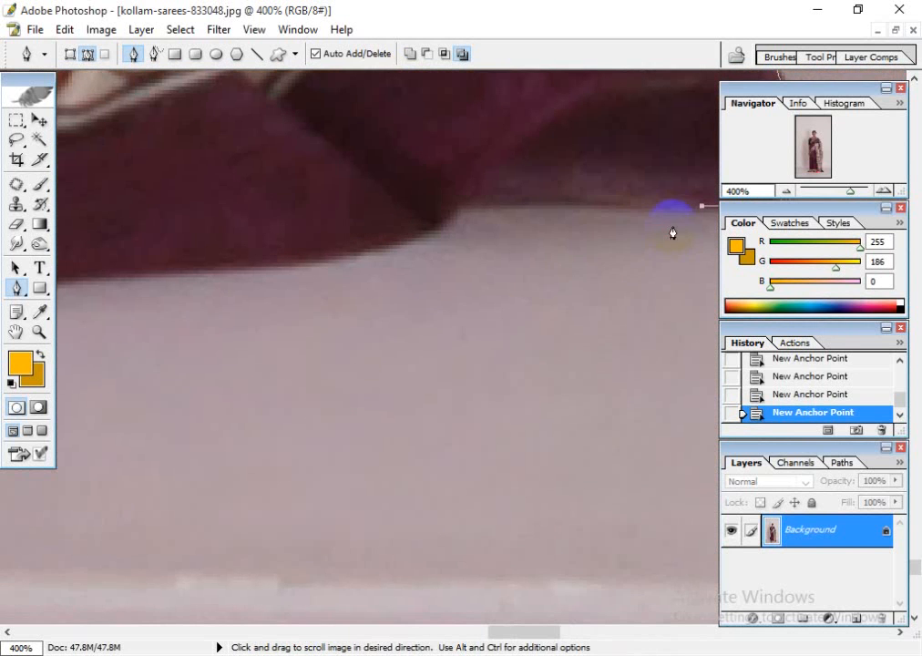
- Continue along the fold's underside, through the small notch and onto the lower maroon hem, replacing one misplaced anchor
left_click(588, 205)
left_click(509, 202)
left_click(463, 202)
left_click(453, 228)
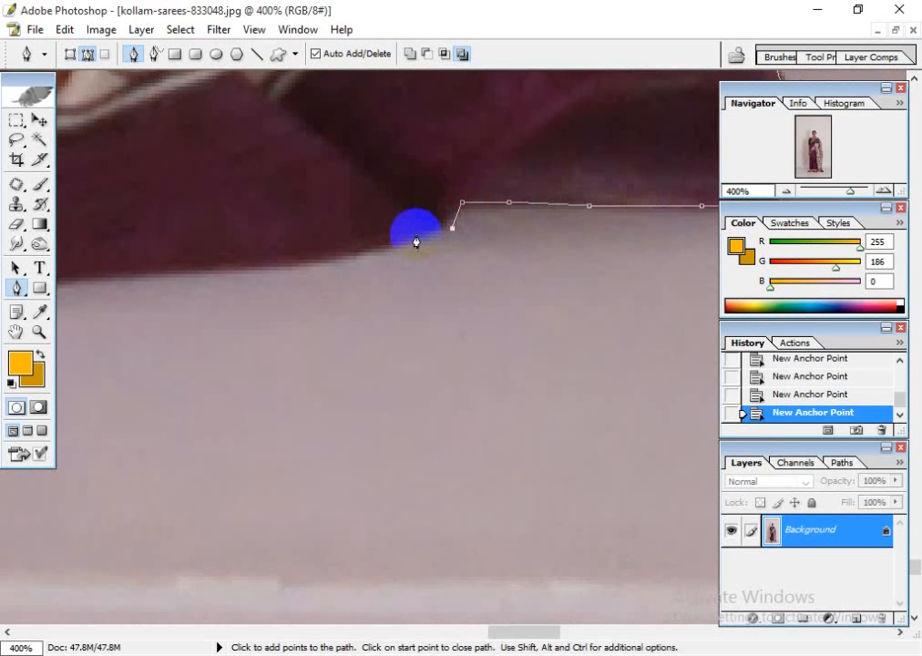
left_click(408, 235)
key("ctrl+z")
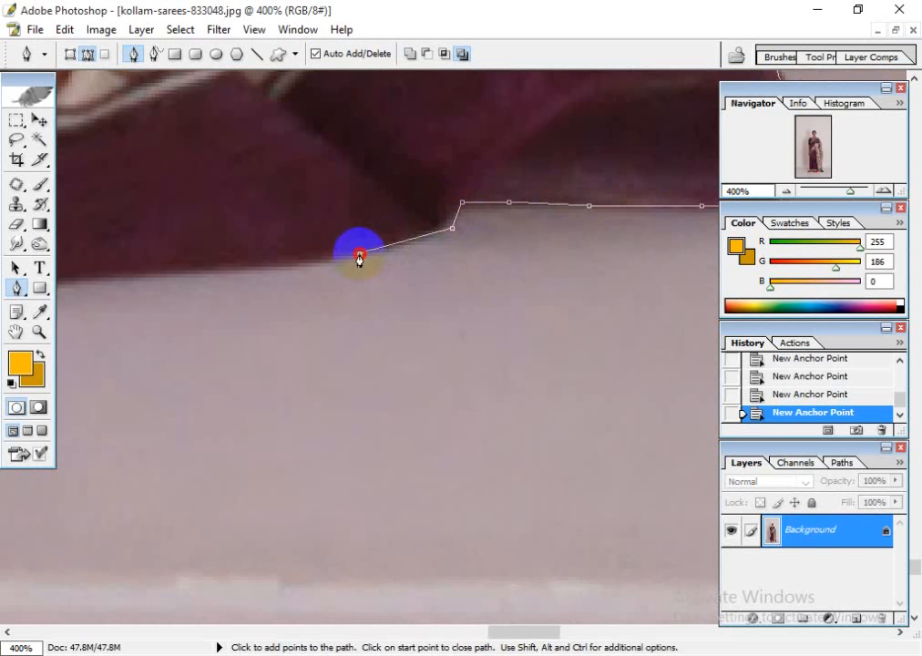
left_click(302, 265)
- Trace the long, gently curved maroon hem beneath the patterned border with widely spaced anchor points
left_click_drag(264, 278, 525, 309)
left_click(427, 304)
left_click(349, 305)
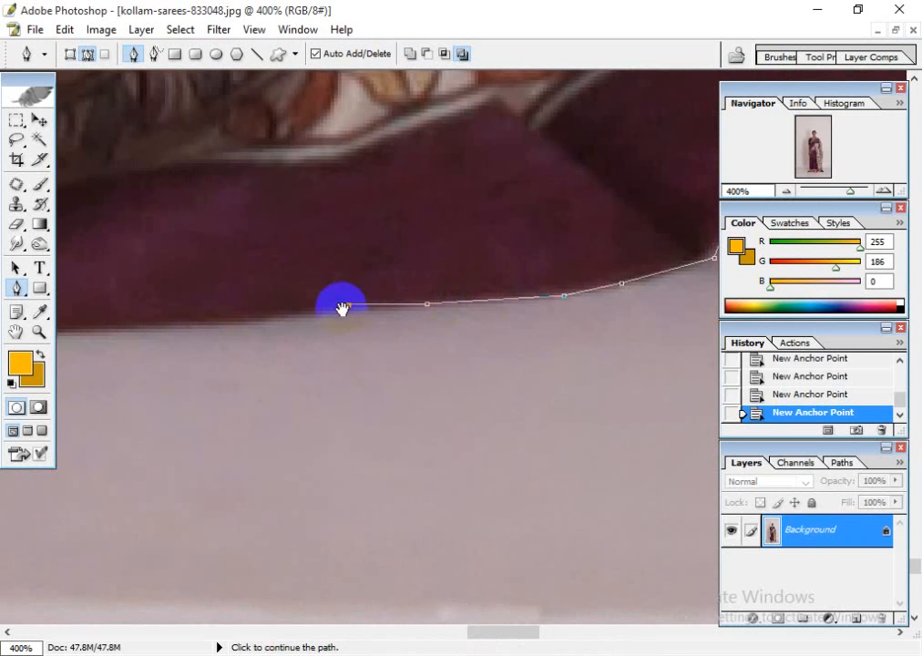
left_click_drag(342, 309, 584, 276)
left_click(433, 294)
left_click_drag(368, 308, 612, 320)
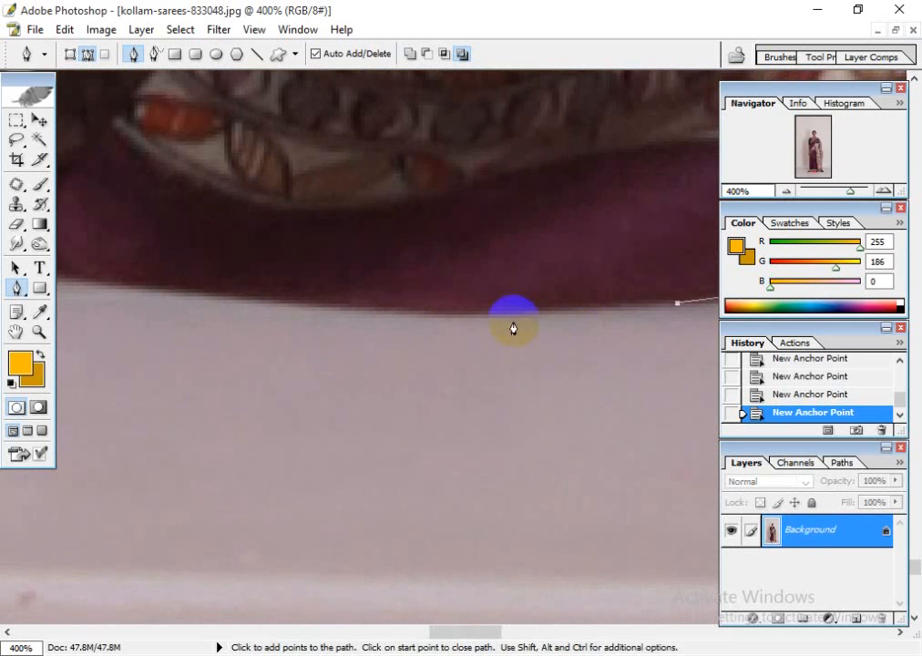
left_click(500, 312)
left_click_drag(443, 336, 604, 343)
left_click(460, 307)
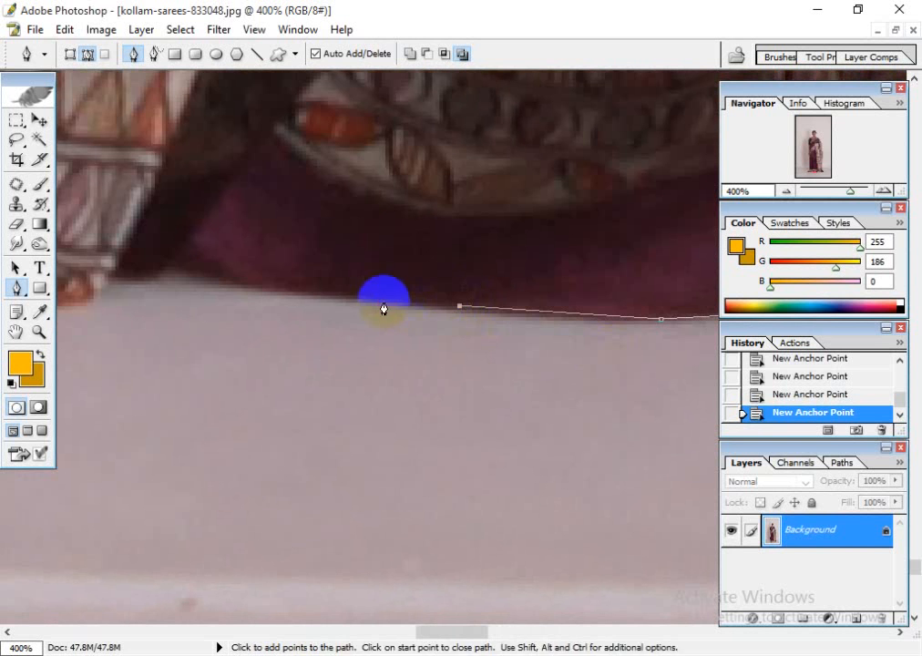
- Trace the rising end of the maroon hem through the dark recess to the corner of the triangle-patterned pleat
left_click(383, 302)
left_click(304, 296)
left_click(258, 288)
left_click(212, 272)
left_click(181, 264)
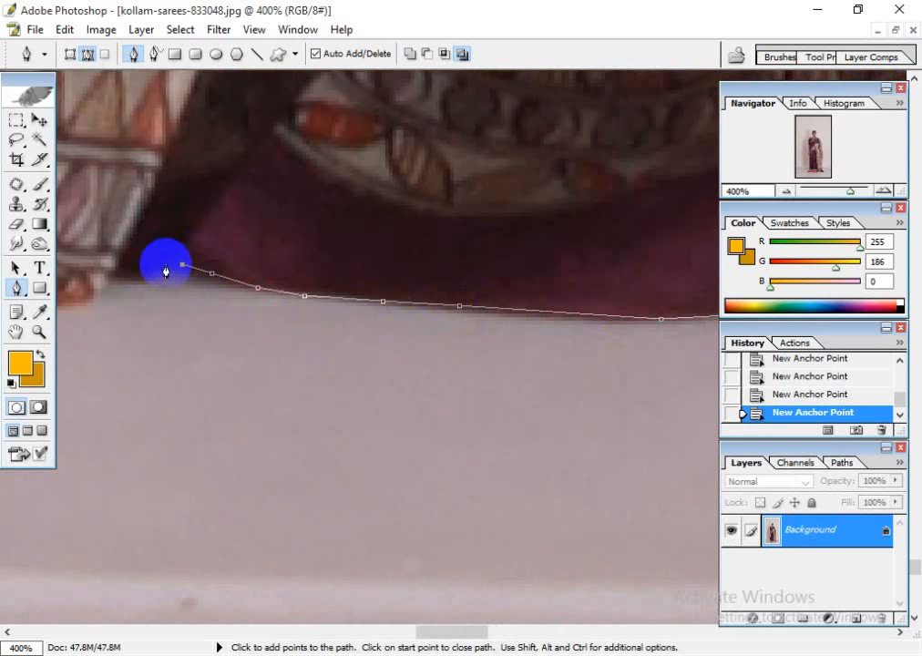
left_click(165, 264)
left_click(151, 274)
left_click(130, 276)
left_click(112, 275)
left_click_drag(144, 305, 538, 313)
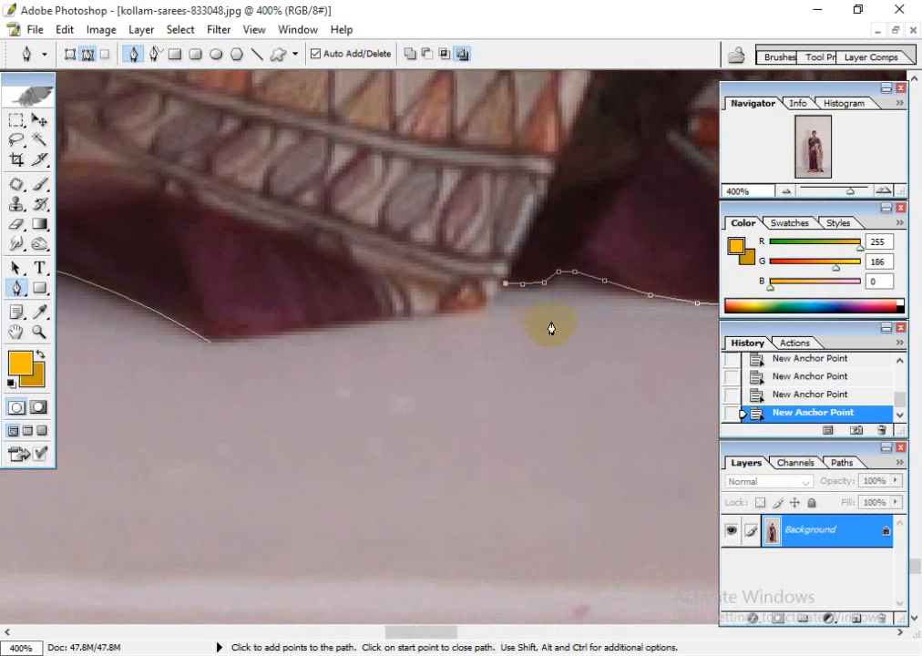
- Continue the path beneath the triangle-patterned pleat, join it to the outline's open end and undo the join
left_click(396, 316)
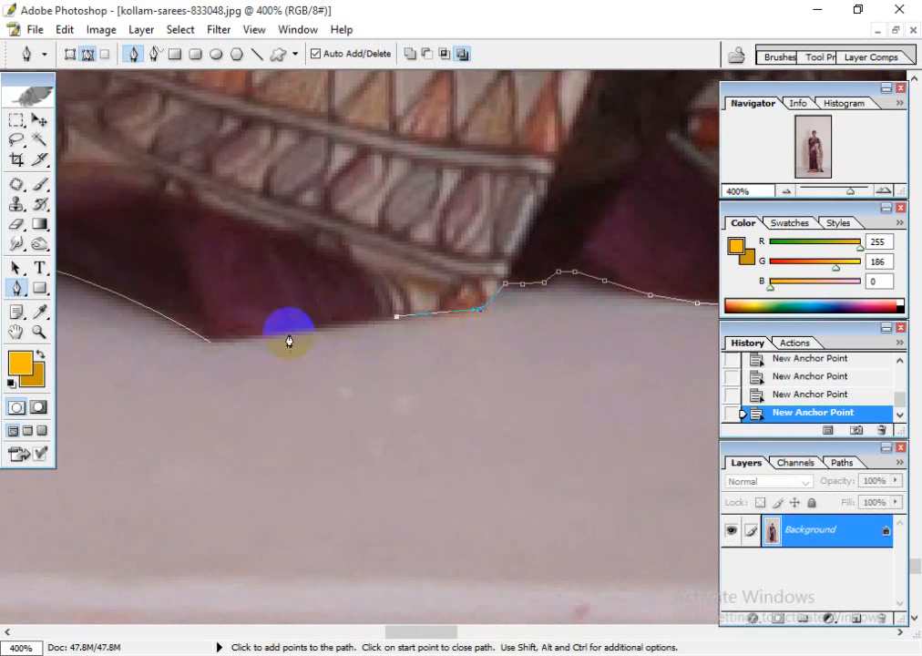
left_click(206, 343)
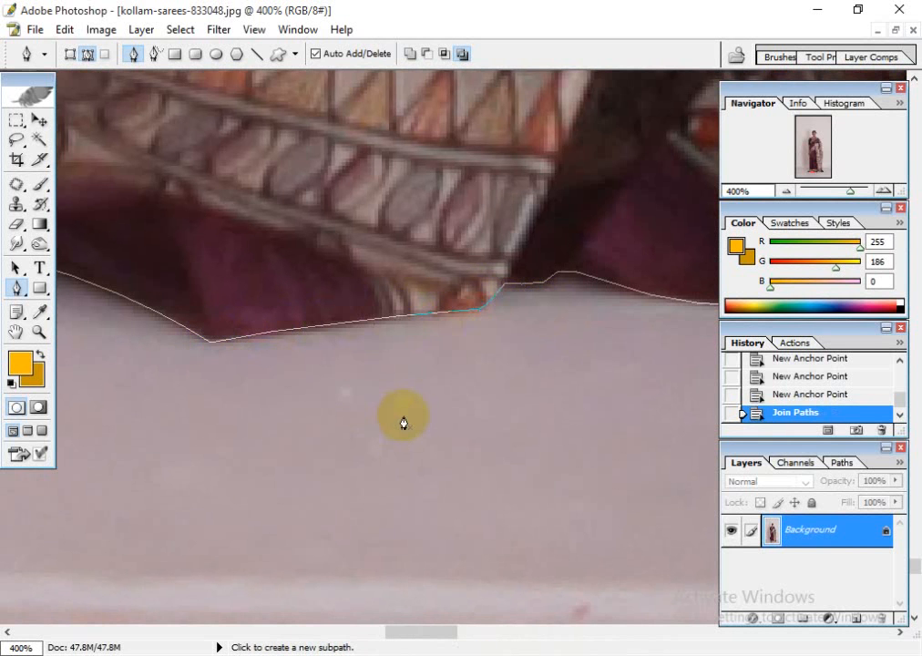
key("ctrl+z")
- Use the Direct Selection tool to pull the bulging anchor on the saree's outer side edge back toward the fabric
left_click_drag(545, 299, 412, 571)
left_click_drag(692, 329, 210, 338)
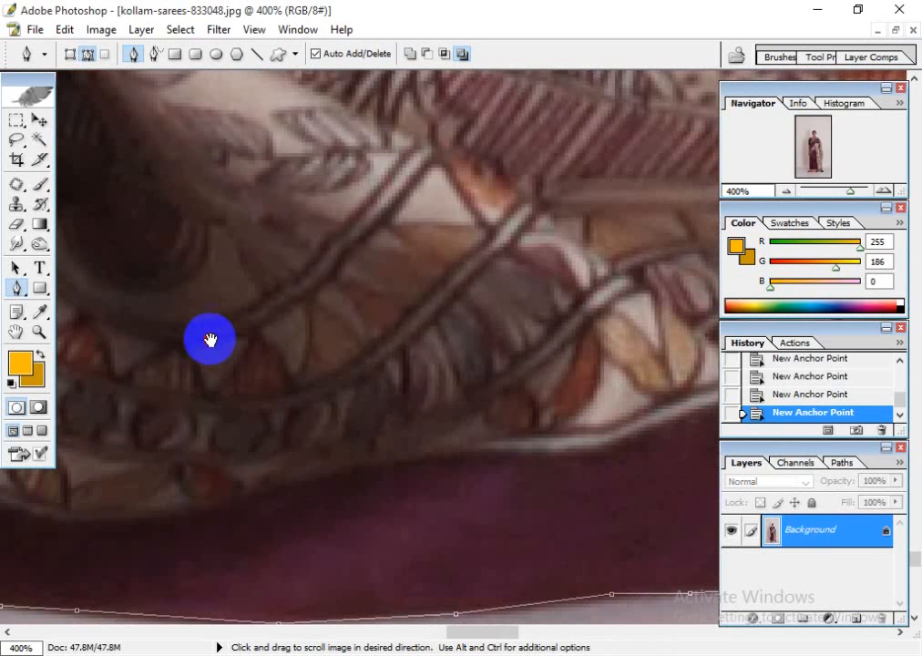
left_click_drag(592, 247, 119, 537)
left_click_drag(637, 154, 127, 510)
left_click_drag(656, 155, 127, 537)
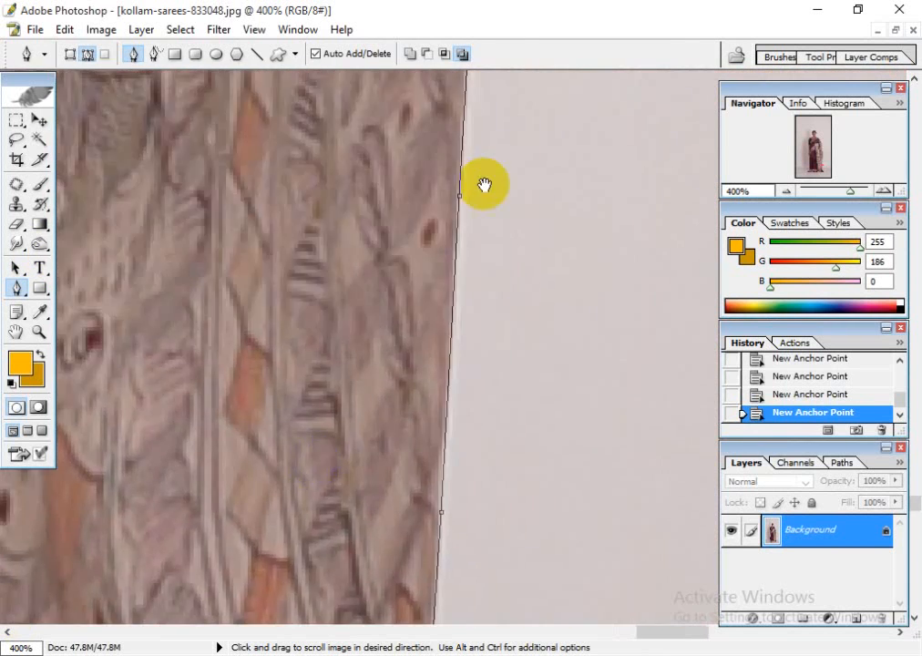
left_click_drag(503, 248, 455, 486)
left_click_drag(437, 110, 356, 557)
left_click_drag(377, 282, 412, 236)
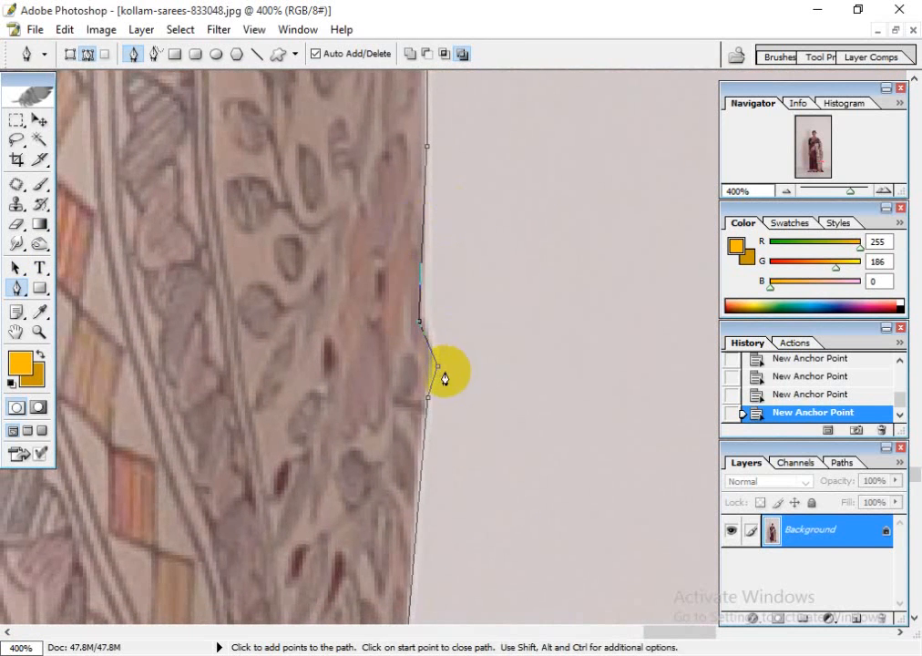
left_click(17, 268)
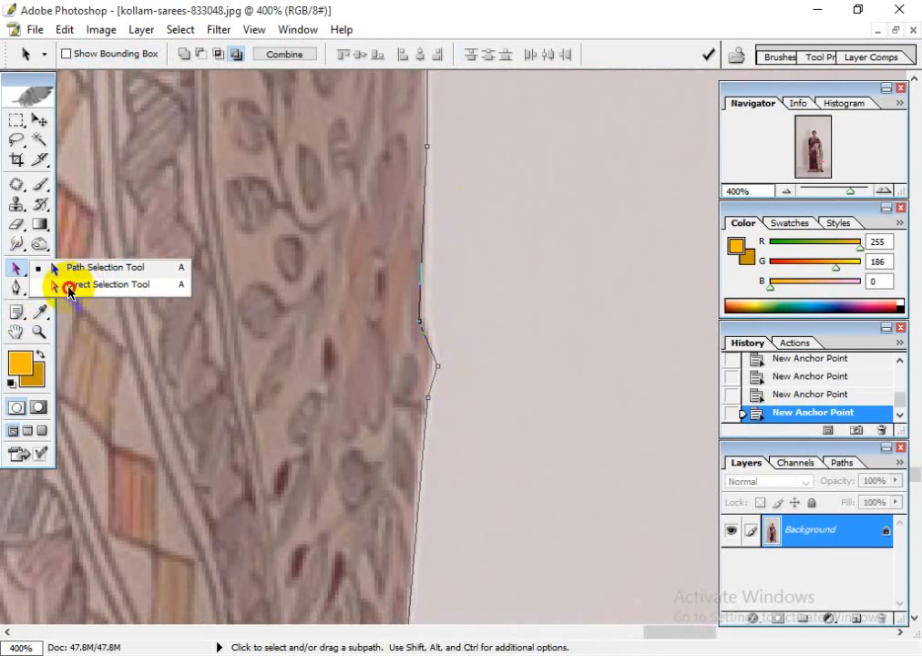
left_click(70, 284)
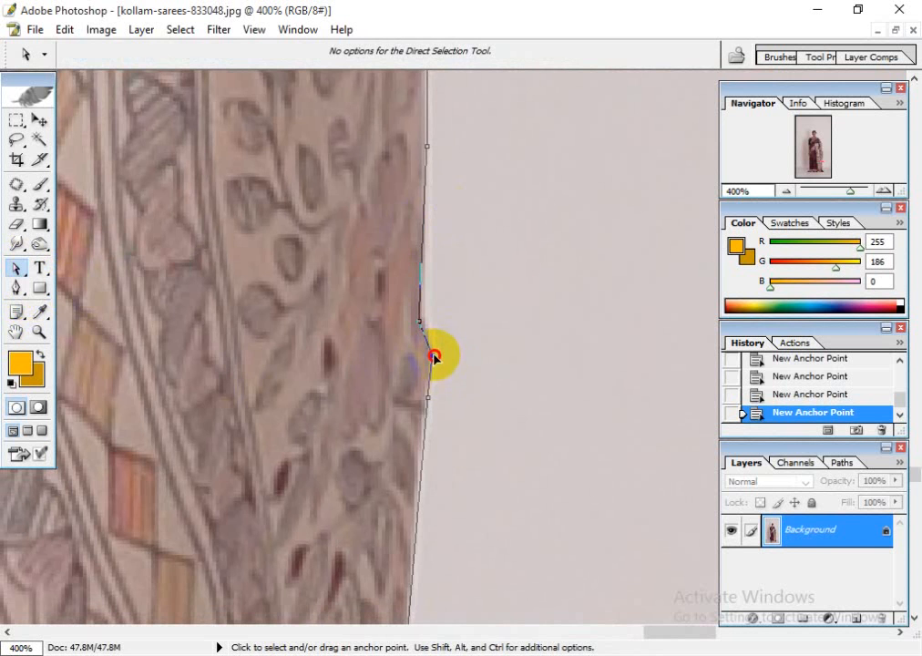
left_click_drag(434, 357, 432, 357)
- Nudge the anchor farther up the outer side edge, beside the striped border blocks, onto the fabric outline
left_click_drag(440, 262, 447, 547)
left_click_drag(416, 195, 412, 583)
left_click_drag(383, 164, 366, 546)
left_click_drag(330, 228, 356, 288)
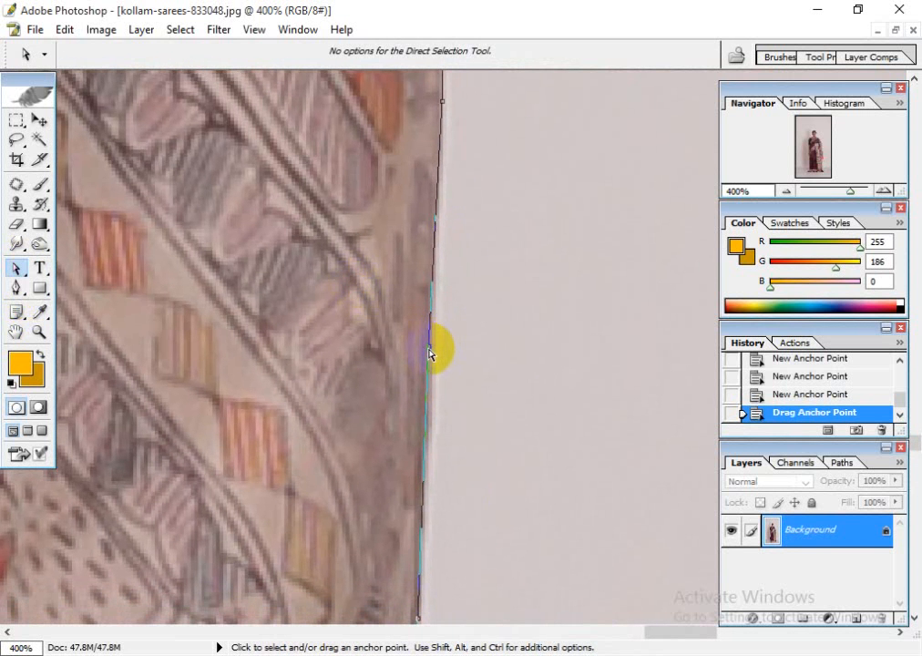
left_click_drag(430, 353, 431, 345)
- Move the three anchors forming a zigzag higher on the saree's outer edge into line with the fabric
left_click_drag(421, 269, 393, 531)
left_click_drag(410, 335, 404, 537)
left_click_drag(337, 233, 324, 547)
left_click_drag(331, 237, 325, 547)
left_click_drag(331, 237, 322, 546)
left_click_drag(318, 236, 308, 490)
left_click_drag(322, 286, 360, 383)
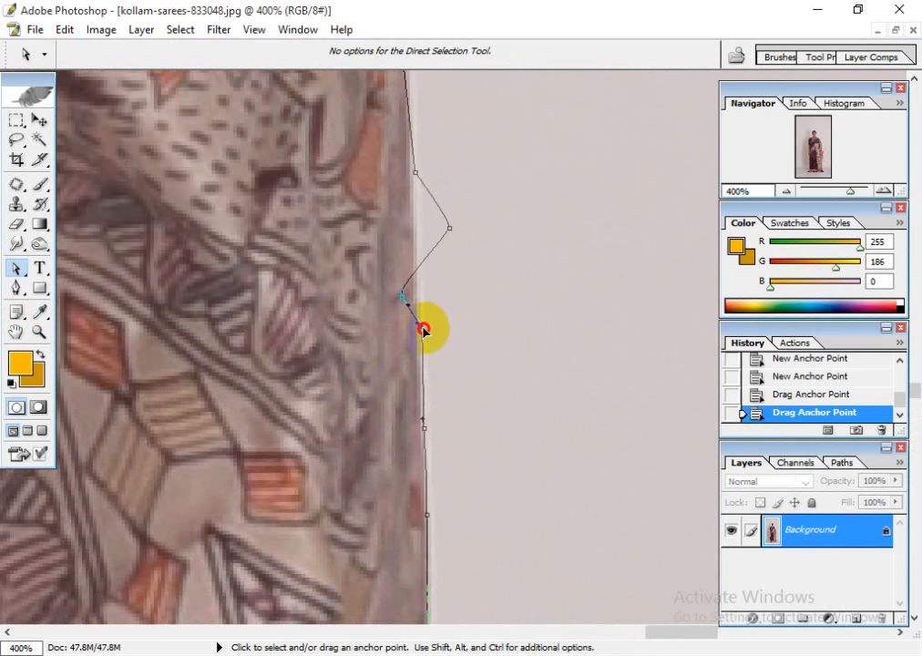
left_click_drag(420, 327, 421, 329)
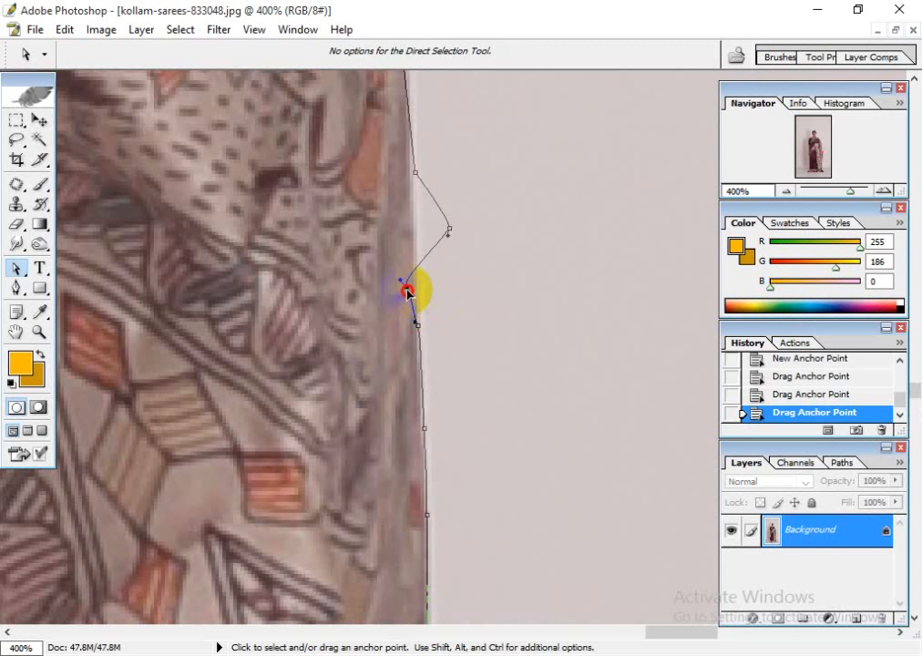
left_click_drag(412, 282, 411, 279)
left_click_drag(452, 234, 426, 231)
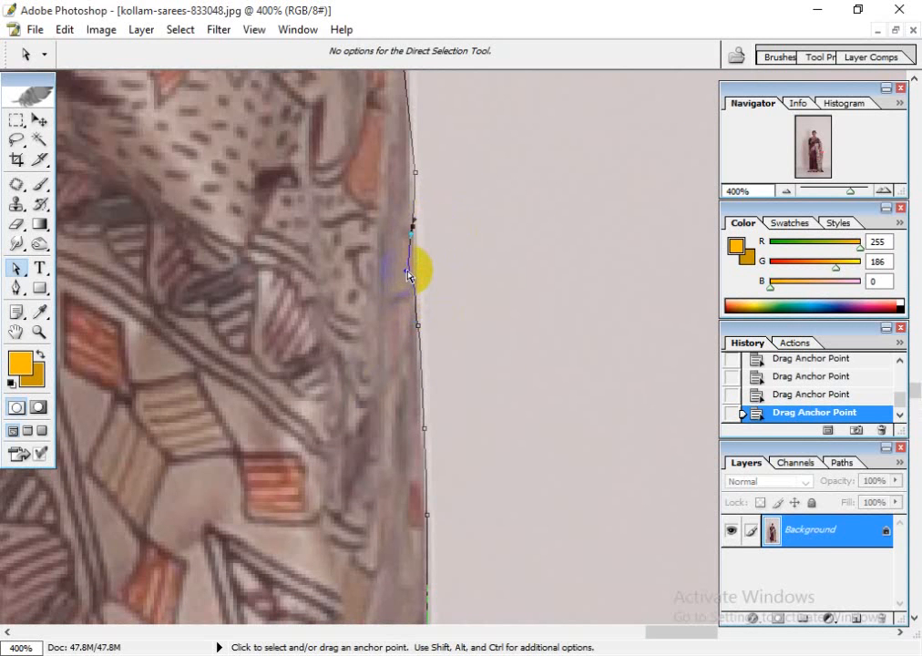
- Smooth the remaining dent at the former zigzag by adjusting the curve's control handle and anchor at 1200% zoom
key("ctrl+plus")
key("ctrl+plus")
key("ctrl+plus")
key("ctrl+plus")
key("ctrl+plus")
key("space")
left_click_drag(304, 211, 370, 463)
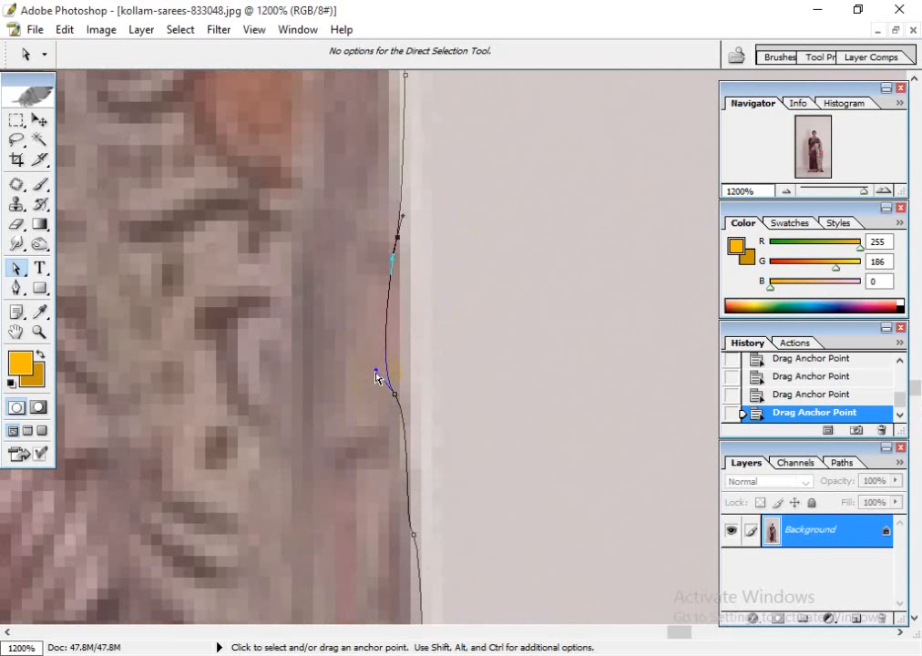
left_click_drag(377, 375, 400, 390)
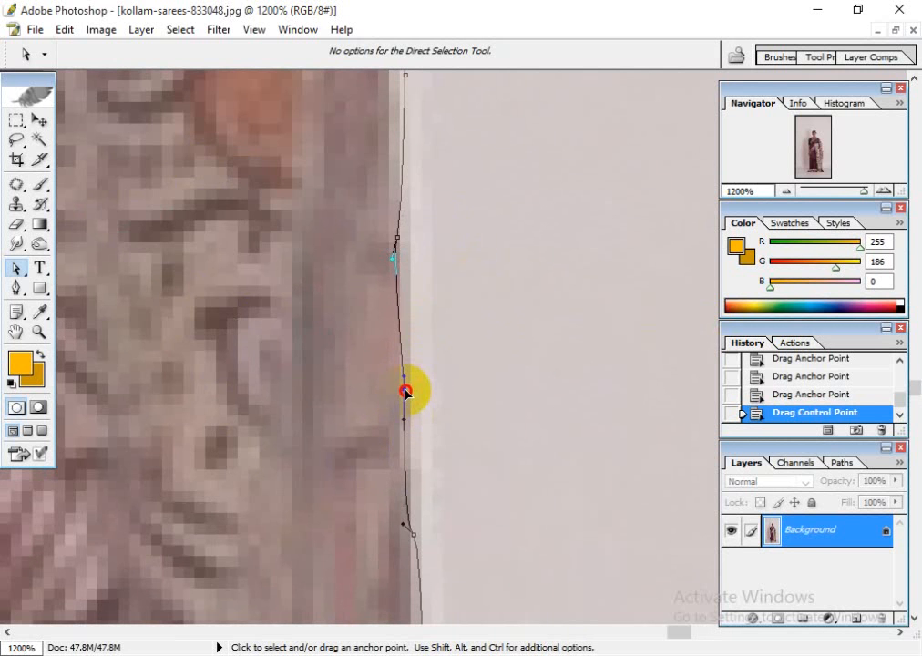
- Realign the anchors farther up the outer edge and pull the one cutting deep into the patterned fabric outward
left_click_drag(463, 245, 451, 613)
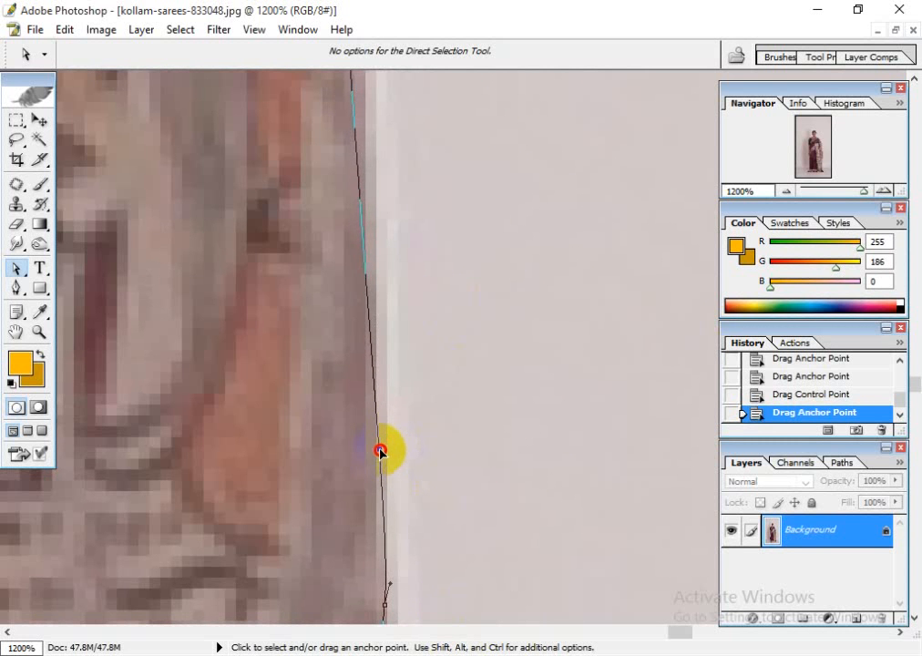
left_click_drag(381, 443, 390, 356)
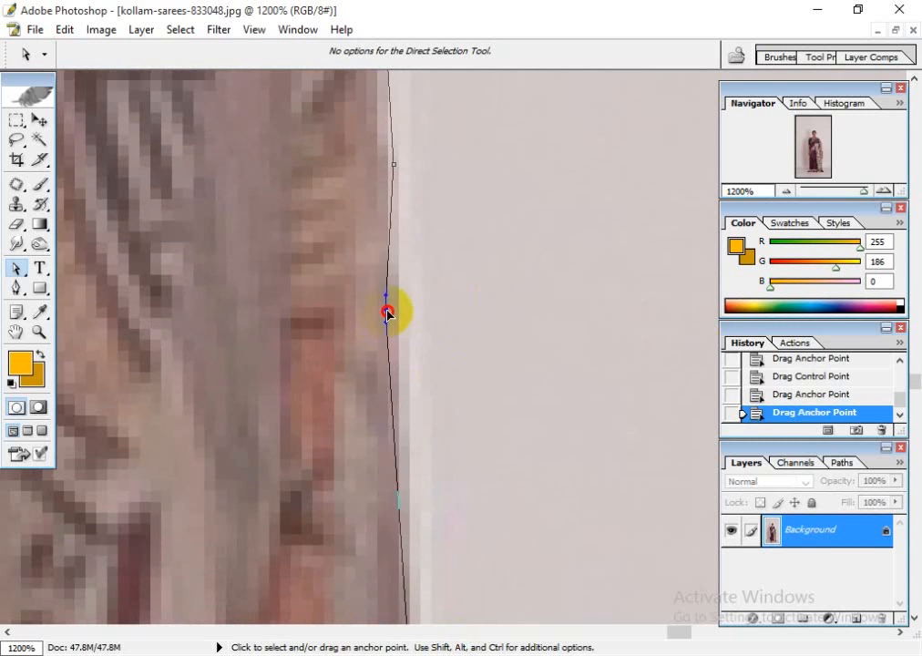
left_click_drag(422, 311, 262, 407)
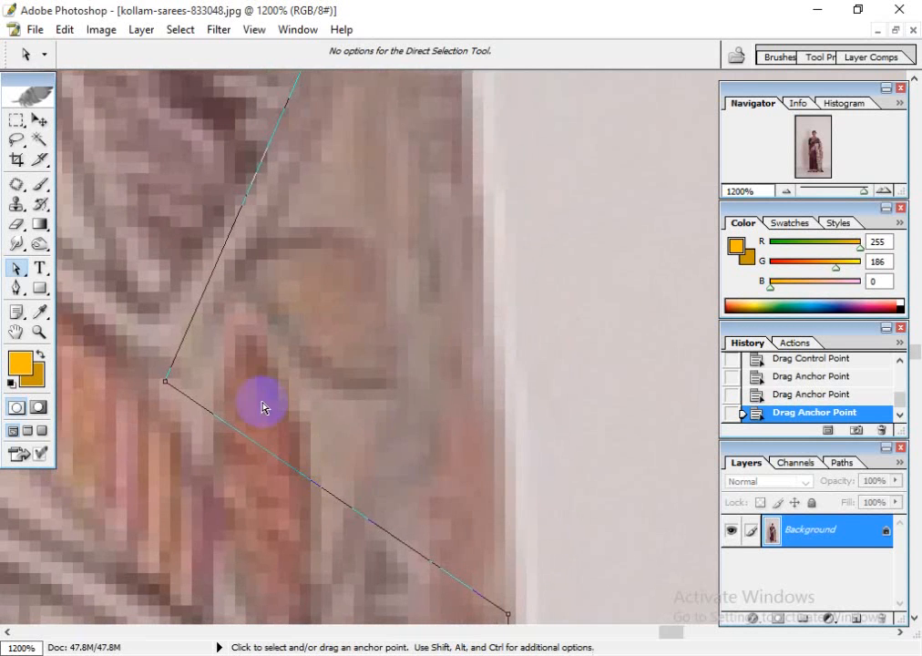
left_click_drag(165, 386, 392, 600)
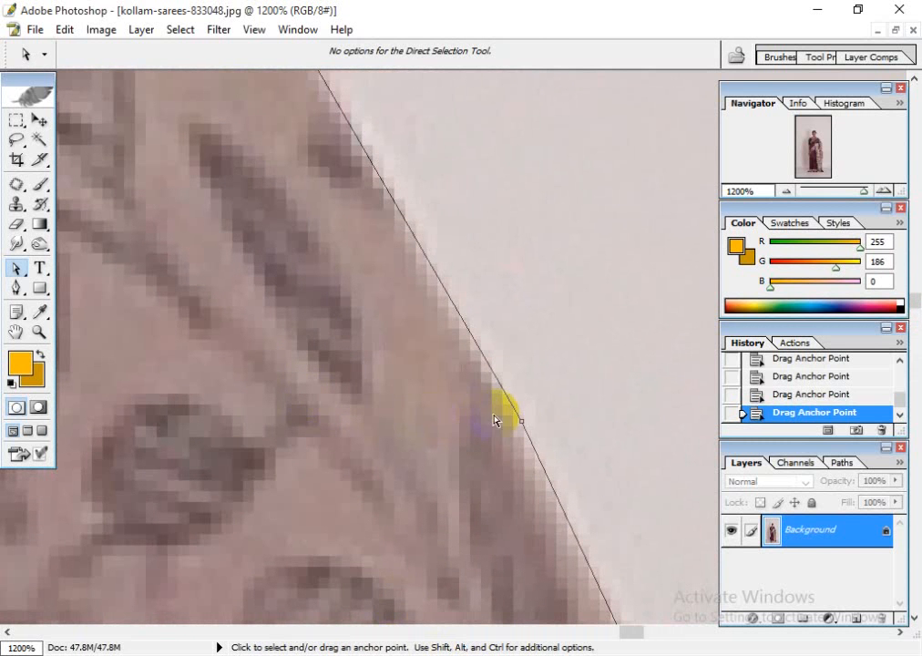
- Move the anchor on the saree's diagonal upper edge slightly inward onto the fabric outline
left_click_drag(522, 424, 510, 432)
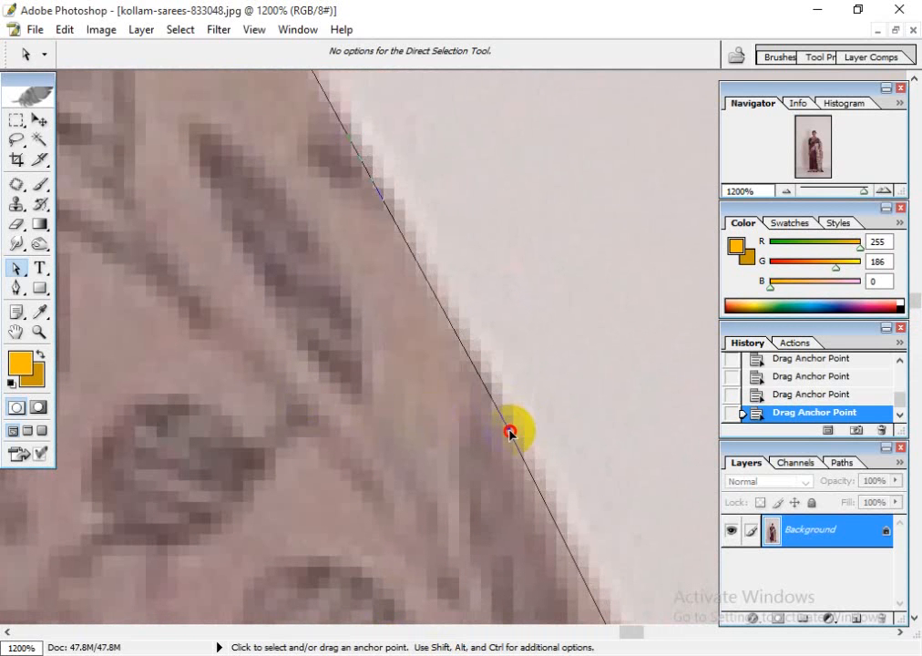
left_click_drag(247, 281, 384, 495)
left_click_drag(232, 251, 355, 479)
left_click_drag(206, 239, 360, 474)
left_click_drag(219, 215, 379, 445)
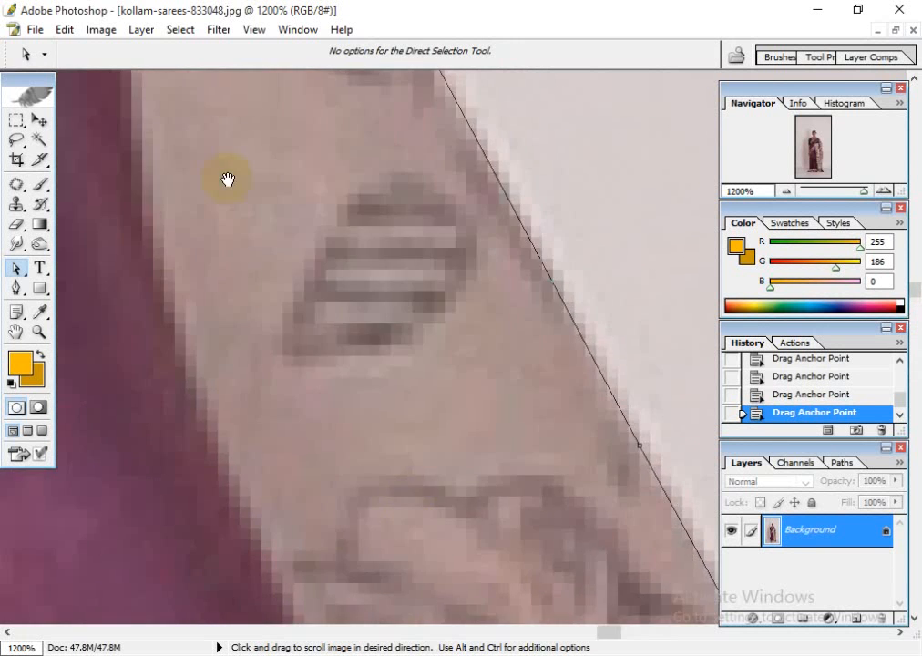
- Reshape the path along the patterned saree border on the shoulder, moving its anchor points and curve handles to the fabric edge
left_click_drag(225, 182, 356, 597)
left_click_drag(149, 273, 381, 331)
left_click_drag(182, 191, 478, 491)
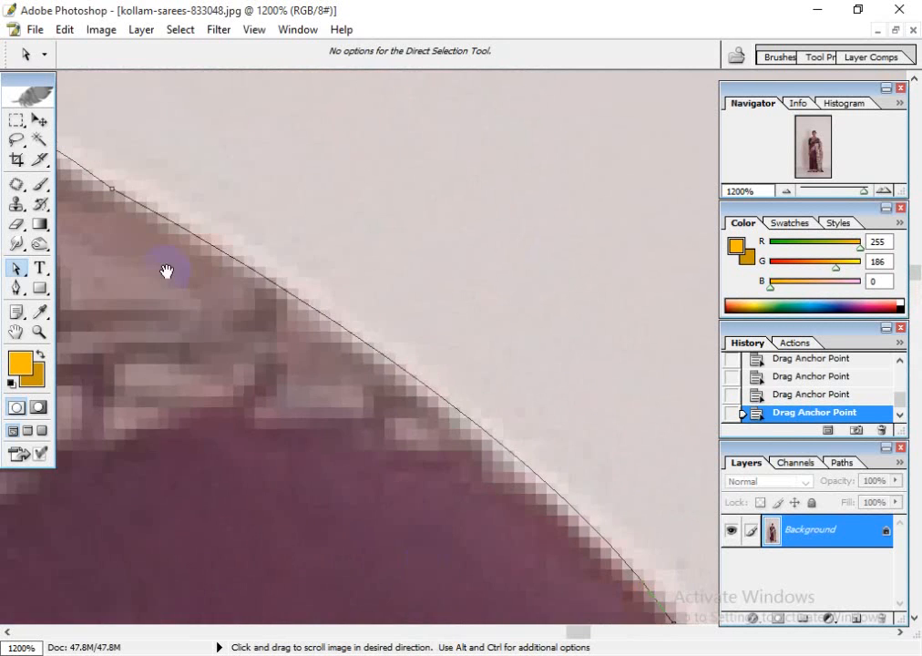
left_click_drag(167, 269, 487, 437)
left_click_drag(228, 300, 546, 473)
left_click_drag(208, 442, 231, 415)
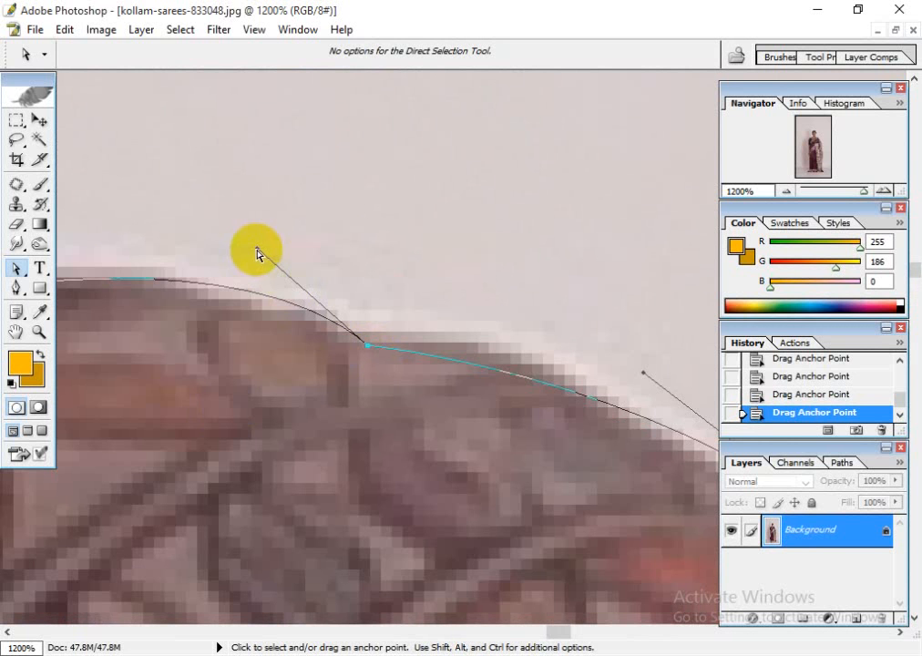
left_click_drag(257, 252, 127, 247)
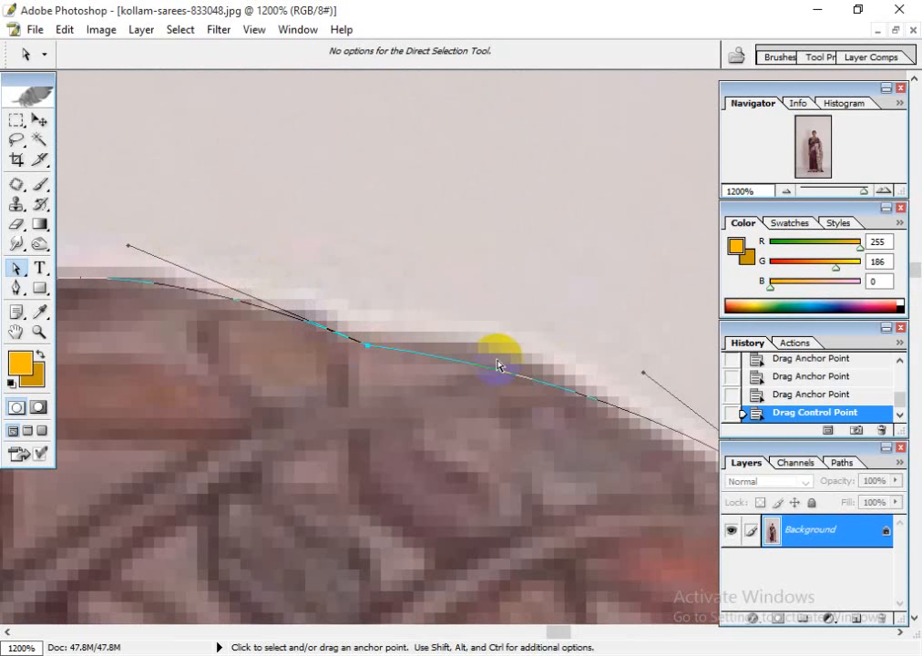
left_click_drag(369, 353, 462, 347)
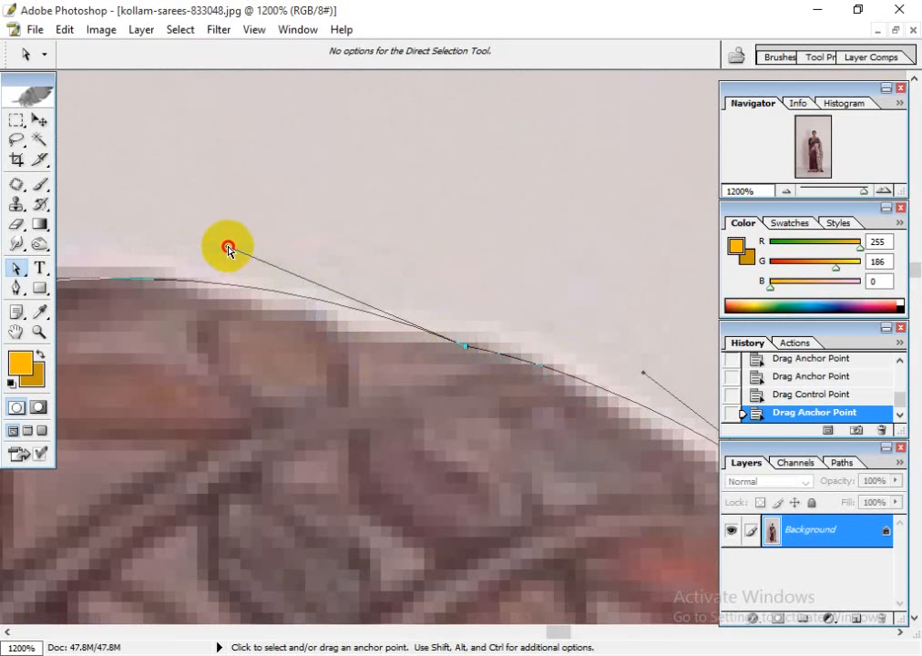
left_click_drag(227, 249, 119, 273)
left_click_drag(590, 427, 359, 311)
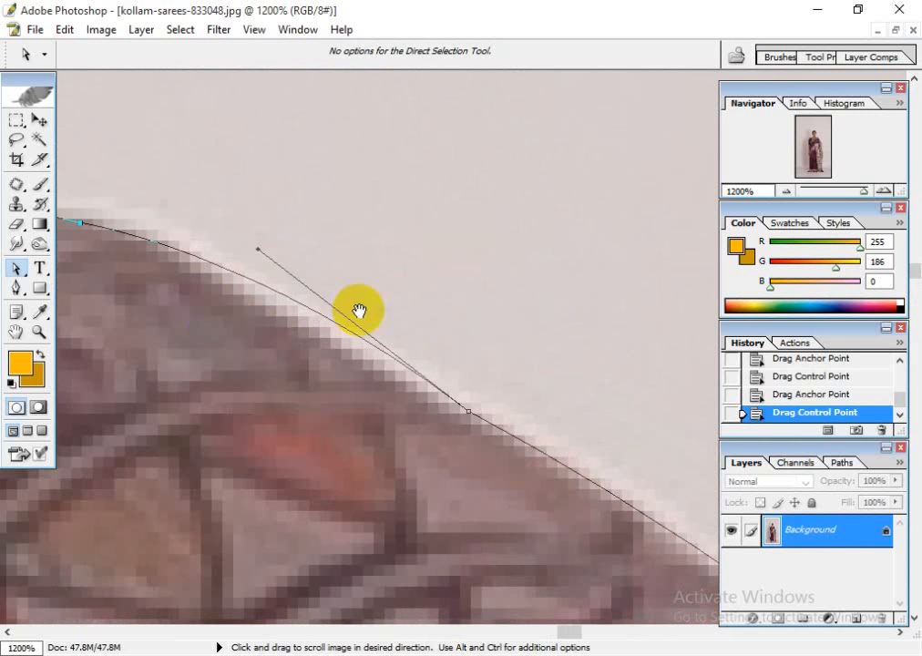
left_click_drag(259, 251, 209, 271)
- Refit the path where the patterned border meets the plain dark fabric and where that fabric meets the bare shoulder
left_click_drag(152, 307, 662, 364)
left_click_drag(78, 296, 437, 443)
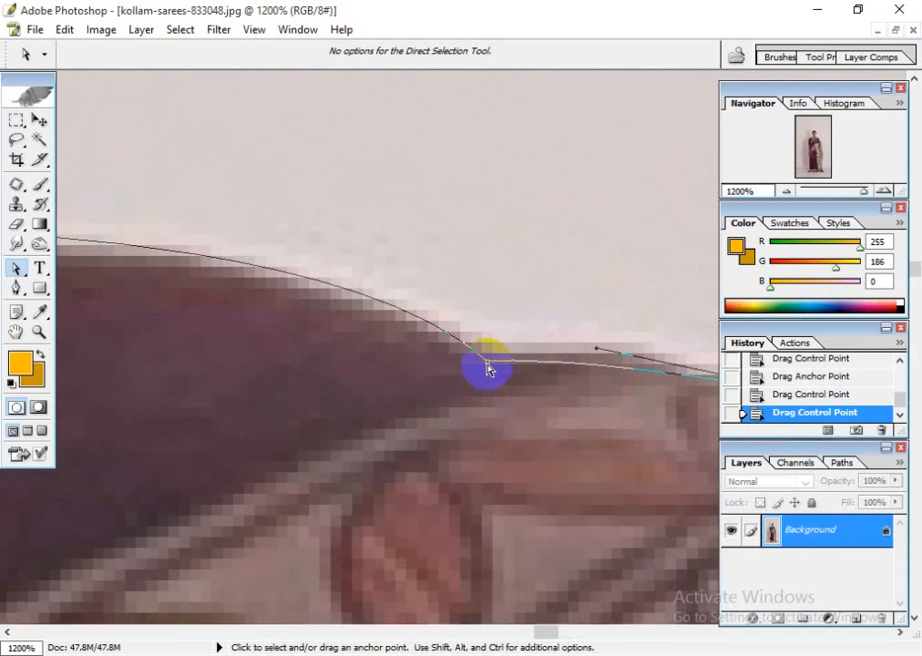
left_click_drag(487, 364, 488, 354)
left_click_drag(363, 239, 480, 412)
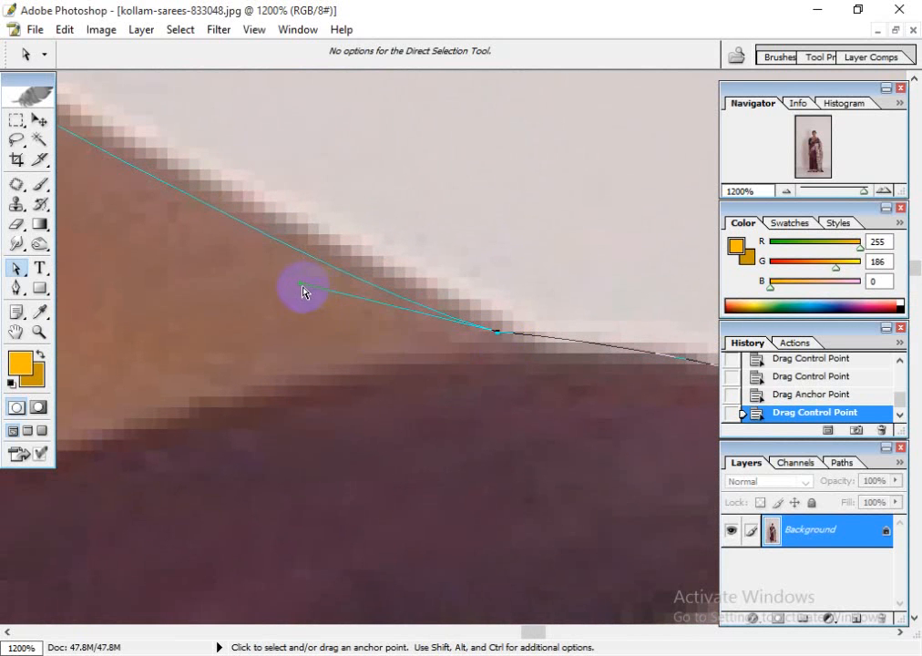
left_click_drag(301, 285, 267, 247)
- Fit the path to the skin edge where the shoulder slope meets the base of the neck
left_click_drag(197, 271, 603, 443)
left_click_drag(71, 221, 542, 513)
left_click_drag(381, 373, 510, 516)
left_click_drag(351, 232, 395, 508)
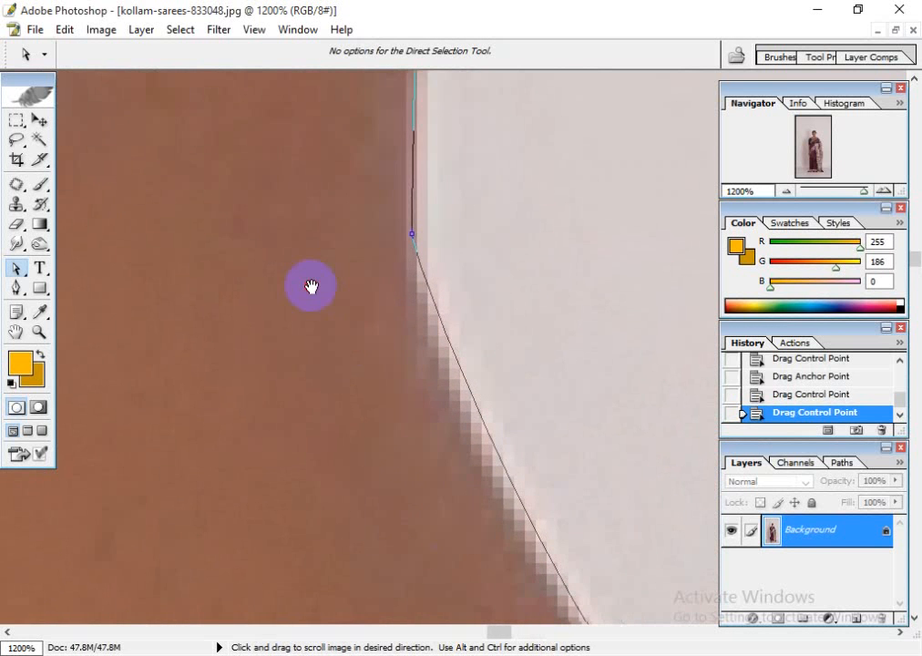
left_click_drag(311, 286, 291, 238)
left_click_drag(392, 189, 392, 253)
- Move the anchor points and curve handles up the side of the neck below the earring onto the skin edge
left_click_drag(522, 399, 390, 533)
left_click_drag(177, 121, 374, 499)
left_click_drag(464, 382, 274, 446)
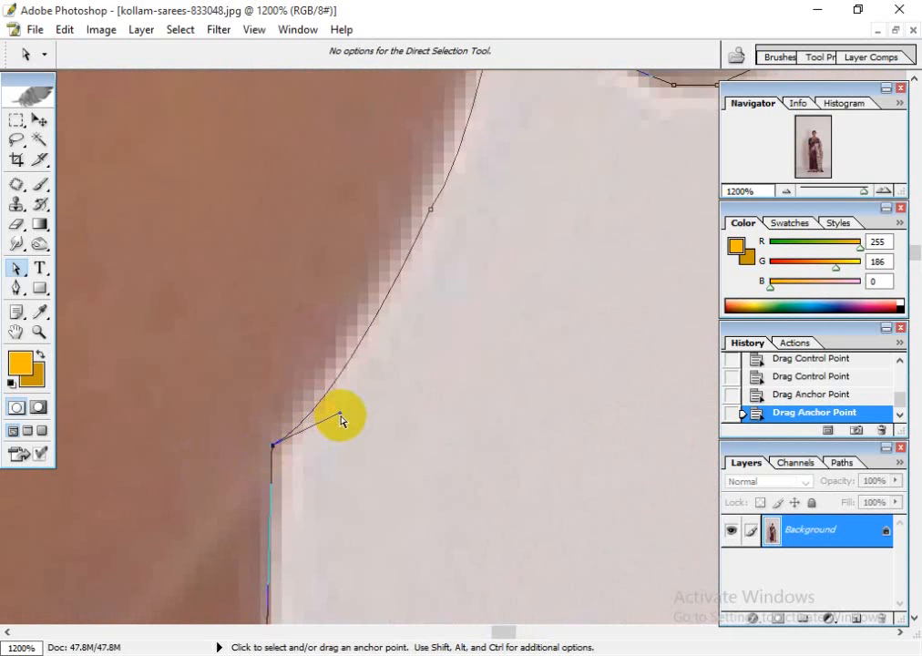
left_click_drag(340, 417, 401, 524)
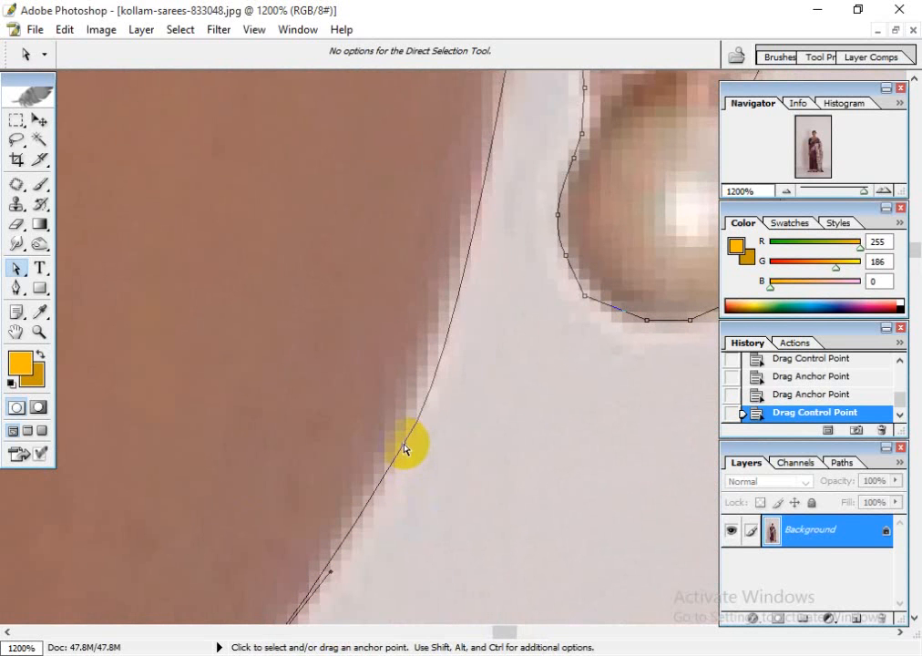
left_click_drag(405, 448, 395, 424)
left_click_drag(470, 336, 466, 286)
- Examine how closely the path follows the neck edge from below the pearl up to the earring's top
mouse_move(16, 284)
left_mouse_down()
mouse_move(120, 291)
mouse_move(132, 308)
mouse_move(105, 314)
mouse_move(21, 286)
left_mouse_up()
key("space")
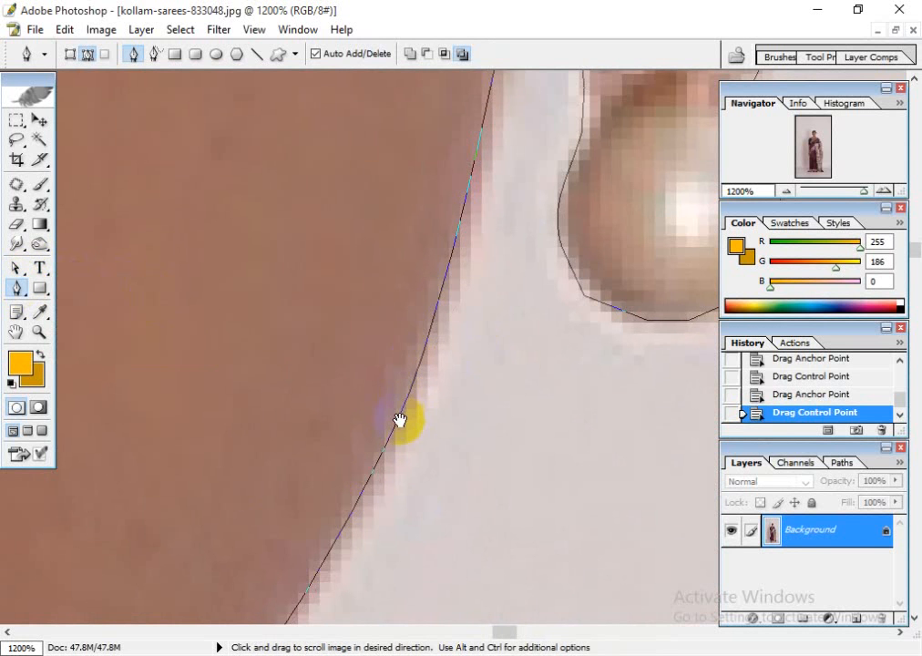
left_click_drag(399, 420, 446, 202)
left_click_drag(391, 329, 445, 229)
left_click_drag(467, 322, 376, 547)
left_click_drag(375, 320, 422, 445)
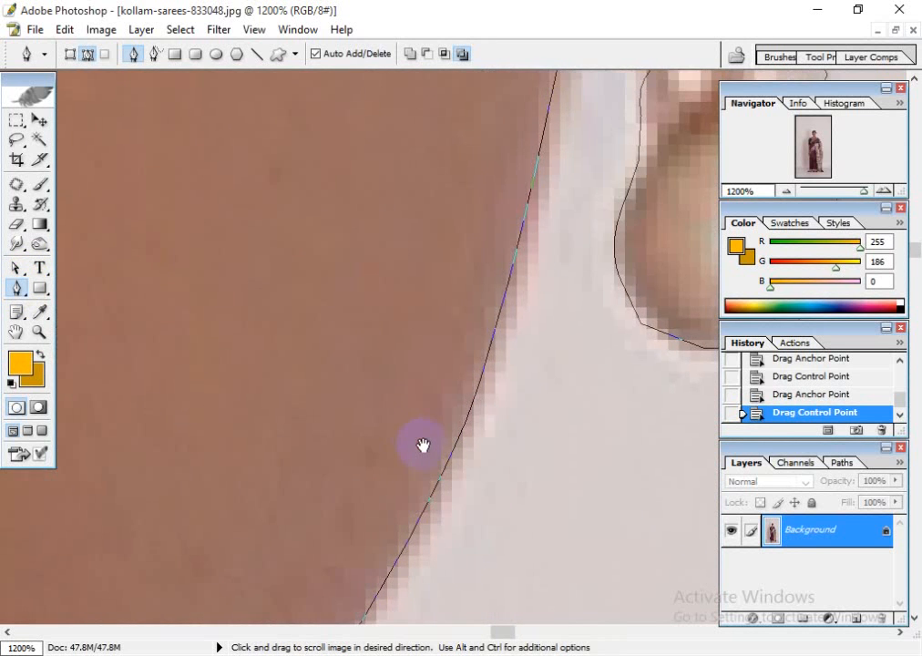
left_click(15, 268)
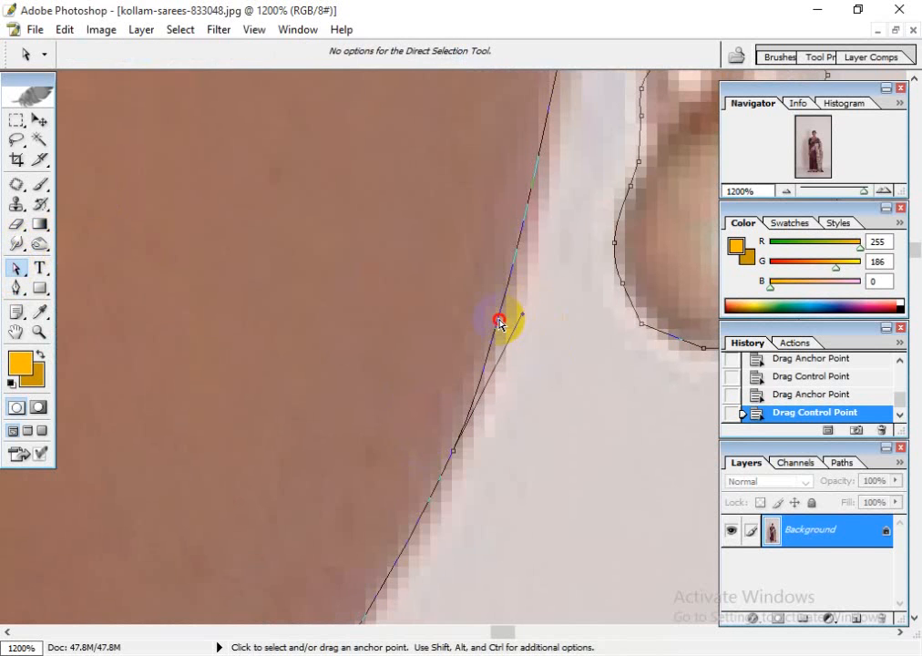
key("space")
left_click_drag(518, 280, 444, 493)
left_click_drag(446, 299, 496, 136)
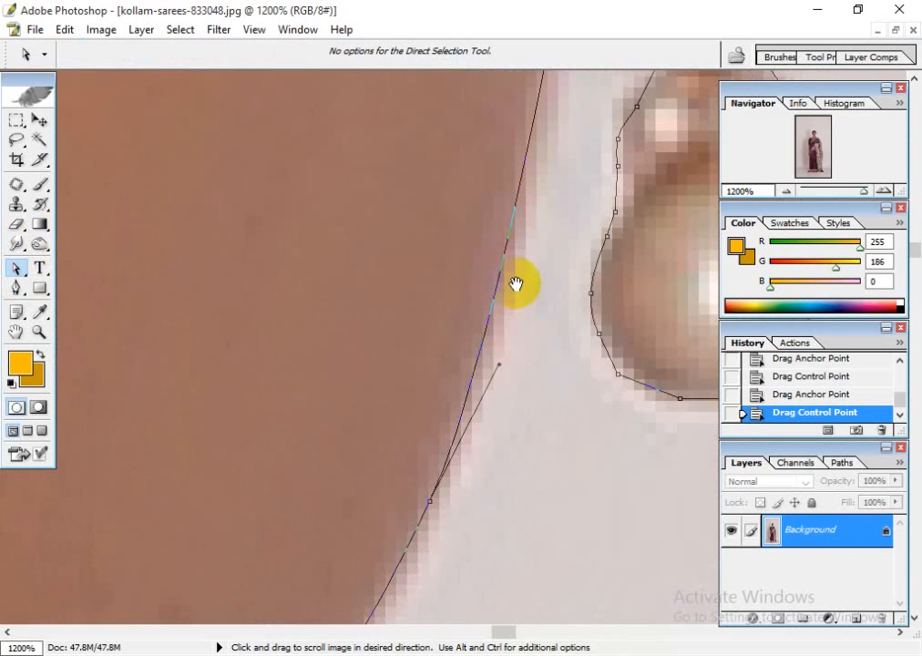
left_click_drag(530, 328, 292, 574)
left_click_drag(304, 258, 296, 404)
left_click_drag(372, 400, 377, 327)
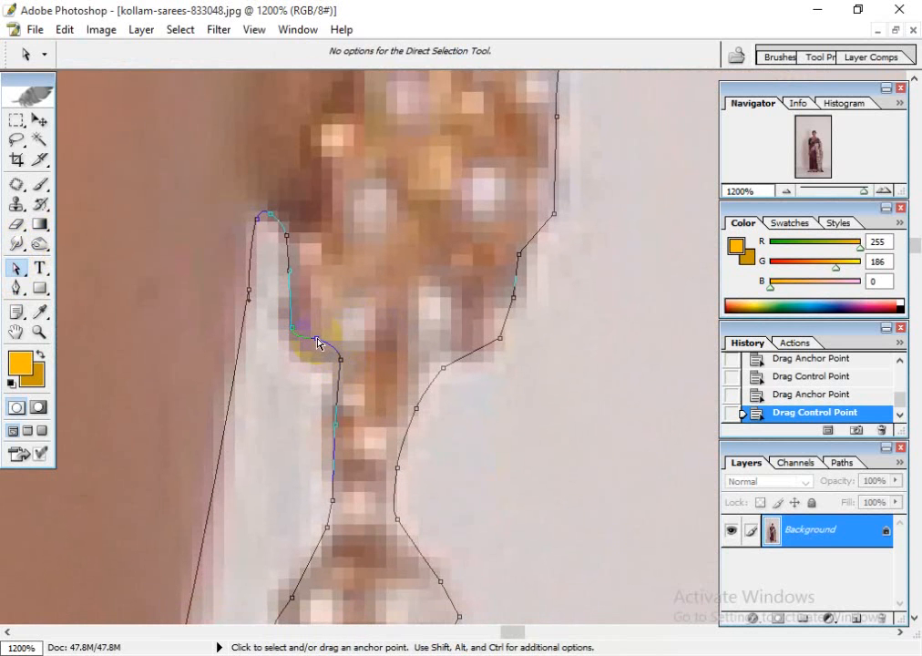
- Delete the surplus anchor point at the lower corner of the earring's neck-side edge and reshape the adjoining curve
left_click(12, 288)
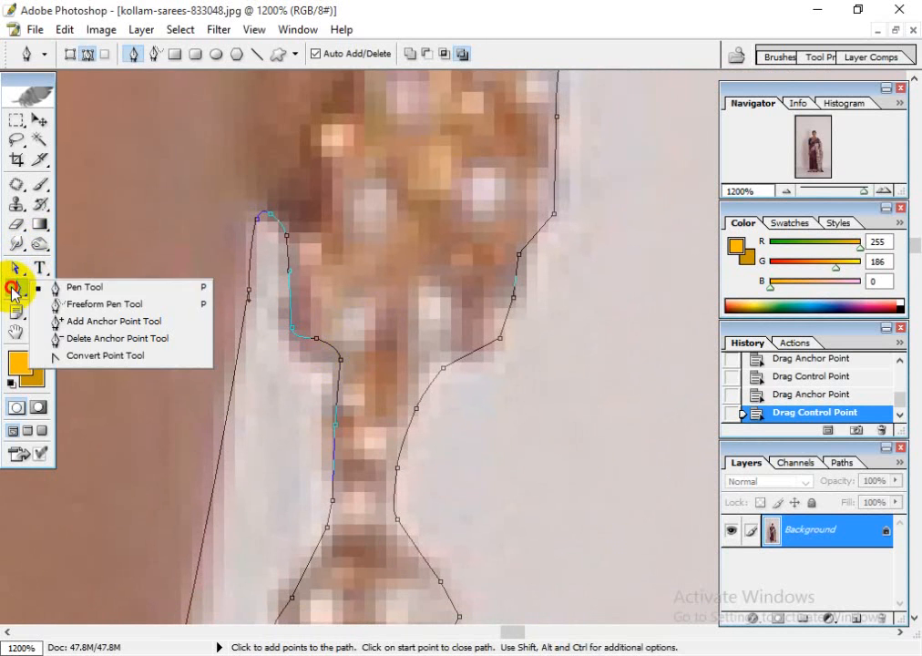
left_click(160, 346)
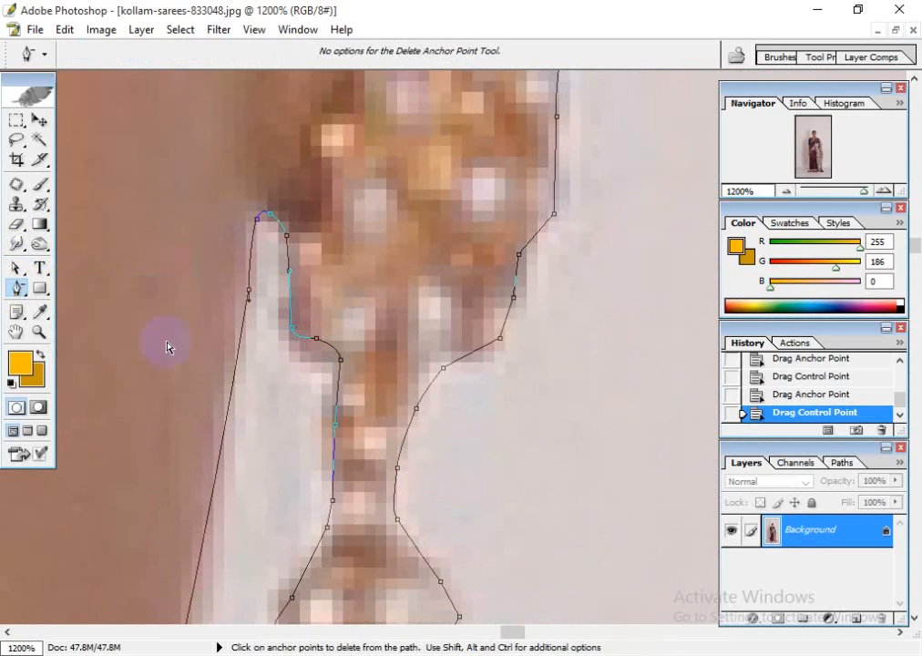
left_click(316, 343)
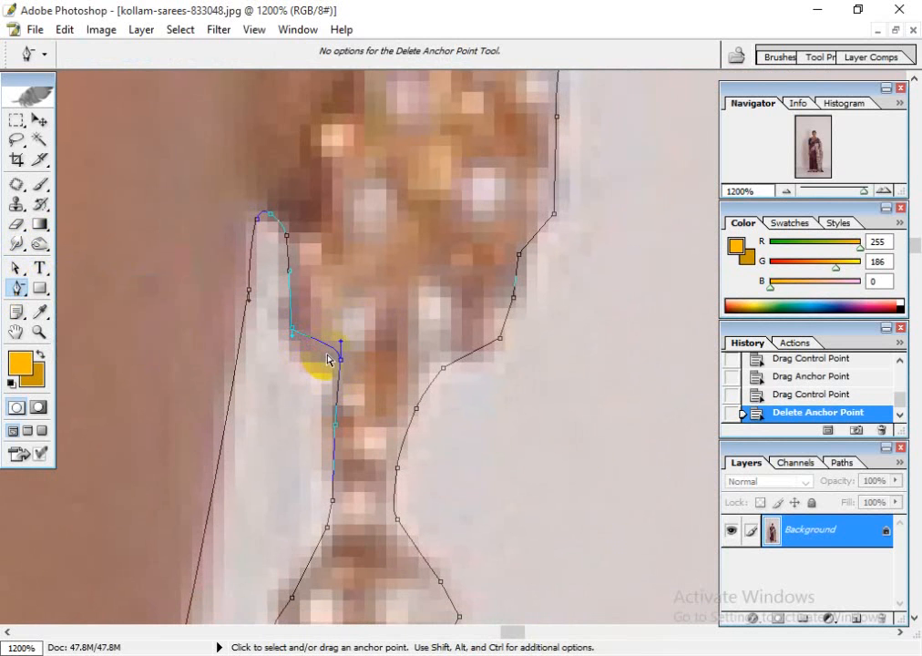
left_click(16, 267)
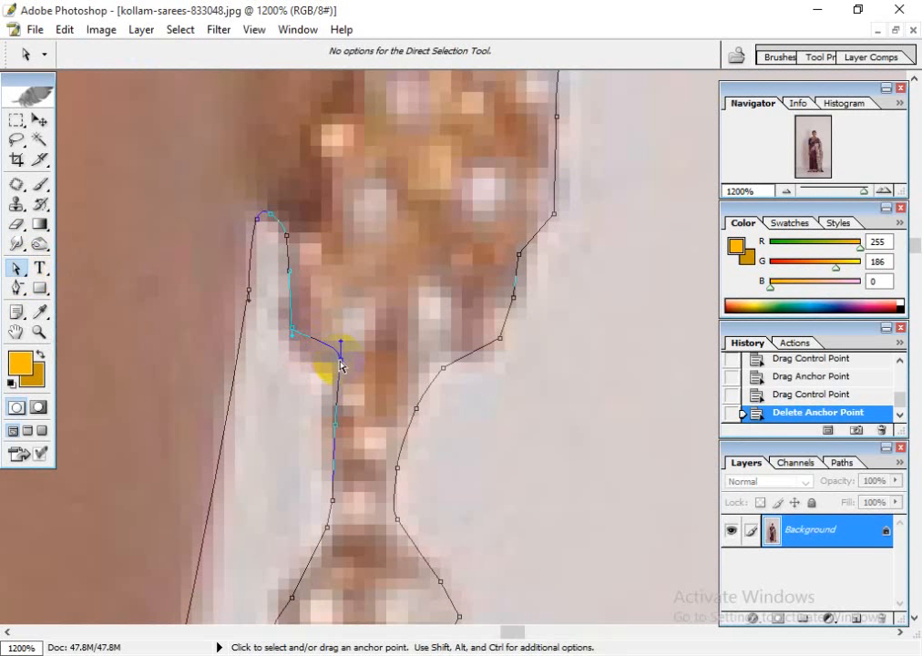
left_click_drag(329, 378, 296, 348)
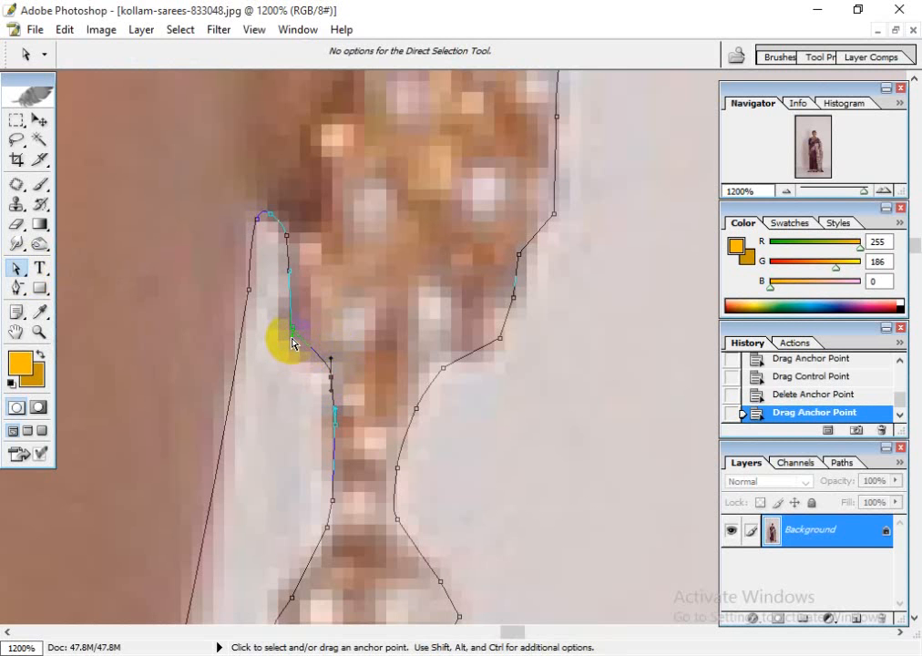
left_click_drag(292, 347, 293, 289)
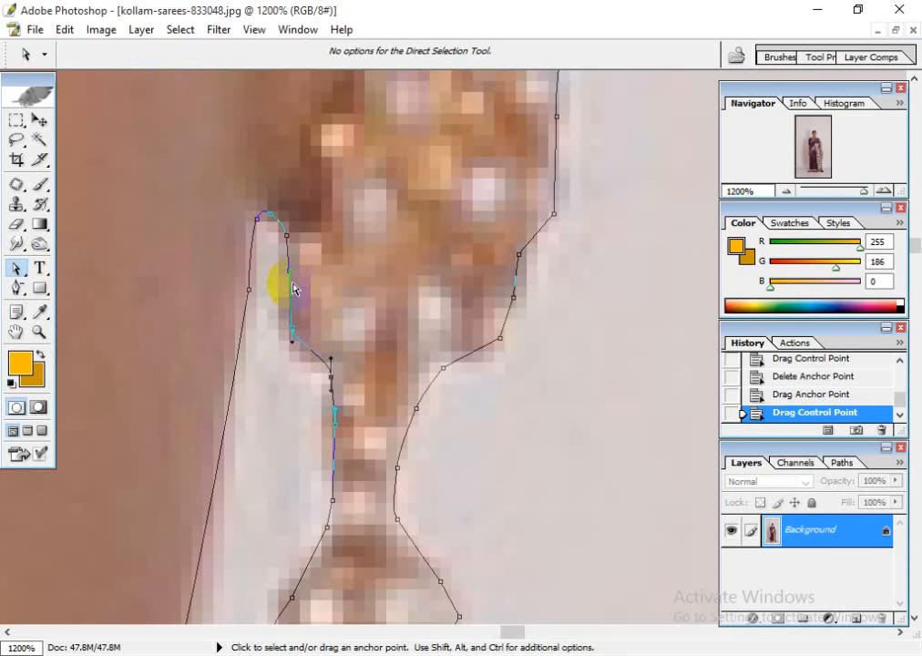
- Move the neck-side anchor points around the small beads above the earring's pearl onto the bead outline
key("space")
left_click_drag(405, 370, 487, 313)
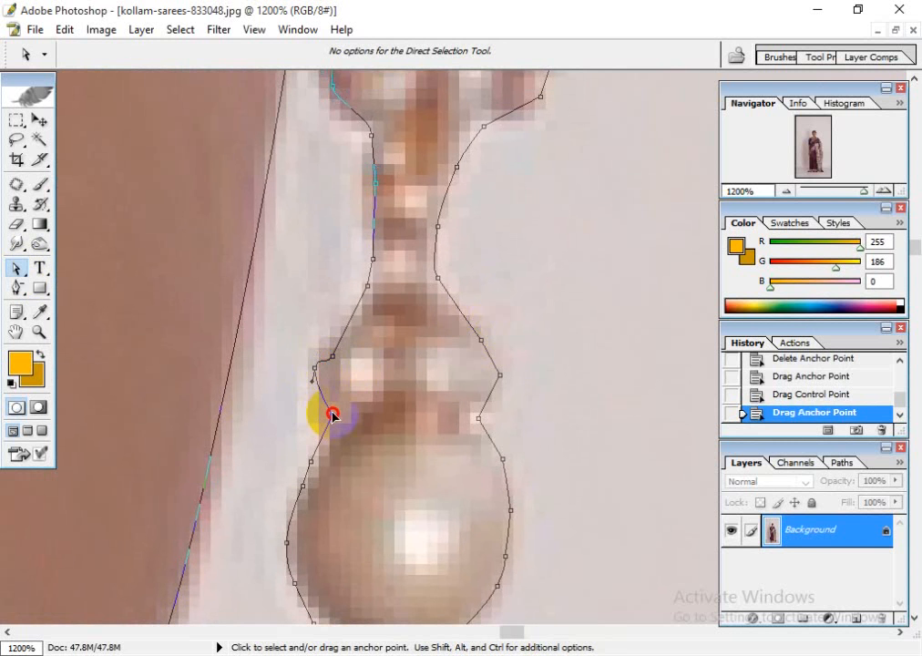
left_click_drag(336, 414, 336, 414)
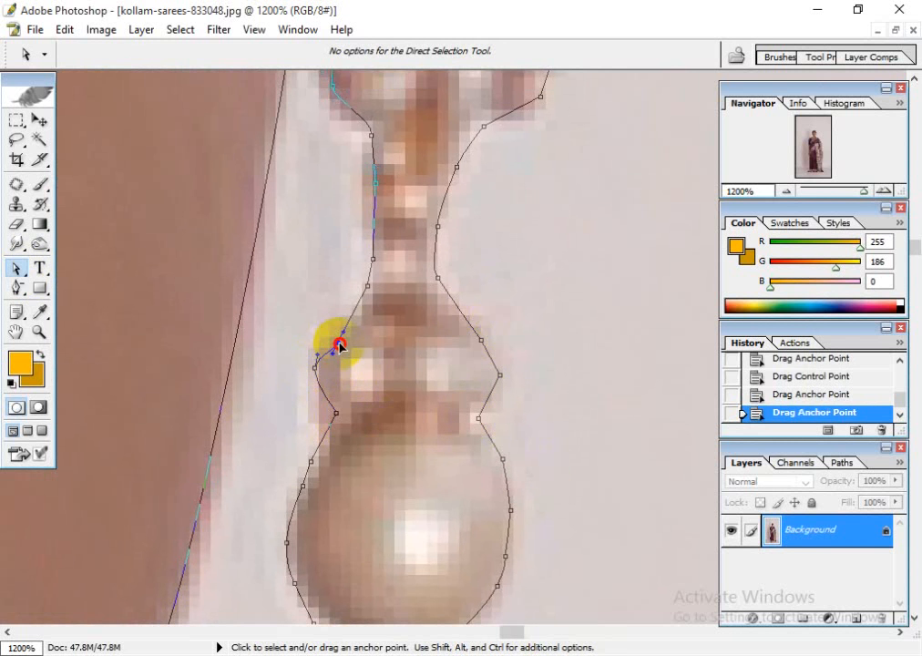
left_click_drag(342, 344, 343, 340)
- Refine the neck-side outline of the earring's pearl, deleting its lower anchor point and rounding the curve around the pearl
left_click_drag(349, 479, 365, 336)
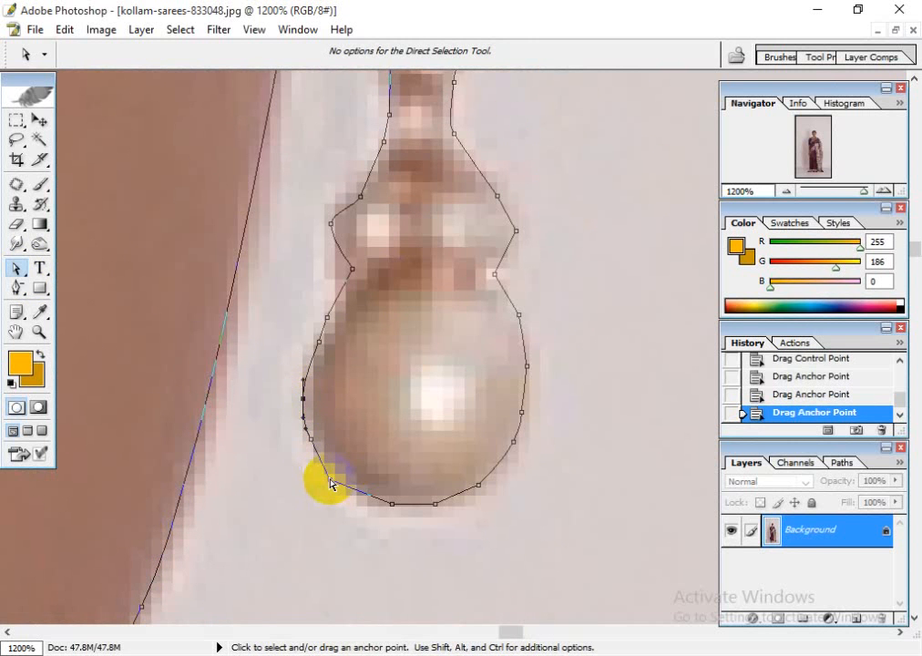
left_click(20, 289)
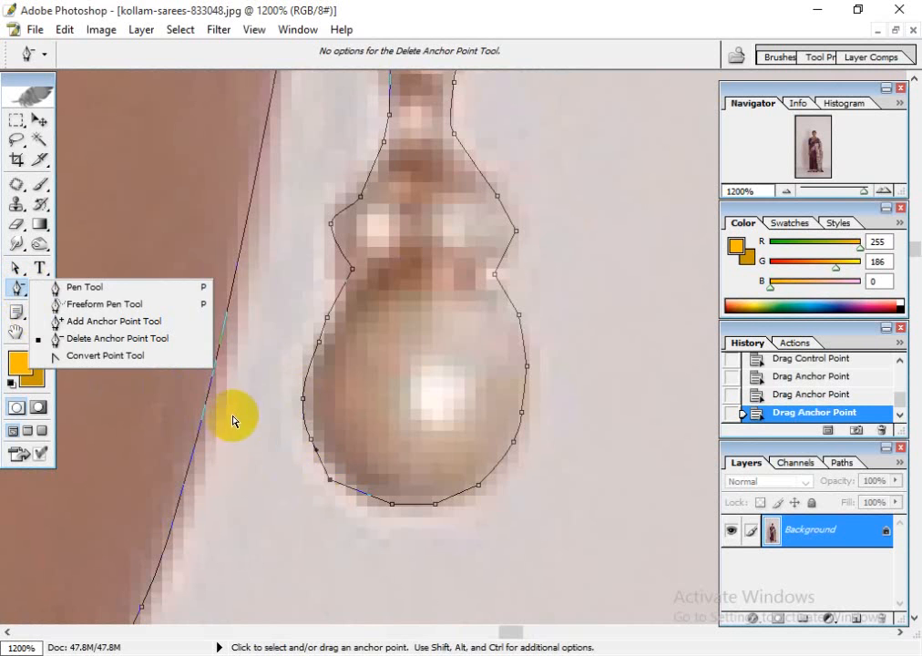
left_click(328, 482)
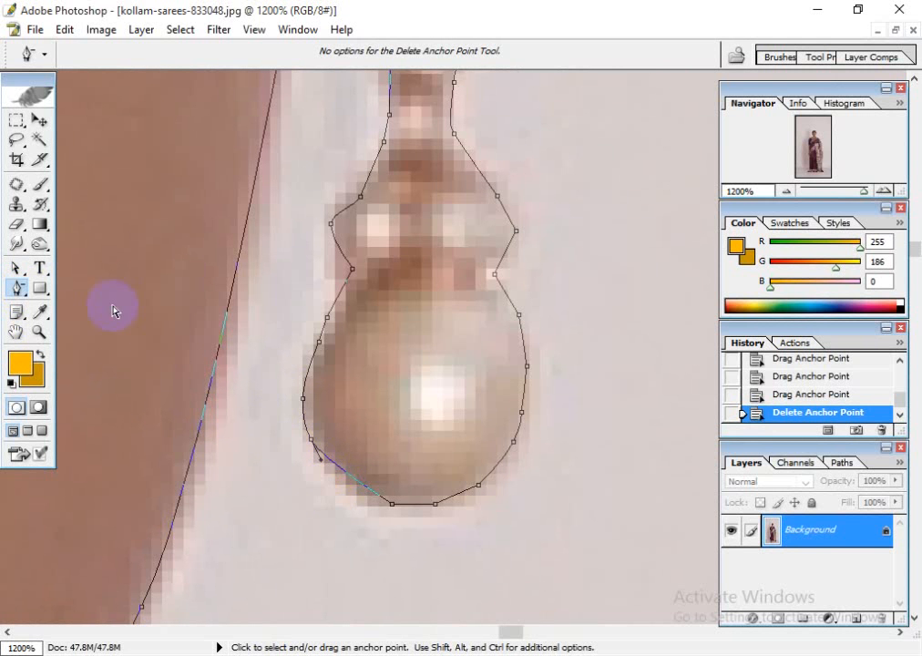
left_click(16, 267)
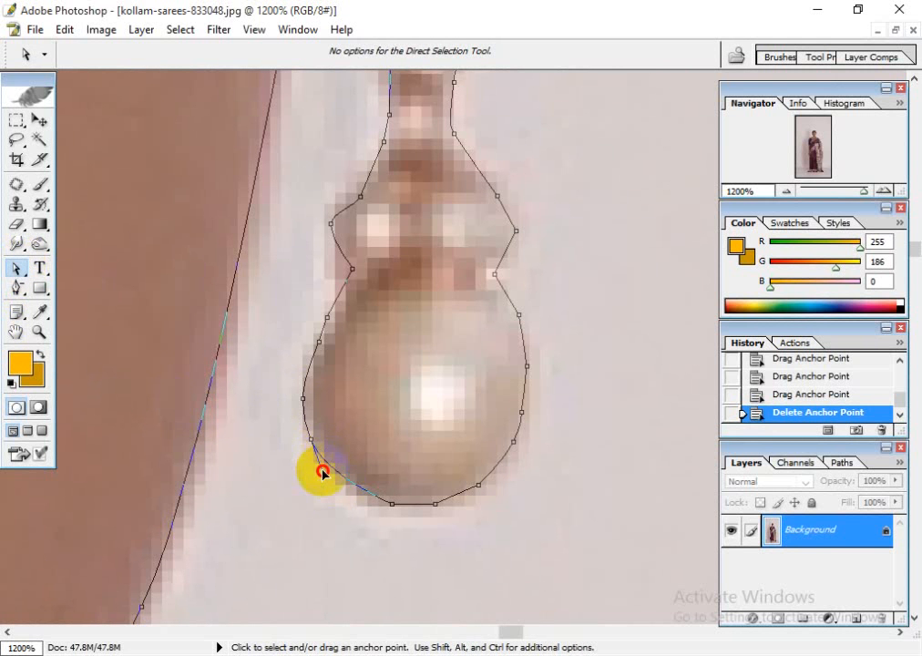
left_click_drag(329, 502, 329, 502)
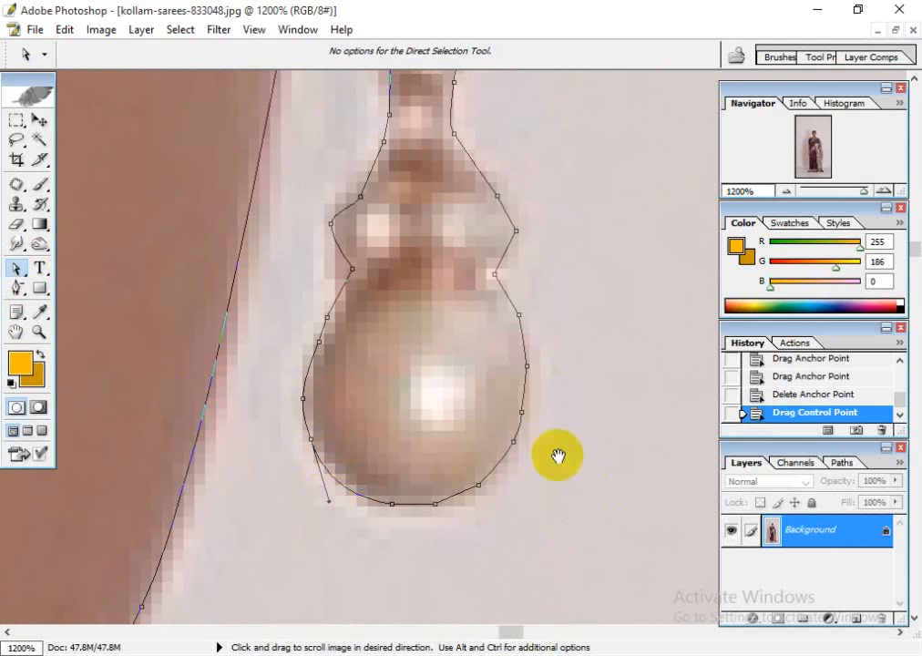
- Reshape the path at the earring's outer lower corner, moving the anchor points and curve handles to follow the stem and beadwork
left_click_drag(530, 438, 435, 391)
left_click_drag(442, 321, 519, 504)
left_click_drag(485, 358, 428, 510)
left_click_drag(438, 418, 436, 456)
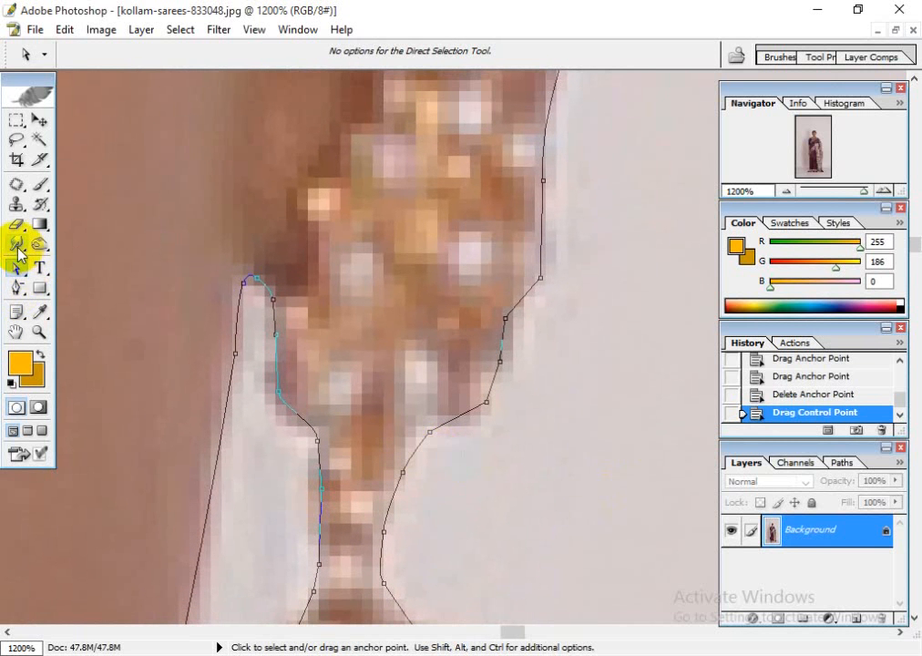
left_click(455, 442)
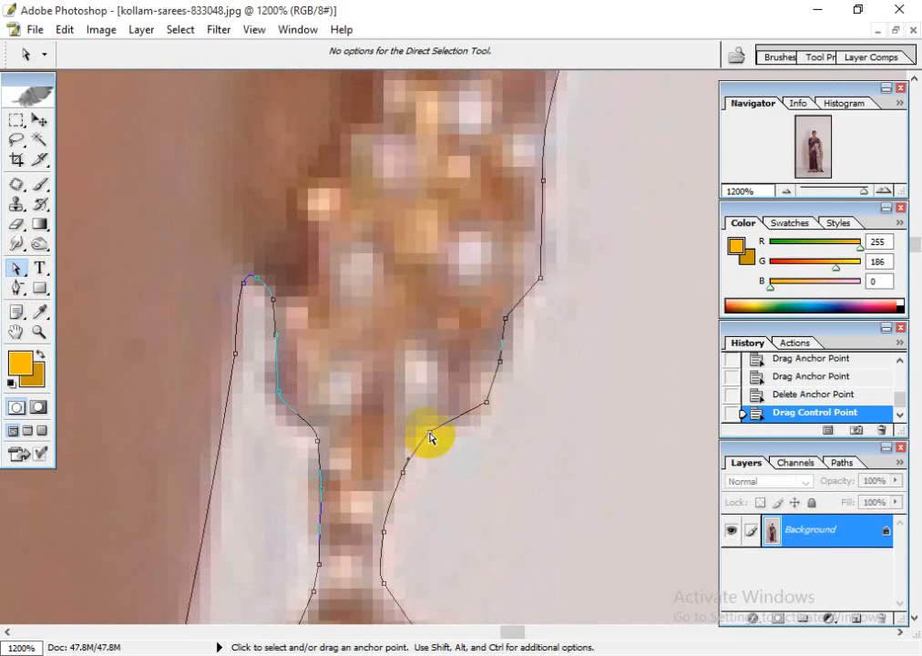
left_click_drag(430, 434, 413, 387)
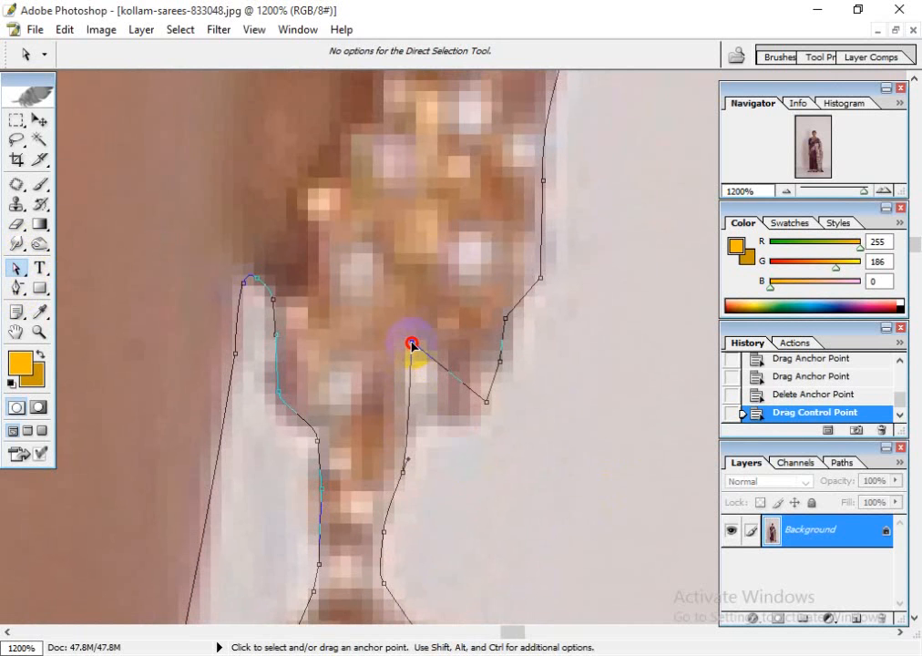
left_click_drag(403, 471, 406, 474)
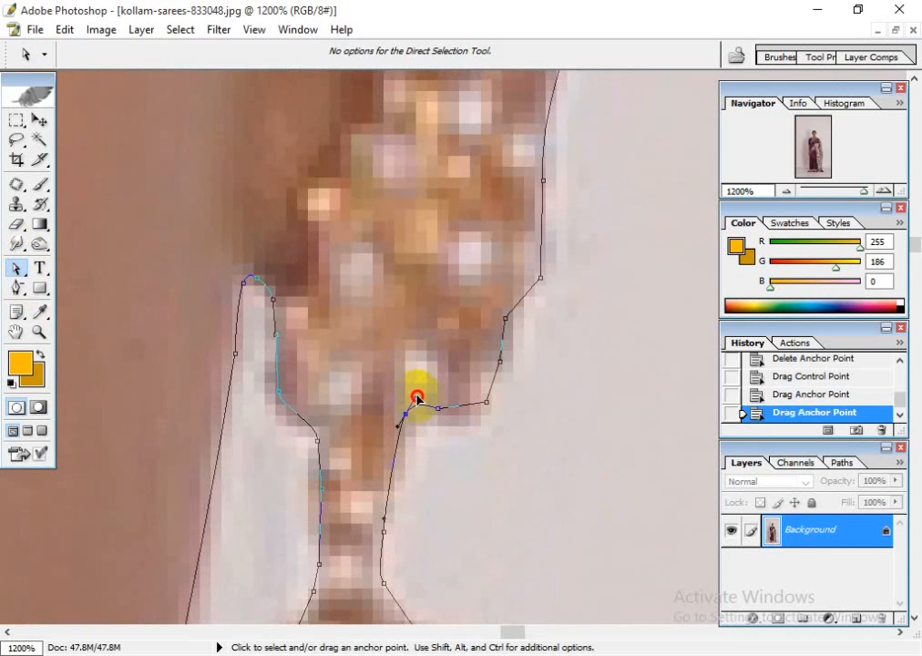
left_click_drag(416, 398, 510, 422)
- Examine the path from the earring's outer edge up to the hair and back down along the neck
key("space")
left_click_drag(464, 261, 575, 422)
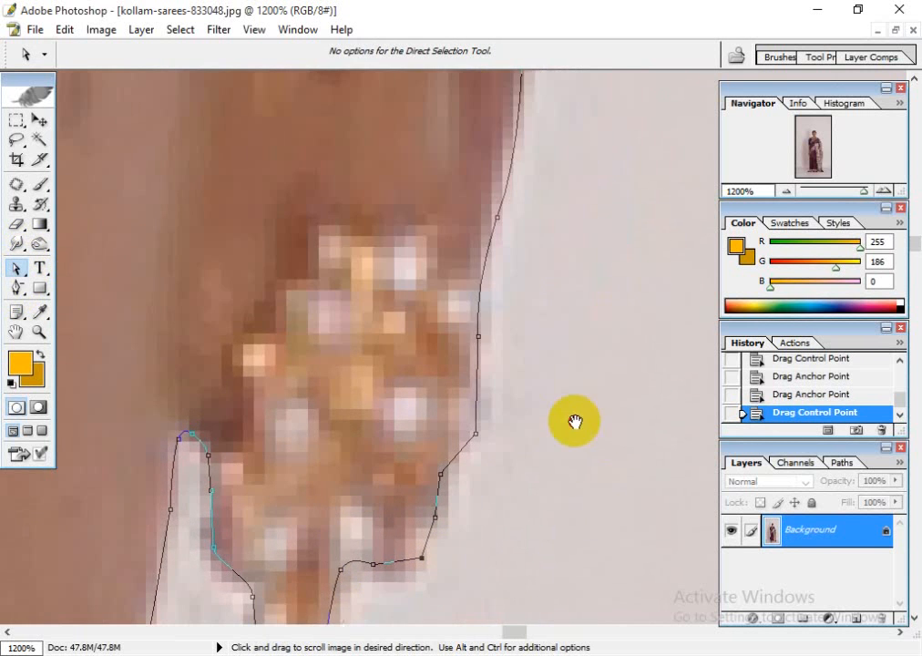
left_click_drag(531, 78, 526, 295)
left_click_drag(518, 101, 331, 468)
left_click_drag(500, 306, 251, 400)
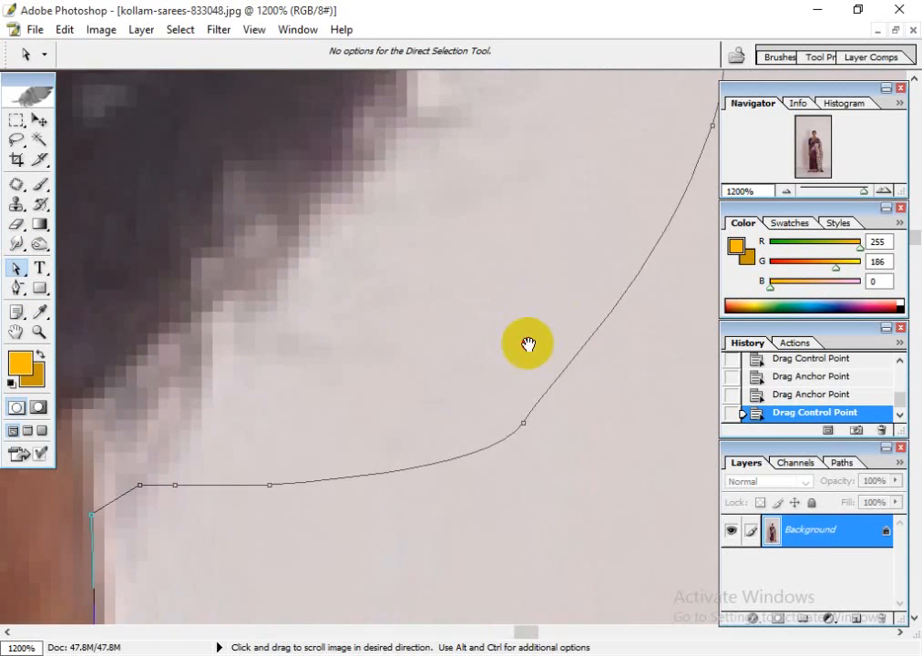
left_click_drag(314, 274, 575, 184)
left_click_drag(379, 516, 506, 170)
left_click_drag(345, 442, 488, 307)
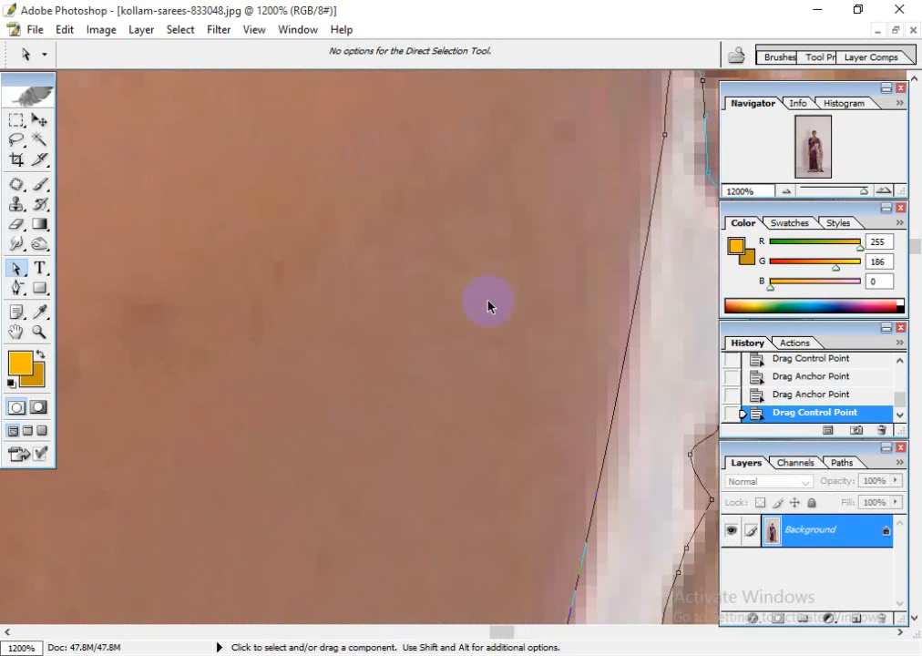
- Try to make a new anti-aliased selection from the path around the woman with a 1-pixel feather radius
key("ctrl+0")
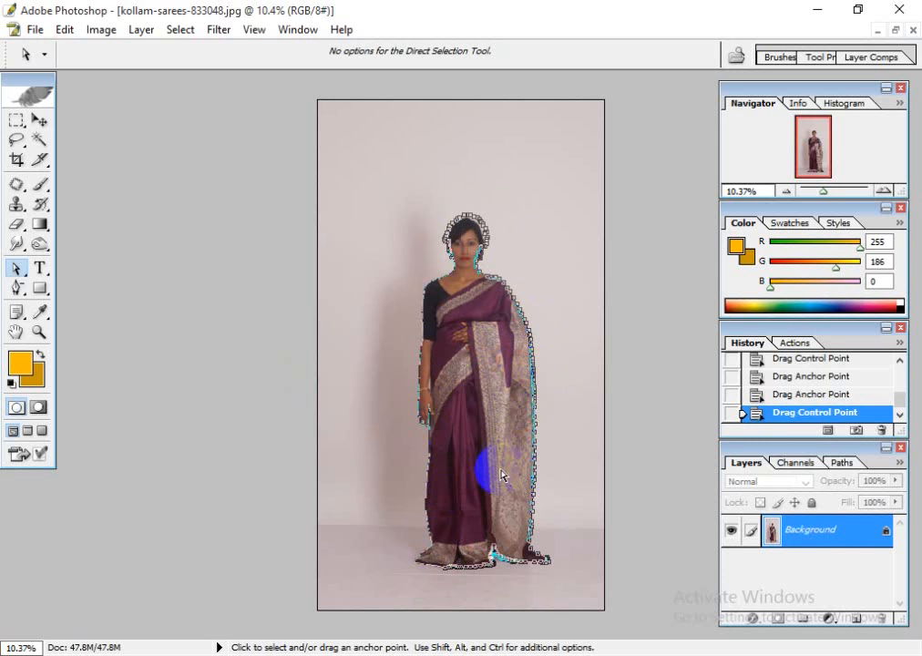
right_click(482, 407)
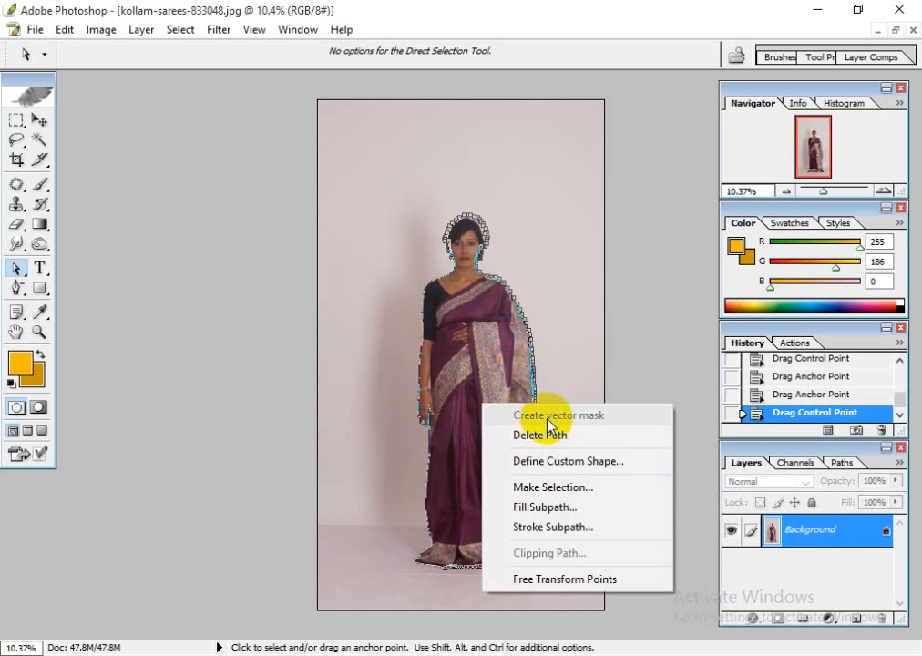
left_click(550, 489)
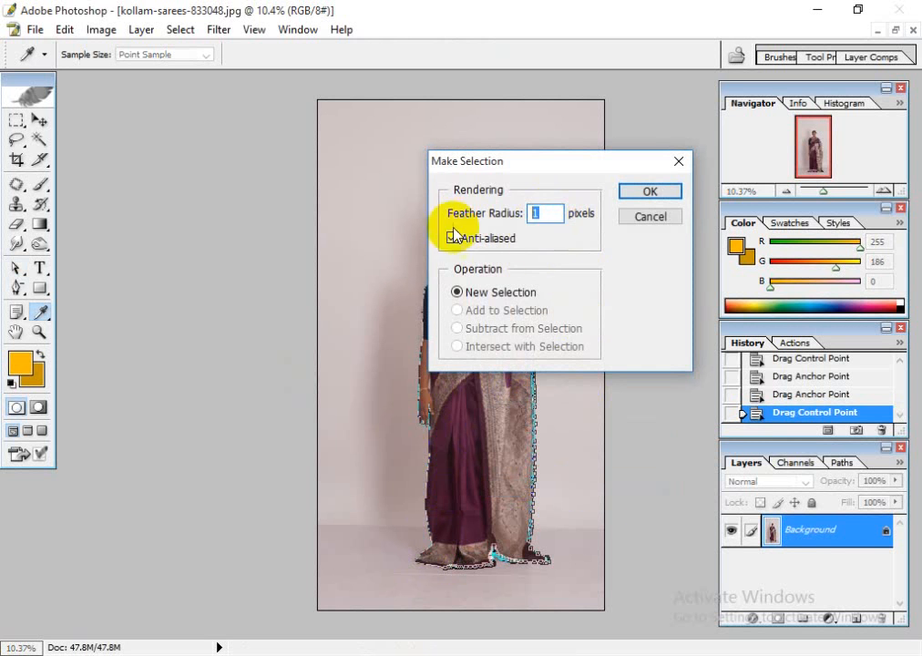
left_click(645, 199)
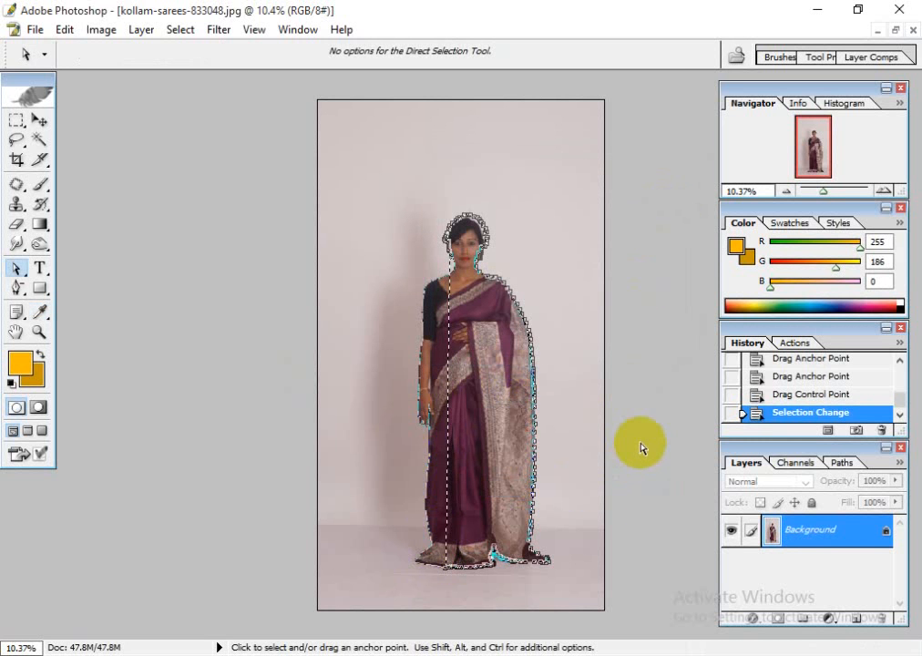
- Examine the path's anchor points around the head, neck and shoulders for a break in the outline
key("ctrl+plus")
key("ctrl+plus")
key("ctrl+plus")
key("ctrl+plus")
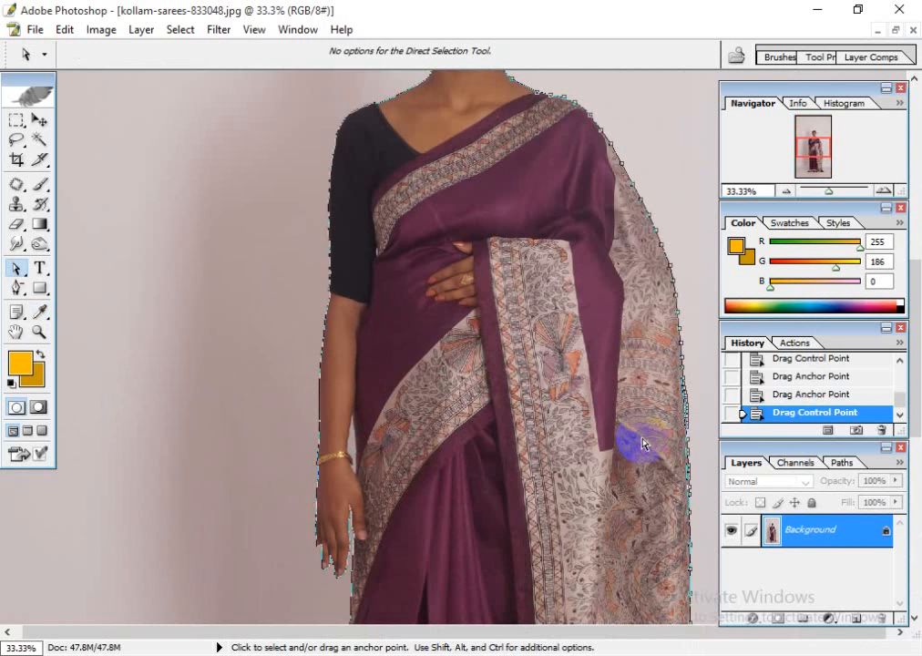
left_click_drag(545, 350, 530, 614)
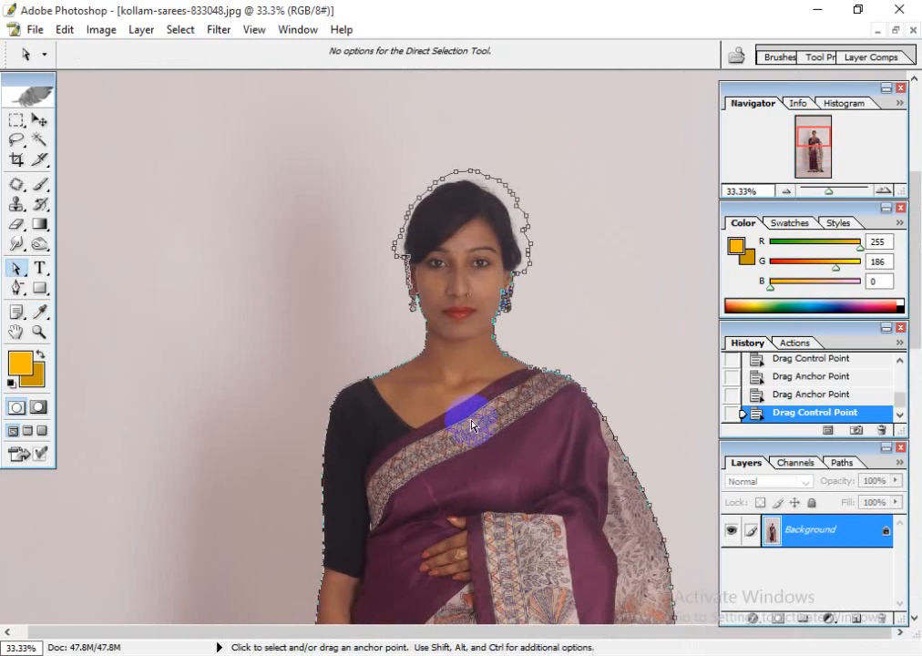
left_click(404, 362)
left_click(525, 213)
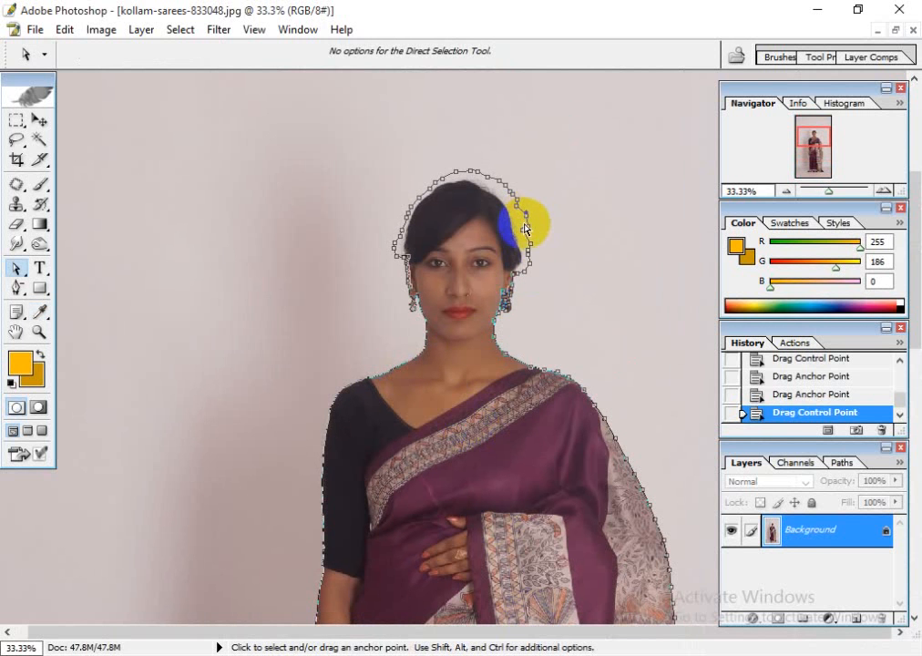
- Pick up the open end of the path at the saree's lower hem with the Pen tool
left_click(10, 287)
left_click_drag(13, 290, 65, 288)
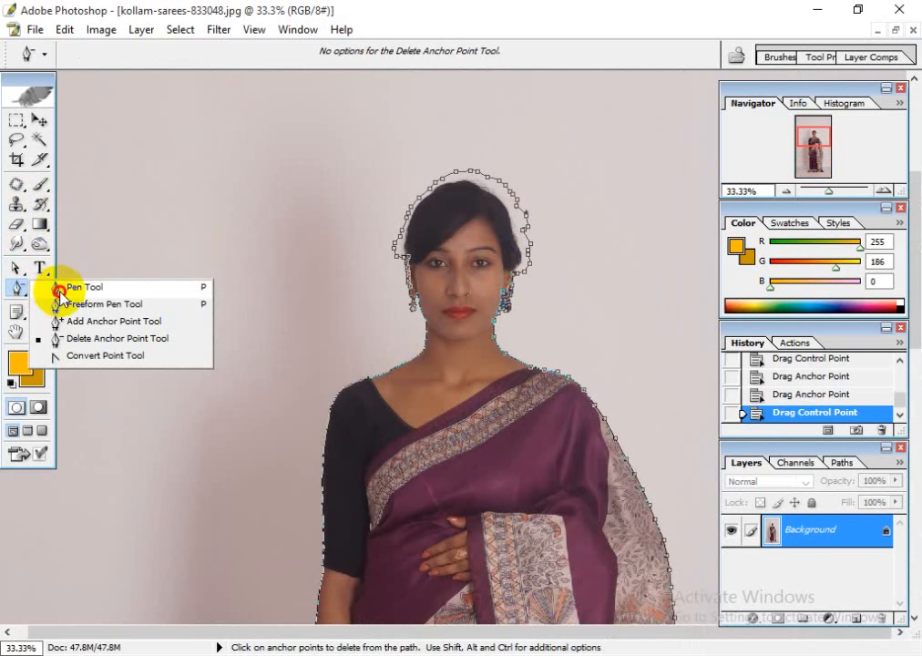
left_click(65, 287)
left_click_drag(388, 423, 482, 199)
left_click_drag(474, 410, 462, 71)
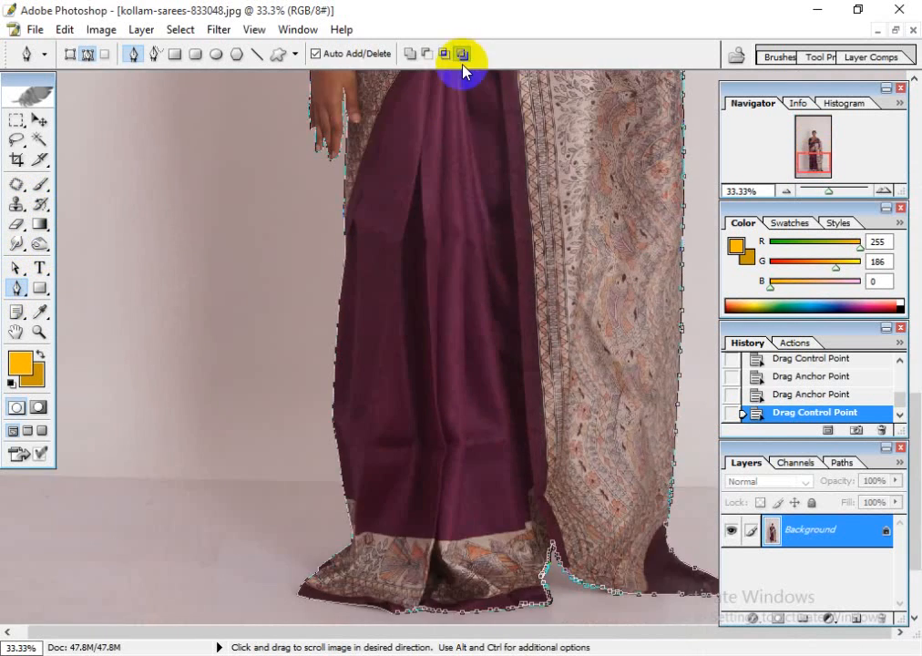
left_click_drag(454, 301, 459, 110)
key("ctrl+plus")
key("ctrl+plus")
key("ctrl+plus")
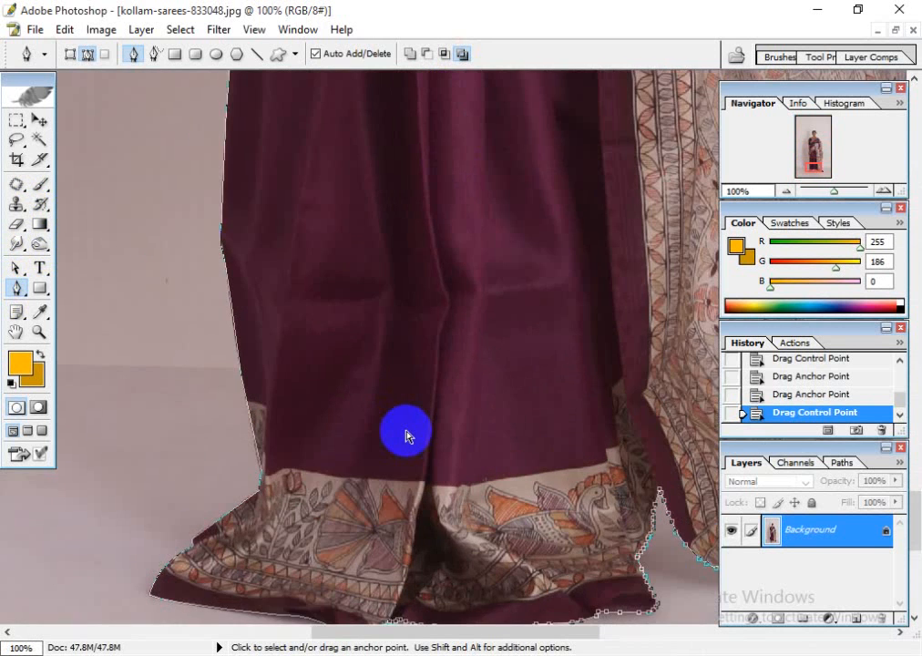
left_click_drag(389, 473, 492, 69)
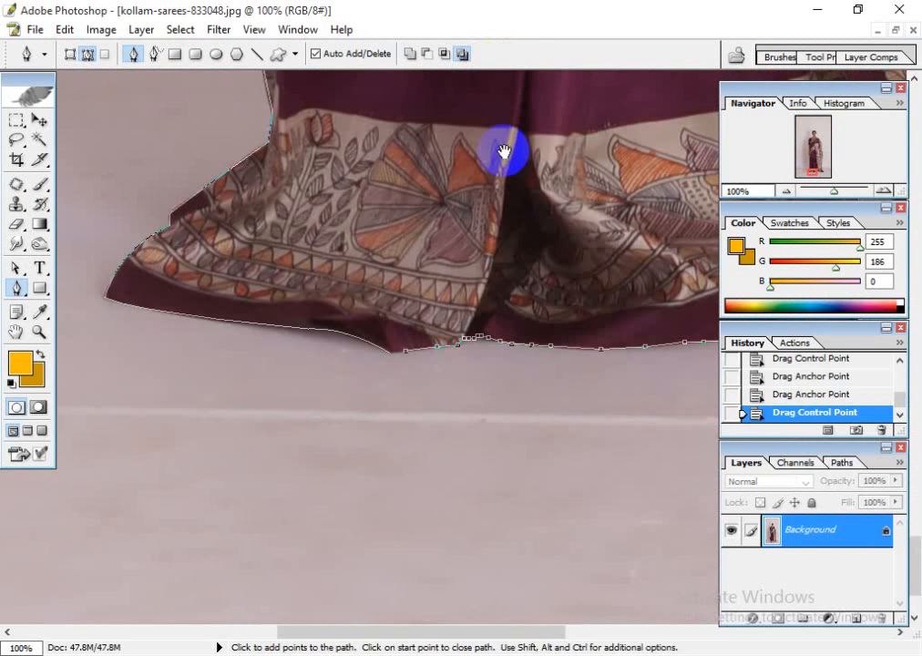
left_click(391, 355)
- Examine the path around the face, especially where the loose hair outline meets the ear
left_click_drag(388, 146, 369, 538)
left_click_drag(416, 91, 444, 383)
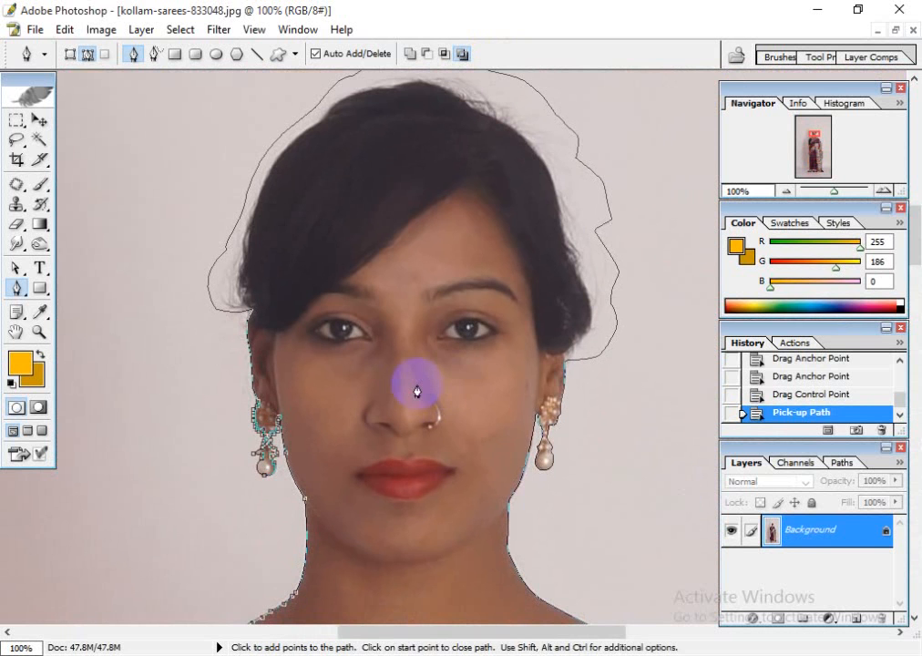
key("ctrl+plus")
key("ctrl+plus")
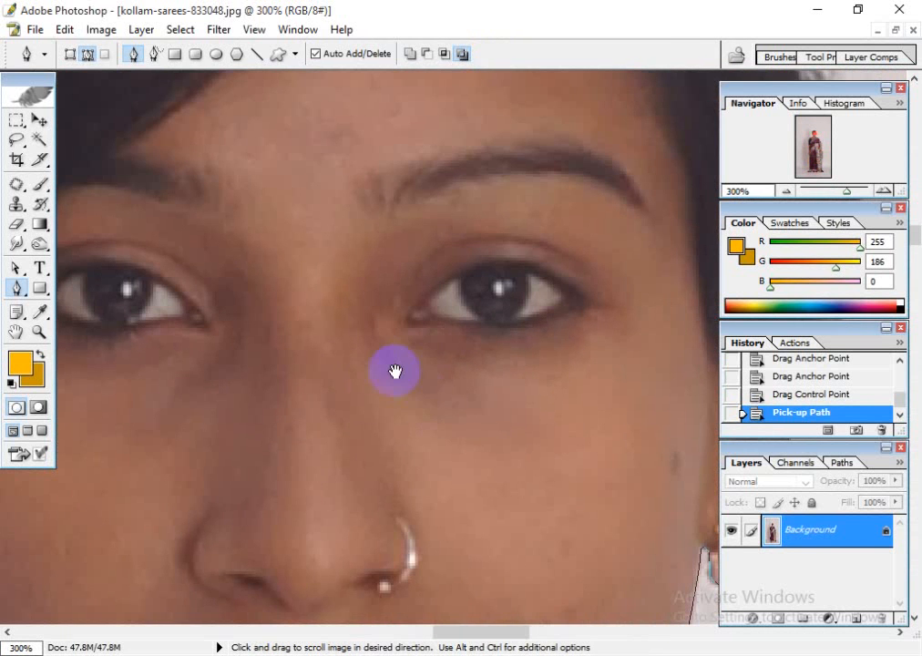
left_click_drag(394, 371, 456, 443)
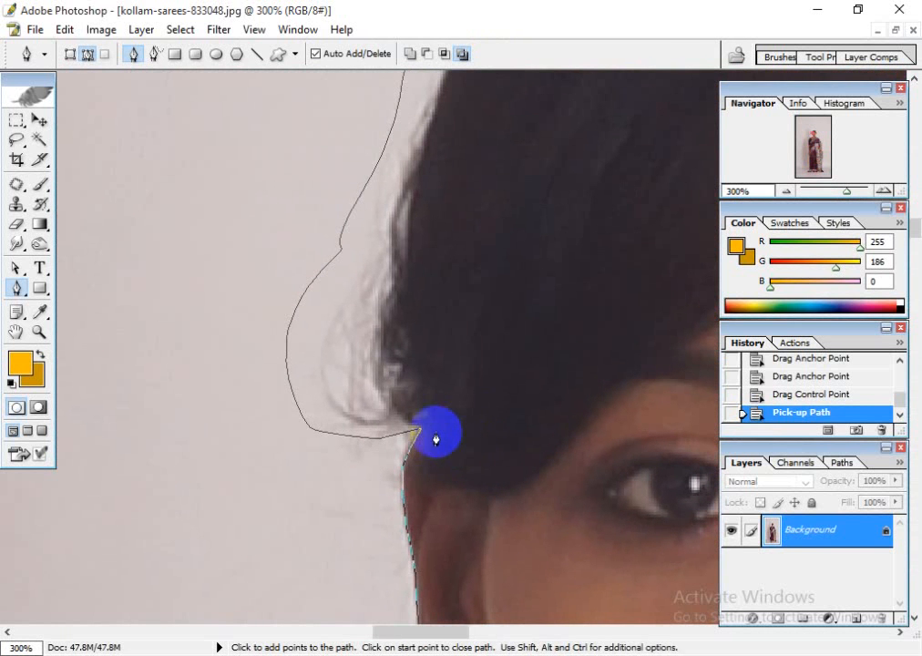
key("ctrl+plus")
key("ctrl+plus")
key("ctrl+plus")
key("ctrl+plus")
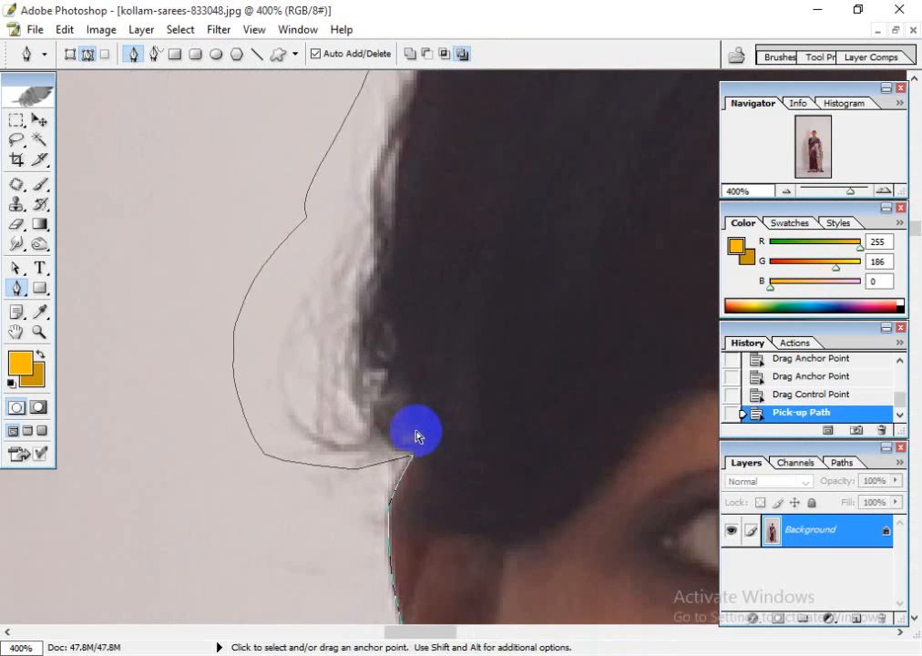
left_click_drag(418, 435, 343, 339)
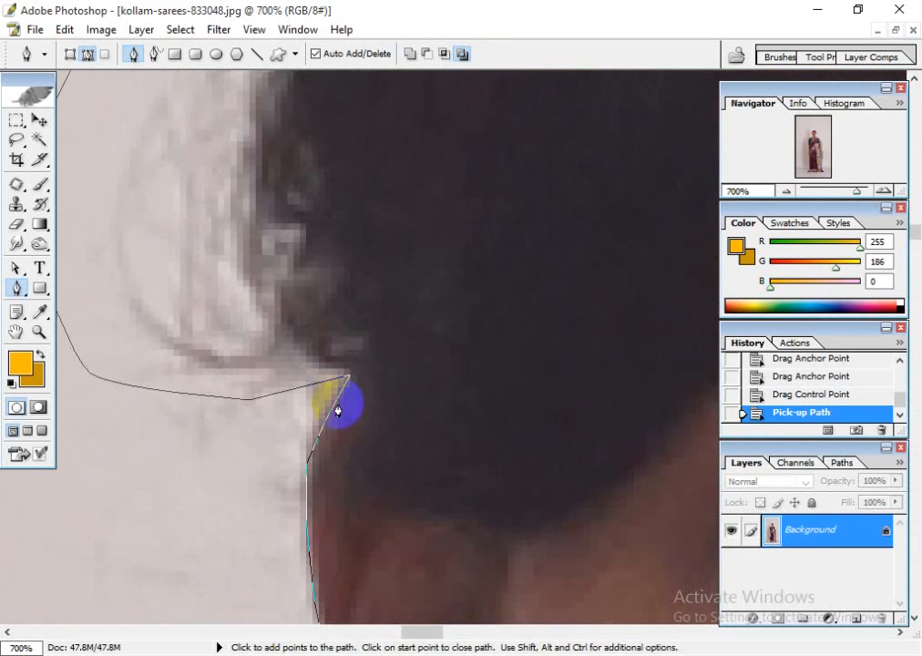
- Try to join the picked-up path to the endpoint where the ear meets the earring's upper beads, then undo the join
left_click_drag(348, 541, 357, 244)
left_click_drag(382, 583, 390, 291)
left_click_drag(391, 427, 383, 501)
left_click(385, 522)
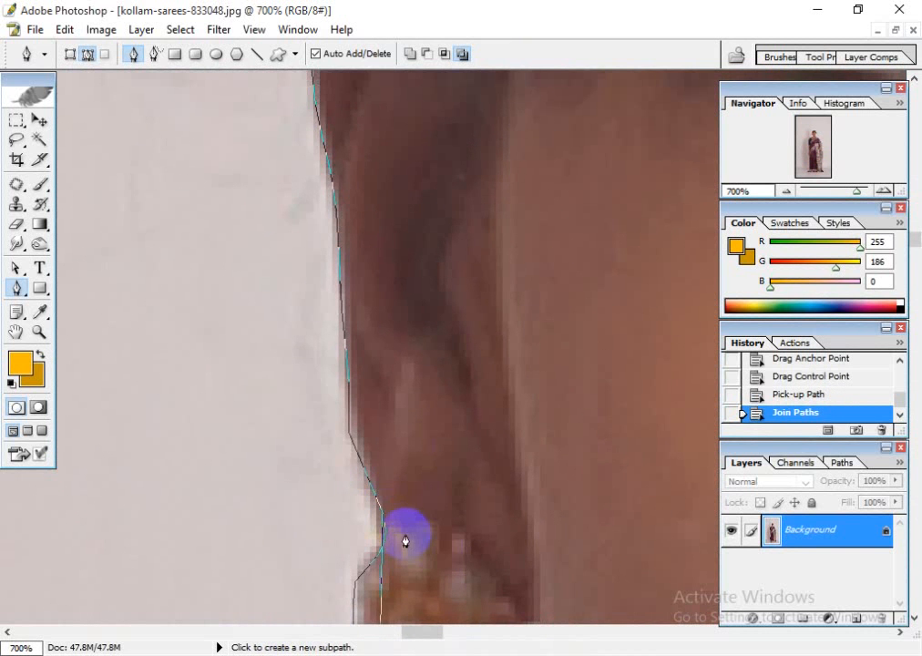
left_click_drag(405, 541, 339, 159)
left_click_drag(367, 461, 452, 292)
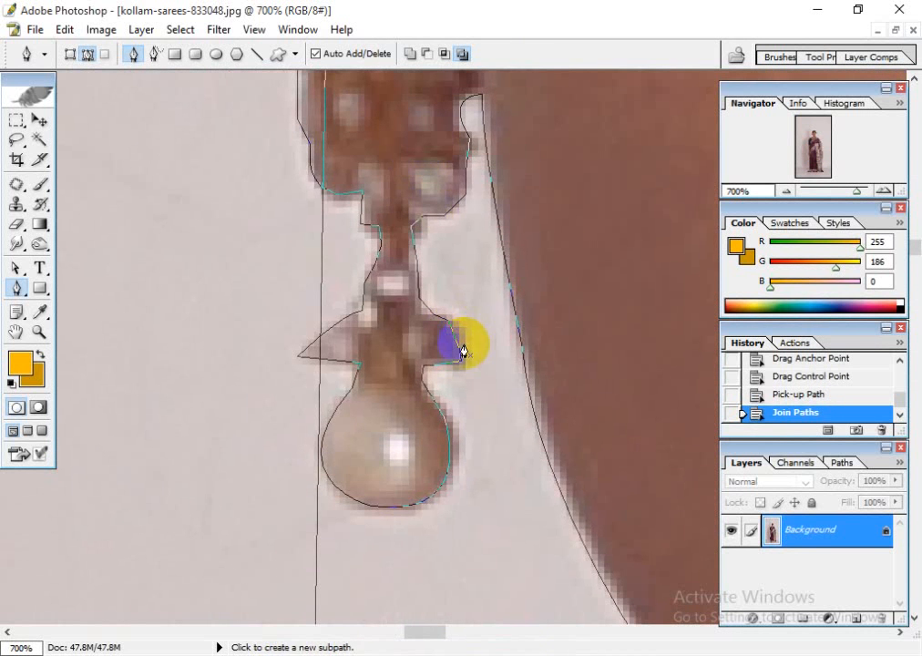
key("ctrl+z")
- Examine the path from the earring up to the hairline and back down the ear edge
left_click_drag(414, 234, 461, 551)
left_click_drag(418, 383, 421, 464)
left_click_drag(418, 352, 430, 547)
left_click_drag(391, 355, 417, 537)
left_click_drag(387, 343, 413, 543)
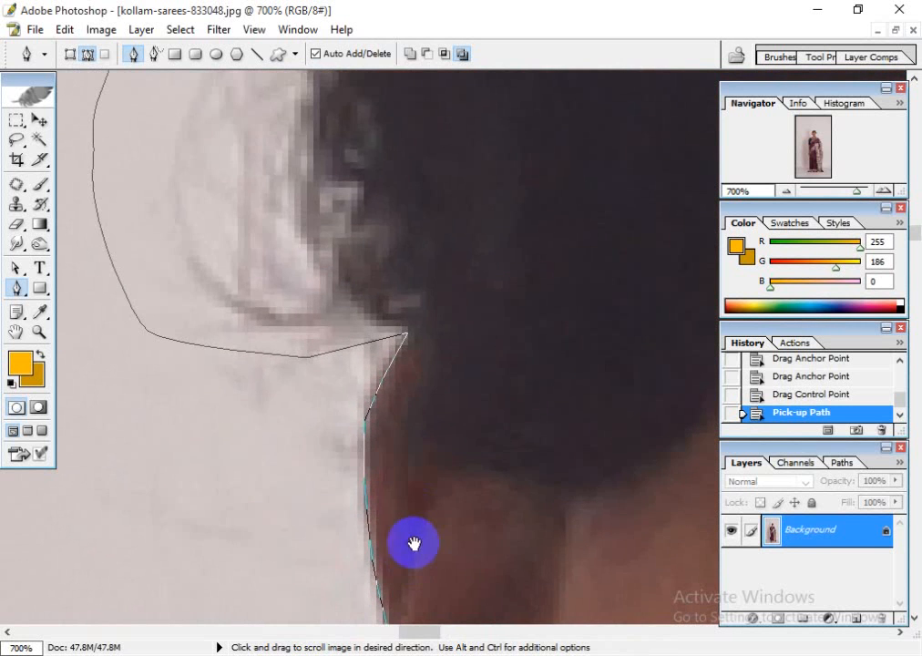
left_click_drag(371, 414, 377, 427)
left_click_drag(388, 501, 415, 340)
left_click_drag(428, 423, 386, 237)
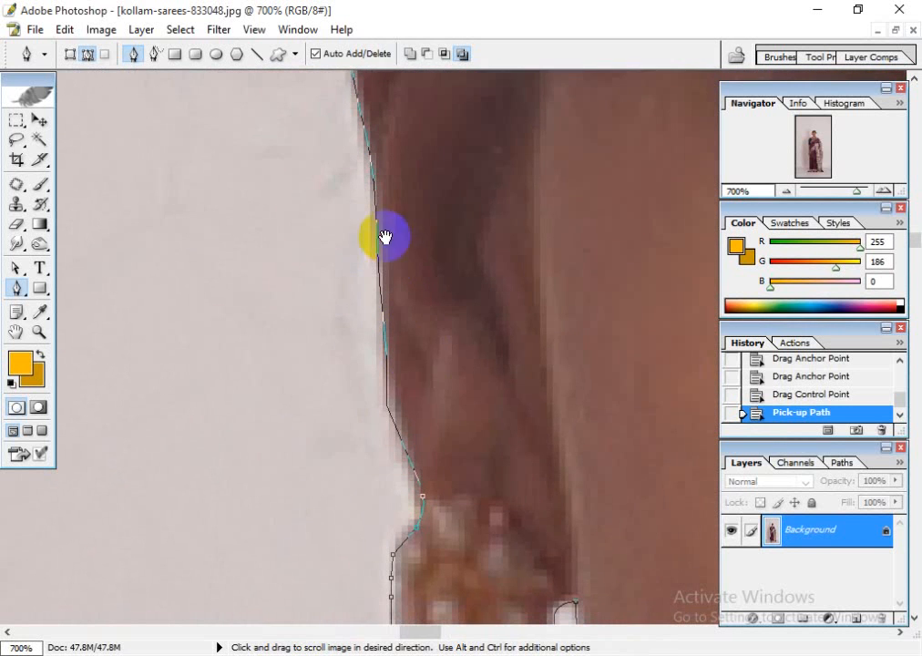
- Select the anchor points where the ear meets the top of the earring, using the Add Anchor Point tool
left_click_drag(16, 288, 140, 321)
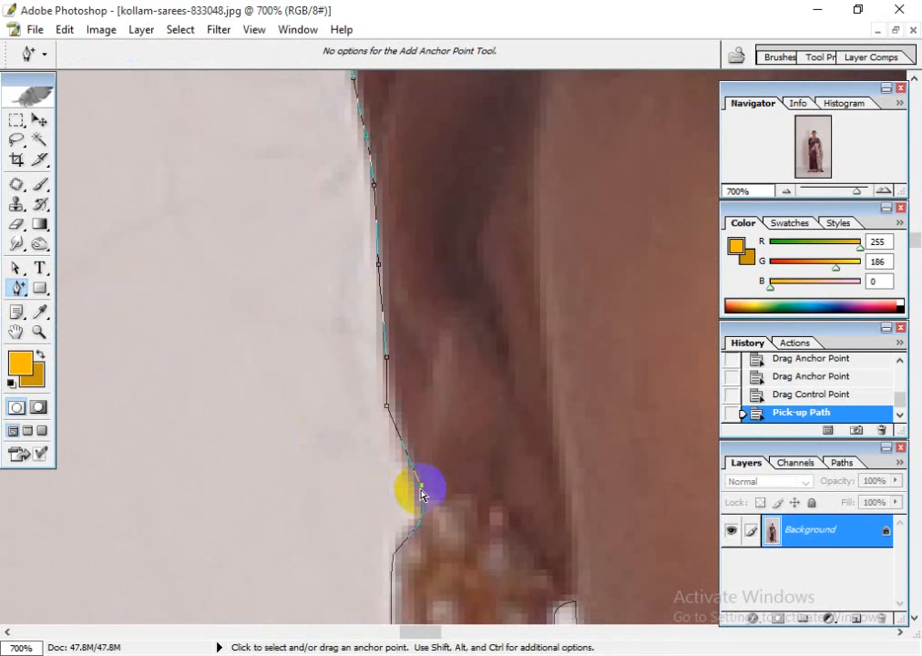
left_click_drag(420, 490, 425, 497)
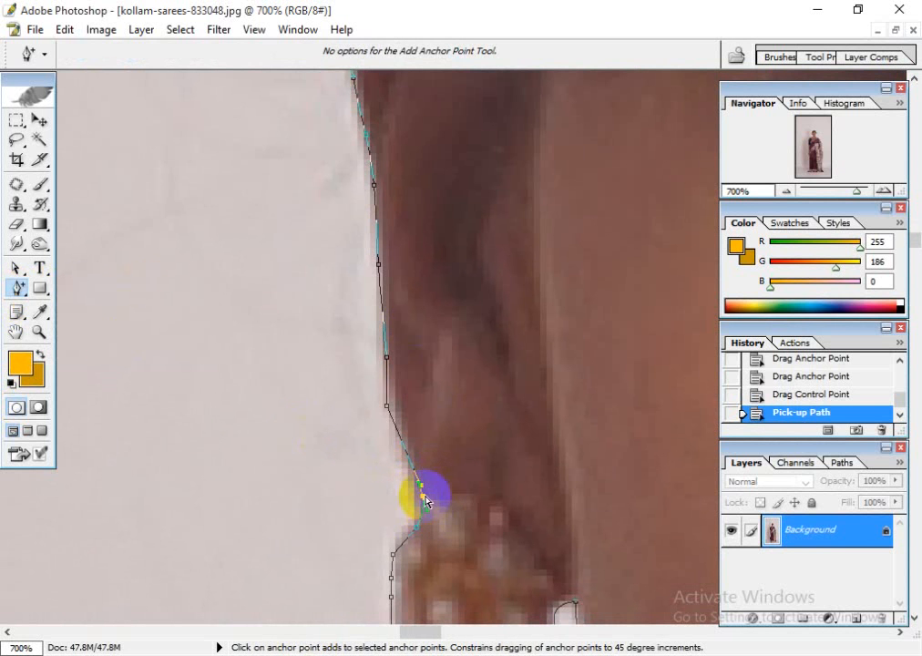
key("space")
left_click_drag(603, 422, 114, 251)
left_click_drag(692, 474, 316, 337)
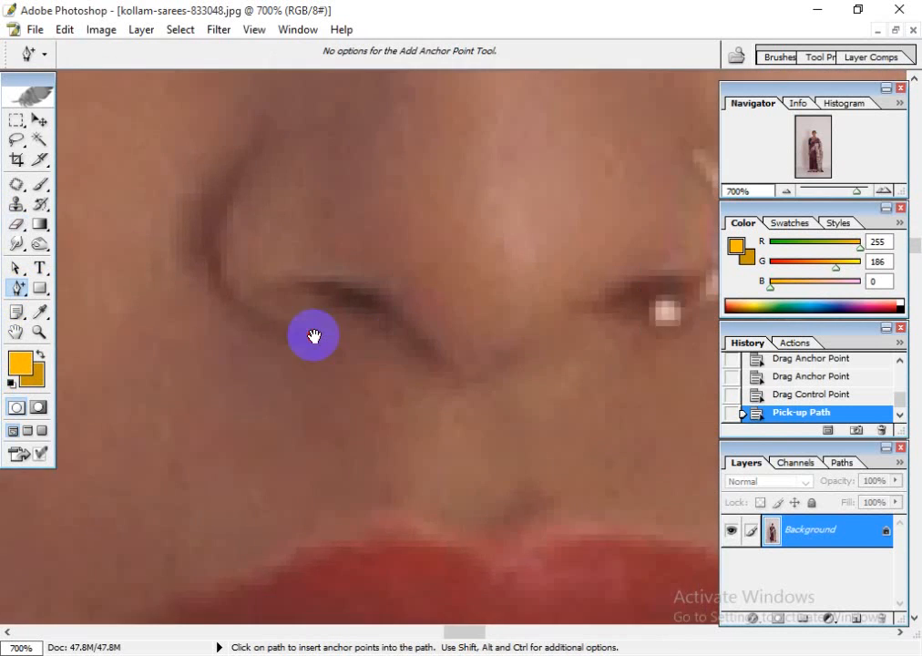
left_click_drag(601, 455, 3, 249)
left_click_drag(469, 369, 166, 252)
left_click_drag(332, 470, 457, 183)
left_click_drag(426, 407, 439, 368)
left_click_drag(455, 481, 459, 470)
- Try feather radius values of 2 and 1 pixel for a new selection from the path, then cancel the selection settings
key("ctrl+0")
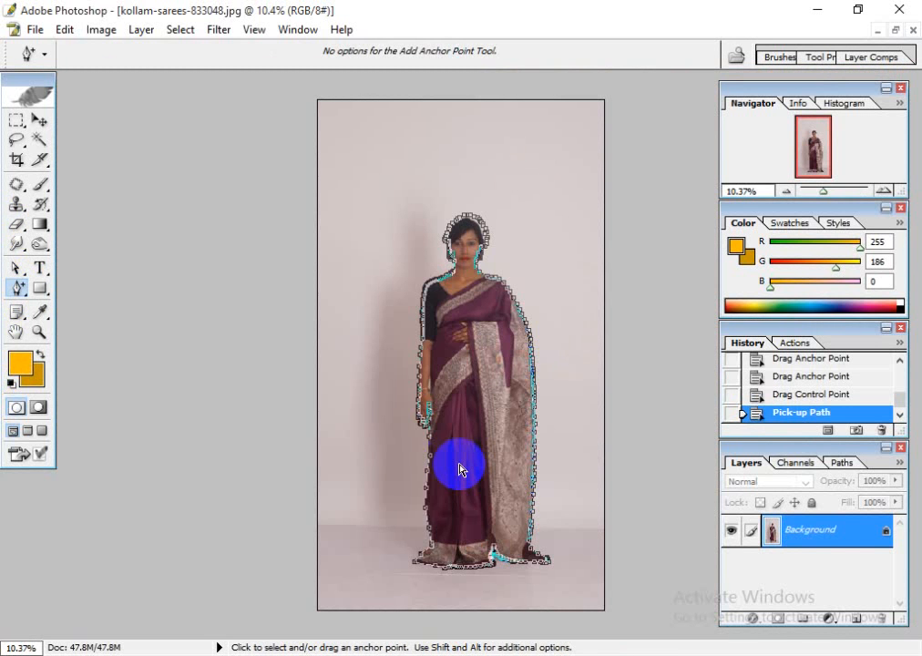
right_click(504, 415)
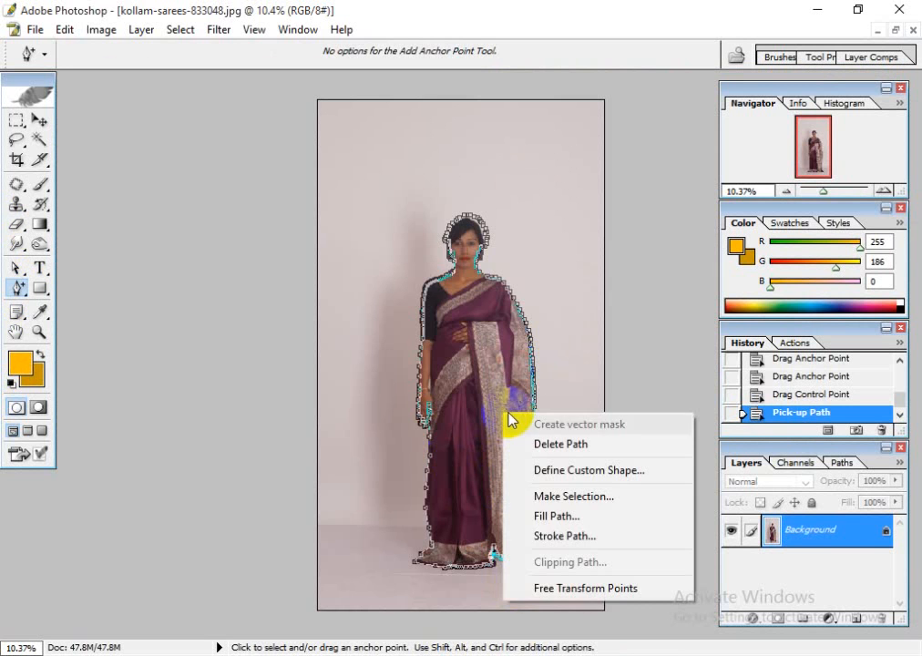
left_click(572, 497)
left_click_drag(531, 177, 498, 393)
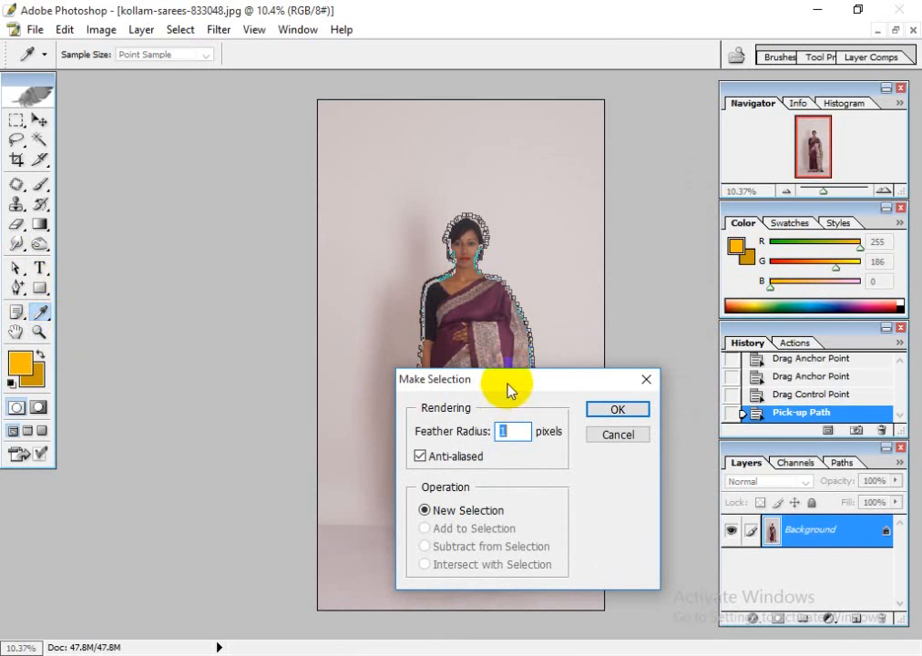
left_click_drag(507, 390, 215, 144)
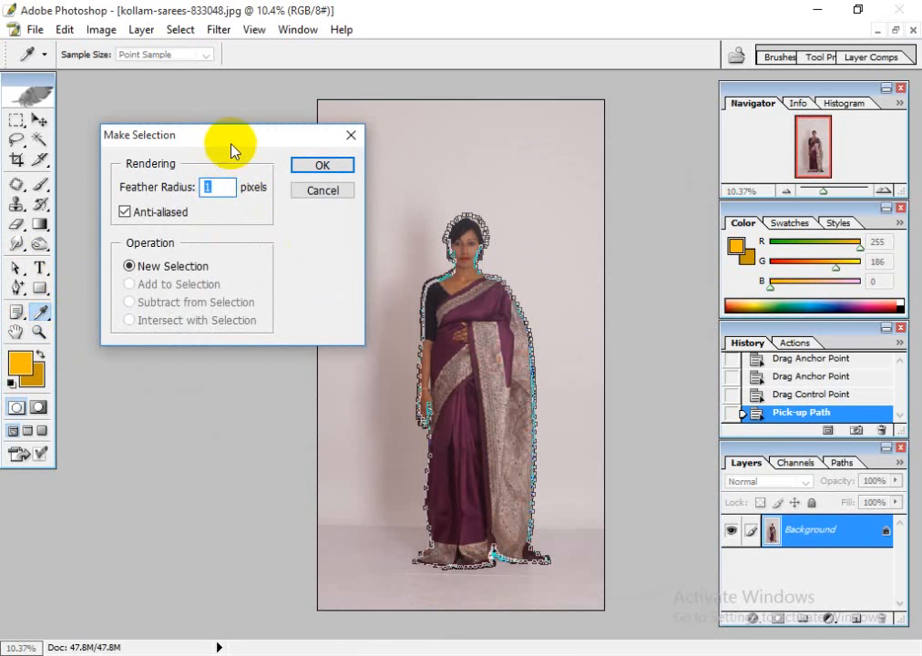
left_click_drag(235, 135, 247, 197)
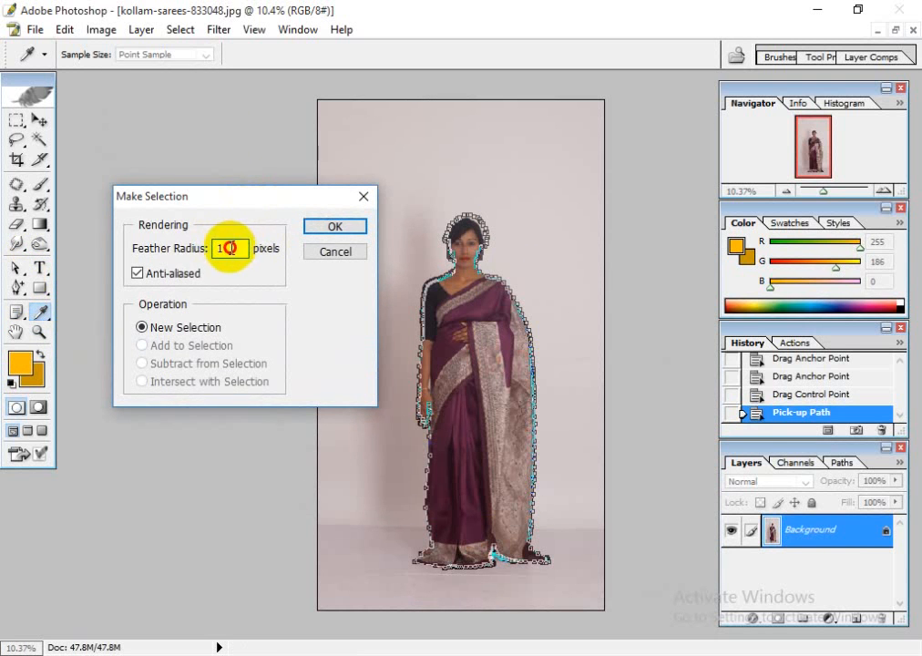
double_click(231, 247)
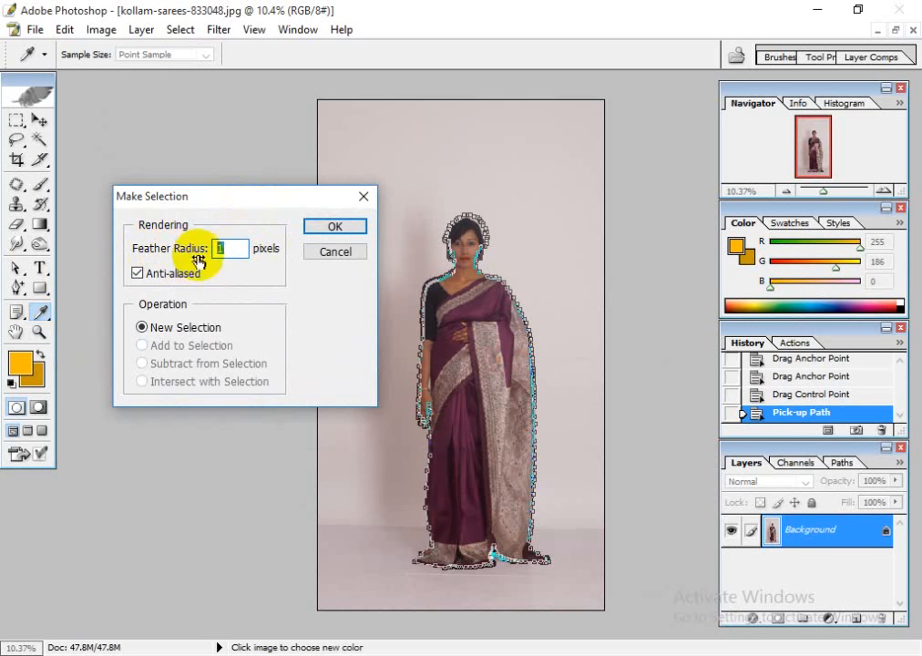
left_click_drag(216, 199, 252, 239)
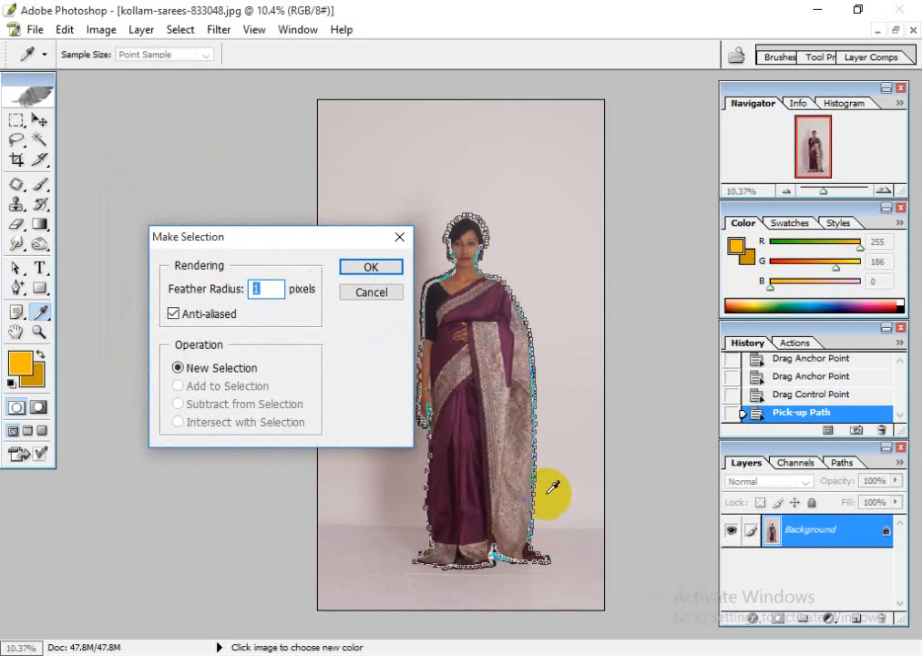
left_click_drag(286, 245, 287, 262)
left_click(269, 306)
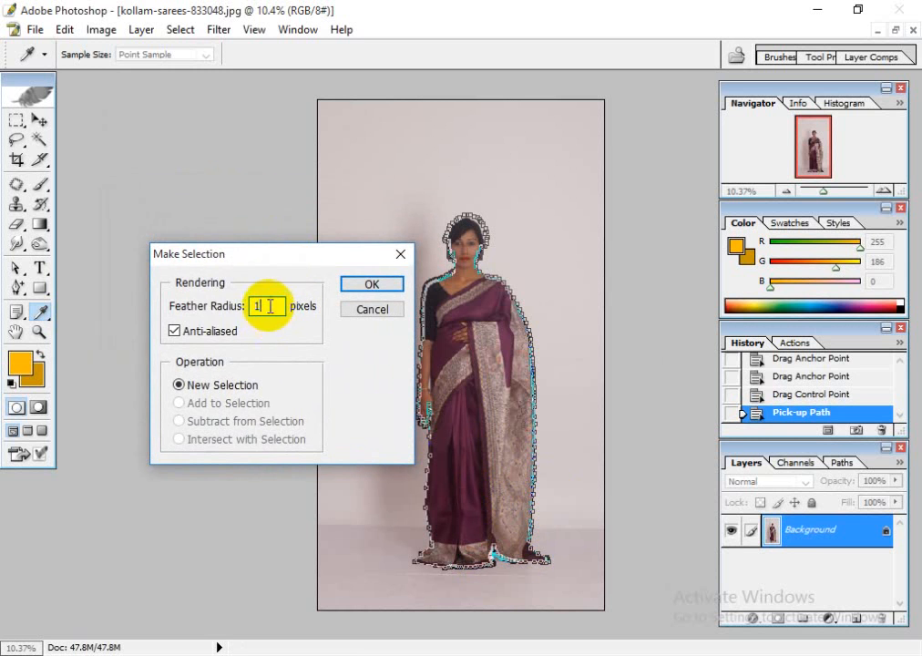
left_click(215, 317)
left_click_drag(216, 317, 259, 304)
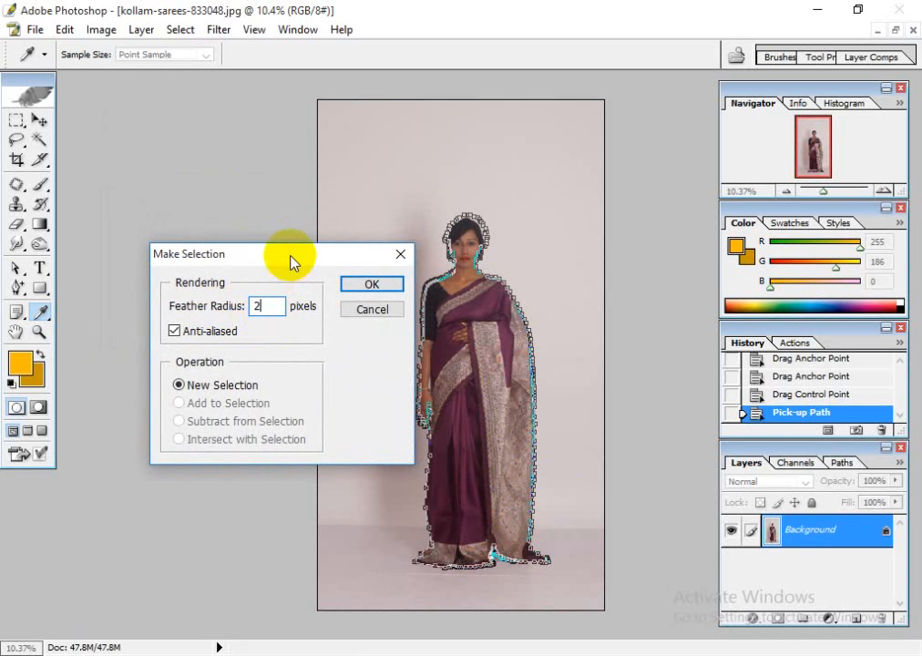
left_click_drag(294, 261, 251, 213)
left_click(217, 283)
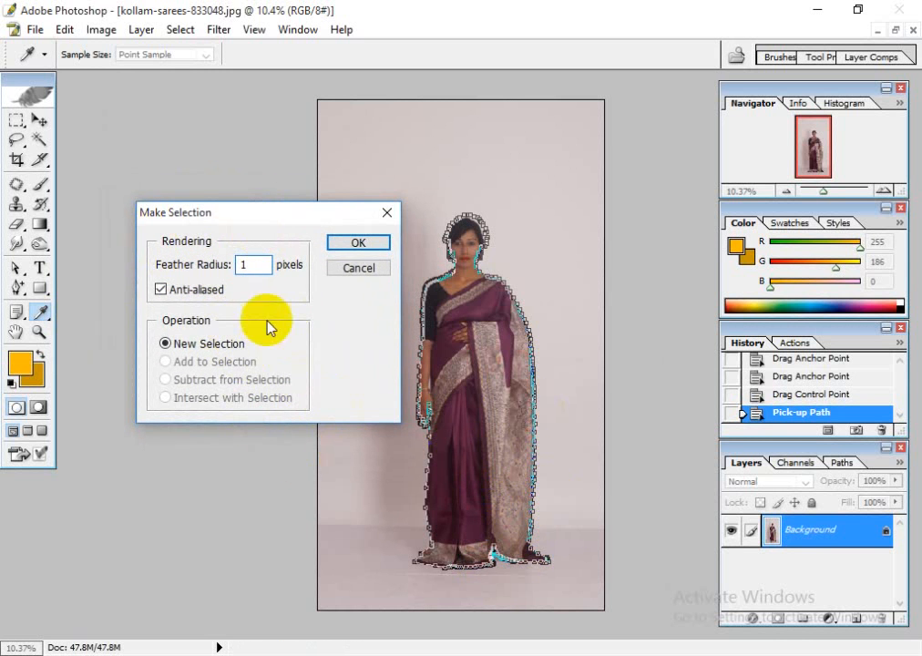
left_click_drag(255, 265, 204, 263)
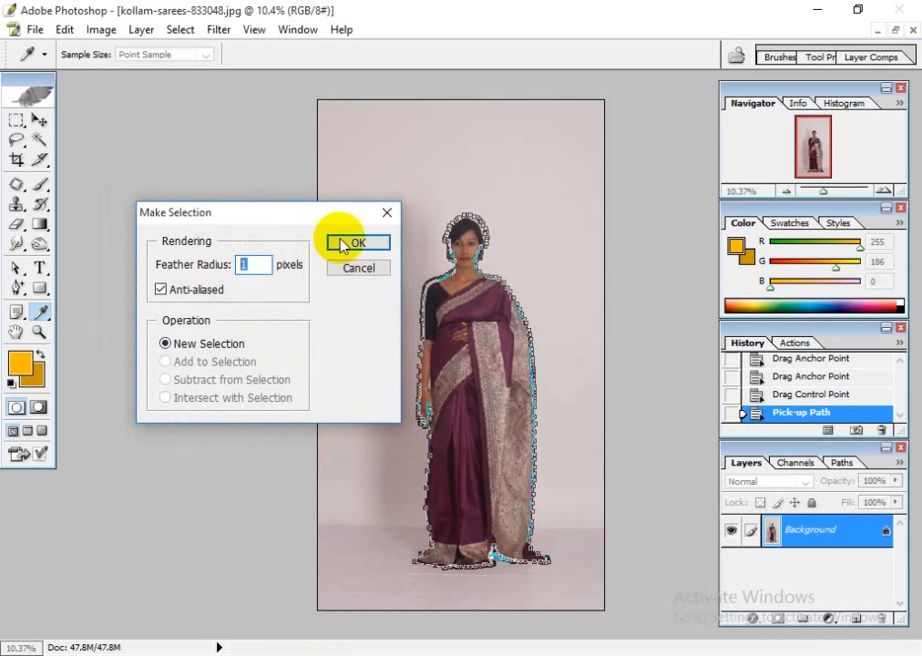
left_click(386, 213)
- Make a new anti-aliased selection from the path around the woman with a 1-pixel feather radius
right_click(480, 328)
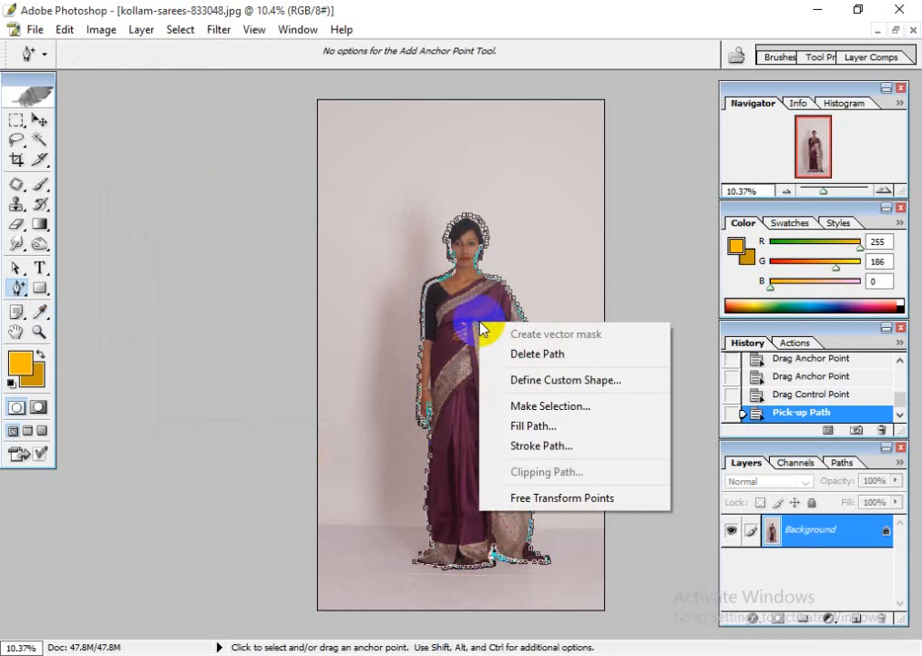
left_click(543, 406)
left_click(260, 263)
left_click(358, 243)
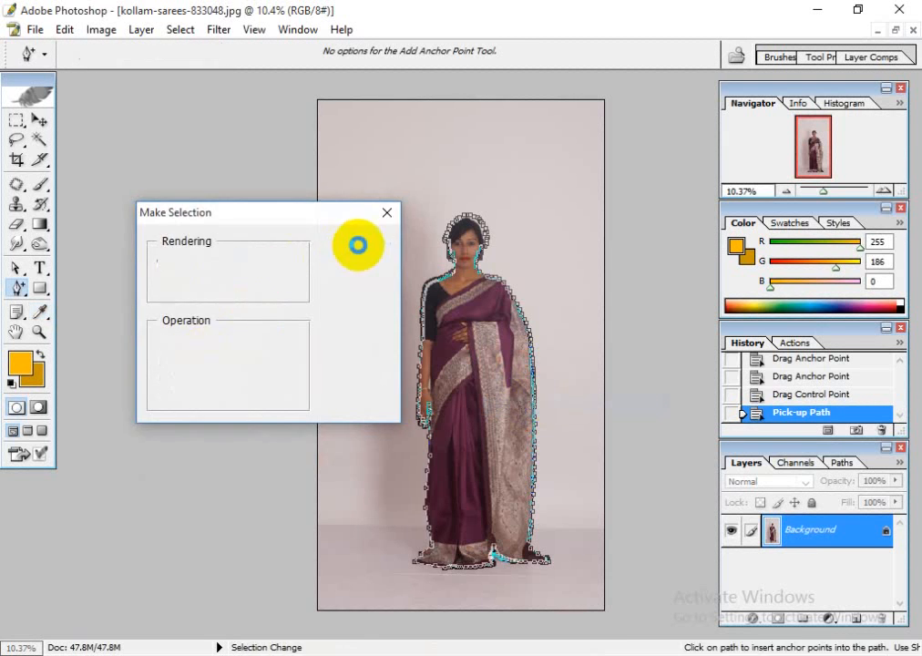
- Add the narrow unselected strip across the woman's chest to the selection with the Lasso tool
key("ctrl+plus")
key("ctrl+plus")
key("ctrl+plus")
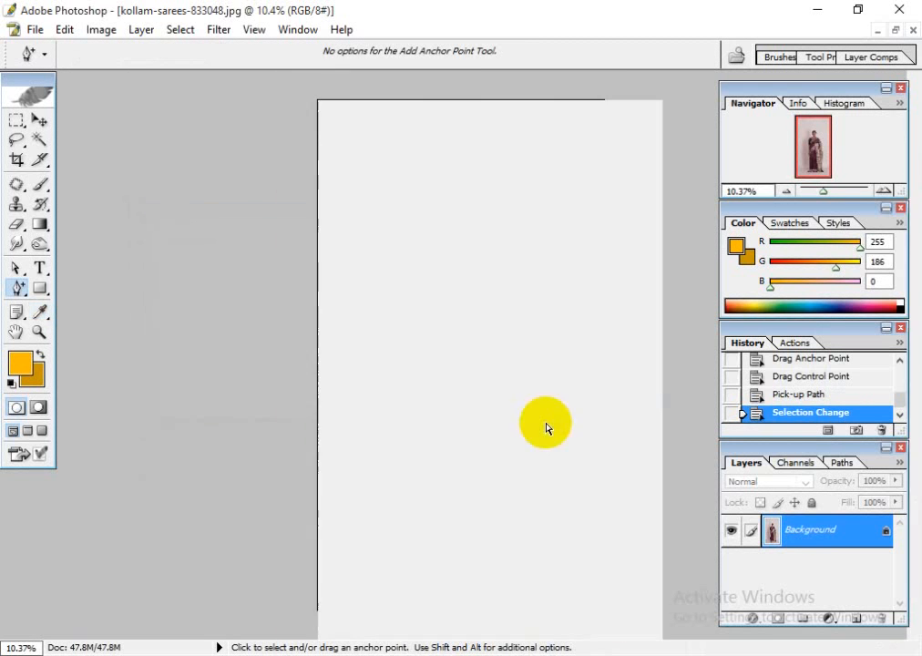
key("ctrl+plus")
key("ctrl+plus")
key("ctrl+plus")
key("space")
left_click_drag(318, 315, 343, 529)
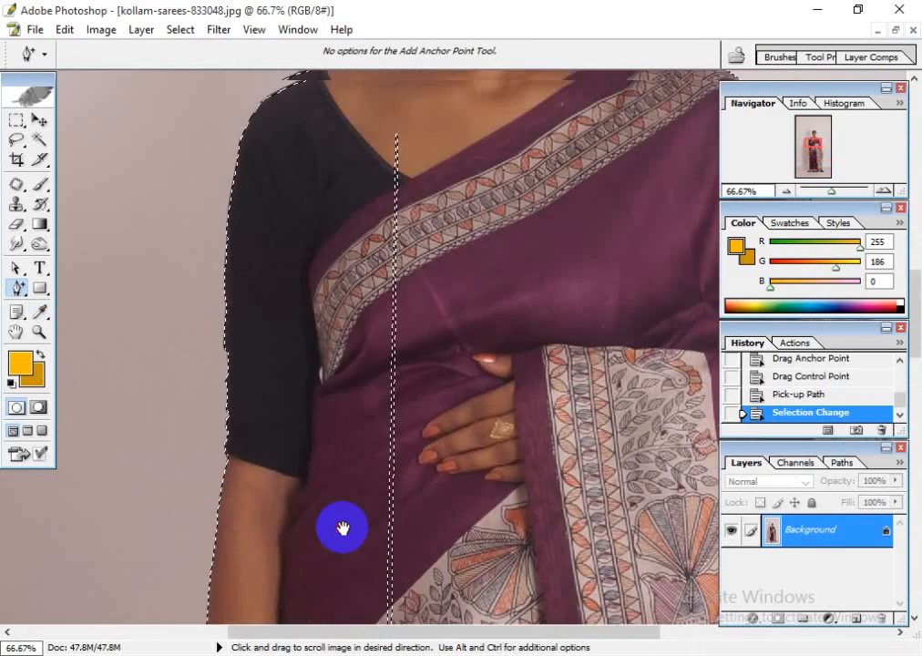
left_click_drag(514, 271, 489, 508)
left_click_drag(390, 364, 414, 201)
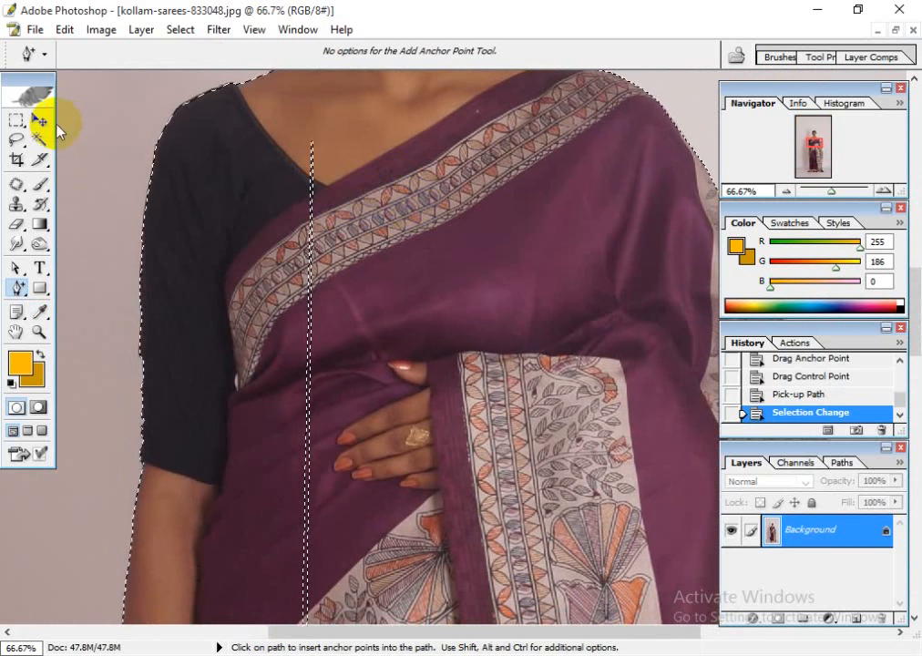
left_click(17, 140)
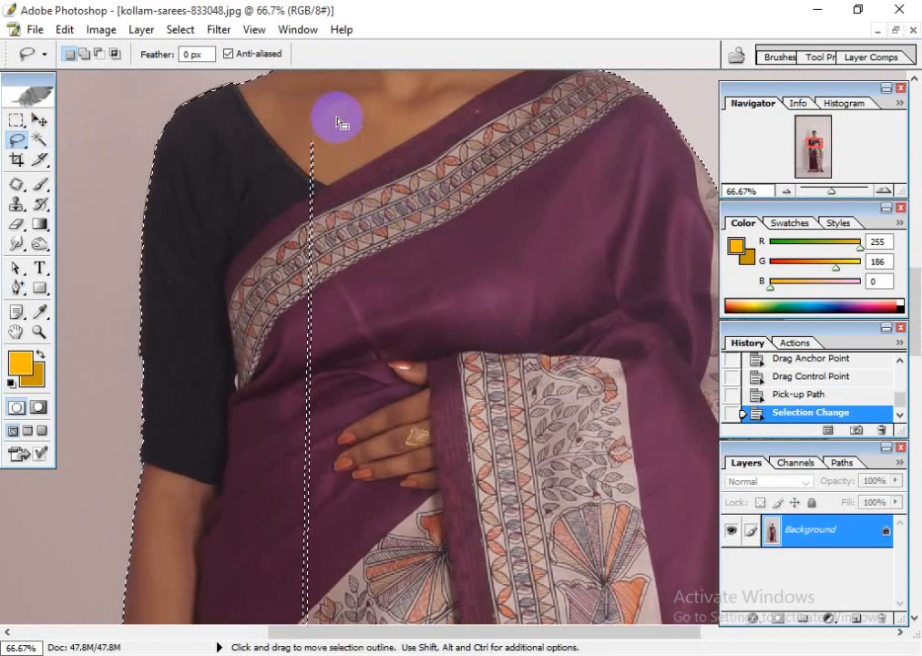
key("shift")
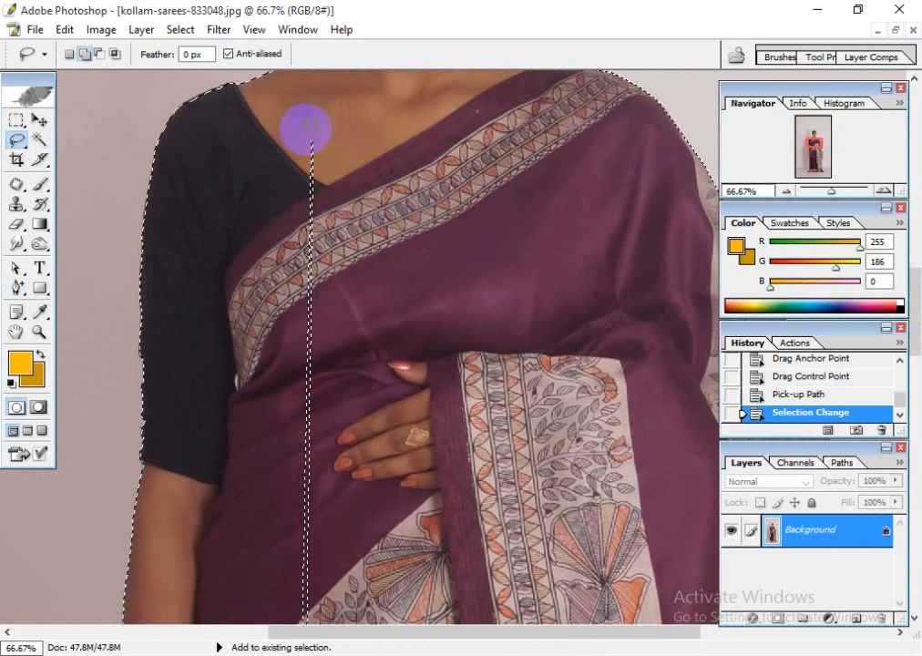
mouse_move(278, 186)
left_mouse_down()
mouse_move(282, 129)
mouse_move(317, 116)
mouse_move(350, 149)
mouse_move(365, 365)
left_mouse_up()
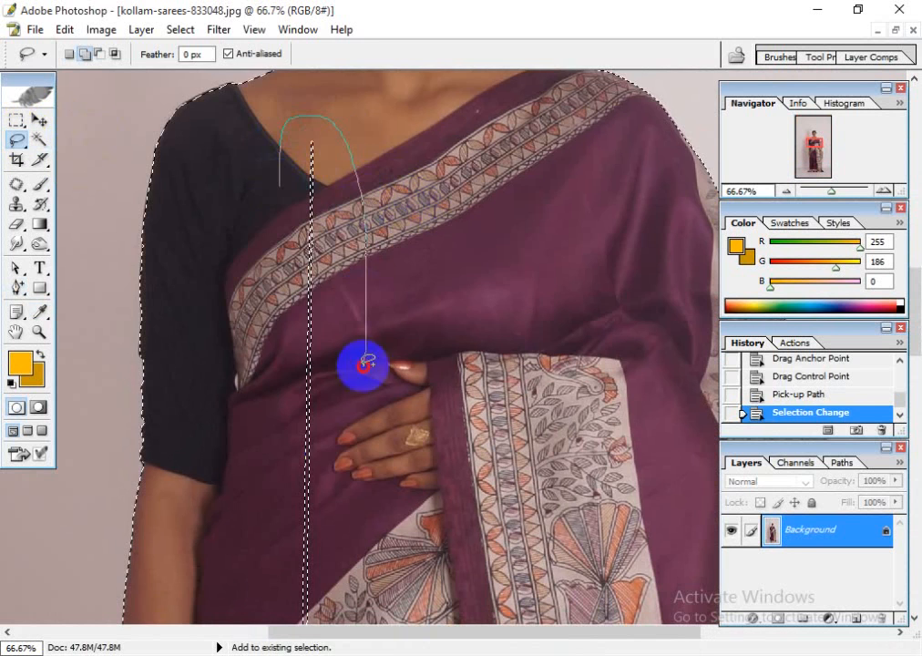
left_click_drag(260, 320, 261, 315)
- Add the unselected strip running over the waist and upper pleats to the selection with the Lasso tool
key("space")
left_click_drag(341, 541, 351, 205)
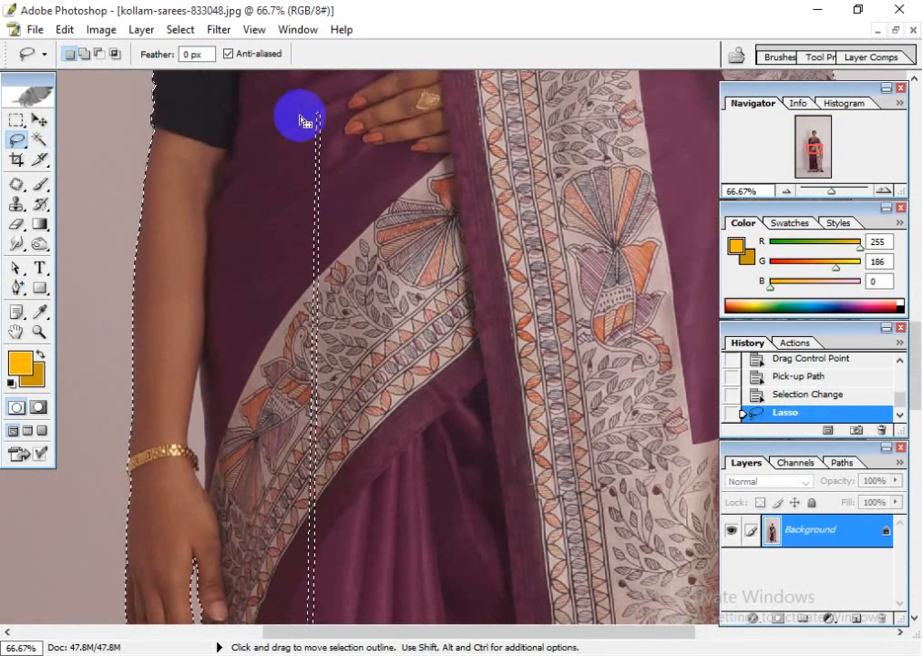
key("shift")
mouse_move(301, 111)
left_mouse_down()
mouse_move(343, 97)
mouse_move(390, 212)
mouse_move(318, 535)
mouse_move(261, 460)
mouse_move(256, 432)
left_mouse_up()
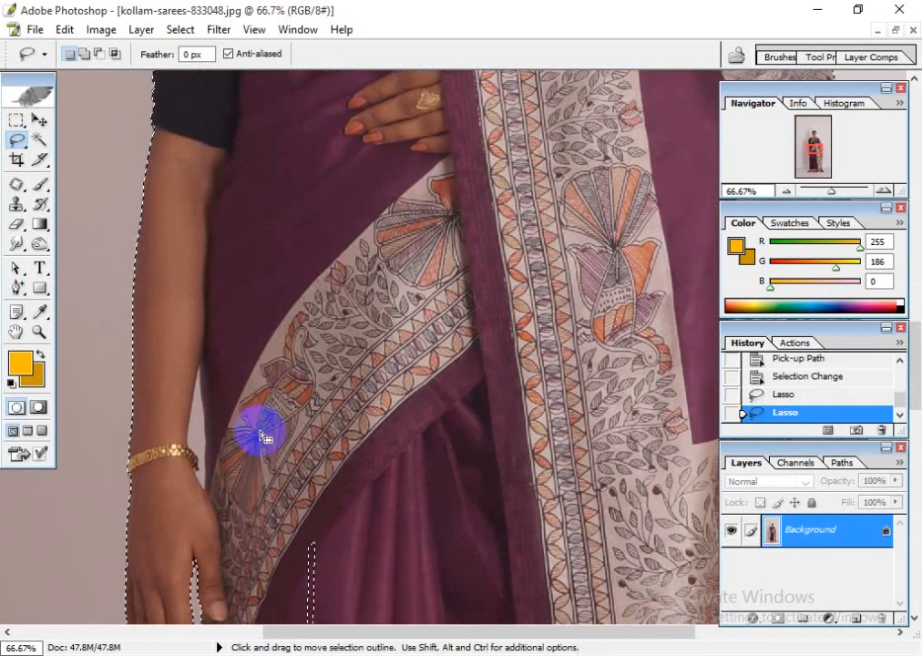
key("space")
left_click_drag(354, 513, 373, 176)
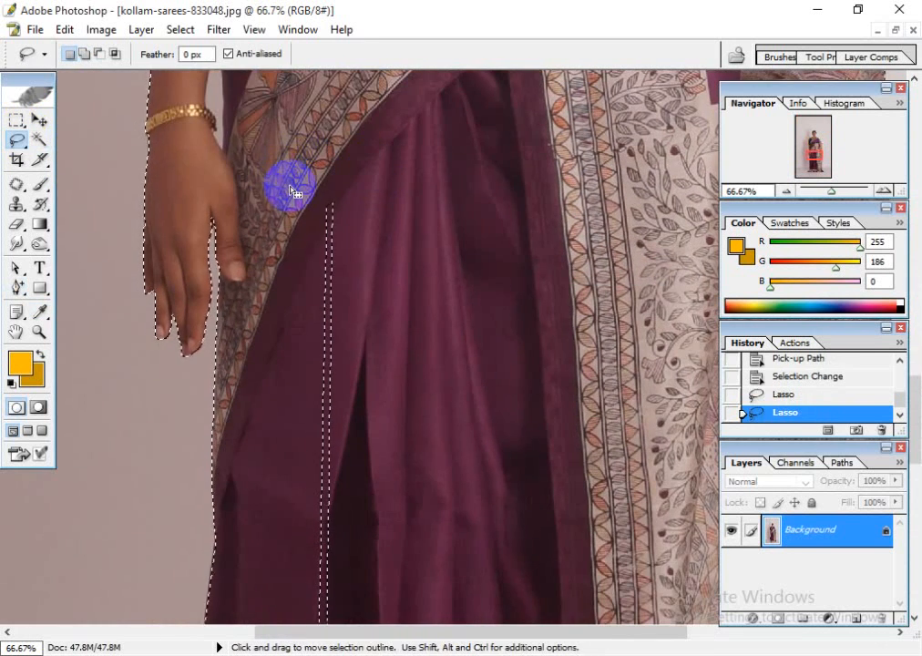
key("shift")
mouse_move(292, 182)
left_mouse_down()
mouse_move(406, 456)
mouse_move(268, 359)
mouse_move(264, 309)
left_mouse_up()
- Add the unselected strip down the lower pleats toward the patterned border to the selection
key("space")
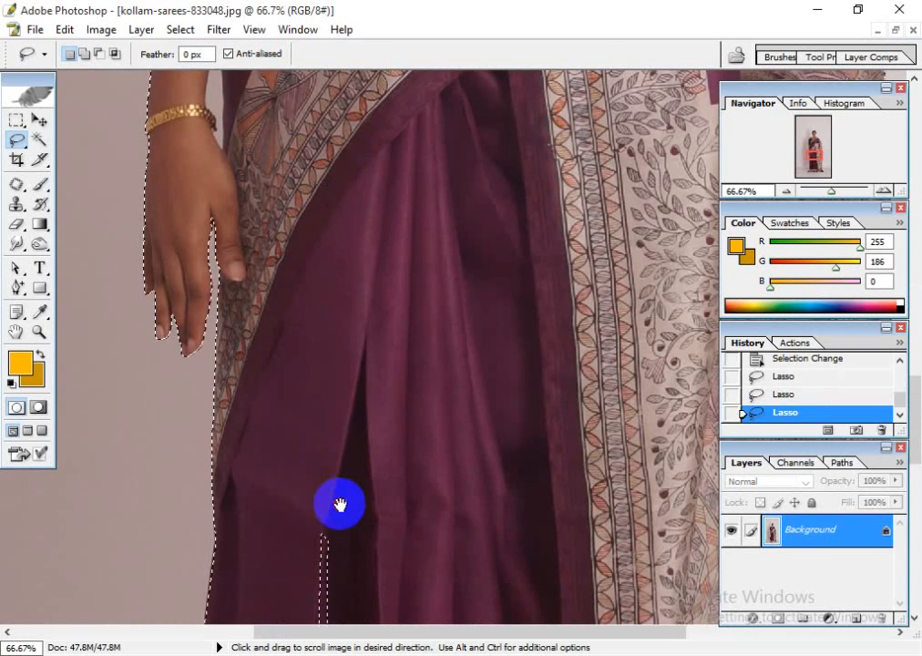
left_click_drag(340, 500, 344, 176)
key("shift")
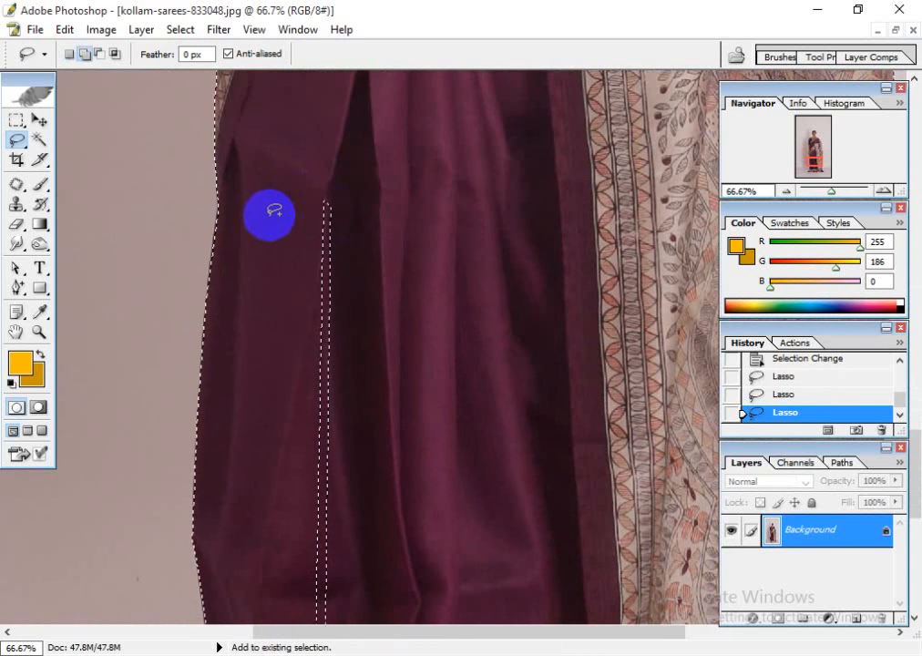
mouse_move(271, 213)
left_mouse_down()
mouse_move(346, 164)
mouse_move(377, 206)
mouse_move(376, 420)
mouse_move(356, 523)
mouse_move(306, 528)
left_mouse_up()
mouse_move(266, 362)
left_mouse_down()
mouse_move(391, 224)
mouse_move(391, 187)
mouse_move(314, 248)
mouse_move(439, 244)
mouse_move(432, 547)
left_mouse_up()
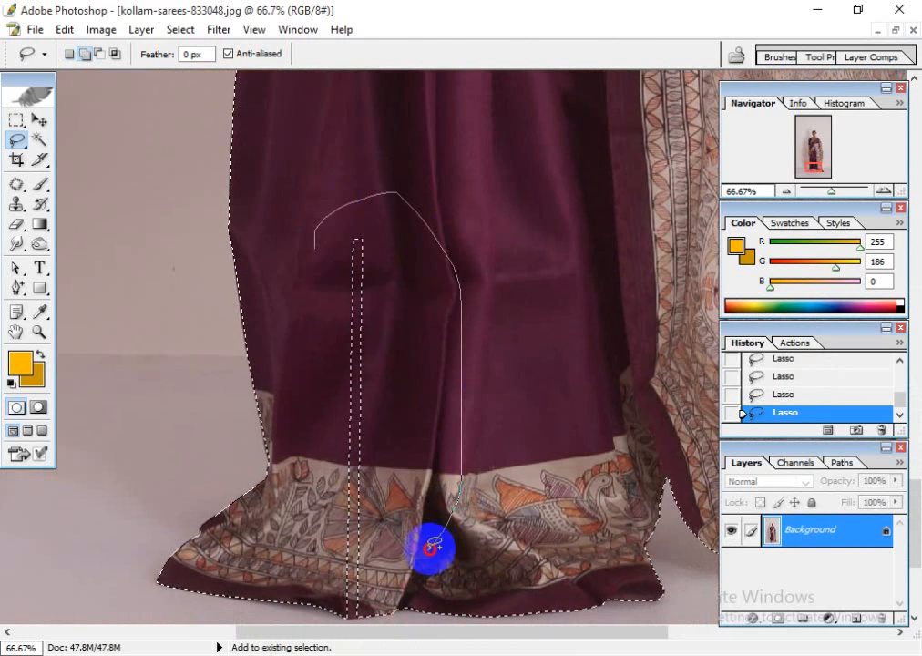
- Undo the accidental move of the selection outline and add the last bit of the strip at the saree's hem
mouse_move(321, 564)
left_mouse_down()
mouse_move(324, 494)
mouse_move(387, 270)
left_mouse_up()
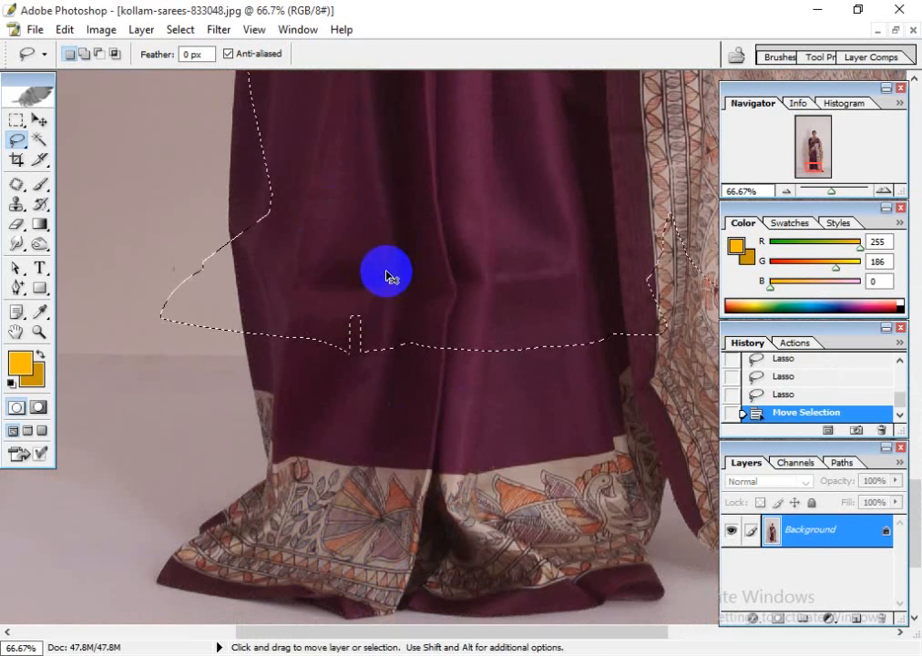
key("ctrl+z")
left_click_drag(409, 528, 405, 273)
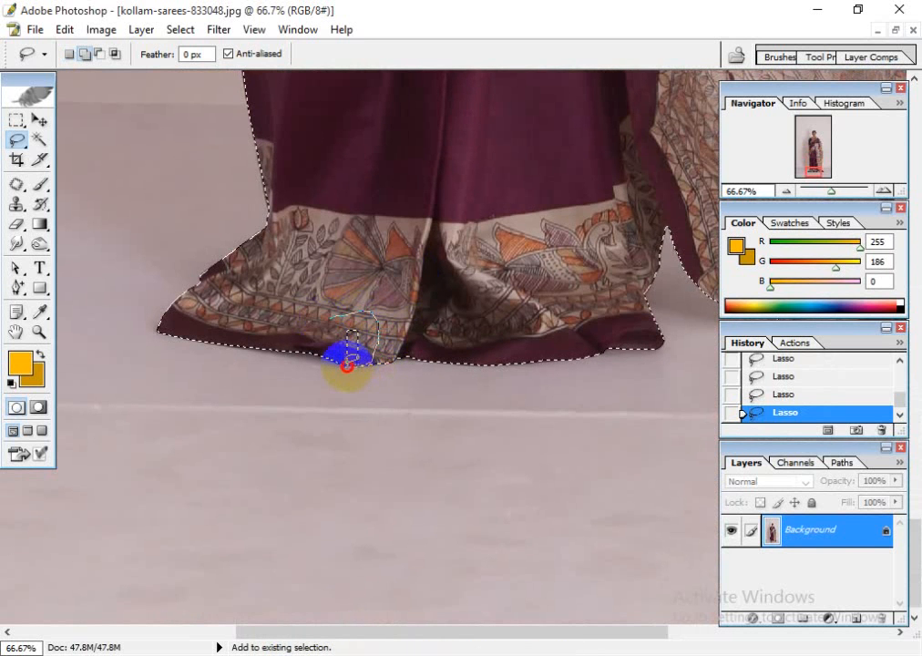
left_click_drag(331, 341, 339, 350)
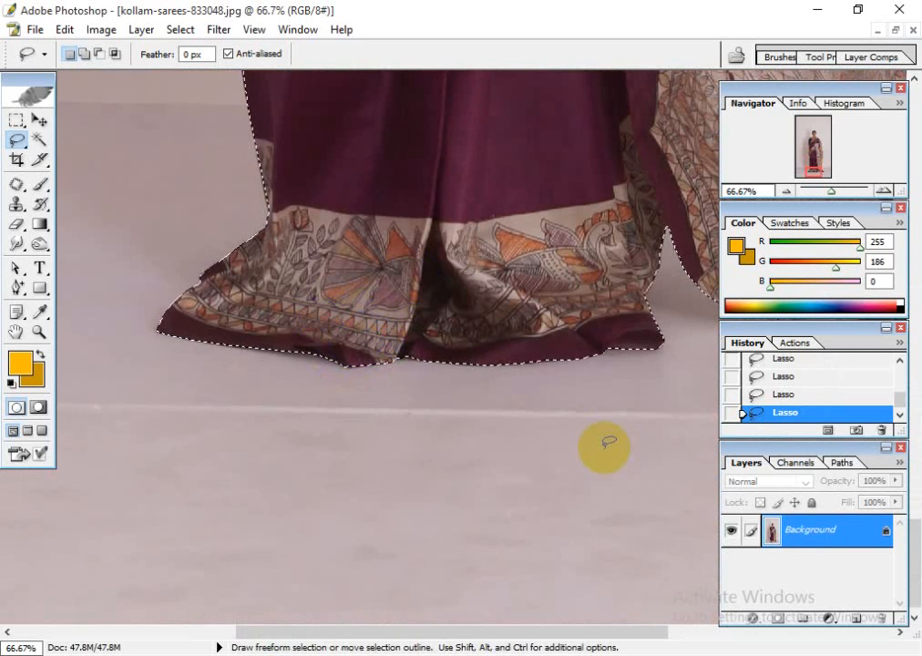
- Examine the selection outline around the saree, shoulders and head for remaining unselected areas
left_click_drag(565, 264, 472, 610)
left_click_drag(519, 84, 509, 607)
left_click_drag(463, 78, 422, 457)
left_click_drag(422, 82, 545, 120)
left_click_drag(501, 308, 544, 104)
left_click_drag(515, 235, 436, 464)
left_click_drag(448, 106, 451, 455)
left_click_drag(498, 208, 455, 428)
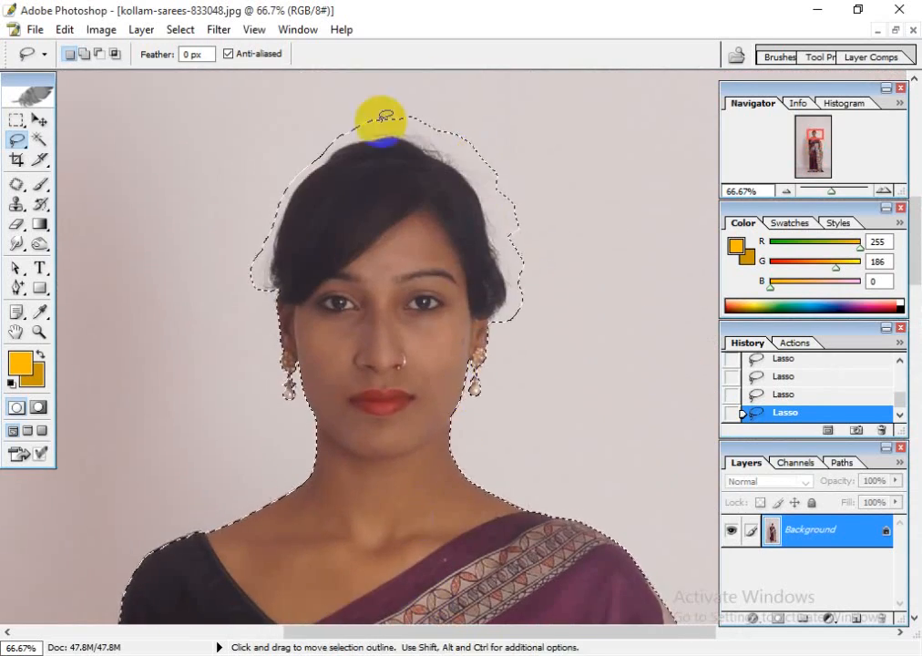
left_click_drag(390, 469, 293, 108)
left_click_drag(348, 465, 630, 315)
left_click_drag(276, 426, 414, 449)
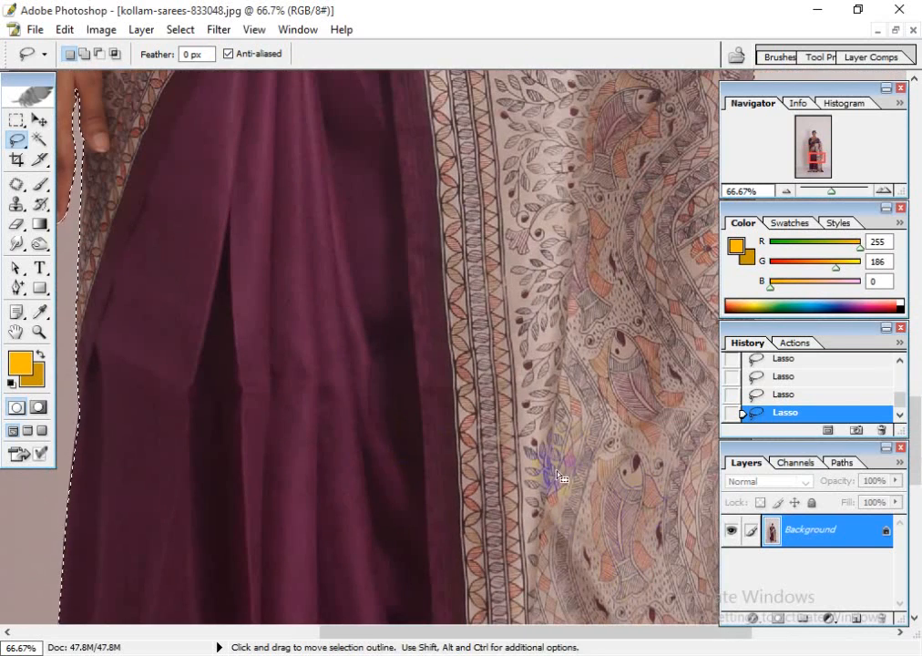
- Check the To Do list in Notepad and return to the saree photo in Photoshop
key("alt+Tab")
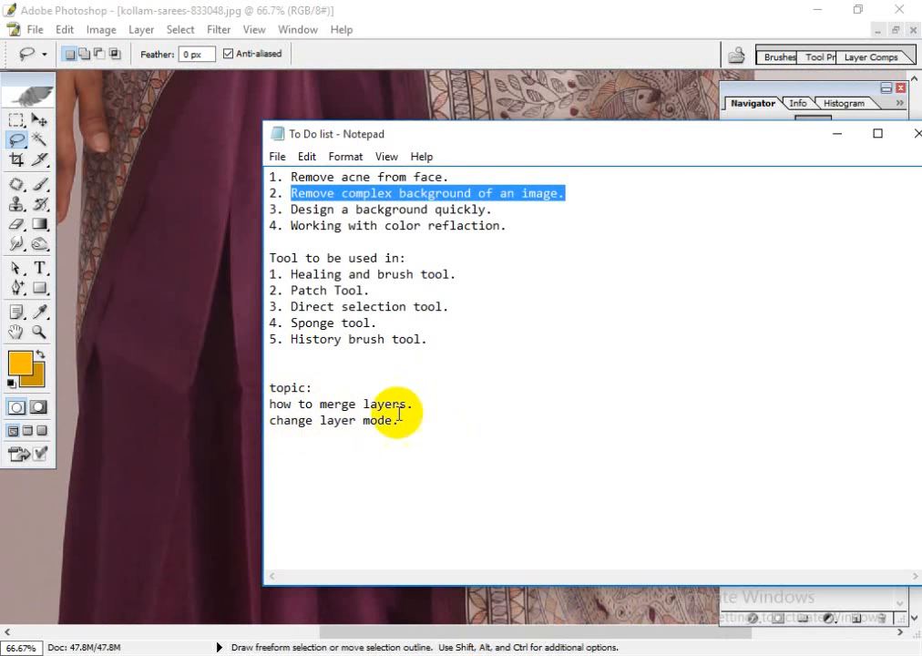
left_click(541, 7)
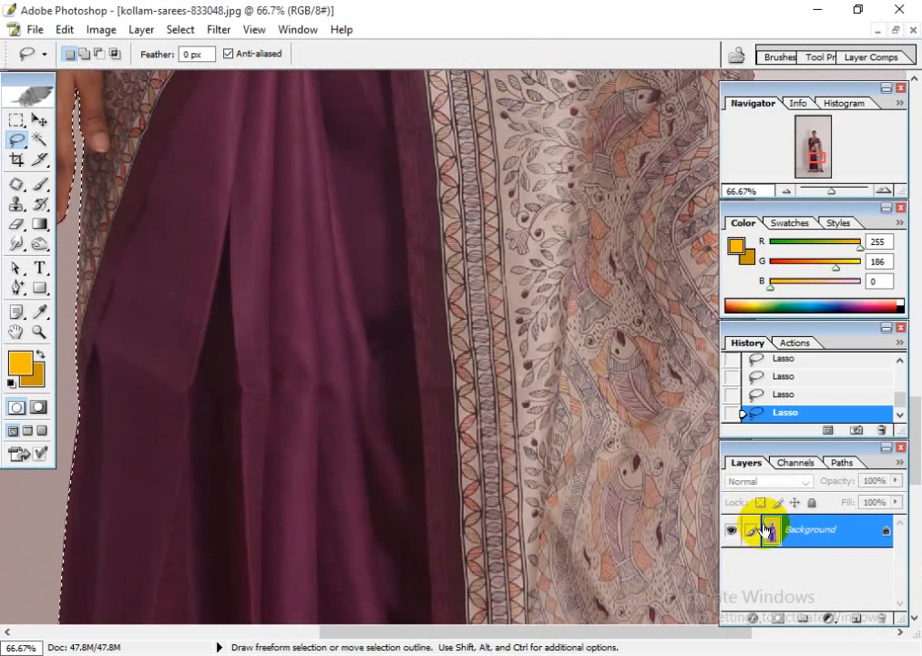
left_click_drag(221, 263, 369, 616)
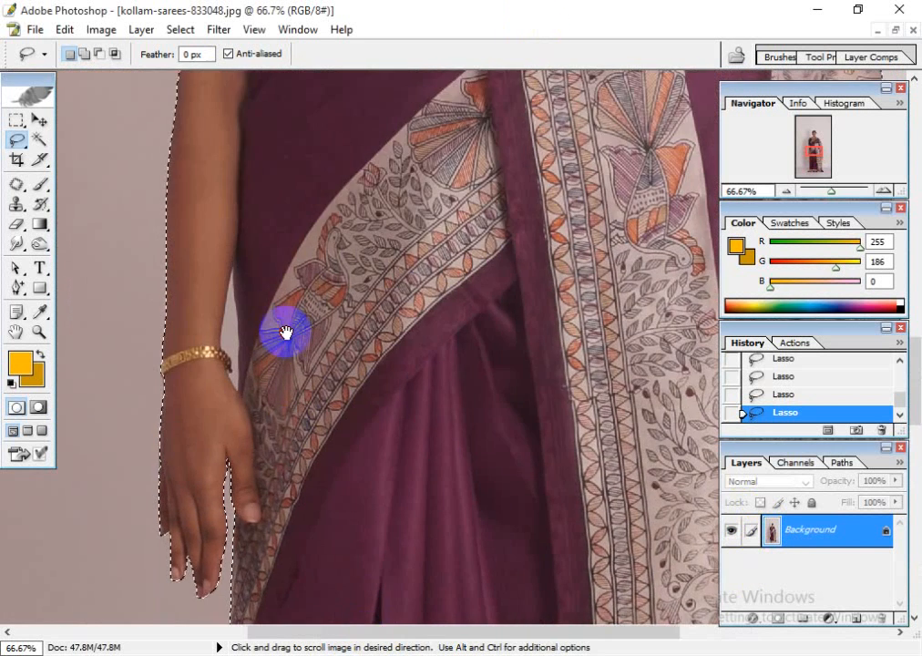
left_click_drag(286, 334, 304, 599)
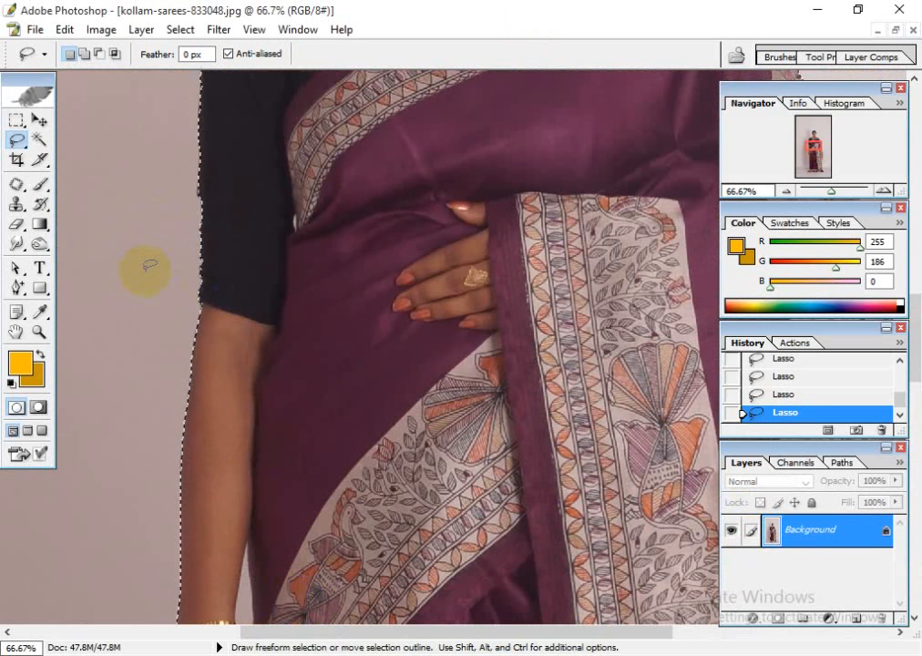
- Duplicate the Background layer
left_click(792, 463)
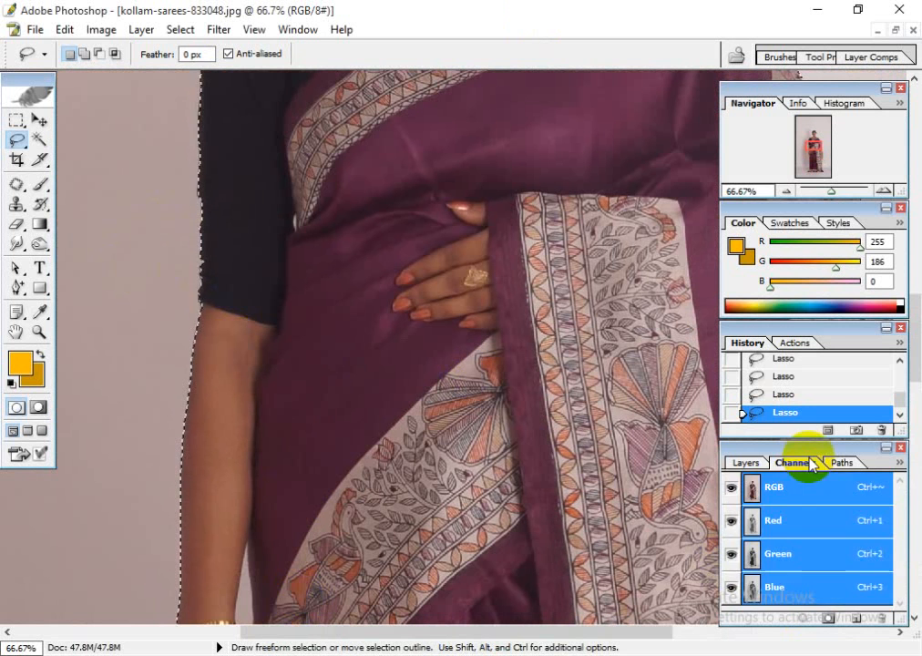
left_click(745, 463)
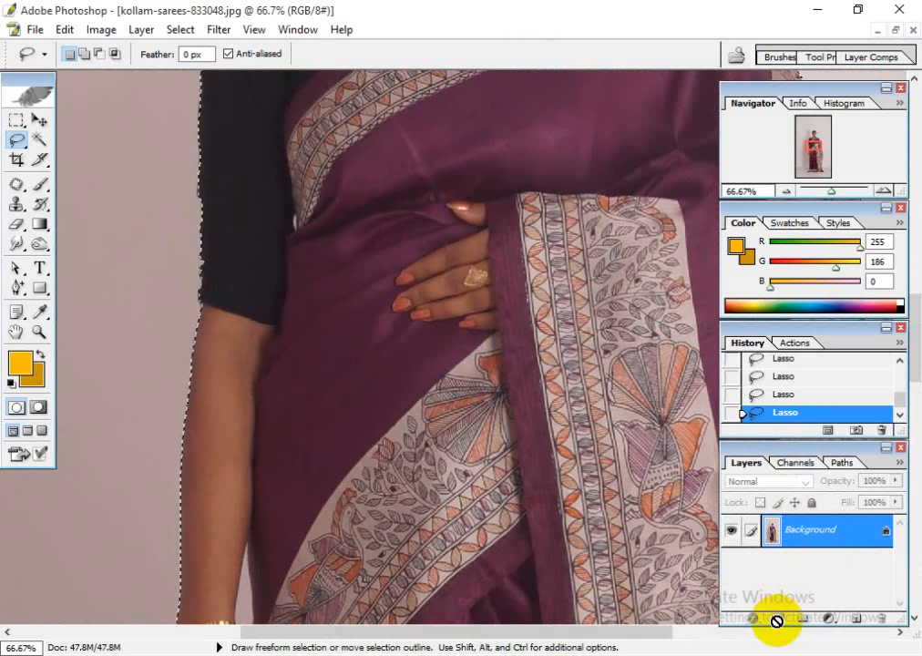
left_click_drag(824, 544, 857, 617)
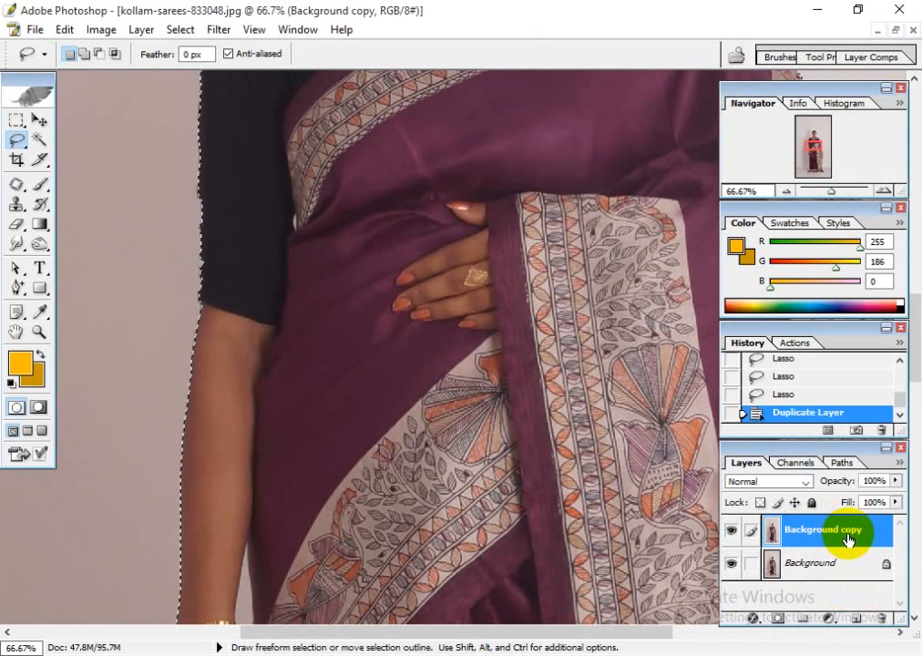
- Add a layer mask to the Background copy from the selection and hide the original Background layer
left_click(775, 619)
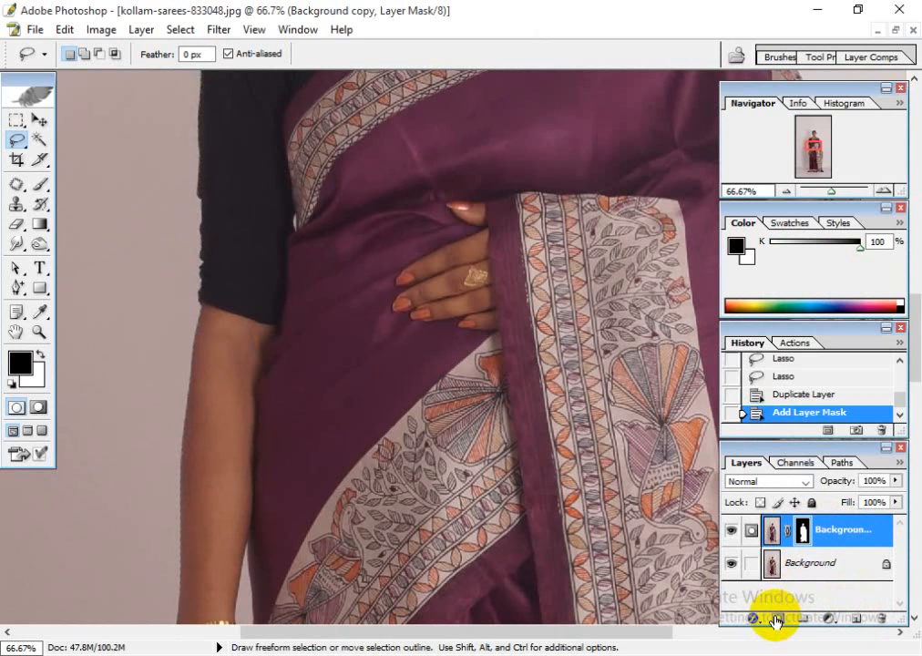
left_click(731, 564)
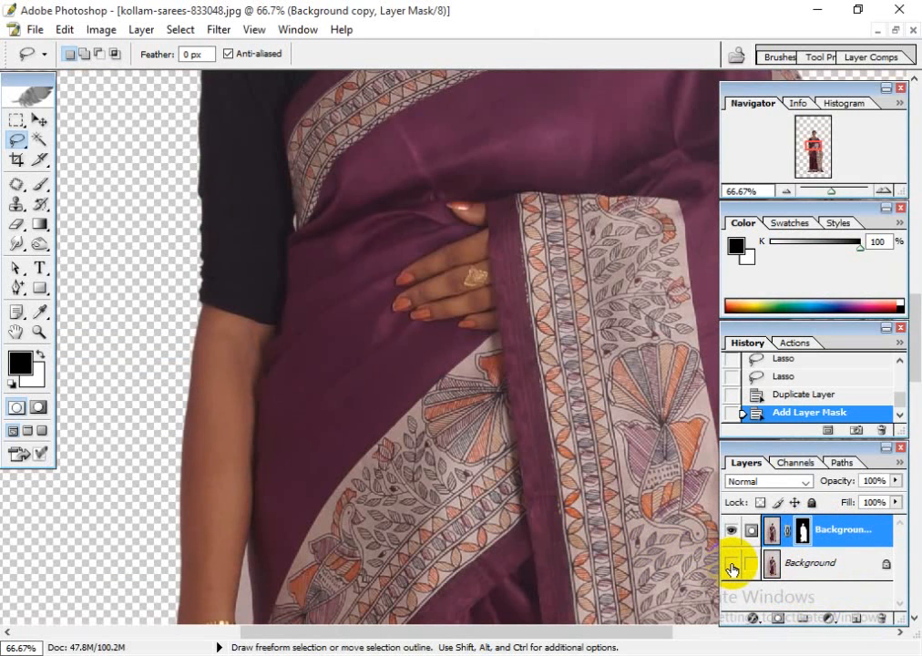
- Examine the masked cutout around the head, neck and shoulder at close range
left_click_drag(393, 240, 317, 562)
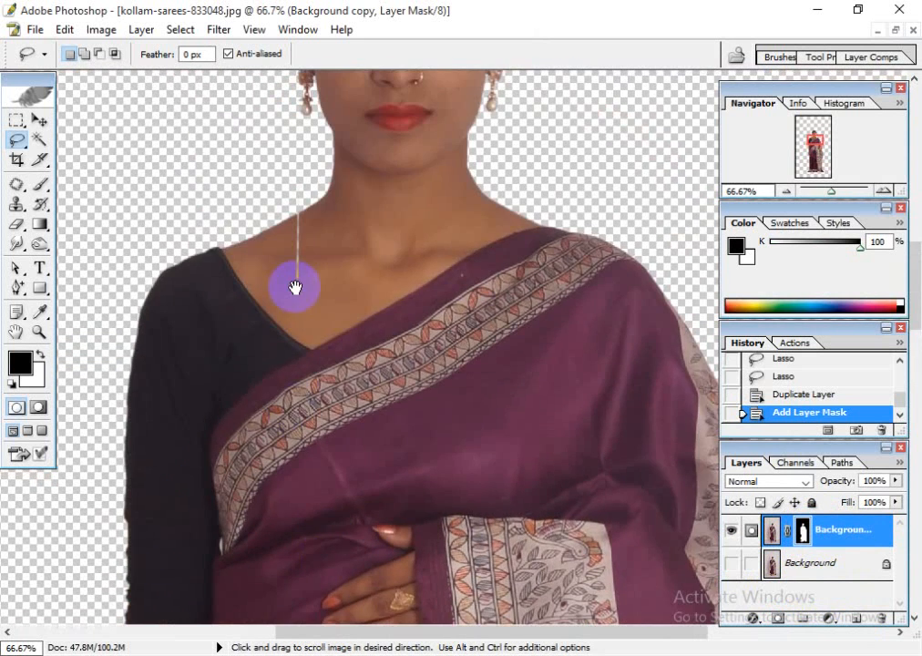
left_click_drag(314, 247, 383, 281)
left_click_drag(363, 445, 415, 405)
left_click_drag(462, 499, 432, 468)
mouse_move(413, 344)
left_mouse_down()
mouse_move(417, 426)
mouse_move(404, 518)
mouse_move(404, 323)
left_mouse_up()
left_click_drag(410, 383, 415, 370)
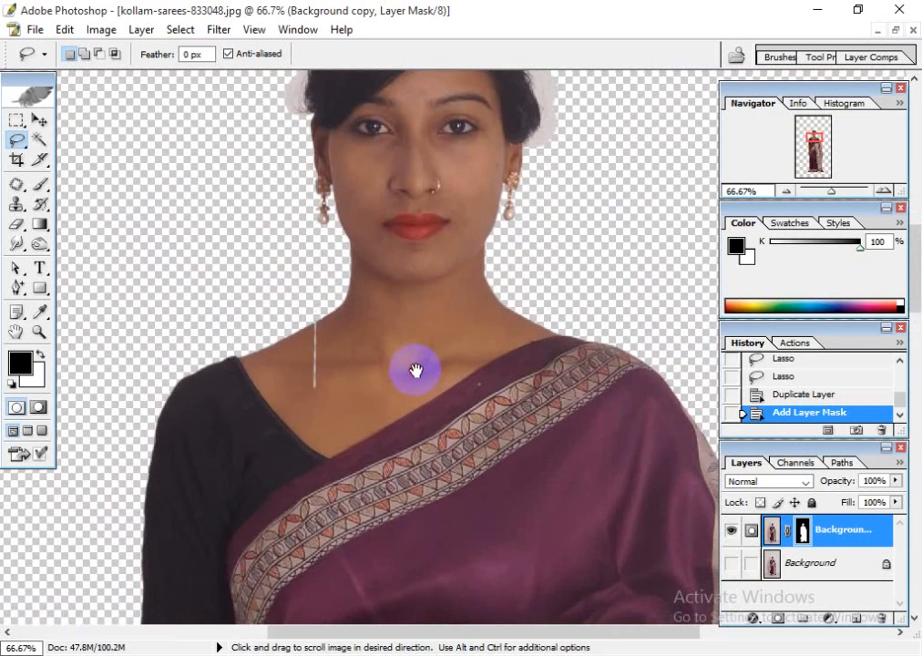
key("ctrl+plus")
key("ctrl+plus")
key("ctrl+plus")
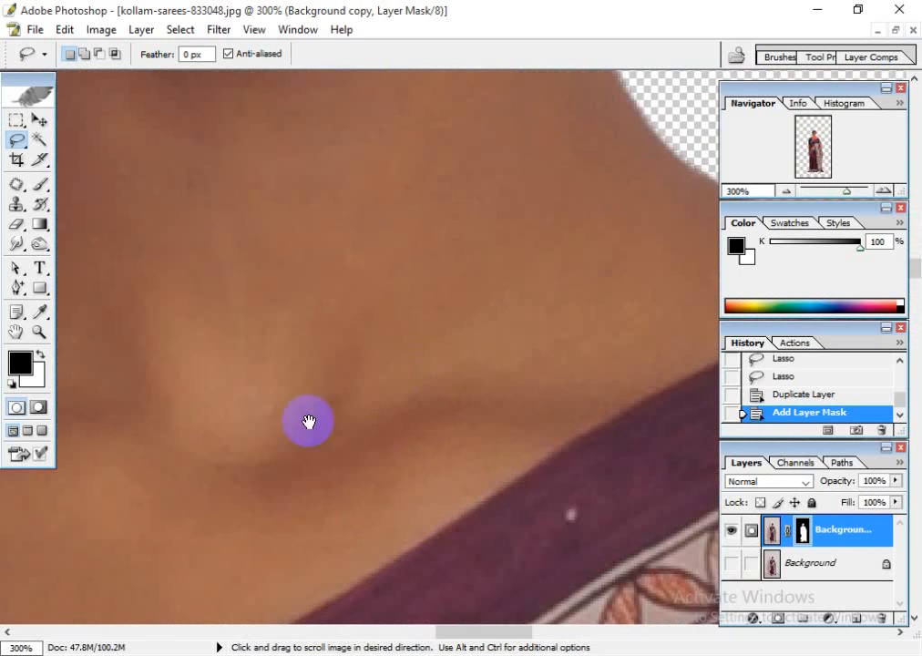
mouse_move(308, 422)
left_mouse_down()
mouse_move(523, 520)
mouse_move(526, 546)
left_mouse_up()
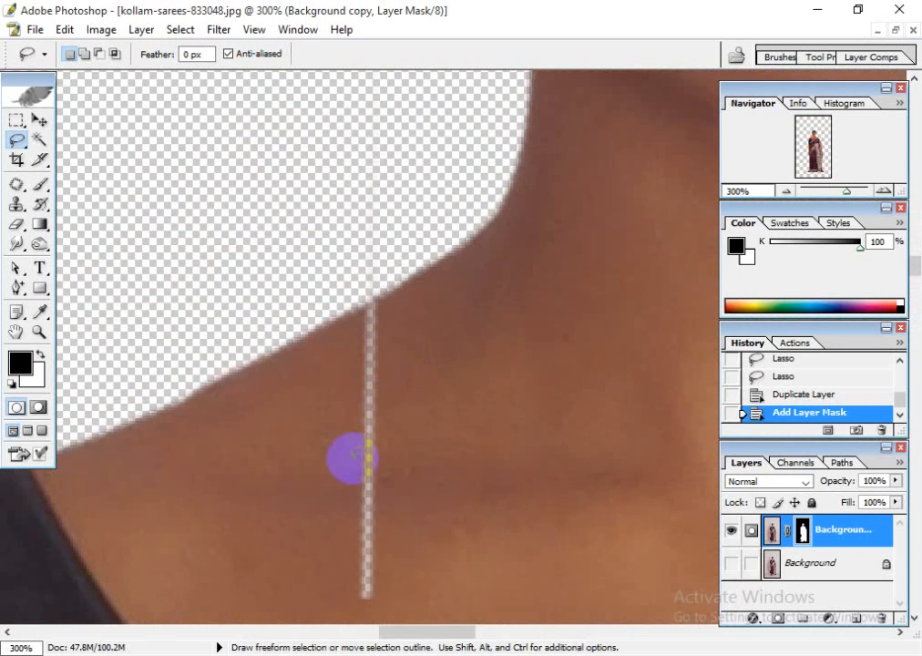
left_click_drag(353, 458, 391, 335)
left_click_drag(377, 277, 385, 416)
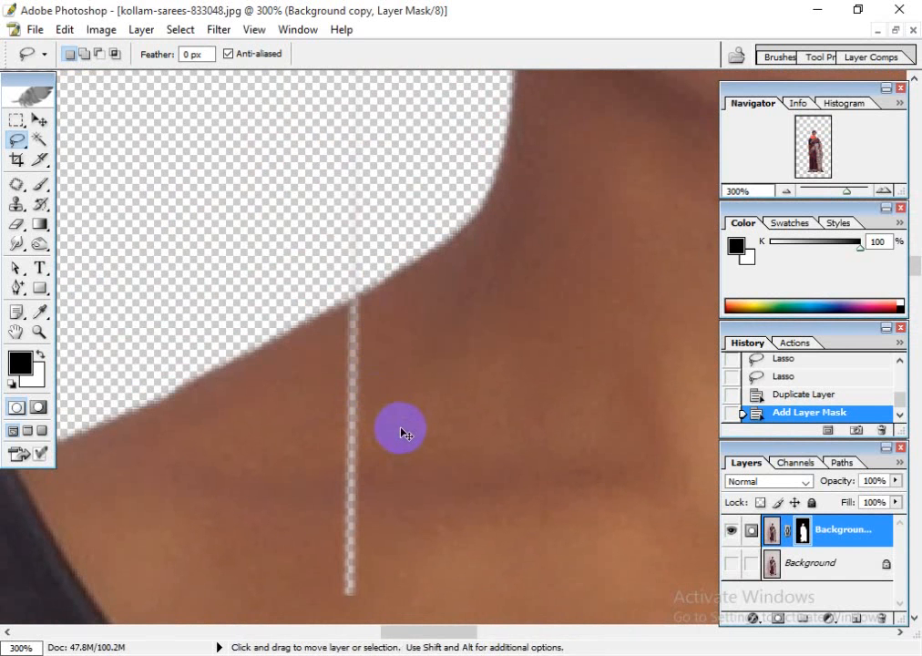
- Undo the layer mask on the Background copy, then add it again and undo it once more
key("ctrl+z")
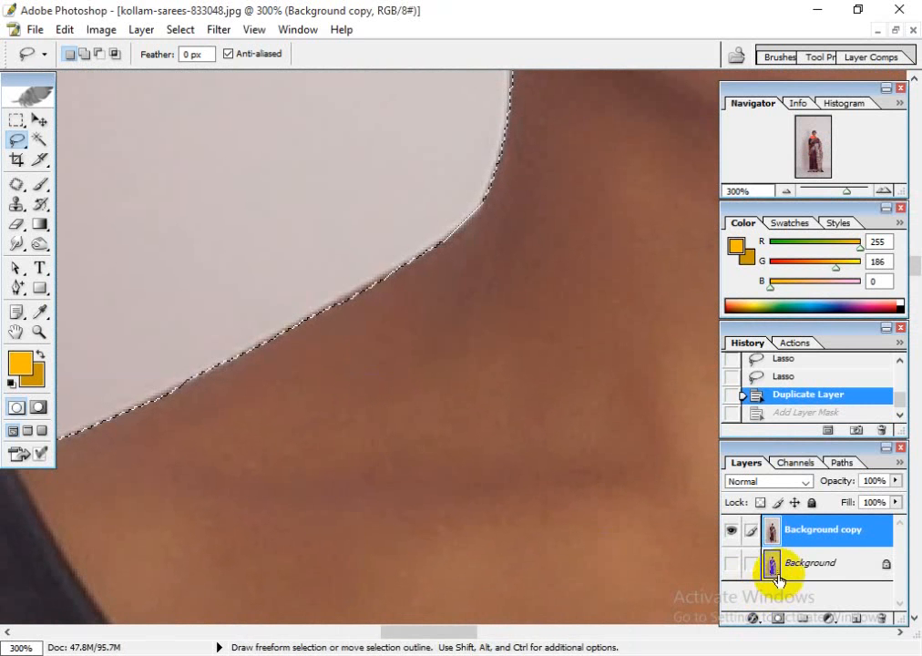
left_click(782, 618)
key("ctrl+z")
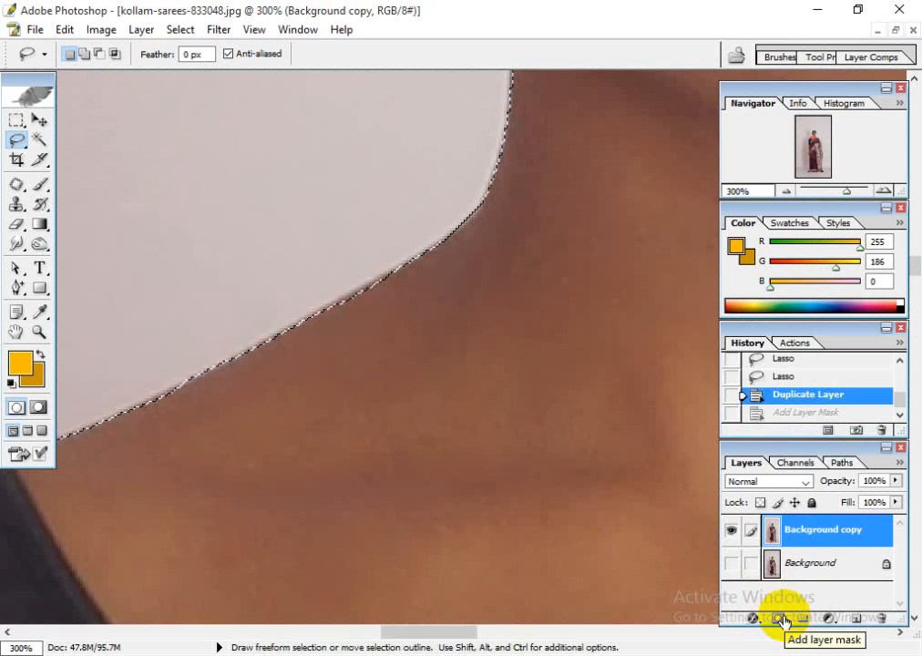
- Add a layer mask to the Background copy from the active selection
key("space")
mouse_move(527, 382)
left_mouse_down()
mouse_move(456, 304)
mouse_move(492, 529)
mouse_move(488, 557)
mouse_move(551, 490)
mouse_move(515, 339)
mouse_move(518, 308)
left_mouse_up()
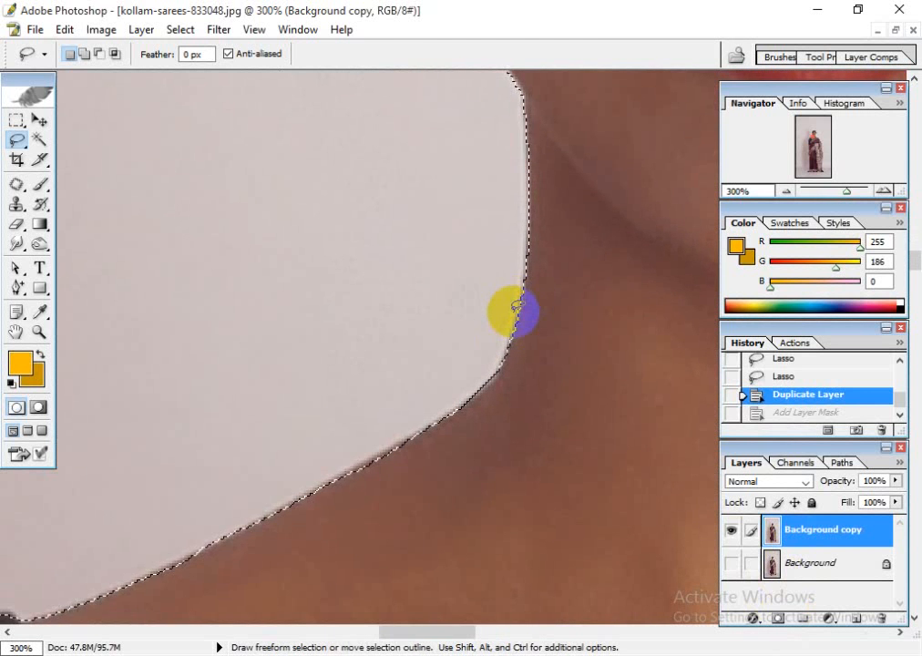
key("ctrl+BackSpace")
key("ctrl+z")
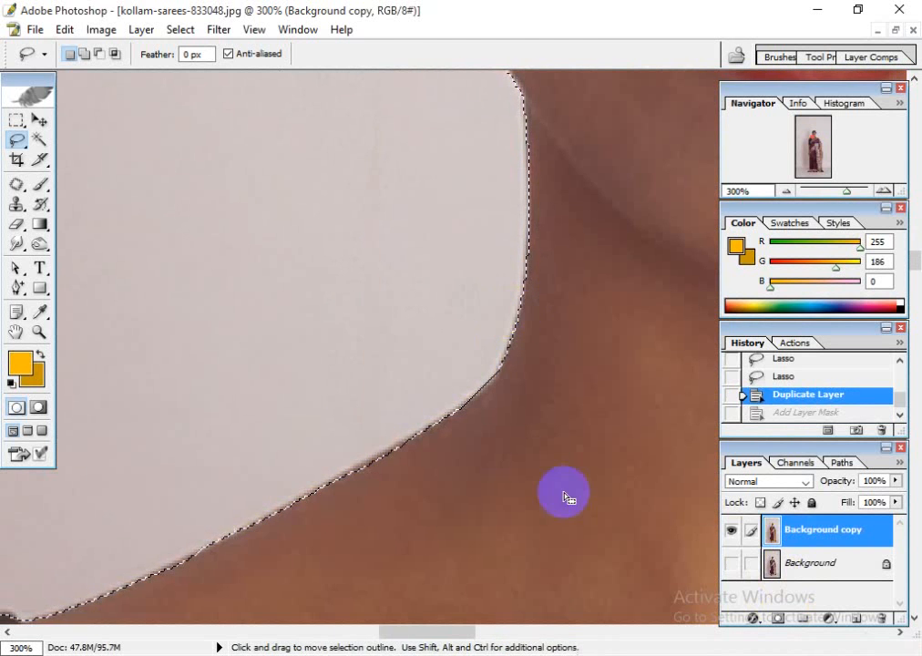
left_click(773, 620)
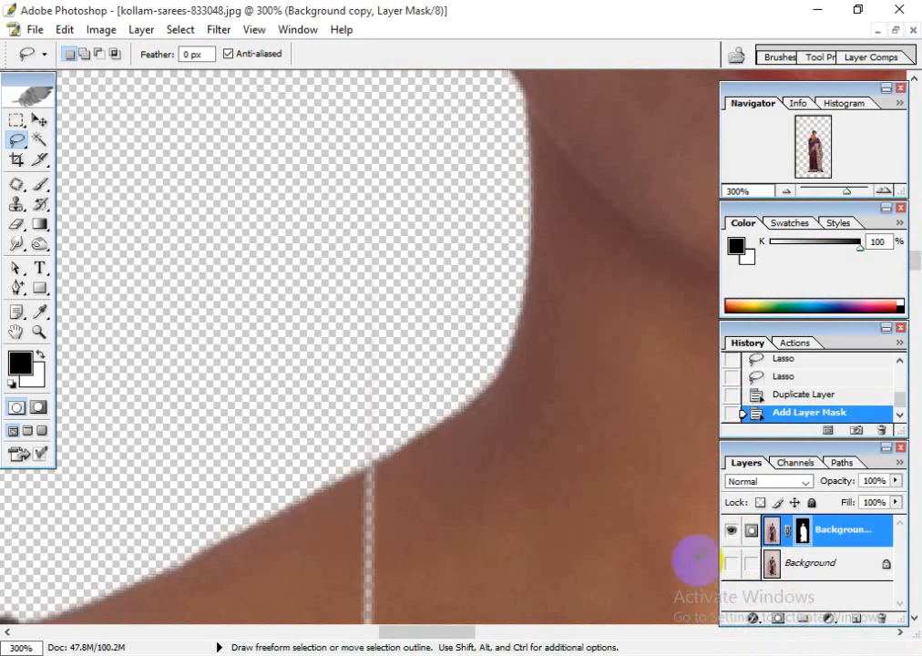
- Examine the masked cutout's edges from the shoulder and neck up to the ears and hair
left_click_drag(699, 557, 488, 214)
left_click_drag(295, 358, 389, 468)
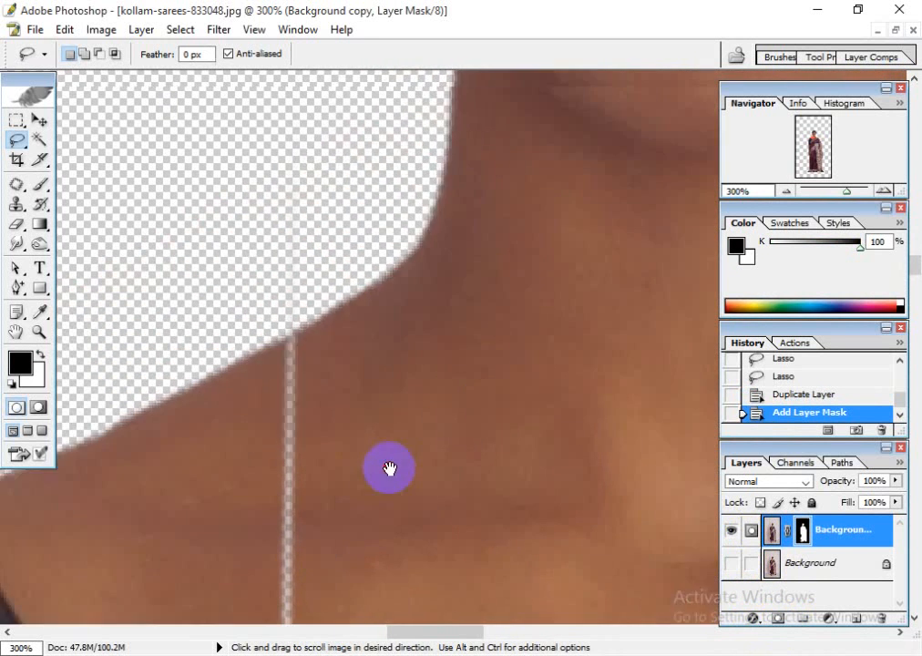
left_click_drag(373, 290, 362, 557)
left_click_drag(454, 118, 460, 494)
left_click_drag(457, 250, 401, 557)
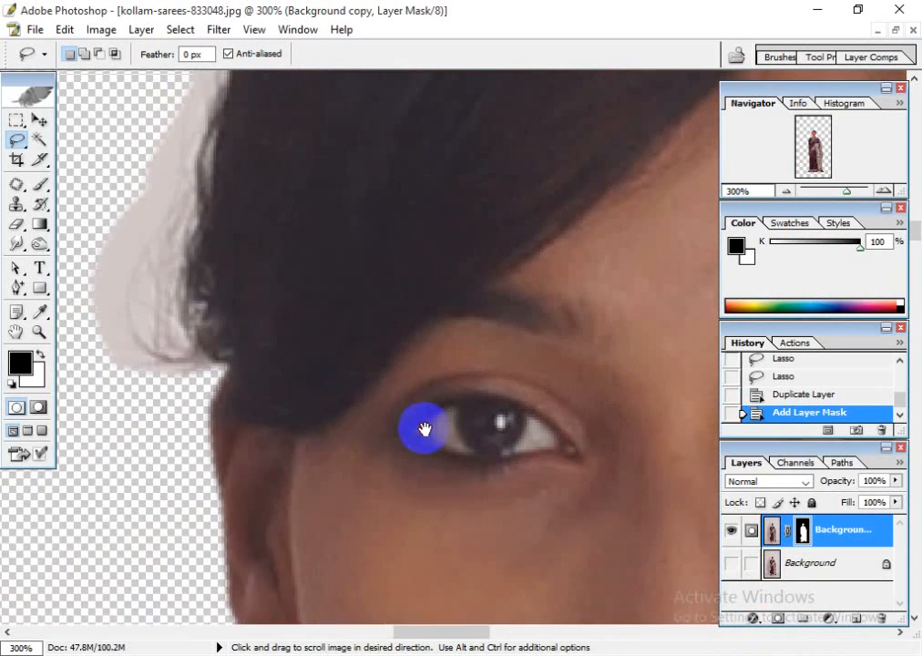
left_click_drag(424, 428, 311, 543)
left_click_drag(304, 333, 183, 228)
left_click_drag(553, 342, 422, 188)
key("ctrl+minus")
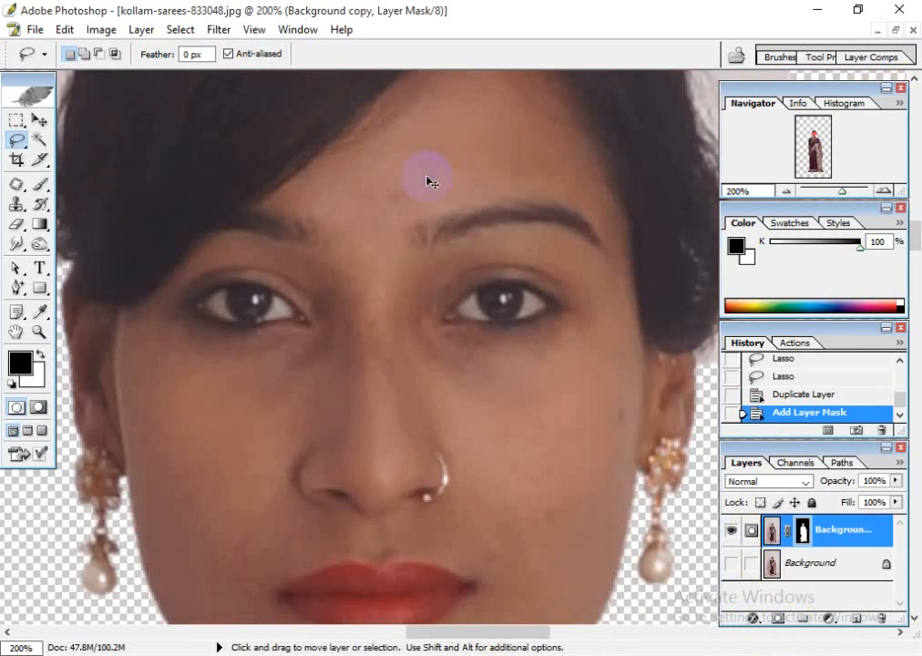
key("ctrl+minus")
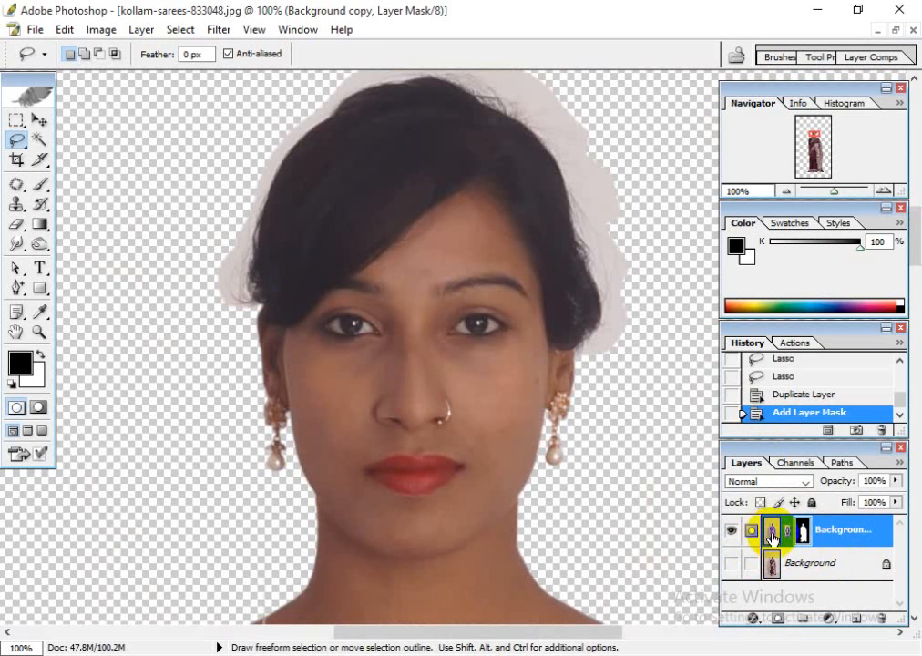
- Create a new layer beneath the masked Background copy and set a size 50 brush to 100% opacity with swapped colors
left_click(807, 532)
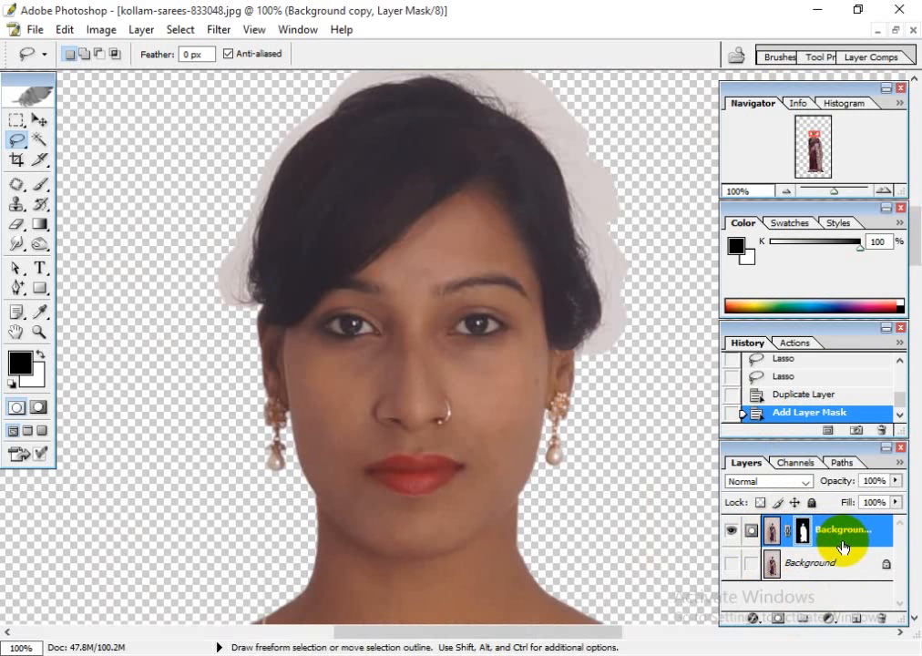
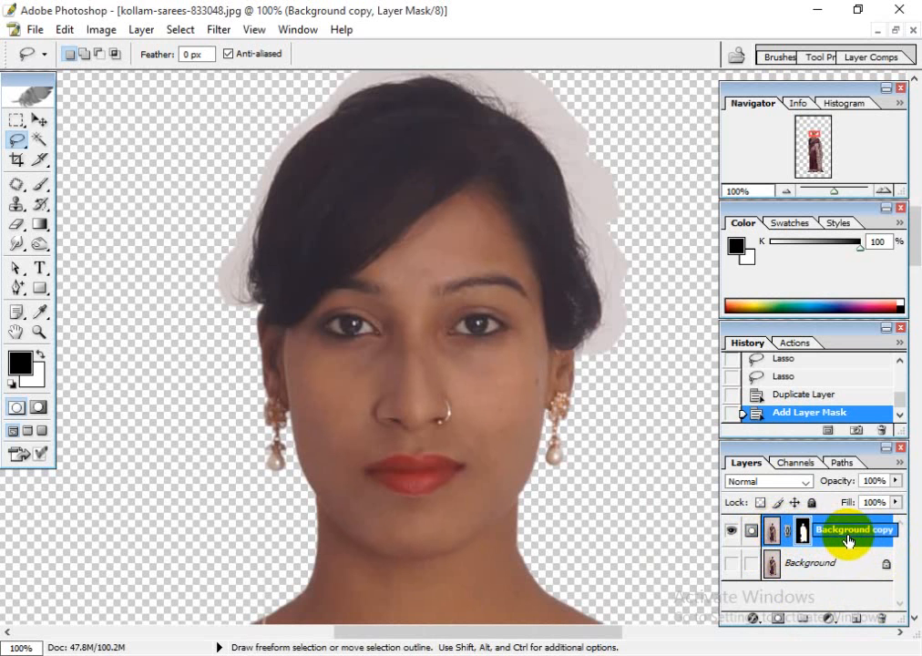
left_click(853, 619)
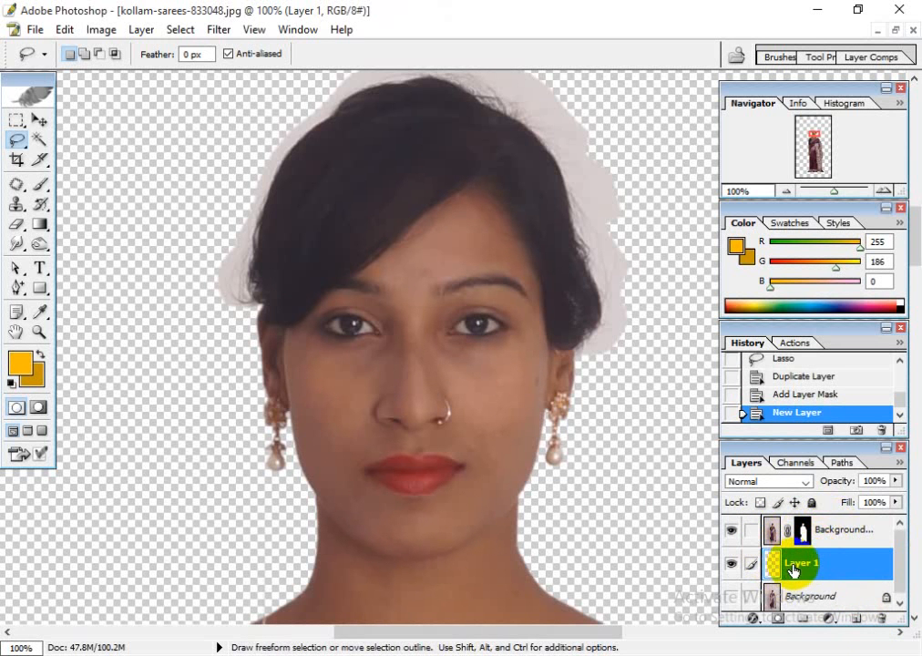
left_click(39, 184)
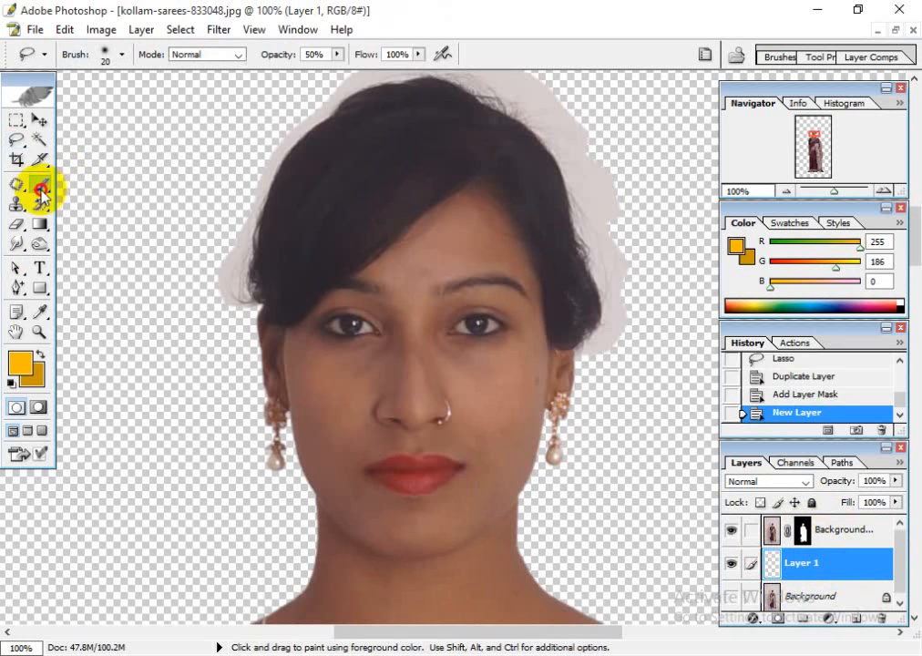
left_click(38, 359)
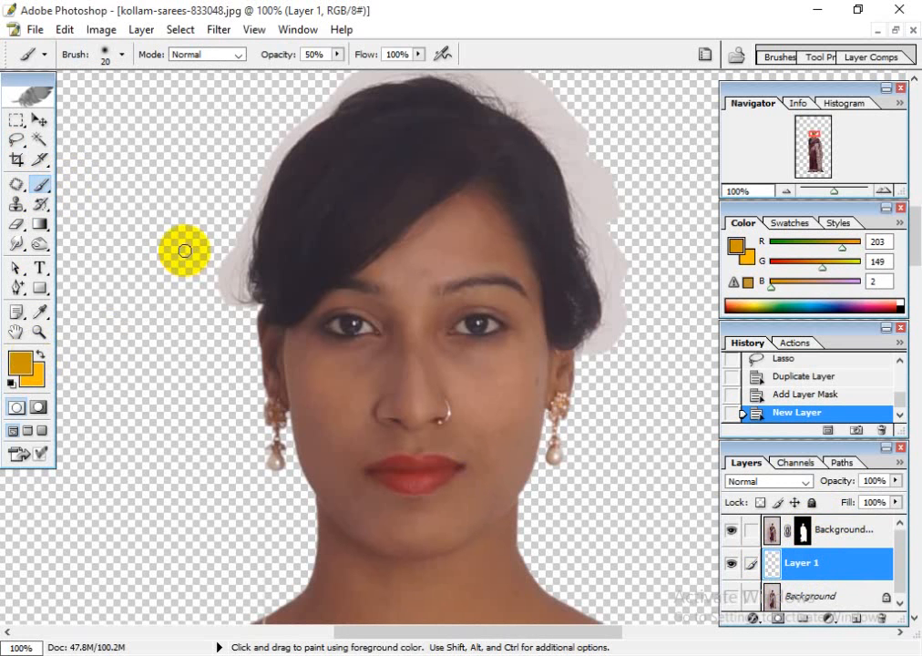
key("bracketright")
left_click(338, 57)
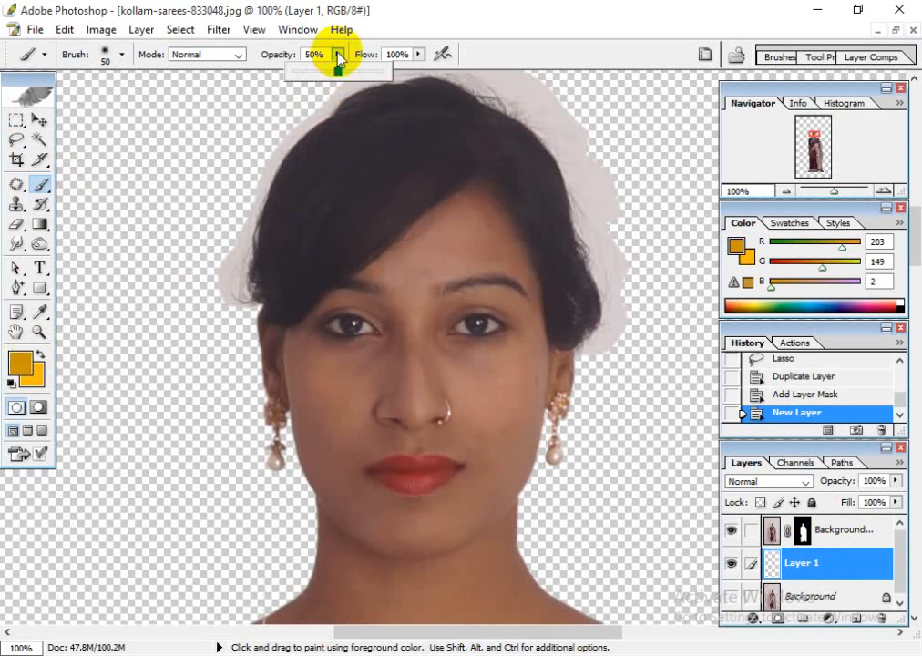
left_click_drag(354, 72, 387, 73)
- Paint dark orange strokes on Layer 1 behind the face, neck and shoulders
mouse_move(144, 323)
left_mouse_down()
mouse_move(682, 344)
mouse_move(362, 452)
mouse_move(400, 525)
mouse_move(593, 506)
mouse_move(493, 623)
mouse_move(527, 574)
mouse_move(279, 594)
left_mouse_up()
scroll(531, 329, "down", 3)
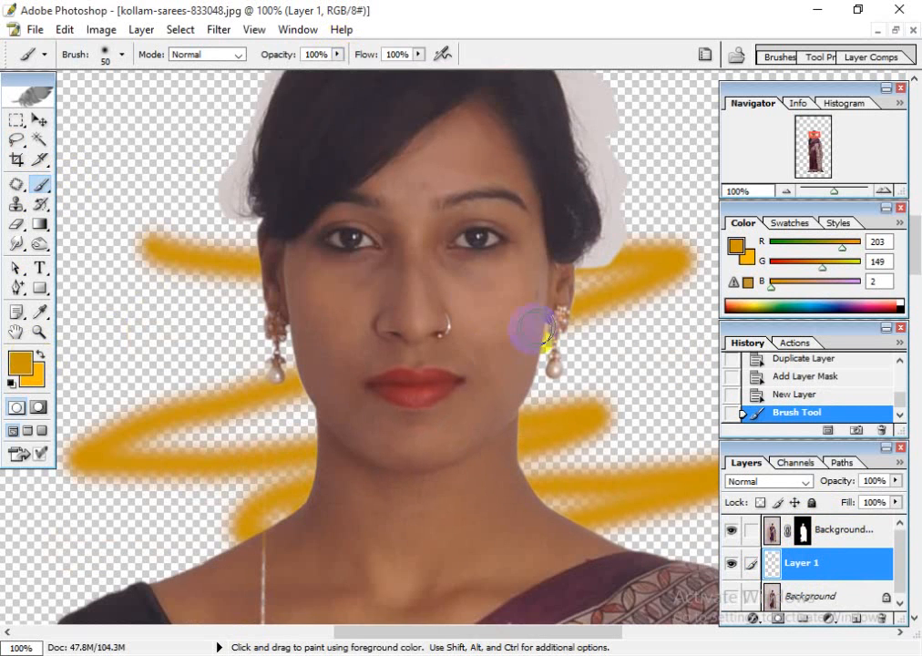
scroll(215, 342, "down", 1)
mouse_move(108, 405)
left_mouse_down()
mouse_move(526, 406)
mouse_move(240, 492)
mouse_move(166, 564)
mouse_move(422, 208)
mouse_move(451, 148)
mouse_move(487, 212)
left_mouse_up()
scroll(474, 219, "up", 3)
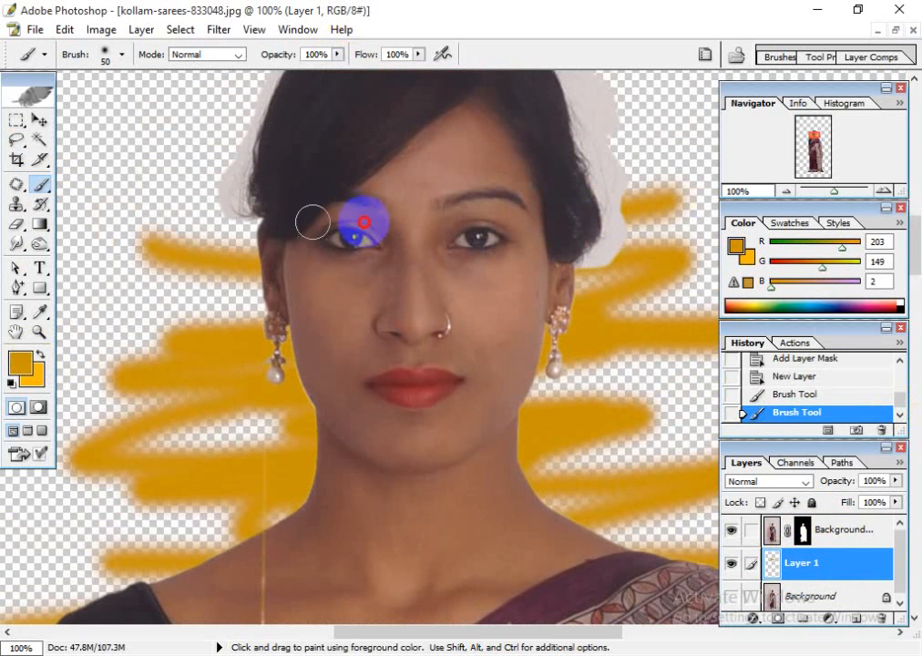
left_click_drag(268, 302, 27, 319)
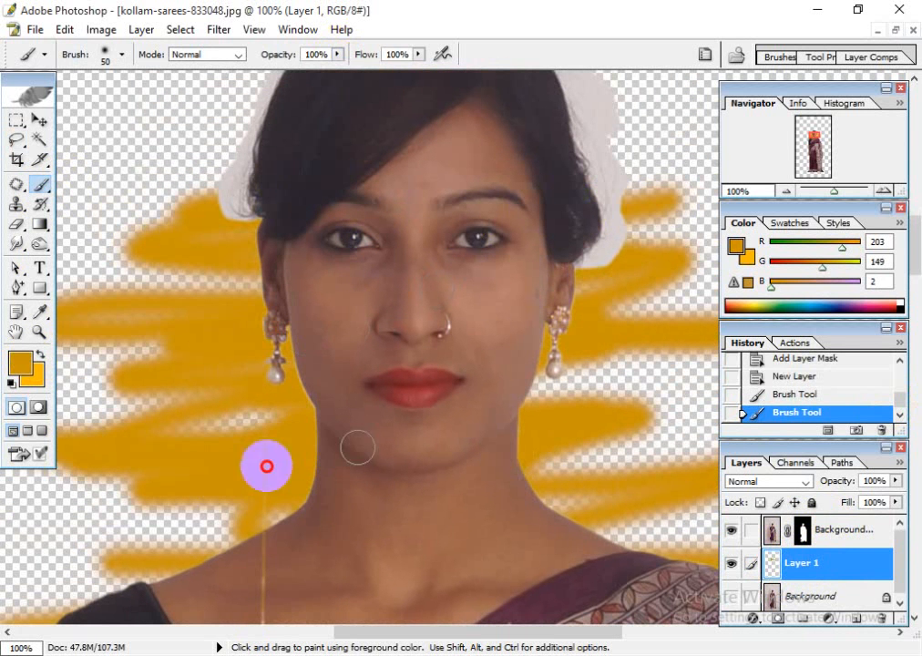
mouse_move(603, 378)
left_mouse_down()
mouse_move(597, 373)
mouse_move(513, 459)
mouse_move(385, 525)
mouse_move(664, 496)
mouse_move(273, 444)
mouse_move(290, 366)
mouse_move(635, 304)
mouse_move(264, 284)
left_mouse_up()
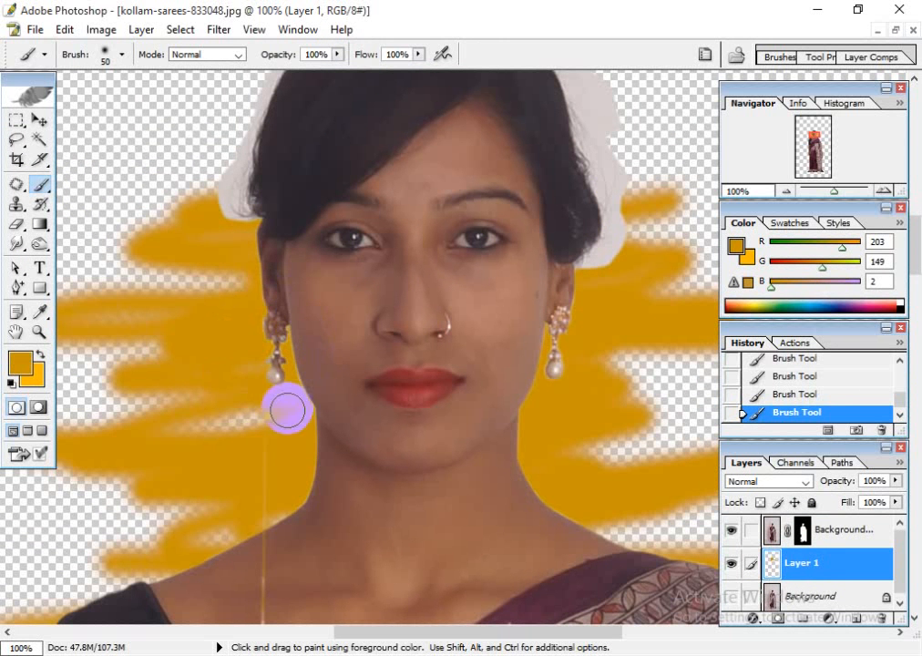
mouse_move(209, 436)
left_mouse_down()
mouse_move(177, 443)
mouse_move(188, 285)
mouse_move(215, 300)
mouse_move(120, 385)
mouse_move(159, 308)
mouse_move(488, 257)
mouse_move(550, 444)
mouse_move(590, 436)
mouse_move(567, 502)
mouse_move(550, 501)
mouse_move(578, 522)
mouse_move(185, 531)
mouse_move(260, 504)
mouse_move(158, 551)
mouse_move(156, 567)
mouse_move(88, 555)
mouse_move(160, 549)
mouse_move(372, 440)
left_mouse_up()
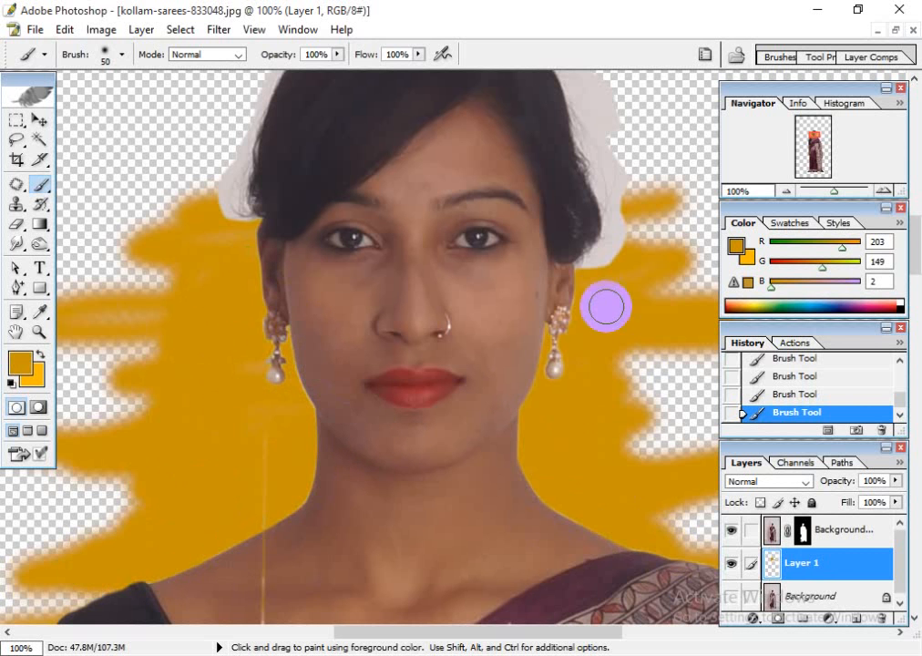
- Extend the paint on Layer 1 beside the face and check the cutout's edges against it
key("space")
mouse_move(541, 541)
left_mouse_down()
mouse_move(510, 208)
mouse_move(681, 317)
mouse_move(547, 357)
left_mouse_up()
mouse_move(127, 439)
left_mouse_down()
mouse_move(185, 423)
mouse_move(341, 347)
mouse_move(235, 500)
left_mouse_up()
left_click(244, 374)
key("space")
key("space")
mouse_move(404, 309)
left_mouse_down()
mouse_move(327, 423)
mouse_move(282, 411)
left_mouse_up()
key("space")
mouse_move(200, 212)
left_mouse_down()
mouse_move(213, 252)
mouse_move(185, 263)
left_mouse_up()
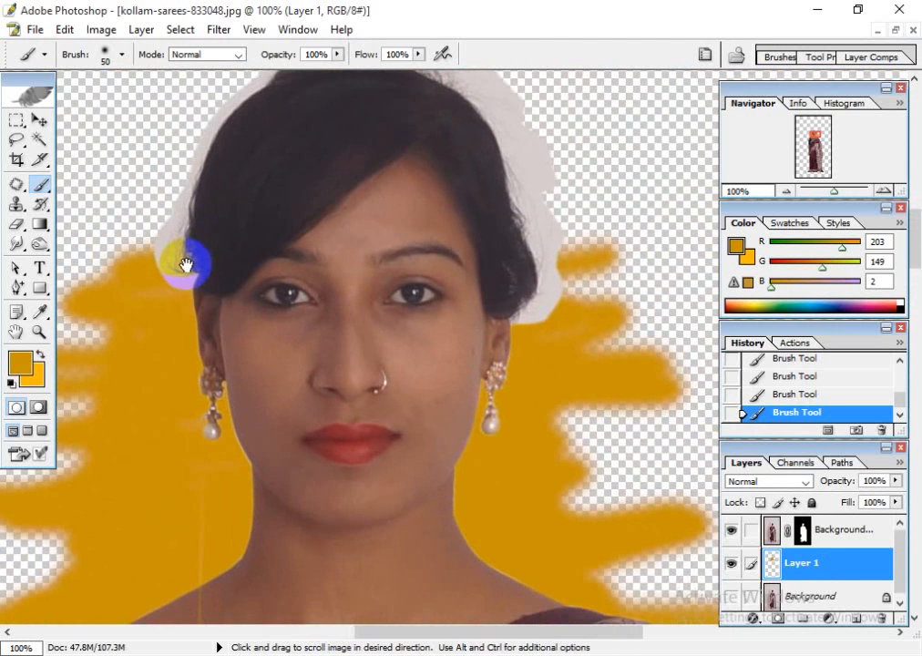
mouse_move(547, 419)
left_mouse_down()
mouse_move(570, 527)
mouse_move(560, 395)
mouse_move(584, 532)
mouse_move(542, 537)
left_mouse_up()
key("space")
mouse_move(543, 572)
left_mouse_down()
mouse_move(516, 428)
mouse_move(529, 410)
mouse_move(617, 471)
mouse_move(587, 454)
mouse_move(559, 381)
mouse_move(535, 418)
mouse_move(566, 319)
mouse_move(511, 270)
left_mouse_up()
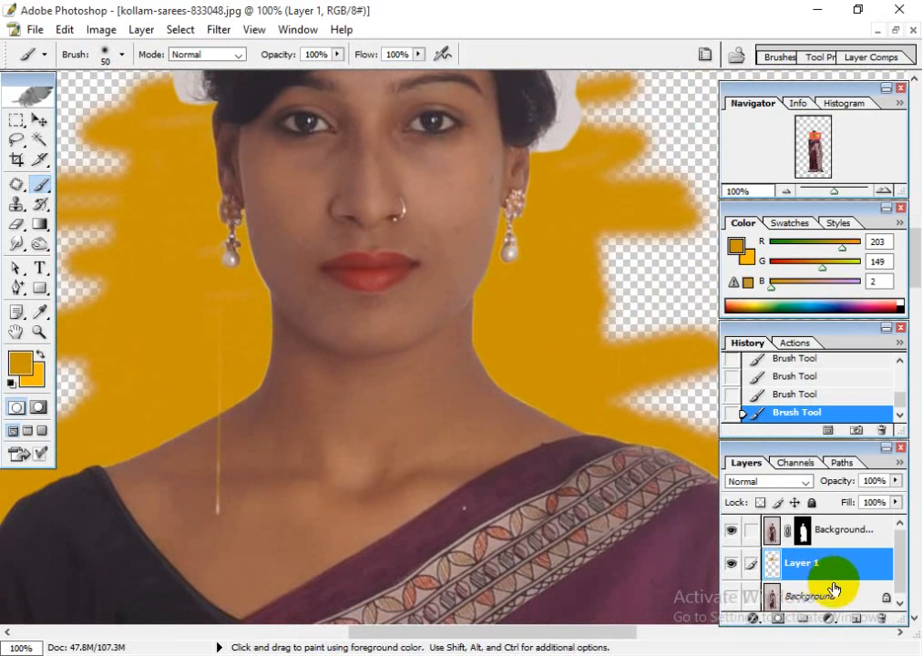
- Show the original Background layer behind the cutout, reselect the Background copy, and hide the Background again
left_click_drag(901, 567, 899, 582)
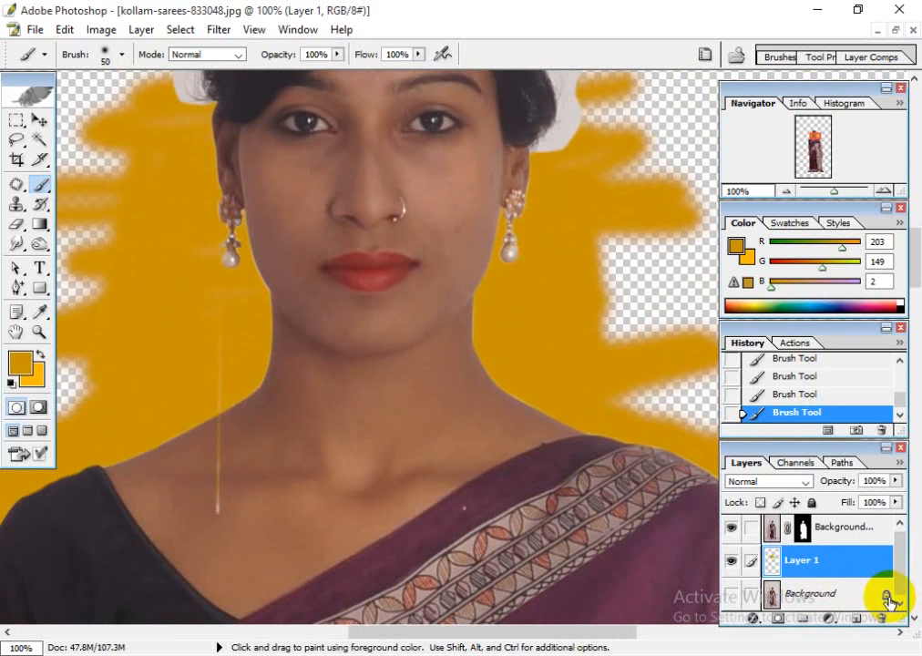
left_click(888, 599)
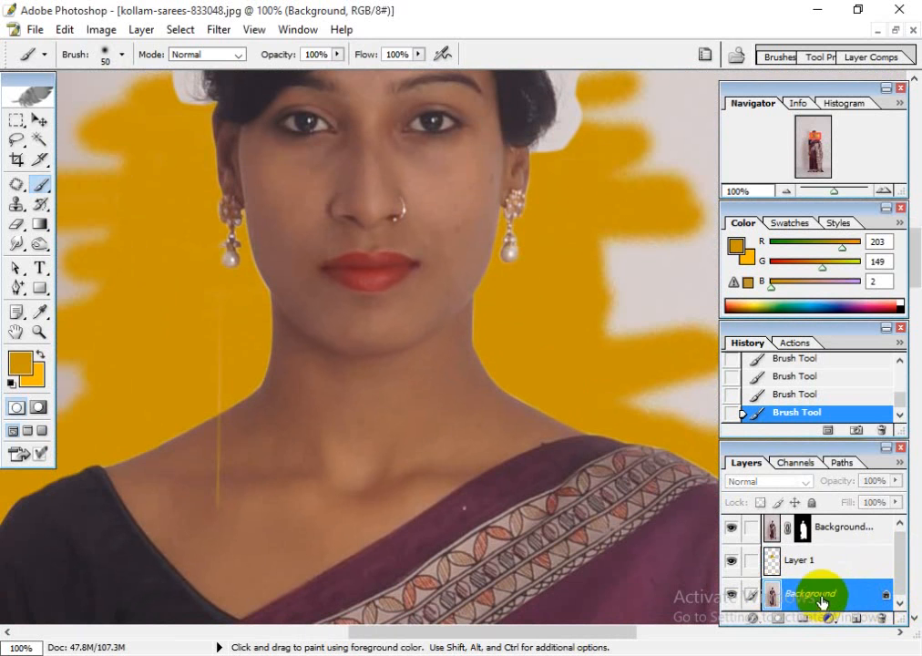
left_click(845, 537)
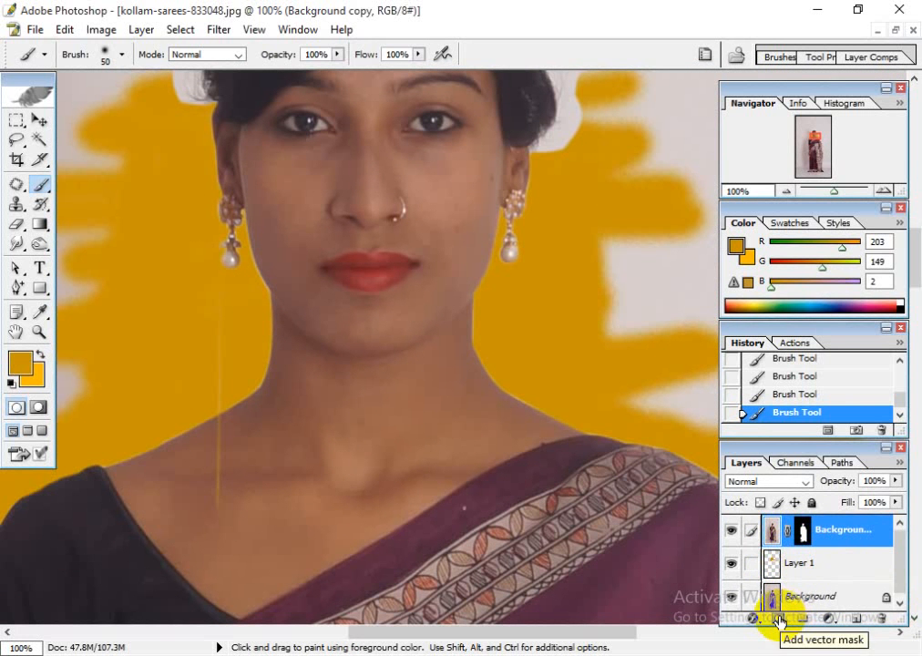
left_click(731, 597)
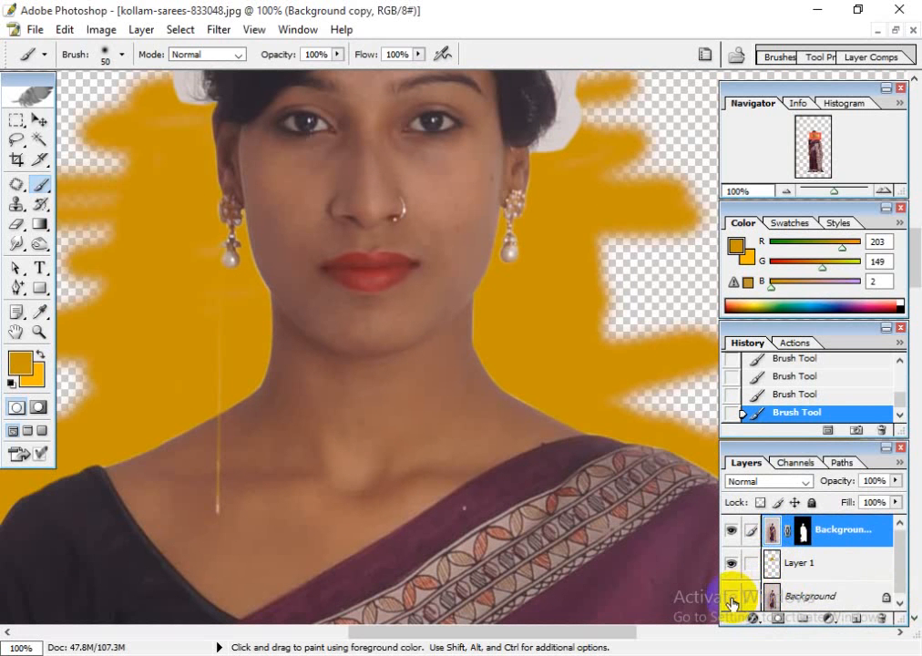
- Hide the painted Layer 1 and delete it
left_click(731, 564)
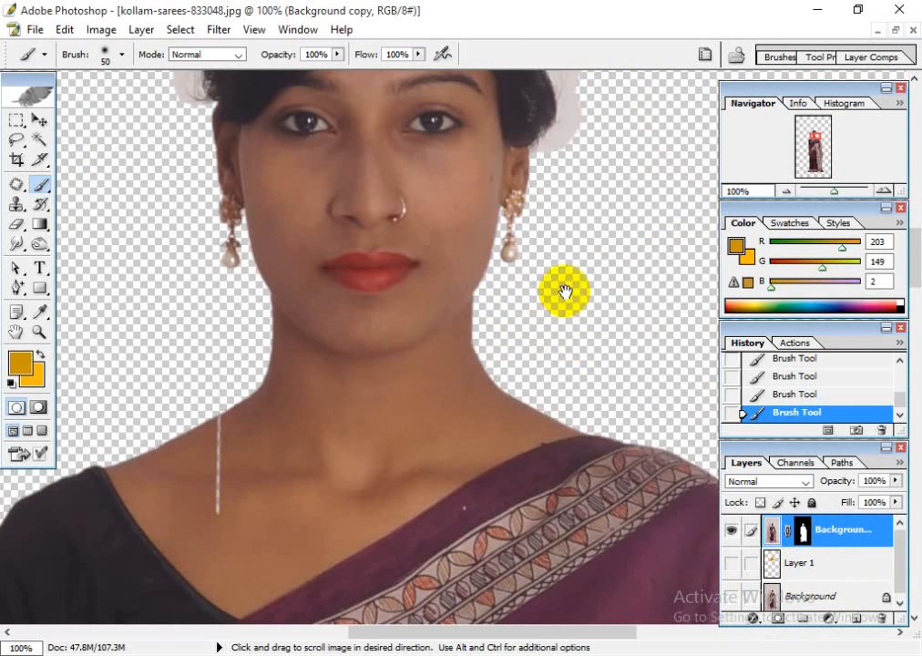
left_click_drag(562, 291, 571, 458)
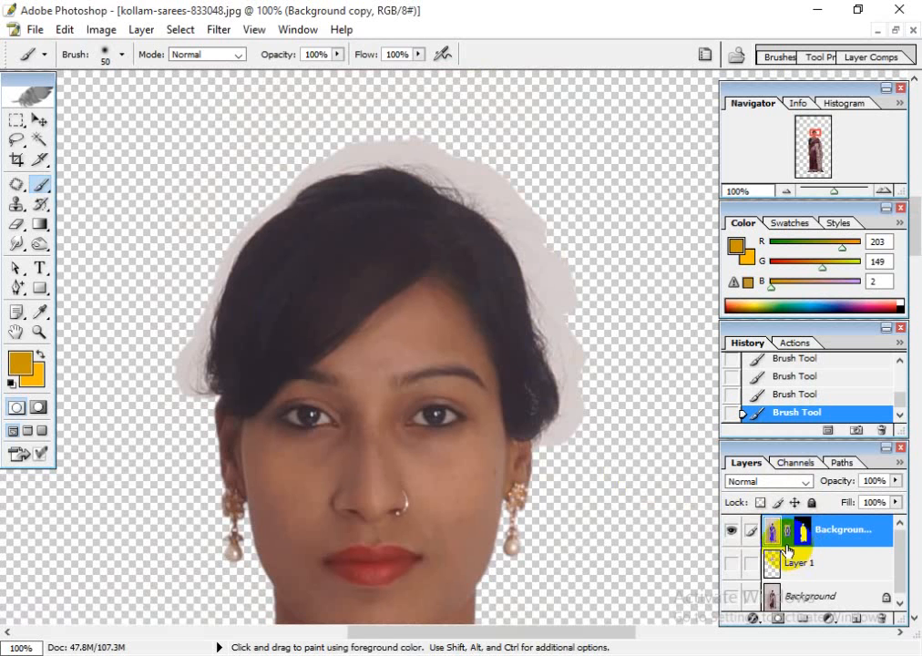
left_click_drag(789, 566, 881, 617)
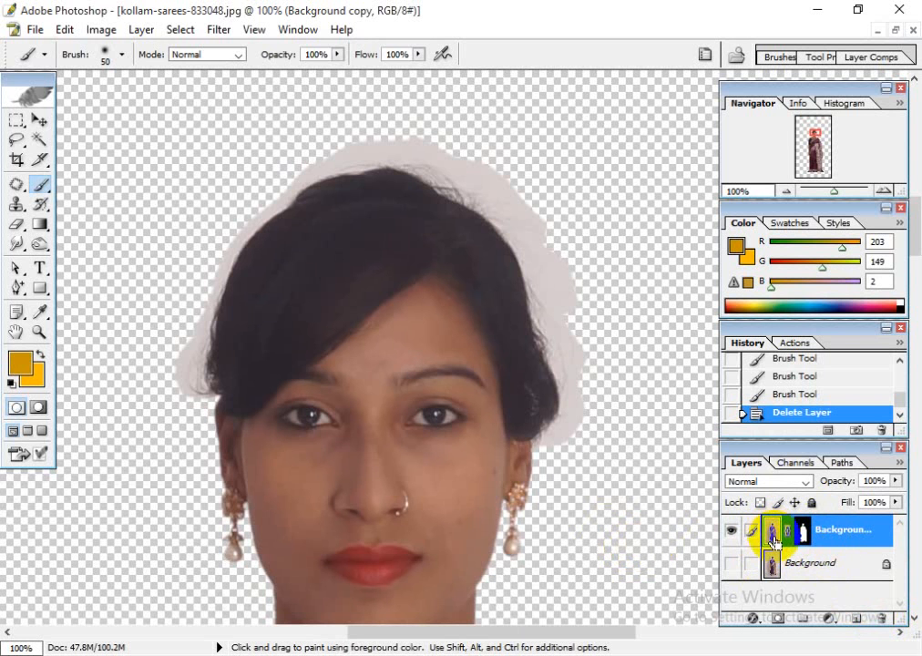
left_click(141, 29)
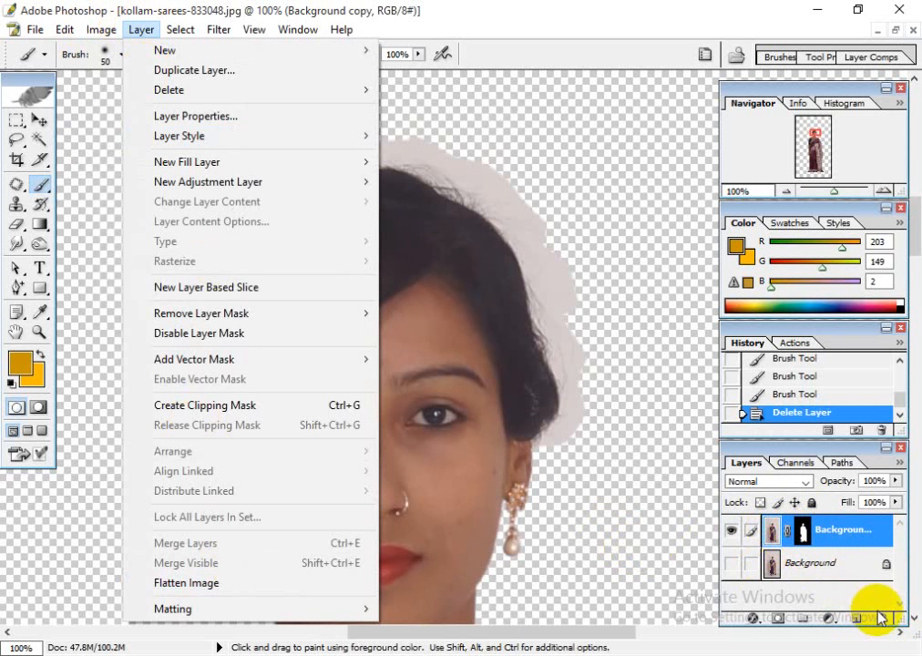
left_click(837, 558)
left_click(841, 535)
left_click(733, 565)
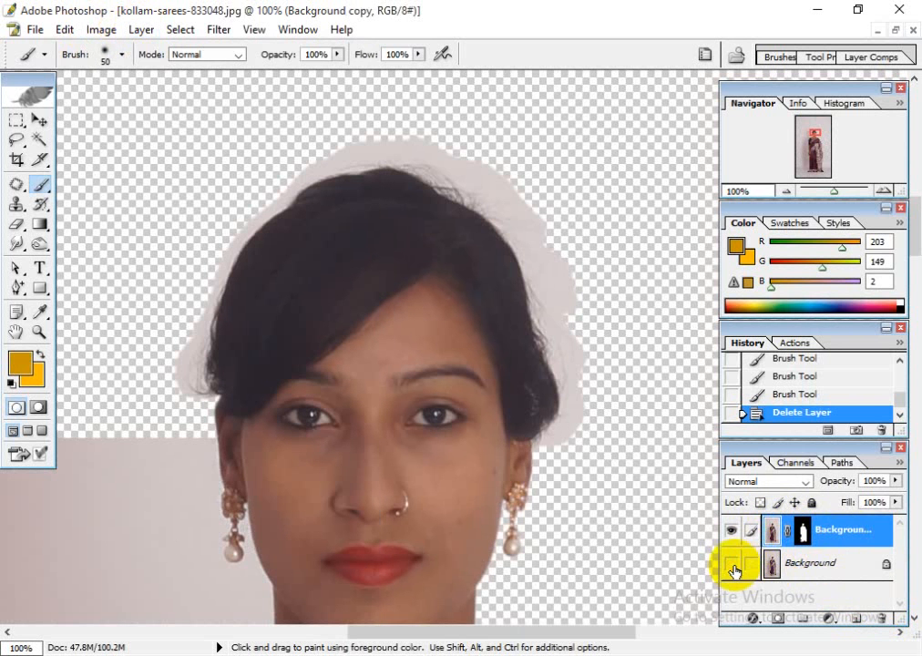
- Switch to the Background Eraser tool for the leftover backdrop along the hair's edge on the Background copy
key("ctrl+plus")
key("ctrl+plus")
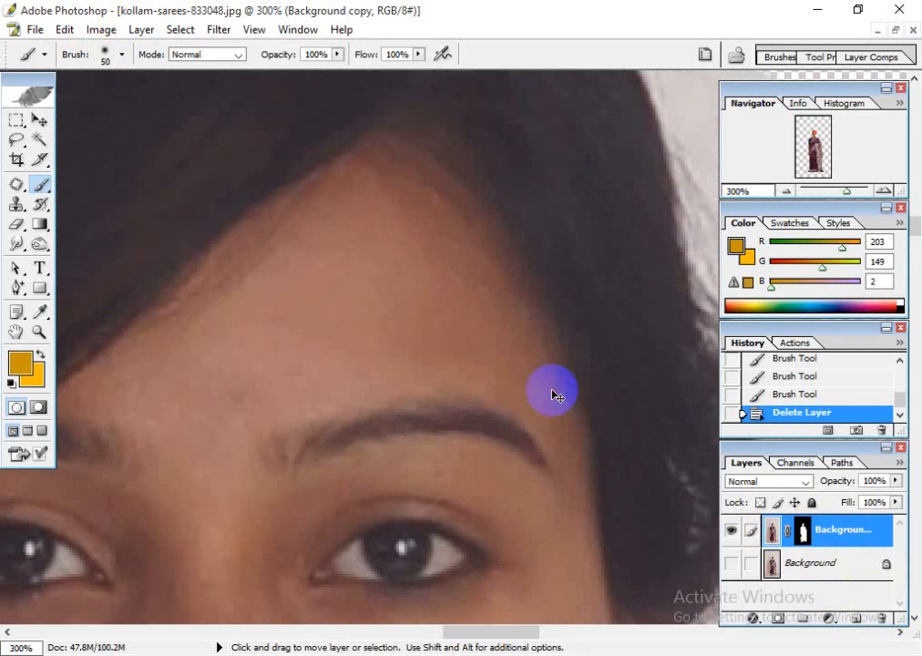
left_click_drag(583, 343, 294, 329)
left_click_drag(425, 397, 442, 261)
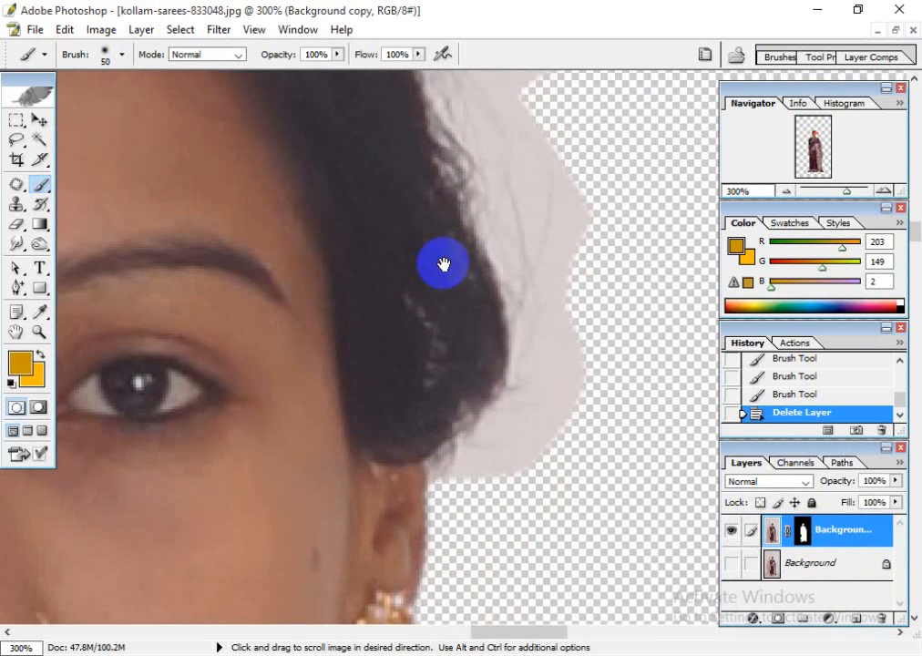
left_click(14, 224)
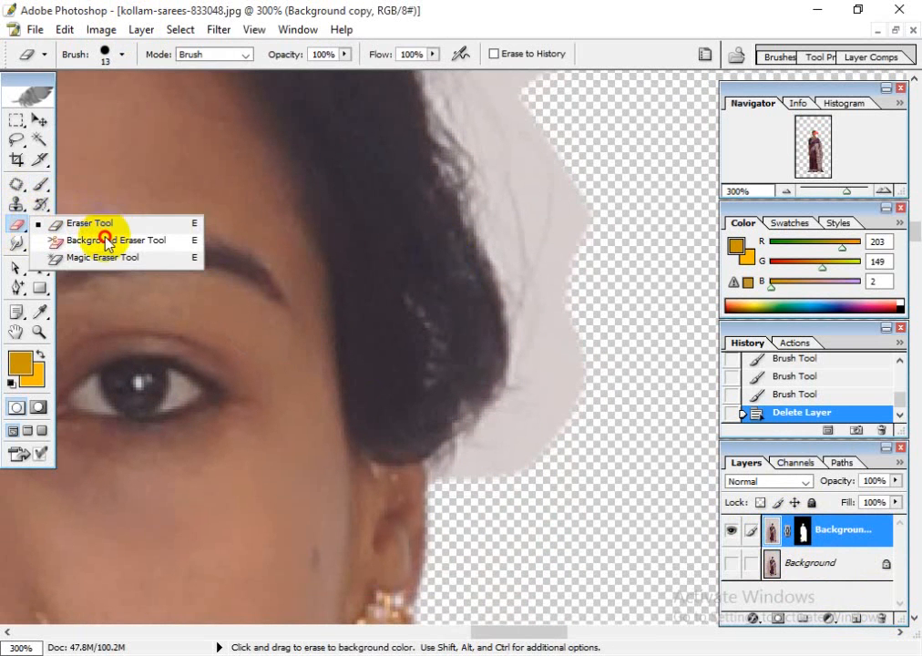
left_click(161, 242)
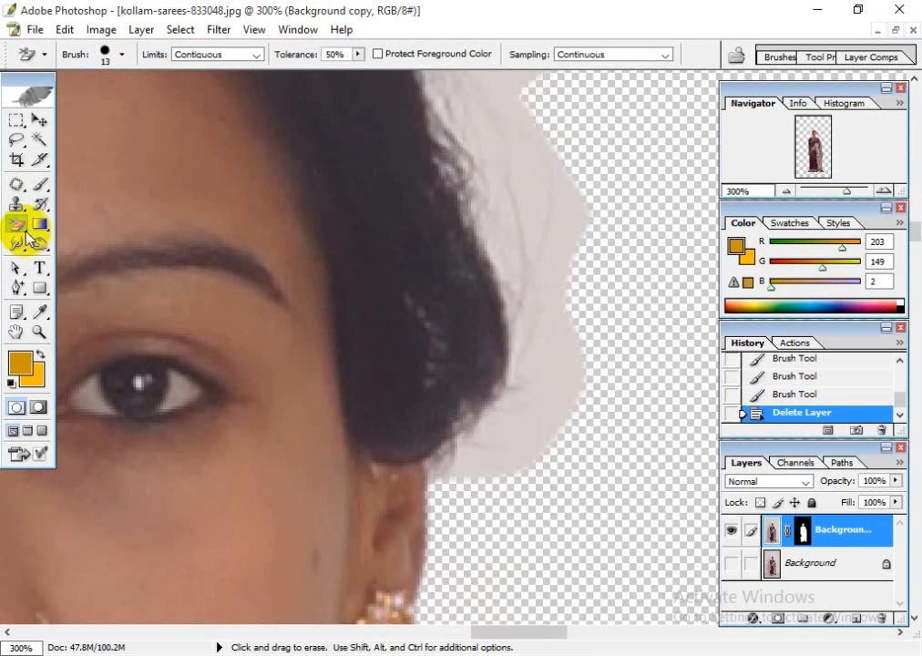
left_click(15, 228)
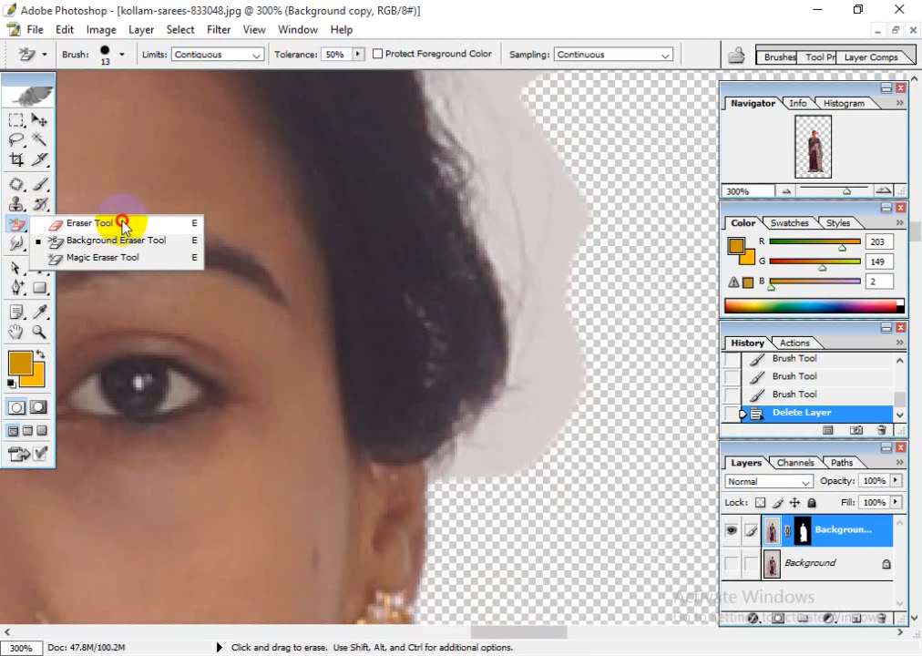
left_click(144, 247)
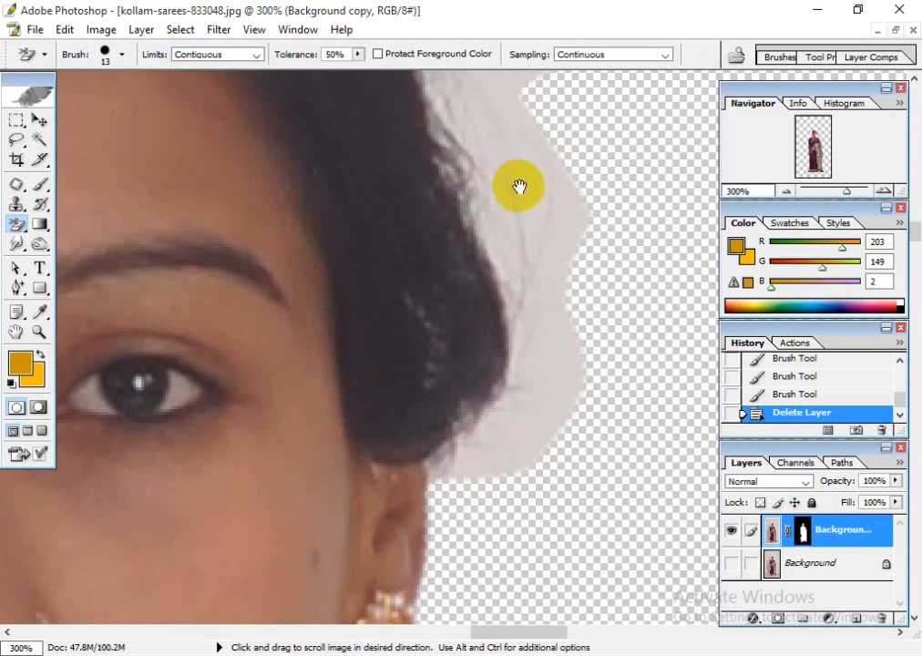
- Set the Background Eraser to Discontiguous limits, 35% tolerance and a 20 px brush
left_click_drag(520, 186, 590, 500)
left_click_drag(406, 248, 599, 436)
left_click_drag(342, 292, 660, 288)
left_click_drag(497, 318, 555, 172)
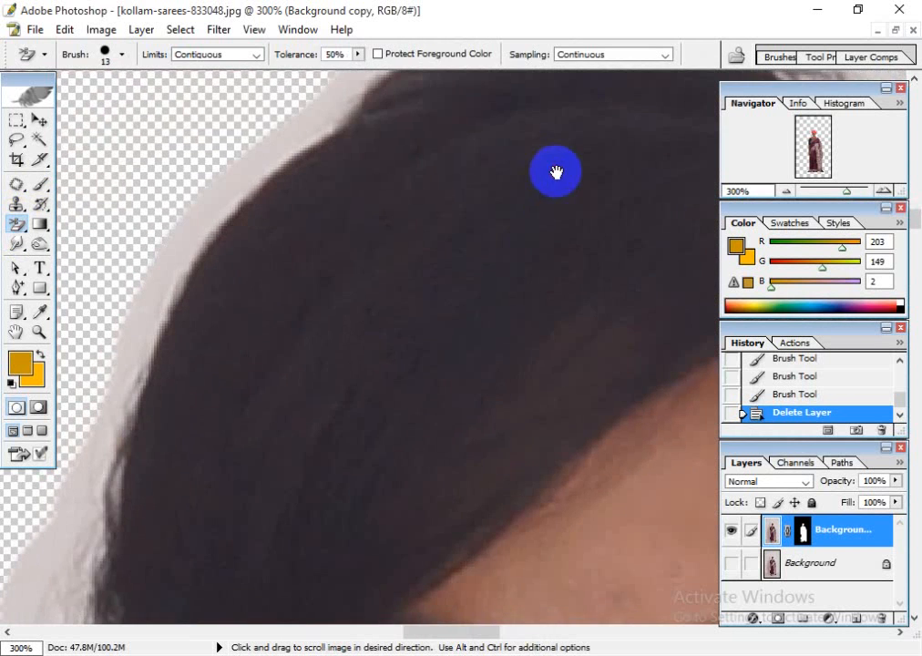
left_click_drag(439, 332, 531, 176)
left_click_drag(404, 381, 420, 301)
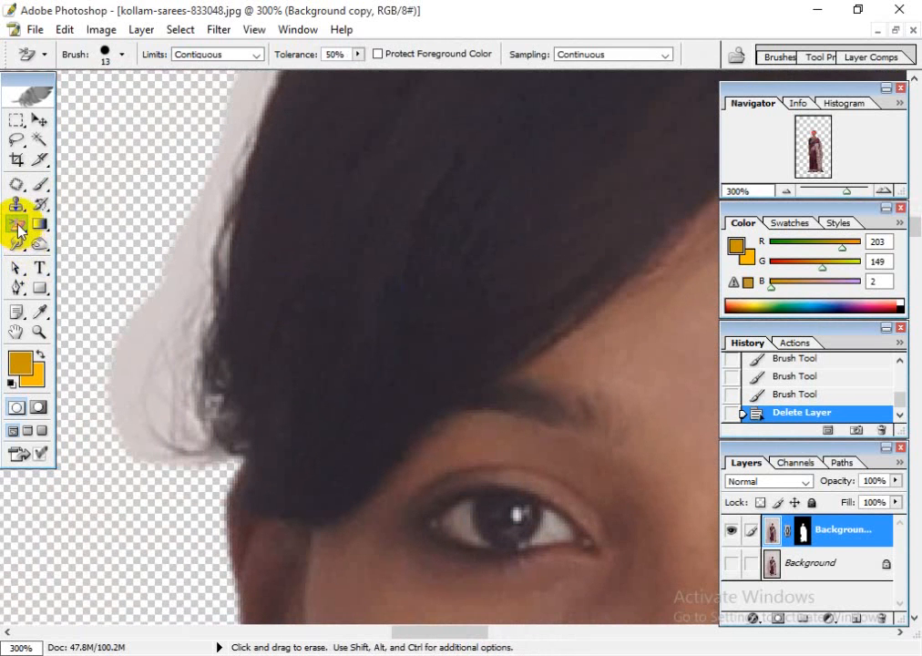
mouse_move(19, 228)
left_mouse_down()
mouse_move(113, 222)
mouse_move(113, 242)
left_mouse_up()
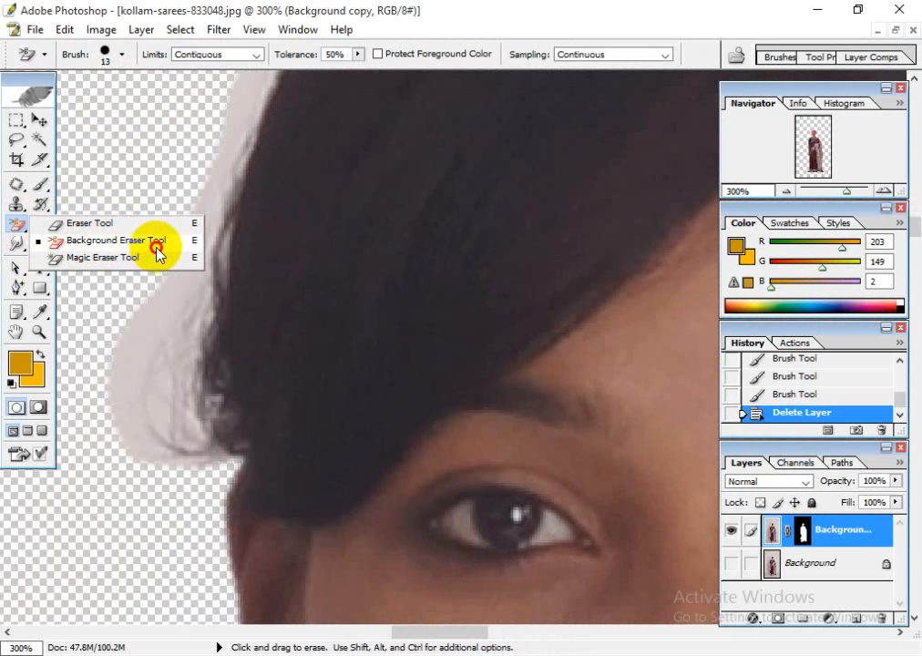
left_click_drag(167, 248, 167, 248)
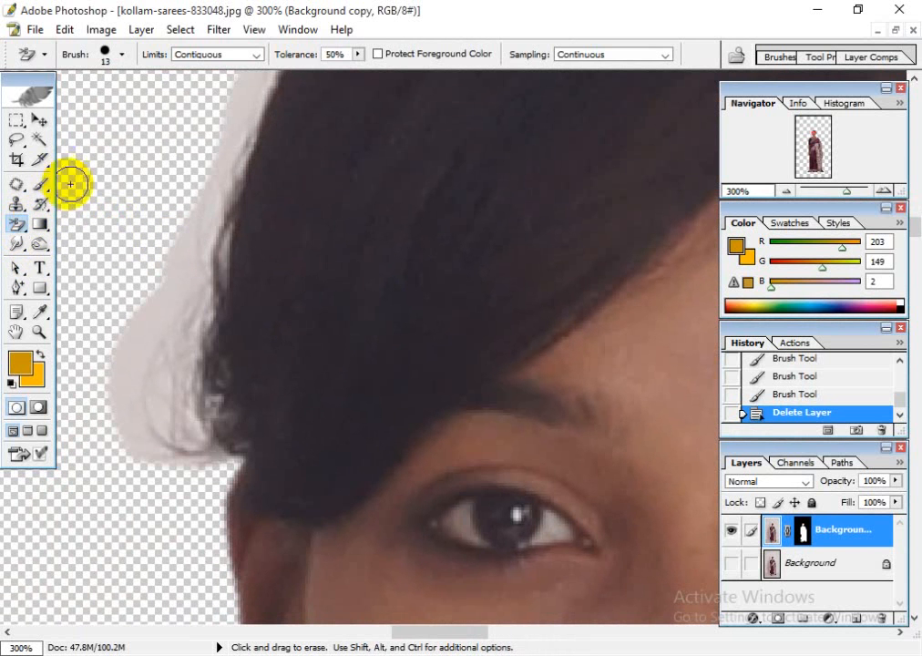
left_click(260, 57)
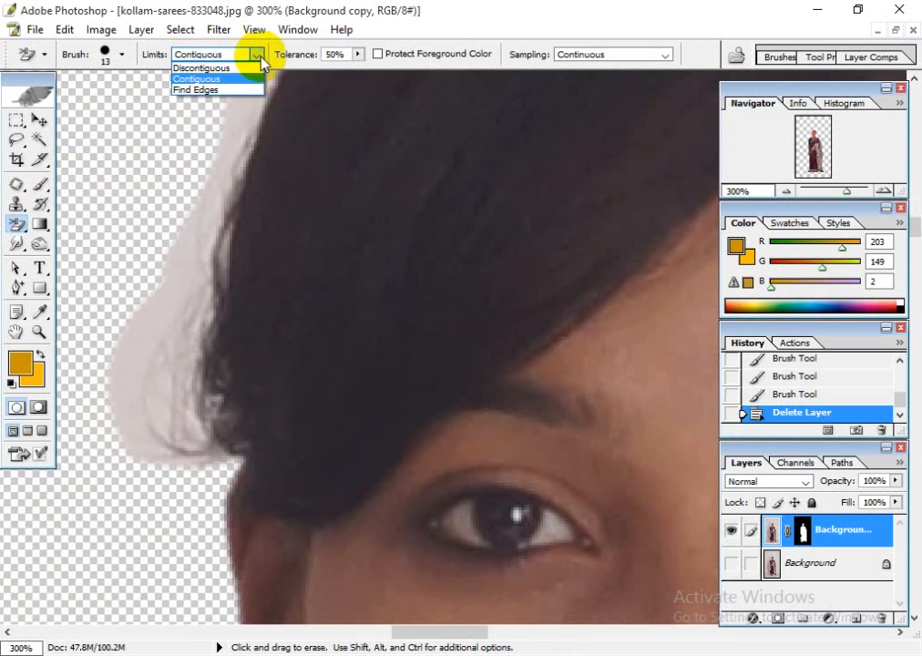
left_click(235, 71)
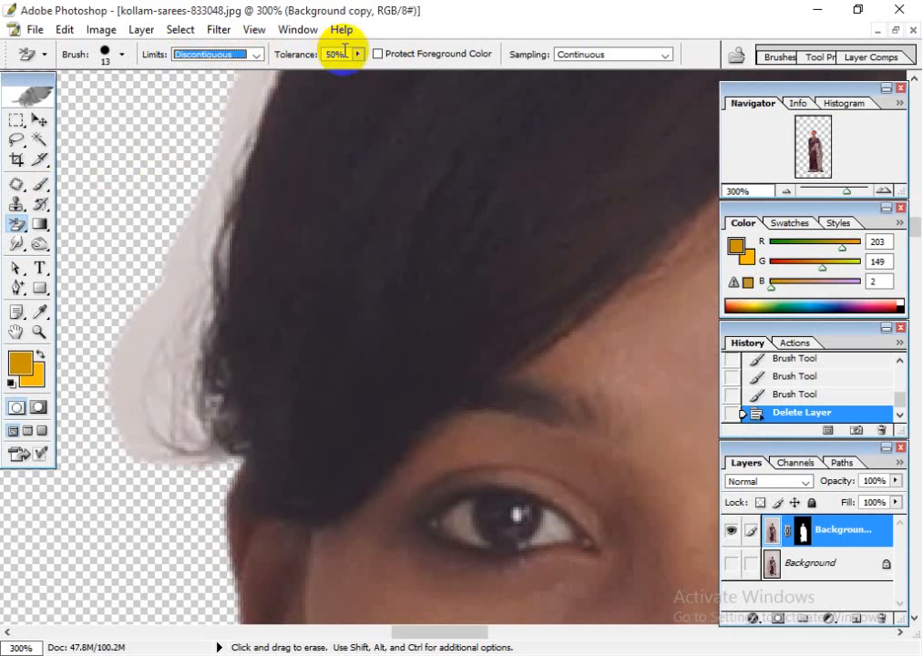
left_click(293, 55)
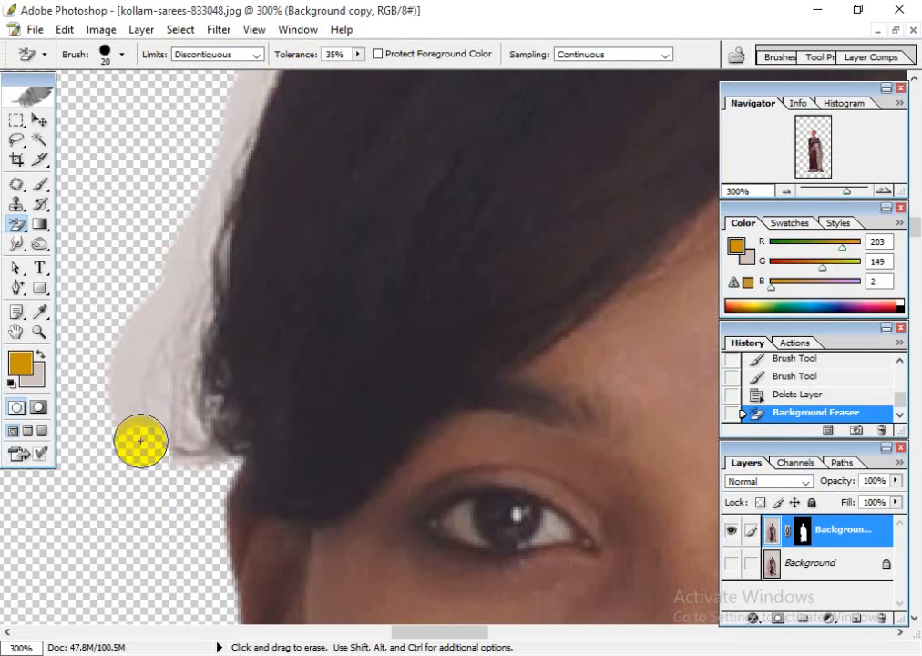
- Remove the backdrop with the Background Eraser along the left side of the hair up towards the crown
mouse_move(140, 441)
left_mouse_down()
mouse_move(126, 343)
mouse_move(156, 288)
mouse_move(165, 300)
mouse_move(186, 214)
mouse_move(189, 309)
mouse_move(195, 284)
mouse_move(187, 364)
mouse_move(173, 358)
mouse_move(161, 388)
mouse_move(165, 468)
mouse_move(183, 418)
mouse_move(194, 455)
mouse_move(156, 331)
mouse_move(204, 189)
mouse_move(274, 213)
mouse_move(199, 499)
left_mouse_up()
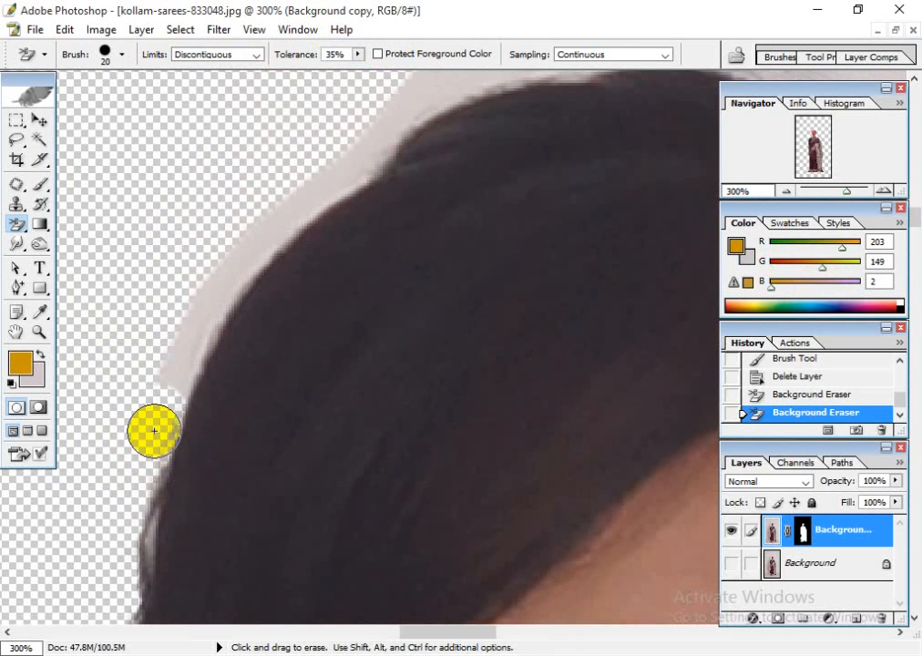
left_click_drag(154, 431, 191, 336)
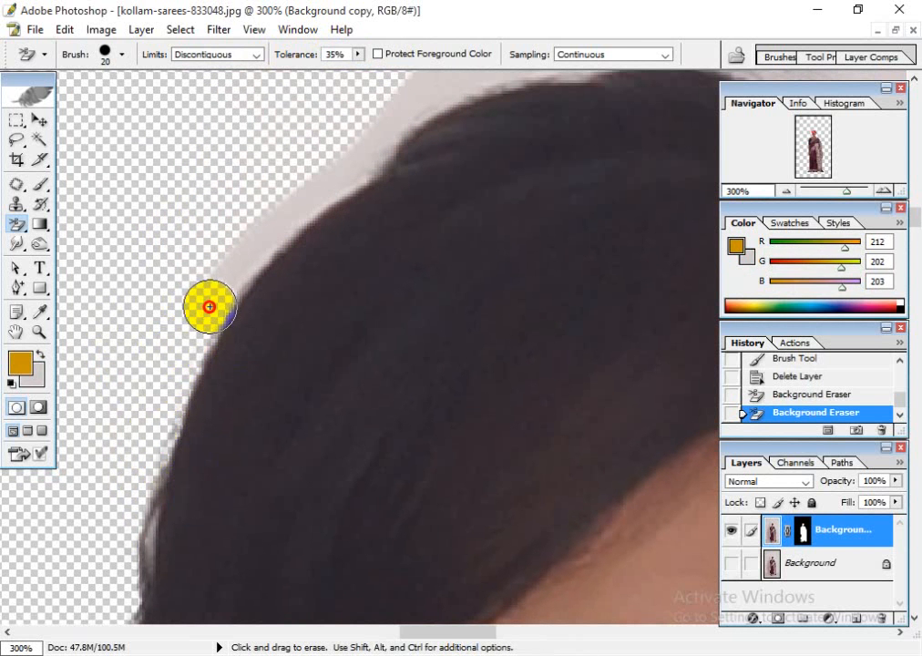
mouse_move(217, 297)
left_mouse_down()
mouse_move(276, 236)
mouse_move(266, 236)
mouse_move(345, 184)
mouse_move(366, 140)
mouse_move(376, 156)
mouse_move(229, 329)
mouse_move(307, 254)
left_mouse_up()
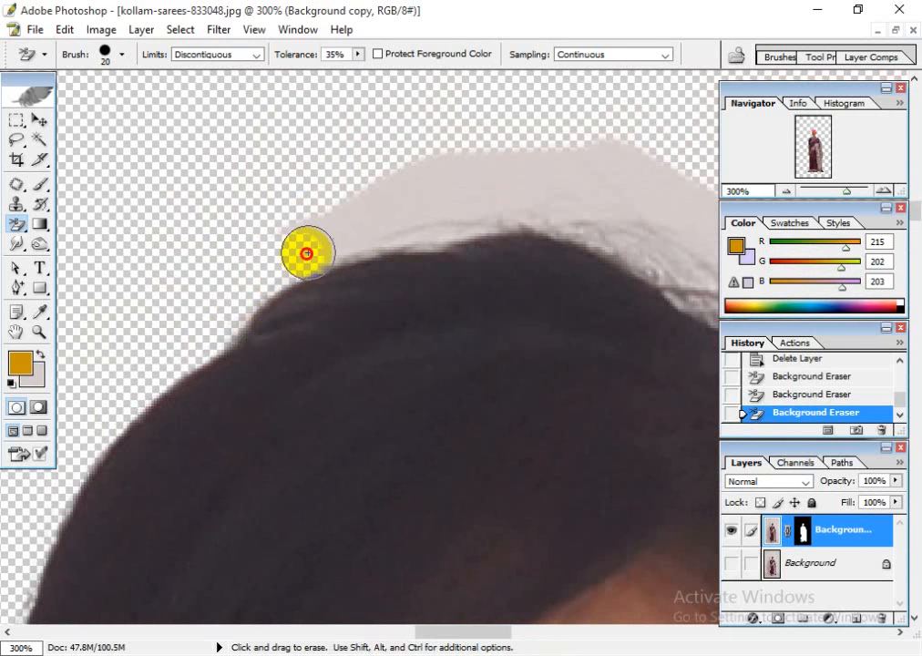
- Remove the backdrop touching the hair over the crown and down its right side with the Background Eraser
mouse_move(372, 238)
left_mouse_down()
mouse_move(429, 225)
mouse_move(576, 223)
mouse_move(332, 227)
left_mouse_up()
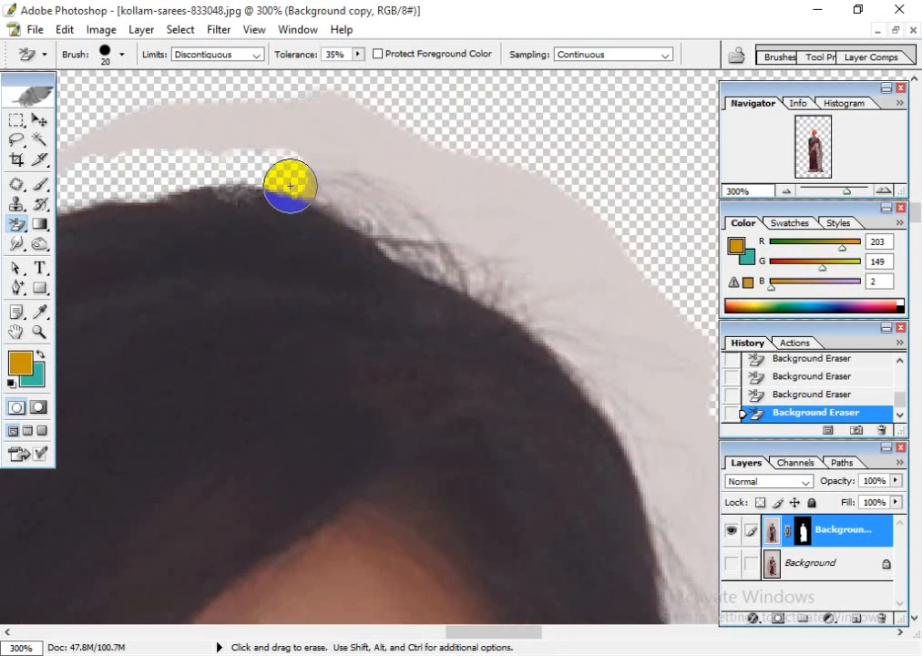
mouse_move(300, 184)
left_mouse_down()
mouse_move(356, 183)
mouse_move(372, 198)
mouse_move(331, 197)
mouse_move(397, 223)
mouse_move(363, 200)
mouse_move(437, 251)
mouse_move(441, 236)
mouse_move(512, 286)
mouse_move(446, 256)
mouse_move(519, 279)
mouse_move(530, 322)
mouse_move(503, 342)
mouse_move(379, 237)
left_mouse_up()
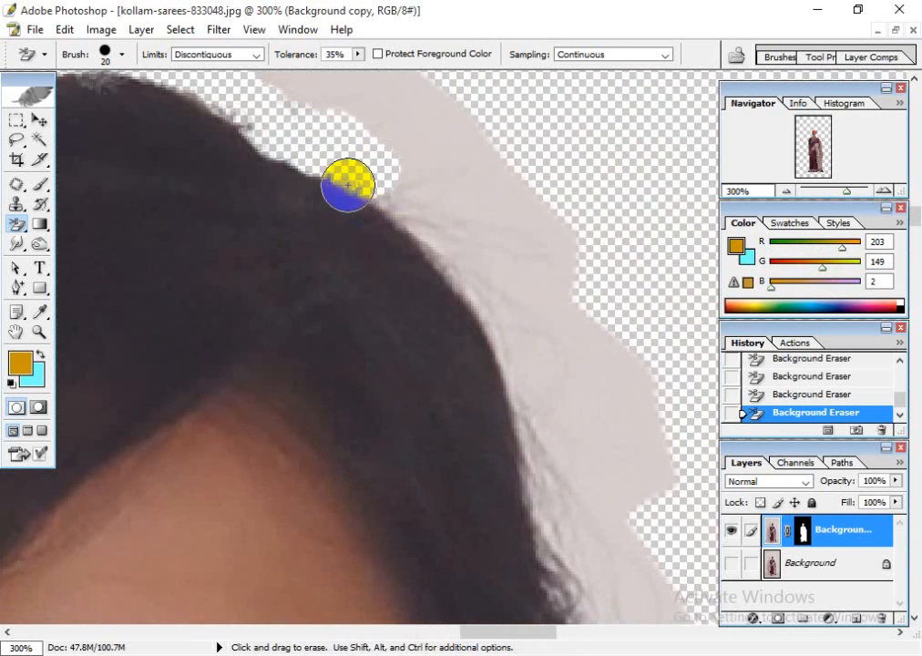
mouse_move(346, 190)
left_mouse_down()
mouse_move(467, 254)
mouse_move(488, 285)
mouse_move(412, 229)
mouse_move(472, 286)
mouse_move(511, 348)
mouse_move(495, 321)
mouse_move(539, 468)
mouse_move(476, 266)
mouse_move(489, 353)
mouse_move(498, 350)
mouse_move(561, 500)
left_mouse_up()
mouse_move(561, 500)
left_mouse_down()
mouse_move(557, 469)
mouse_move(478, 224)
mouse_move(490, 255)
mouse_move(492, 345)
mouse_move(483, 366)
mouse_move(427, 428)
left_mouse_up()
left_click_drag(384, 391, 544, 618)
left_click_drag(445, 250, 562, 587)
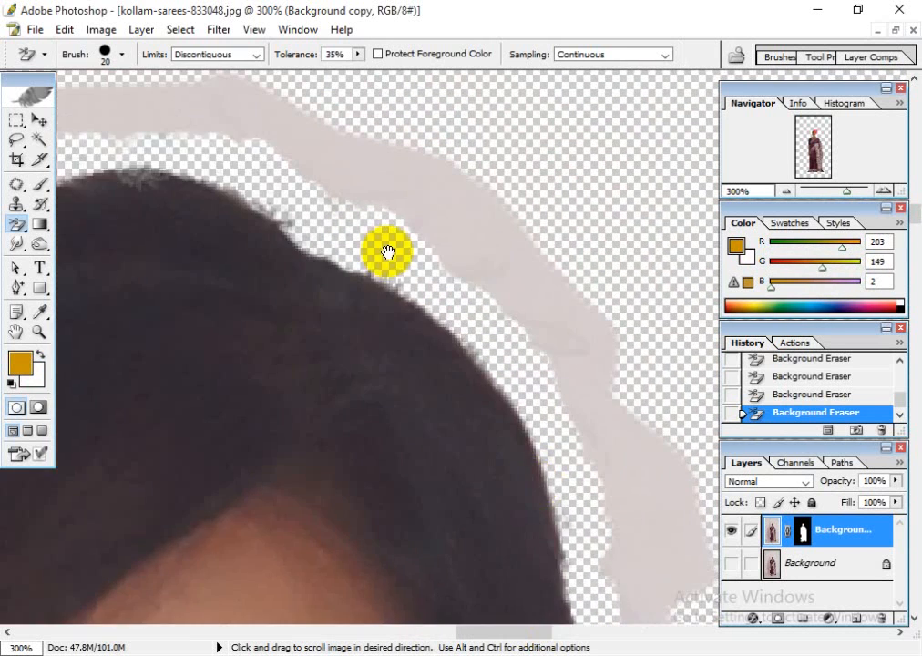
- Switch to the regular Eraser, enlarge it to 30 px and erase the leftover backdrop strip above the crown
mouse_move(111, 198)
left_mouse_down()
mouse_move(512, 325)
mouse_move(510, 296)
left_mouse_up()
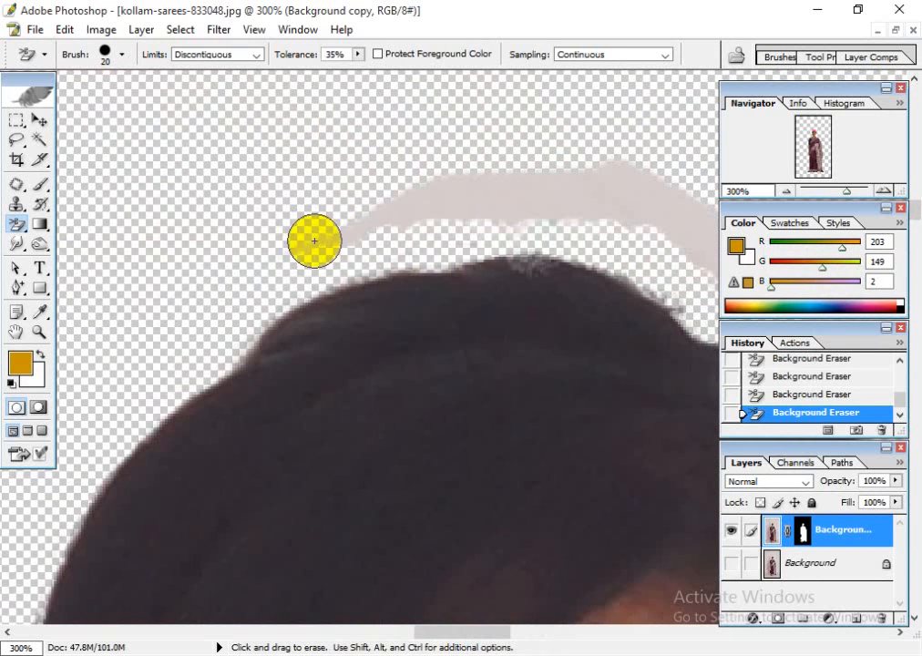
mouse_move(16, 225)
left_mouse_down()
mouse_move(117, 224)
mouse_move(69, 224)
left_mouse_up()
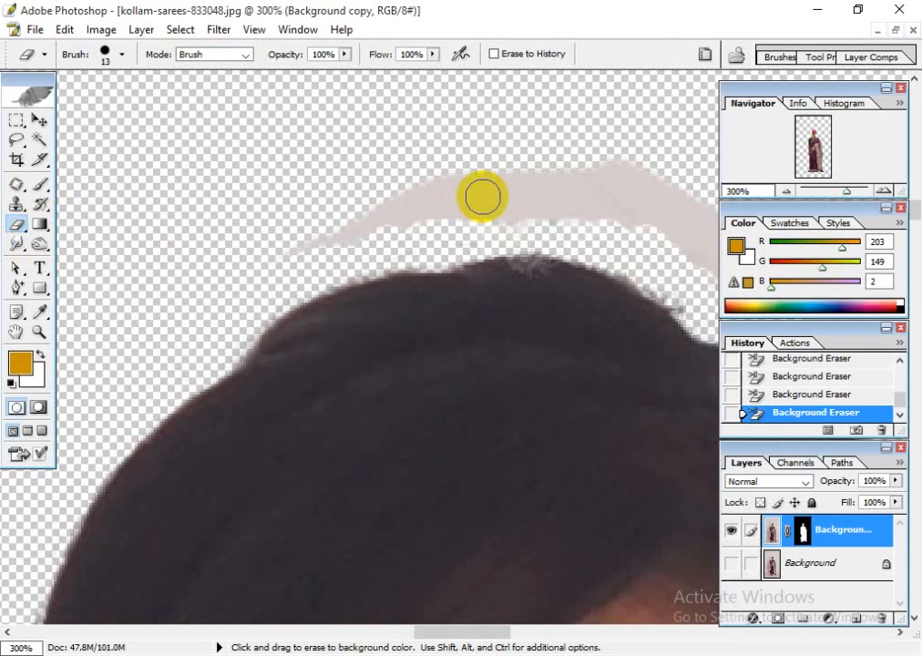
key("bracketright")
key("bracketright")
mouse_move(253, 223)
left_mouse_down()
mouse_move(460, 209)
mouse_move(445, 189)
mouse_move(569, 196)
mouse_move(277, 185)
left_mouse_up()
key("space")
mouse_move(278, 185)
left_mouse_down()
mouse_move(366, 190)
mouse_move(428, 235)
mouse_move(349, 174)
mouse_move(462, 252)
mouse_move(472, 196)
mouse_move(527, 257)
mouse_move(343, 156)
left_mouse_up()
key("space")
- Erase the rest of the detached backdrop strip down the right side of the hair with the 30 px Eraser
mouse_move(325, 168)
left_mouse_down()
mouse_move(358, 208)
mouse_move(347, 137)
mouse_move(419, 202)
mouse_move(412, 221)
mouse_move(370, 212)
mouse_move(446, 270)
mouse_move(436, 240)
mouse_move(483, 273)
mouse_move(516, 354)
mouse_move(462, 309)
mouse_move(525, 424)
left_mouse_up()
key("space")
mouse_move(524, 421)
left_mouse_down()
mouse_move(455, 242)
mouse_move(507, 254)
mouse_move(493, 242)
mouse_move(567, 408)
mouse_move(498, 268)
mouse_move(485, 348)
mouse_move(507, 416)
mouse_move(491, 398)
mouse_move(503, 442)
mouse_move(463, 352)
mouse_move(490, 432)
left_mouse_up()
key("space")
mouse_move(491, 438)
left_mouse_down()
mouse_move(465, 249)
mouse_move(457, 316)
mouse_move(463, 291)
mouse_move(489, 352)
mouse_move(510, 349)
mouse_move(507, 312)
mouse_move(508, 362)
mouse_move(539, 421)
left_mouse_up()
key("space")
left_click_drag(543, 422, 530, 249)
mouse_move(522, 256)
left_mouse_down()
mouse_move(527, 389)
mouse_move(479, 465)
mouse_move(516, 388)
mouse_move(464, 457)
mouse_move(450, 447)
mouse_move(494, 427)
left_mouse_up()
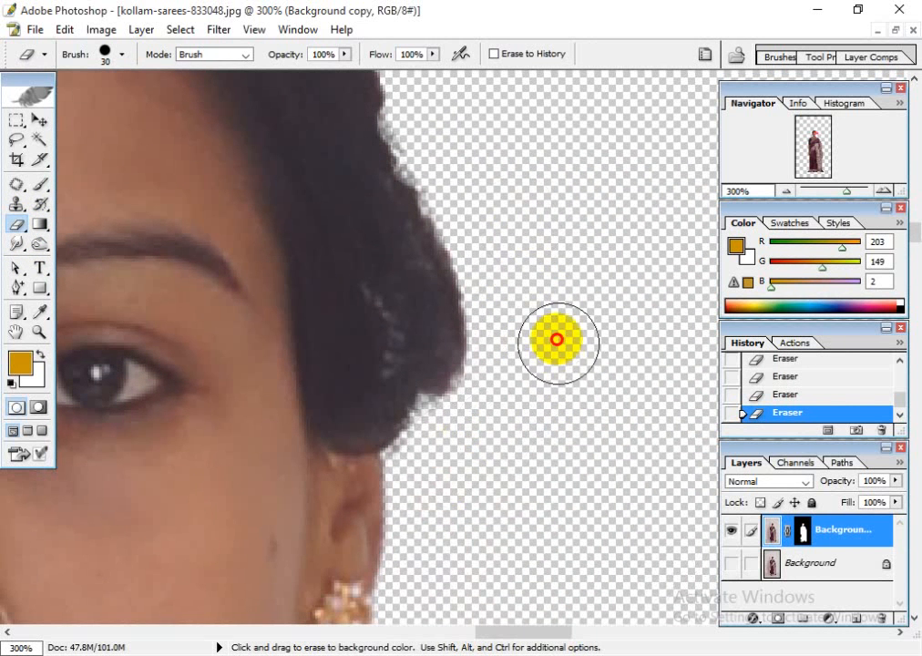
- Examine the cutout's edges around the hair, face, neck and shoulder for leftover backdrop or gaps
key("space")
left_click_drag(533, 230, 601, 436)
key("space")
left_click_drag(507, 220, 587, 437)
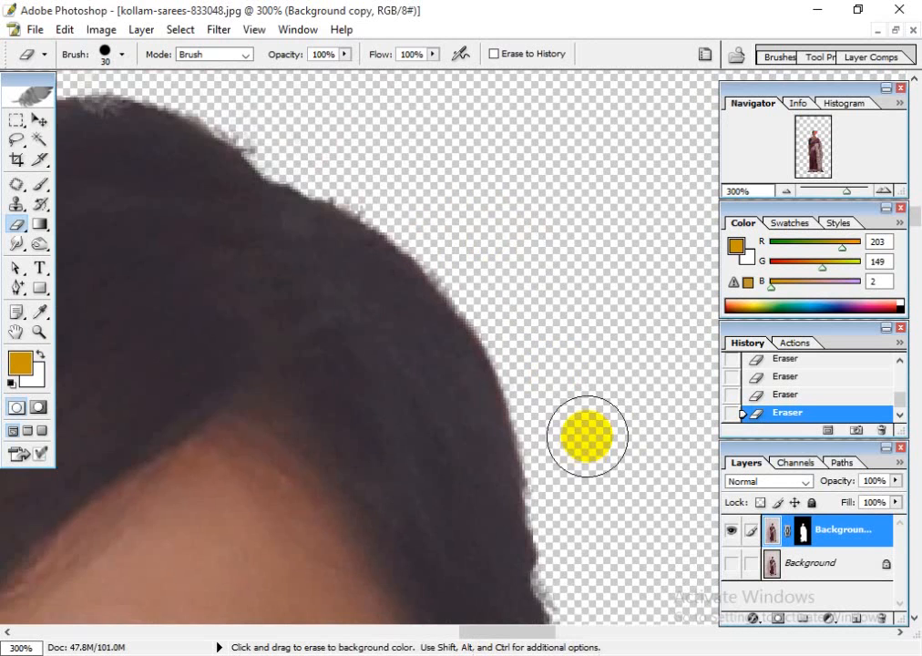
key("space")
left_click_drag(535, 262, 617, 426)
key("space")
left_click_drag(364, 228, 588, 247)
key("space")
left_click_drag(261, 374, 237, 74)
left_click_drag(283, 284, 452, 285)
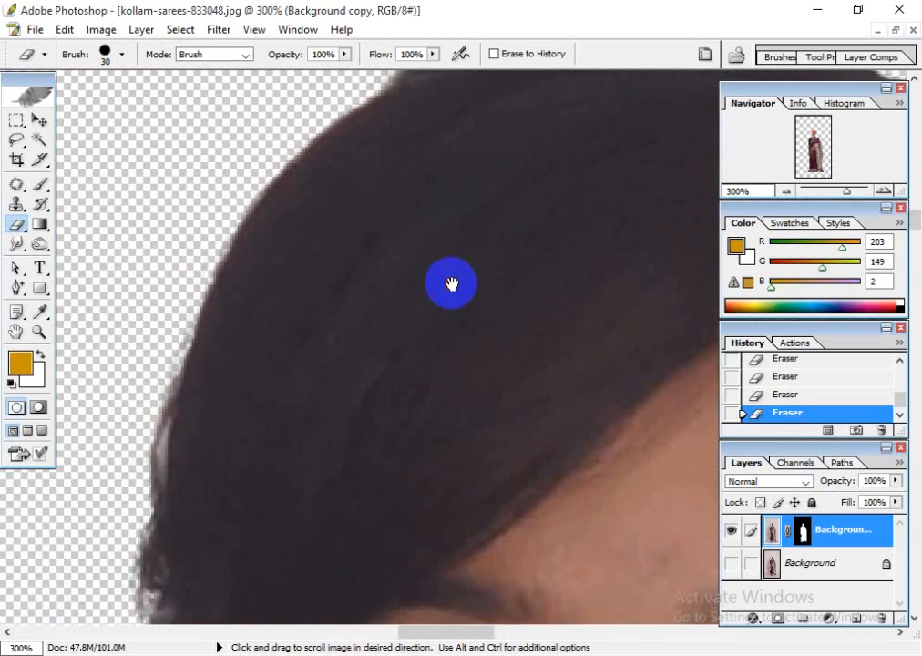
left_click_drag(195, 264, 284, 234)
left_click_drag(325, 601, 325, 294)
left_click_drag(318, 486, 336, 103)
left_click_drag(442, 592, 392, 278)
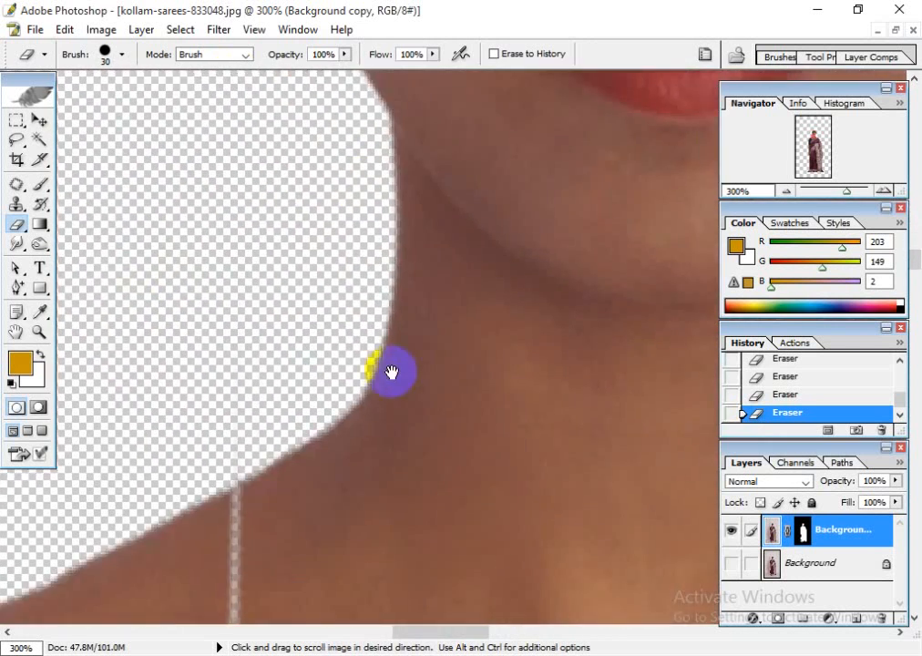
left_click_drag(392, 372, 444, 206)
key("space")
mouse_move(349, 468)
left_mouse_down()
mouse_move(364, 307)
mouse_move(393, 345)
mouse_move(397, 333)
left_mouse_up()
- Sample the shoulder's brown skin tone, brush a test stroke over the thin vertical gap and undo it
left_click(40, 185)
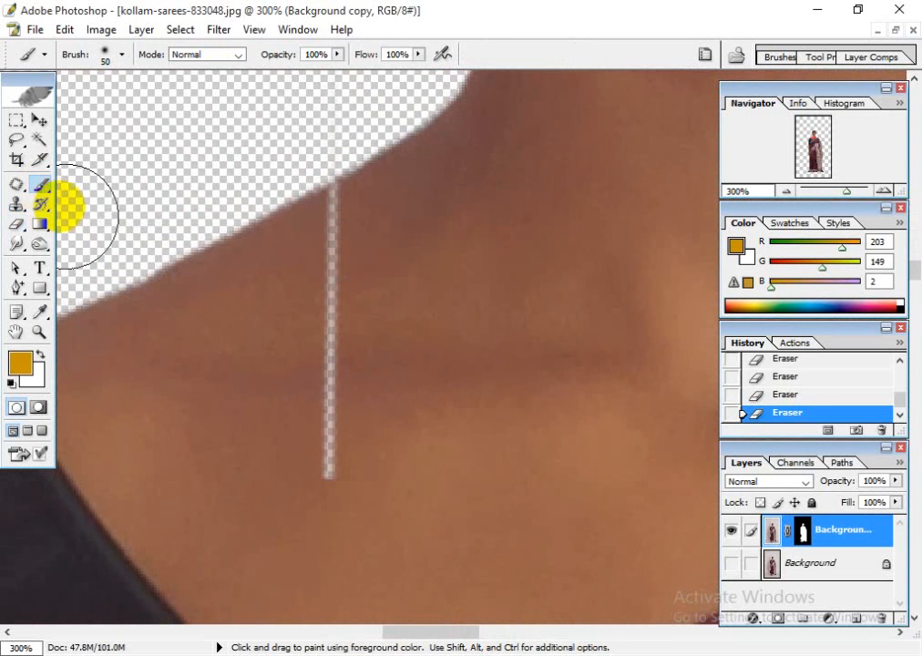
left_click(40, 314)
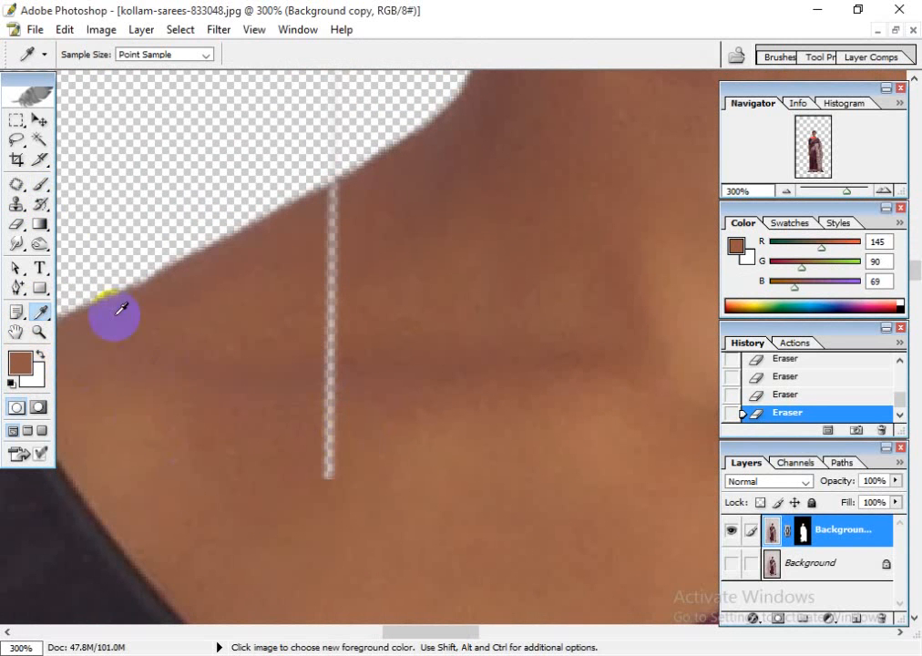
left_click(40, 184)
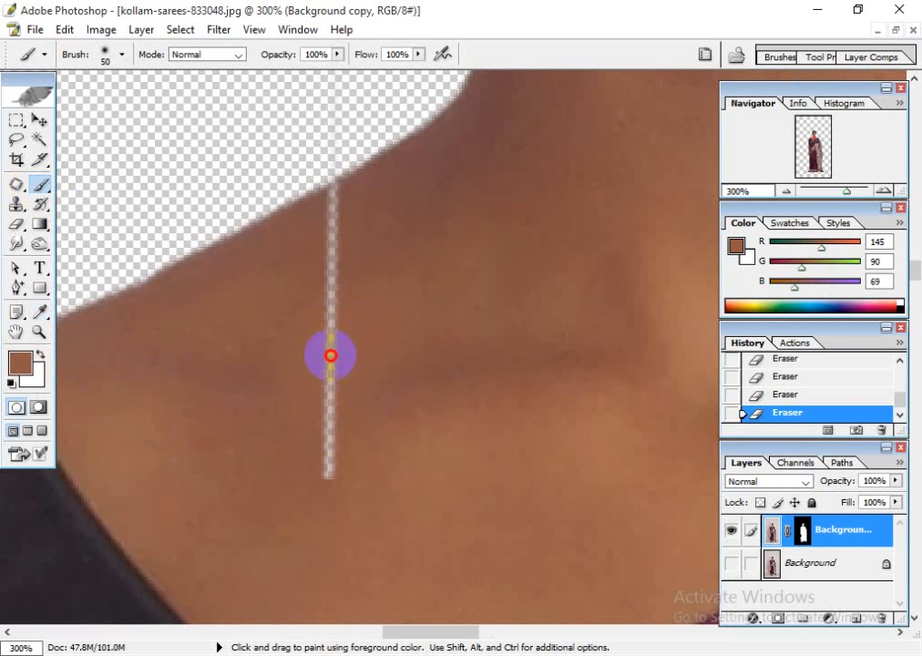
left_click_drag(329, 353, 337, 305)
key("ctrl+z")
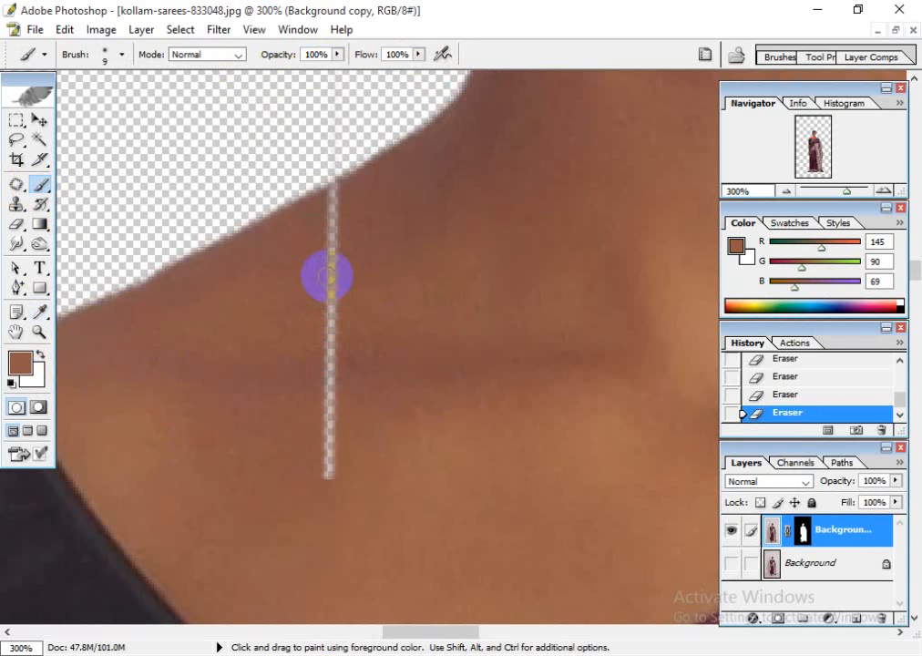
- Try to fill the thin vertical gap on the shoulder with the sampled skin tone using a 9 px brush
left_click(330, 367)
left_click(337, 454)
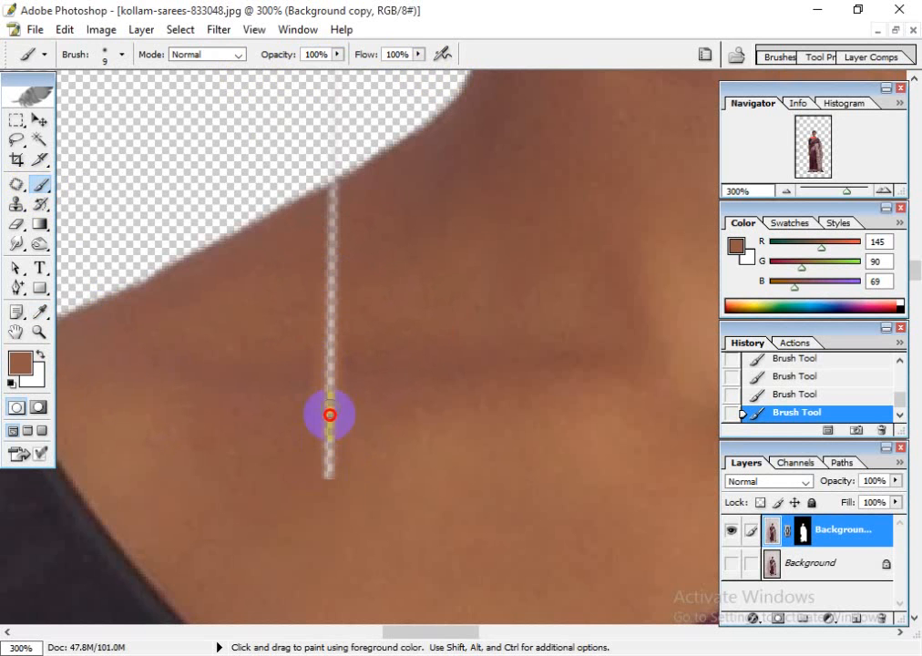
left_click(329, 483)
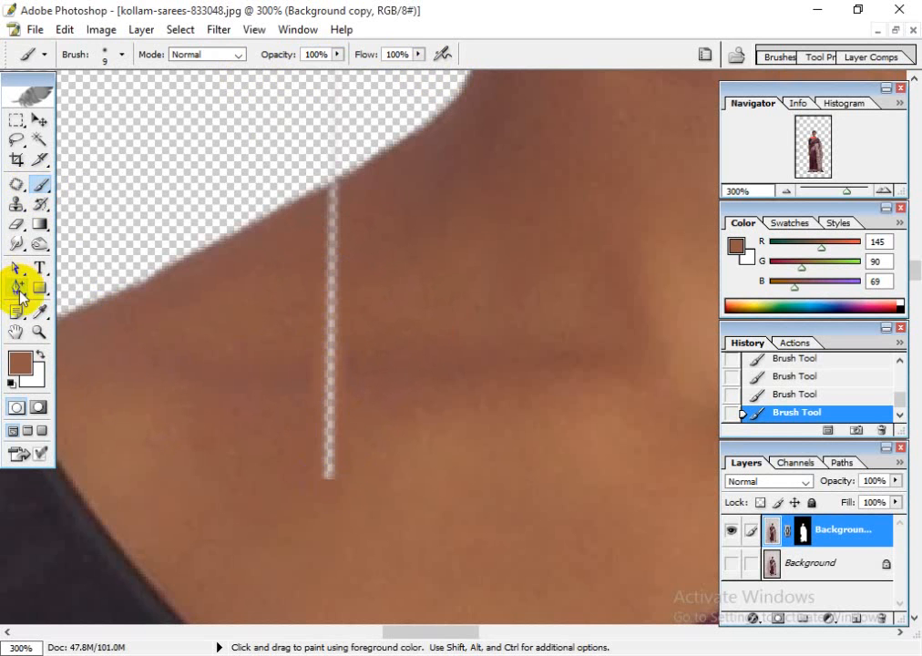
- Try to smudge the surrounding skin into the shoulder's thin gap with a 6 px brush at 21% strength
left_click(18, 246)
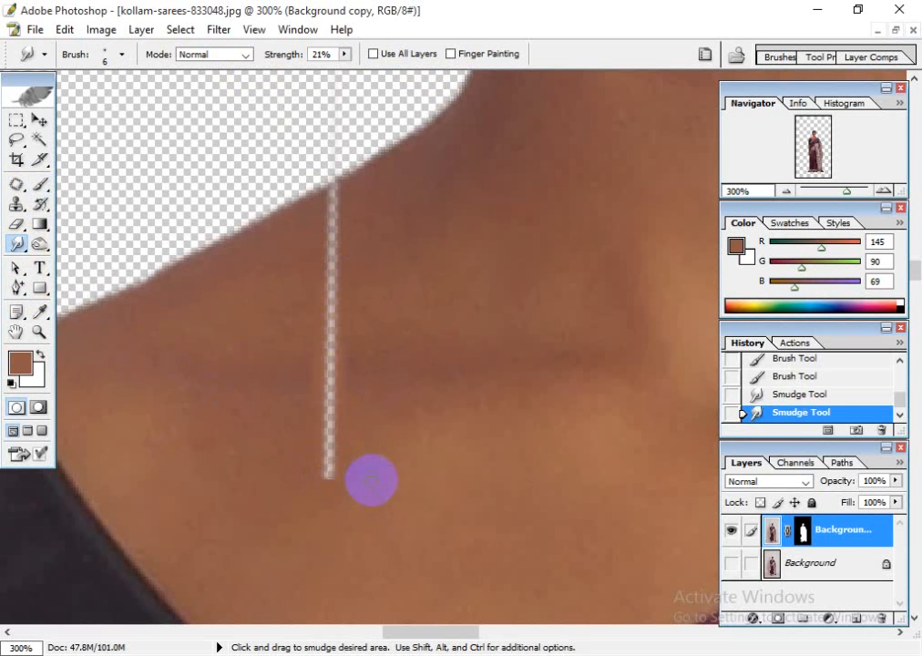
left_click_drag(370, 480, 322, 457)
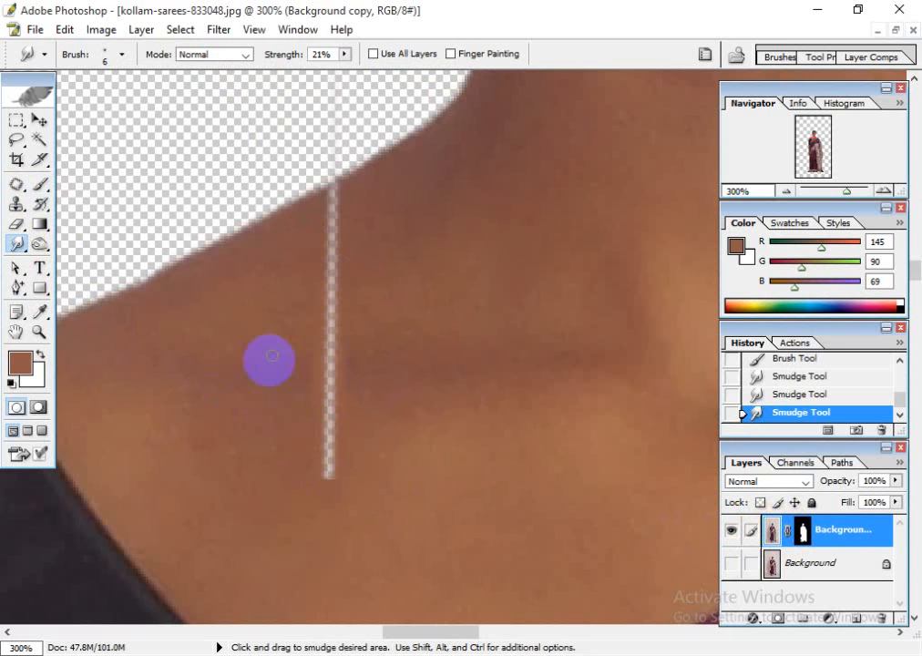
left_click_drag(300, 269, 309, 353)
- Erase around the empty area beside the neck and pearl earring with the 30 px Eraser
left_click(18, 223)
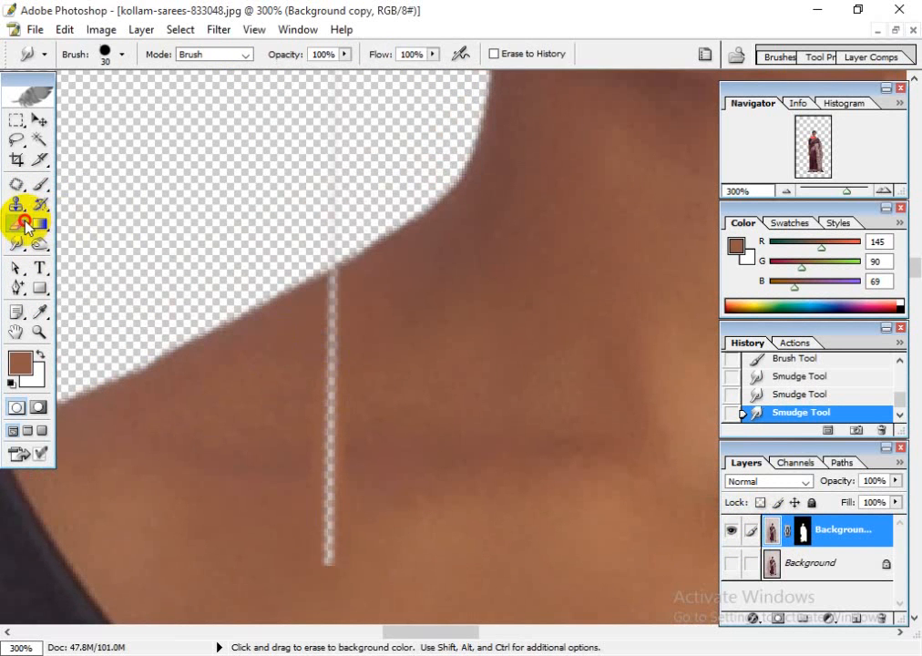
mouse_move(342, 201)
left_mouse_down()
mouse_move(322, 379)
mouse_move(298, 360)
mouse_move(304, 350)
mouse_move(284, 485)
left_mouse_up()
mouse_move(284, 391)
left_mouse_down()
mouse_move(288, 311)
mouse_move(309, 411)
mouse_move(272, 281)
mouse_move(275, 303)
mouse_move(327, 341)
mouse_move(305, 364)
mouse_move(284, 340)
left_mouse_up()
mouse_move(290, 410)
left_mouse_down()
mouse_move(278, 249)
mouse_move(313, 398)
left_mouse_up()
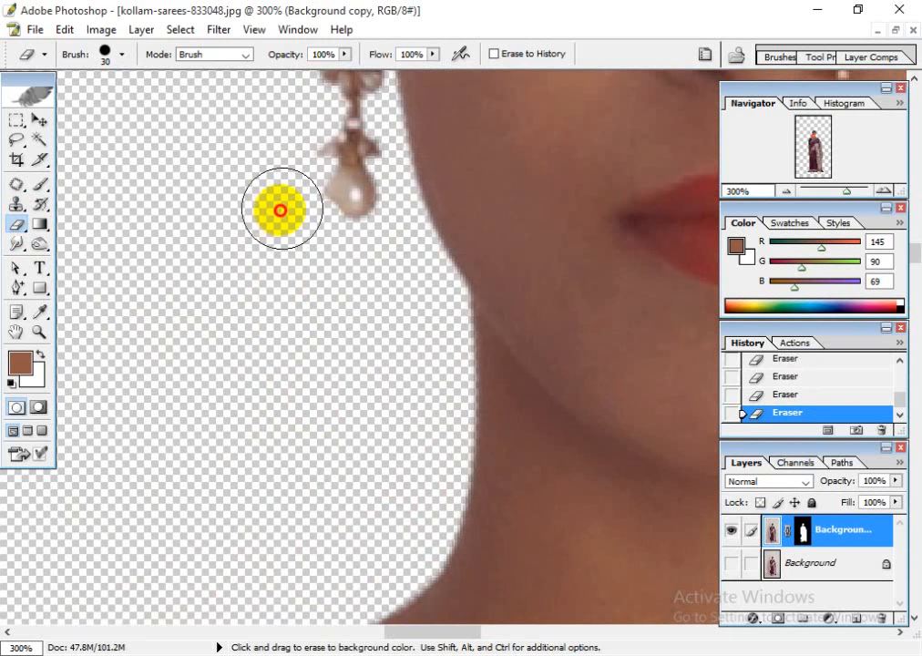
- Erase the empty area beside the pearl earring and above the shoulder line with the 30 px Eraser
left_click_drag(285, 201, 307, 241)
left_click(307, 198)
left_click(306, 224)
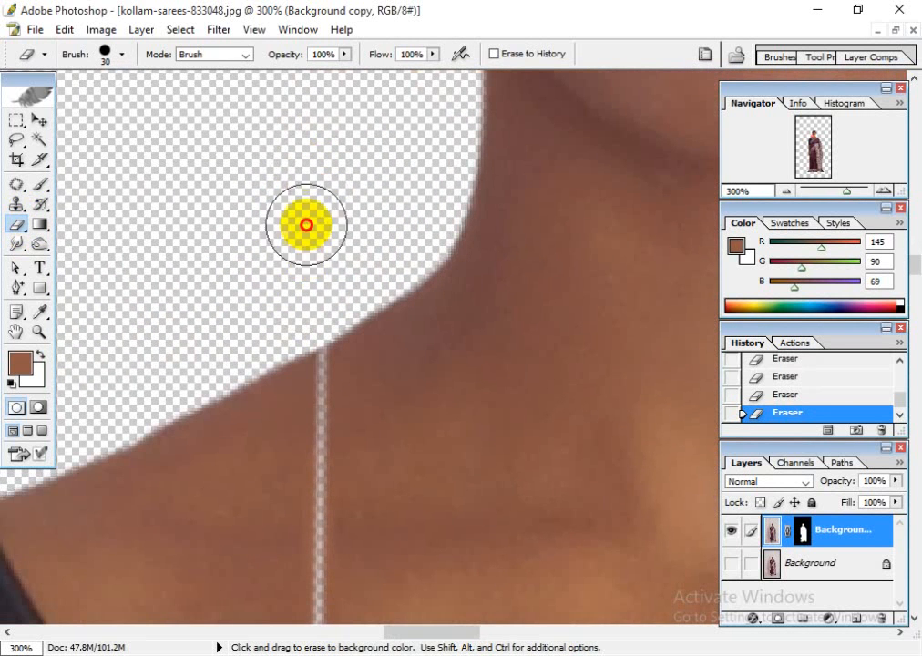
left_click(302, 246)
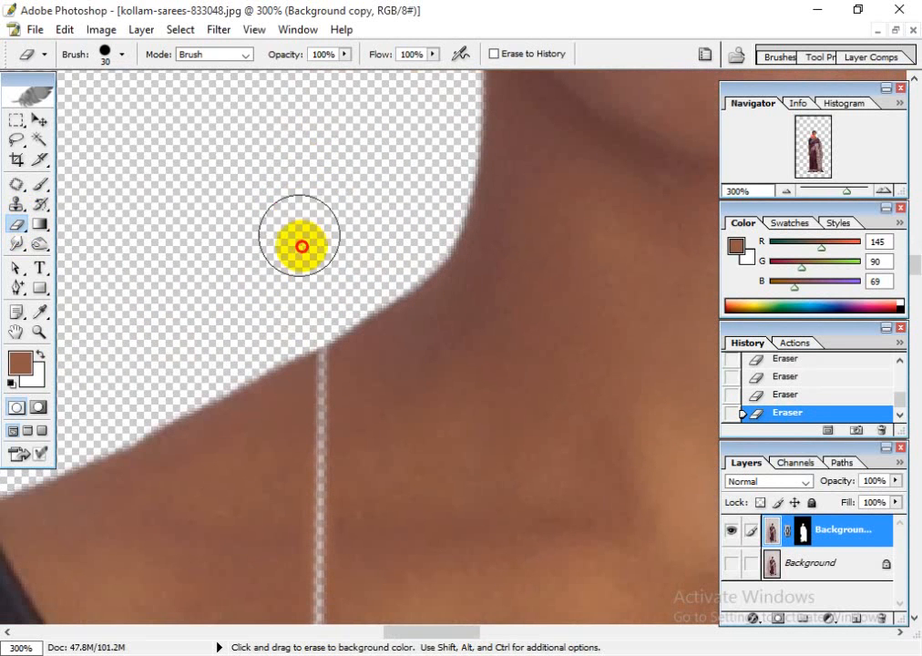
- Delete the original Background layer and confirm the deletion
left_click(843, 563)
left_click(880, 622)
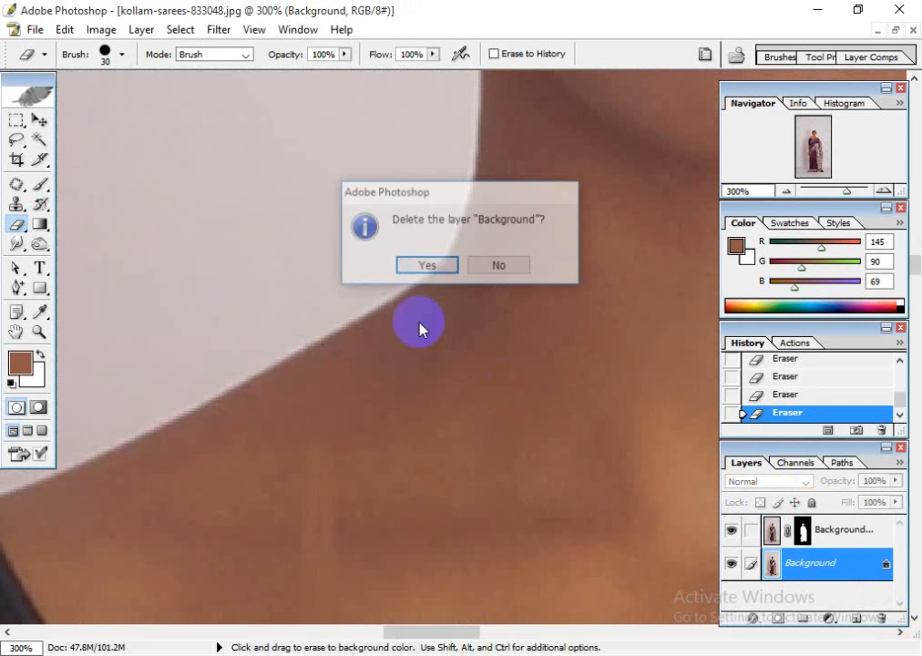
left_click(423, 264)
- Try to smudge skin into the lower end of the shoulder's thin gap with a 20 px brush at 21% strength
mouse_move(464, 384)
left_mouse_down()
mouse_move(537, 326)
mouse_move(549, 268)
mouse_move(541, 354)
mouse_move(511, 287)
mouse_move(537, 368)
left_mouse_up()
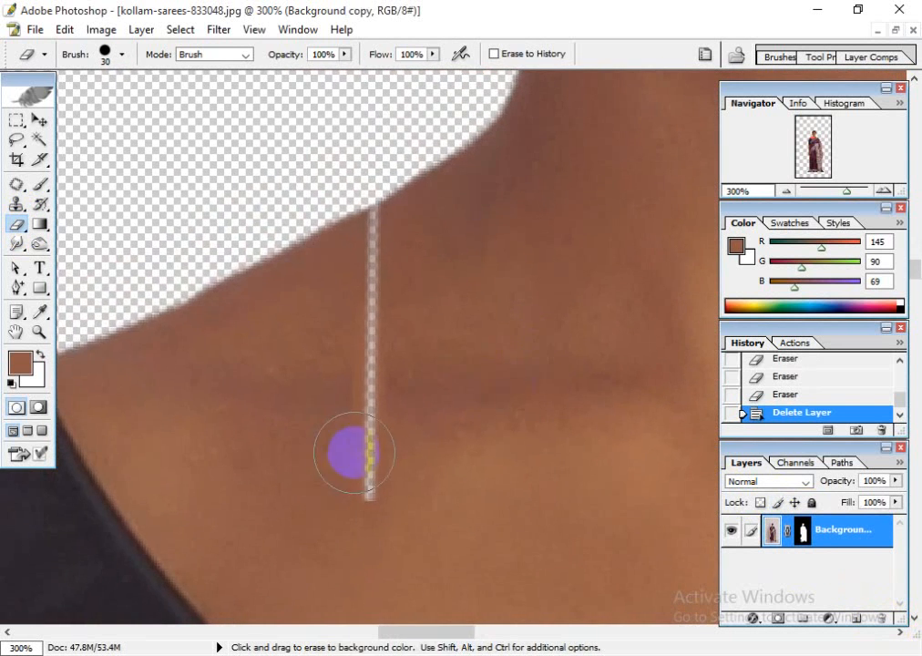
left_click(39, 119)
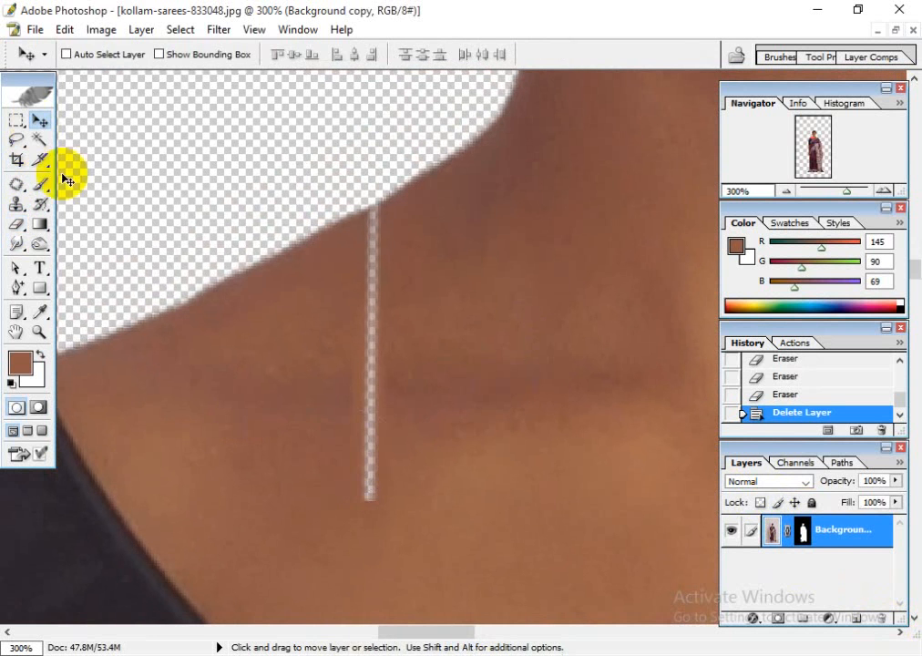
left_click(18, 244)
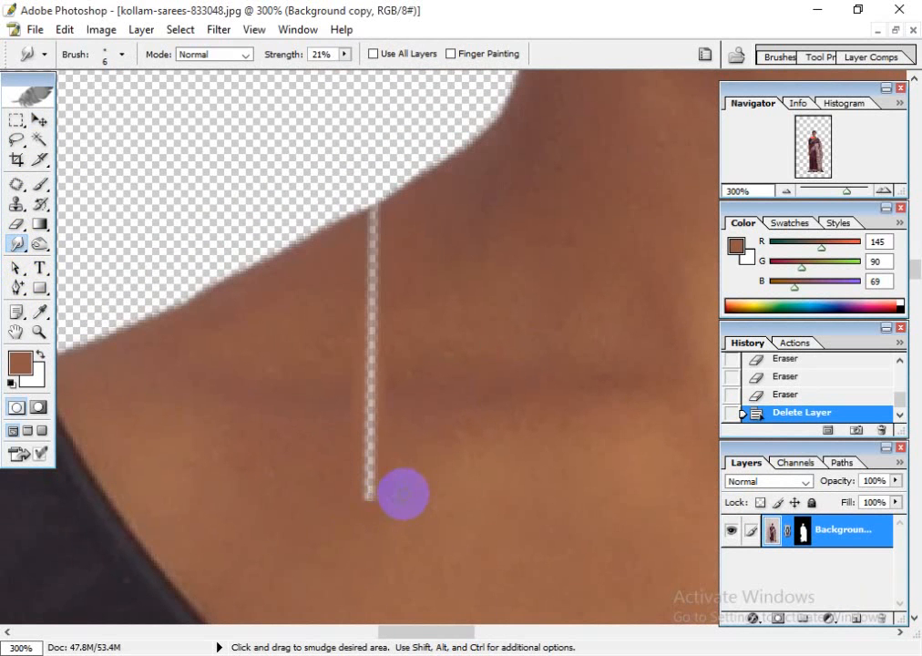
left_click_drag(369, 493, 366, 474)
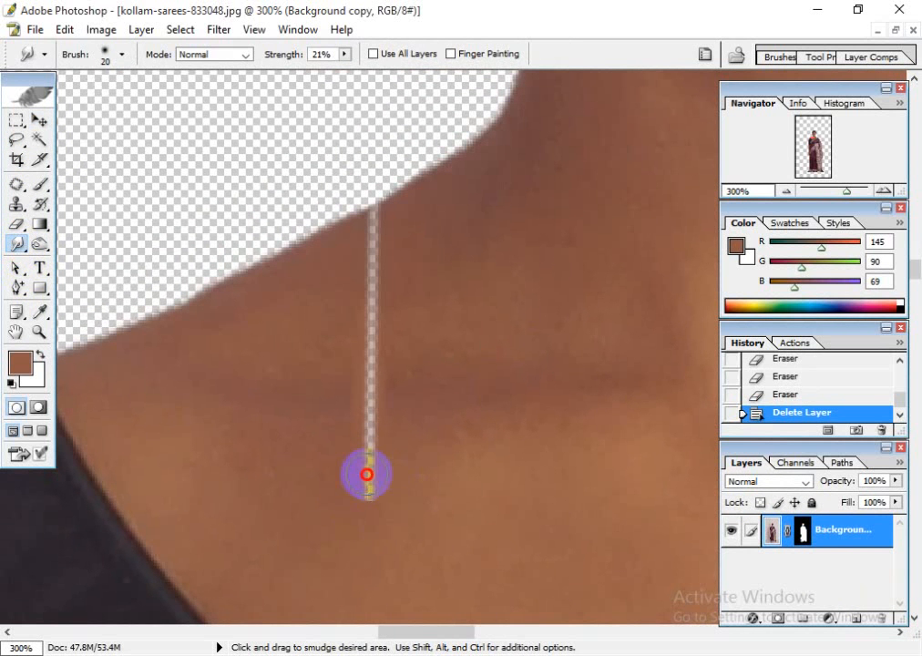
left_click(39, 120)
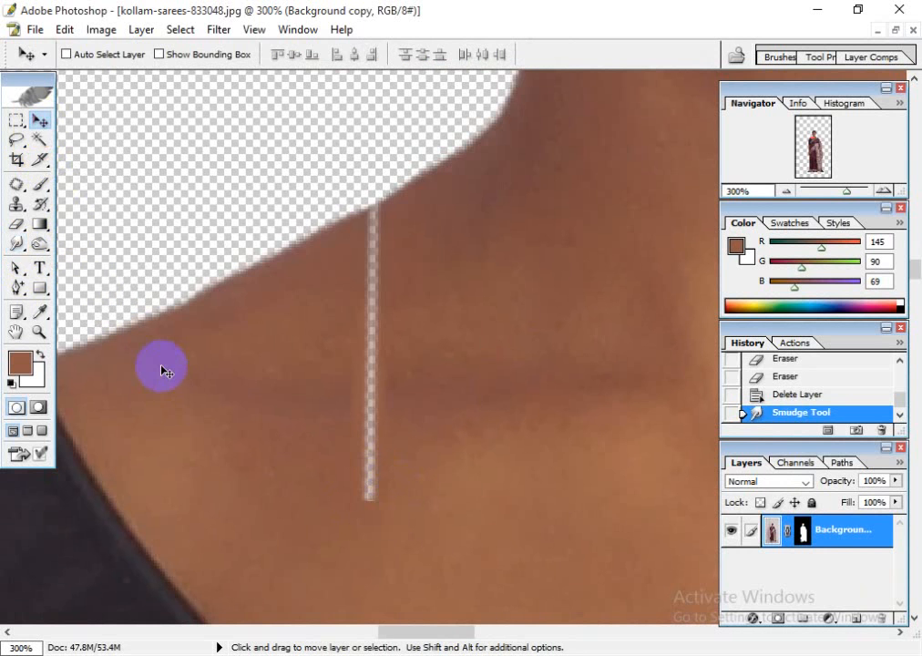
- Add a new layer beneath the cutout and paint the shoulder's thin vertical gap brown with a 30 px soft brush
left_click(39, 184)
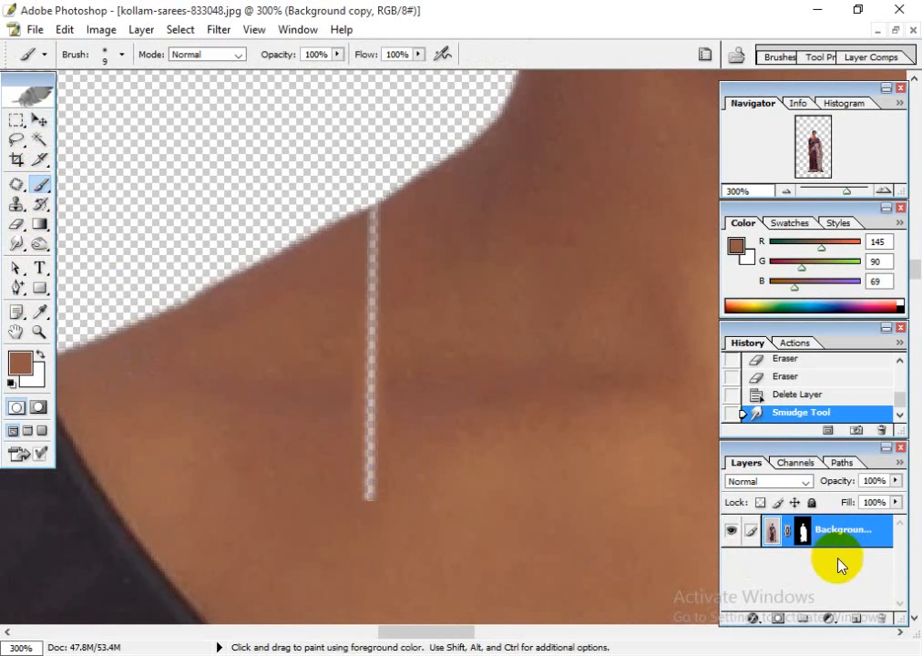
left_click(856, 622)
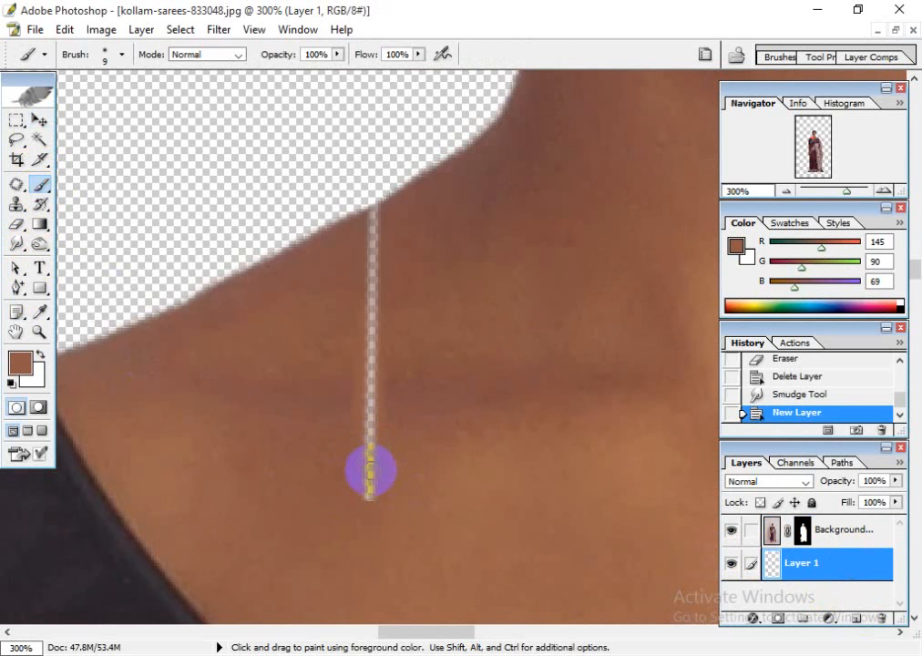
mouse_move(373, 483)
left_mouse_down()
mouse_move(383, 249)
mouse_move(375, 272)
mouse_move(394, 233)
mouse_move(366, 242)
left_mouse_up()
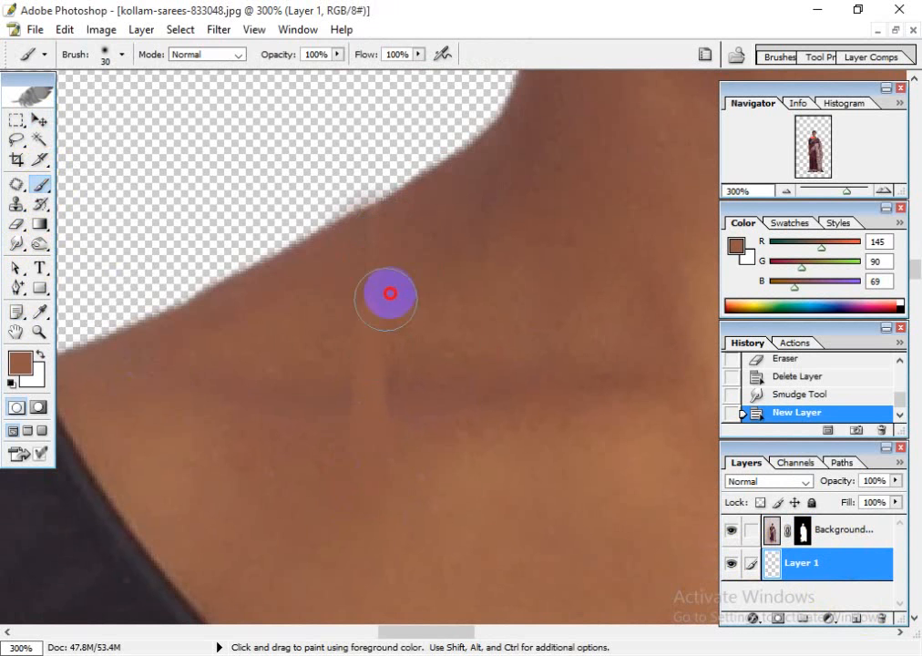
left_click_drag(368, 490, 381, 319)
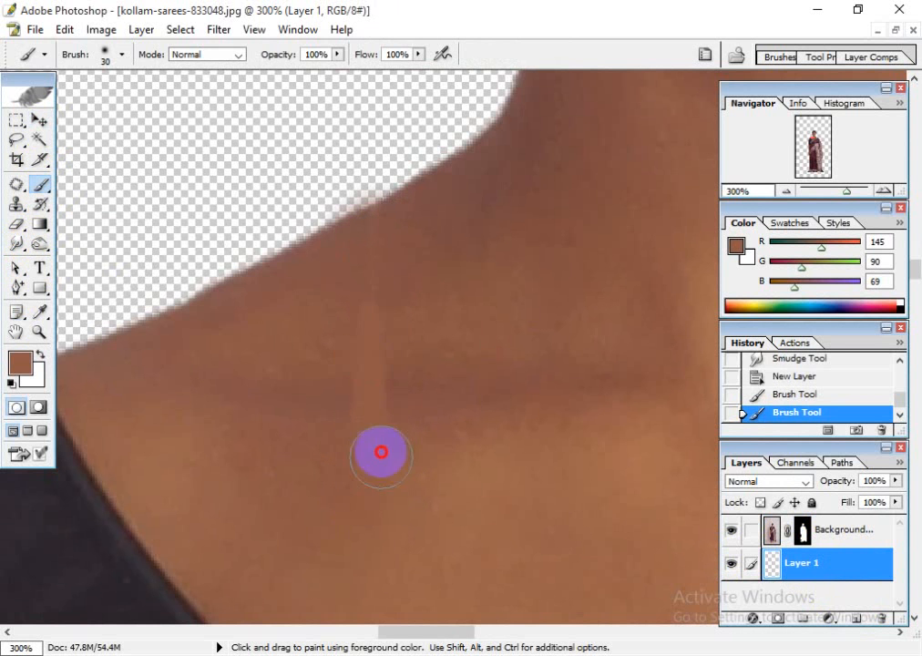
mouse_move(381, 453)
left_mouse_down()
mouse_move(351, 425)
mouse_move(362, 358)
mouse_move(329, 405)
mouse_move(432, 438)
left_mouse_up()
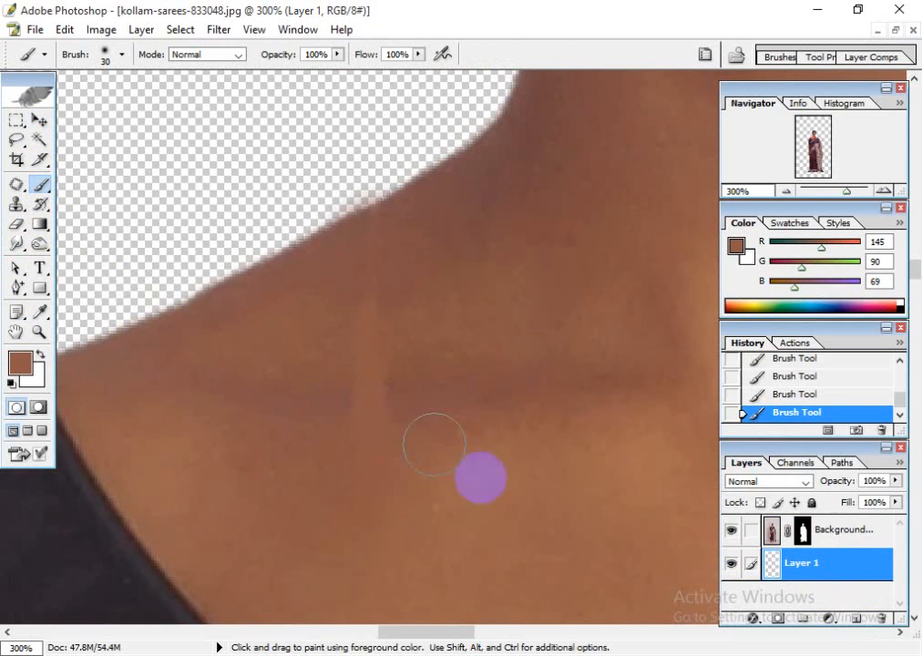
- Merge the Background copy layer down into Layer 1 and clear the active selection
left_click(848, 545)
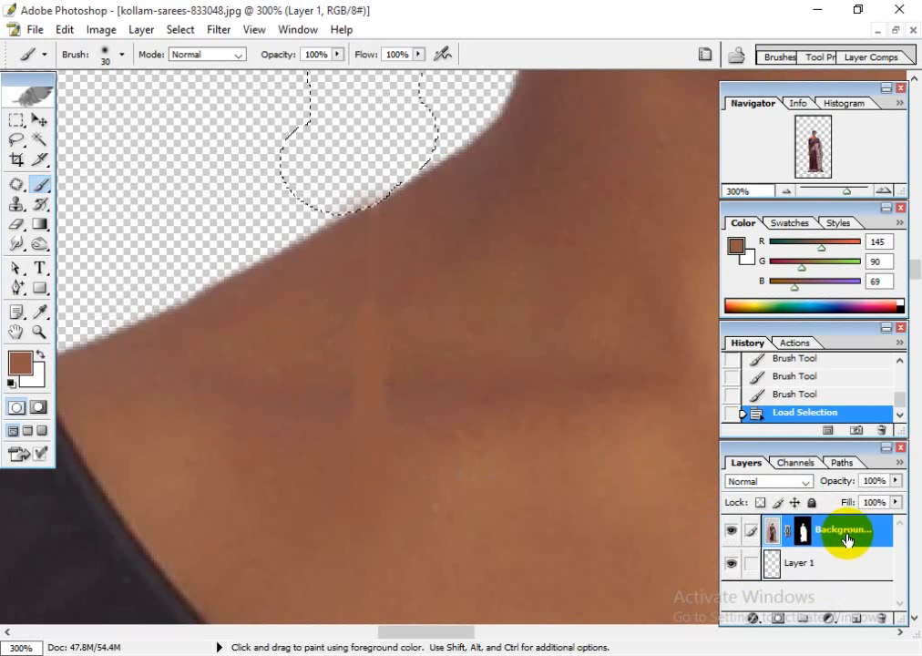
key("ctrl+e")
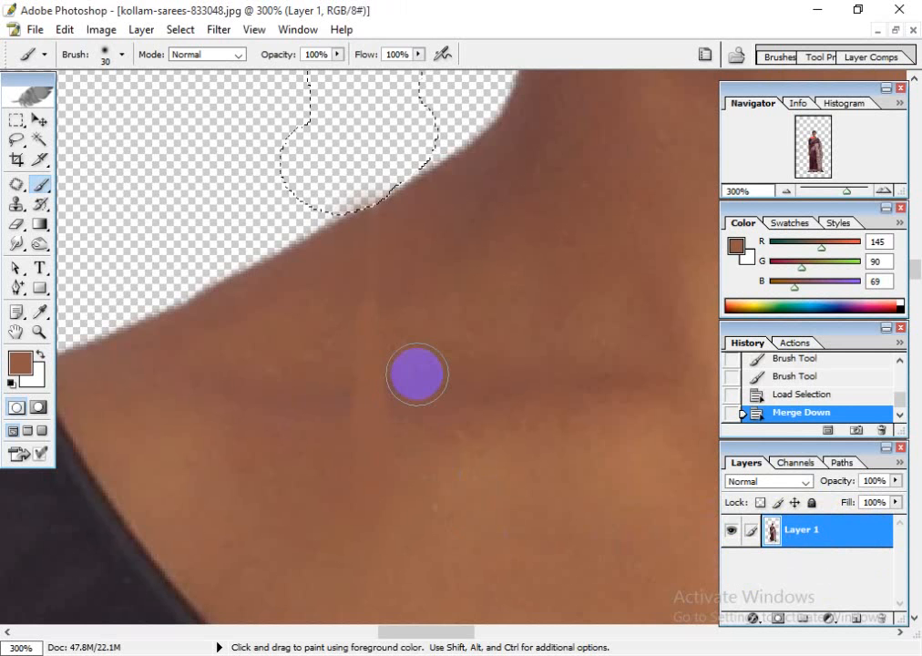
key("ctrl+d")
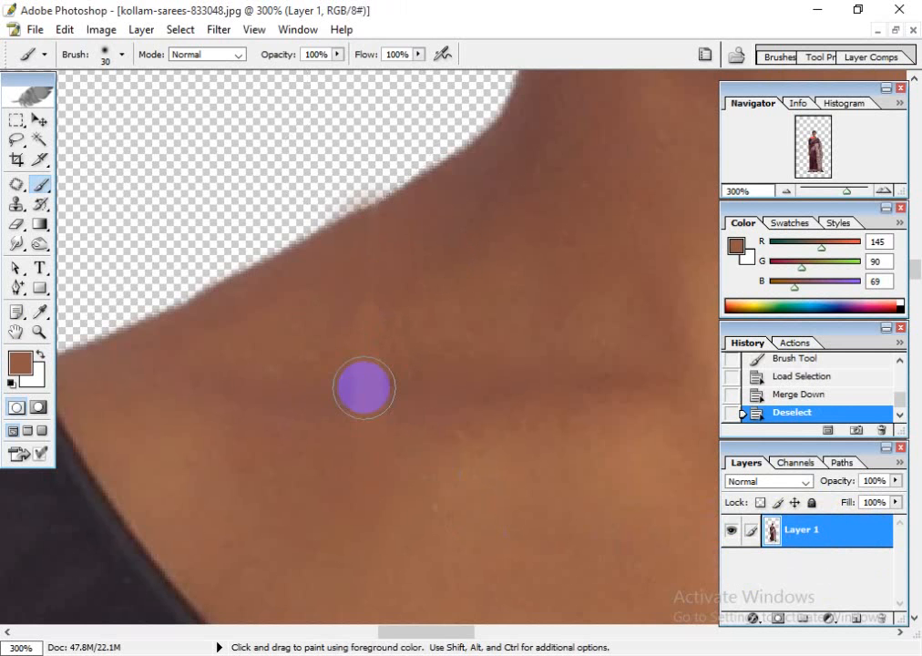
- Sample the darker skin tone next to the shoulder's light streak, try a 30 px brush stroke over it and undo it
key("ctrl+plus")
key("ctrl+plus")
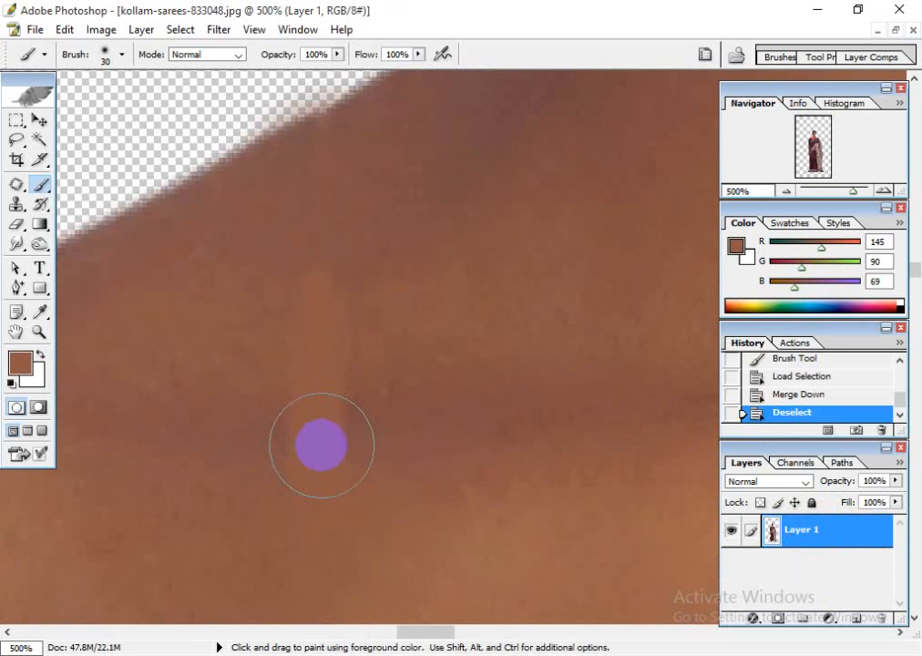
left_click_drag(318, 443, 405, 400)
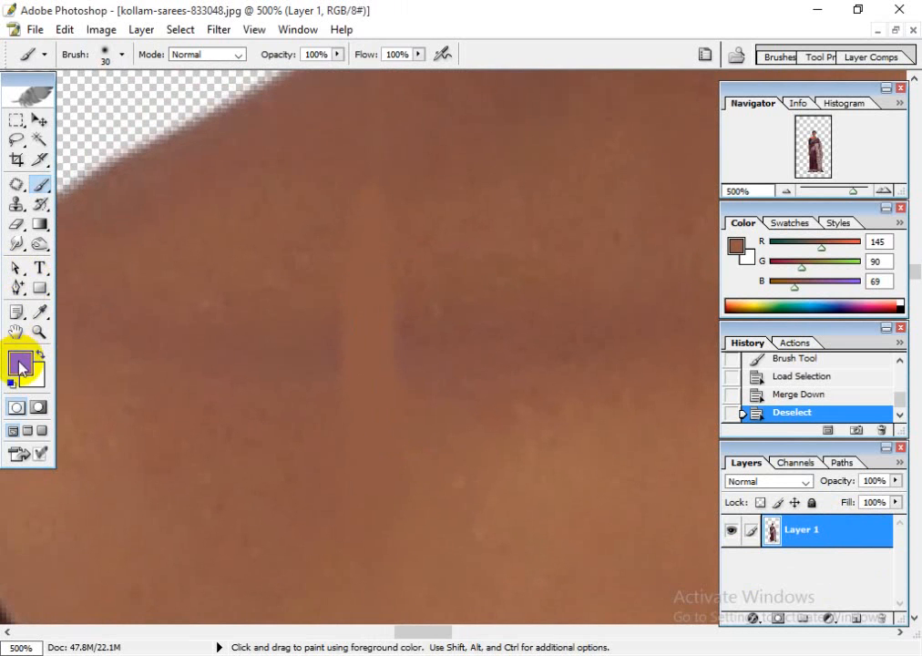
left_click(40, 313)
left_click_drag(319, 323, 428, 311)
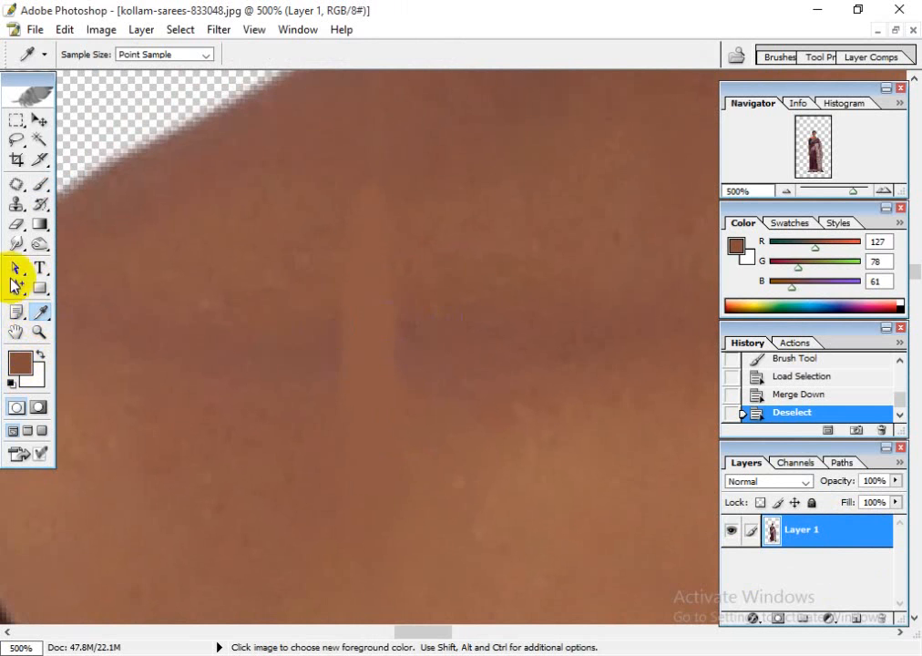
left_click(39, 126)
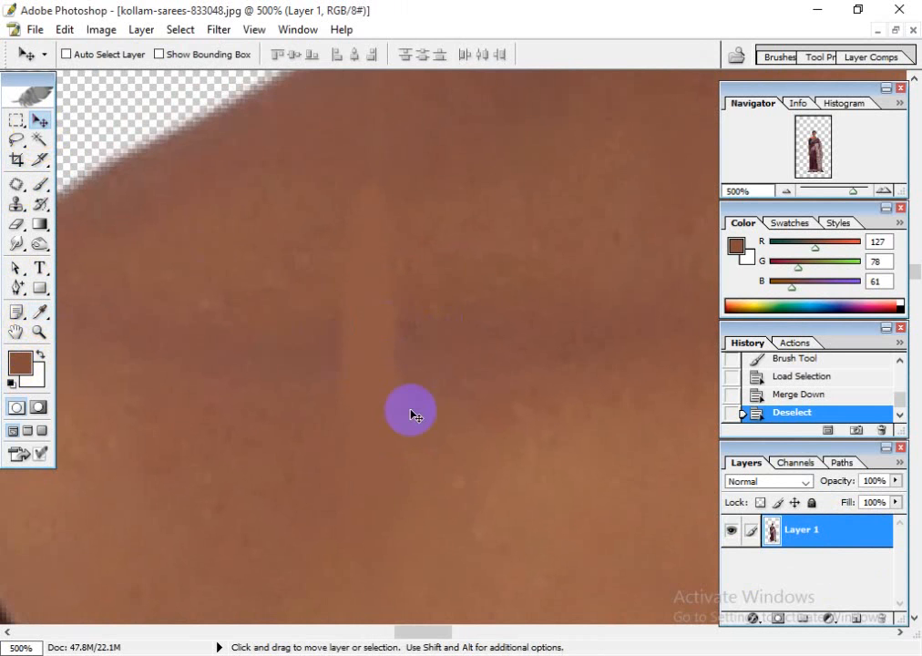
left_click(40, 182)
mouse_move(435, 338)
left_mouse_down()
mouse_move(371, 311)
mouse_move(387, 243)
mouse_move(352, 278)
mouse_move(279, 224)
left_mouse_up()
key("ctrl+z")
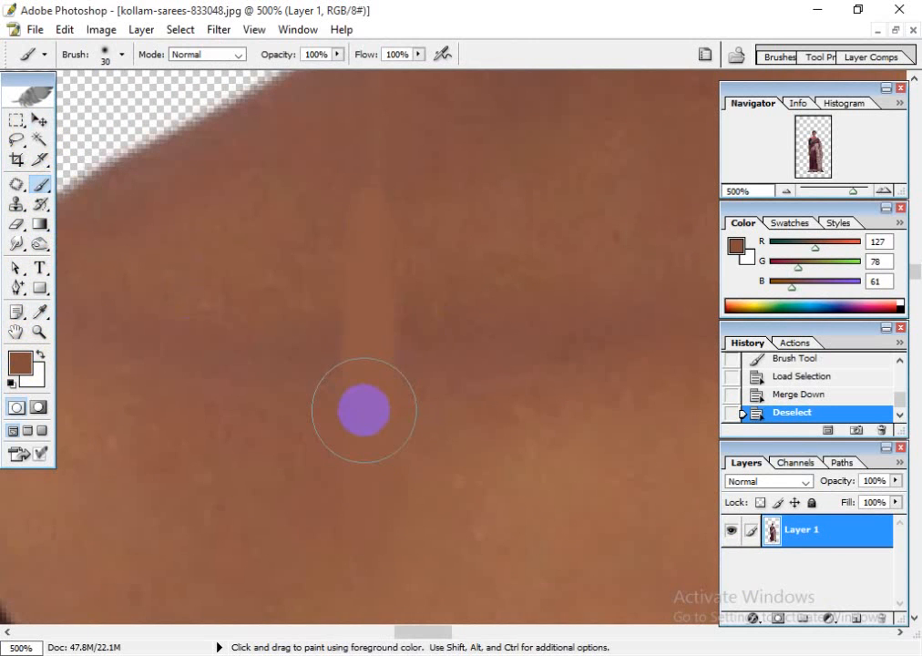
- Try another dab of the darker skin tone on the streak's lower part and undo it
key("space")
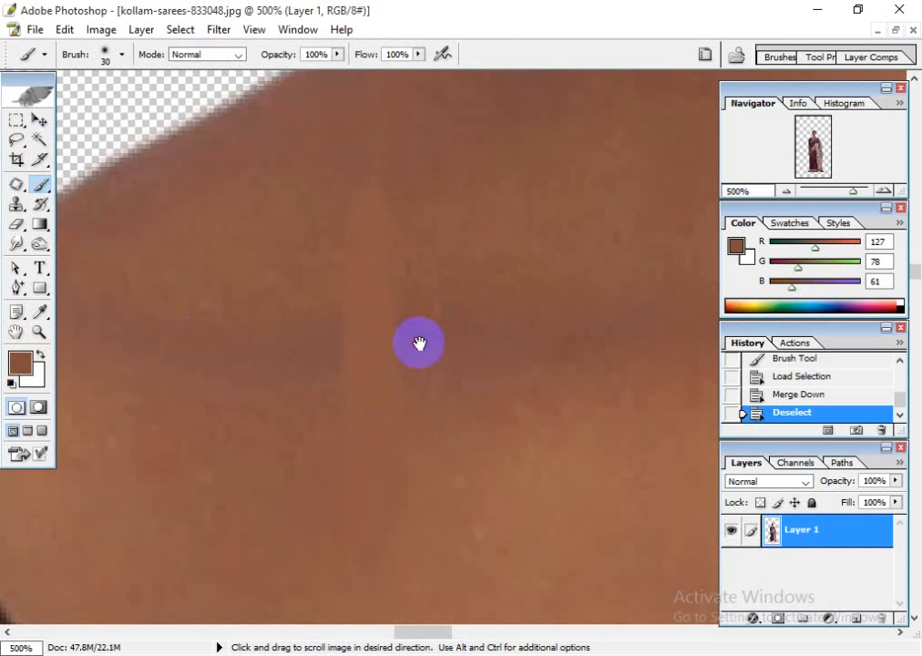
left_click_drag(419, 343, 350, 430)
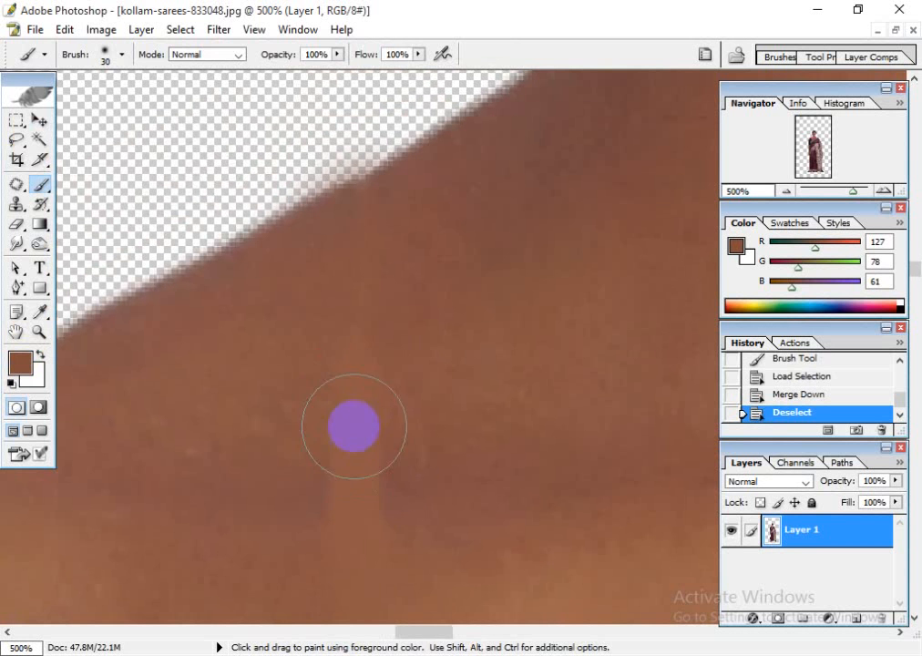
left_click(340, 521)
key("ctrl+z")
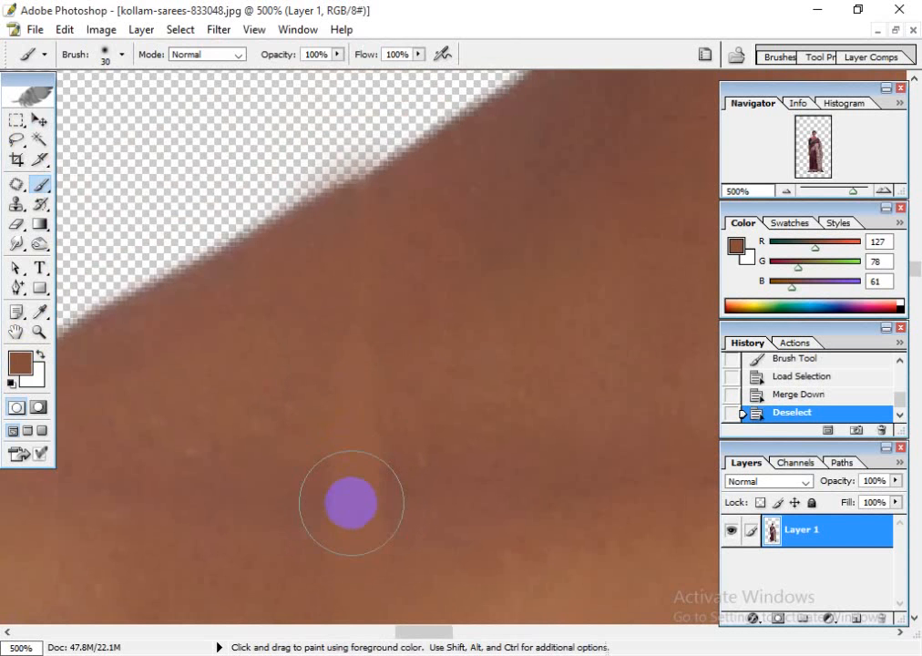
key("space")
mouse_move(354, 461)
left_mouse_down()
mouse_move(366, 288)
mouse_move(333, 490)
mouse_move(111, 559)
mouse_move(261, 443)
mouse_move(410, 394)
mouse_move(395, 366)
left_mouse_up()
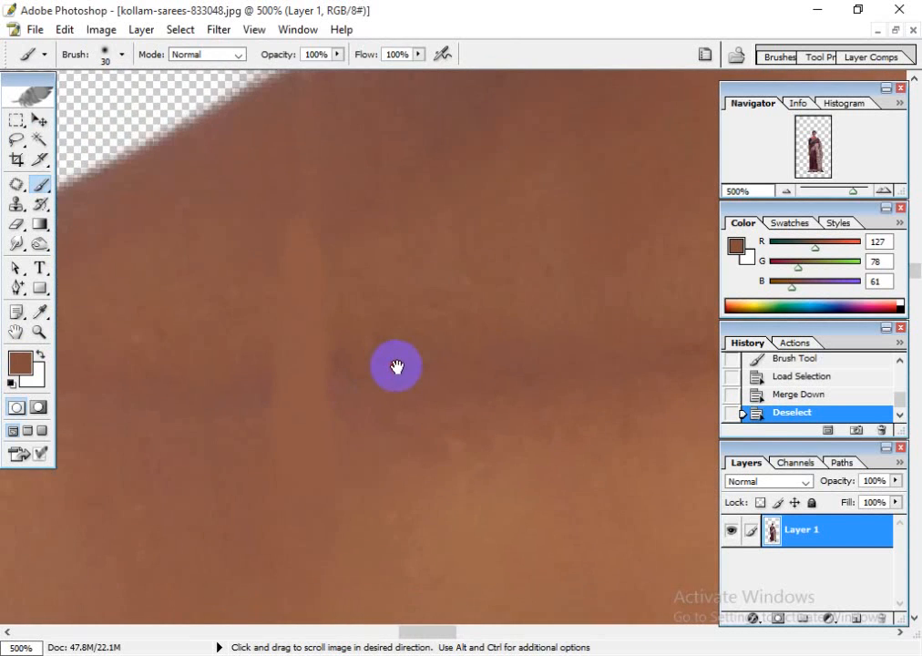
- Heal the upper part of the light shoulder streak with a 19 px Healing Brush, using the skin left of it as source
left_click(39, 119)
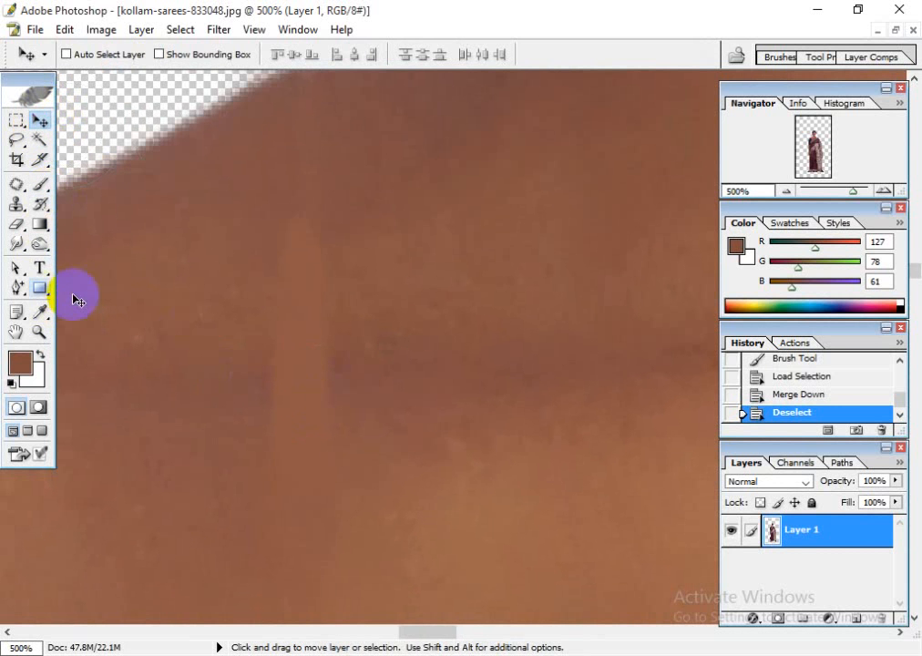
left_click(17, 184)
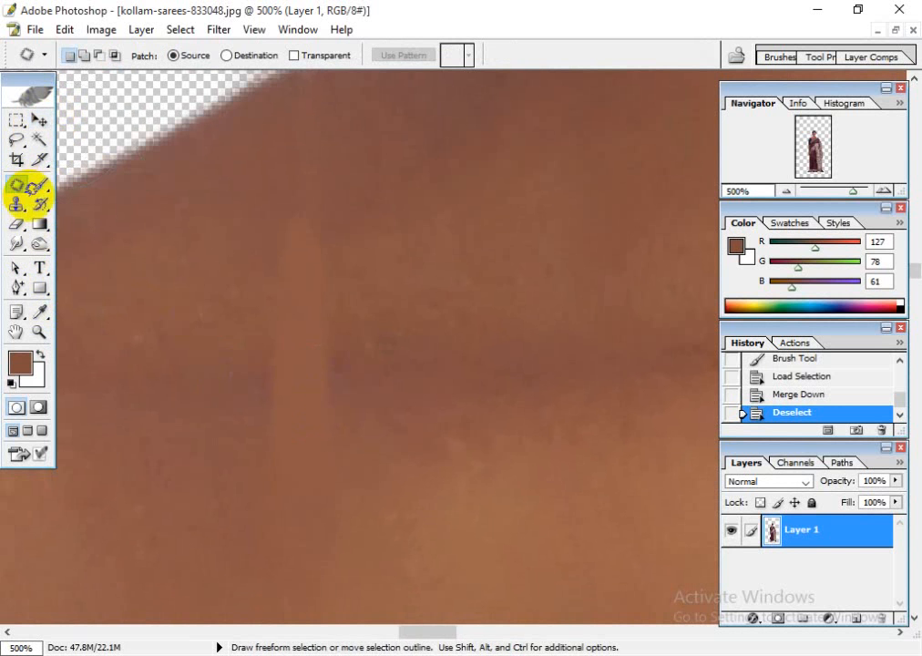
right_click(17, 184)
left_click(65, 181)
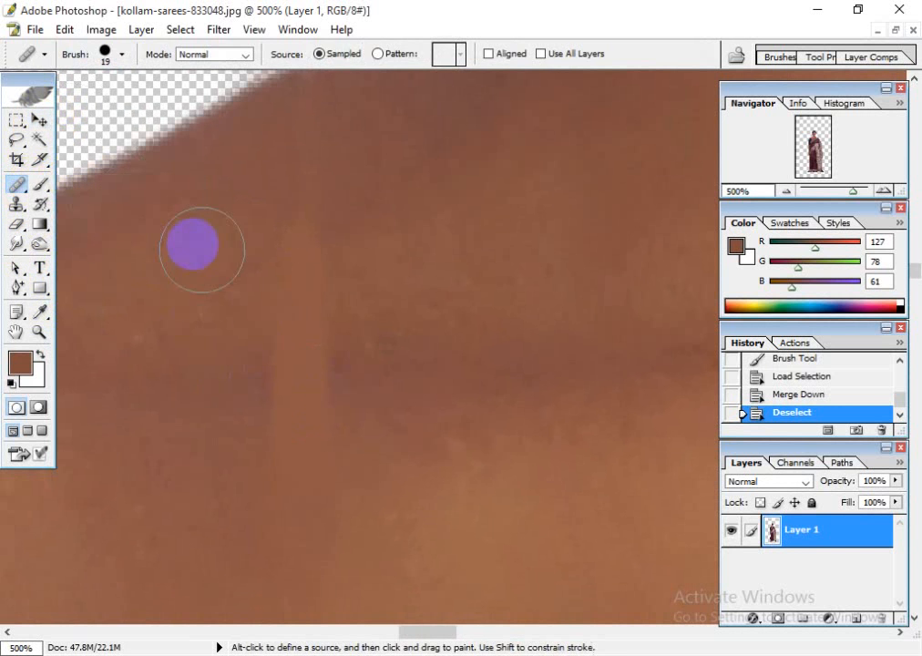
left_click(208, 329, "alt")
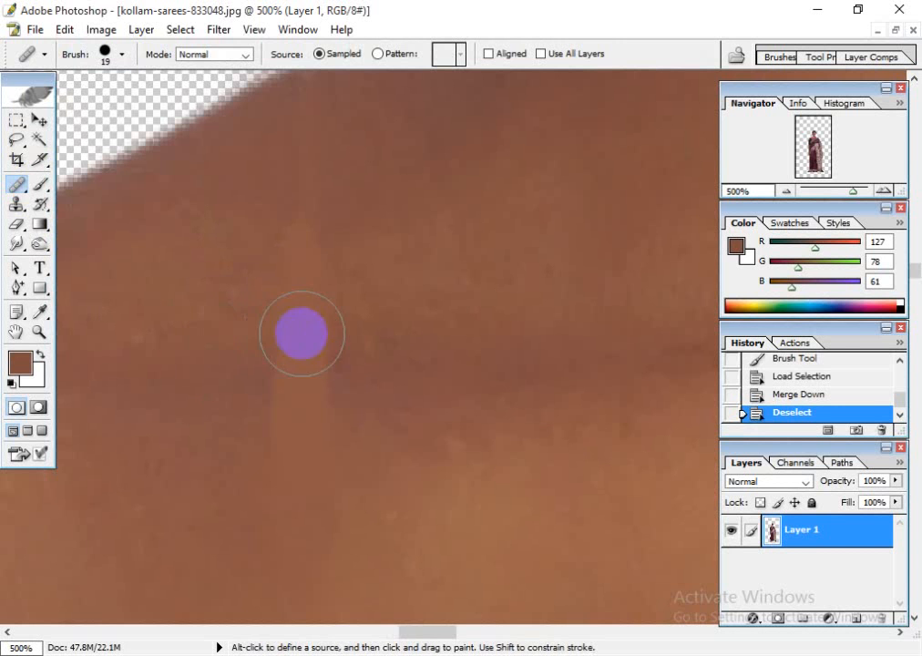
left_click(296, 327)
left_click(293, 269)
left_click(298, 225)
left_click(299, 224)
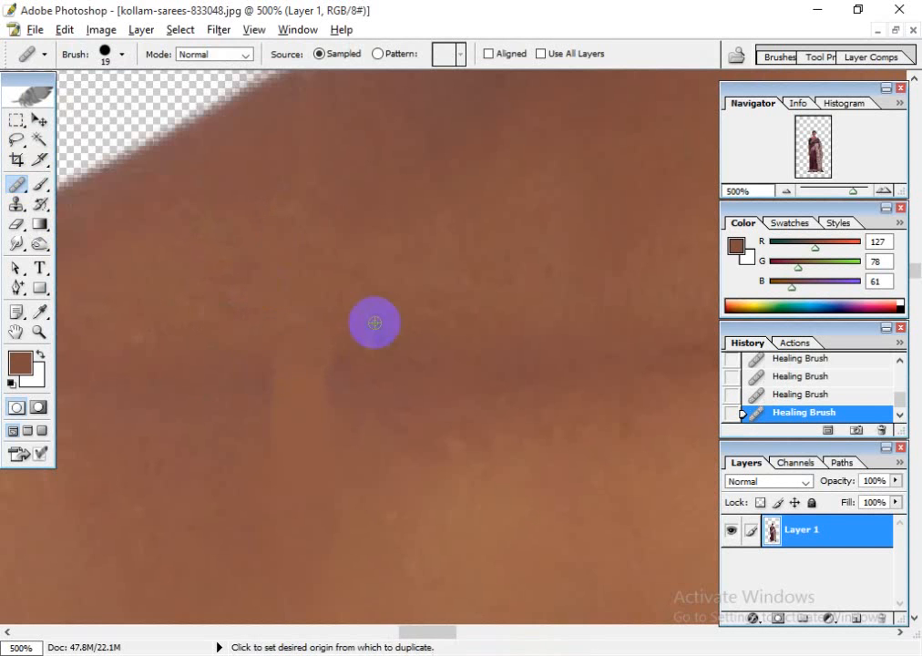
- Heal the lower part of the streak using skin sampled right of it, and fit the whole cutout in view
left_click(409, 308, "alt")
left_click(306, 387)
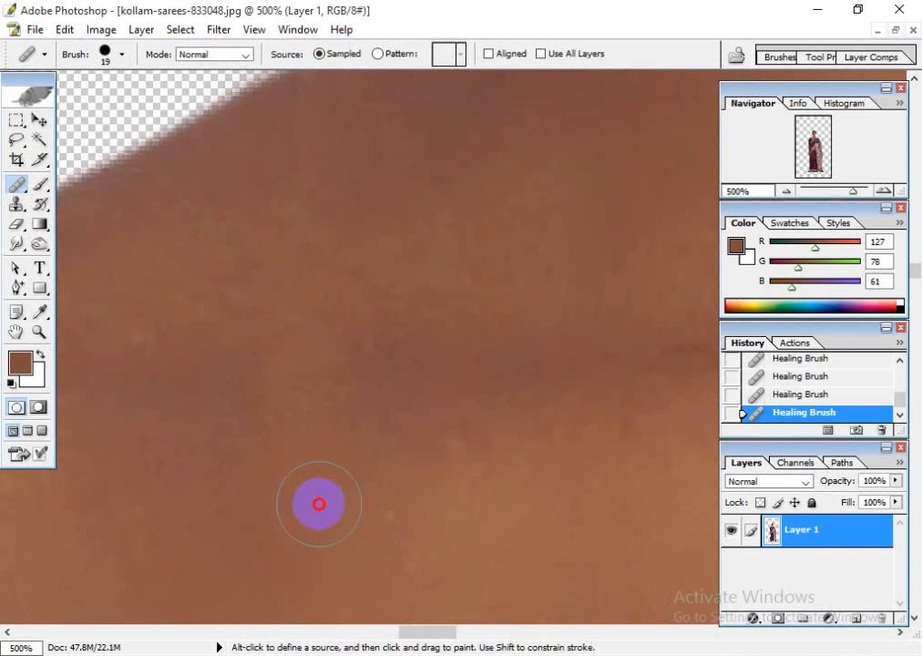
left_click_drag(293, 519, 372, 371)
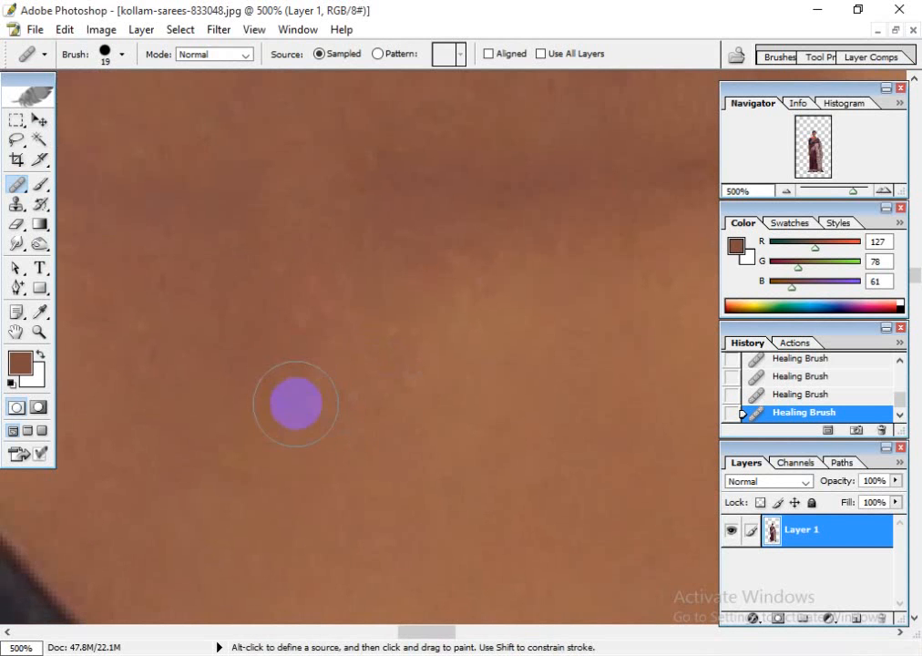
left_click_drag(414, 391, 397, 522)
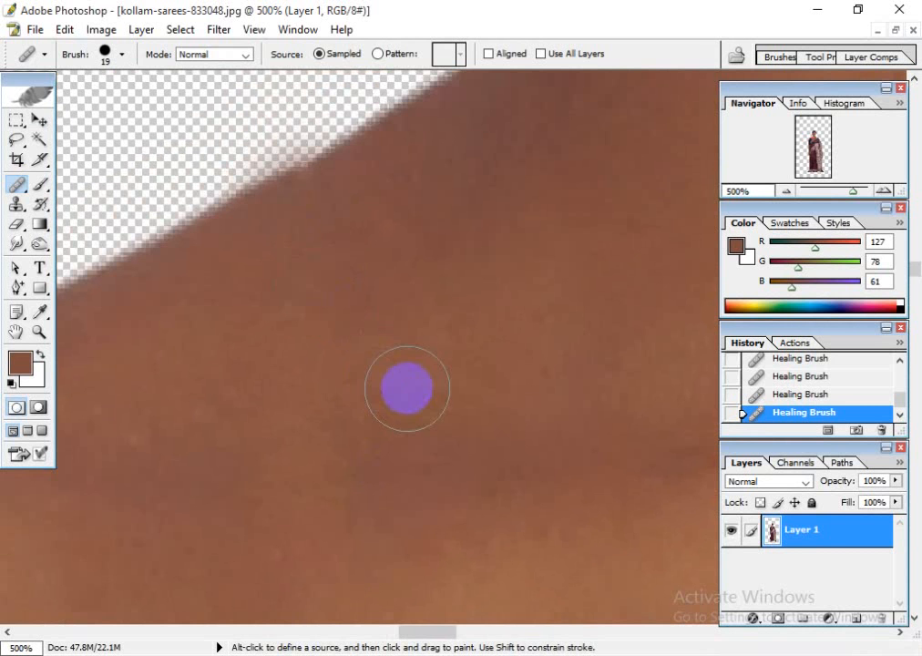
key("ctrl+0")
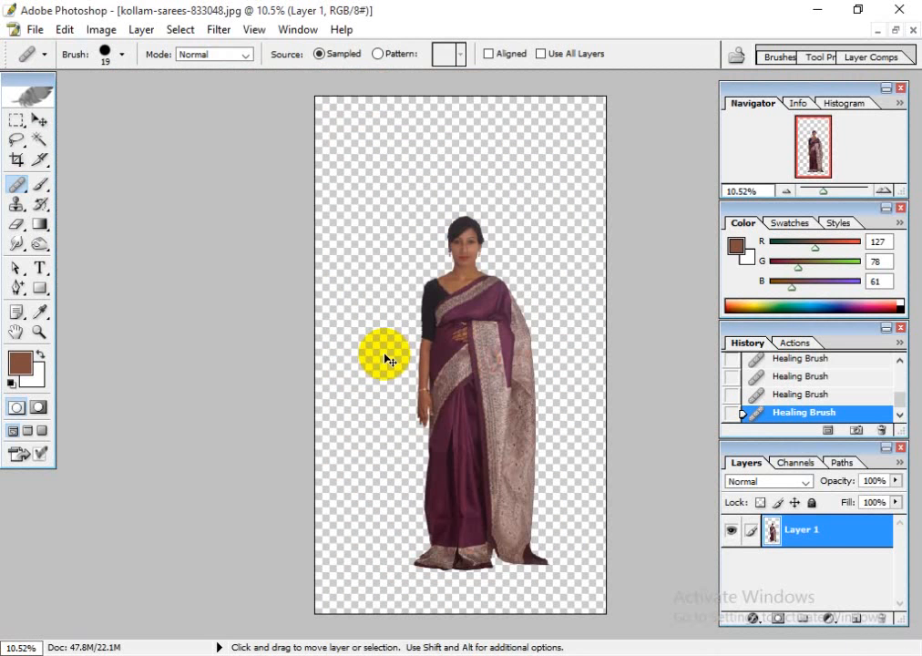
left_click(41, 125)
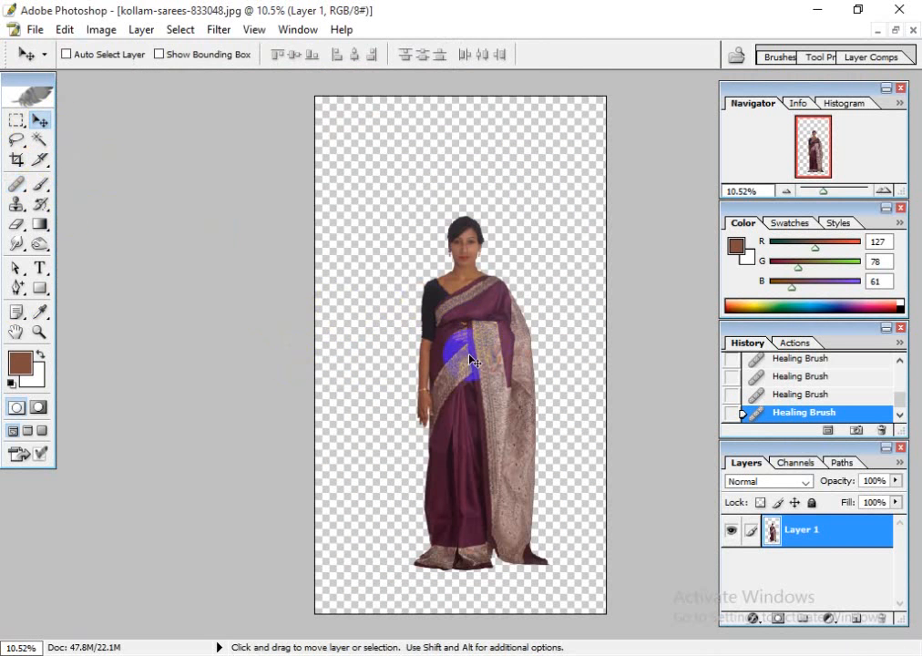
- Move the cutout figure slightly up and to the left on the canvas
mouse_move(471, 362)
left_mouse_down()
mouse_move(449, 330)
mouse_move(463, 339)
left_mouse_up()
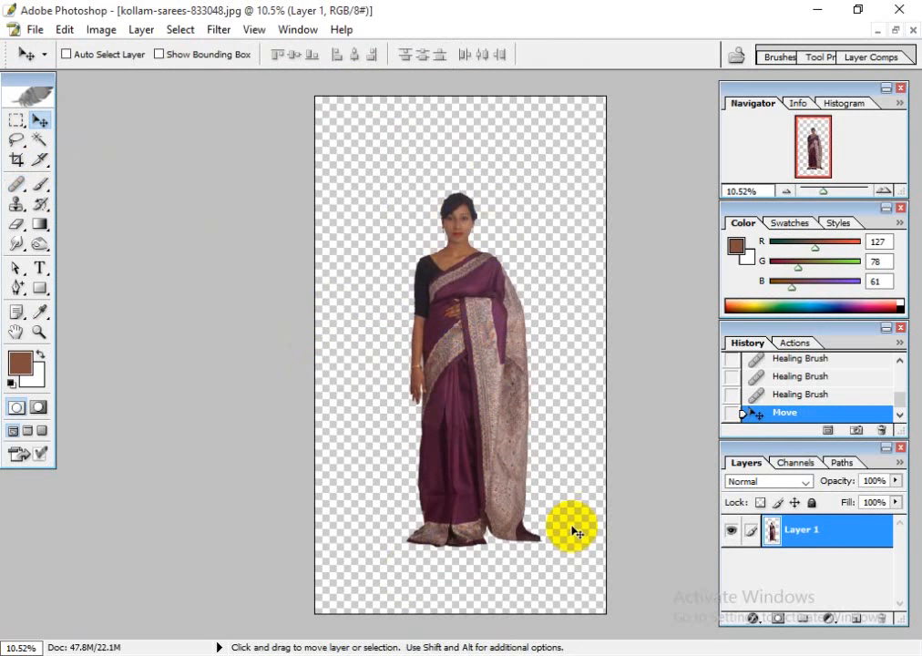
- Start a Pen path at the lower tip of the background gap beside the wrist and trace the wrist edge up to the bracelet's underside
scroll(498, 262, "up", 6)
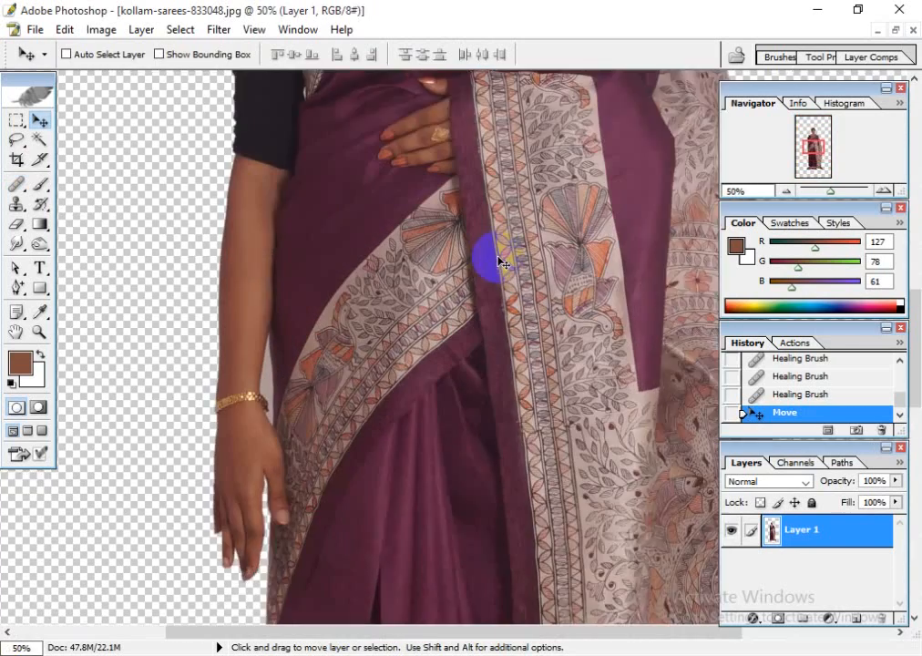
scroll(294, 435, "up", 2)
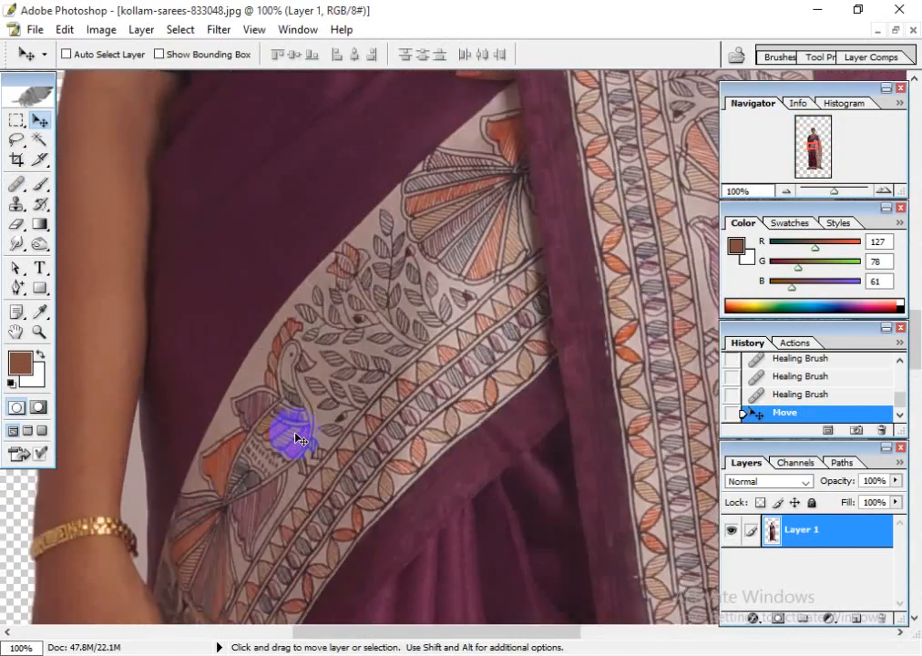
left_click_drag(169, 472, 504, 337)
left_click(20, 288)
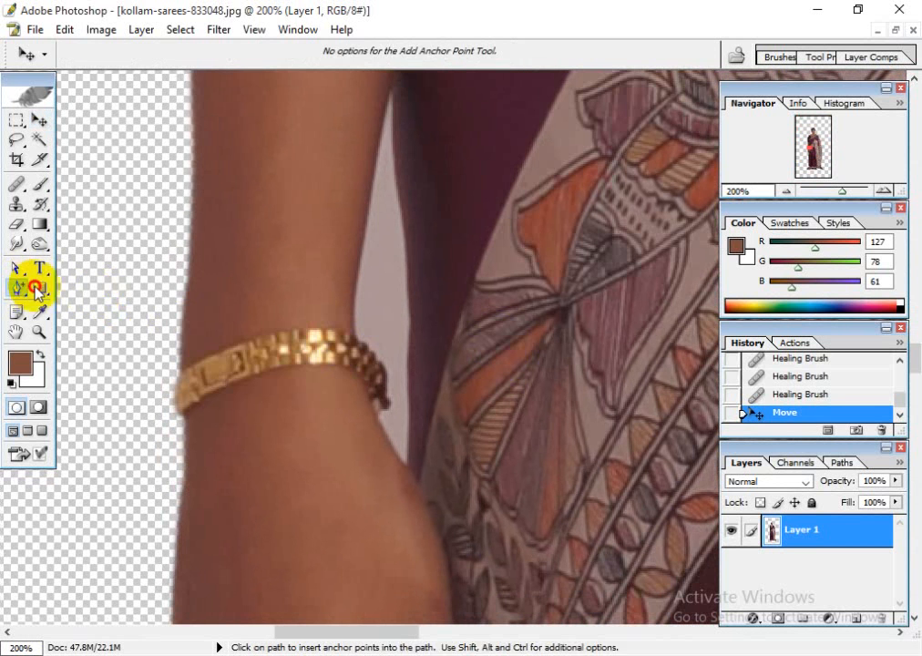
left_click(64, 289)
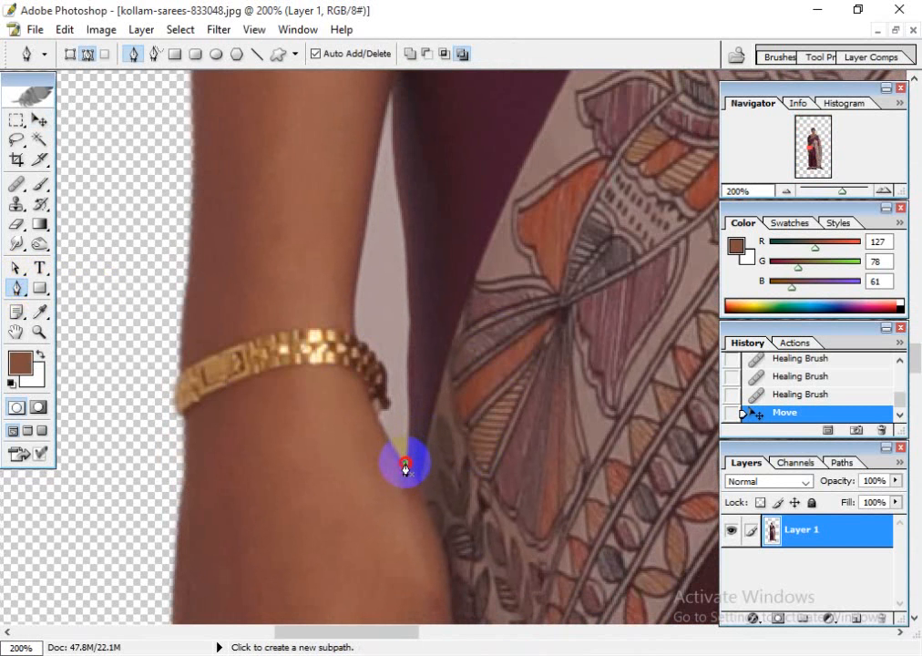
left_click(405, 462)
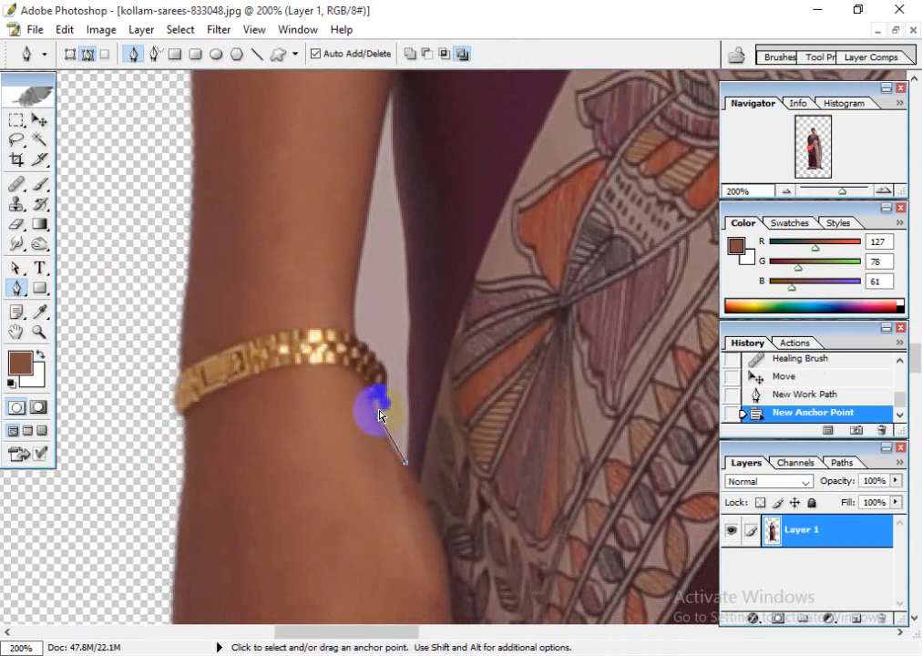
key("ctrl+plus")
key("ctrl+plus")
key("ctrl+plus")
key("ctrl+plus")
left_click_drag(318, 531, 335, 302)
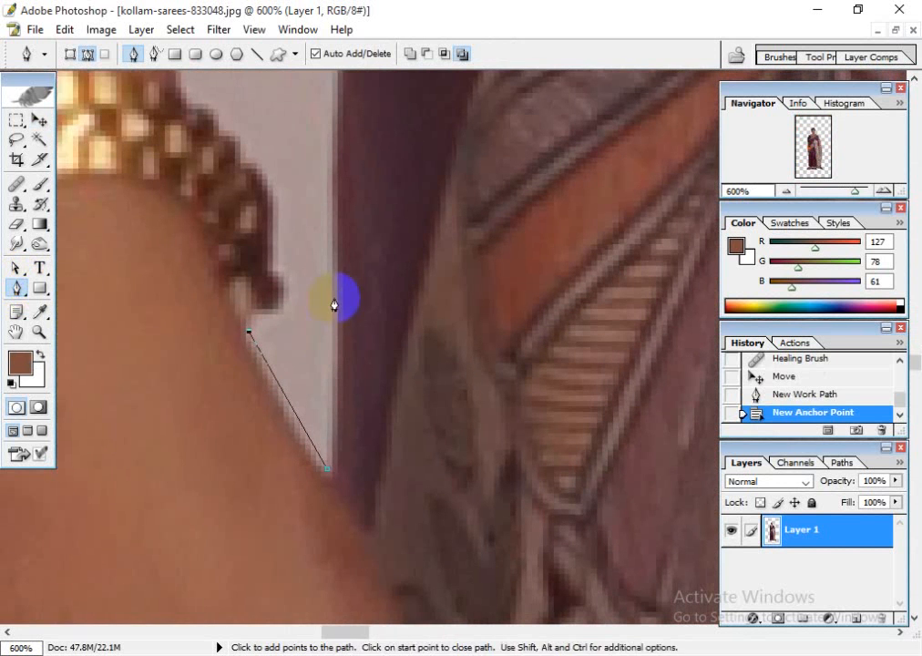
key("ctrl+z")
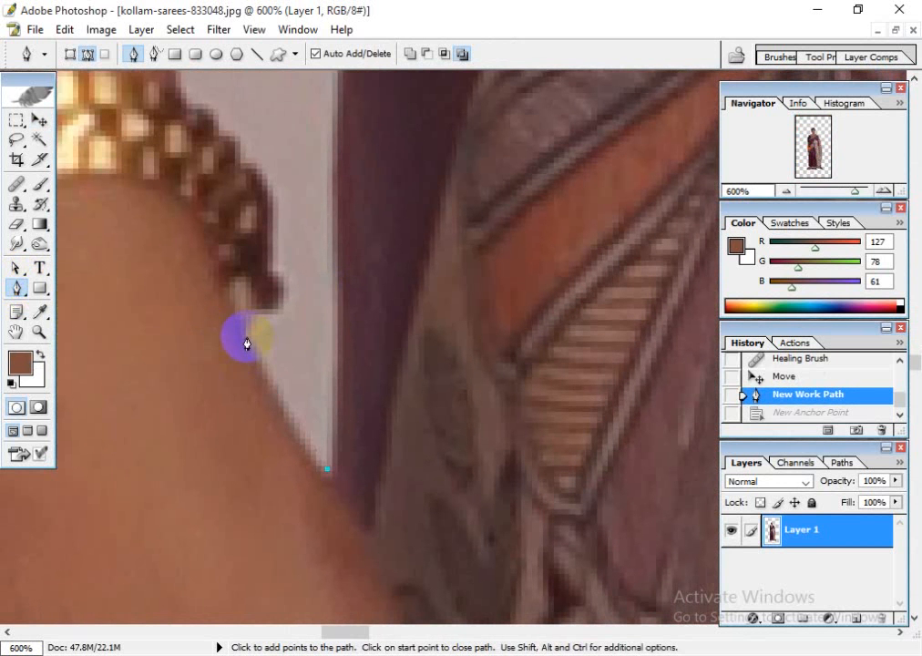
left_click_drag(244, 333, 222, 267)
left_click(246, 334)
left_click(253, 313)
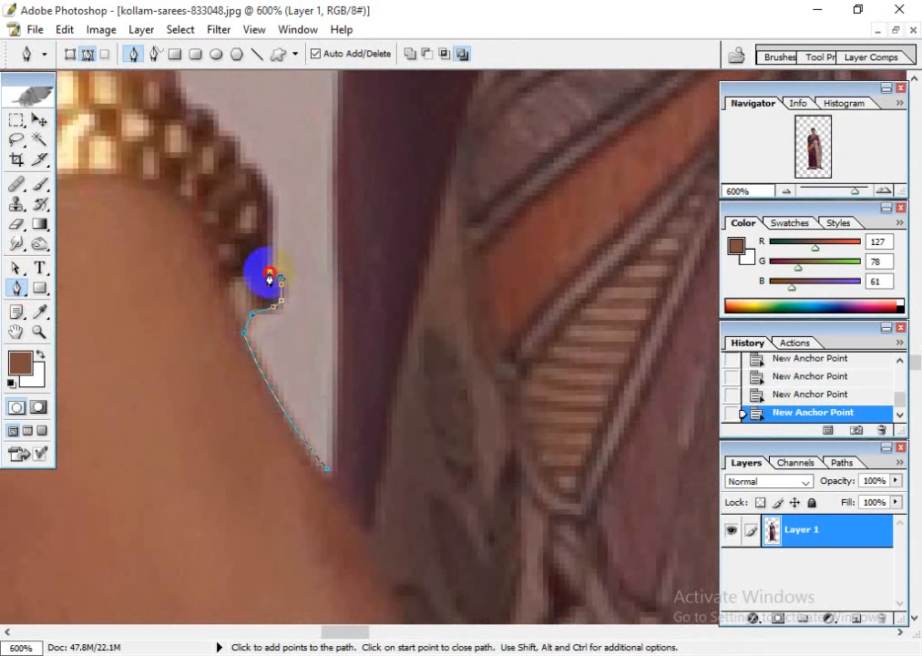
- Continue the path with closely spaced anchor points along the bracelet's jagged outer edge up to the forearm
left_click_drag(269, 278, 277, 392)
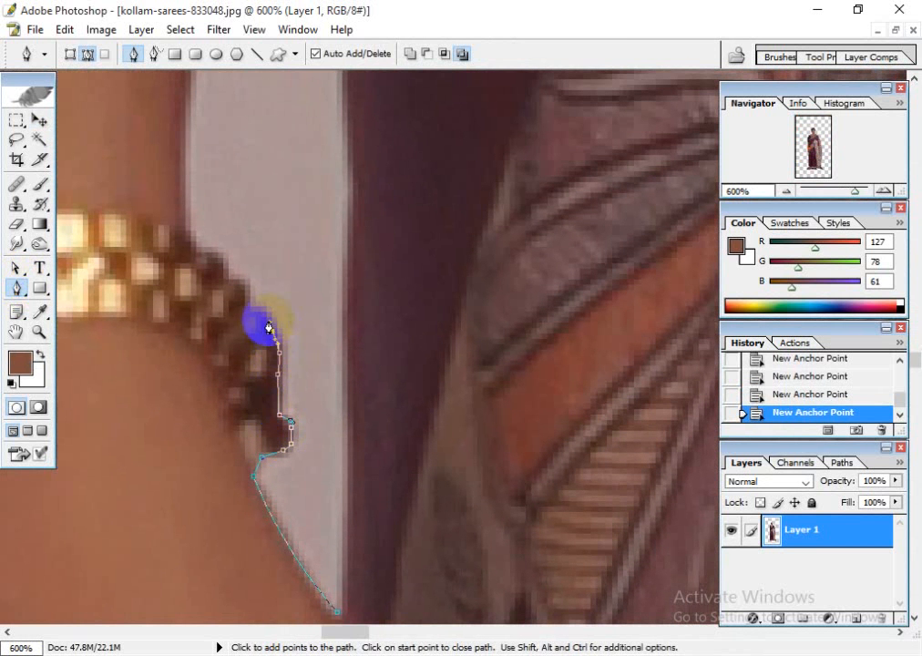
left_click(226, 273)
left_click(219, 255)
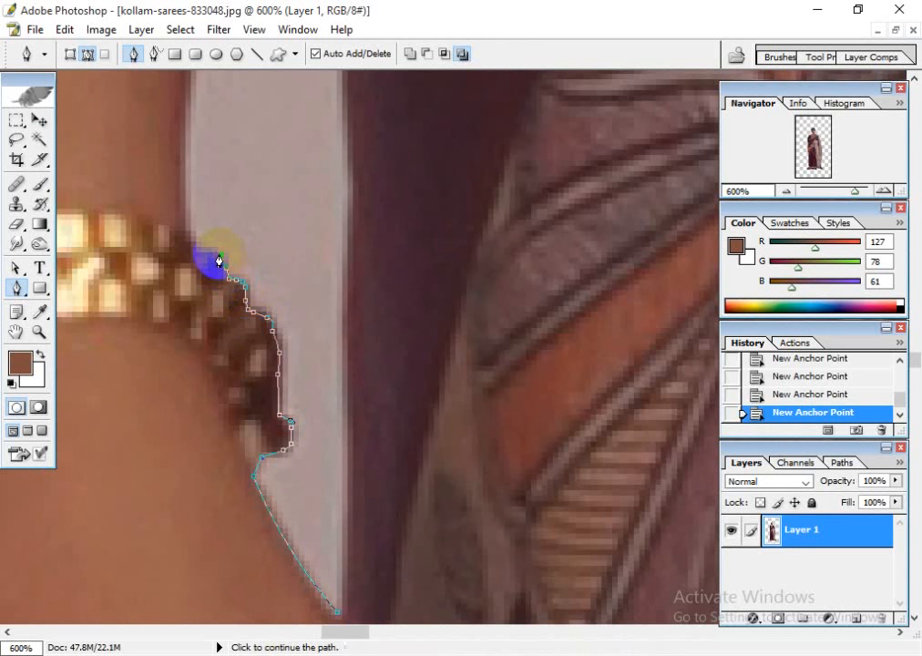
left_click(207, 252)
left_click(193, 246)
left_click(183, 239)
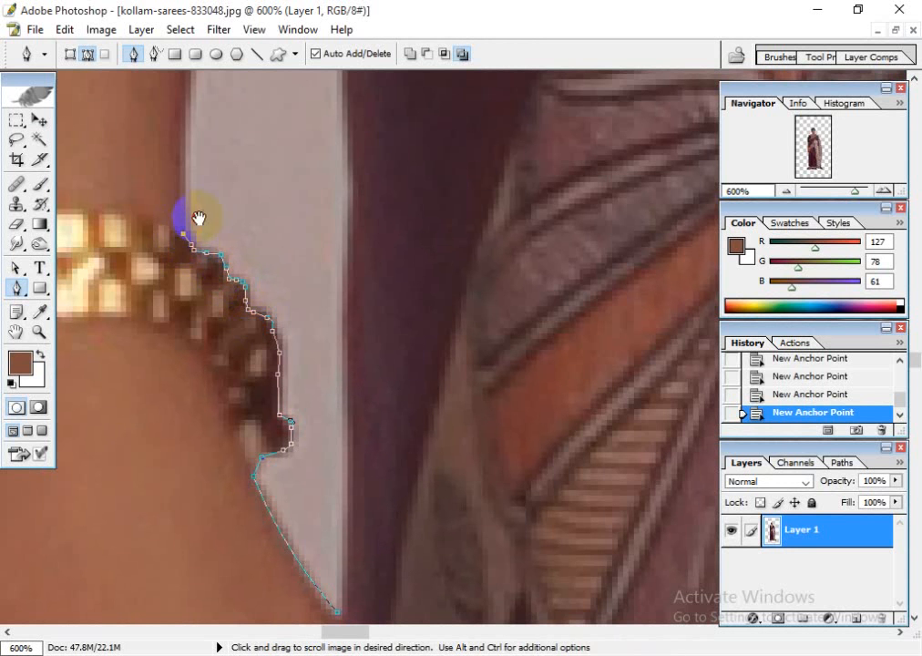
- Trace the inner edge of the forearm with curved path segments up to the gap's upper tip, removing the leading direction handles
left_click_drag(184, 218, 192, 532)
left_click_drag(183, 286, 206, 217)
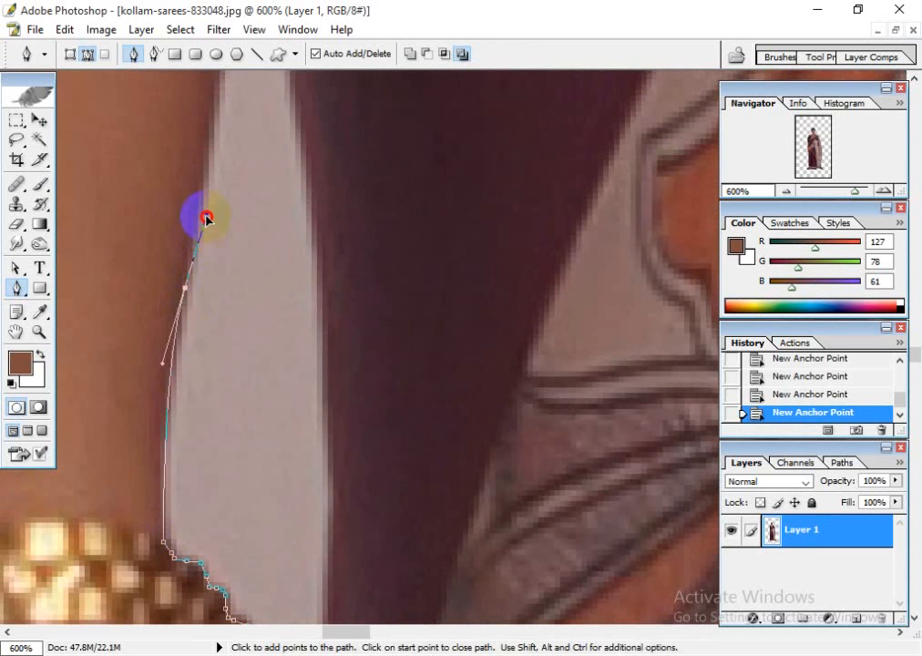
left_click(185, 288, "alt")
left_click_drag(214, 342, 198, 570)
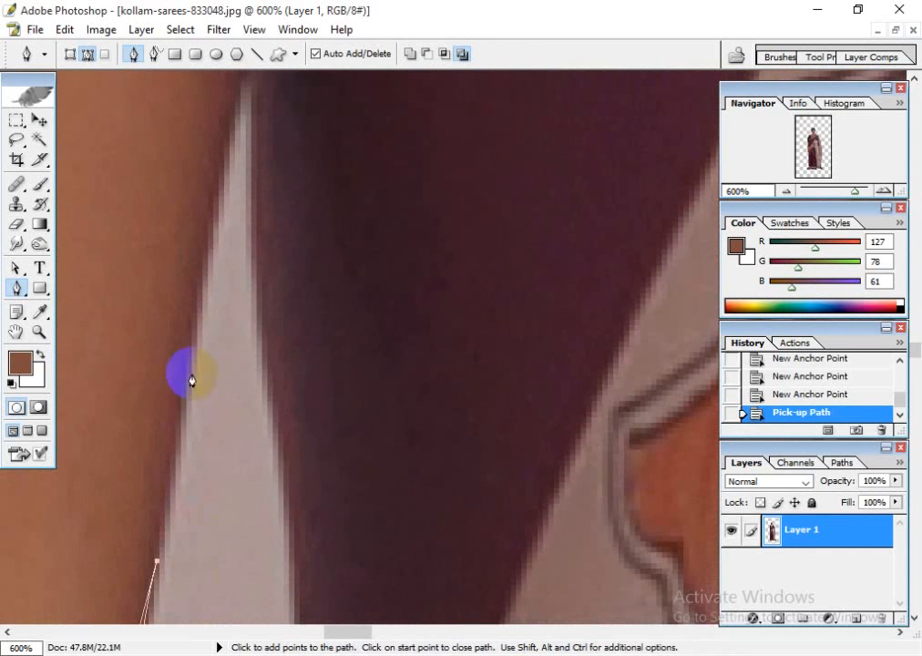
left_click(200, 315)
left_click_drag(261, 301, 228, 472)
key("ctrl+z")
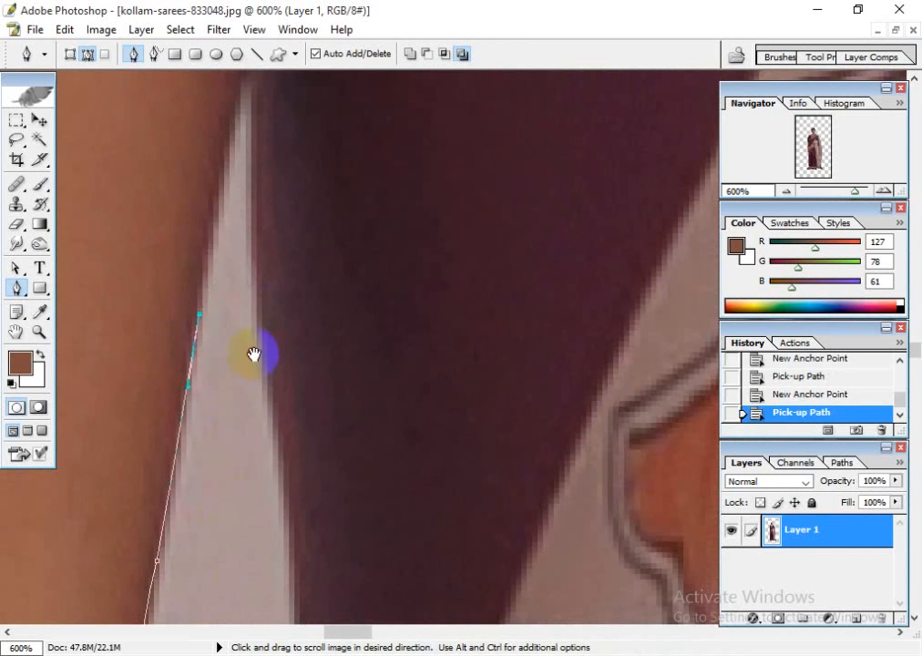
left_click_drag(255, 353, 237, 545)
left_click_drag(231, 261, 259, 203)
left_click(233, 265)
- Trace the saree's edge down the other side of the gap and close the path at its starting point
left_click_drag(250, 450, 235, 324)
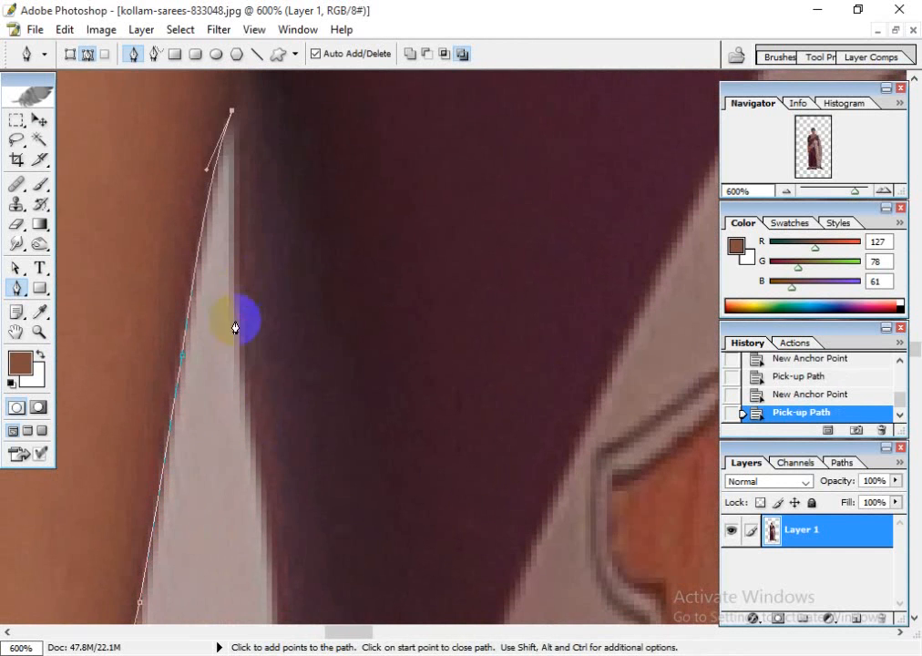
left_click_drag(258, 450, 299, 200)
left_click(258, 451)
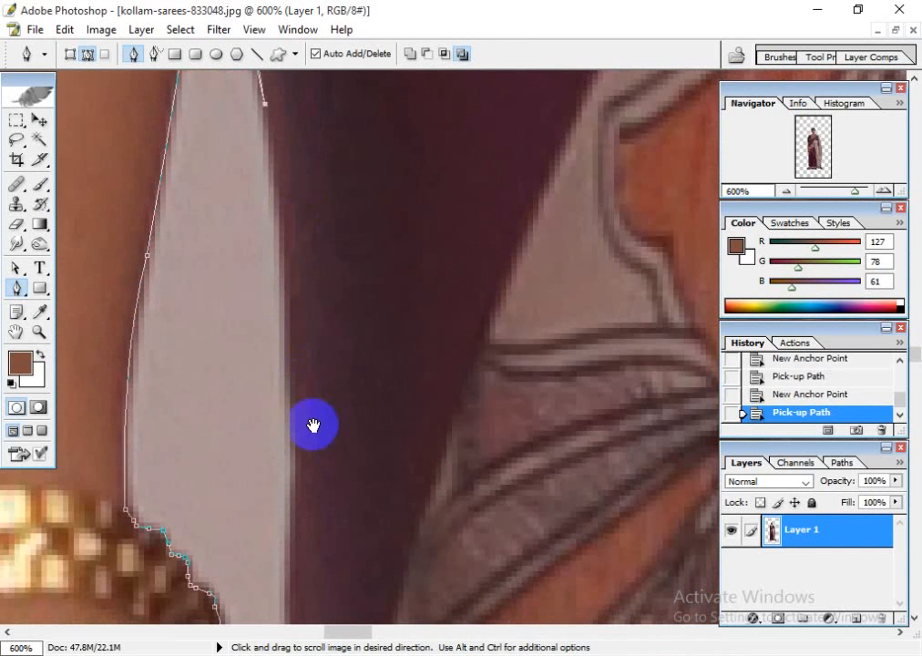
left_click_drag(313, 426, 279, 549)
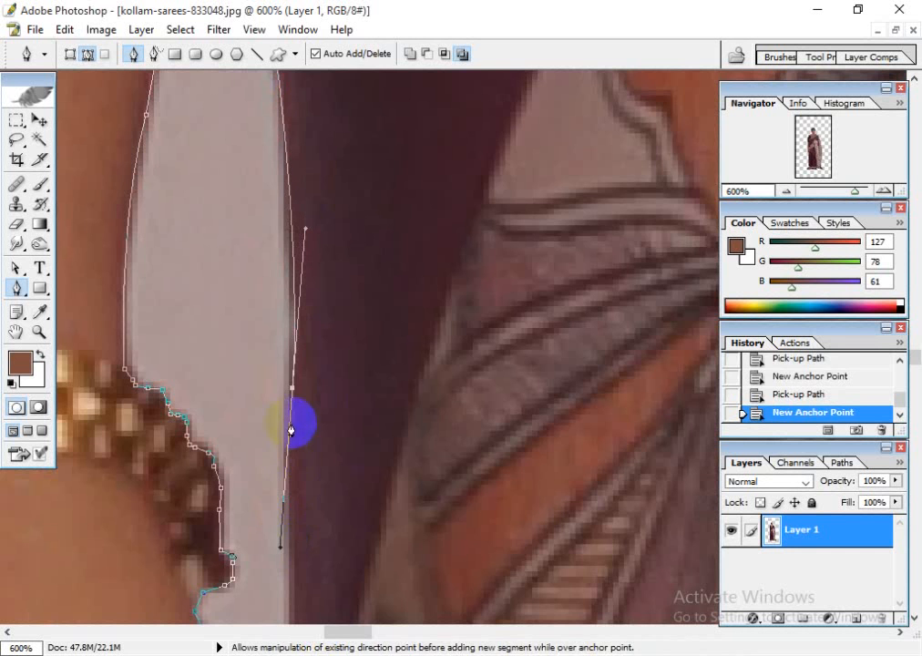
left_click(292, 394)
left_click_drag(313, 487, 337, 296)
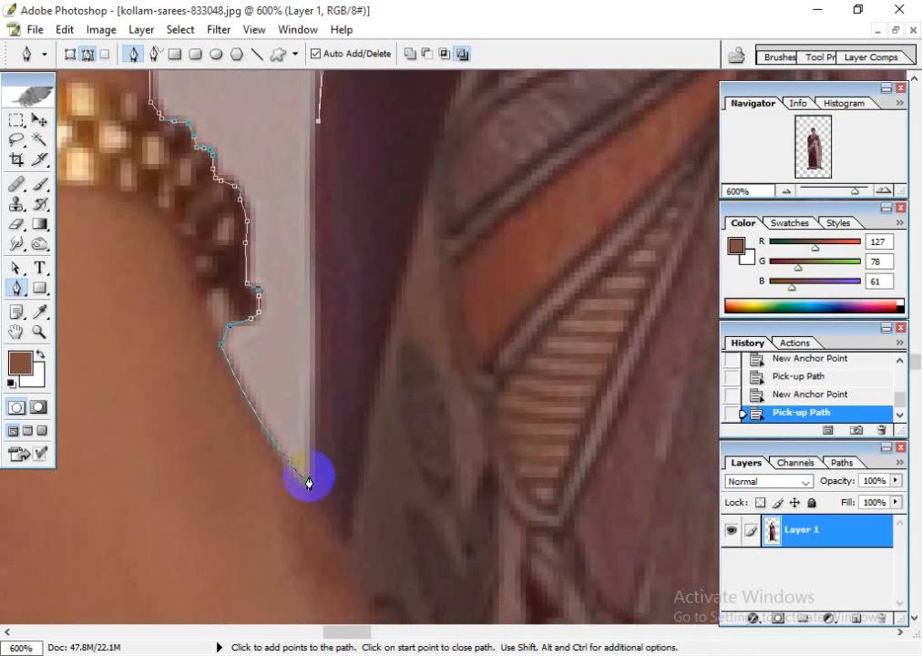
left_click_drag(304, 483, 283, 486)
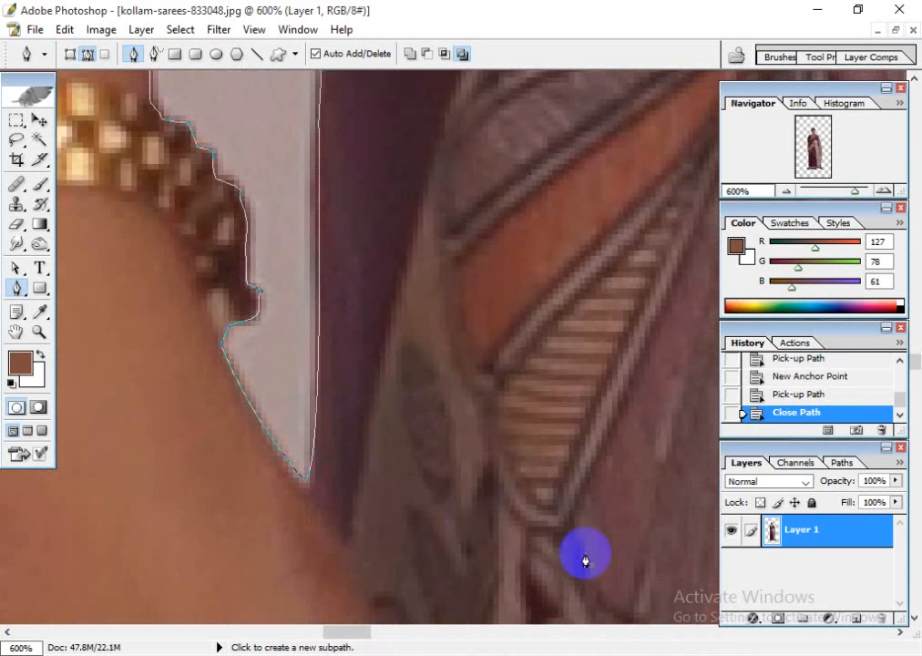
- Try adding a layer mask to Layer 1 with the path closed, and undo it
left_click(777, 618)
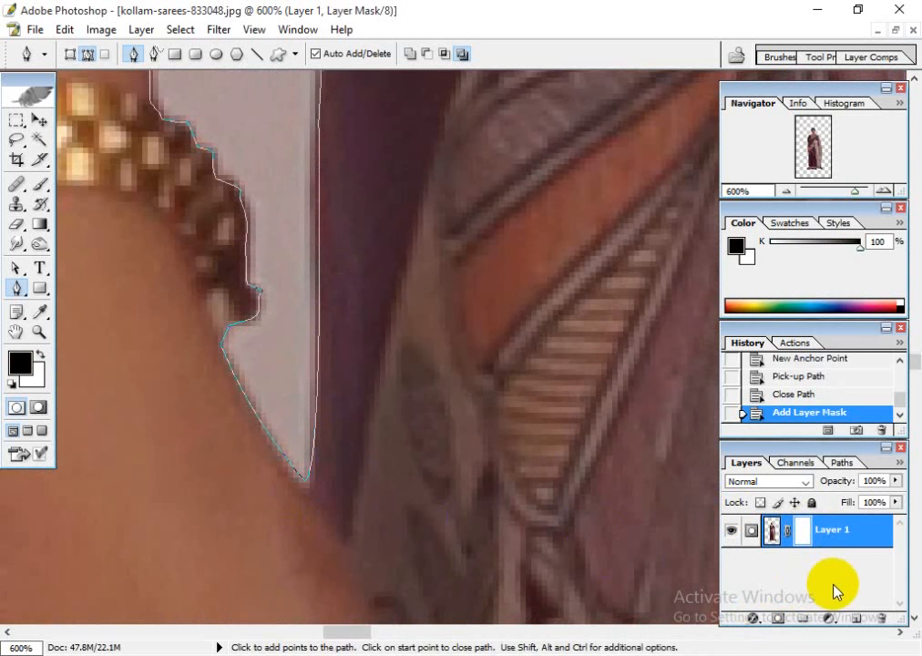
key("ctrl+z")
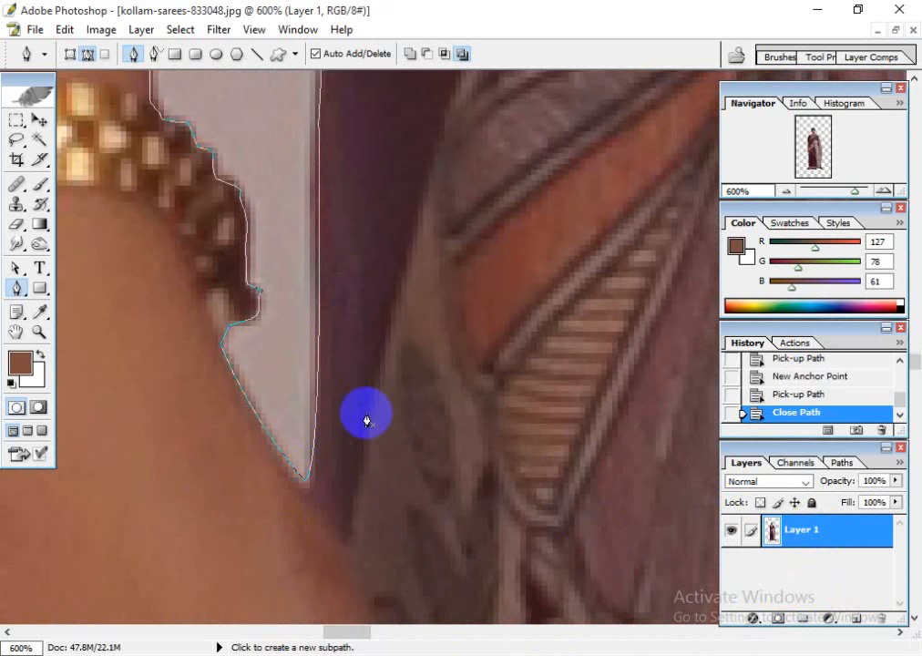
- Convert the closed path around the arm gap into a selection
right_click(293, 280)
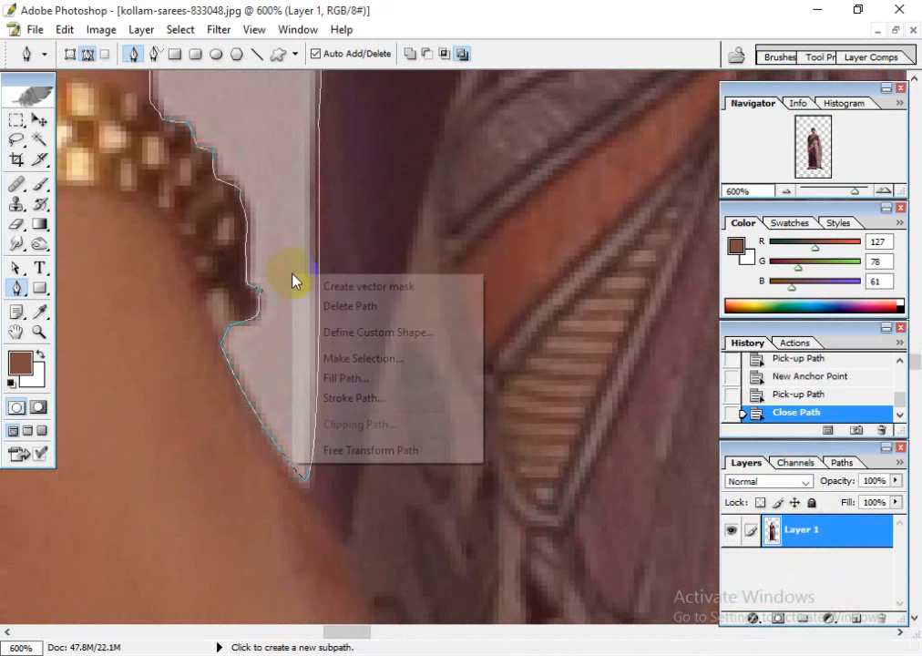
left_click(383, 358)
left_click(340, 243)
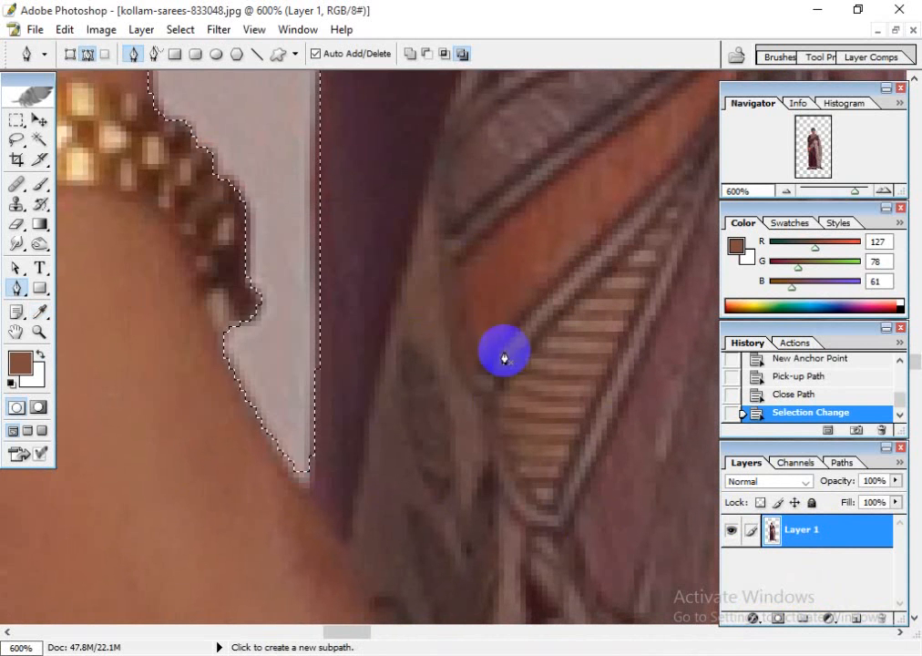
- Try masking Layer 1 with the arm-gap selection and undo the mask
left_click(777, 618)
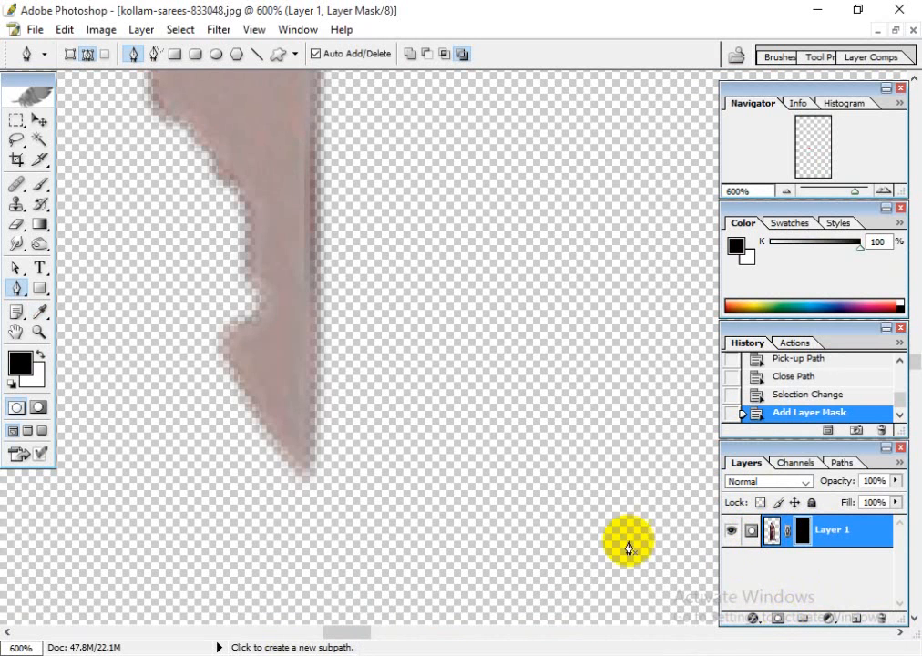
key("ctrl+z")
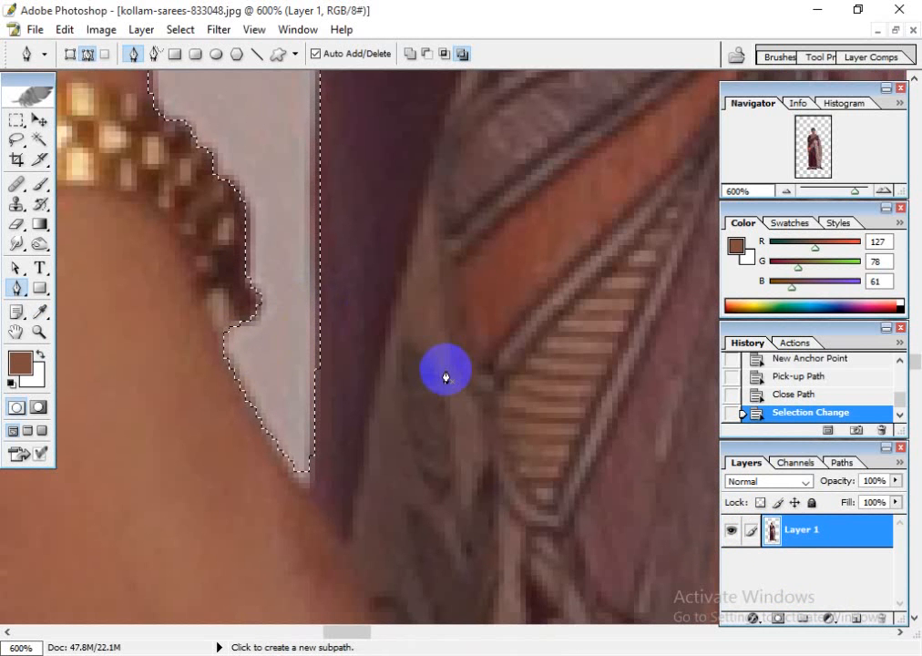
- Delete the leftover background inside the selected arm gap, deselect, and return to the Move tool with the whole cutout in view
key("Delete")
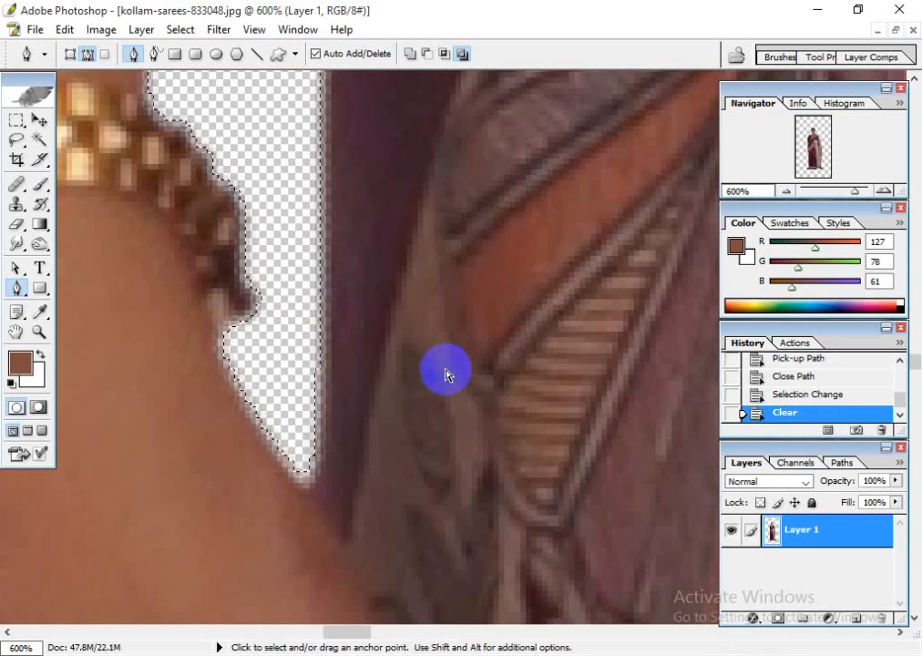
key("ctrl+d")
left_click_drag(455, 245, 483, 510)
left_click_drag(464, 210, 500, 477)
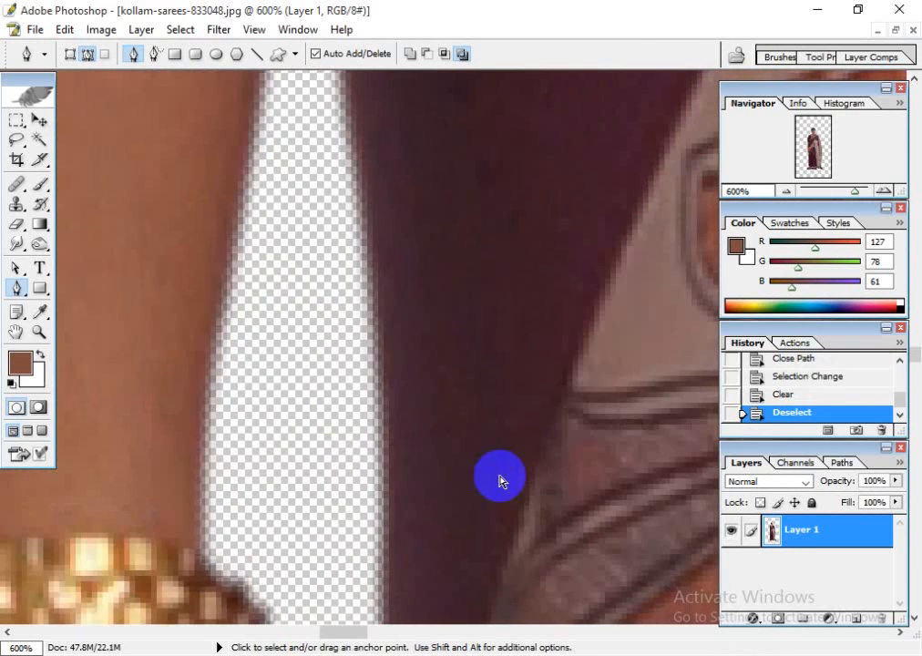
key("ctrl+minus")
key("ctrl+minus")
key("ctrl+minus")
key("ctrl+minus")
key("ctrl+minus")
key("ctrl+minus")
key("ctrl+minus")
key("ctrl+minus")
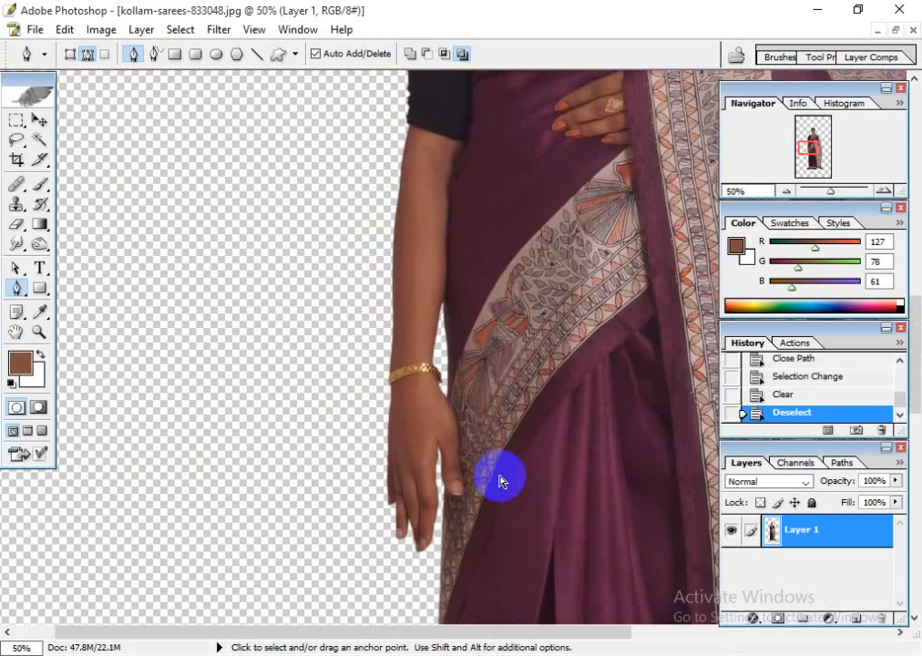
key("ctrl+0")
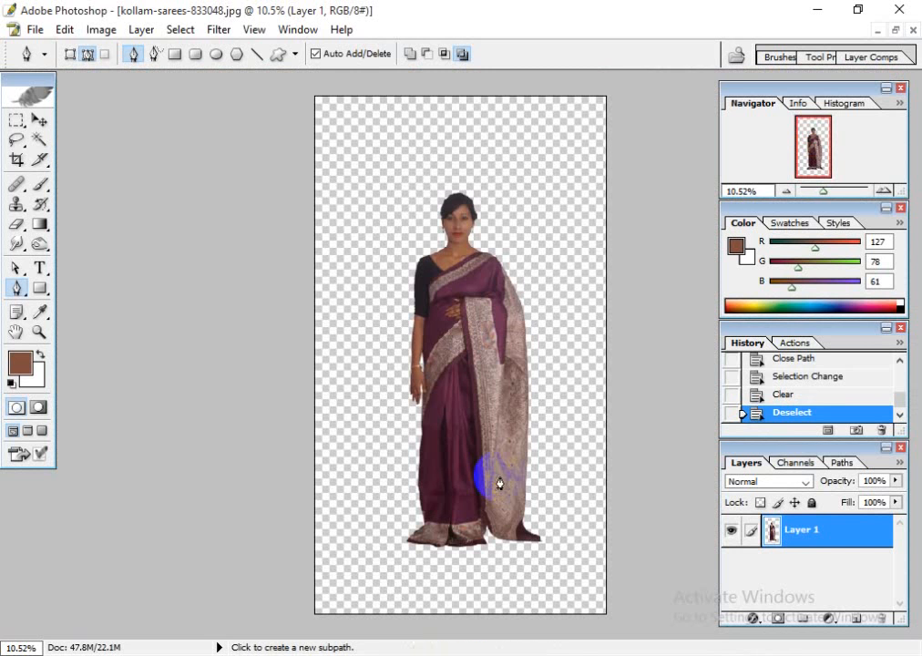
left_click(39, 121)
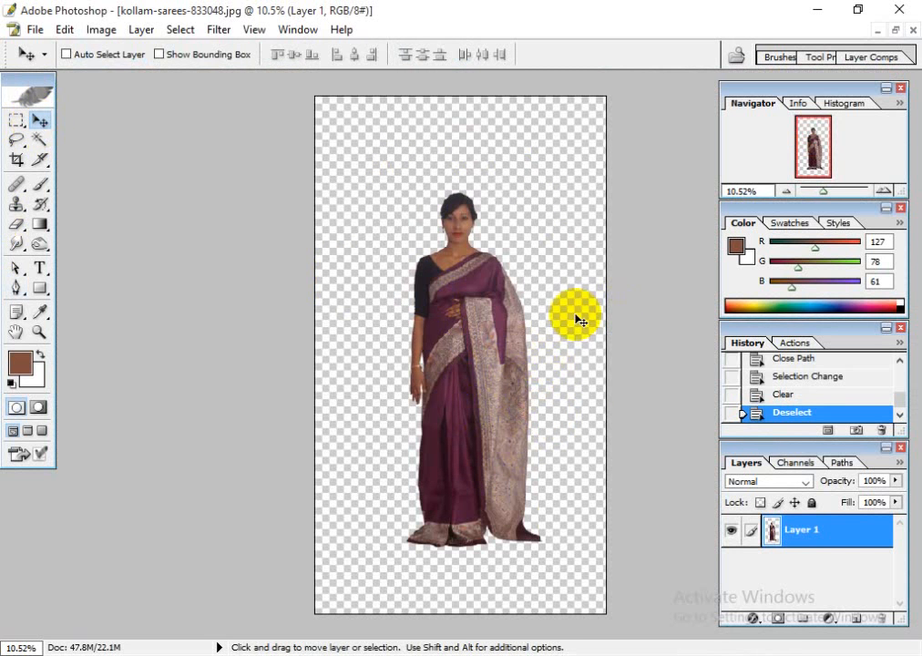
- Switch to the To Do list in Notepad, review item 3 about designing a background, and return to Photoshop
left_click(578, 648)
left_click(500, 238)
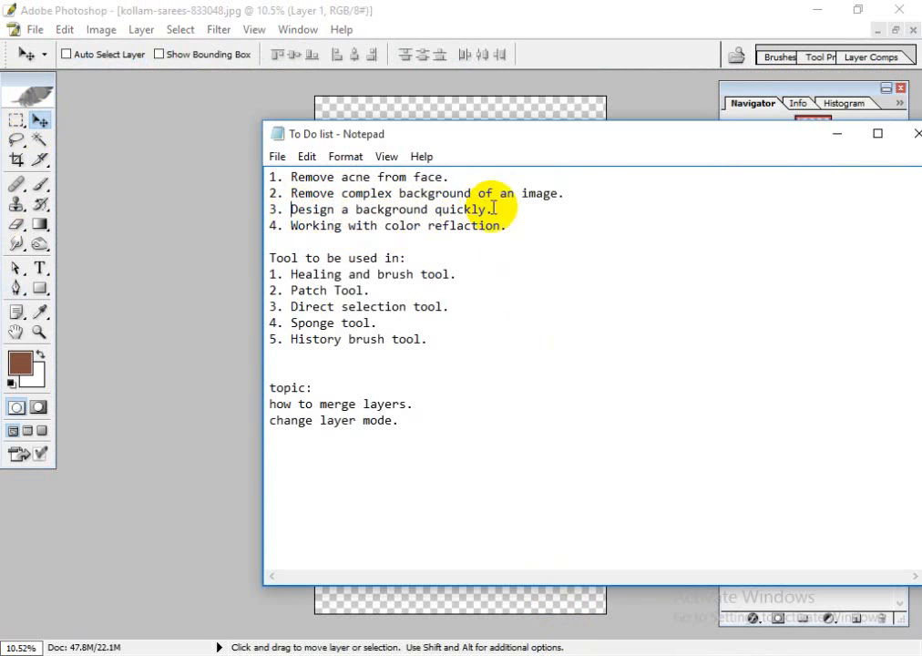
left_click_drag(495, 210, 282, 211)
left_click(428, 211)
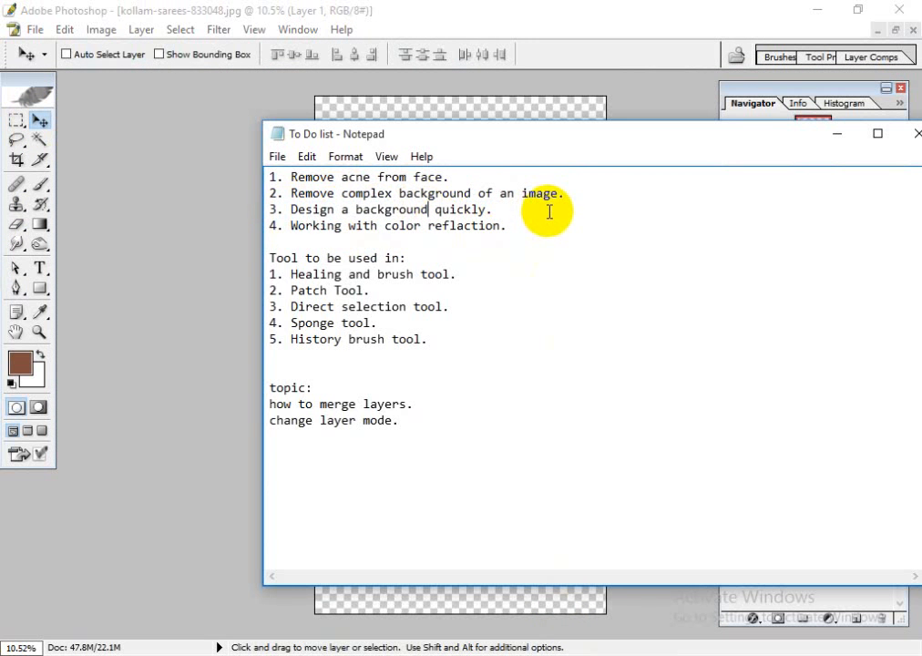
left_click(541, 18)
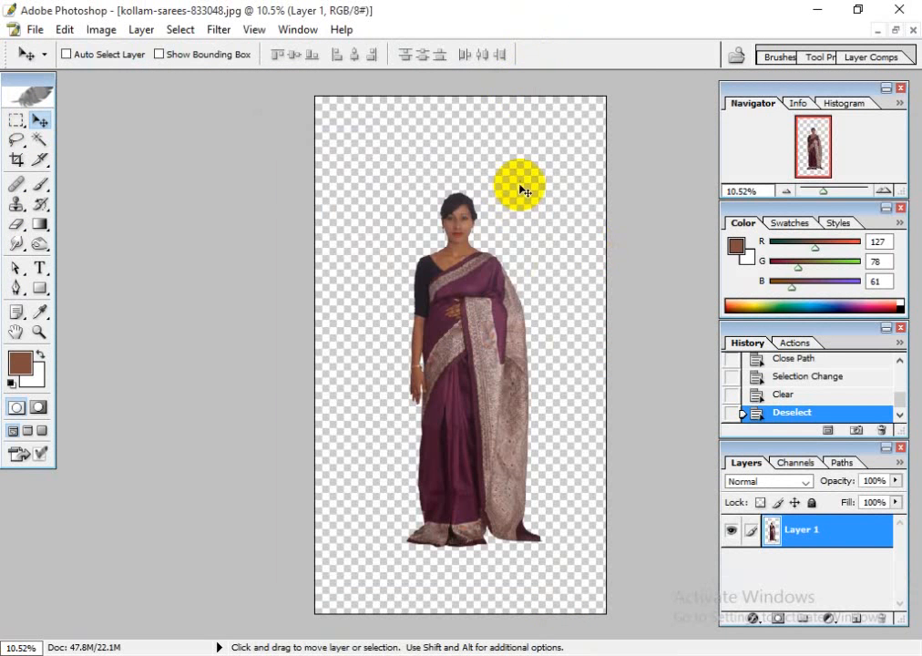
- Add a new empty layer beneath the cutout's layer
left_click(857, 623)
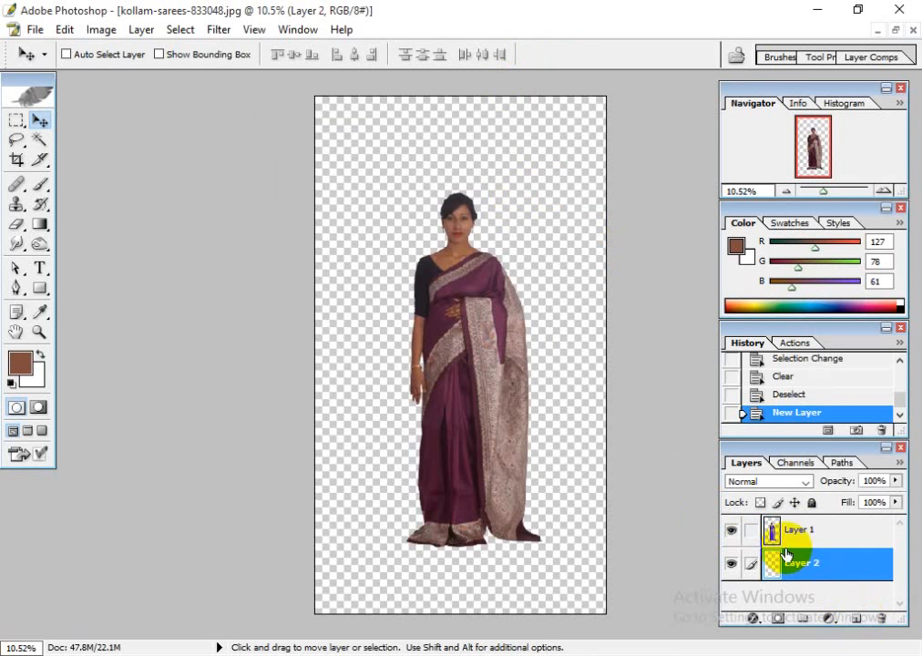
- Select a thin full-width rectangular strip along the canvas's upper edge and sample the saree's plum color (RGB 116, 55, 89) as foreground
left_click(16, 128)
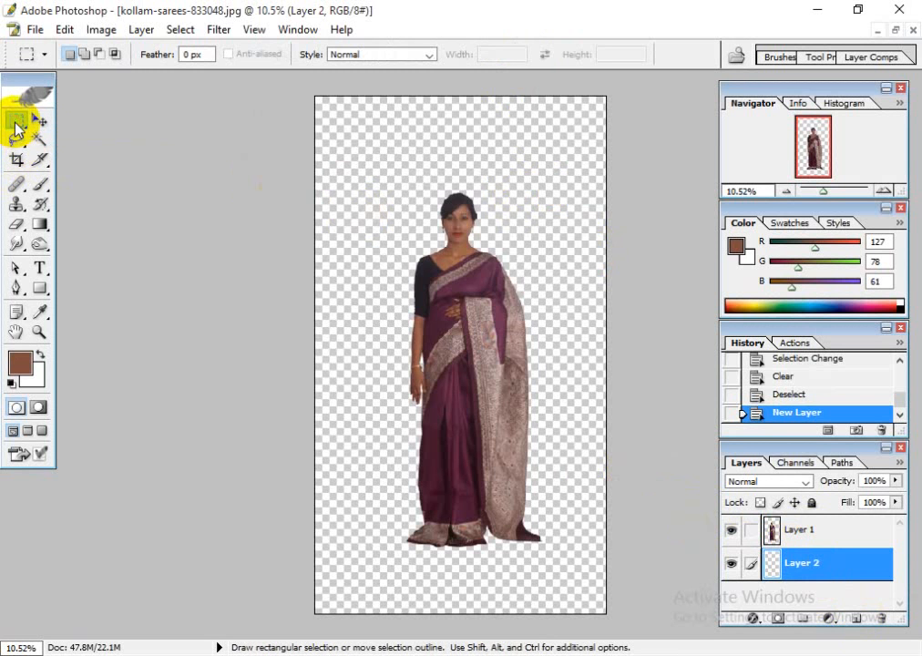
left_click_drag(315, 96, 644, 115)
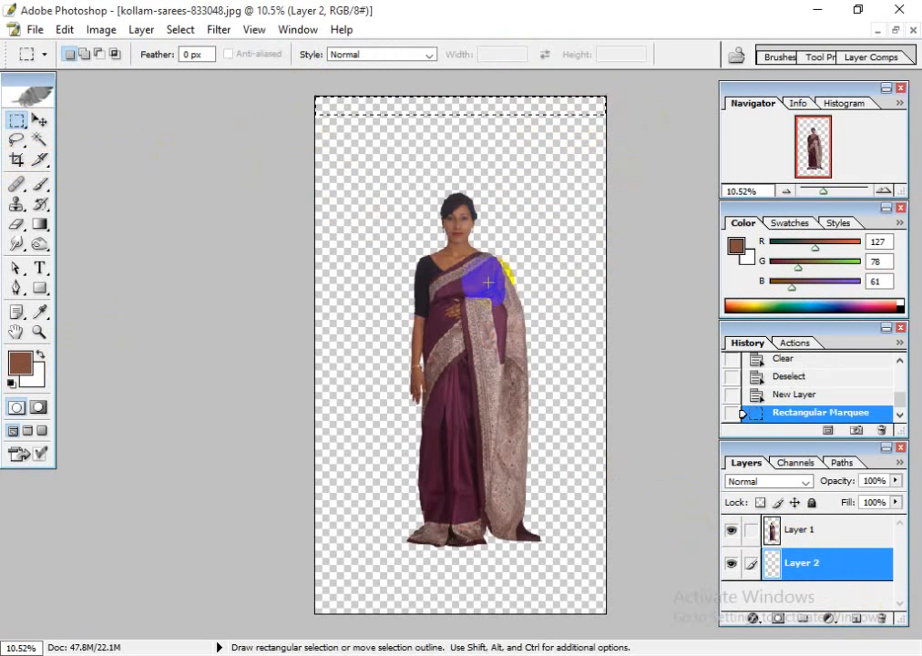
key("ctrl+plus")
key("ctrl+plus")
key("ctrl+plus")
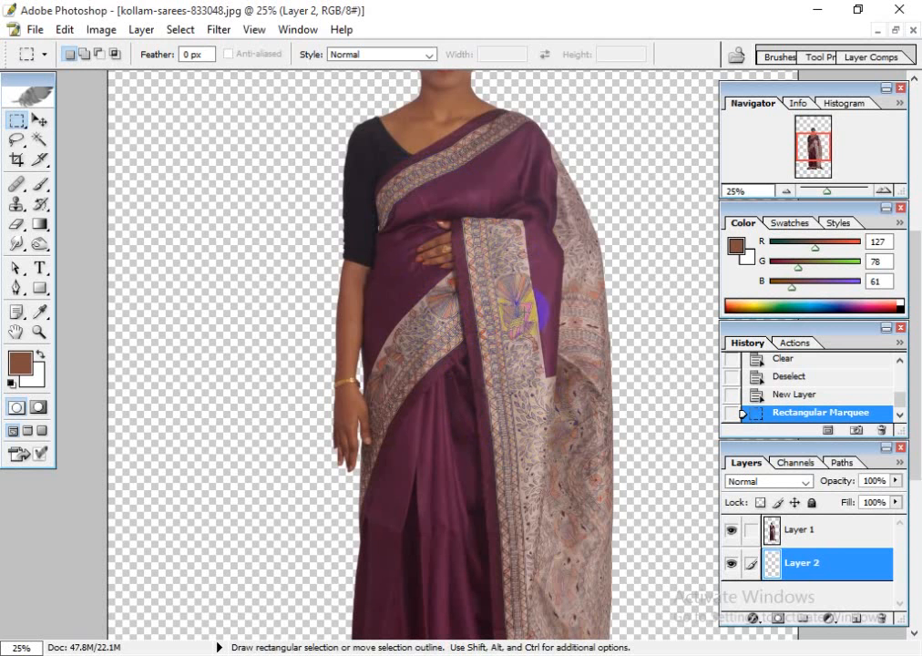
scroll(494, 314, "up", 10)
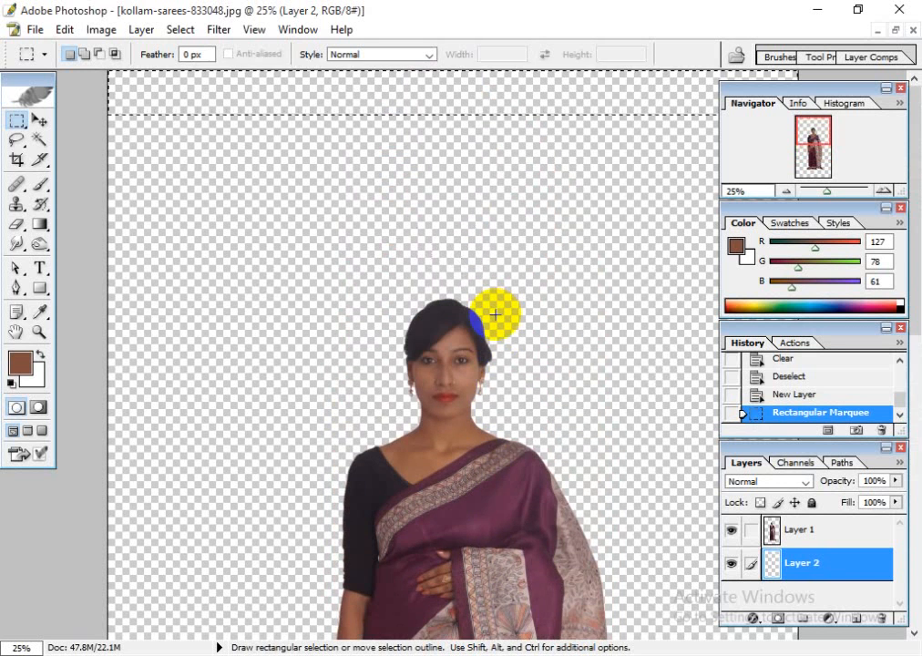
scroll(494, 315, "down", 8)
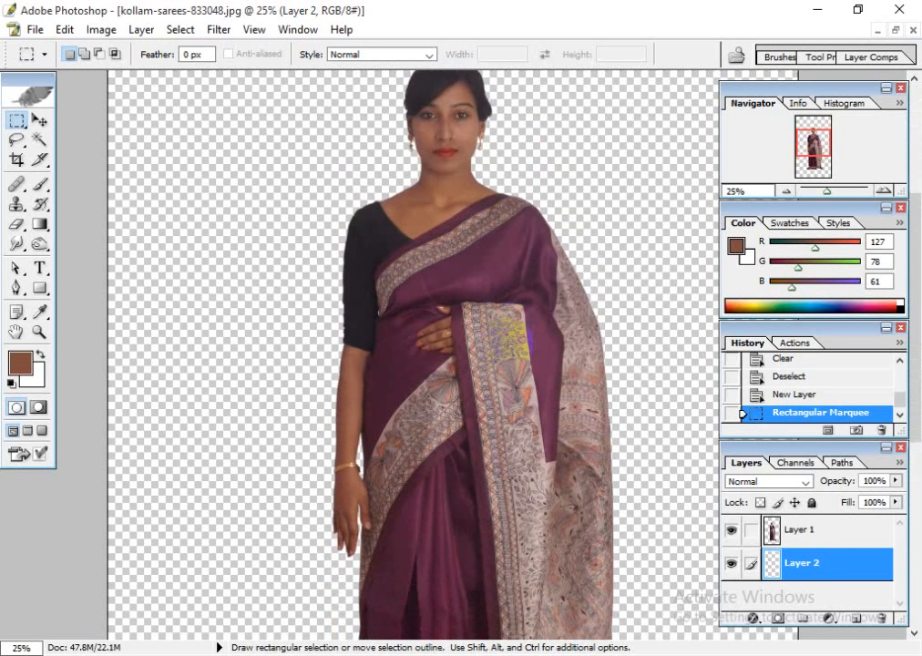
scroll(413, 355, "down", 2)
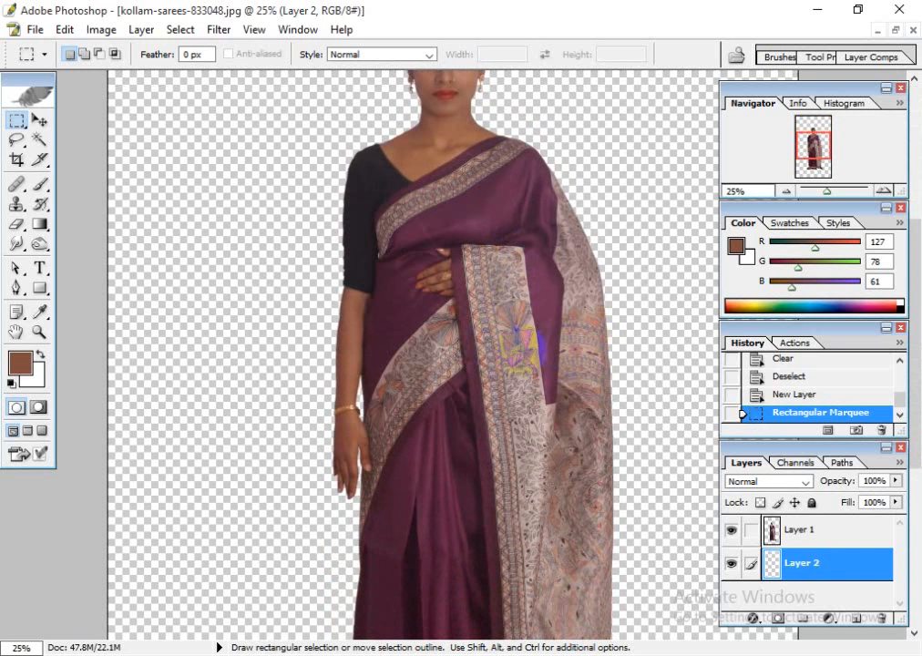
left_click(40, 315)
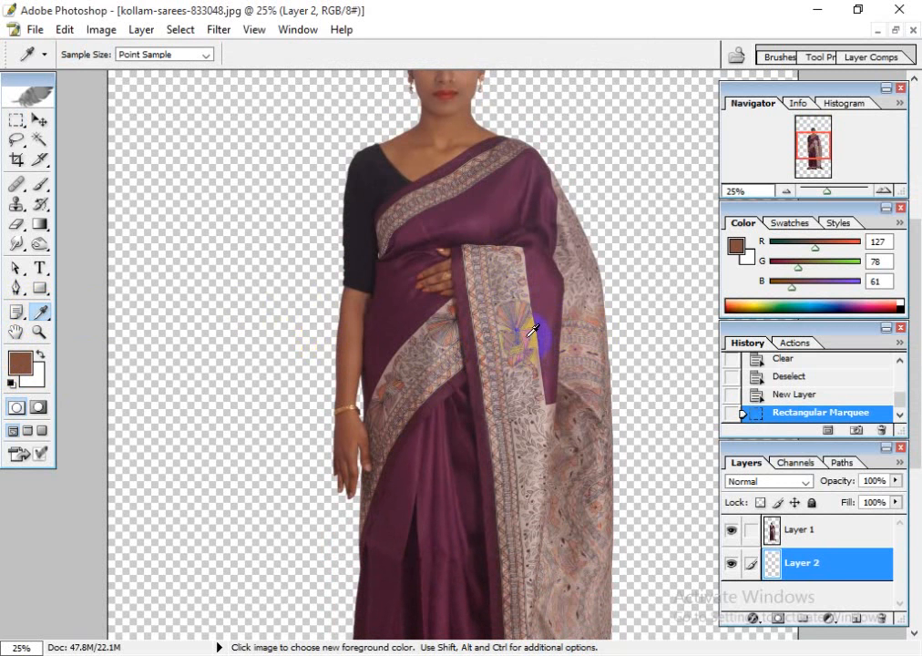
left_click(527, 335)
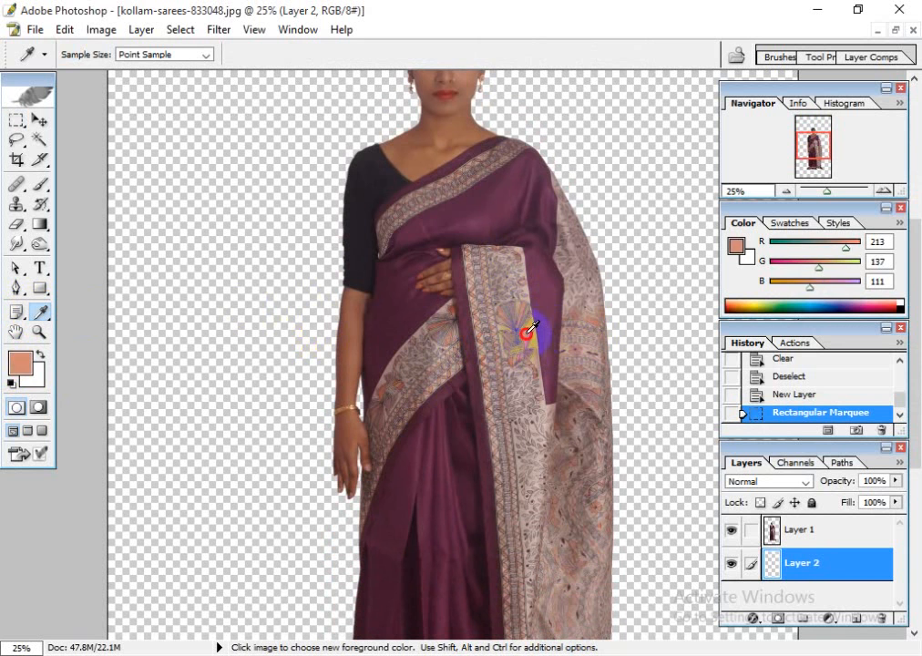
left_click_drag(528, 332, 547, 325)
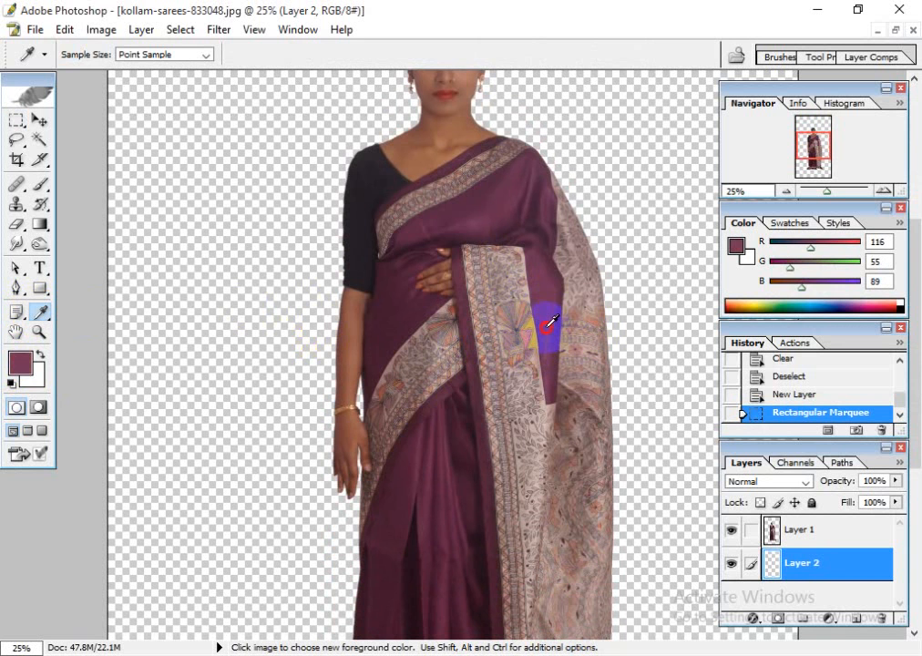
- Fill the selected strip on Layer 2 with the plum foreground color
left_click(38, 122)
key("space")
left_click_drag(416, 213, 410, 510)
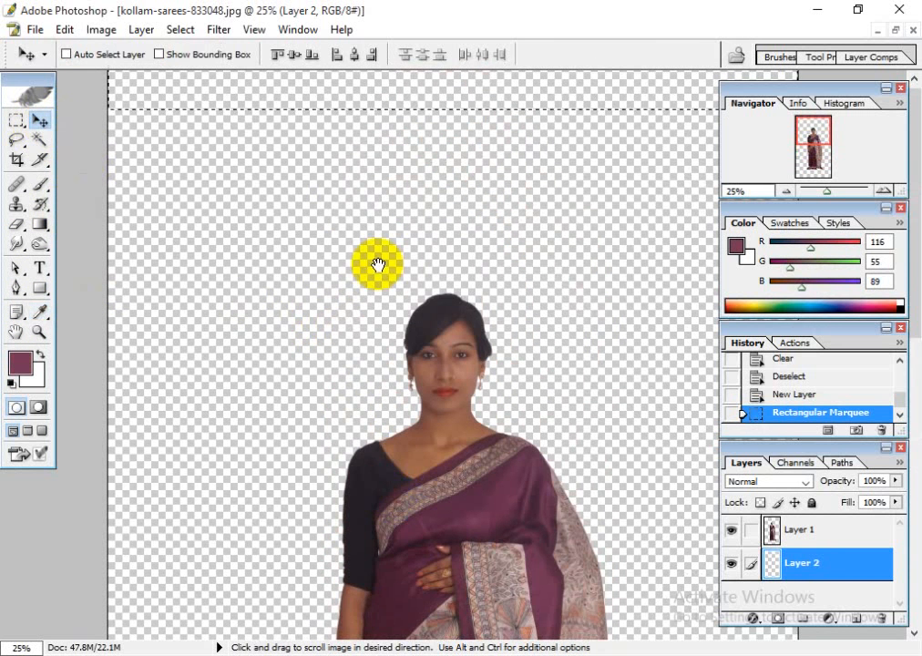
left_click_drag(378, 265, 376, 405)
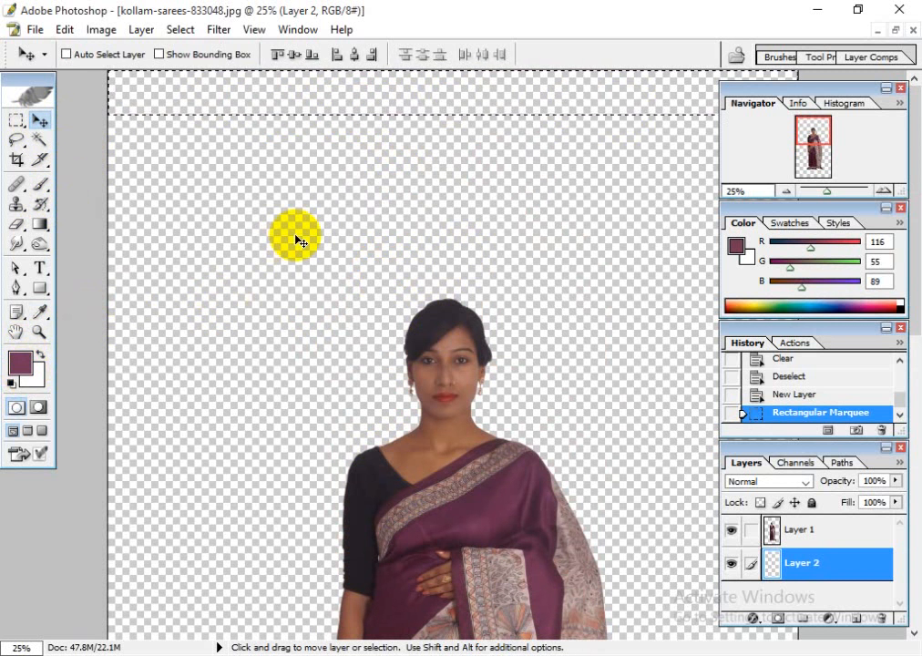
key("alt+BackSpace")
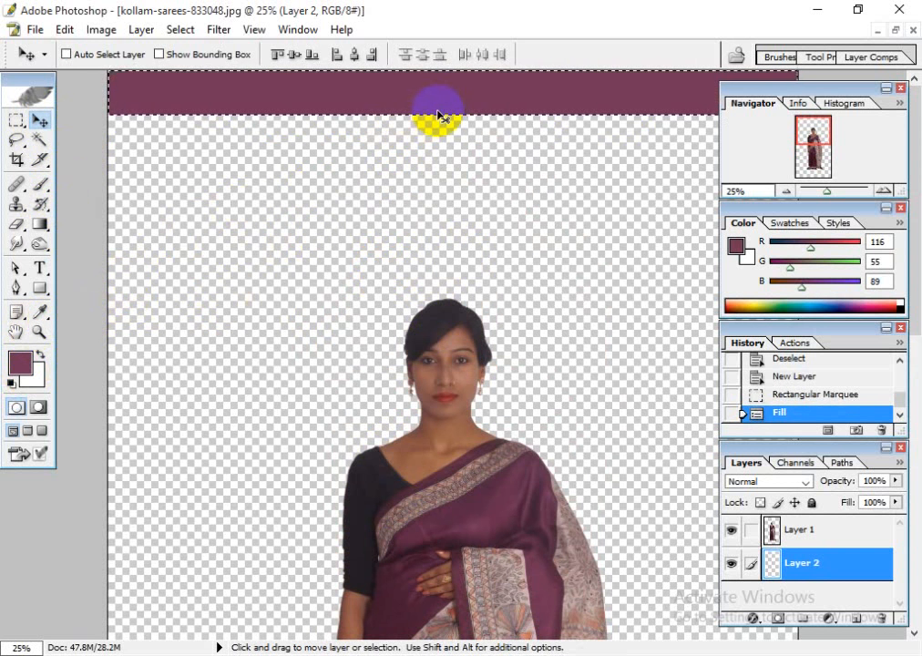
- Try moving the filled strip down without copying it, and undo the move
left_click_drag(438, 117, 462, 160)
key("ctrl+z")
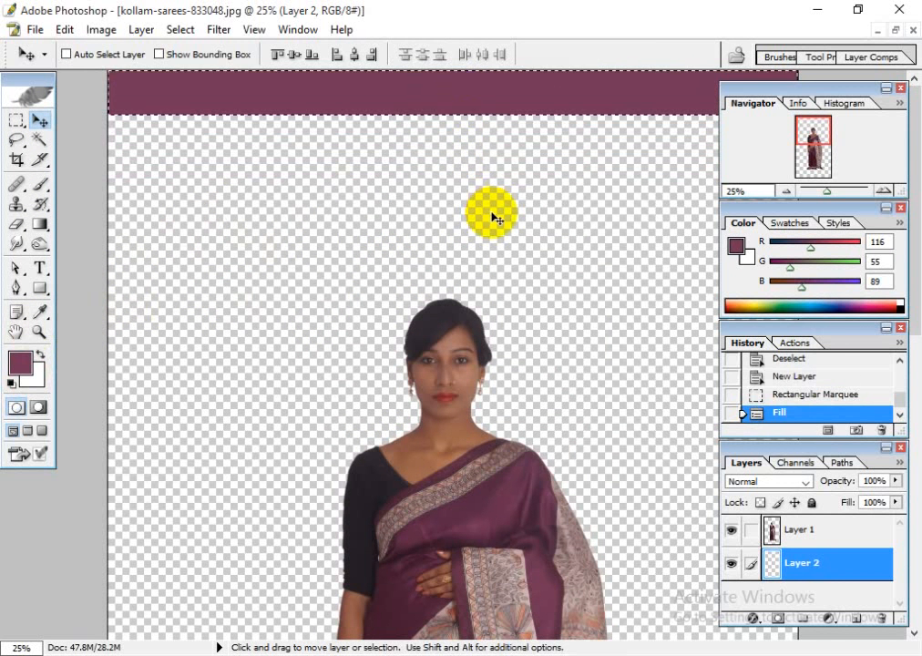
left_click_drag(517, 108, 525, 183)
key("ctrl+z")
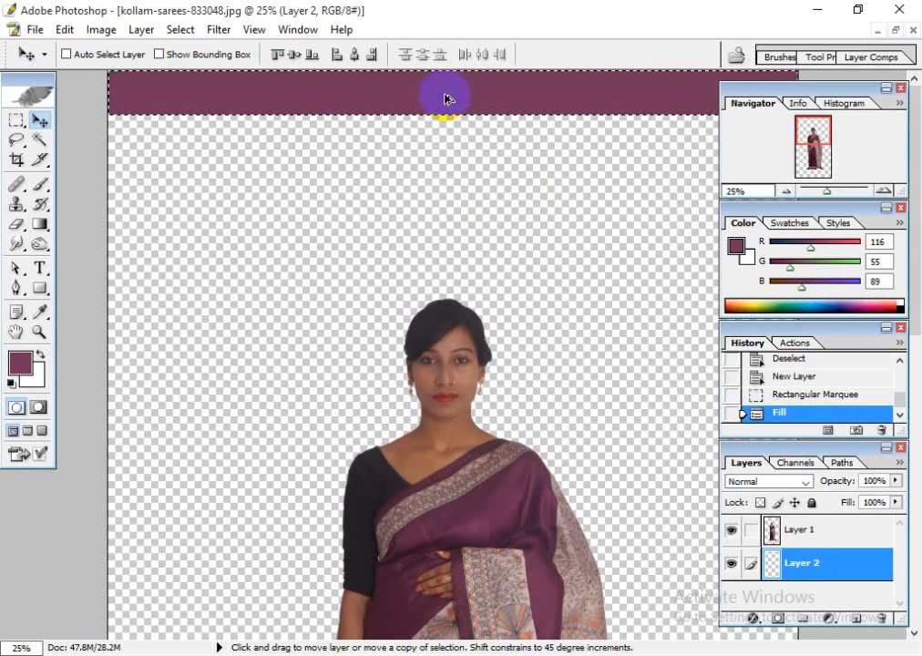
- Duplicate the plum strip straight below the first one, leaving a narrow transparent gap between them
left_click_drag(445, 99, 446, 153)
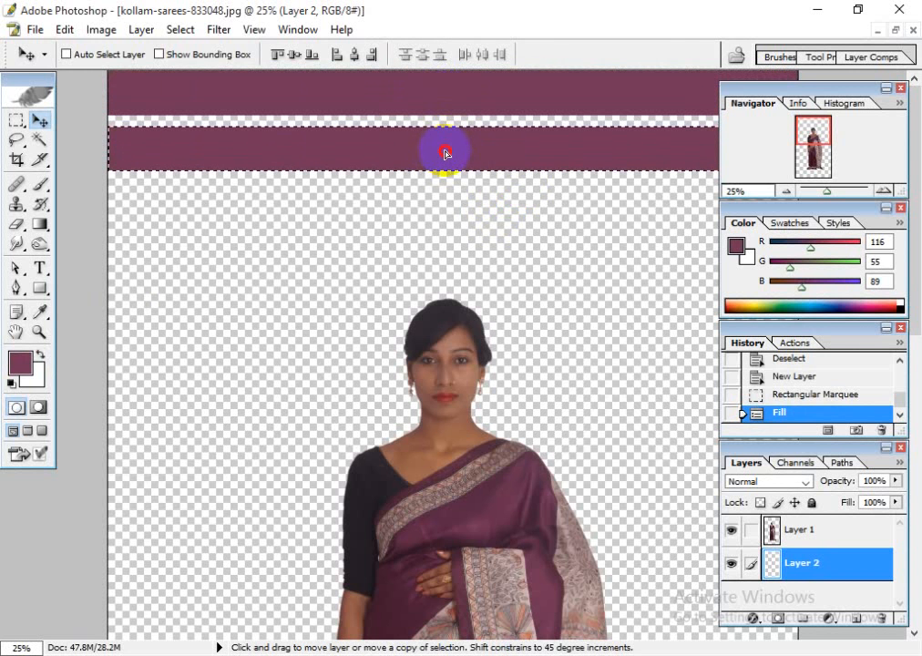
mouse_move(445, 153)
left_mouse_down()
mouse_move(475, 161)
mouse_move(435, 155)
mouse_move(454, 158)
left_mouse_up()
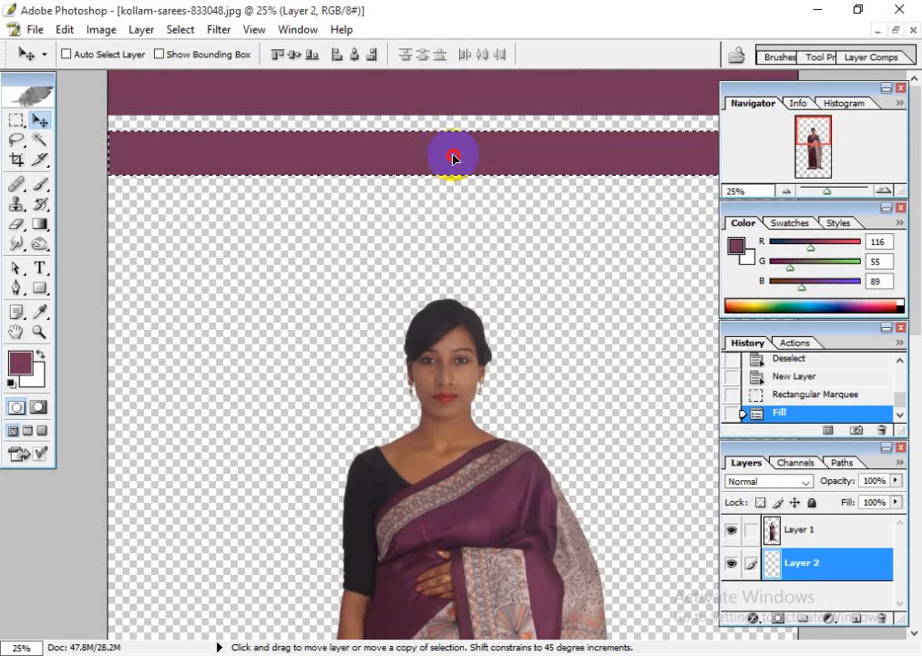
left_click_drag(454, 158, 455, 162)
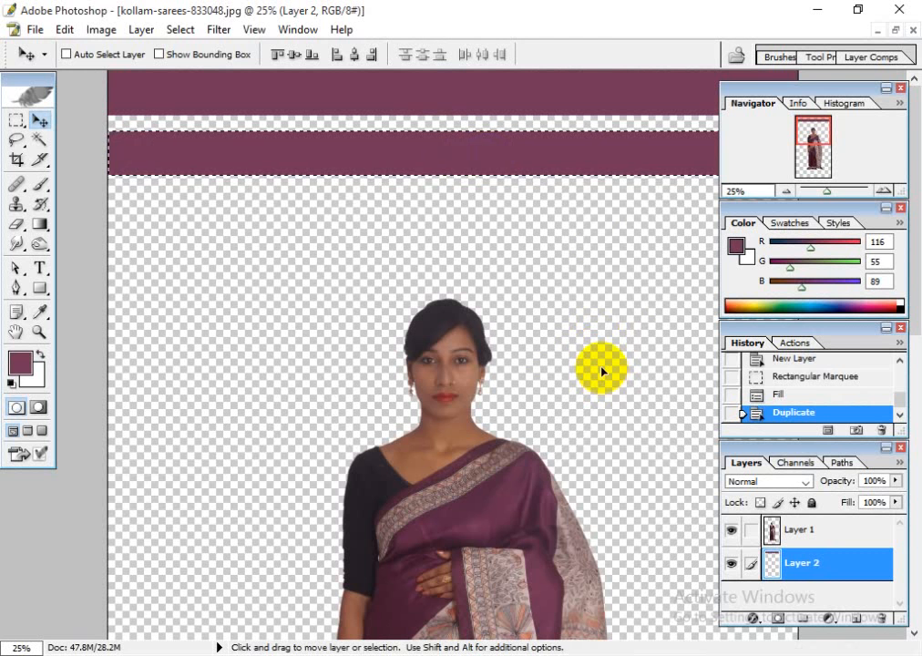
key("shift")
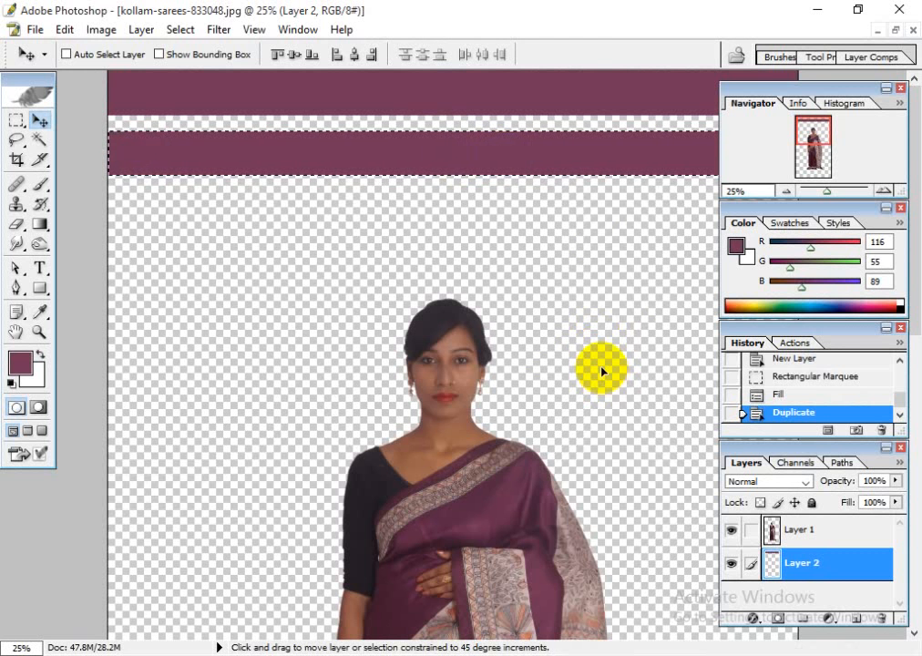
key("alt")
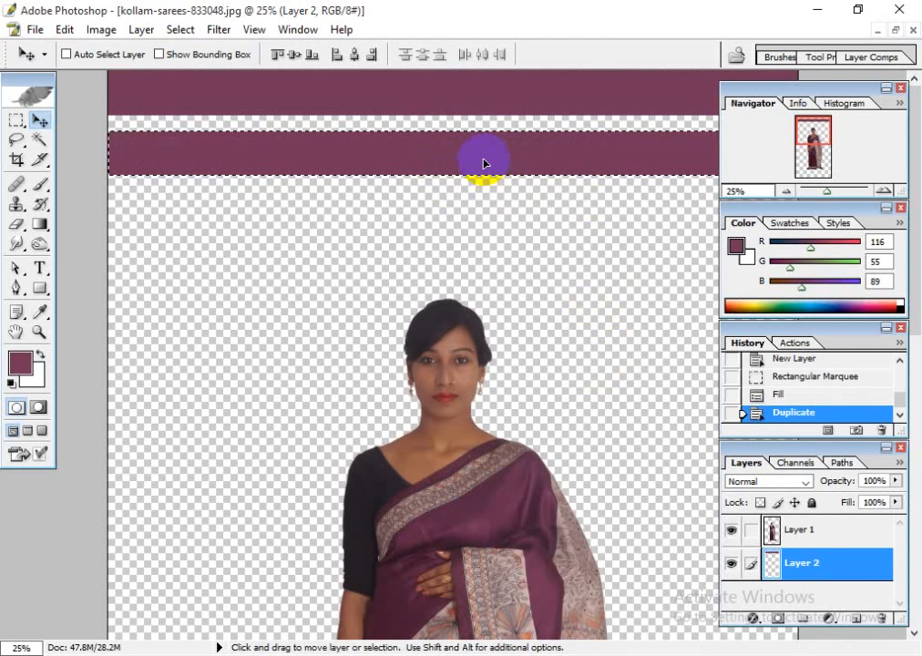
key("alt")
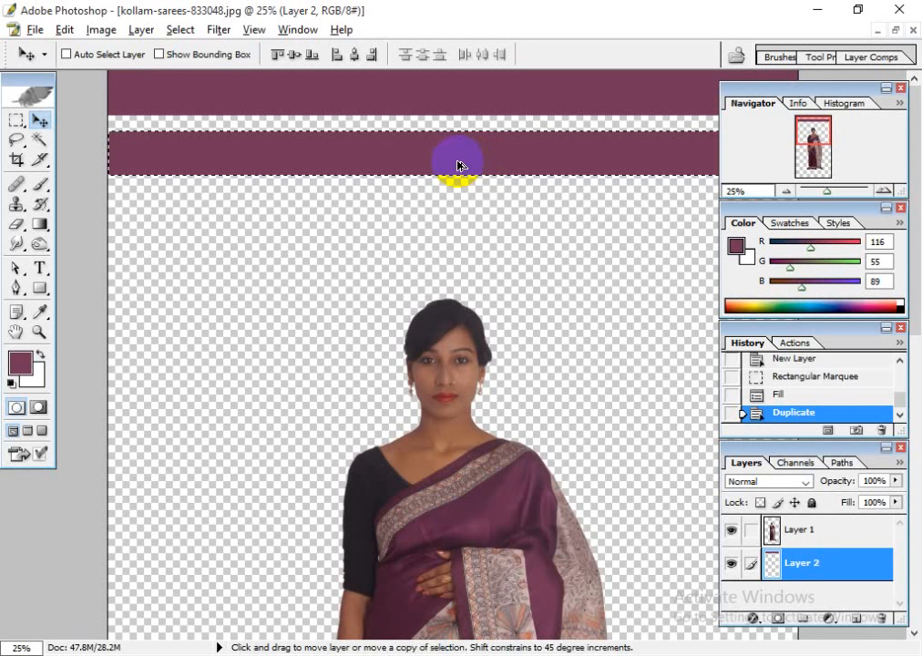
- Duplicate the stripe repeatedly below the second one with similar gaps until the stripes reach the figure's waist
left_click_drag(458, 165, 441, 228)
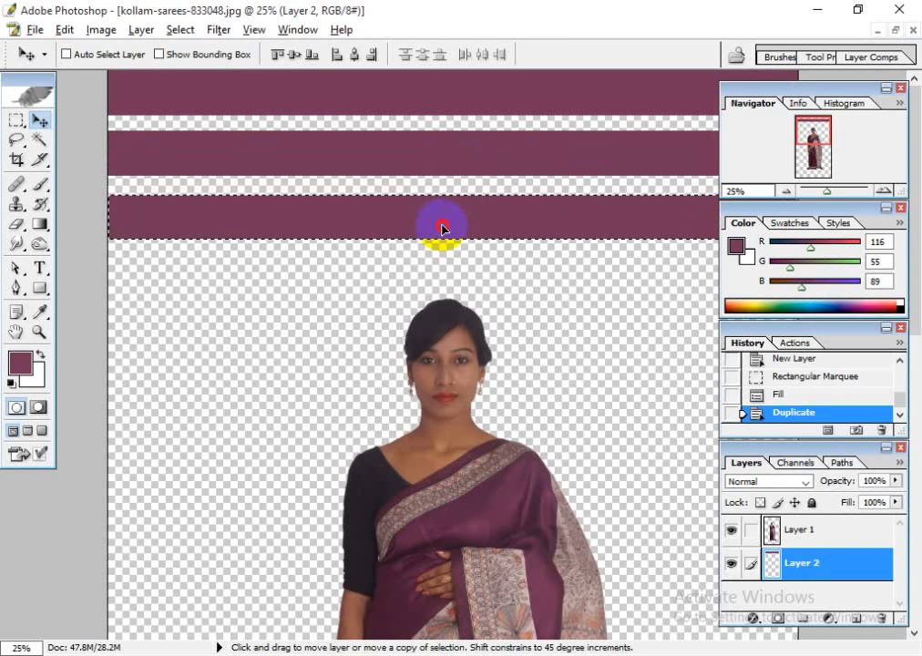
left_click_drag(442, 226, 464, 365)
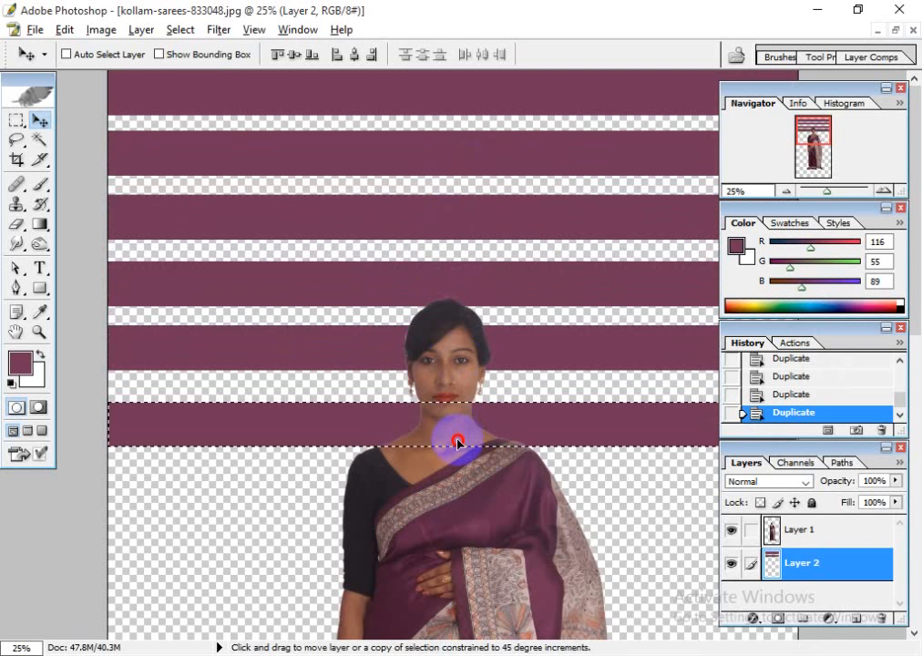
scroll(457, 443, "down", 5)
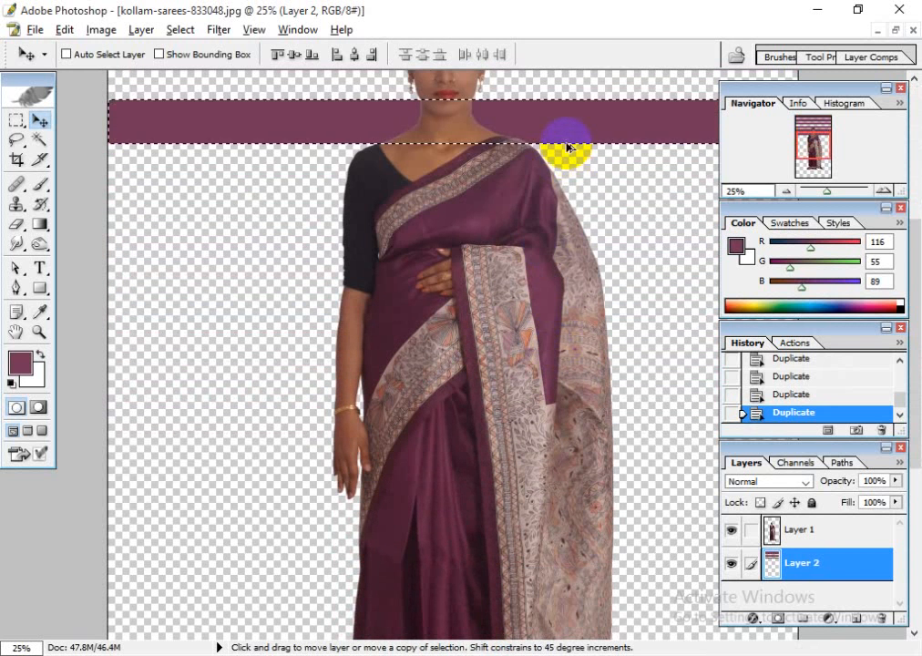
left_click_drag(566, 146, 565, 204)
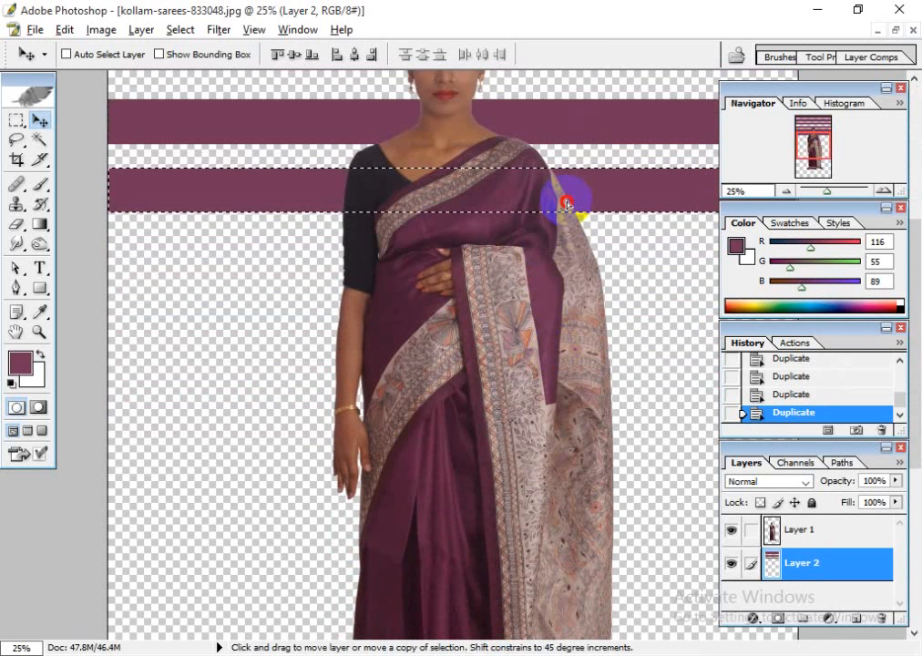
scroll(573, 199, "up", 3)
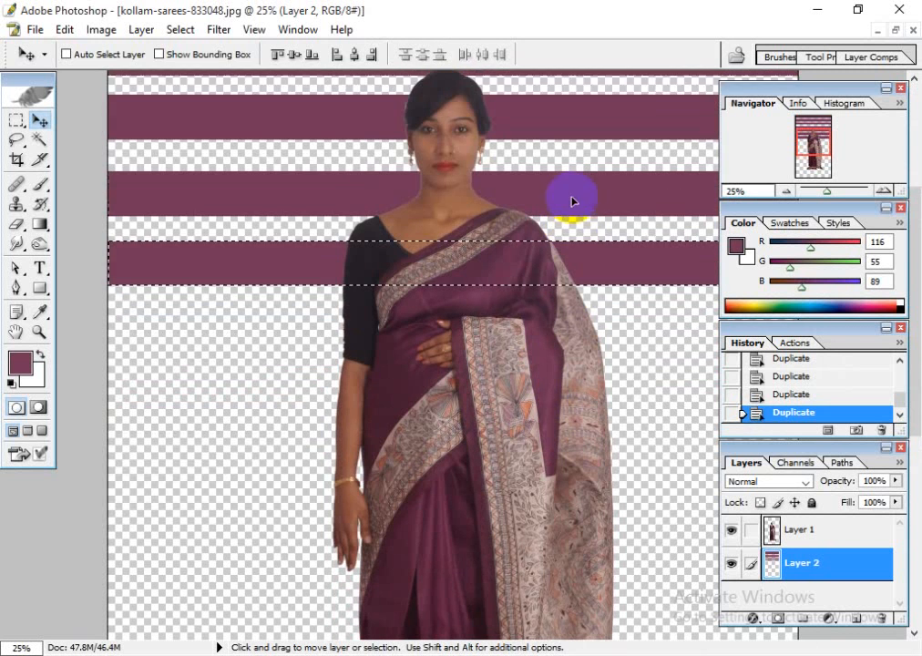
scroll(554, 190, "down", 2)
scroll(554, 191, "down", 2)
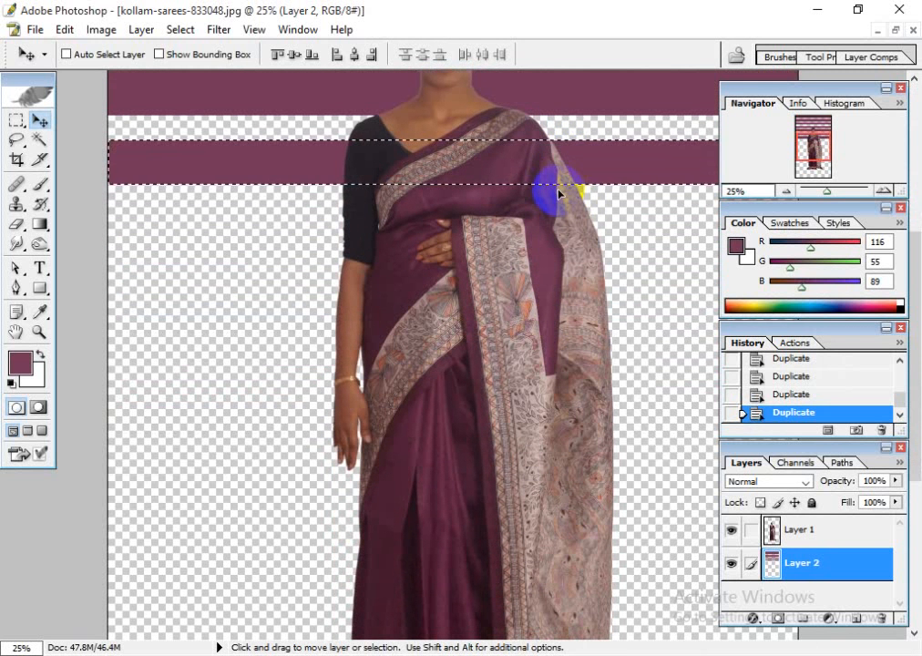
left_click_drag(539, 165, 543, 231)
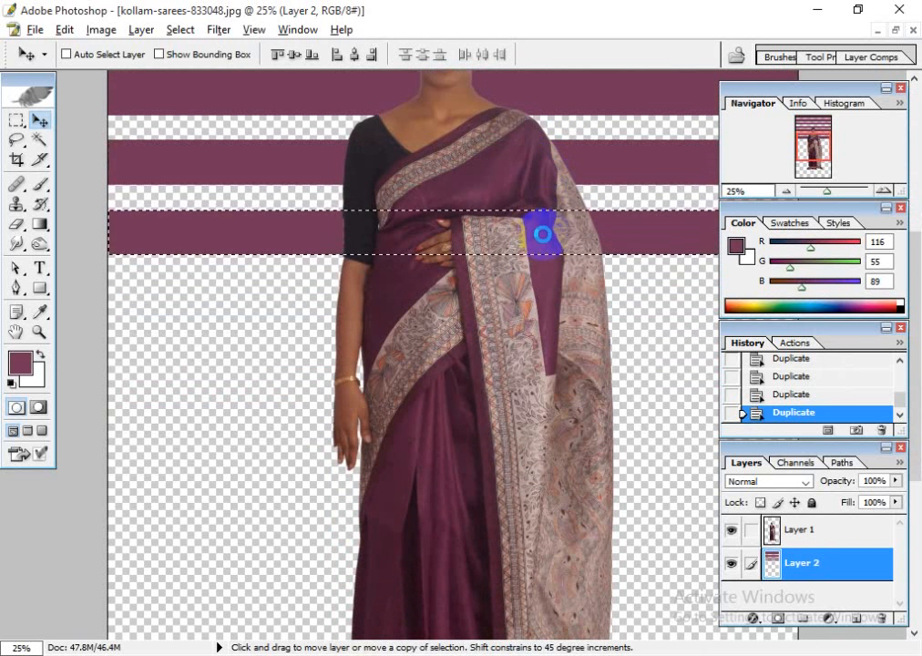
- Continue duplicating the stripe with similar gaps from the figure's waist down to just above the saree's hem
scroll(539, 235, "down", 3)
left_click_drag(525, 164, 522, 241)
scroll(515, 221, "down", 1)
scroll(514, 221, "down", 2)
left_click_drag(536, 170, 543, 238)
scroll(543, 235, "down", 3)
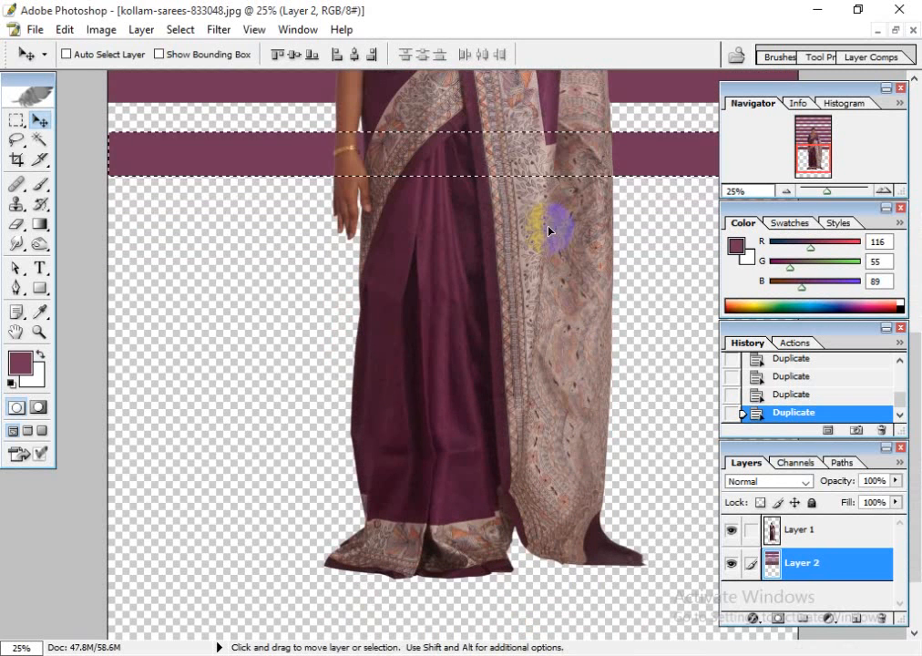
left_click_drag(546, 154, 542, 246)
scroll(544, 245, "down", 2)
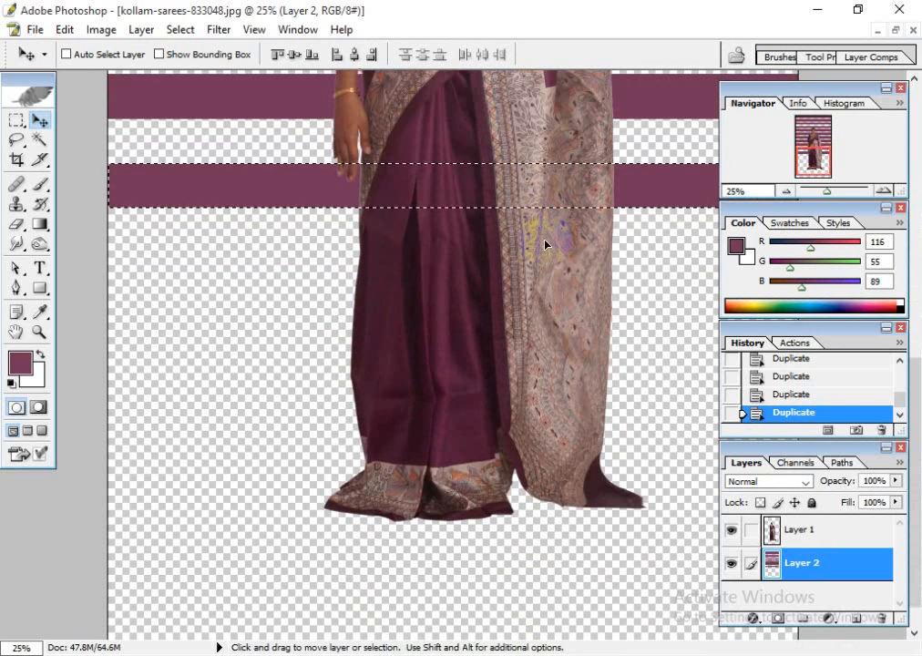
left_click_drag(545, 189, 536, 263)
scroll(536, 263, "down", 2)
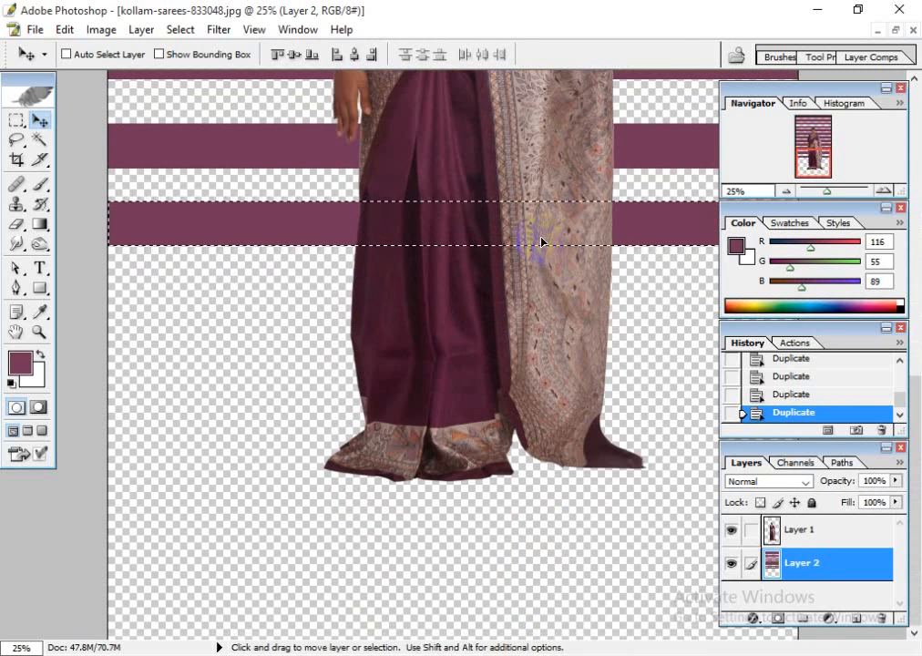
left_click_drag(545, 217, 533, 374)
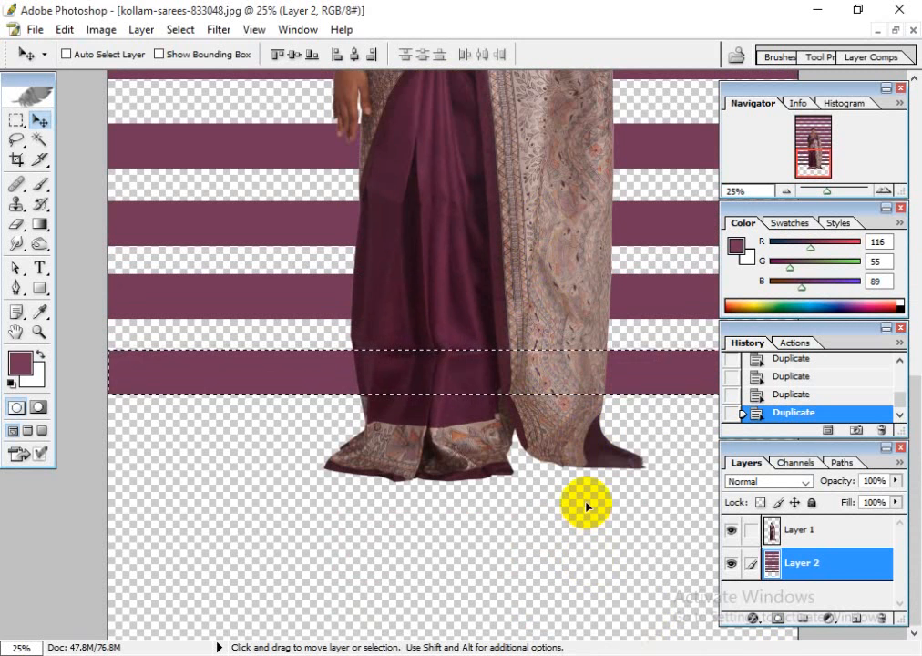
- Deselect the last stripe, then hide and show Layer 2 again to check the stripes against the whole figure
left_click(175, 30)
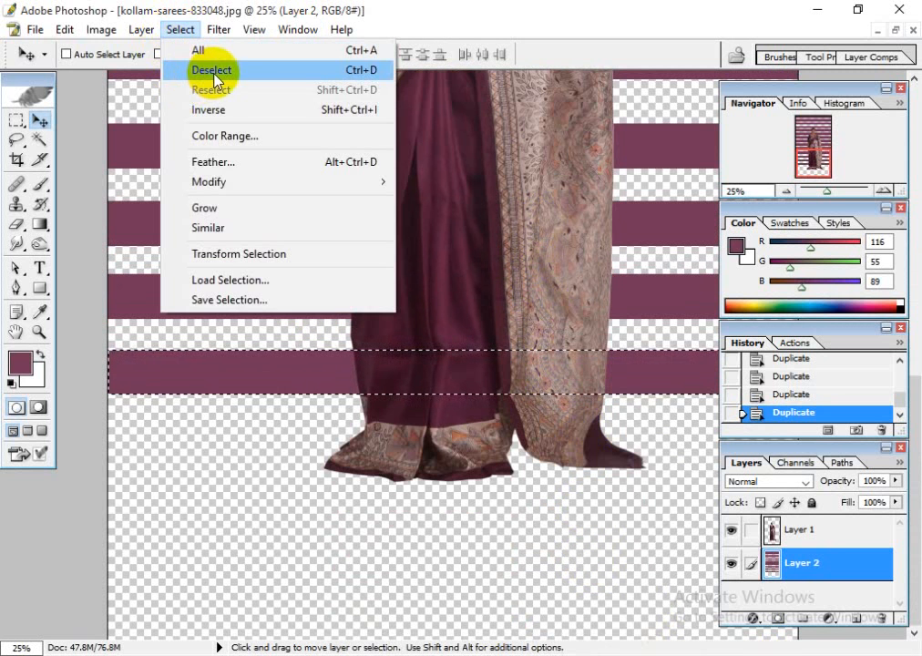
left_click(213, 73)
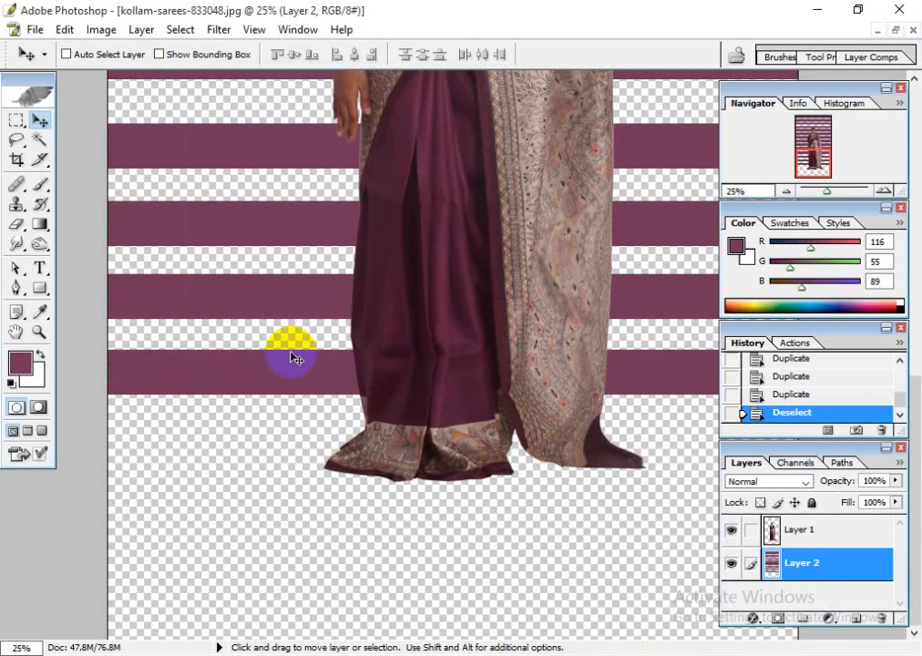
left_click(731, 564)
left_click(730, 564)
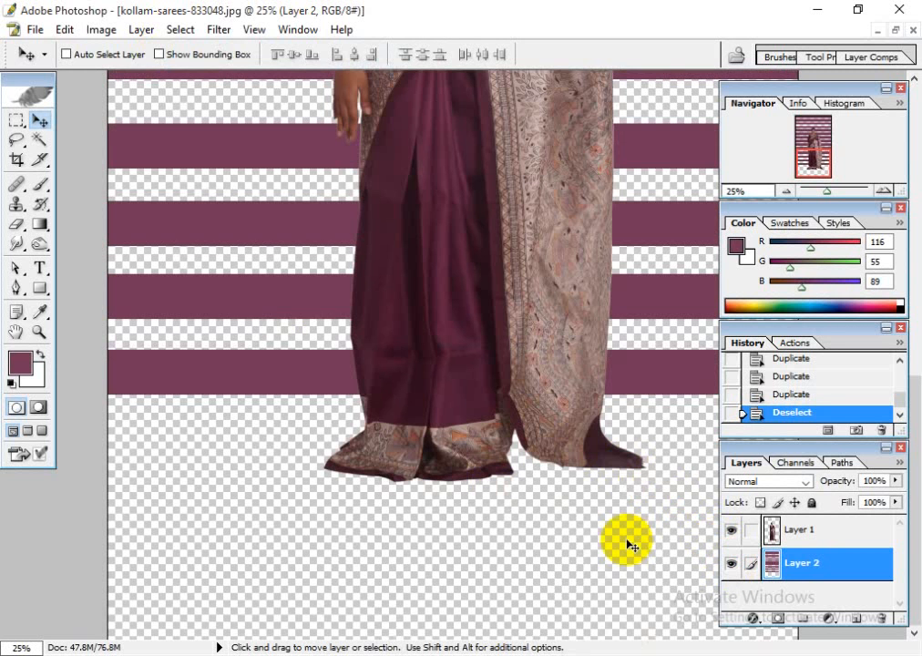
key("ctrl+0")
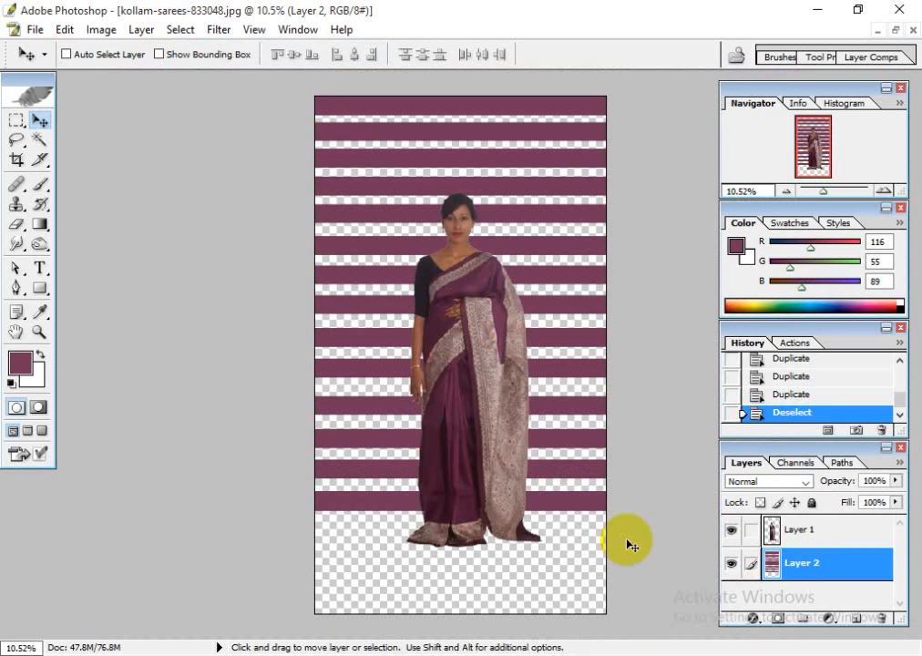
left_click(732, 563)
left_click(731, 564)
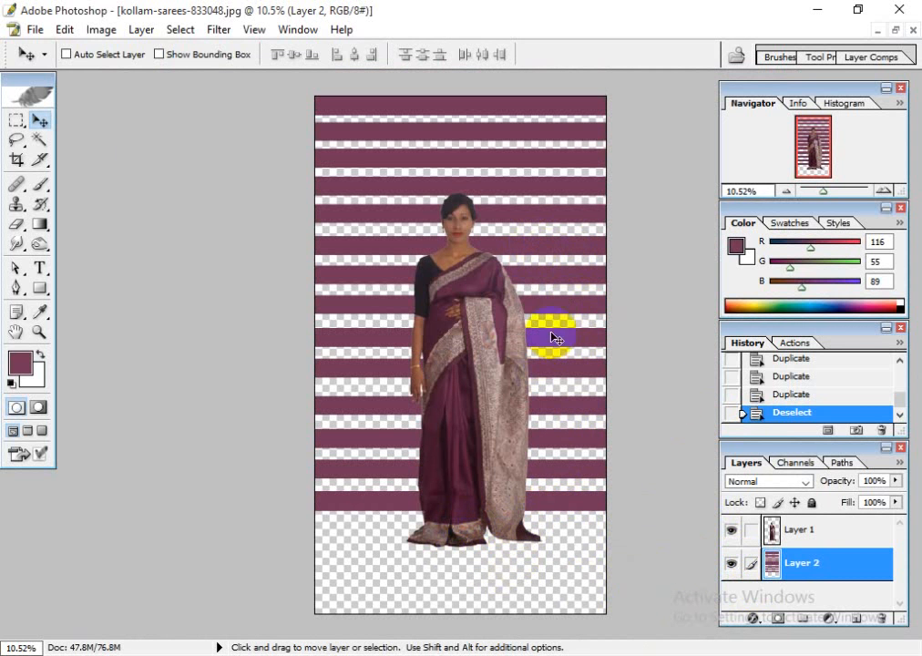
key("super")
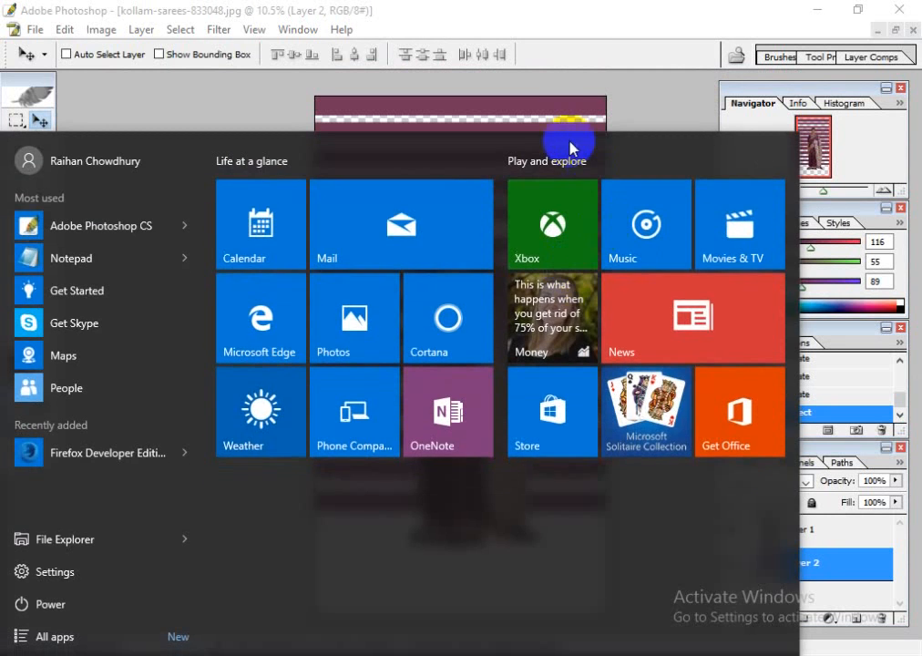
key("super")
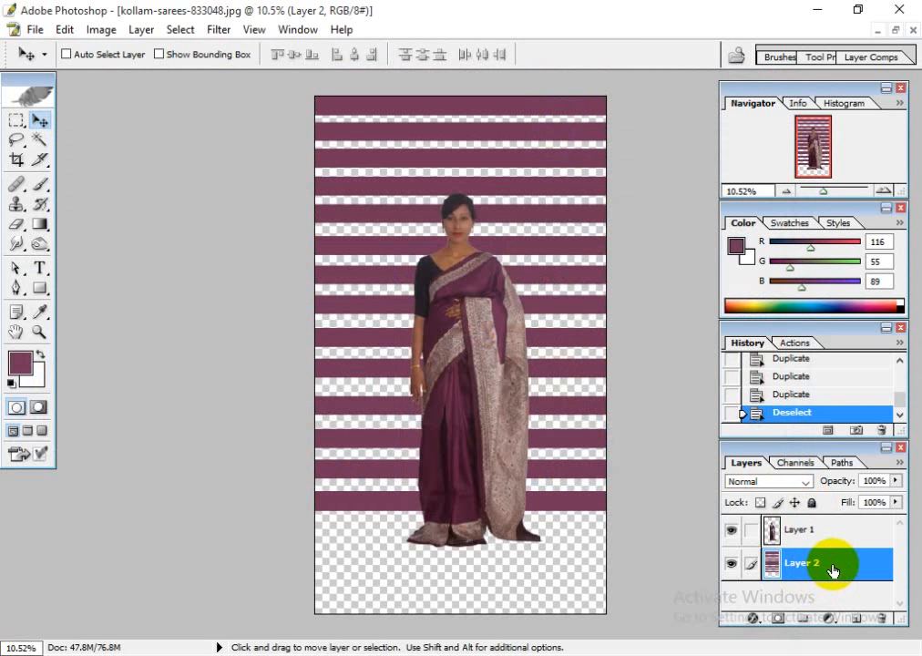
- Duplicate Layer 2 and move the copy down so its stripes fill the empty area at the canvas bottom
left_click_drag(831, 570, 855, 621)
scroll(677, 565, "up", 4)
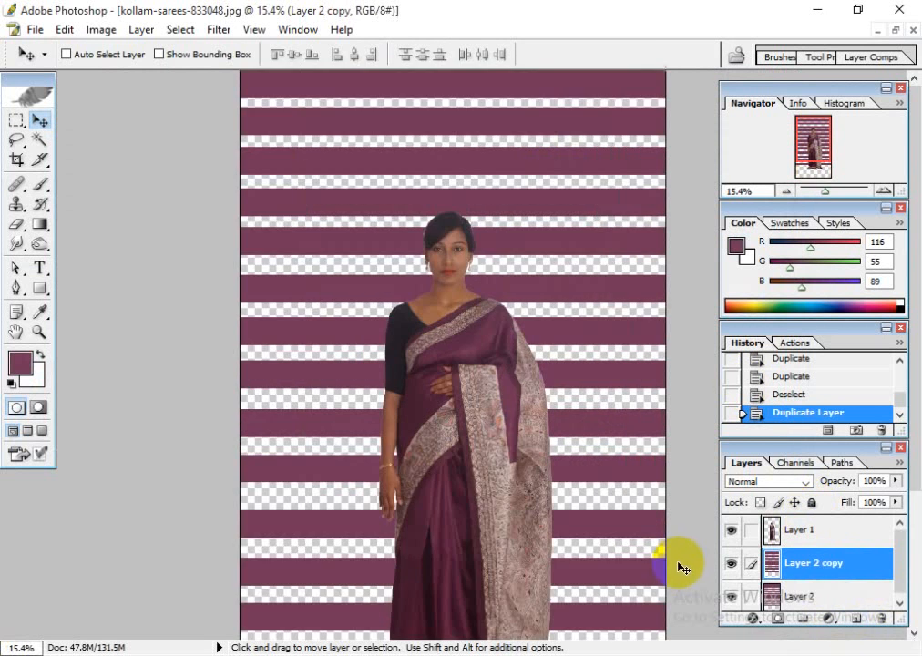
scroll(565, 431, "down", 4)
left_click_drag(558, 350, 576, 610)
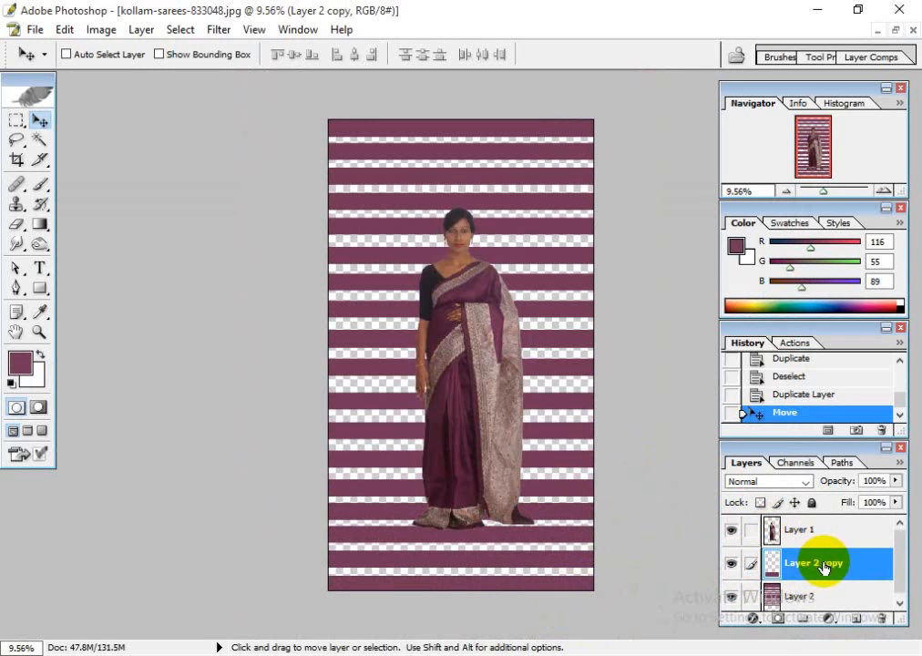
- Duplicate the Layer 2 copy layer and rotate the new copy 90° clockwise with Free Transform
left_click_drag(823, 567, 856, 621)
key("ctrl+t")
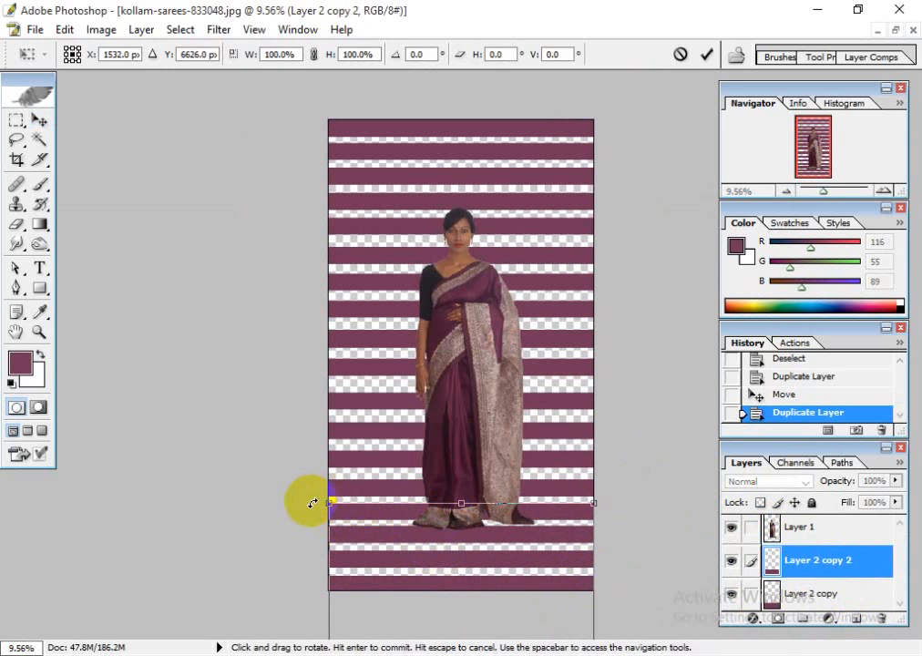
right_click(392, 556)
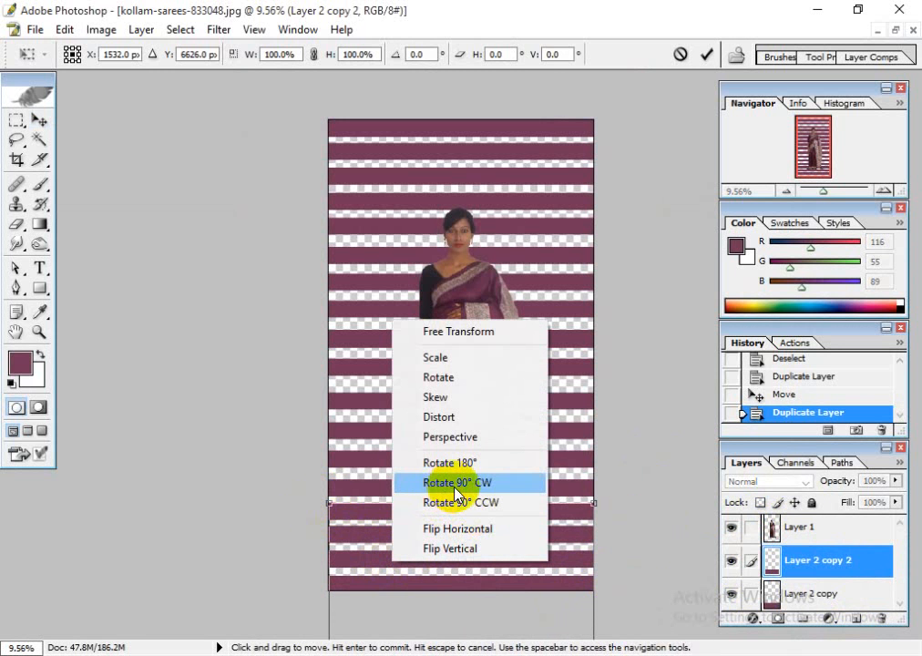
left_click(485, 483)
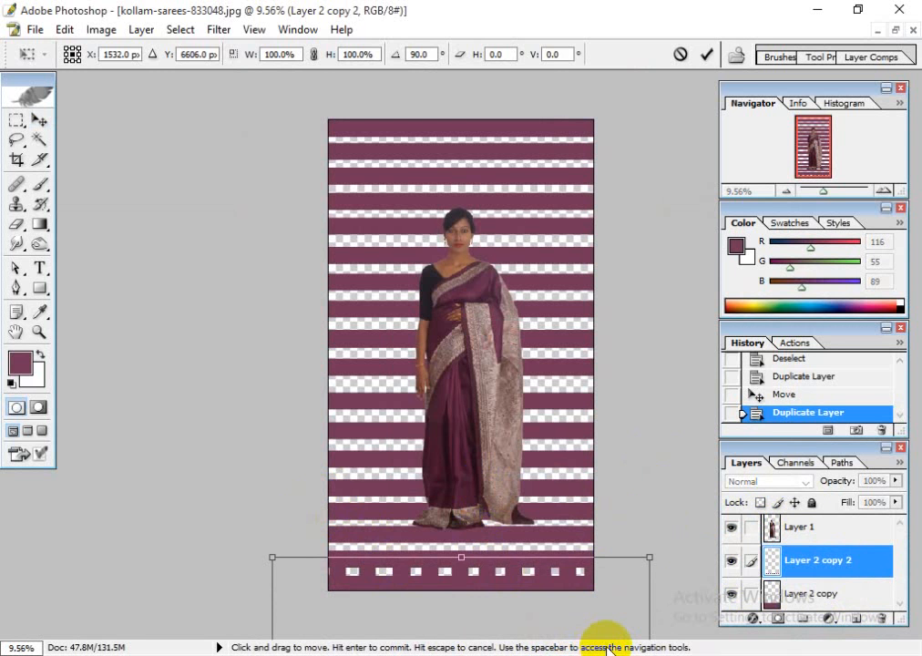
- Move the rotated stripes up until they start just above the saree's hem and reach the canvas bottom, and apply the transform
key("shift+Up")
key("shift+Up")
key("shift+Up")
key("shift+Up")
key("shift+Up")
key("shift+Up")
key("shift+Up")
key("shift+Up")
key("shift+Up")
key("shift+Up")
key("shift+Up")
key("shift+Up")
key("shift+Up")
key("shift+Up")
key("shift+Up")
key("shift+Up")
key("shift+Up")
key("shift+Up")
key("shift+Up")
key("shift+Up")
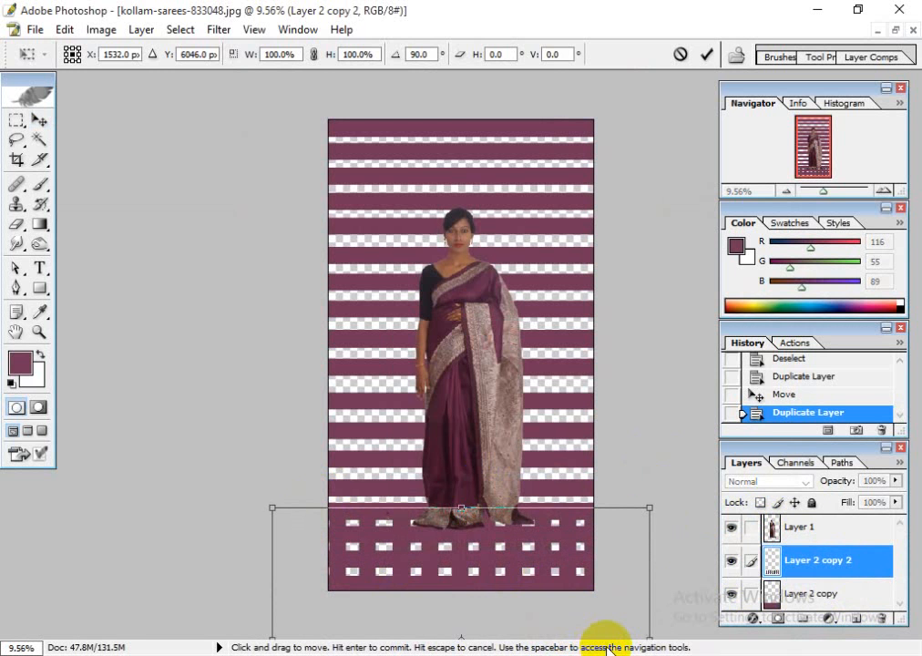
key("shift+Up")
key("shift+Up")
key("shift+Up")
key("shift+Up")
key("shift+Up")
key("shift+Up")
key("shift+Up")
key("shift+Up")
key("shift+Up")
key("shift+Up")
key("shift+Up")
key("shift+Up")
key("shift+Up")
key("shift+Up")
key("shift+Up")
key("shift+Up")
key("shift+Up")
key("shift+Up")
key("shift+Up")
key("shift+Up")
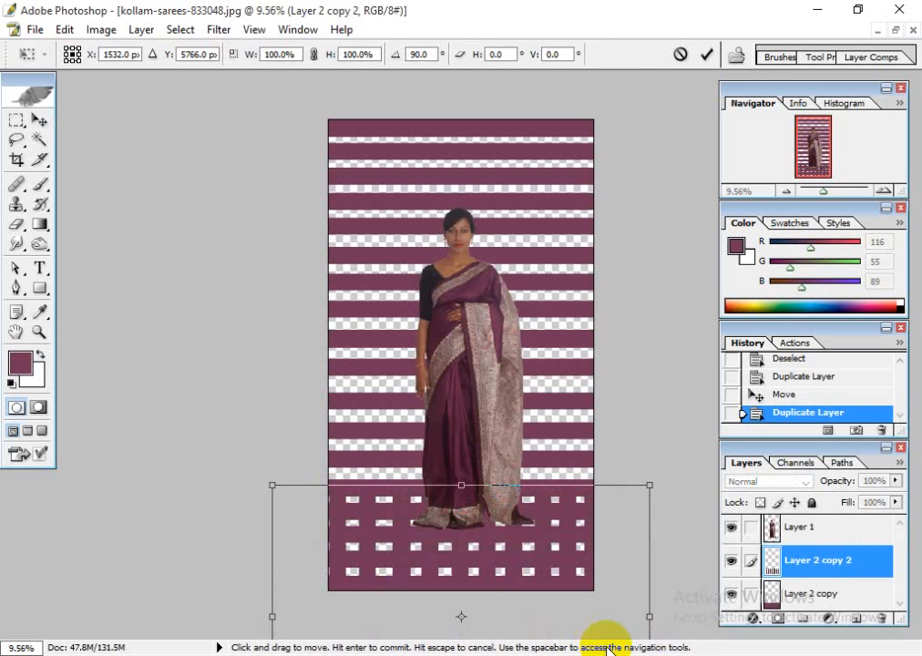
key("Return")
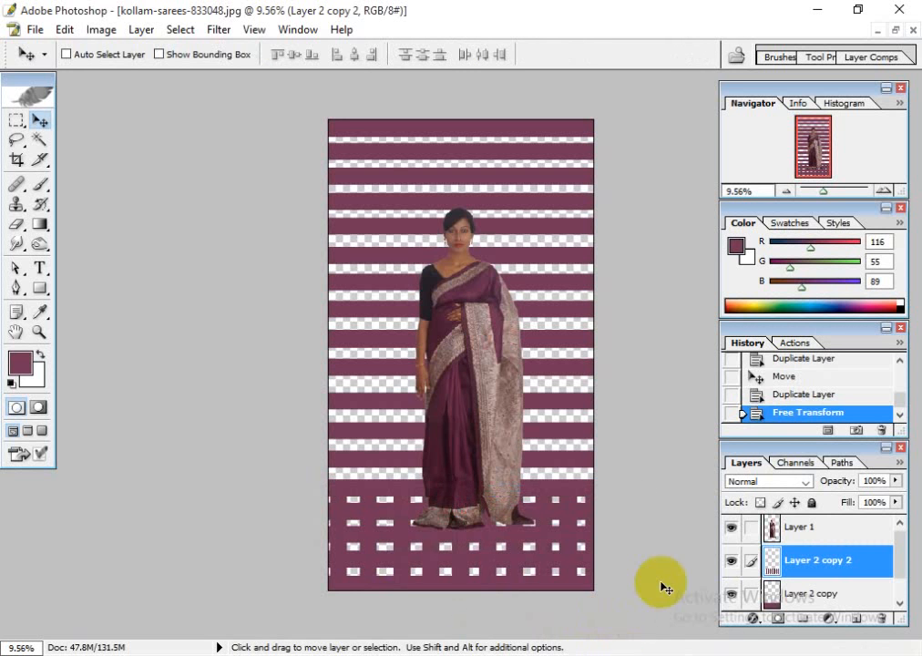
key("shift+Up")
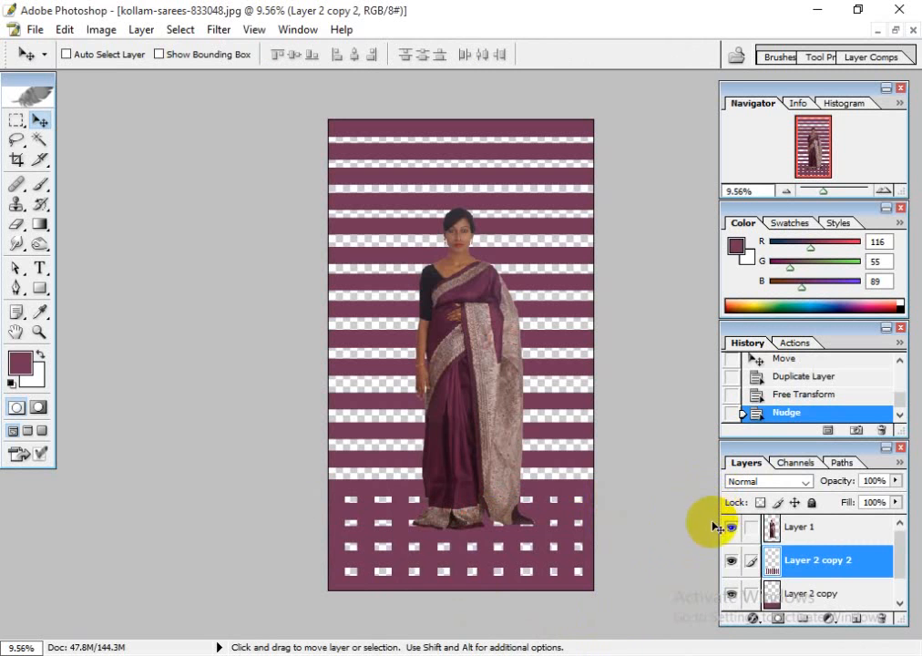
- Load the vertical stripes of Layer 2 copy 2 as a selection, fill them with dark grey 383838 and deselect
left_click(771, 566, "ctrl")
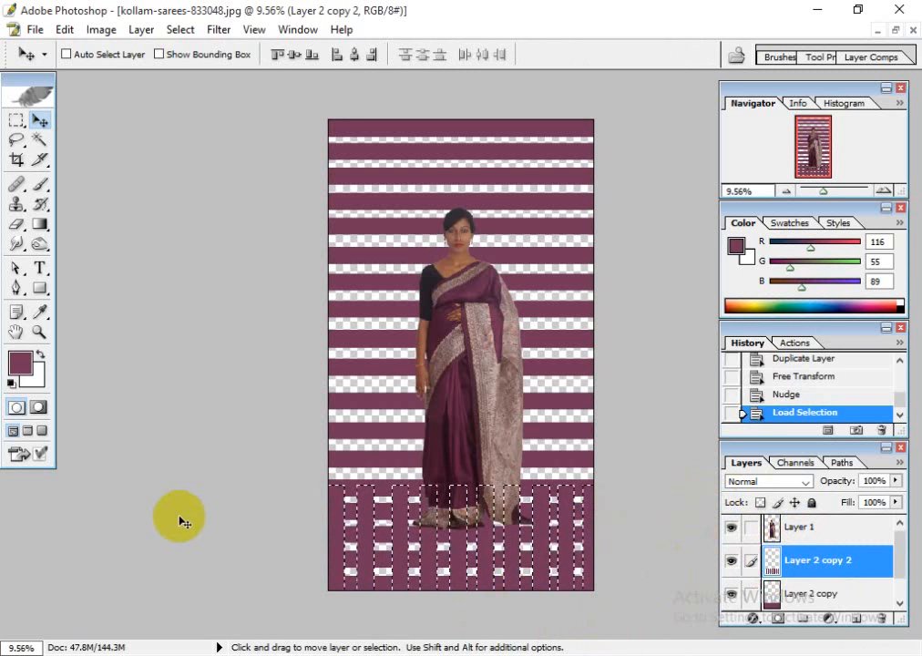
left_click(18, 366)
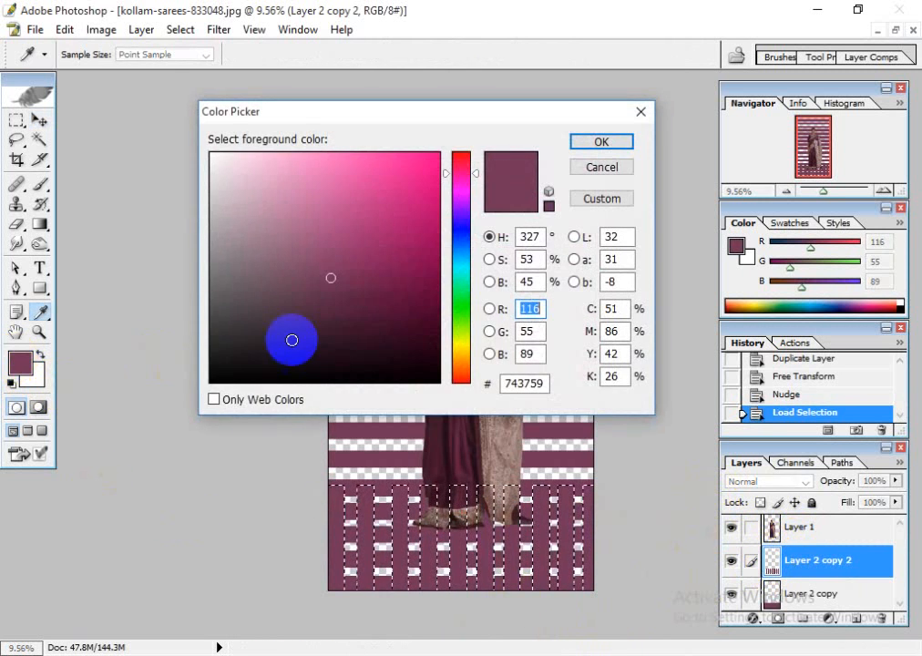
double_click(521, 383)
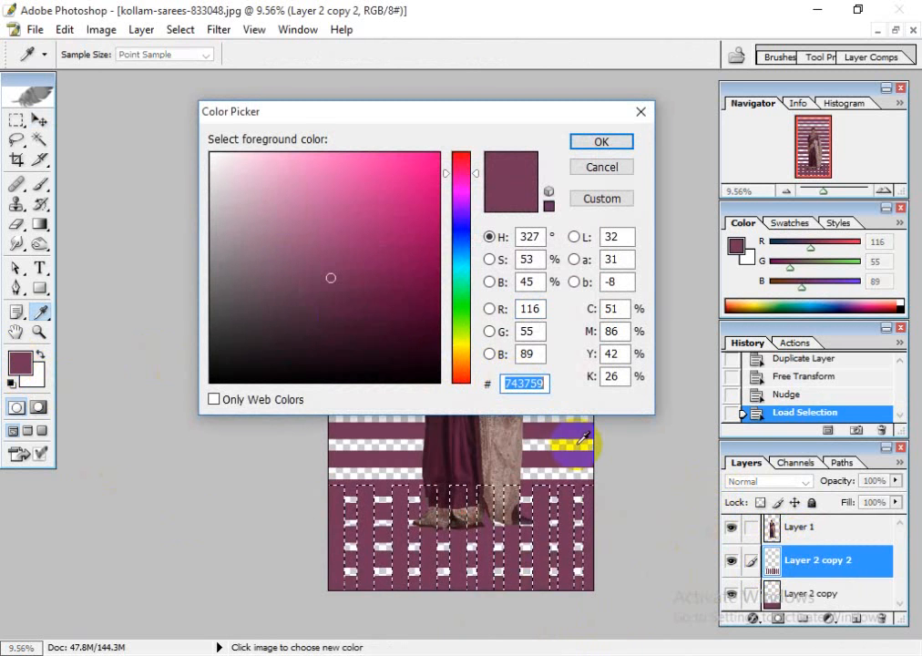
type("383")
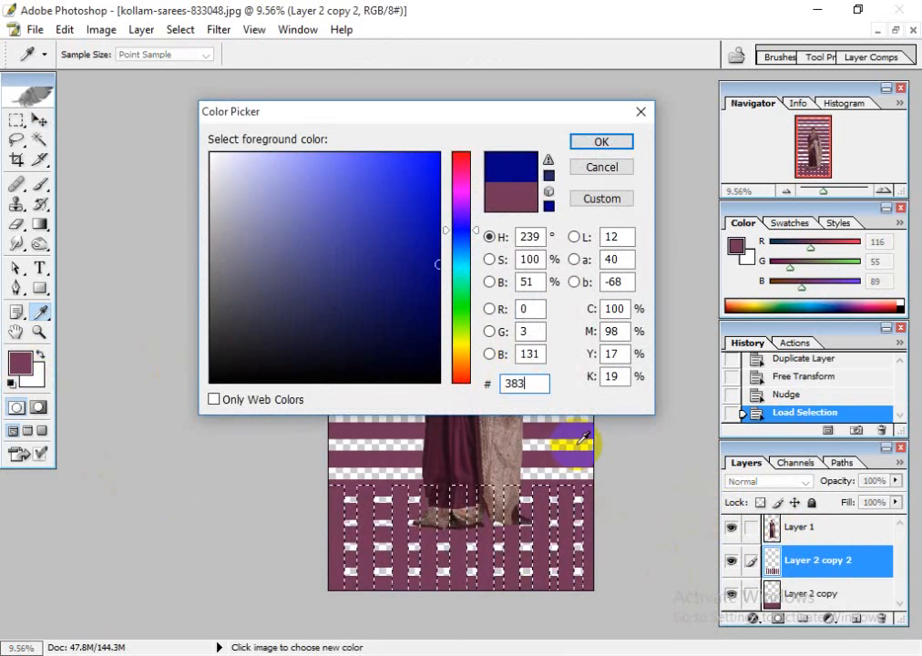
type("838")
key("Return")
key("v")
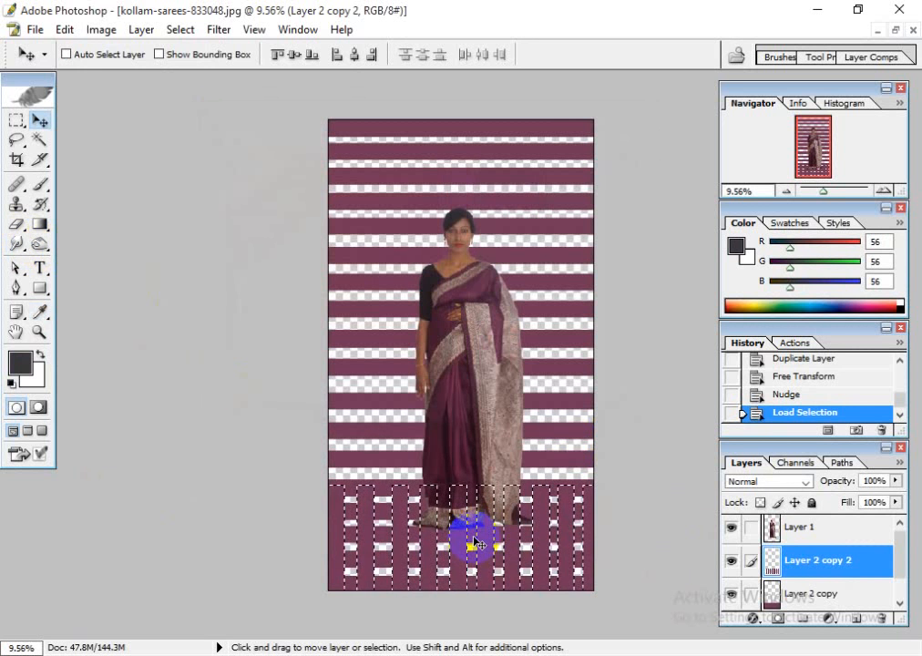
key("alt+BackSpace")
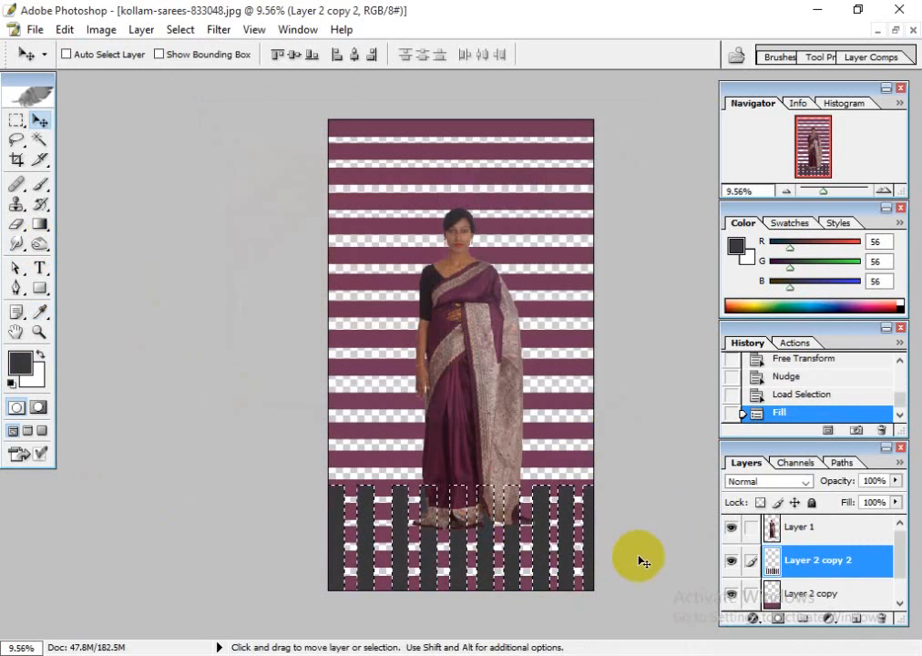
key("ctrl+d")
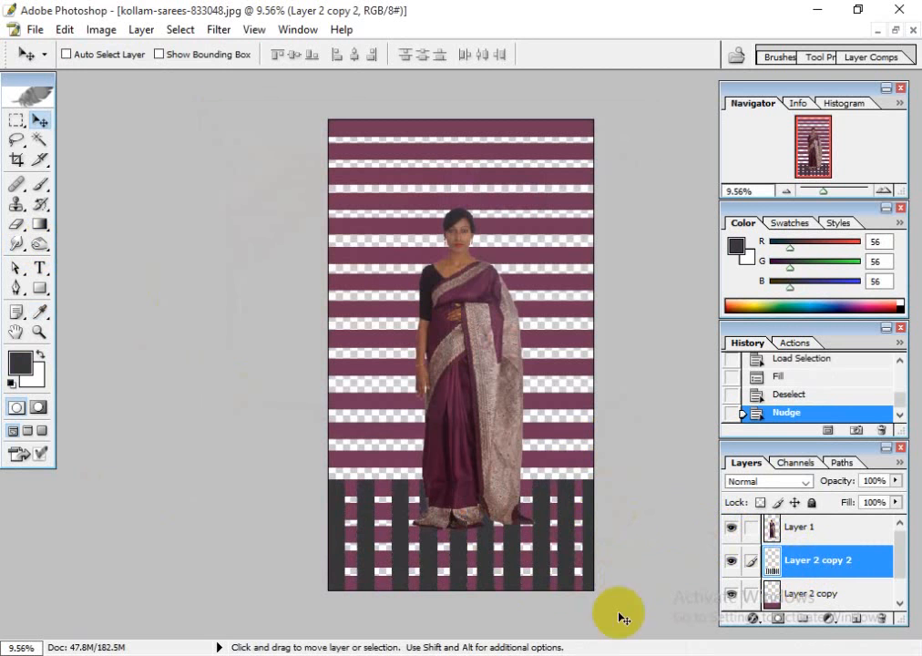
- Switch to the To Do list in Notepad, highlight the topic "change layer mode." and return to Photoshop
left_click(601, 654)
left_click_drag(418, 428, 256, 424)
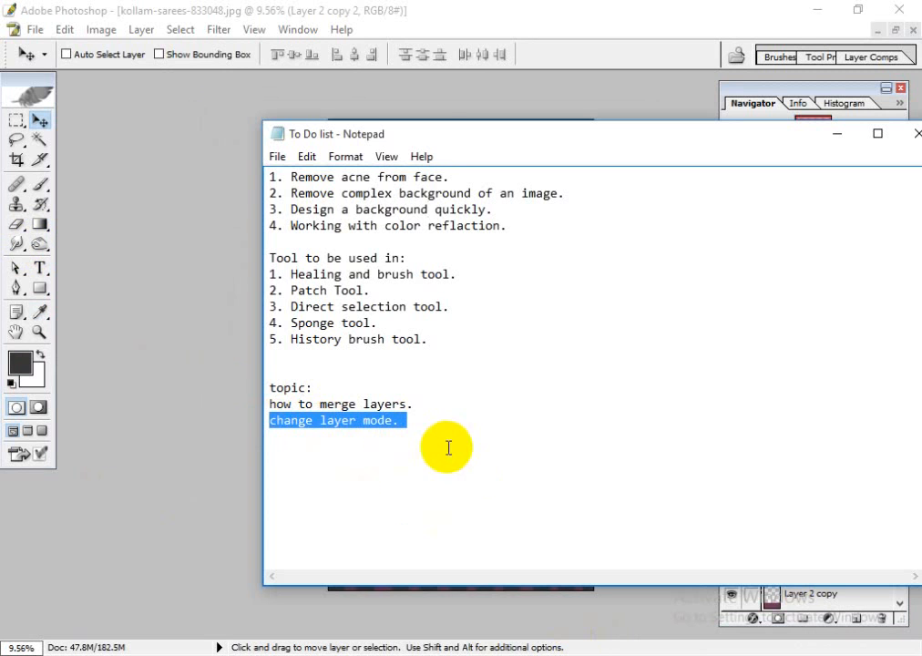
key("alt+Tab")
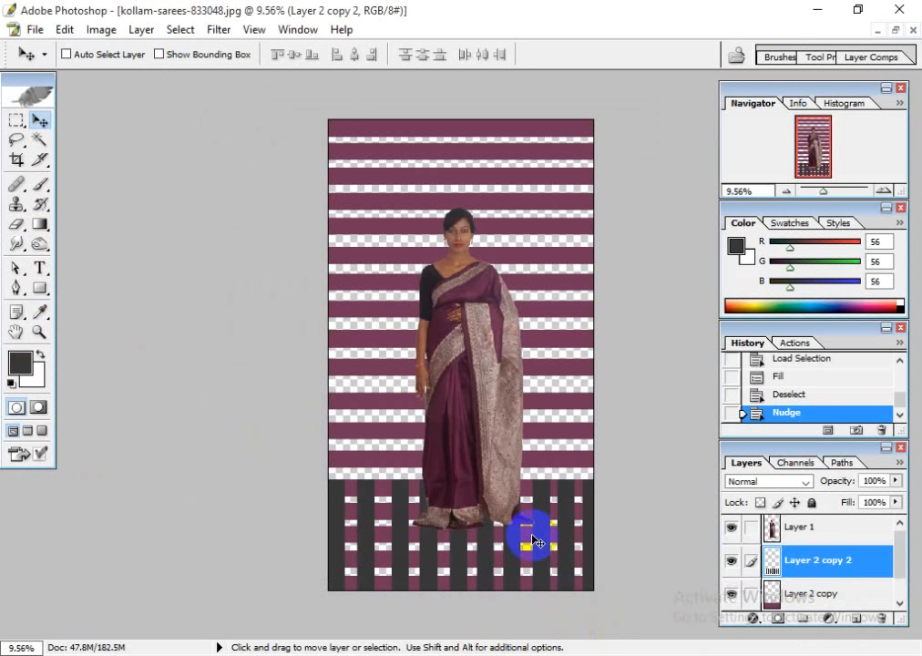
- Set the blending mode of both Layer 2 copy 2 and Layer 2 copy to Multiply
left_click(763, 482)
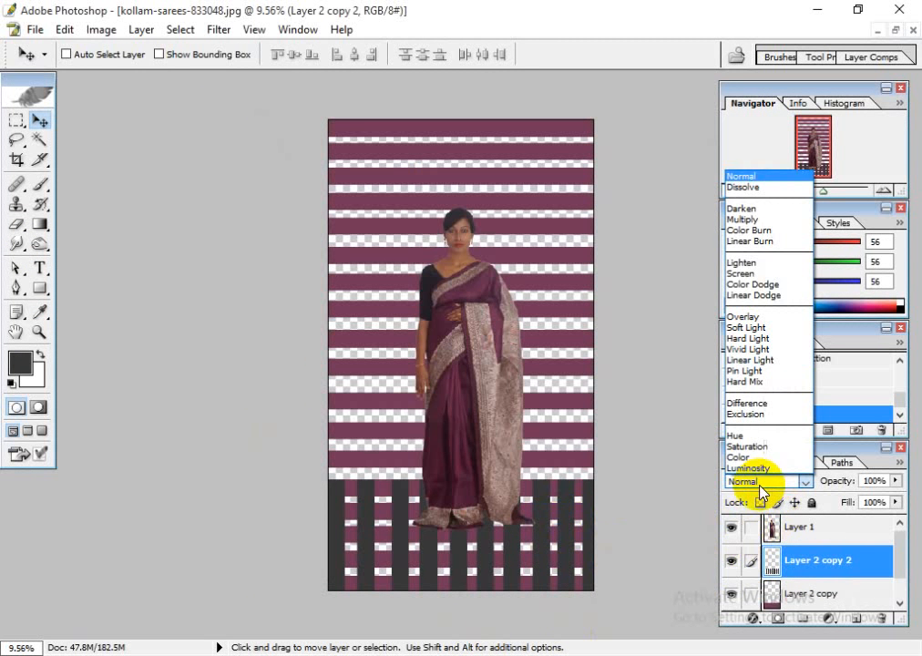
left_click(745, 221)
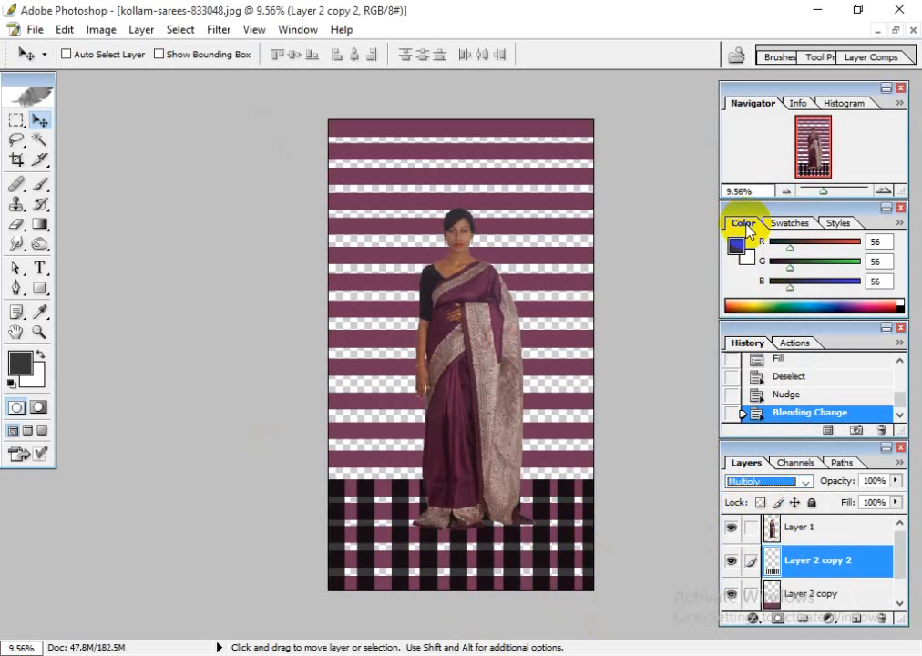
left_click(797, 602)
left_click(782, 482)
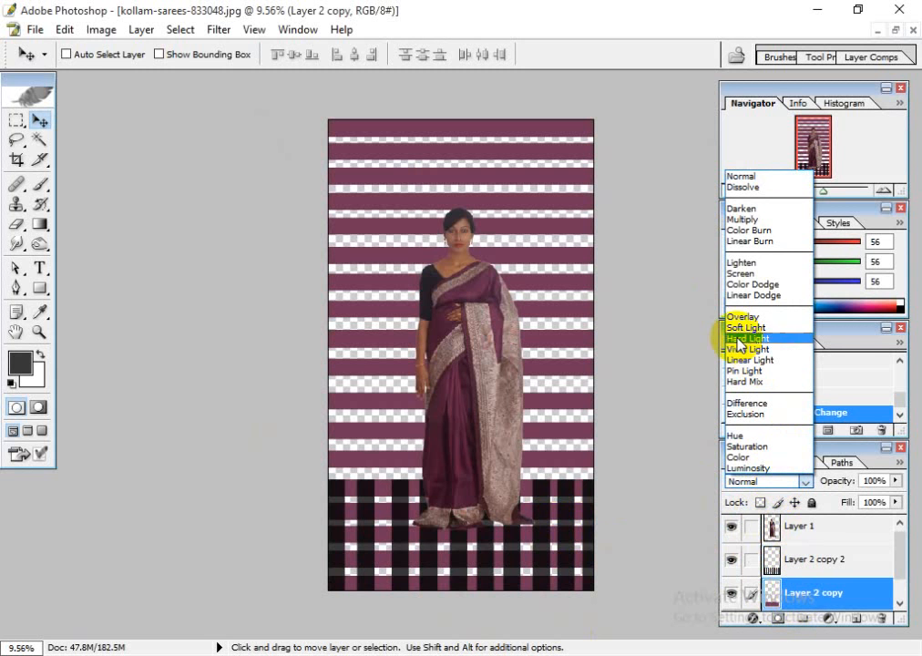
left_click(744, 220)
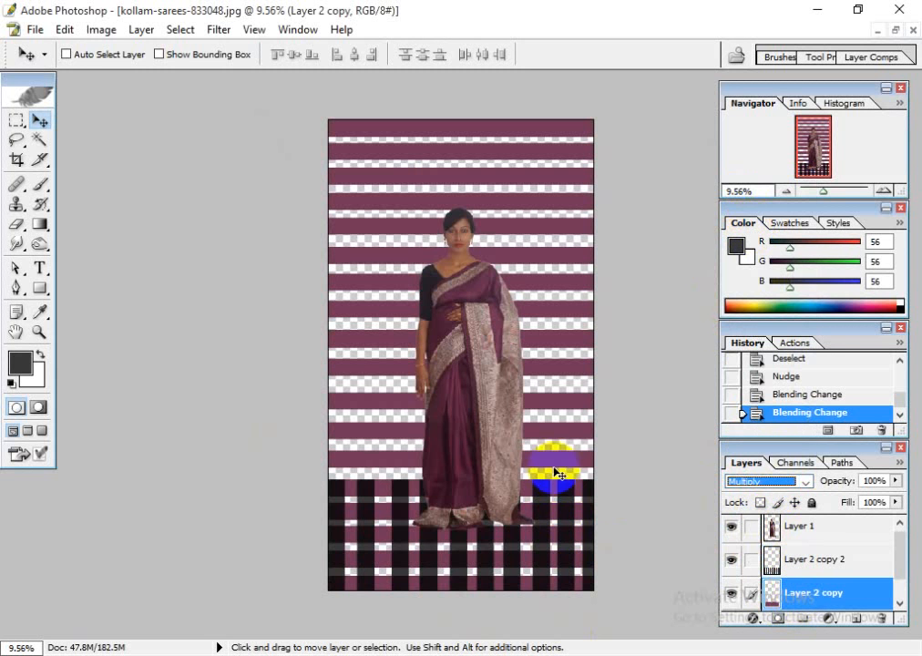
left_click(784, 558)
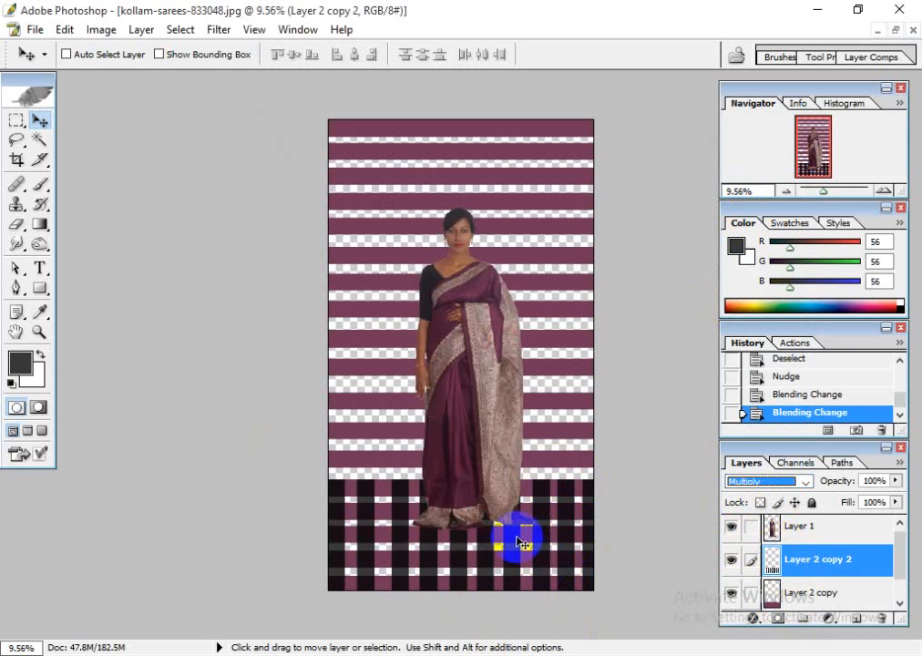
left_click_drag(518, 543, 580, 555)
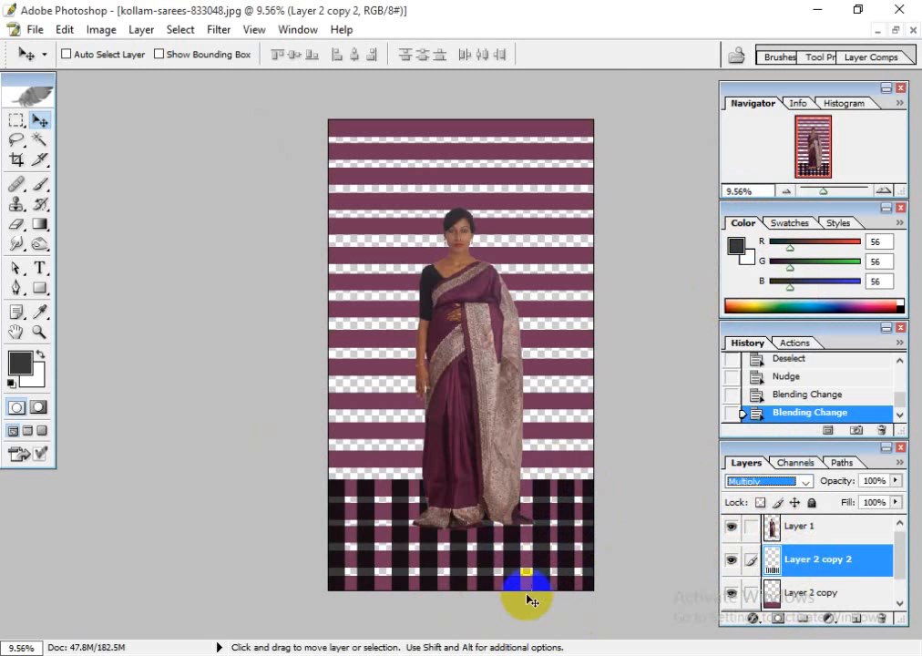
key("ctrl+plus")
key("ctrl+plus")
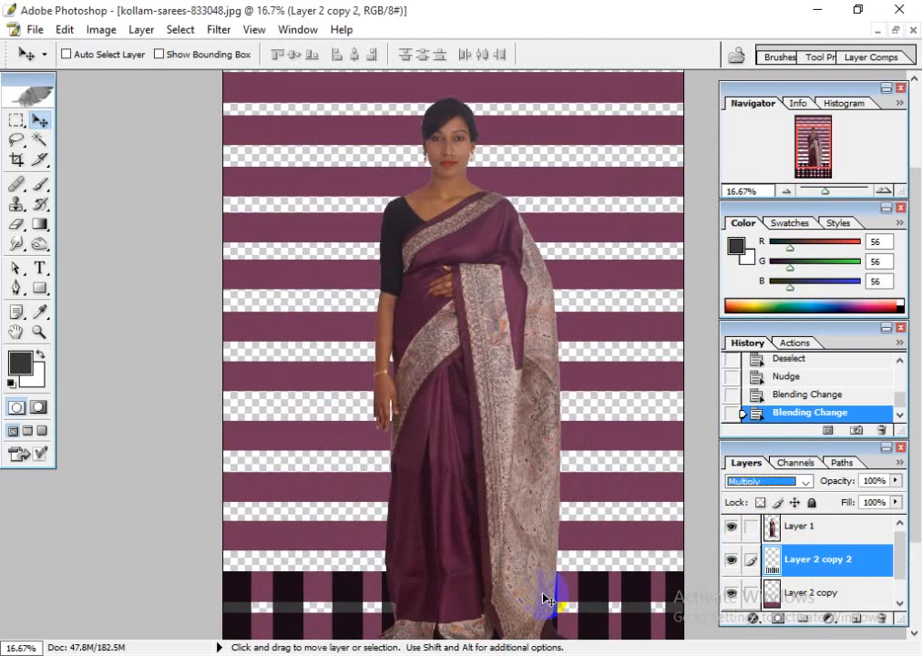
key("ctrl+minus")
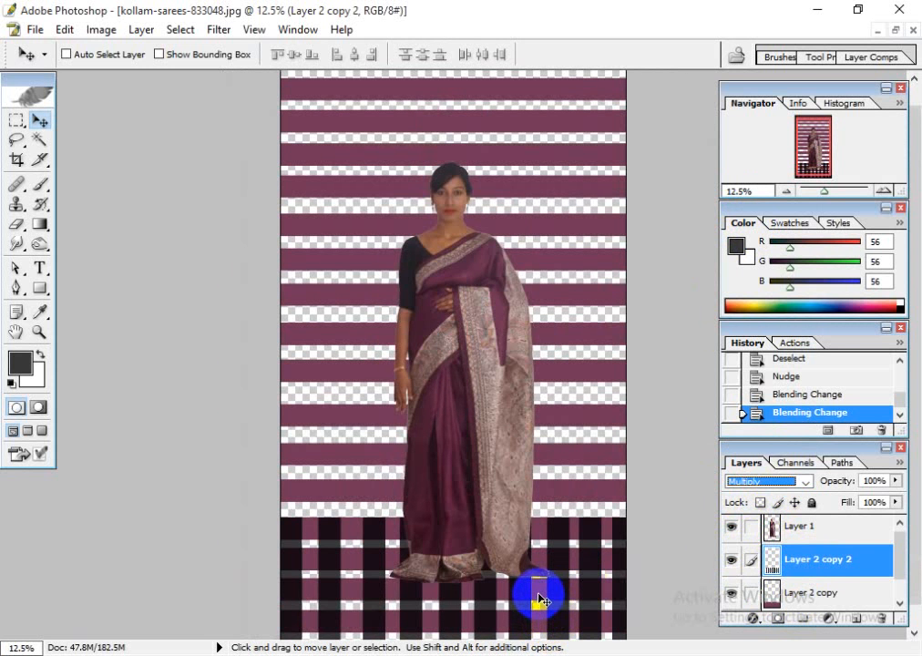
- Load the horizontal floor stripes of Layer 2 copy as a selection, fill them with light grey D3D3D3 and deselect
left_click(806, 592)
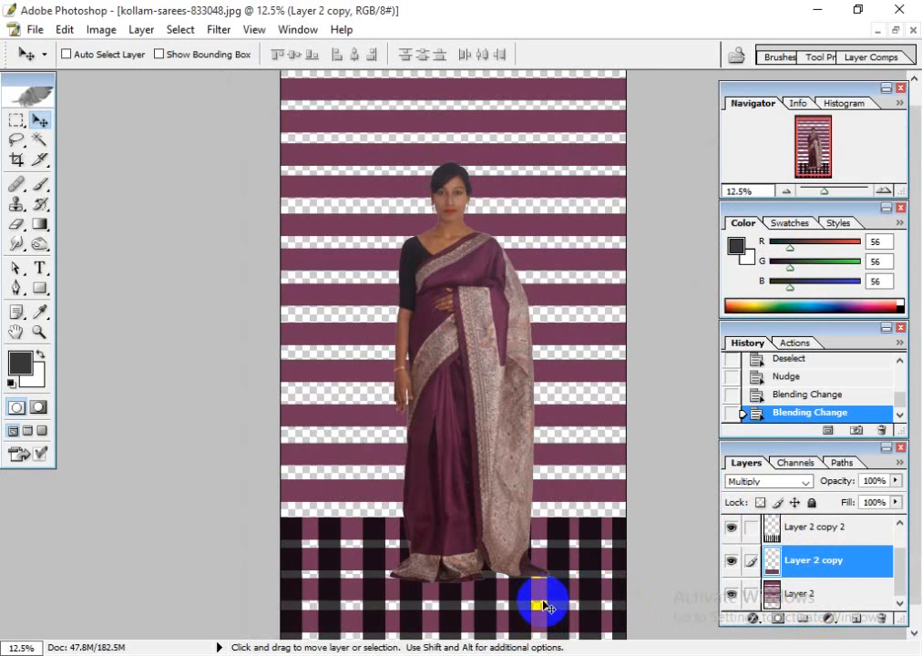
left_click(773, 596, "ctrl")
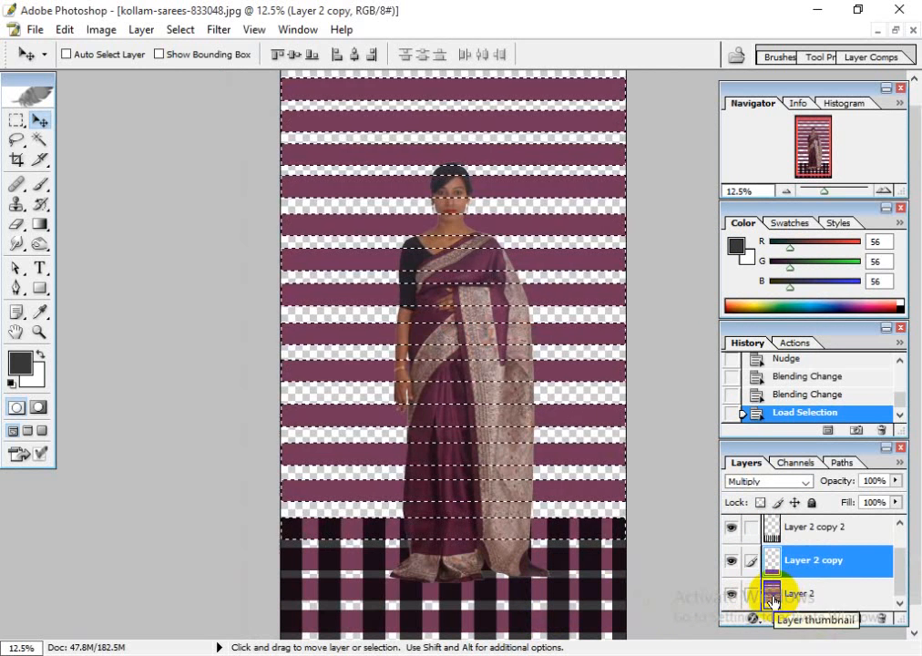
left_click(769, 558, "ctrl")
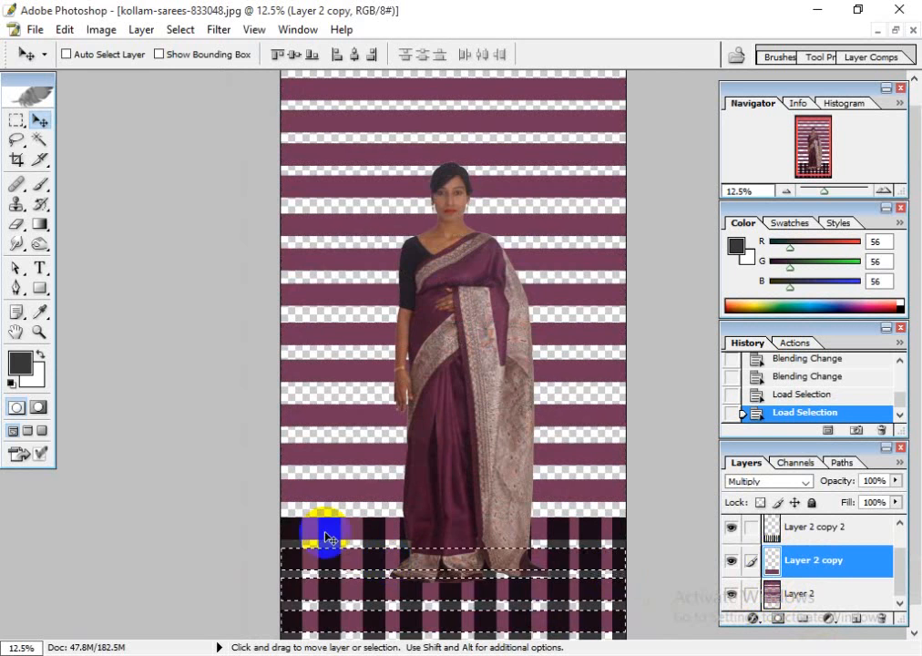
left_click(20, 362)
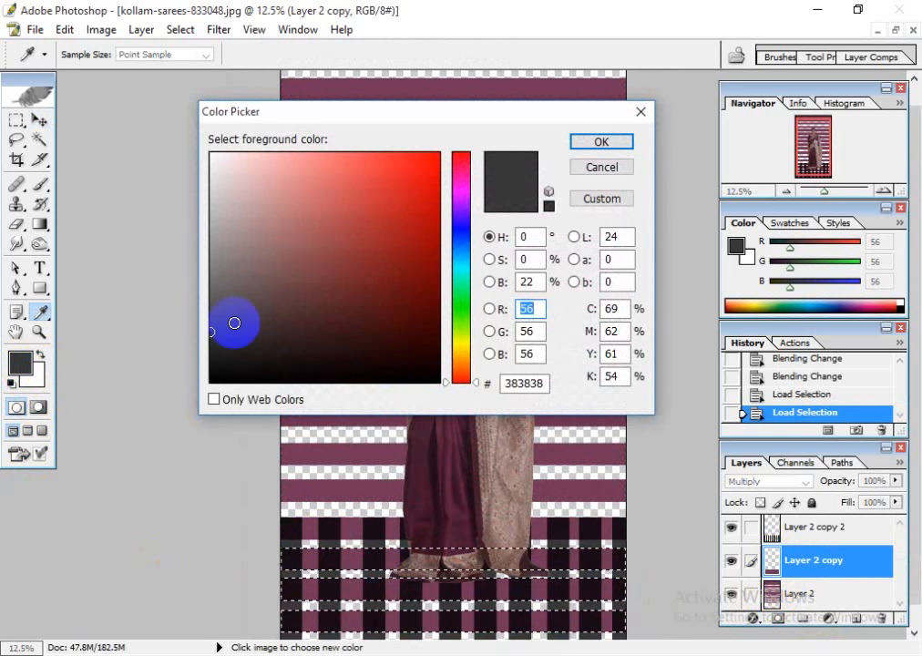
left_click(219, 247)
mouse_move(218, 247)
left_mouse_down()
mouse_move(206, 180)
mouse_move(205, 192)
left_mouse_up()
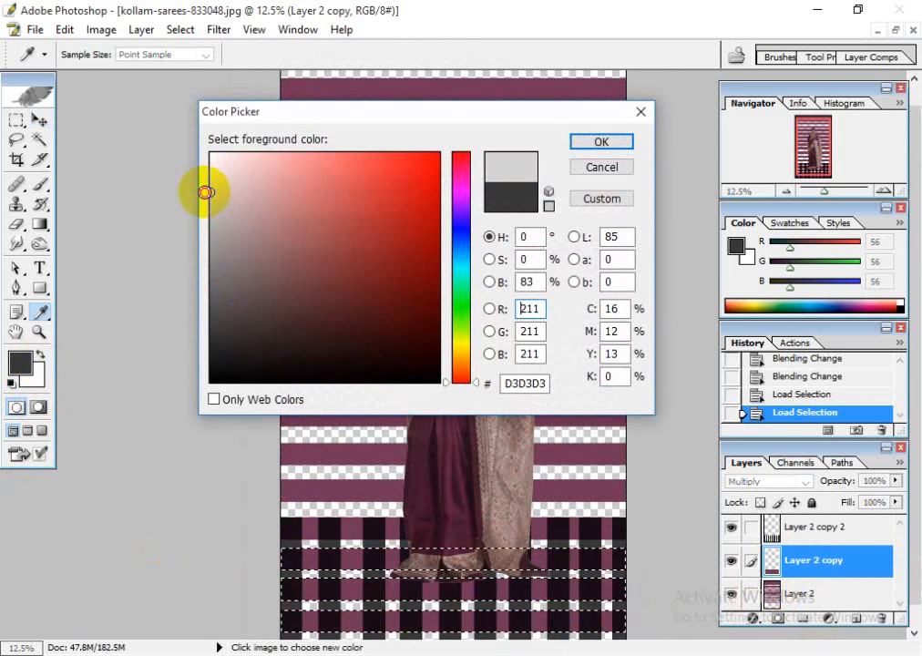
left_click(602, 143)
key("v")
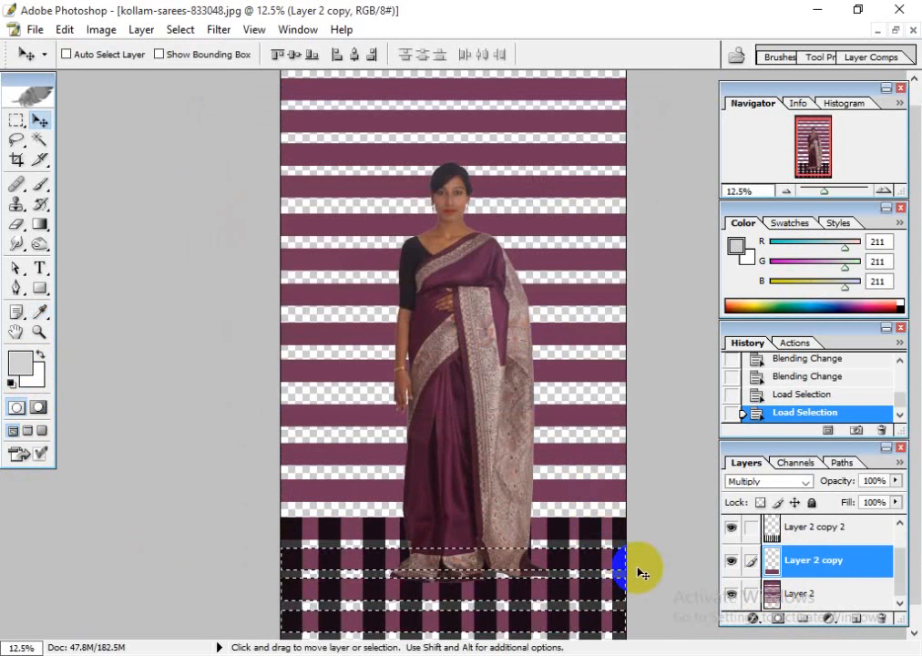
key("alt+BackSpace")
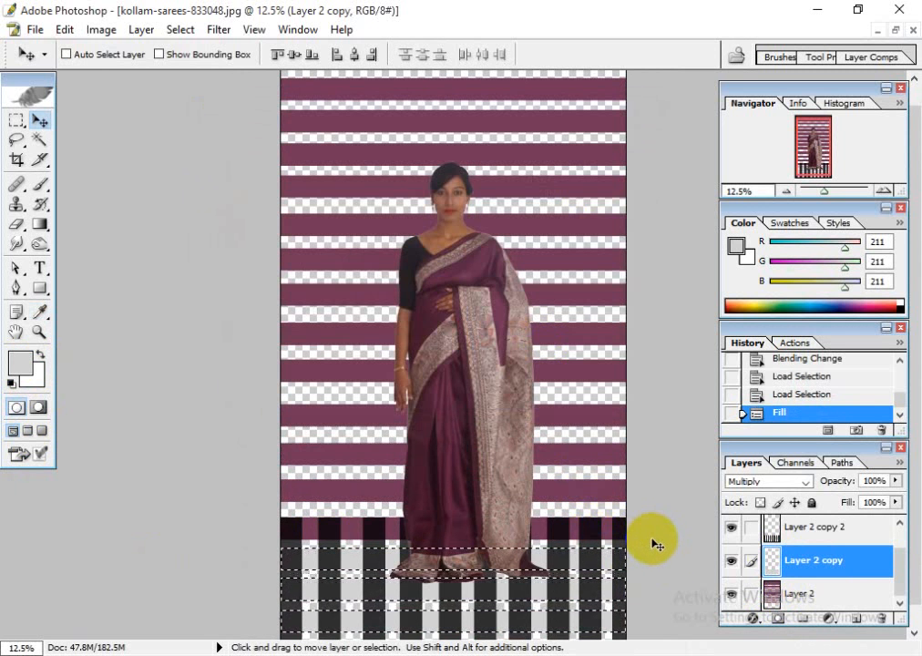
key("ctrl+d")
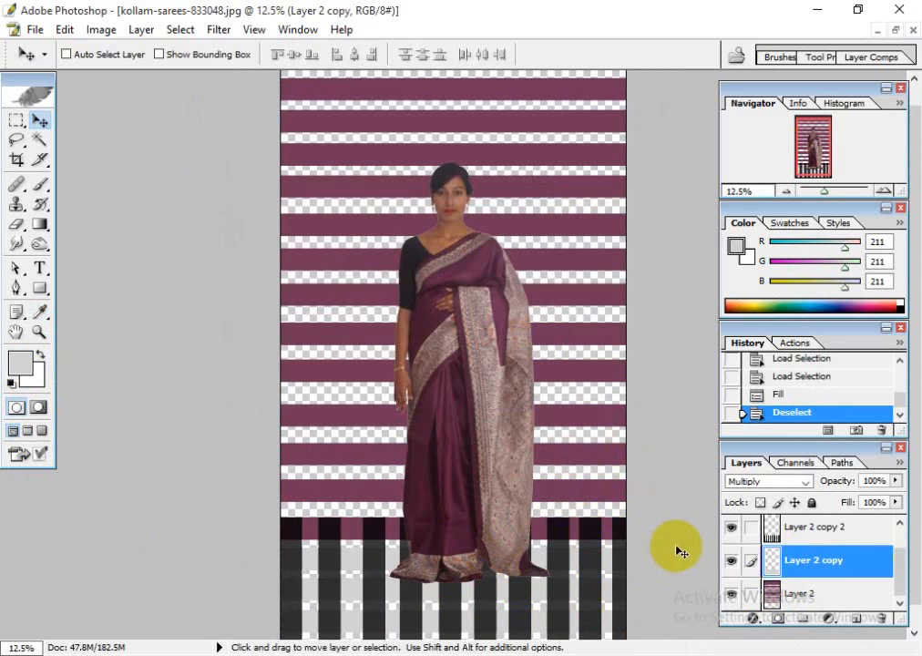
- Reduce the opacity of Layer 2, the plum horizontal background stripes, to 66%
key("ctrl+minus")
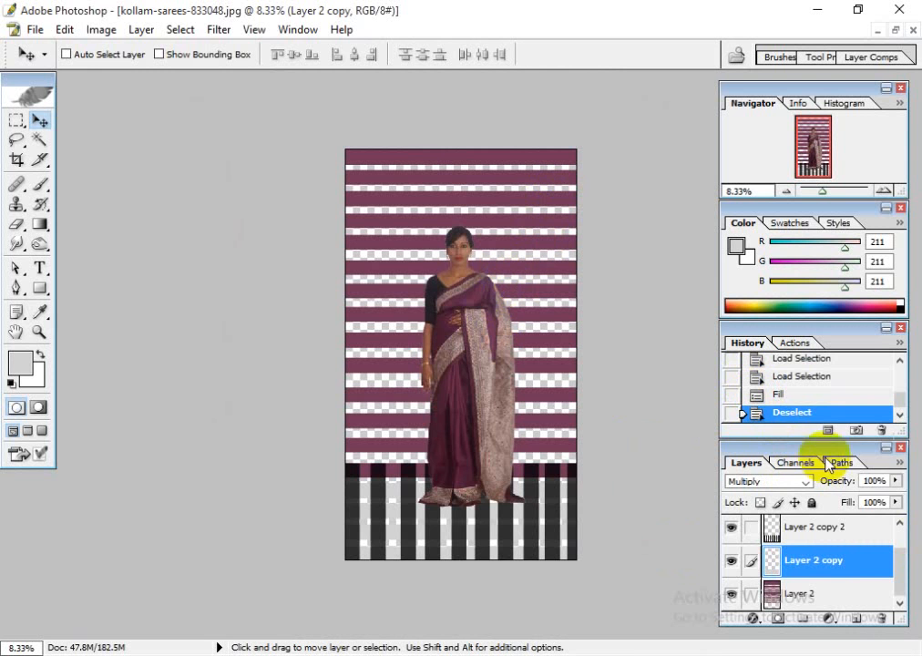
left_click(896, 480)
left_click_drag(896, 499, 868, 500)
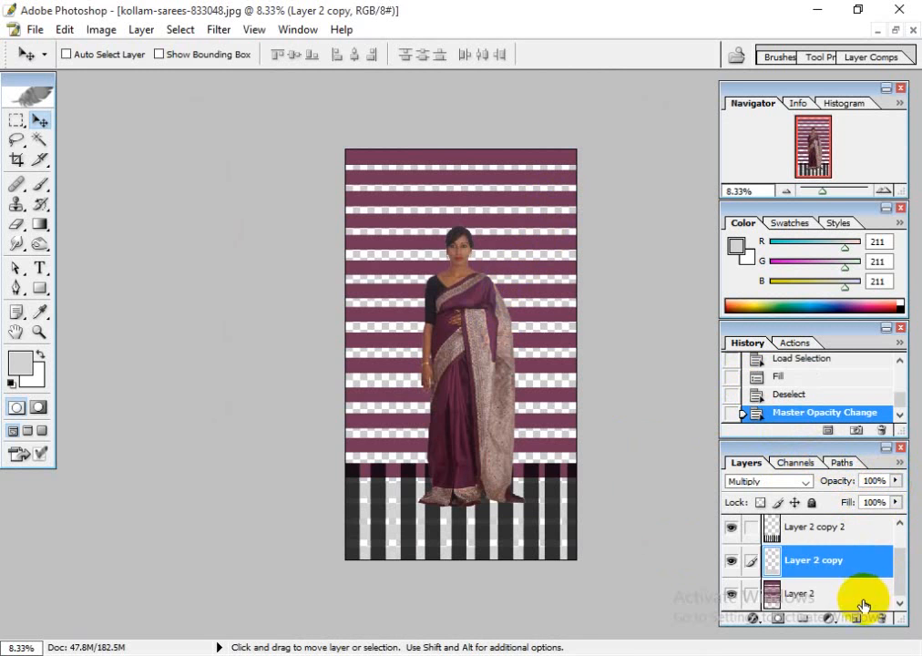
left_click(815, 595)
left_click(732, 594)
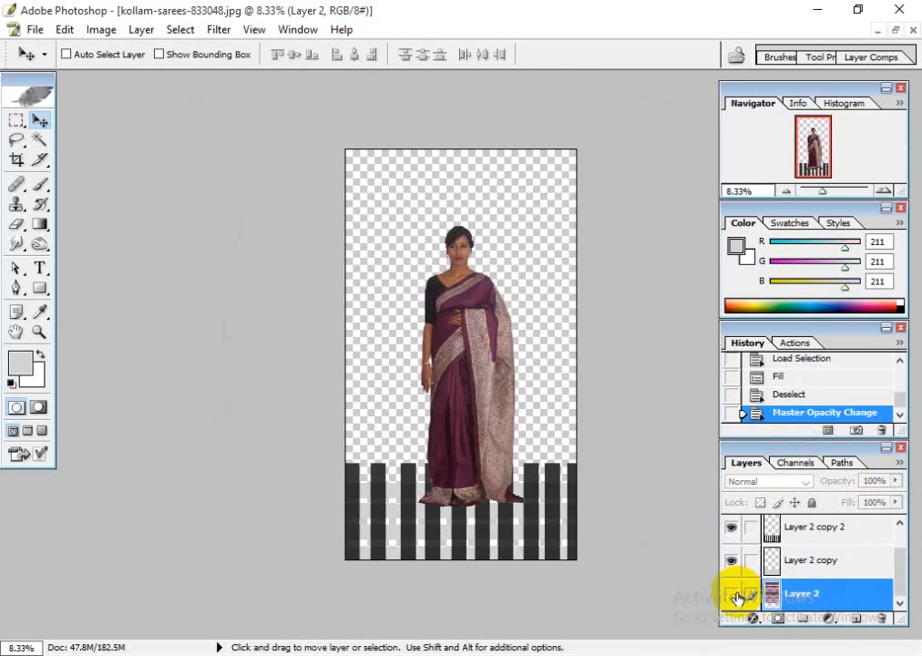
left_click(732, 594)
left_click_drag(896, 480, 863, 503)
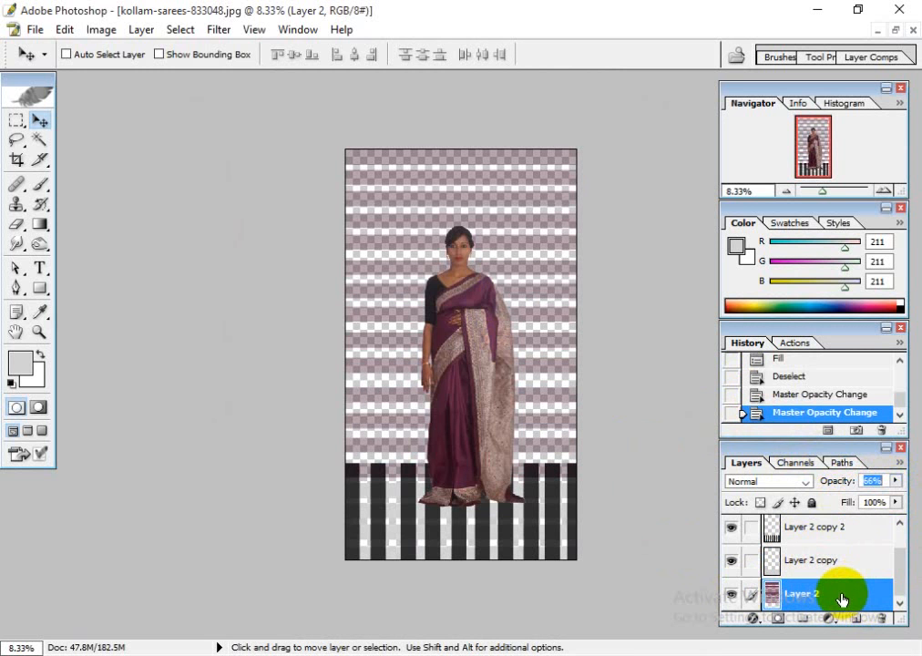
- Duplicate Layer 2, rotate the copy 27.9°, scale it to about 199.5% so it covers the canvas, and apply the transform
left_click_drag(845, 597, 856, 618)
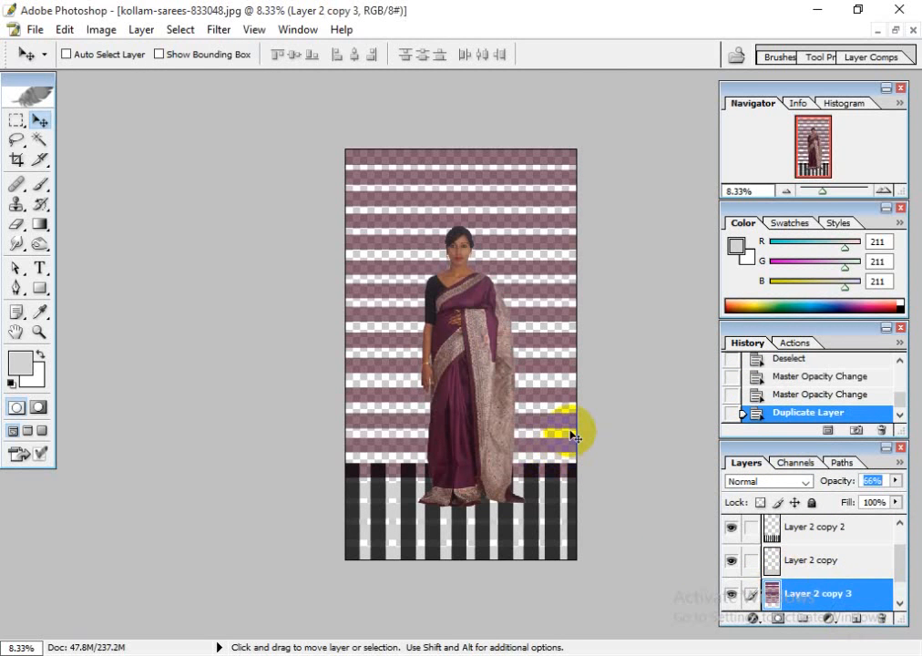
key("ctrl+t")
left_click_drag(304, 149, 402, 92)
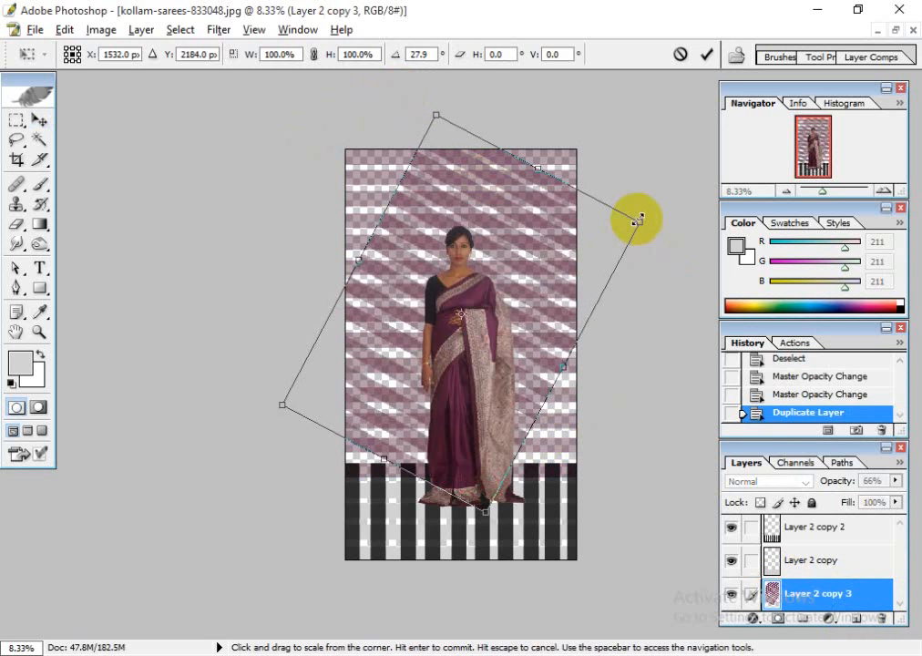
left_click_drag(637, 220, 883, 262)
left_click_drag(314, 157, 304, 207)
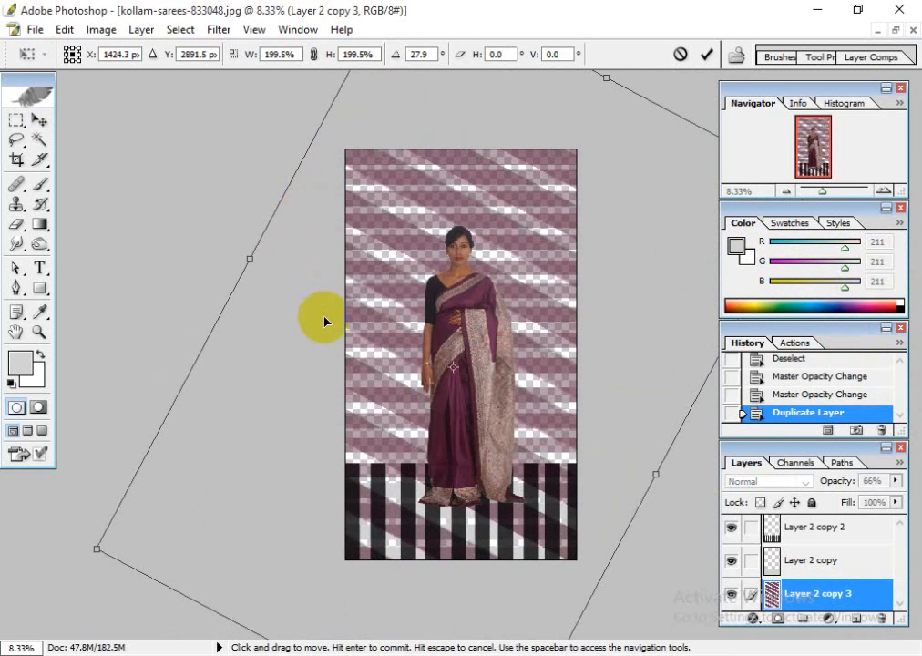
double_click(323, 317)
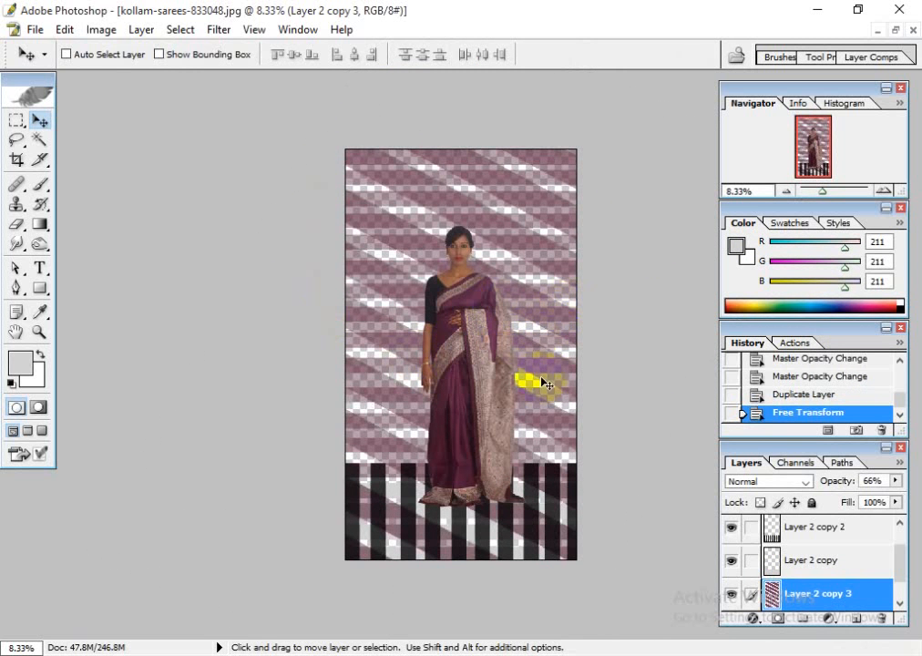
- Move the saree figure on Layer 1 up until its hem rests on the upper edge of the striped floor
left_click_drag(476, 353, 461, 397)
key("ctrl+z")
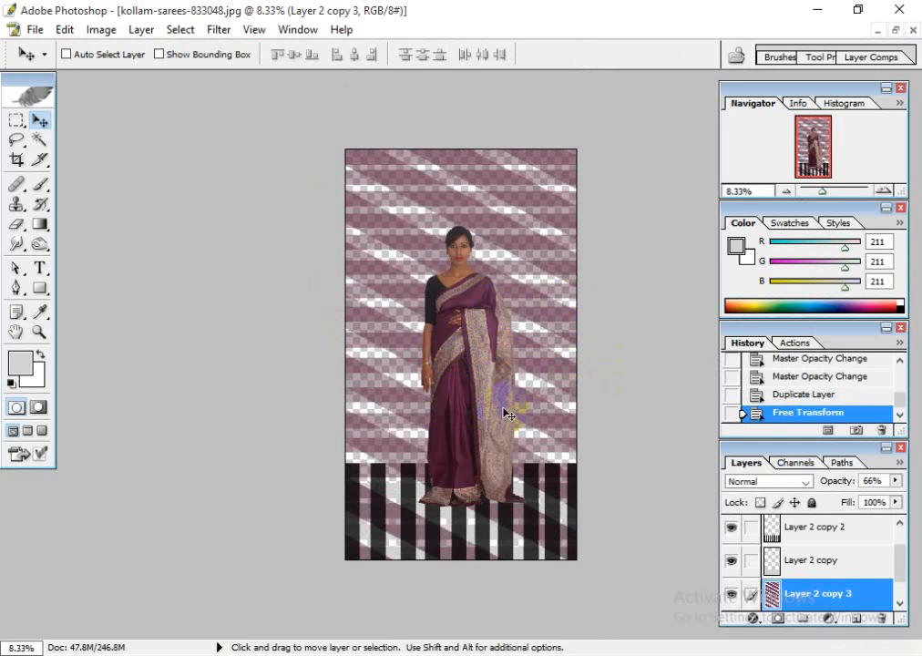
left_click_drag(899, 572, 899, 556)
left_click(792, 531)
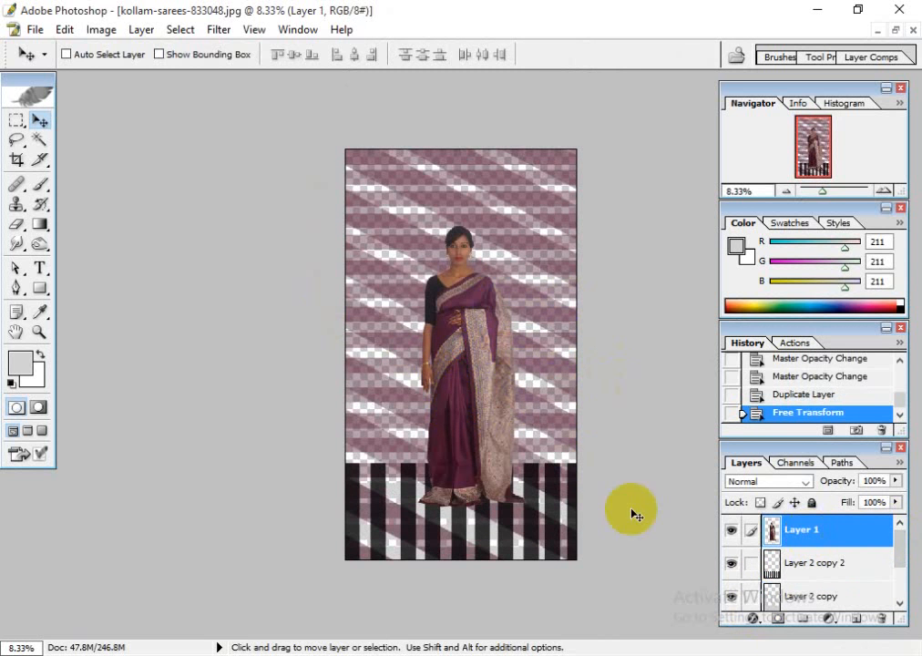
left_click_drag(477, 397, 469, 359)
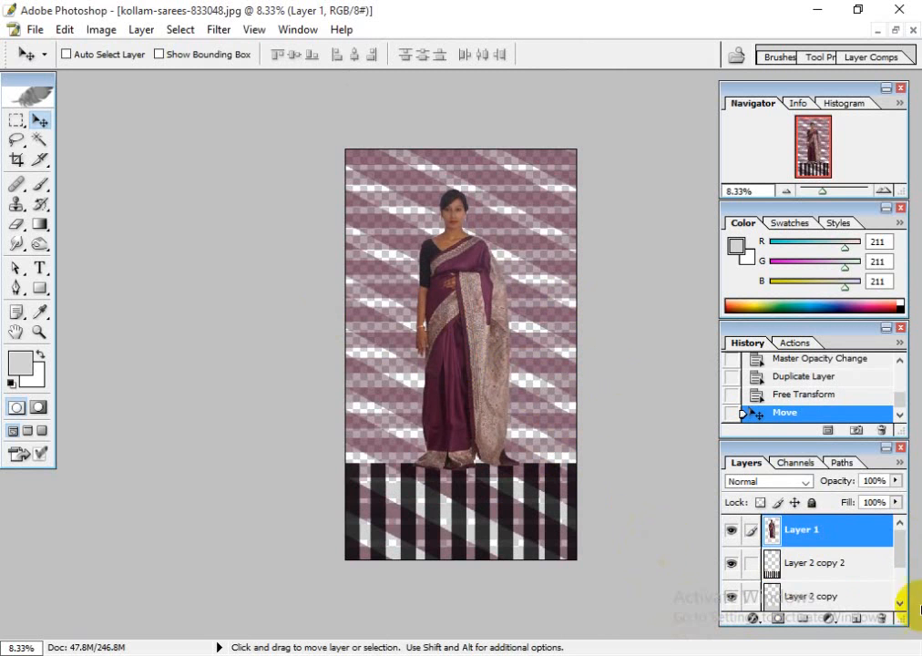
- Merge all visible layers and flatten the image
mouse_move(899, 544)
left_mouse_down()
mouse_move(898, 583)
mouse_move(898, 528)
mouse_move(899, 592)
mouse_move(897, 536)
left_mouse_up()
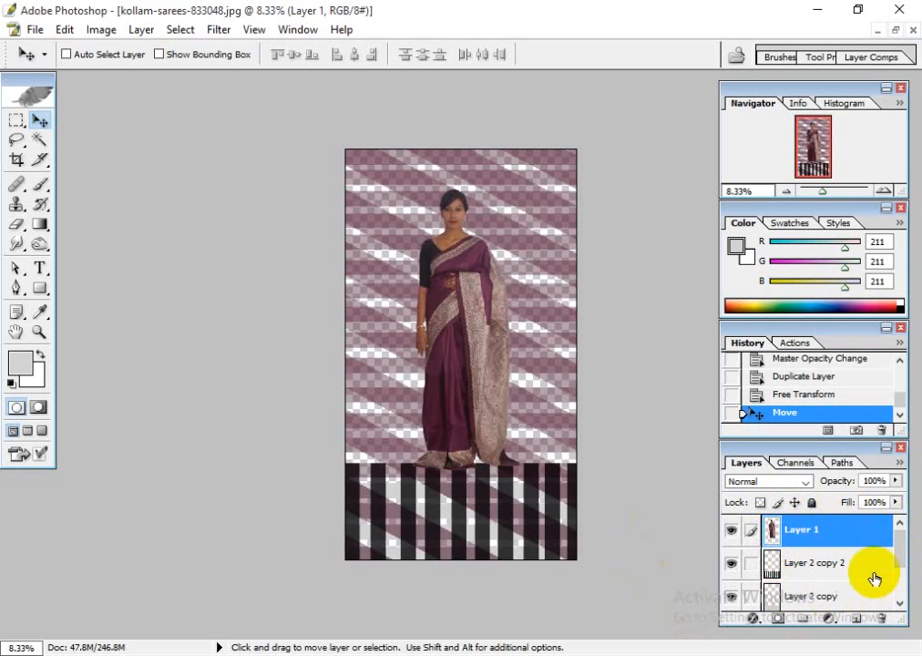
left_click_drag(896, 547, 904, 583)
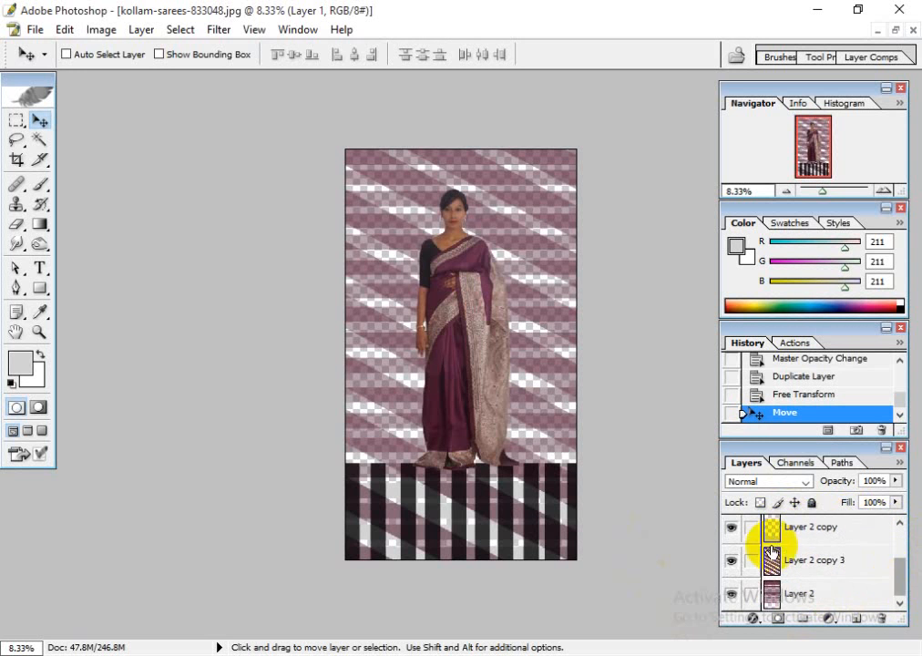
left_click(142, 30)
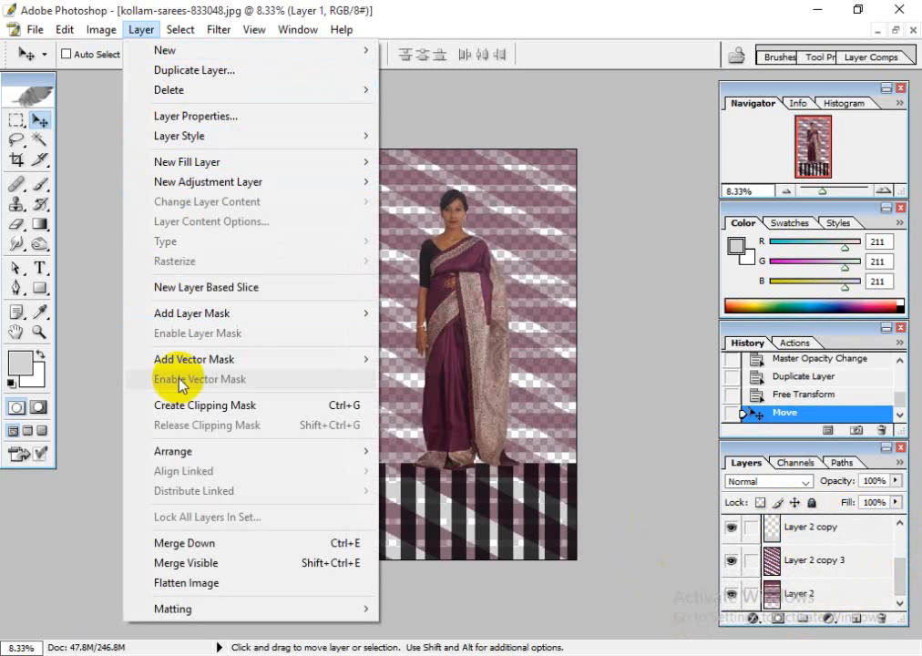
left_click(209, 572)
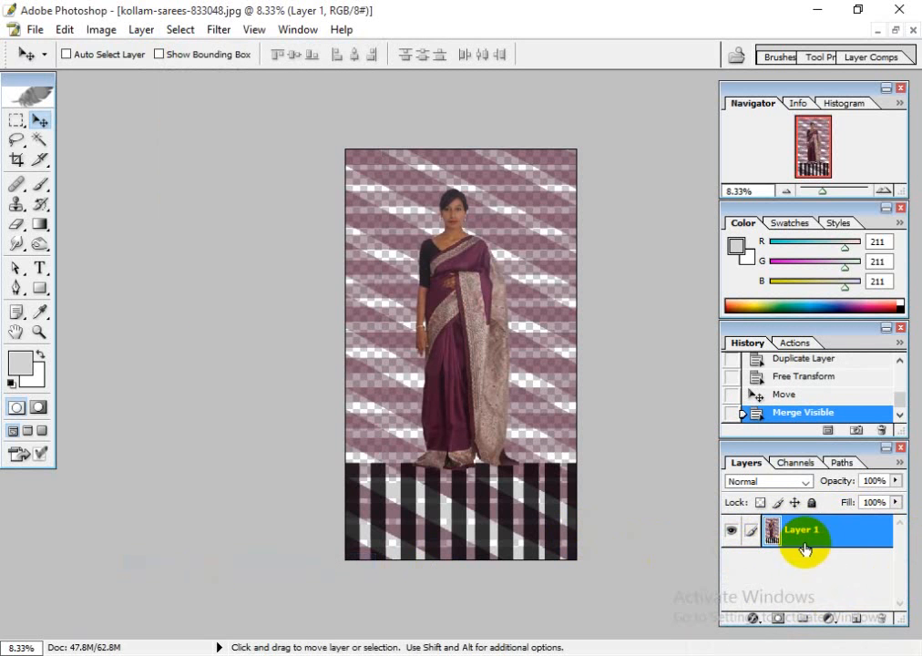
left_click(135, 31)
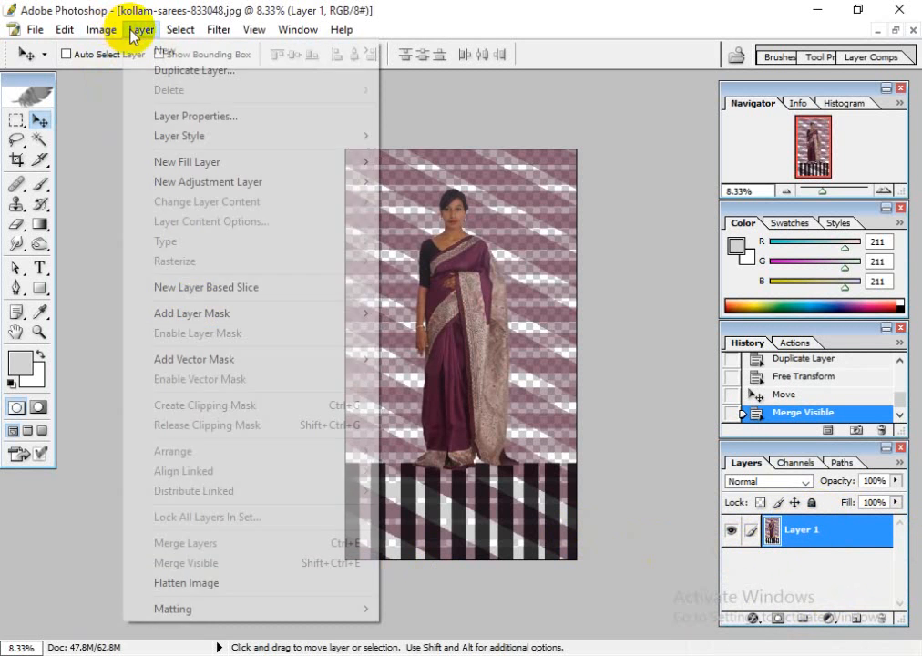
left_click(218, 583)
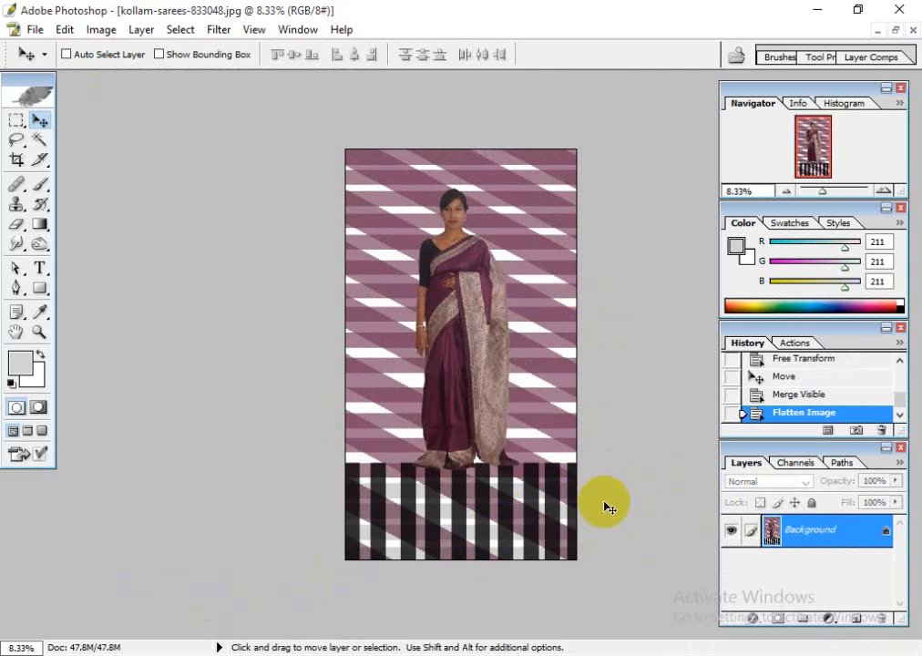
- Undo the flattening and the merging of the visible layers
key("ctrl+plus")
key("ctrl+plus")
key("ctrl+minus")
key("ctrl+minus")
key("ctrl+minus")
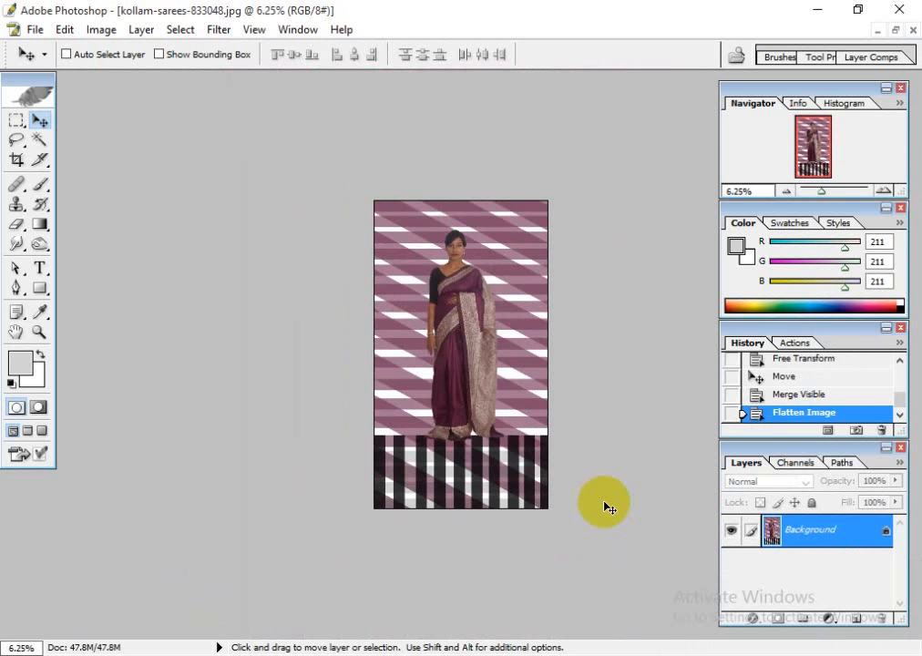
key("ctrl+plus")
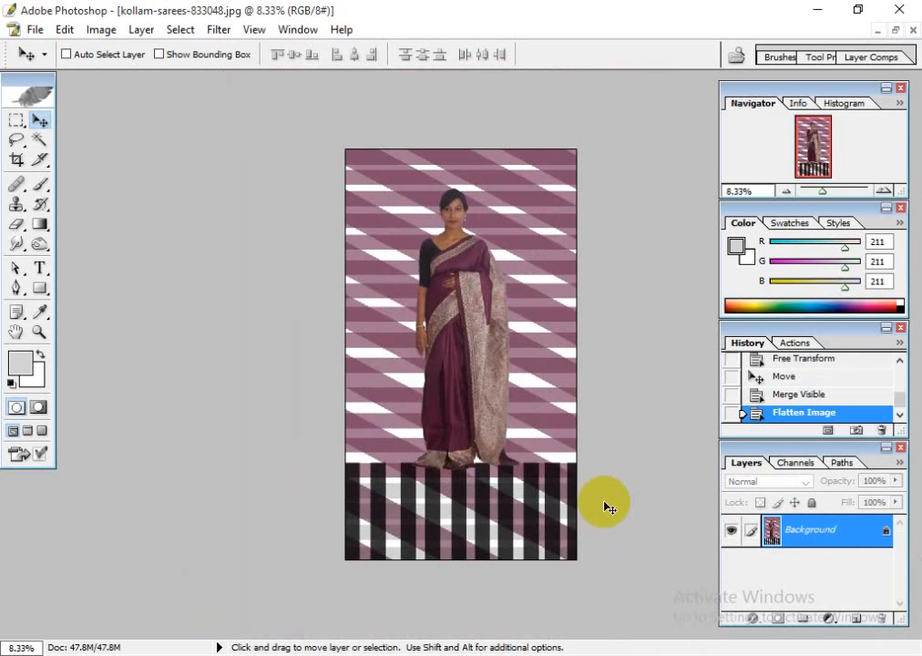
key("ctrl+z")
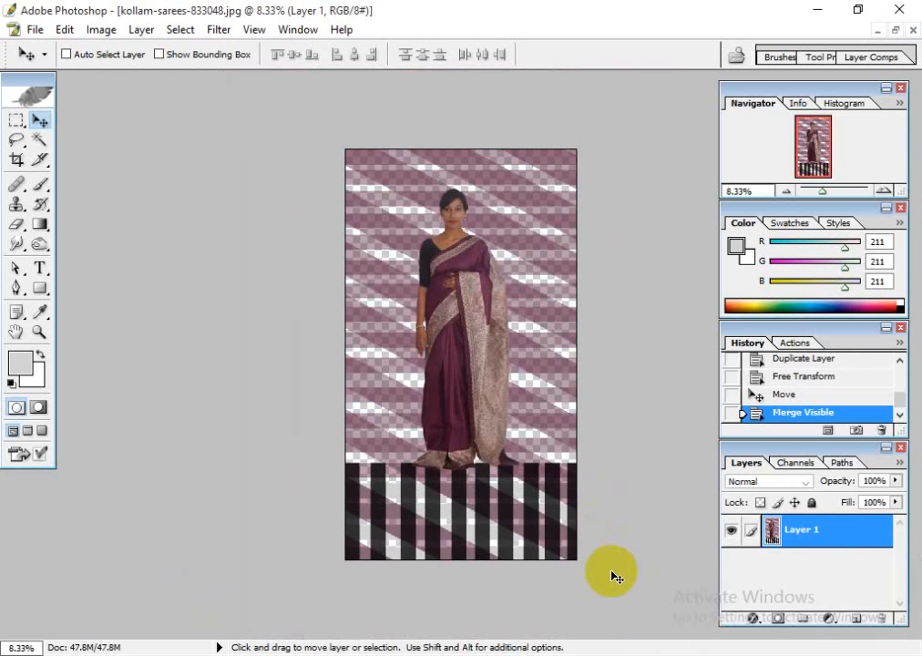
key("ctrl+alt+z")
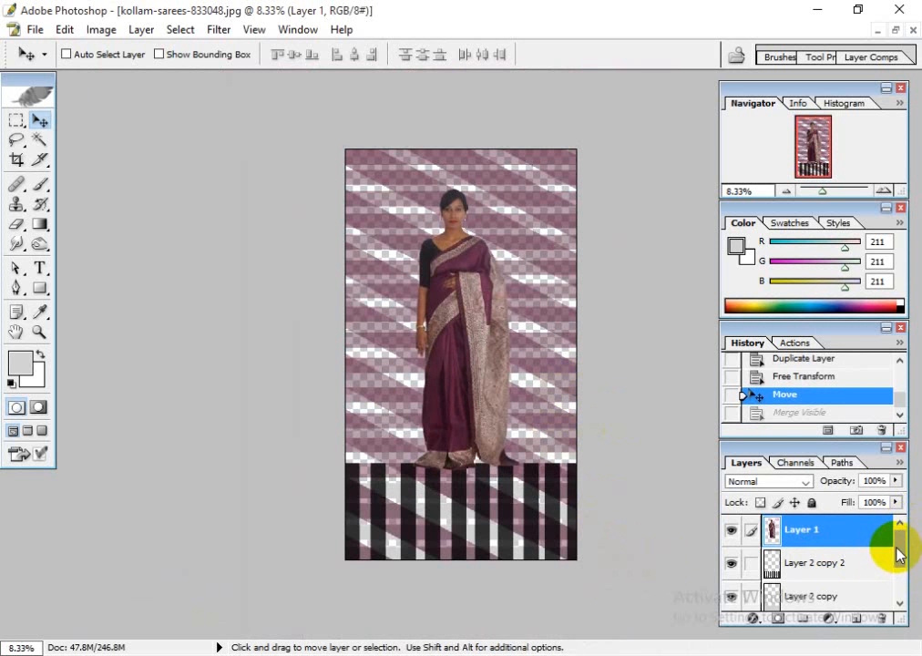
- Set the opacity of Layer 2 copy 3, the diagonal stripes, to 35%
left_click_drag(896, 556, 842, 582)
left_click(845, 554)
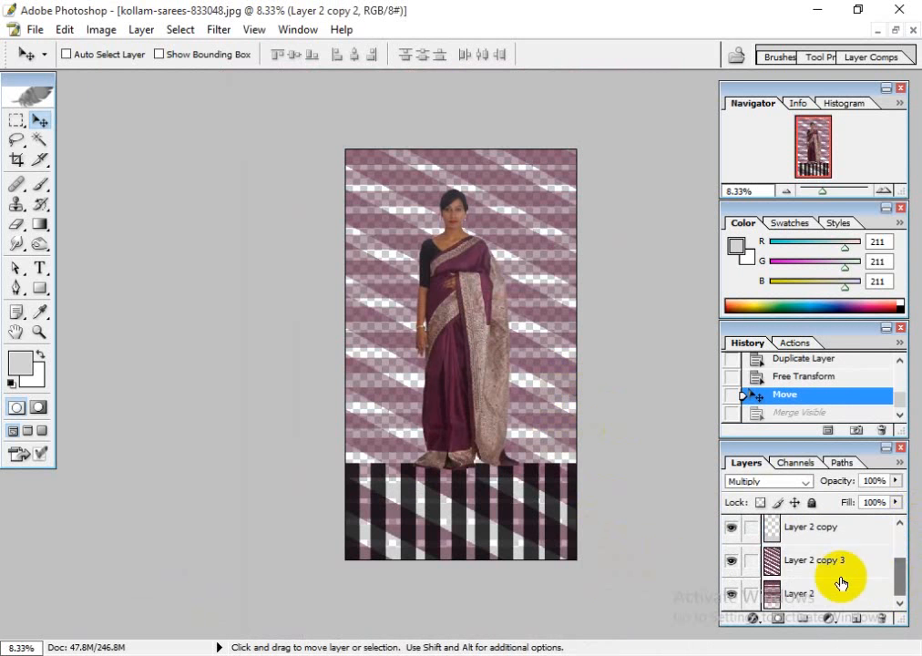
left_click(857, 552)
left_click(875, 480)
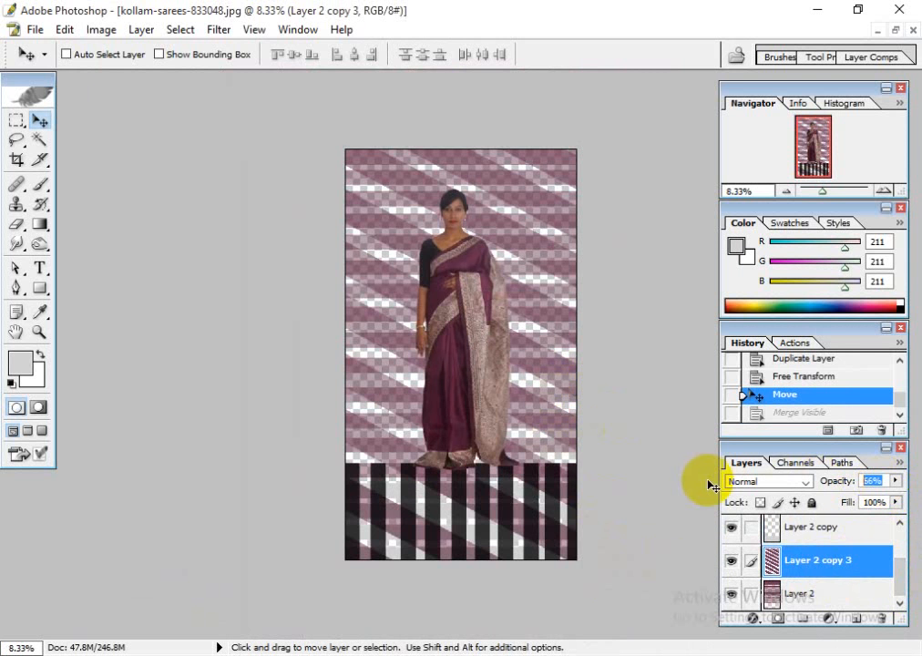
type("35")
key("Return")
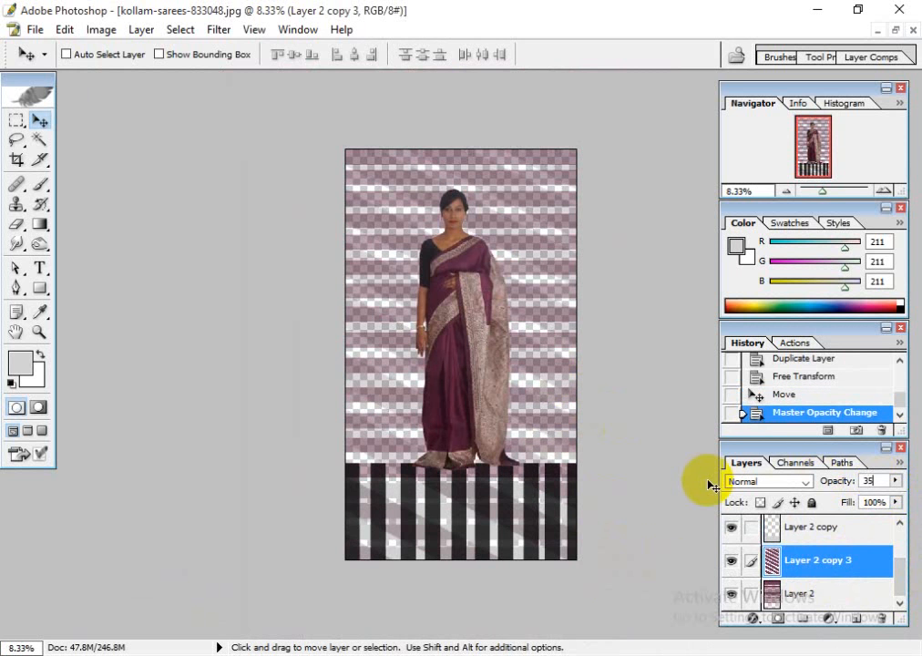
- Set the opacity of Layer 2, the horizontal background stripes, to 30%
left_click(794, 596)
left_click(874, 483)
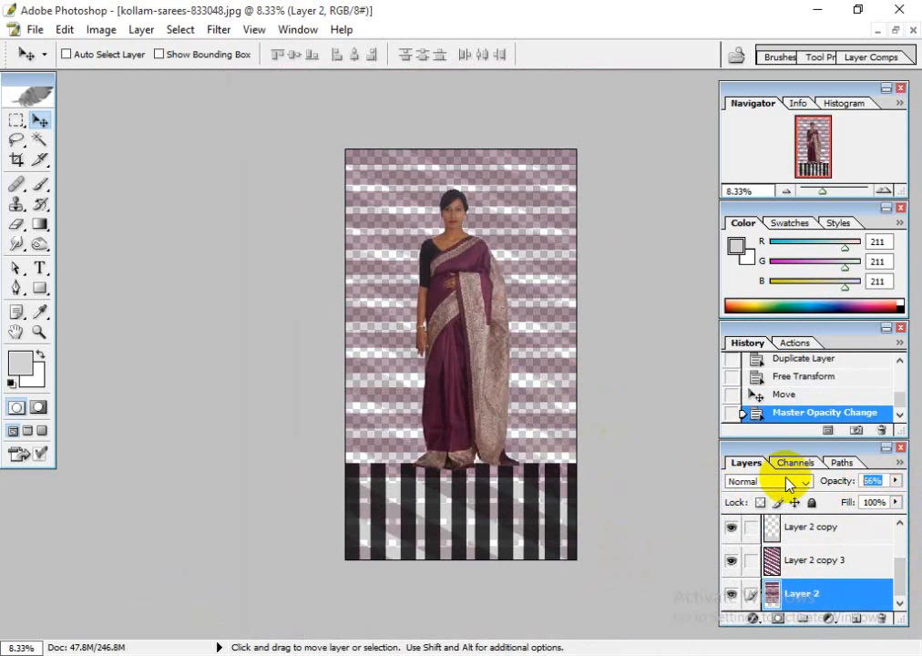
type("30")
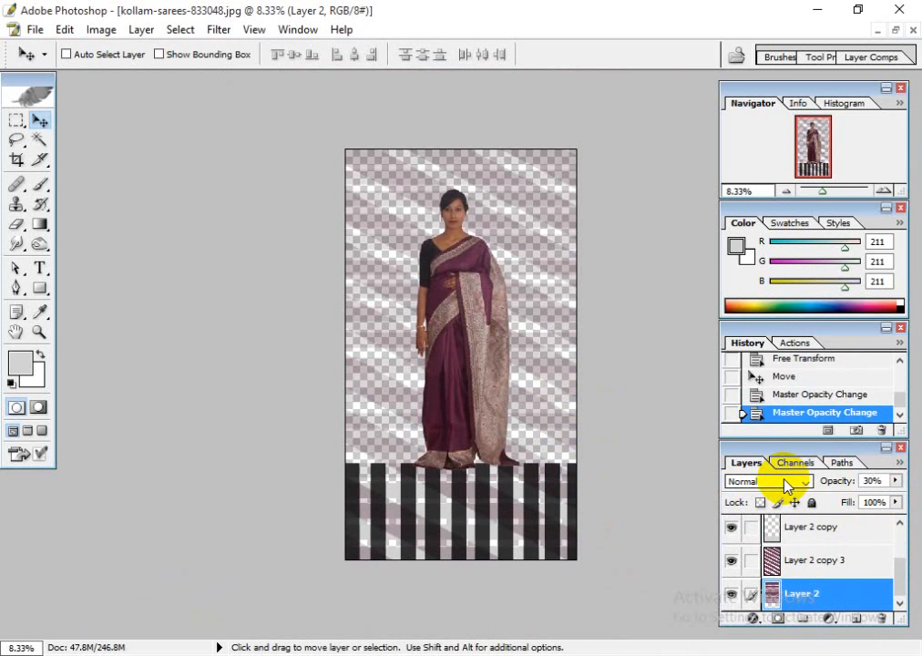
- Set the opacity of both floor stripe layers, Layer 2 copy 2 and Layer 2 copy, to 25%
scroll(843, 559, "up", 2)
left_click(817, 562)
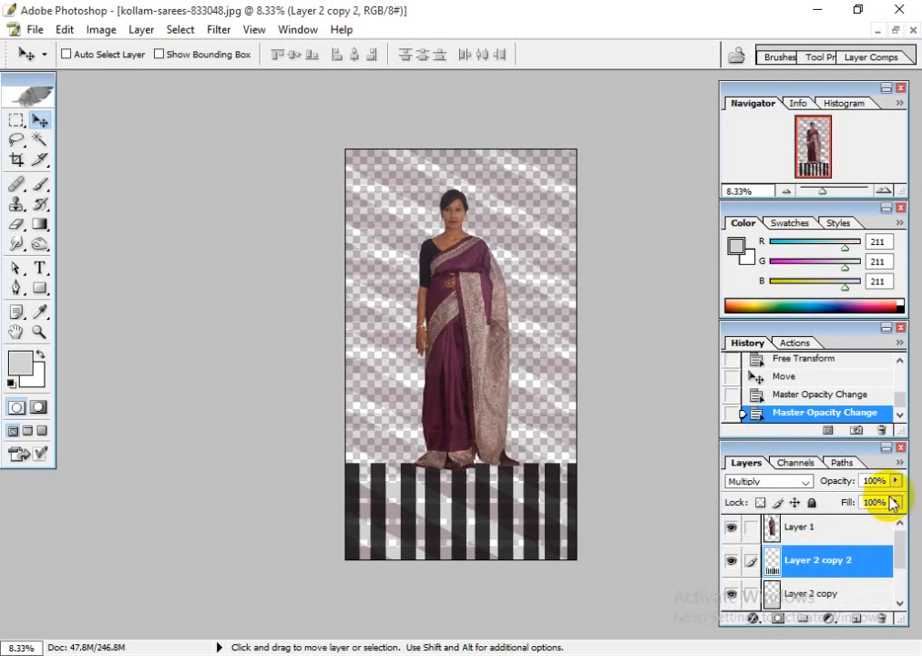
left_click(875, 483)
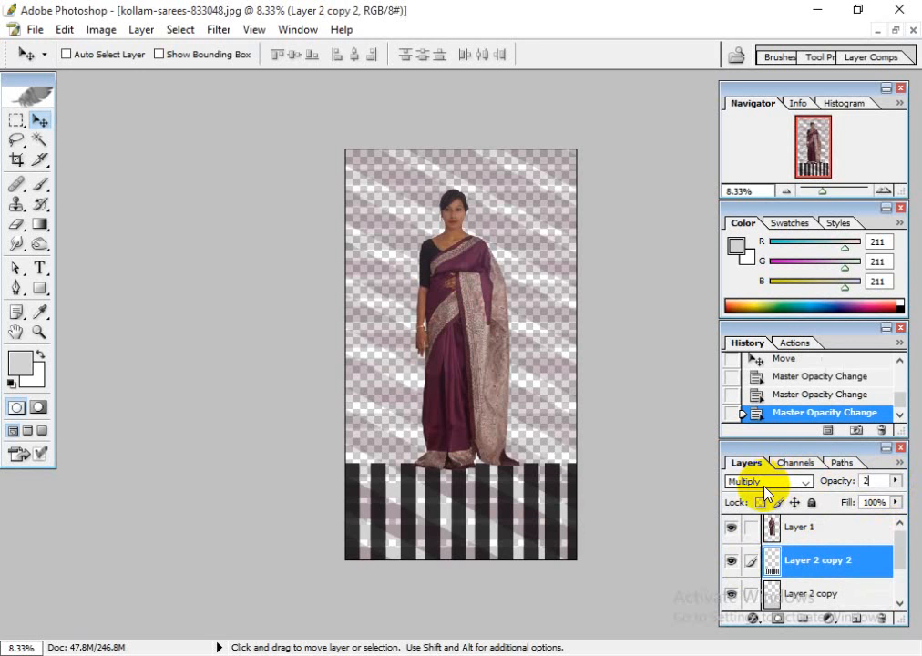
type("25")
left_click(819, 592)
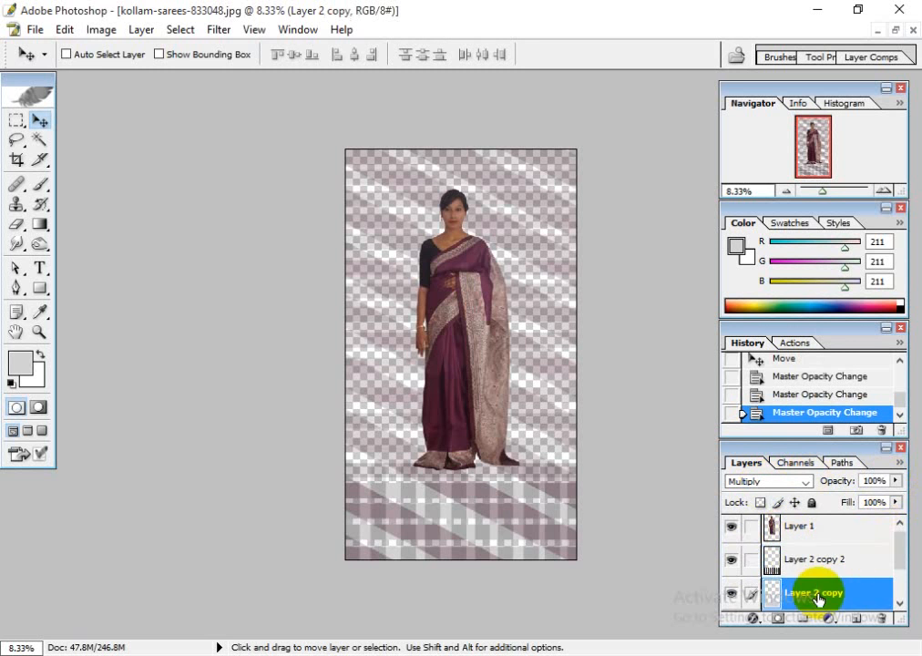
scroll(847, 583, "down", 1)
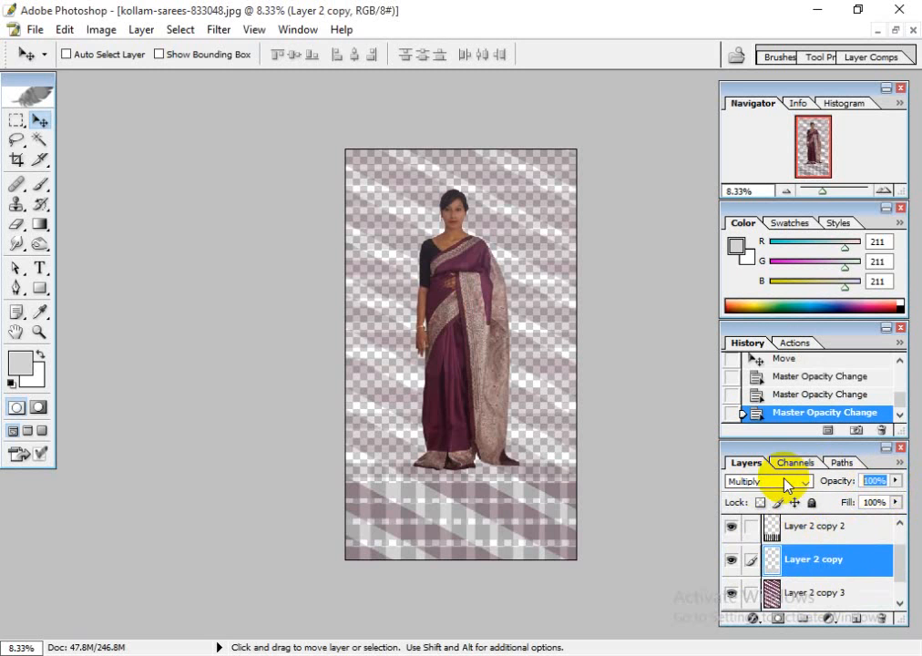
type("25")
key("Return")
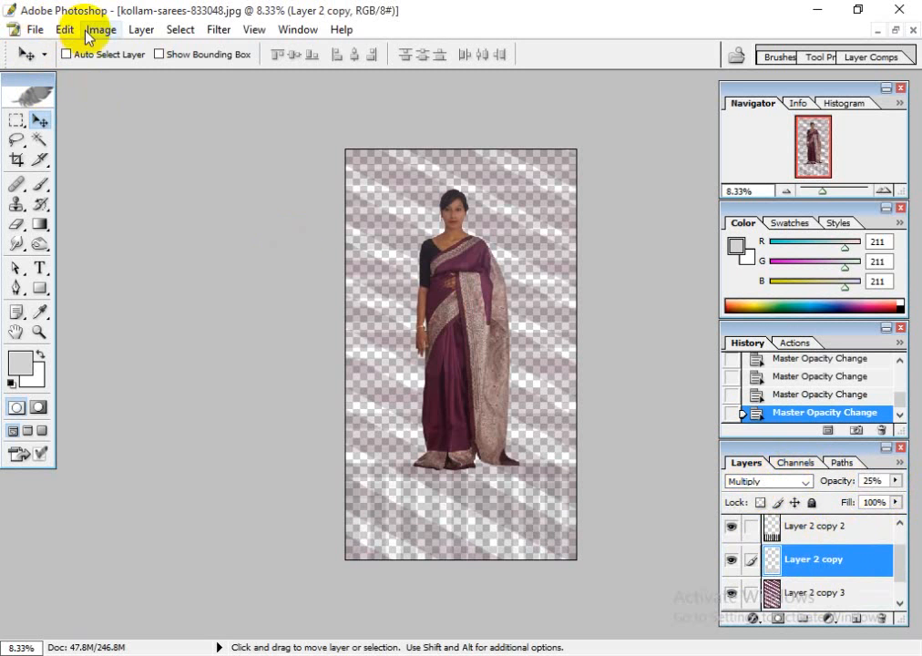
- Flatten the image into a single background layer
left_click(138, 30)
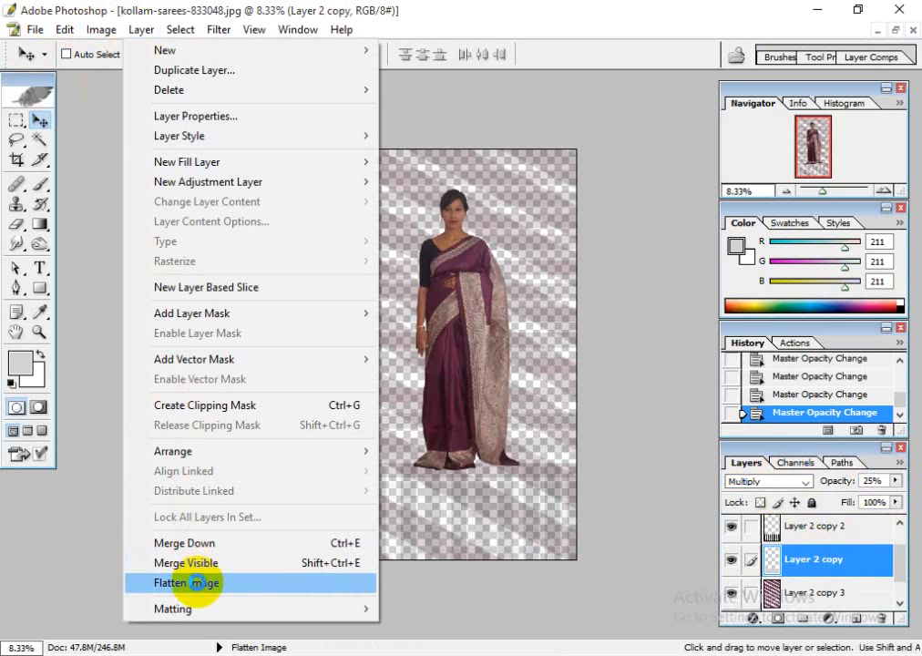
left_click(202, 583)
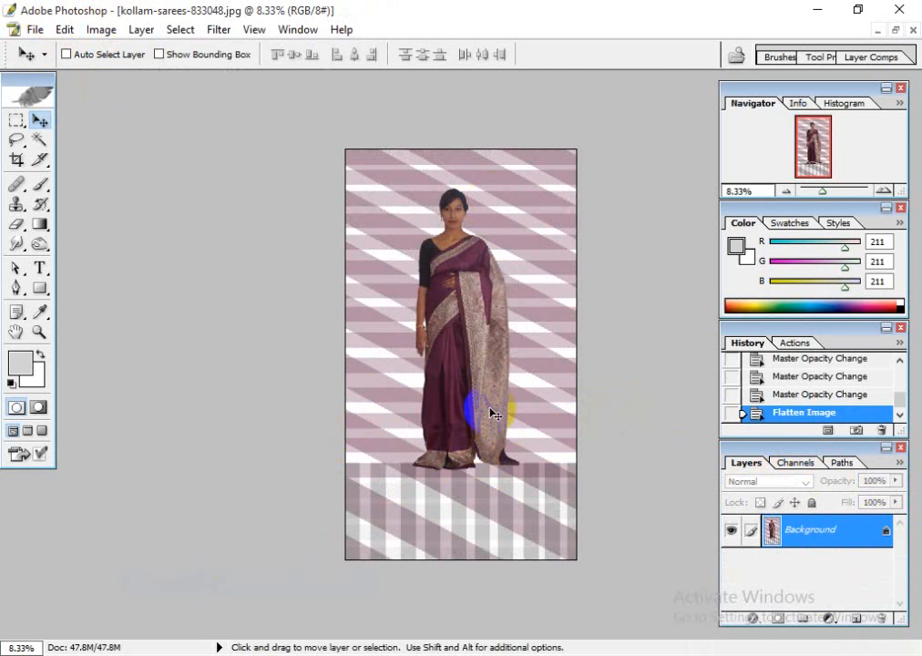
left_click(450, 362)
left_click(431, 311)
- Save the flattened image as a JPEG named "After edit version" in the resources folder
left_click(35, 29)
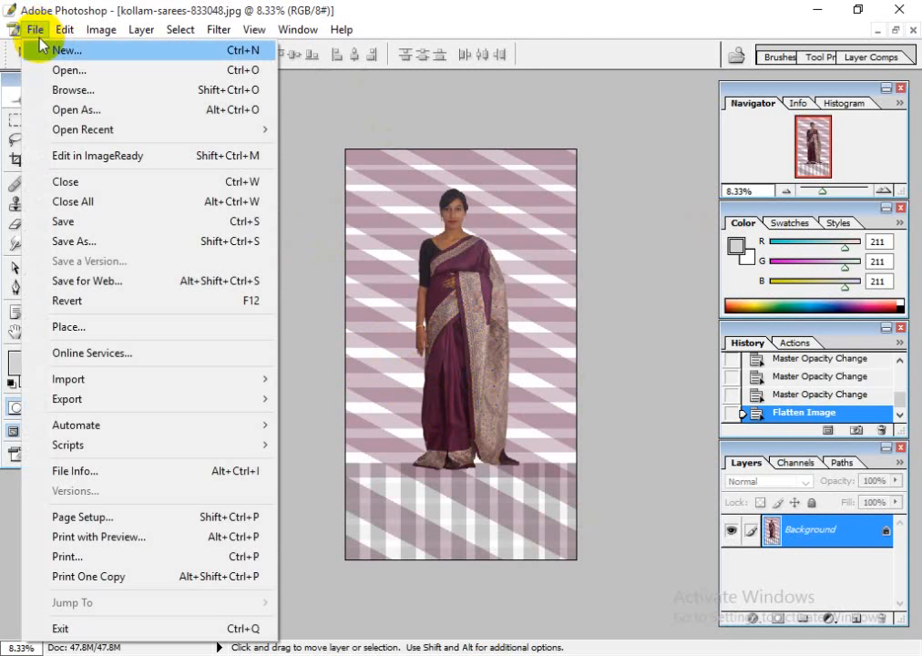
left_click(77, 248)
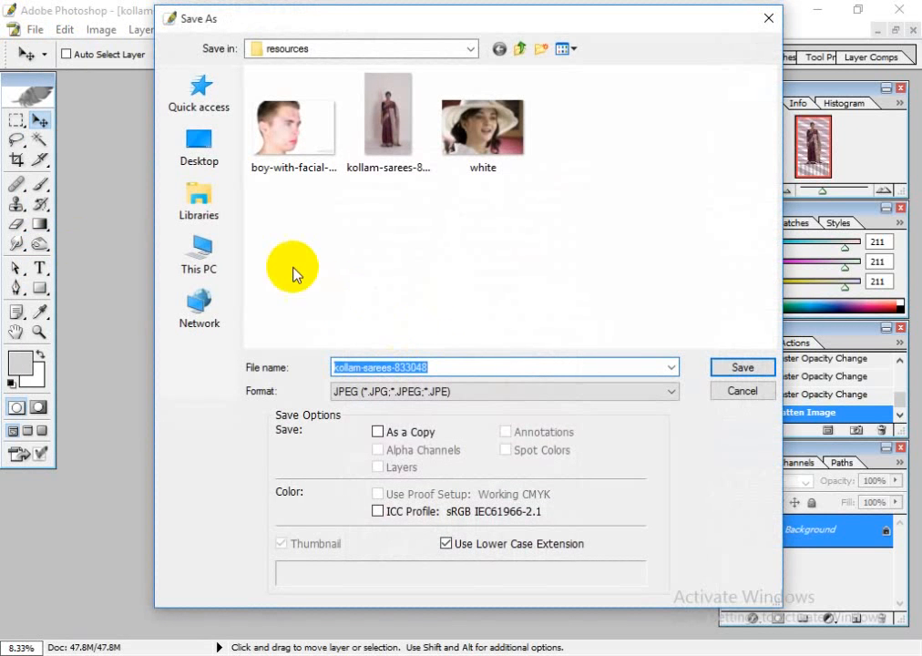
left_click_drag(460, 365, 325, 364)
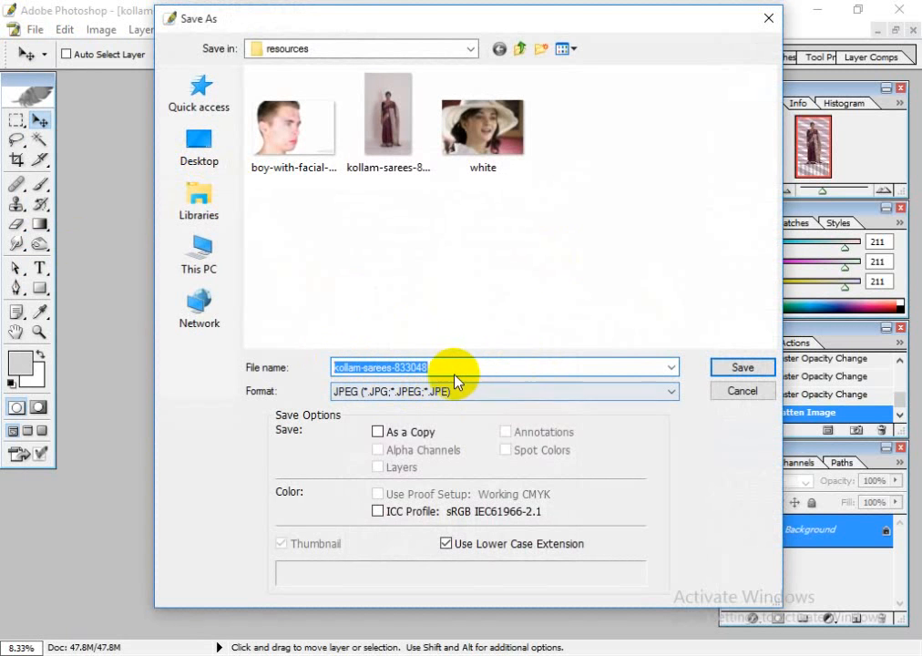
left_click_drag(471, 370, 312, 367)
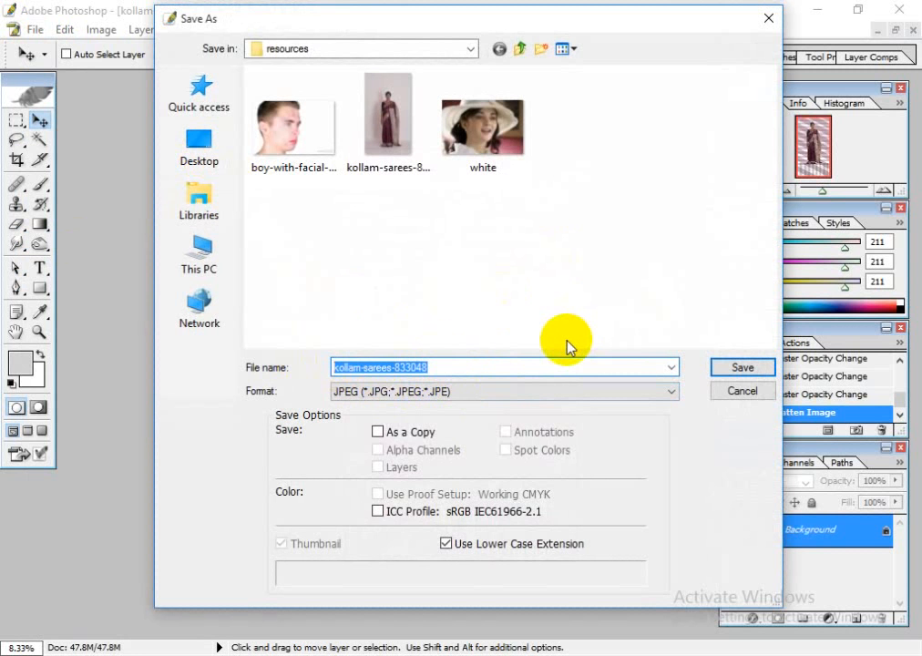
type("0")
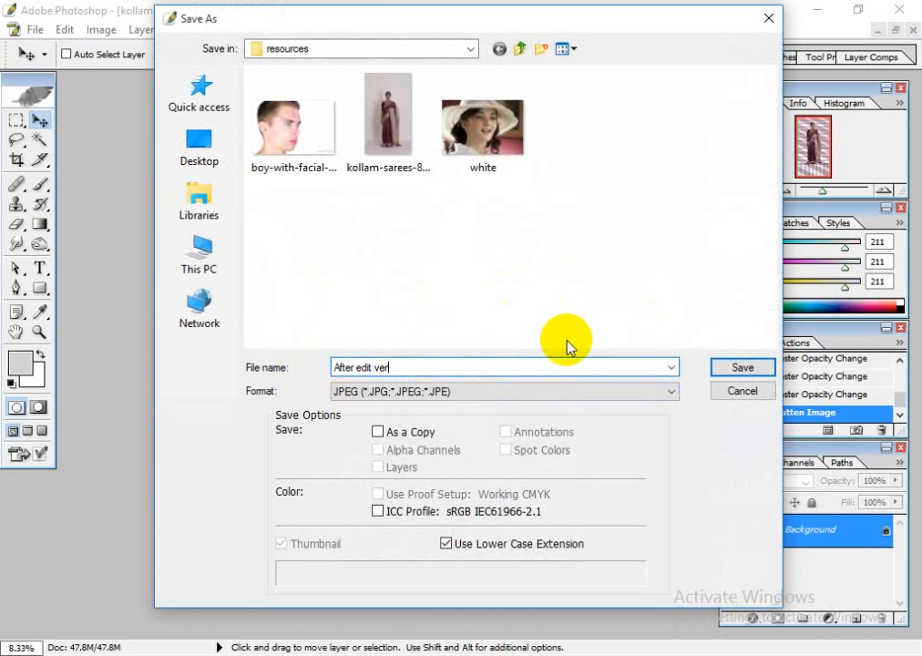
left_click(743, 367)
left_click(651, 202)
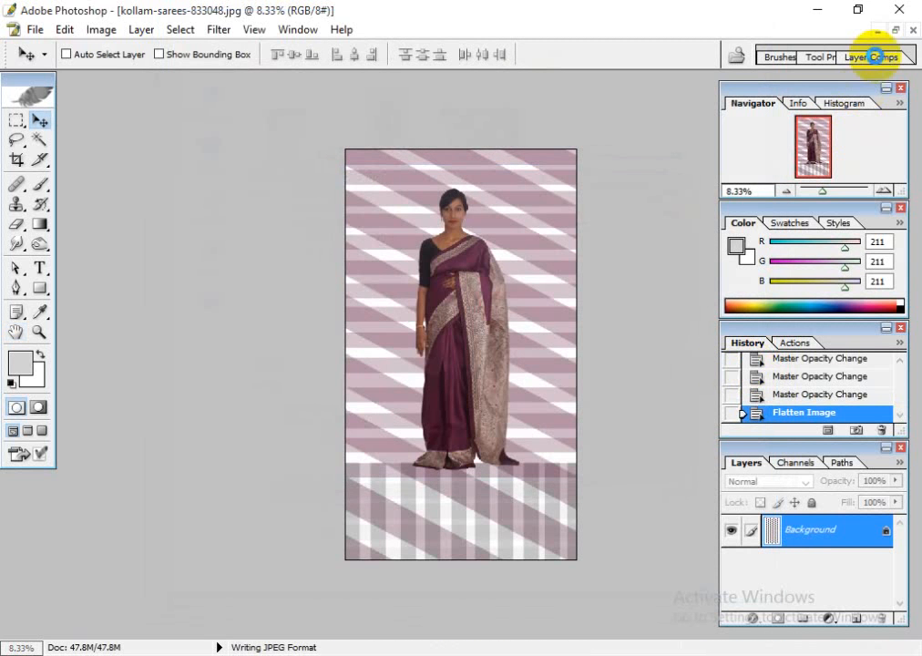
- Switch to the desktop, open the class folder's resources subfolder and view the saved "After edit version" picture in Photos
left_click(829, 14)
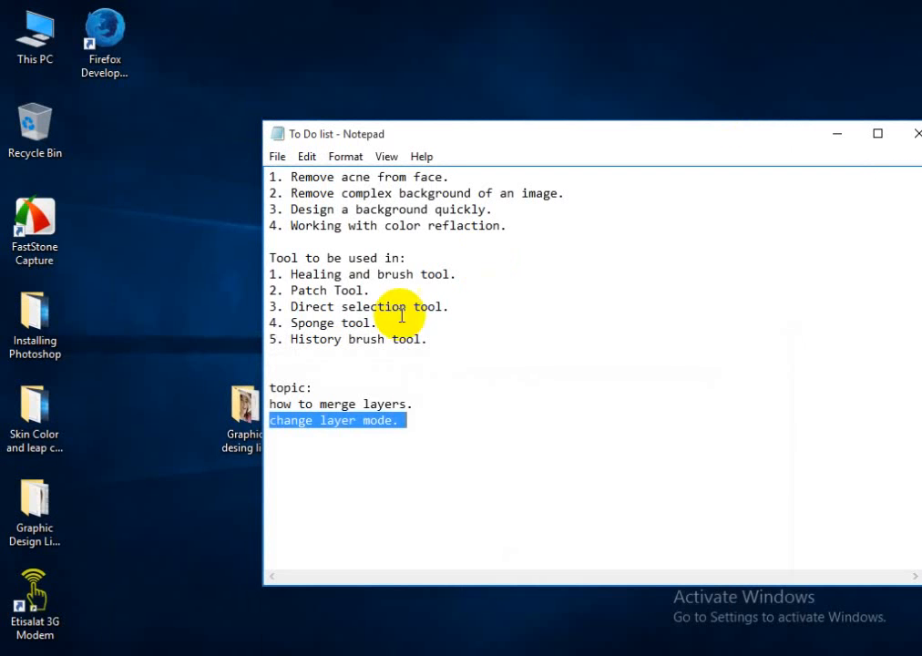
left_click(510, 448)
double_click(240, 428)
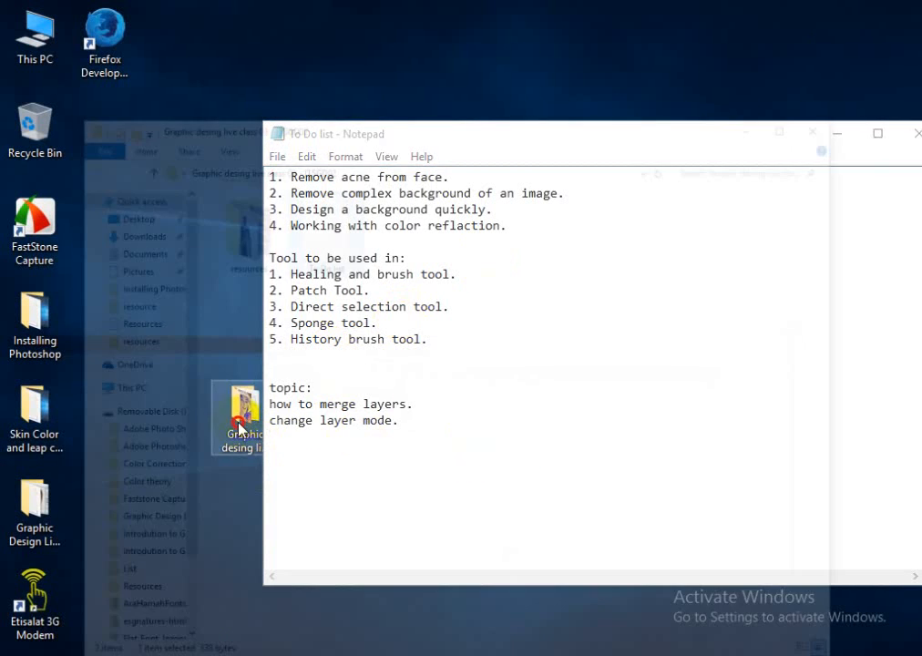
left_click(412, 246)
double_click(412, 247)
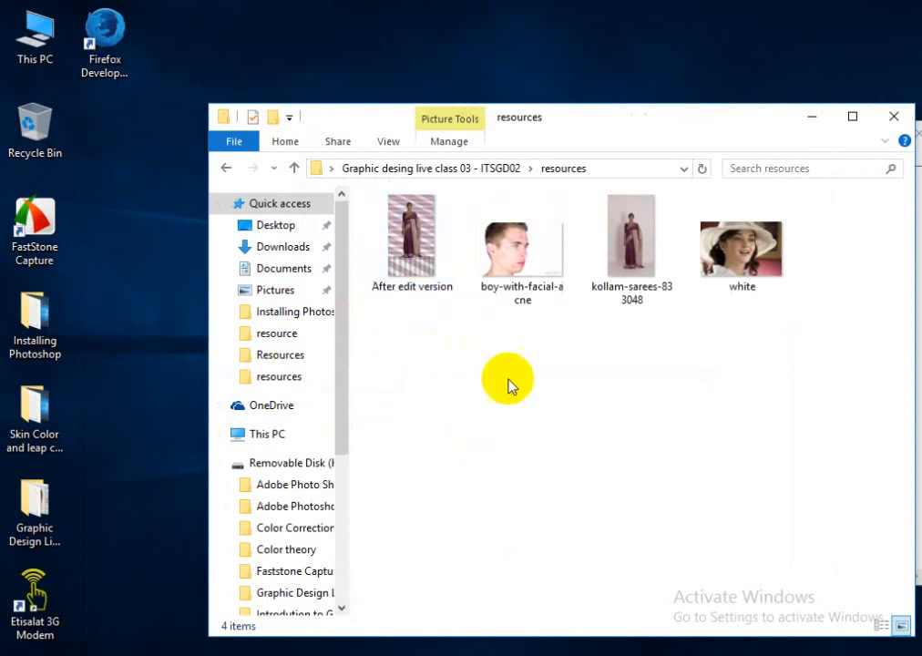
double_click(398, 264)
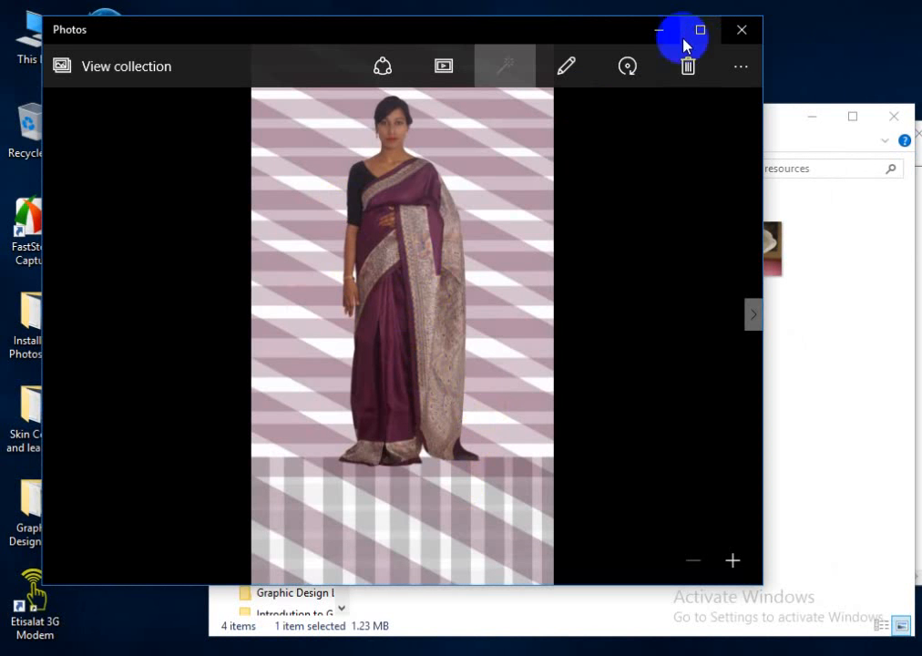
left_click(736, 30)
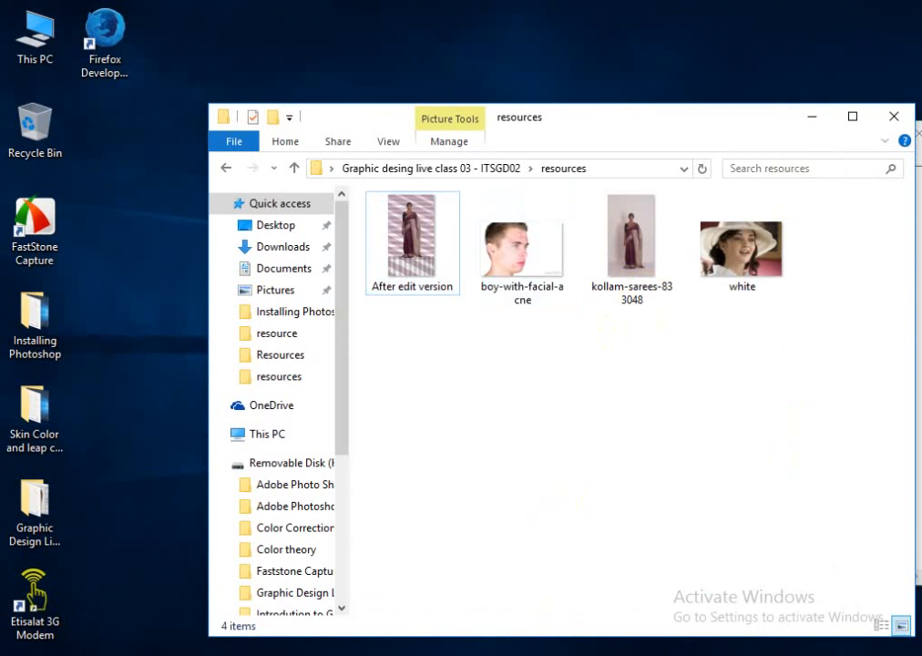
- Review the lesson topics in the To Do list in Notepad, from acne removal to color reflection
key("alt+Tab")
left_click(464, 371)
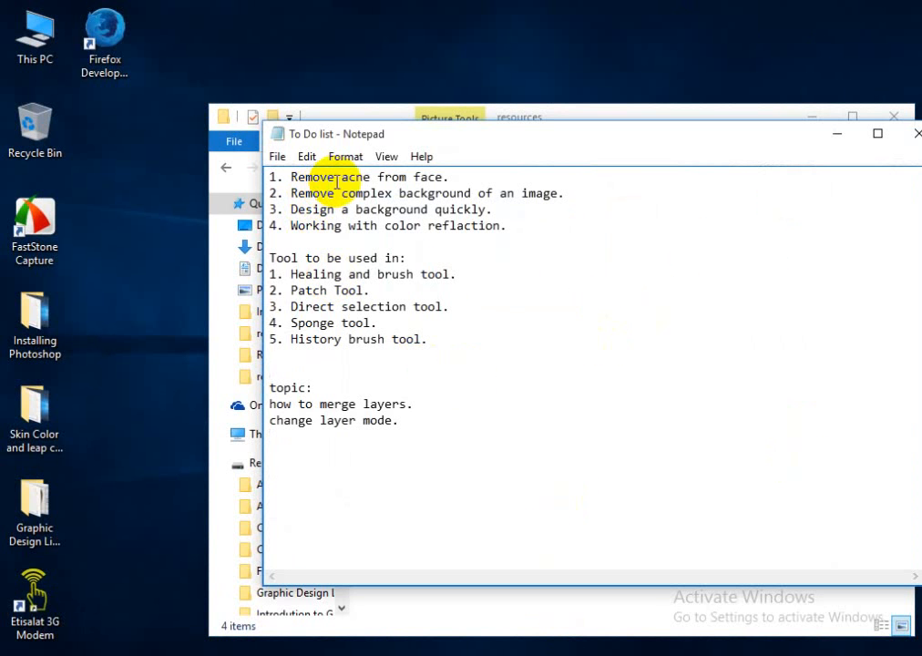
left_click_drag(340, 178, 369, 175)
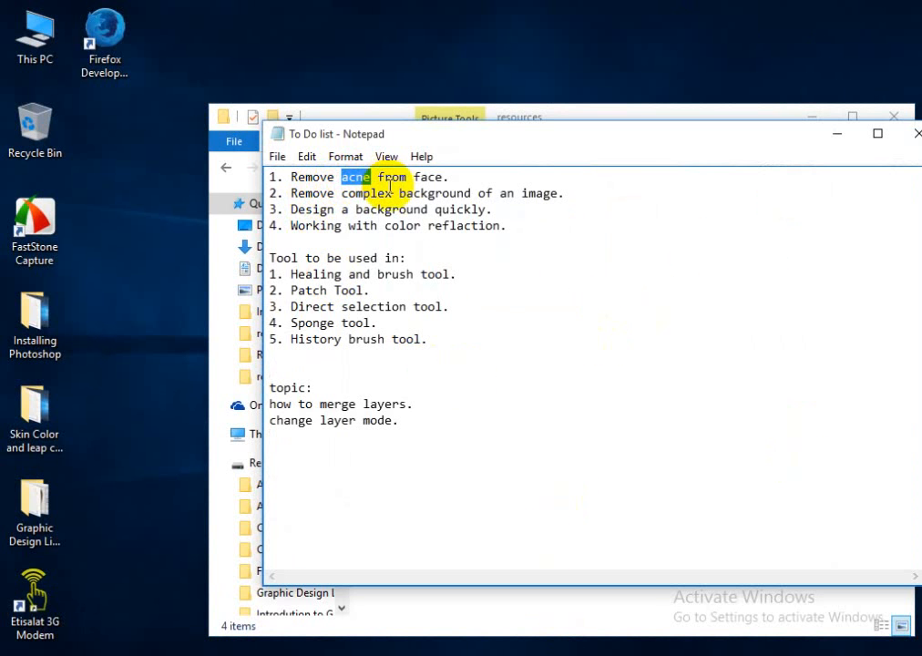
left_click(398, 193)
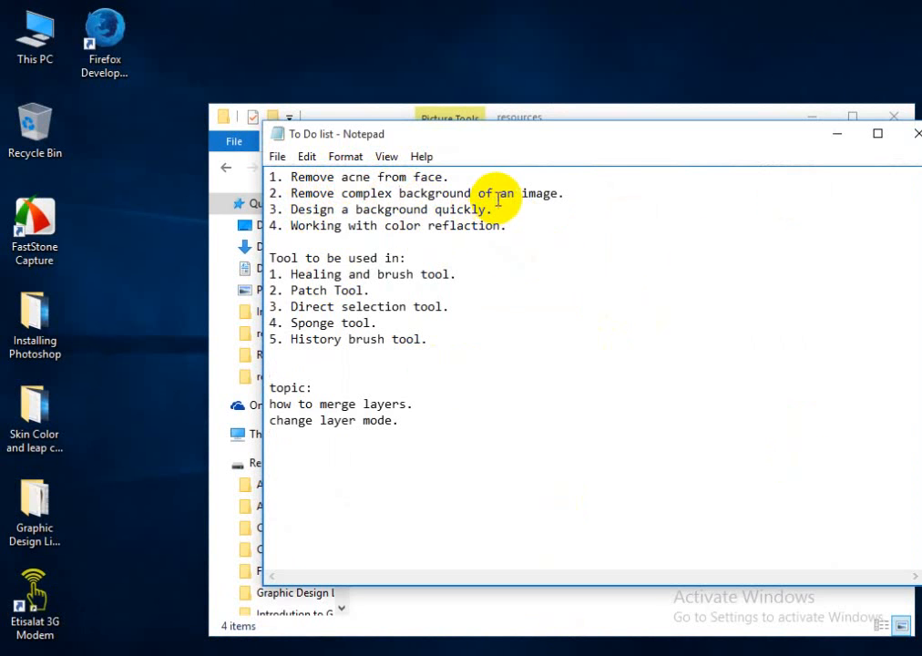
left_click_drag(499, 193, 558, 193)
left_click(568, 215)
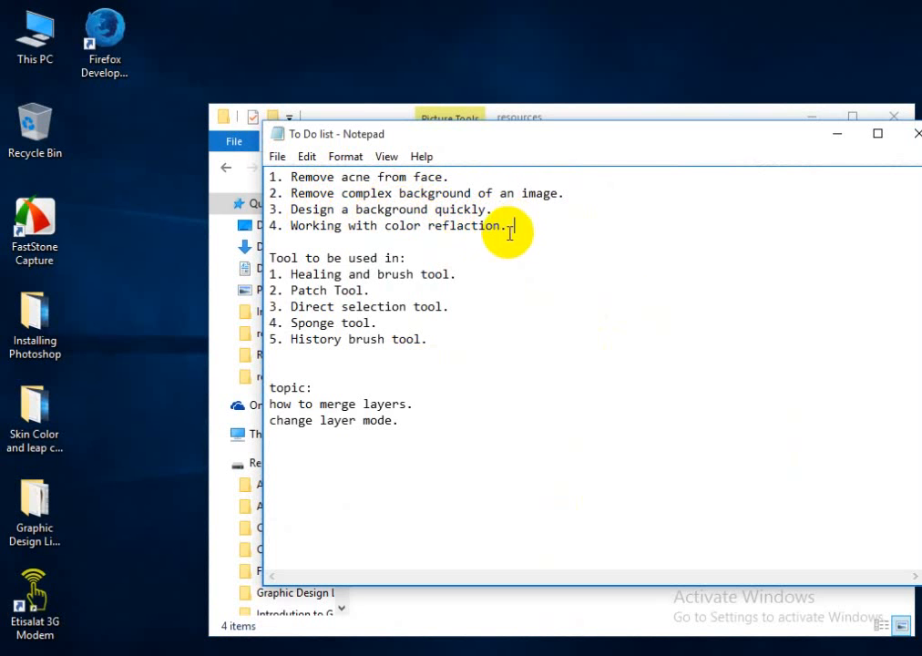
left_click_drag(525, 145, 488, 120)
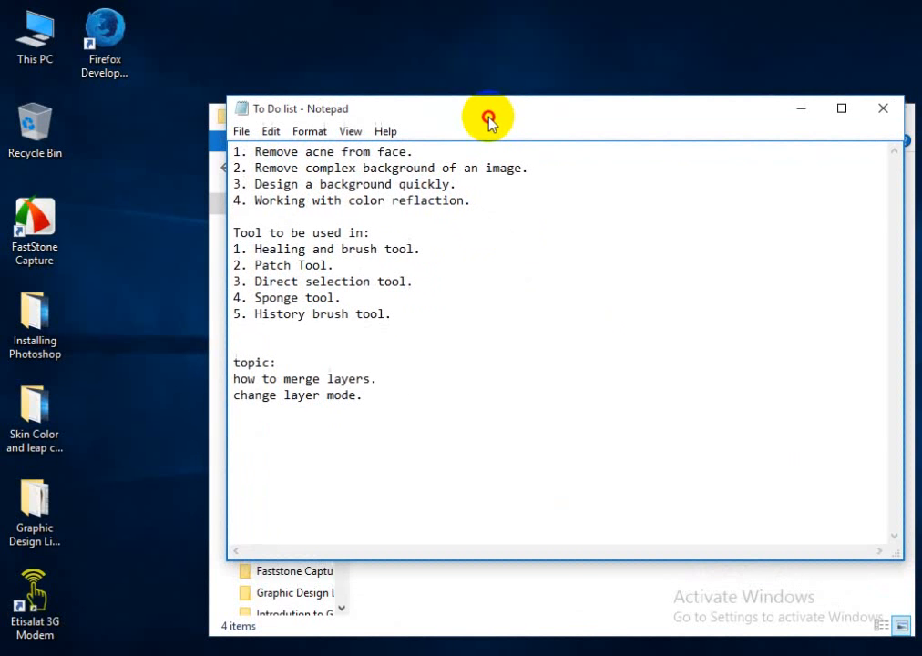
left_click(471, 202)
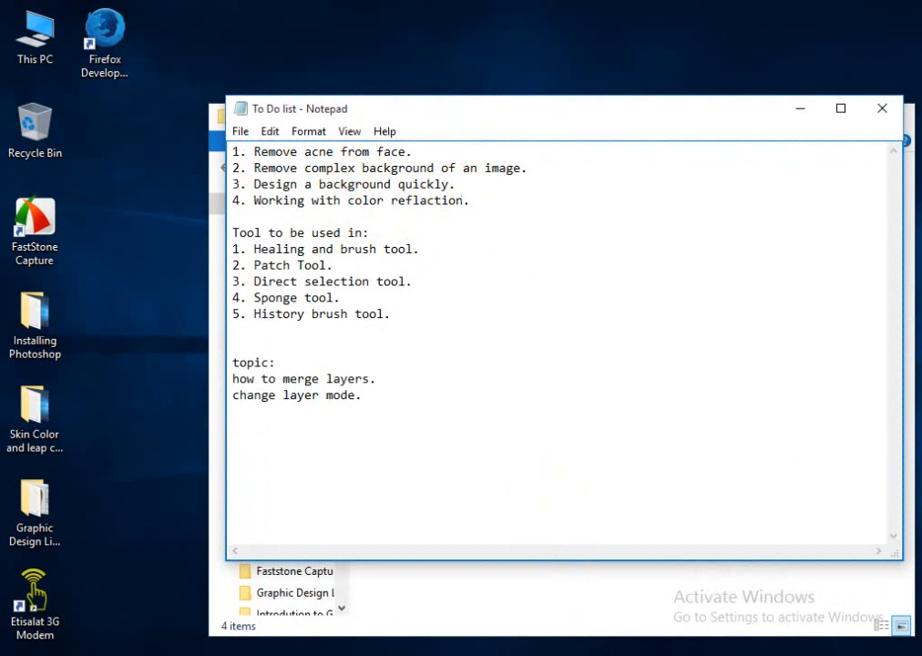
key("super+Down")
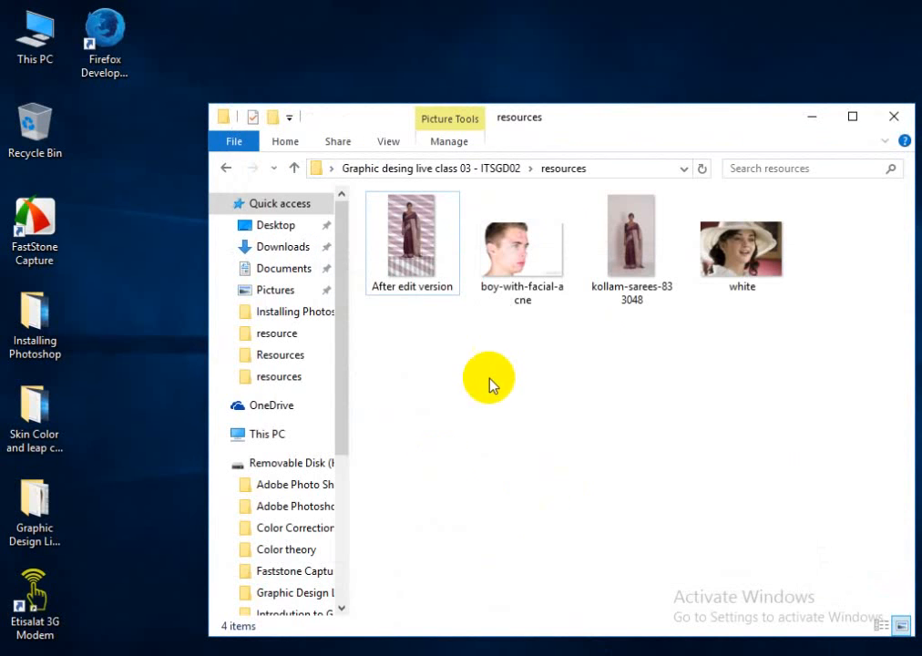
- Switch back to Photoshop and add a new empty layer above the flattened saree picture
key("alt+Tab")
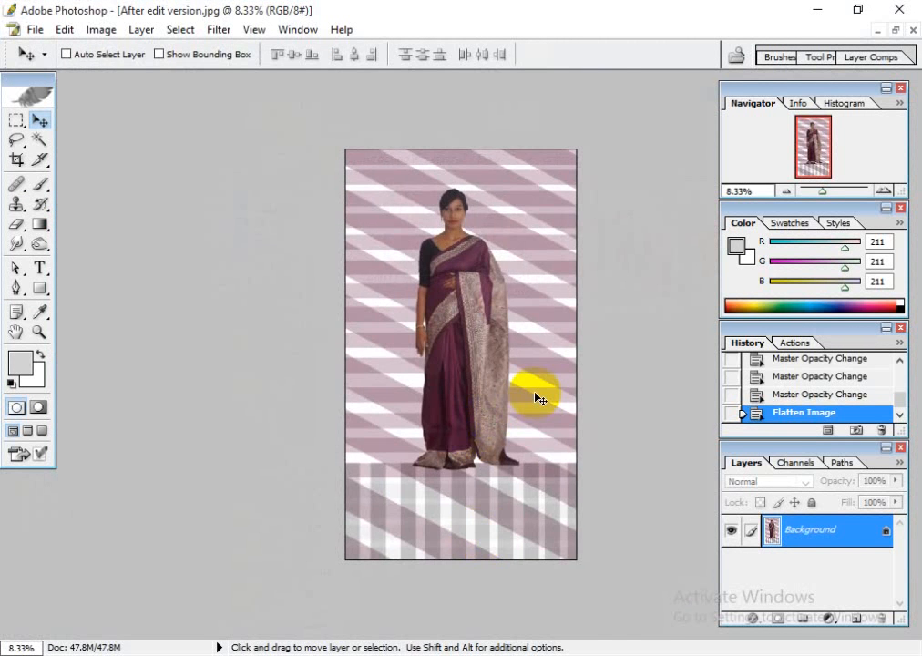
key("ctrl+plus")
key("ctrl+plus")
key("ctrl+plus")
key("ctrl+plus")
key("space")
left_click_drag(474, 246, 362, 602)
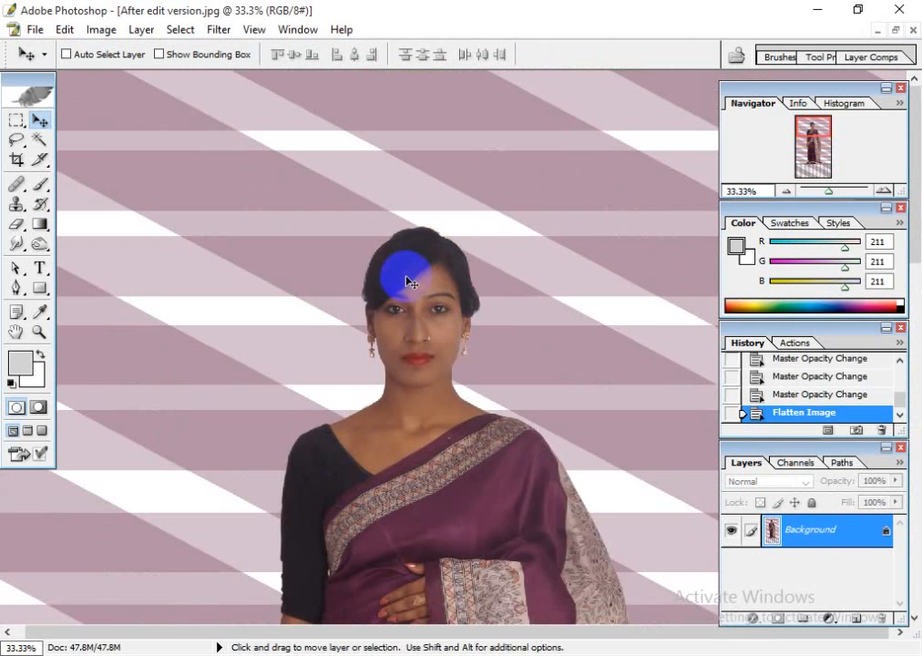
key("ctrl+plus")
key("ctrl+plus")
key("space")
left_click_drag(410, 265, 383, 372)
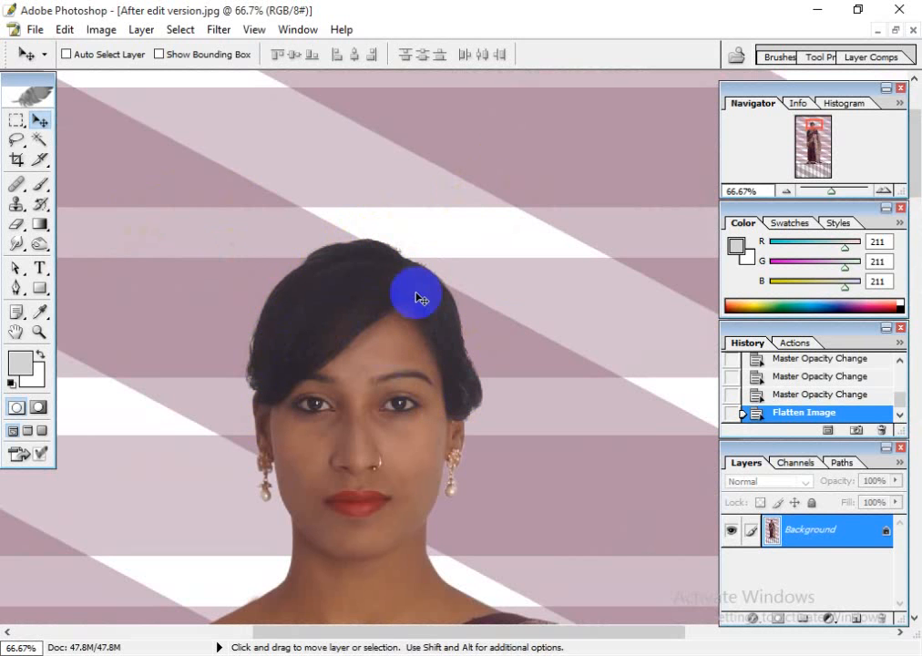
left_click(858, 622)
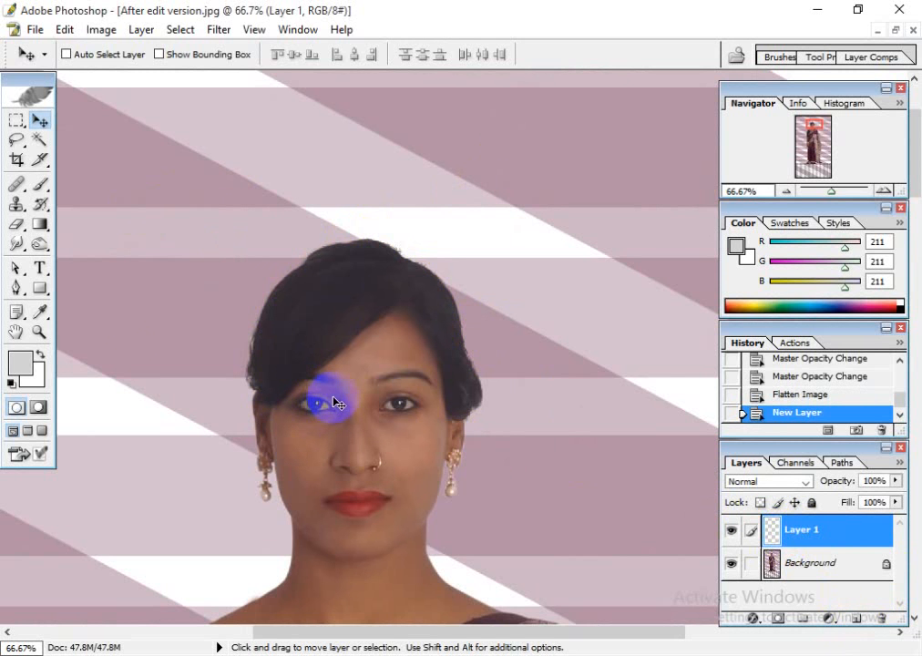
- Choose the Brush tool with a pink foreground color, RGB 190, 77, 142, and set Layer 1's blending mode to Overlay
left_click(39, 182)
left_click(21, 364)
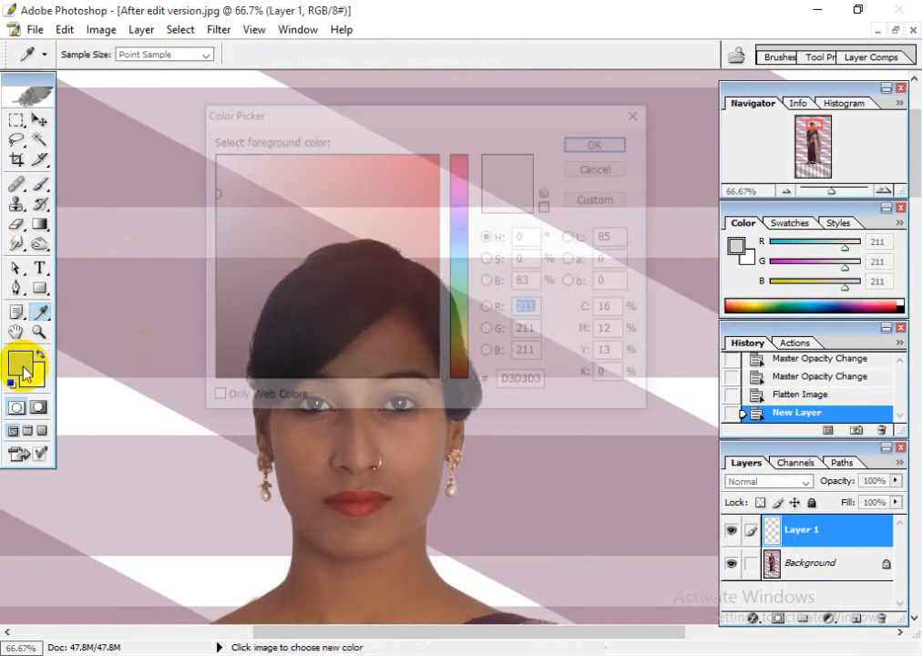
left_click_drag(321, 132, 553, 145)
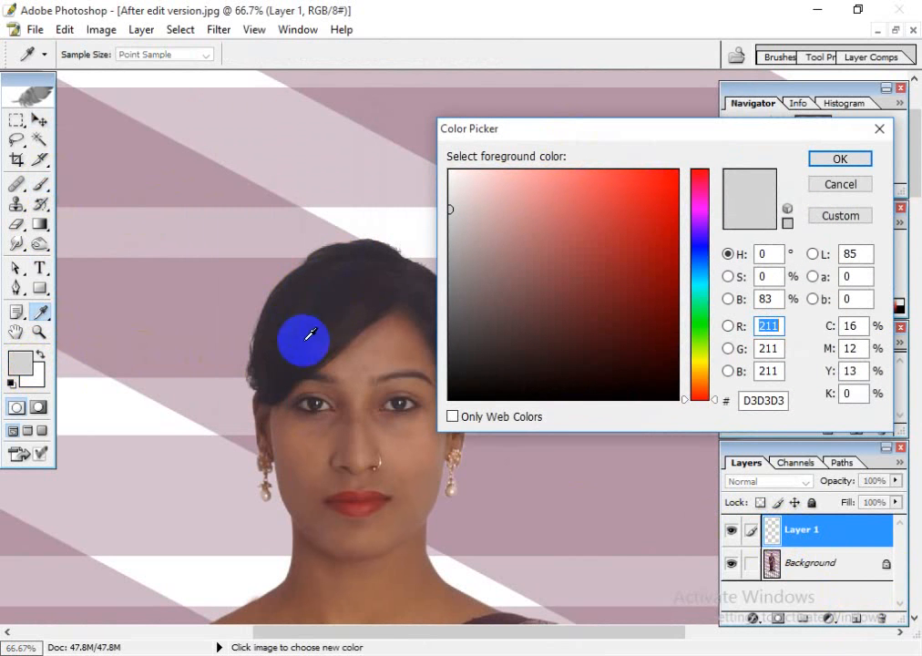
left_click_drag(173, 312, 199, 322)
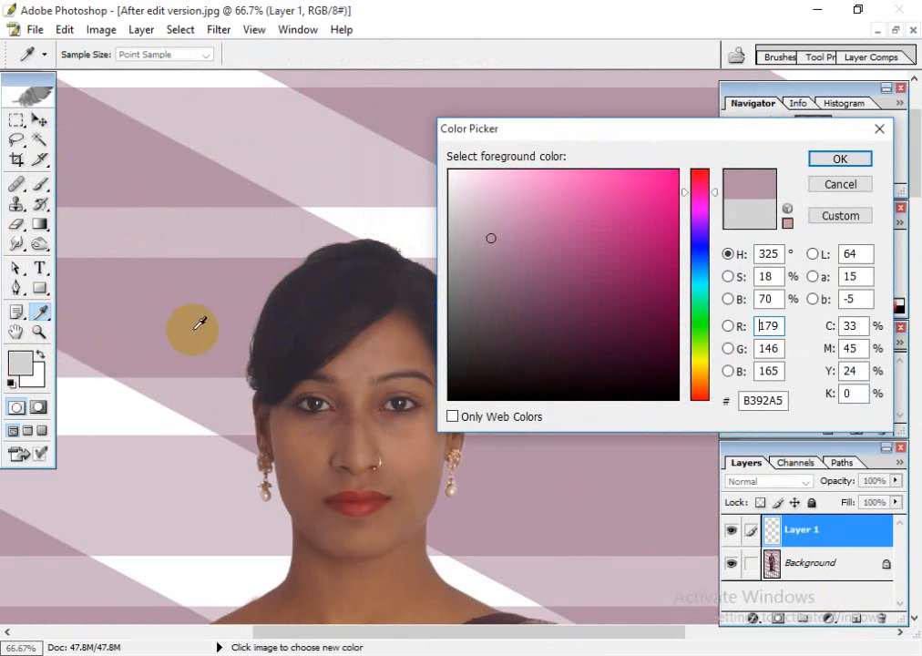
mouse_move(495, 237)
left_mouse_down()
mouse_move(570, 235)
mouse_move(570, 221)
mouse_move(572, 240)
mouse_move(585, 227)
left_mouse_up()
left_click(847, 159)
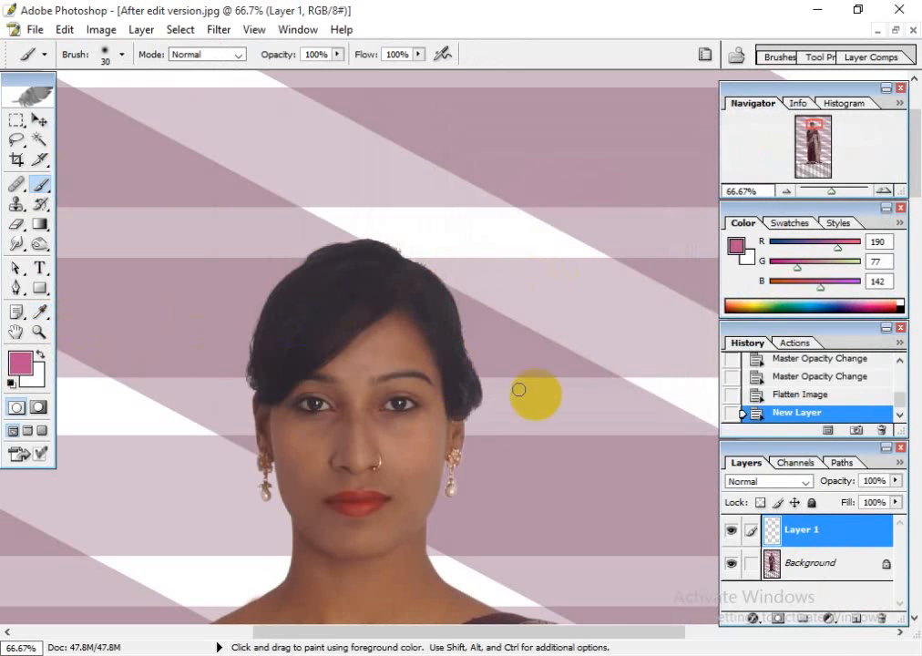
left_click(776, 482)
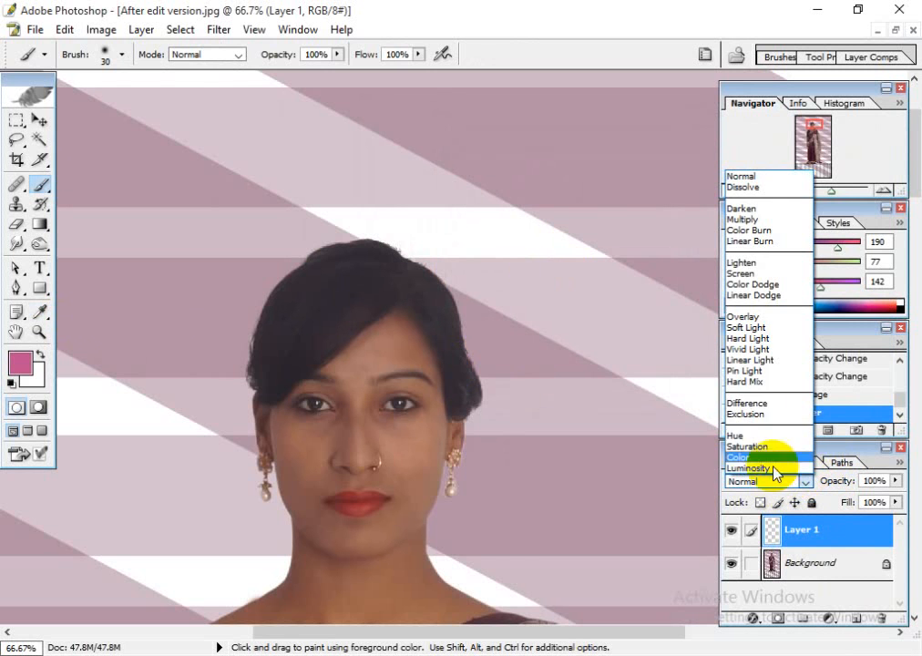
left_click(779, 318)
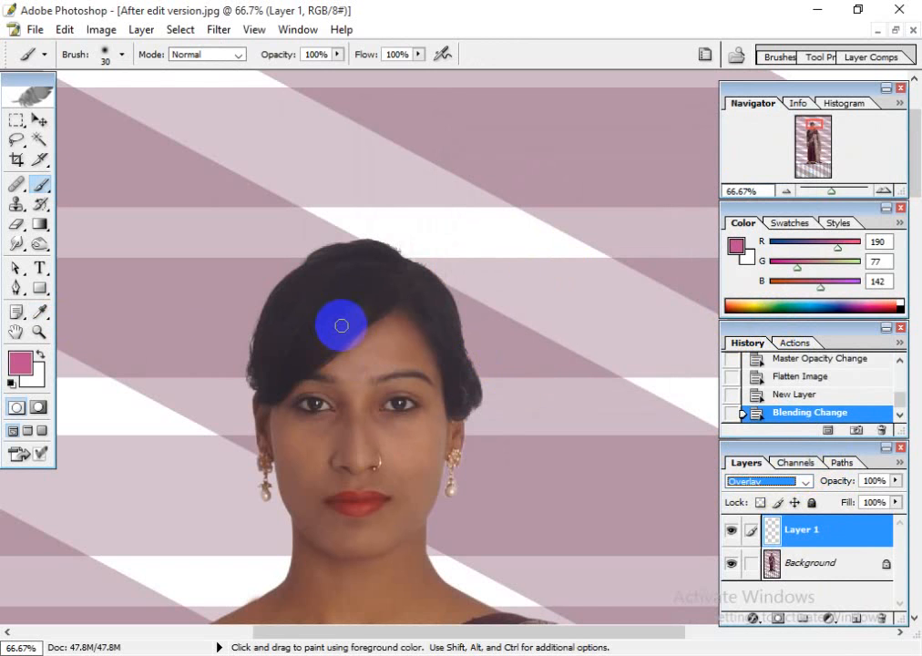
- Enlarge the brush to 125 px and paint pink over the woman's hair and the forehead's edge on Layer 1
left_click(341, 325)
key("]")
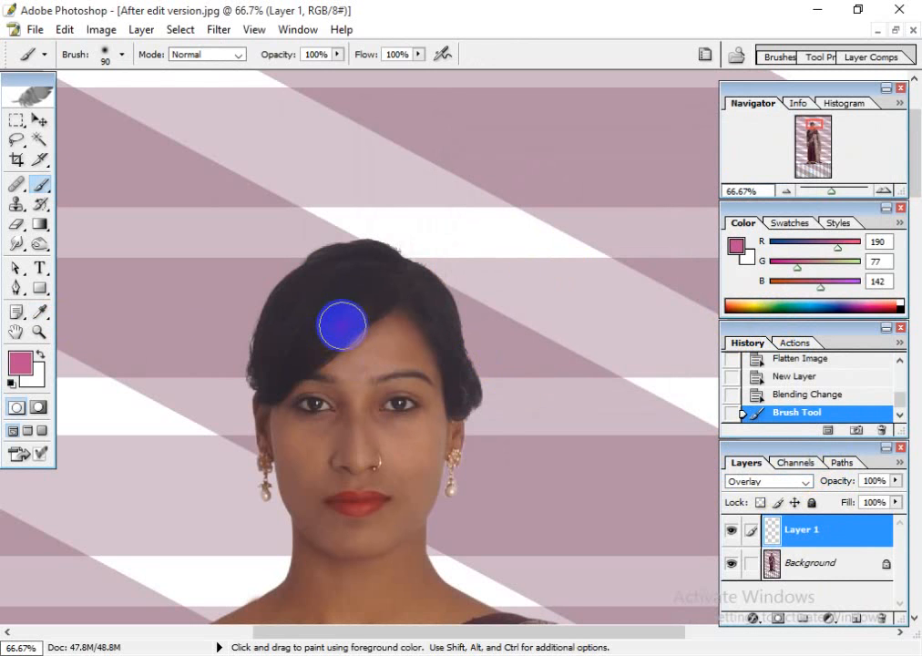
key("]")
key("]")
mouse_move(361, 295)
left_mouse_down()
mouse_move(356, 270)
mouse_move(325, 296)
mouse_move(286, 294)
mouse_move(288, 339)
mouse_move(405, 276)
mouse_move(440, 358)
mouse_move(470, 365)
mouse_move(381, 401)
left_mouse_up()
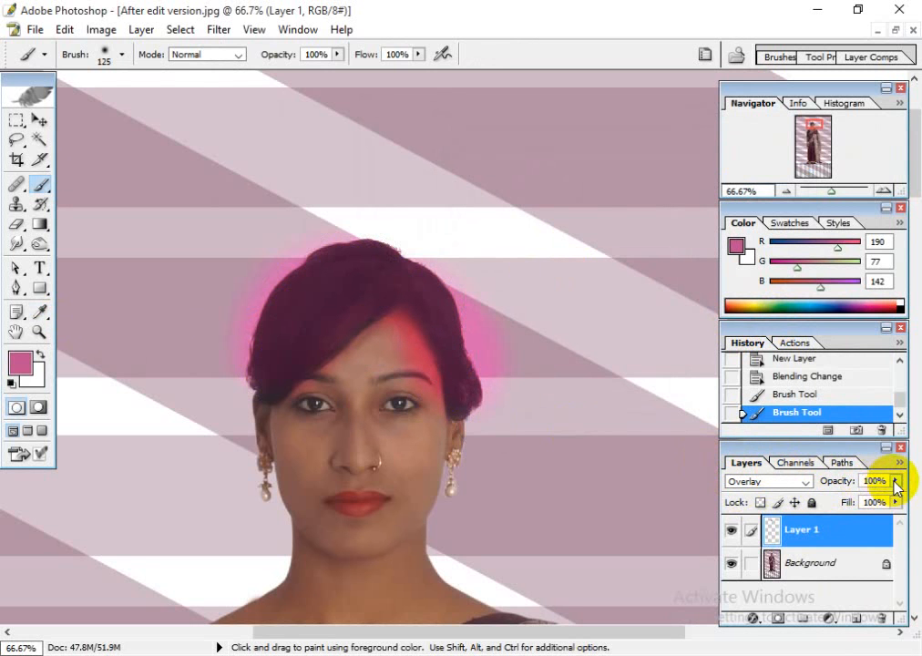
- Lower Layer 1's opacity to 27%
left_click_drag(888, 481, 776, 489)
key("Down")
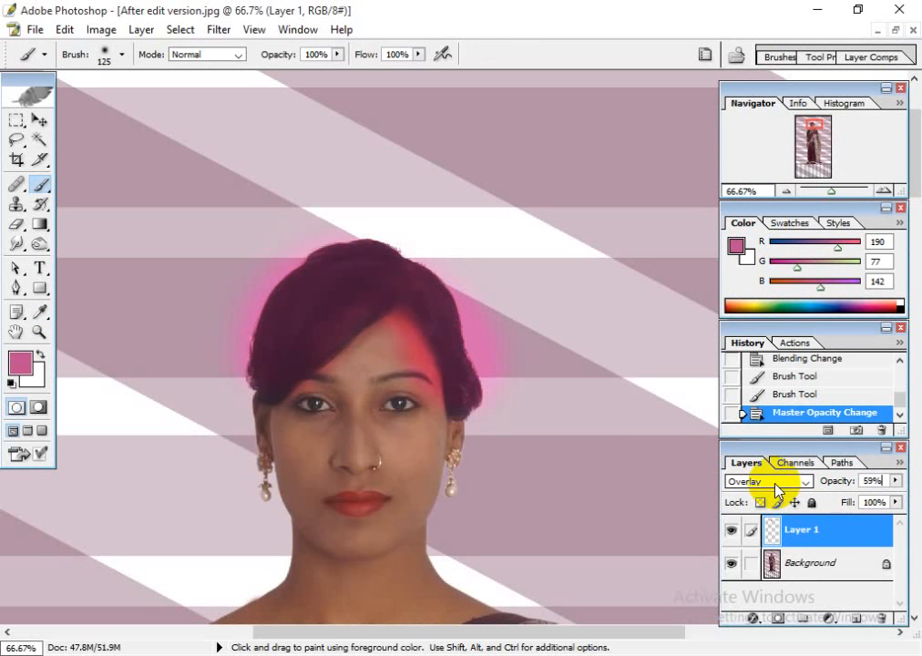
key("Down")
left_click_drag(882, 482, 809, 481)
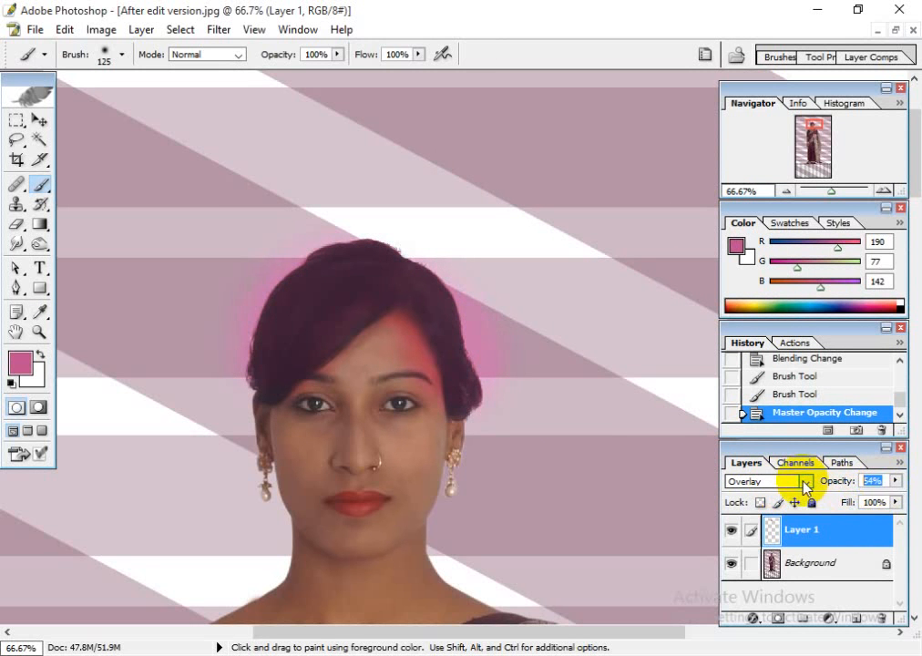
left_click_drag(895, 481, 844, 509)
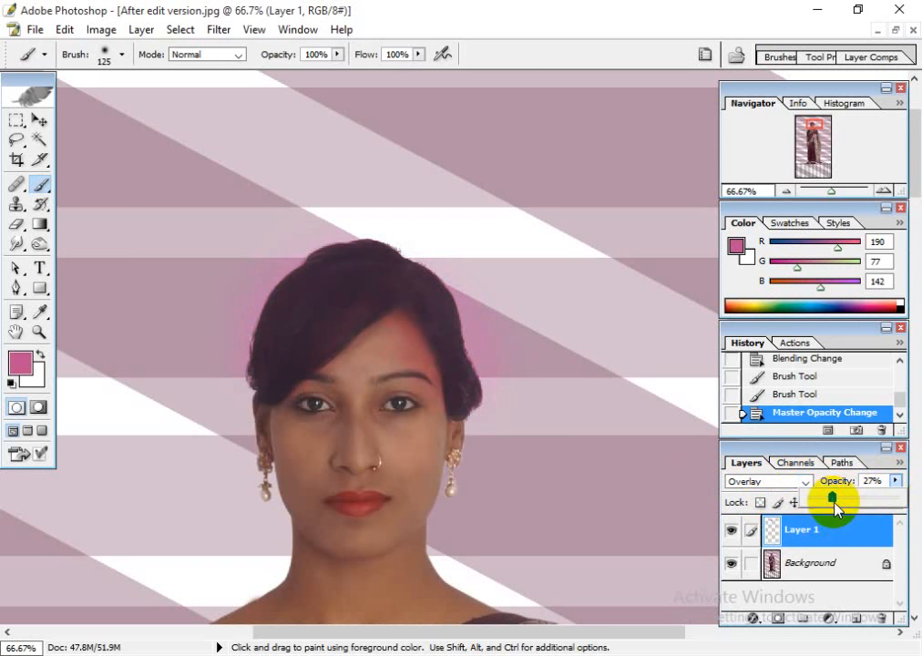
left_click_drag(834, 505, 835, 506)
- Add a layer mask to Layer 1 and paint black to hide the pink spill on the background right of the hair
key("ctrl+plus")
key("ctrl+plus")
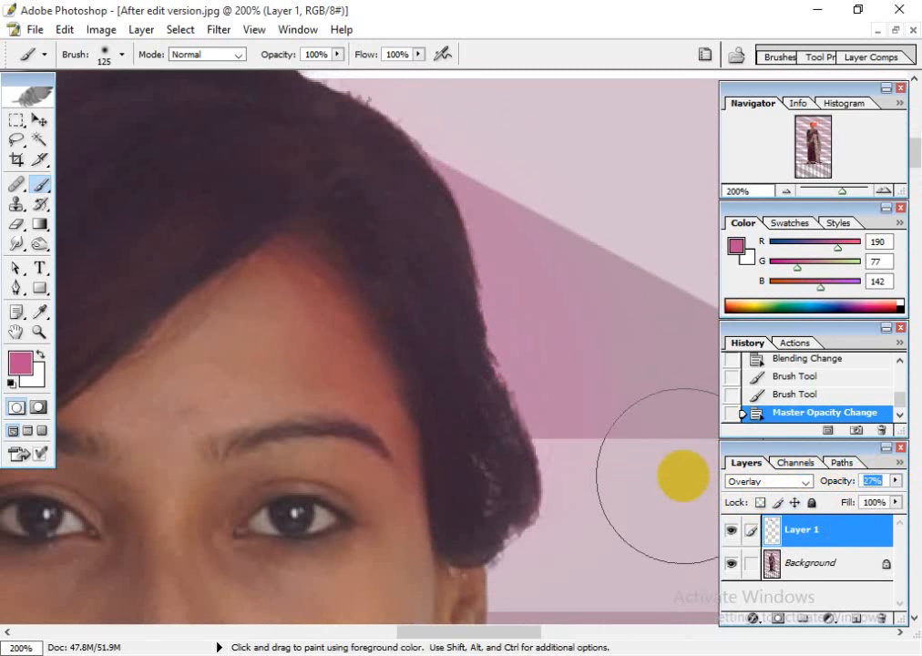
left_click(527, 183)
key("ctrl+z")
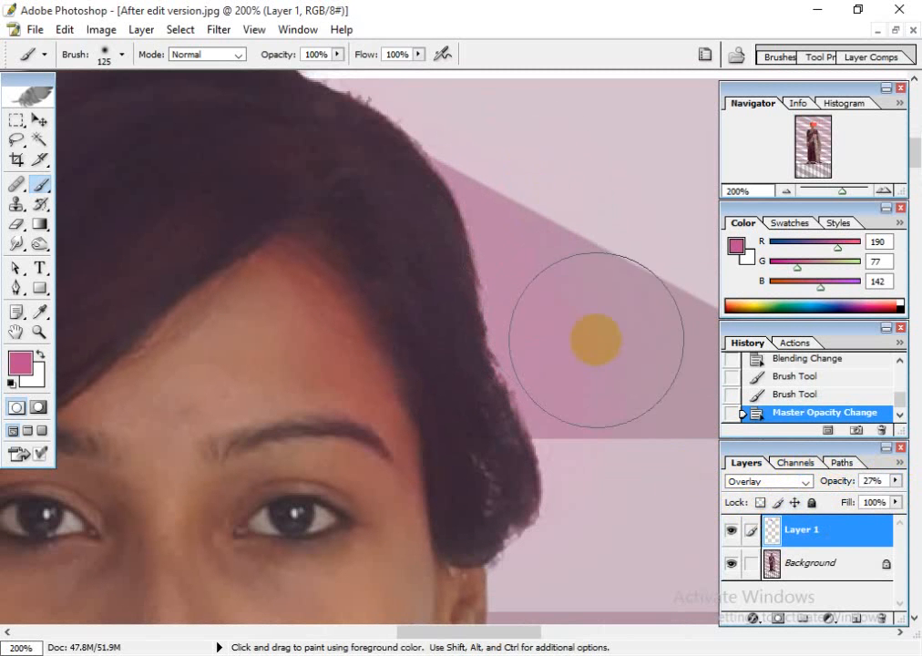
left_click(777, 619)
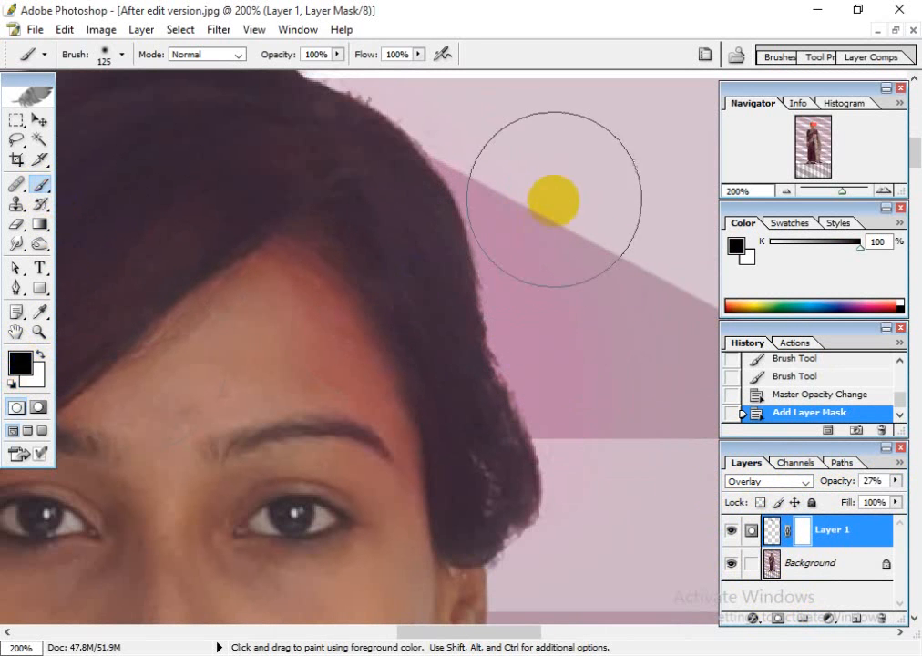
mouse_move(546, 219)
left_mouse_down()
mouse_move(520, 140)
mouse_move(583, 273)
left_mouse_up()
scroll(592, 301, "up", 3)
mouse_move(405, 169)
left_mouse_down()
mouse_move(390, 162)
mouse_move(332, 270)
left_mouse_up()
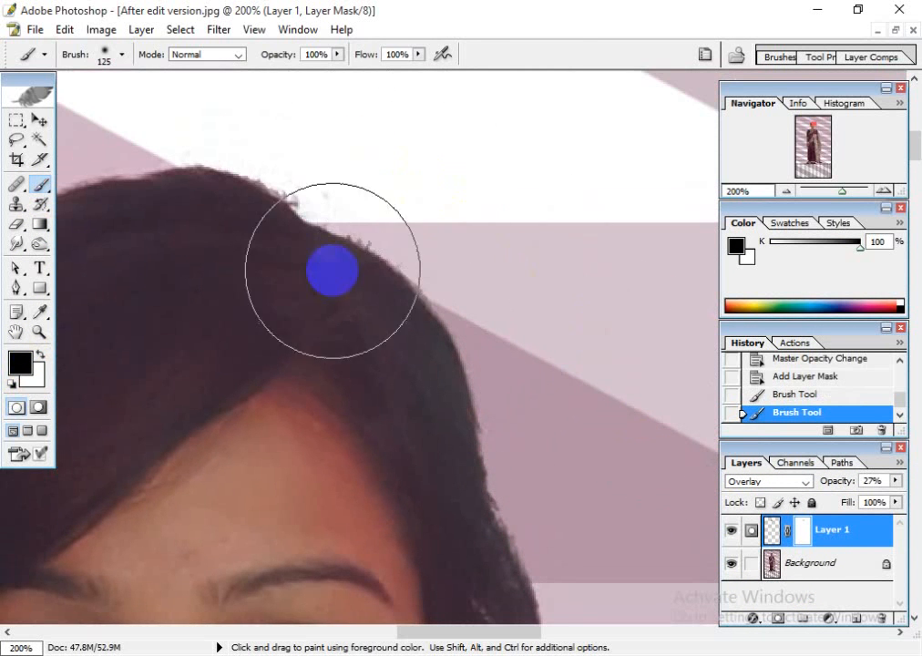
- Paint black on Layer 1's mask to hide the pink spill on the background above and left of the hair
mouse_move(244, 272)
left_mouse_down()
mouse_move(720, 387)
mouse_move(720, 400)
left_mouse_up()
mouse_move(410, 293)
left_mouse_down()
mouse_move(437, 265)
mouse_move(341, 381)
mouse_move(492, 222)
left_mouse_up()
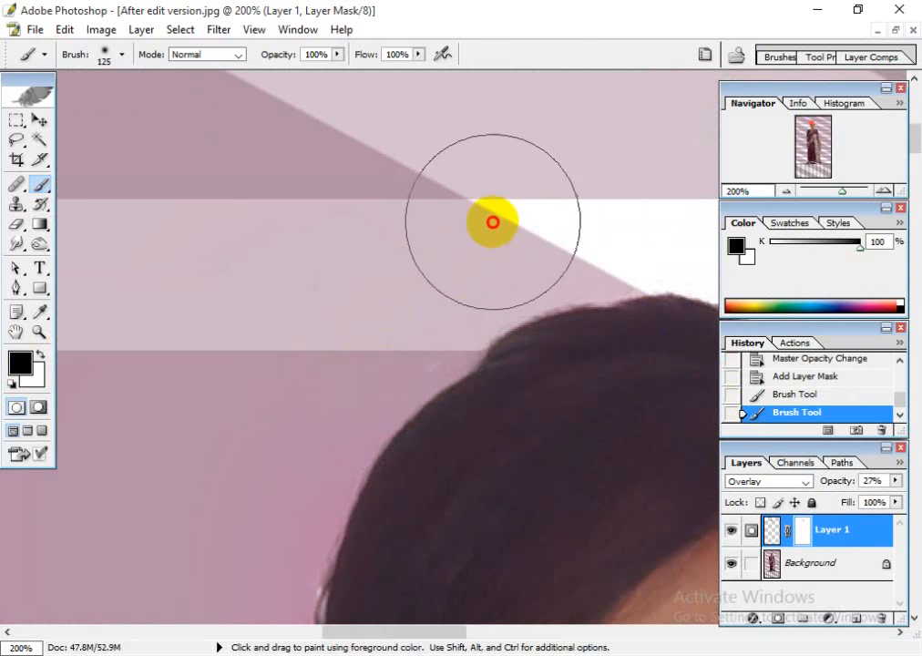
left_click_drag(475, 331, 503, 120)
mouse_move(377, 159)
left_mouse_down()
mouse_move(332, 199)
mouse_move(319, 160)
mouse_move(380, 87)
mouse_move(287, 93)
left_mouse_up()
scroll(273, 273, "down", 3)
left_click(233, 296)
- Choose the Move tool and examine the pink reflection on the face and hair up close and on the whole figure
left_click_drag(390, 439, 3, 189)
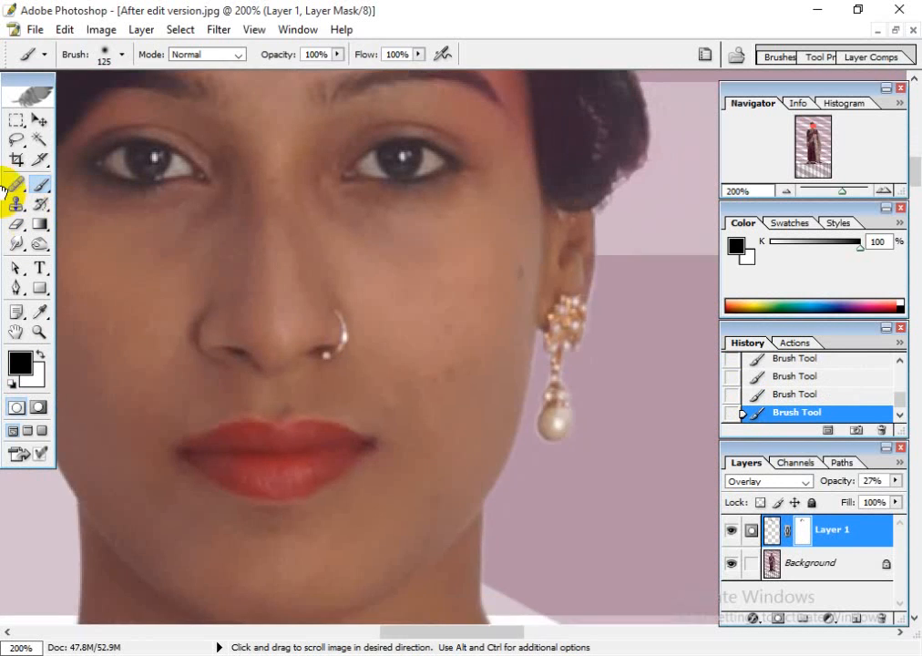
left_click_drag(319, 332, 377, 563)
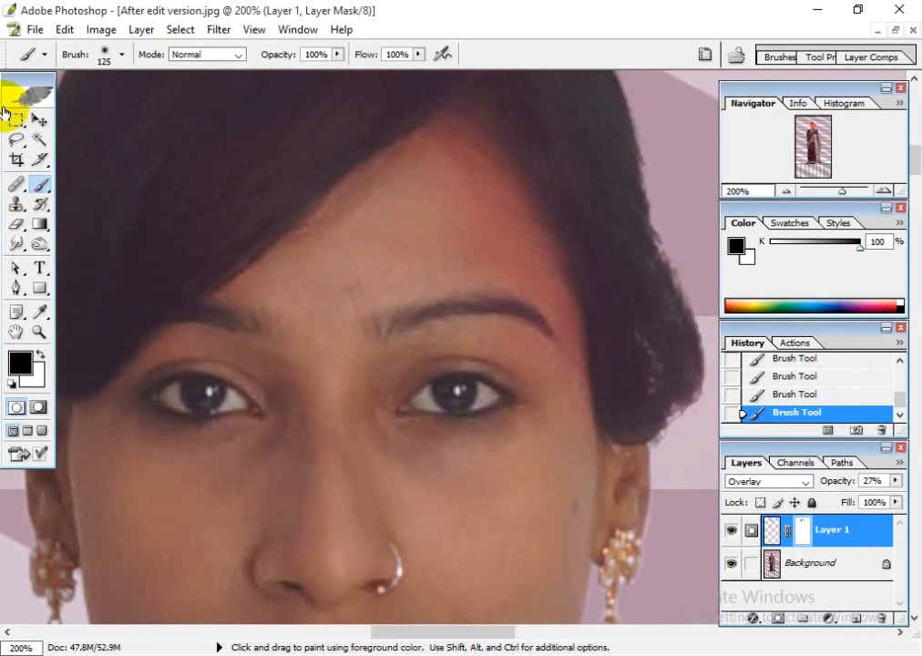
left_click(39, 119)
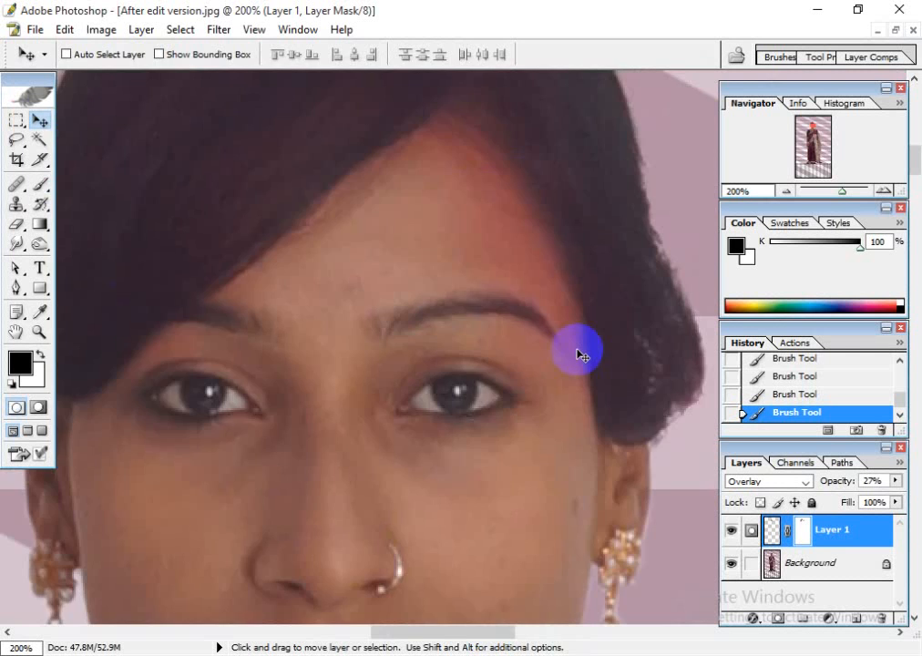
key("ctrl+minus")
key("ctrl+minus")
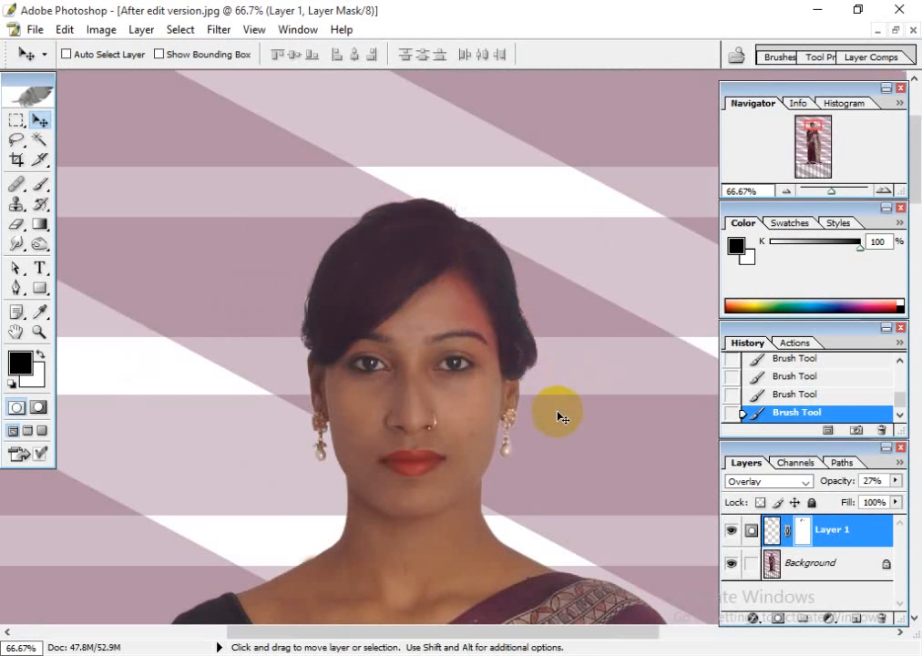
key("ctrl+minus")
key("ctrl+minus")
key("ctrl+minus")
key("ctrl+minus")
key("ctrl+minus")
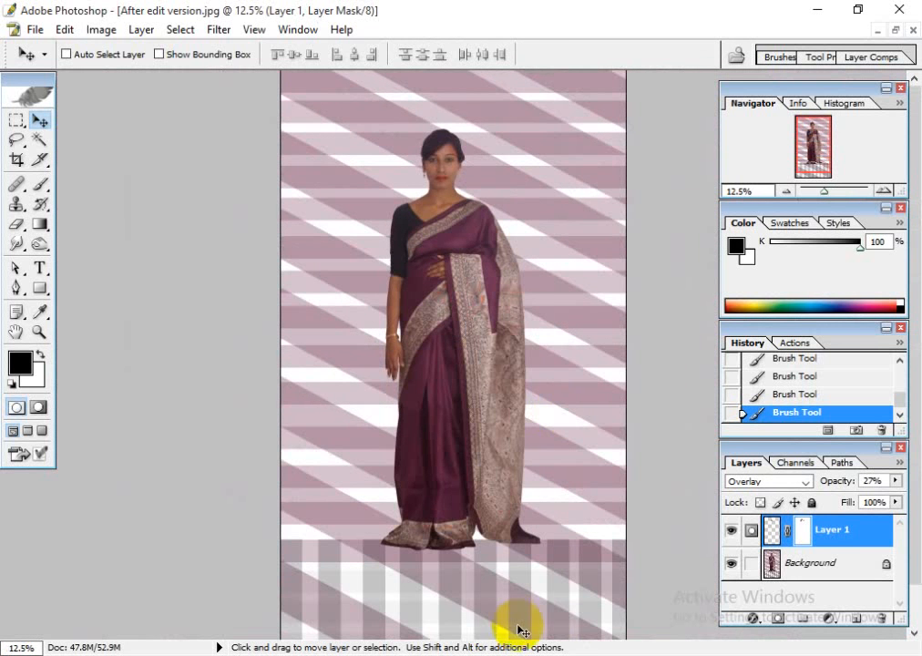
- Switch to the To Do list in Notepad and change tool item 4 to "Erager tool."
left_click(521, 654)
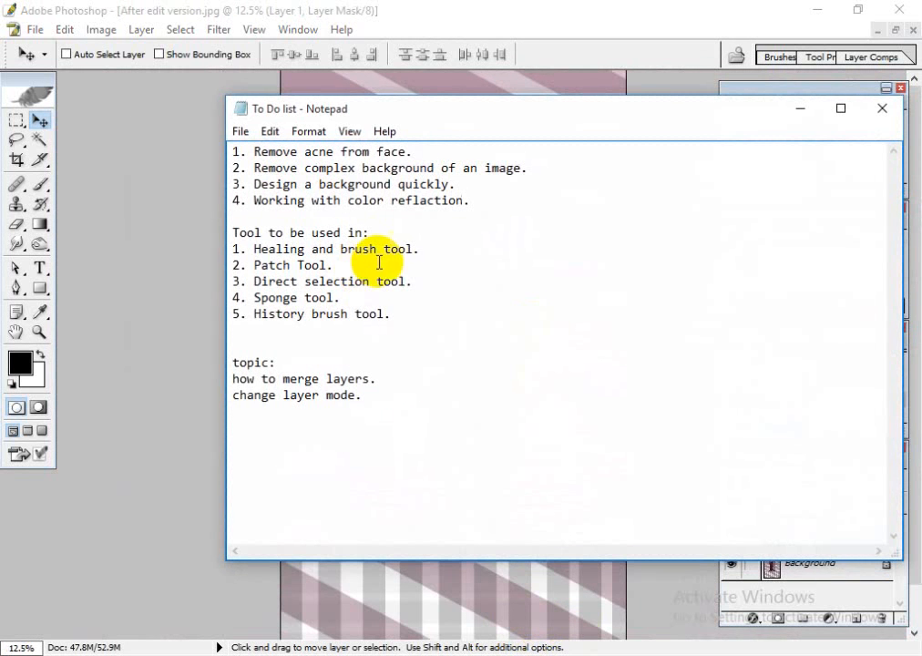
left_click(433, 264)
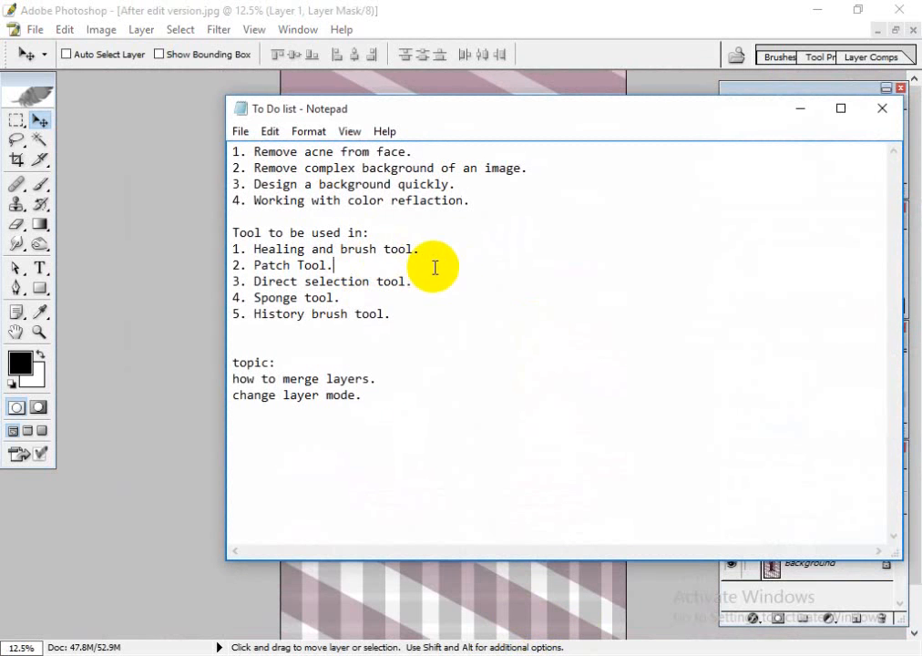
left_click(396, 303)
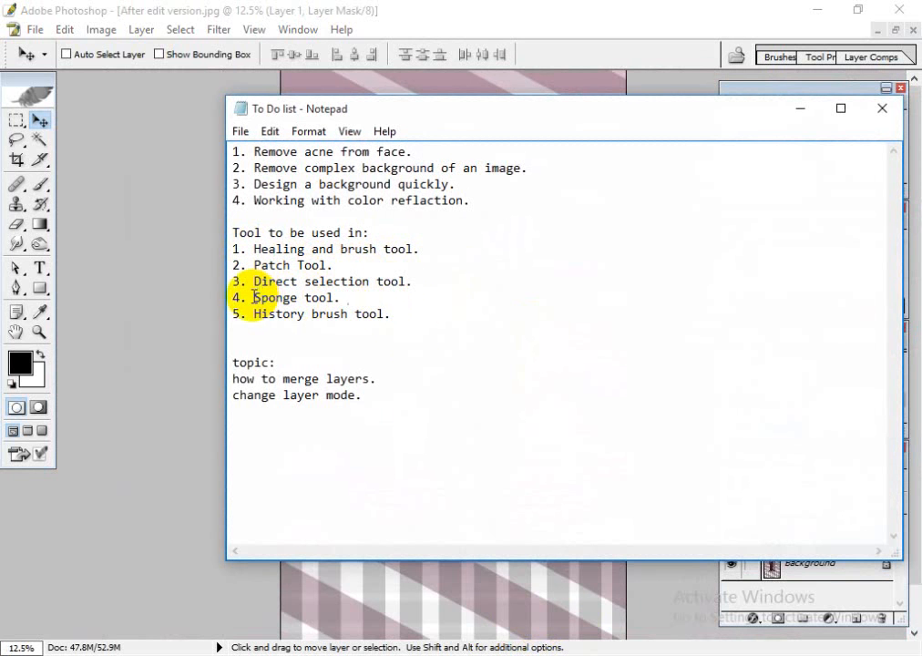
left_click_drag(254, 297, 325, 299)
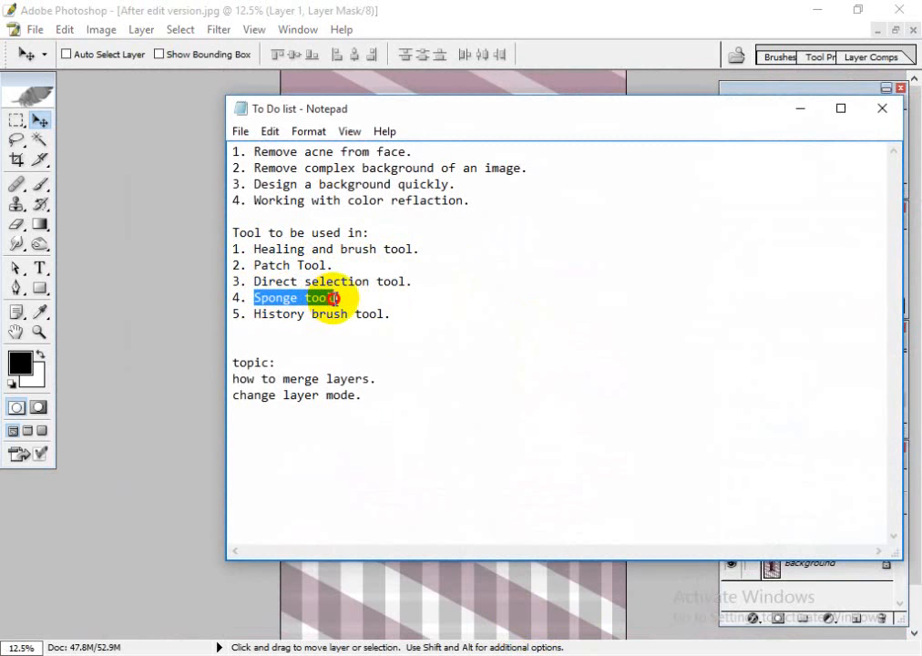
left_click_drag(384, 314, 254, 298)
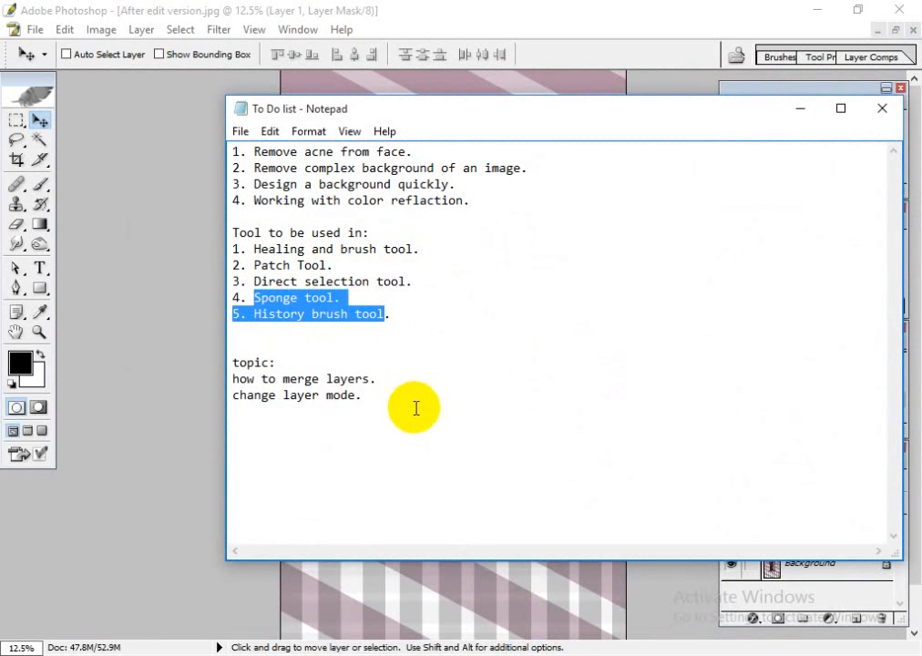
left_click(241, 313)
left_click_drag(254, 297, 307, 299)
type("Erager")
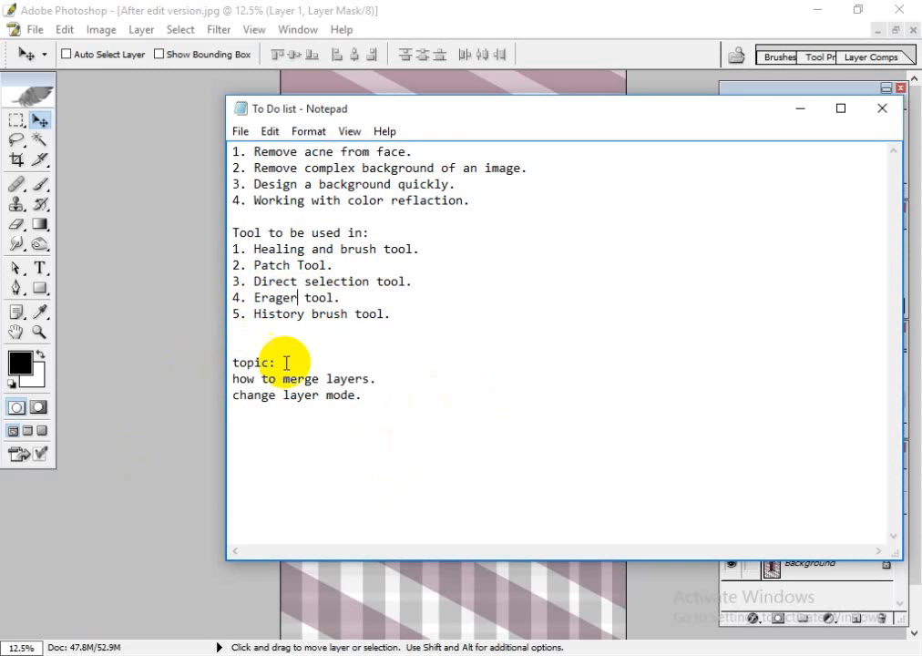
- Change tool item 5 in the list to "Background erager tool."
left_click(271, 314)
left_click_drag(255, 315, 349, 313)
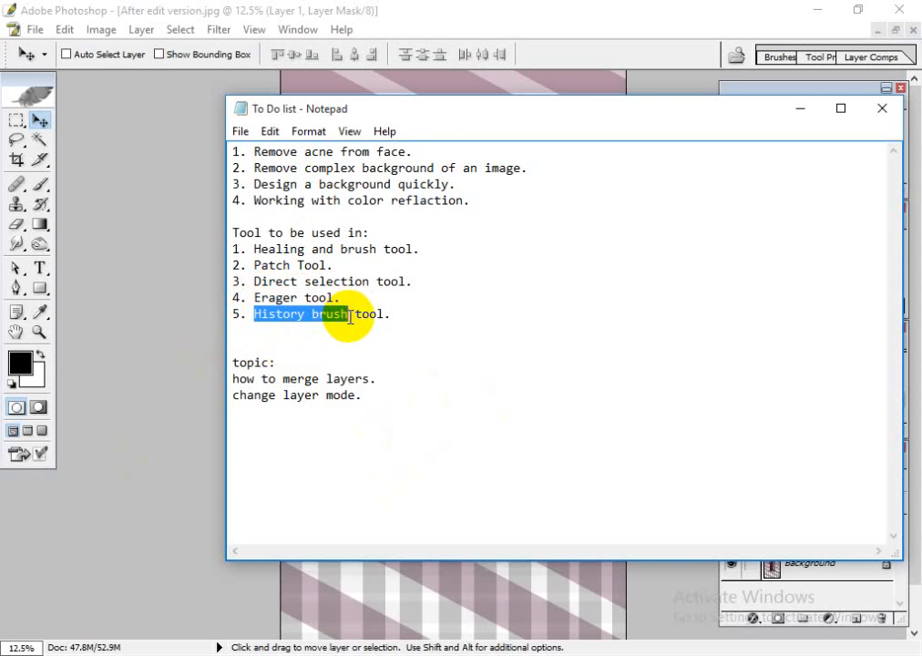
type("Background erage")
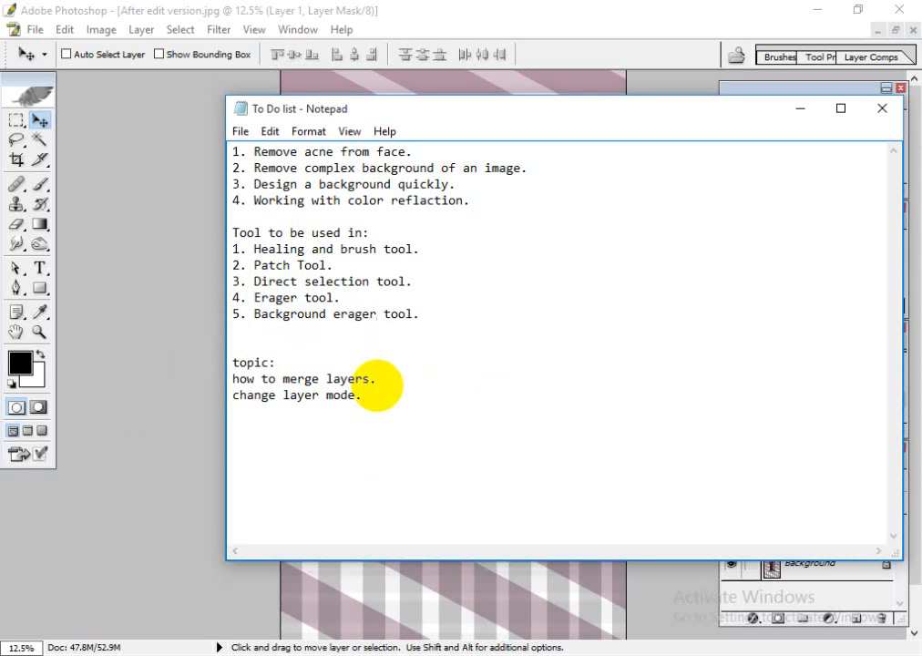
left_click(381, 424)
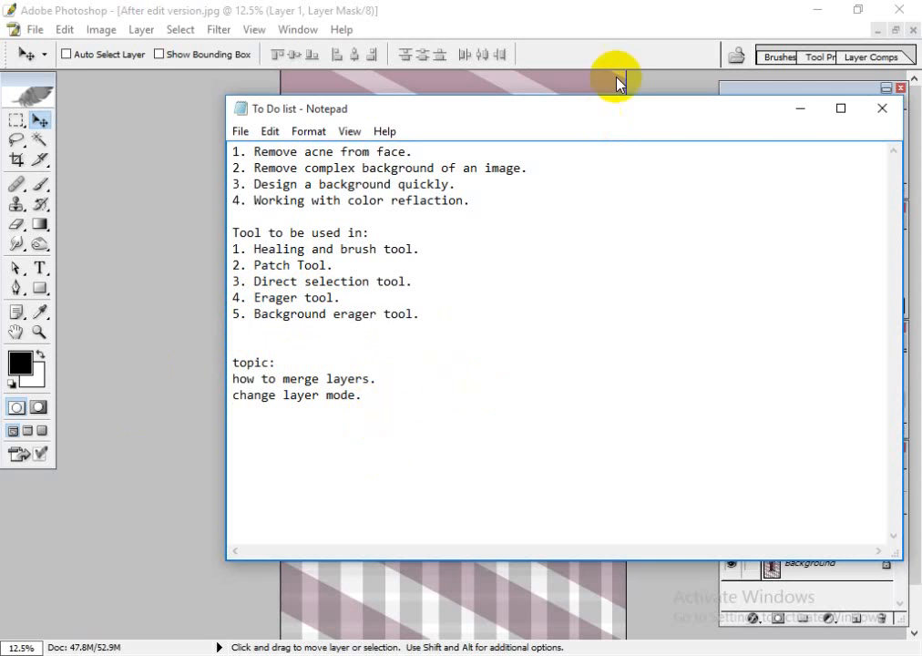
- Switch back to Photoshop, close the saree and facial-acne pictures without saving, and exit the program
left_click(611, 8)
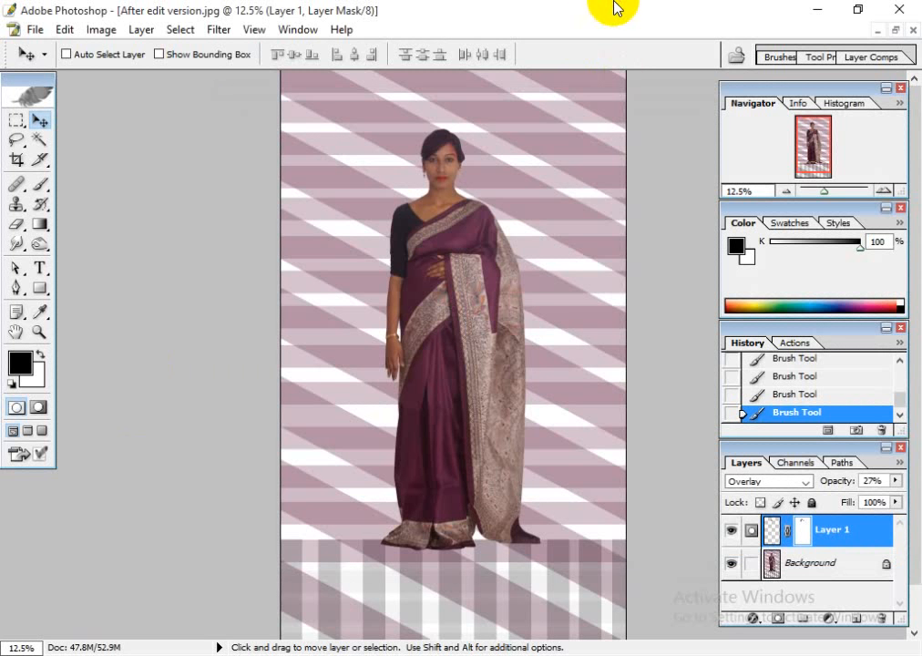
left_click(913, 30)
left_click(498, 273)
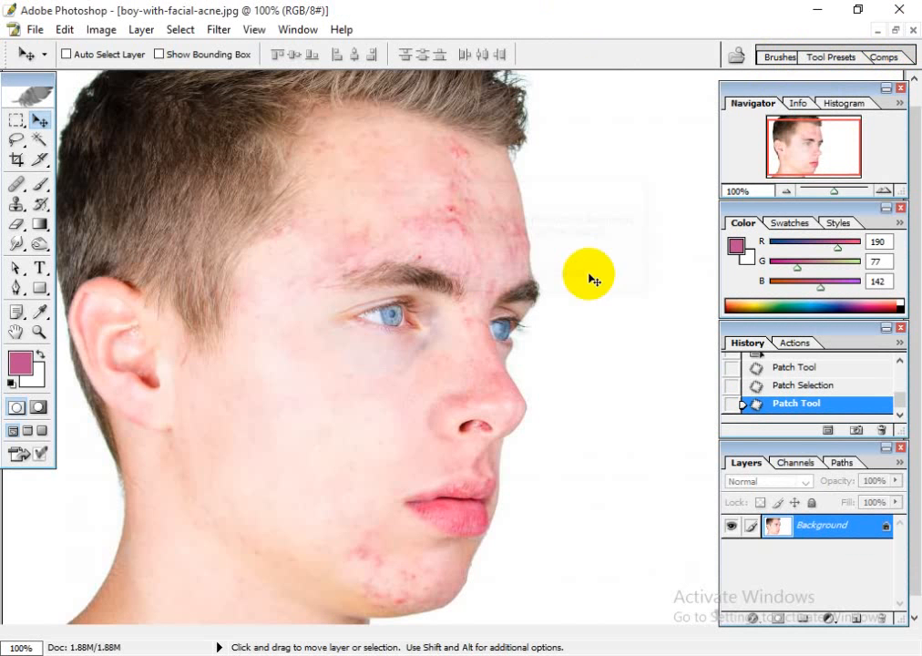
left_click(899, 9)
left_click(508, 274)
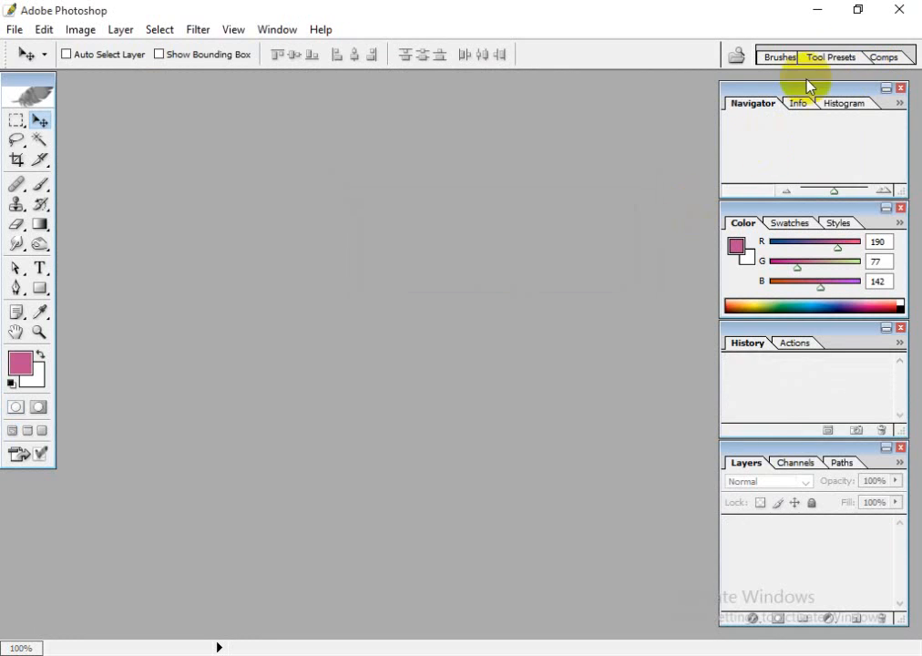
left_click(899, 11)
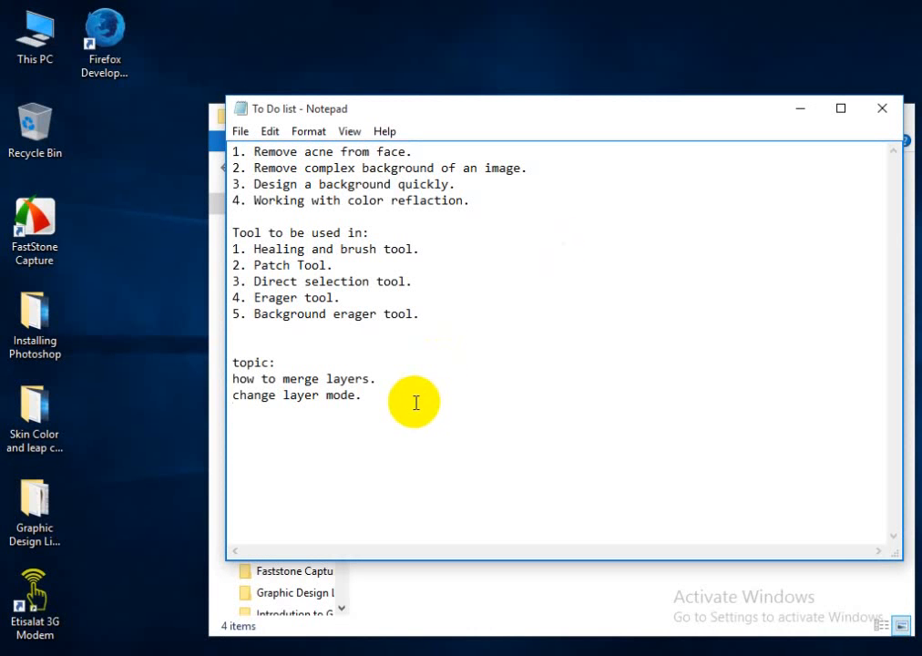